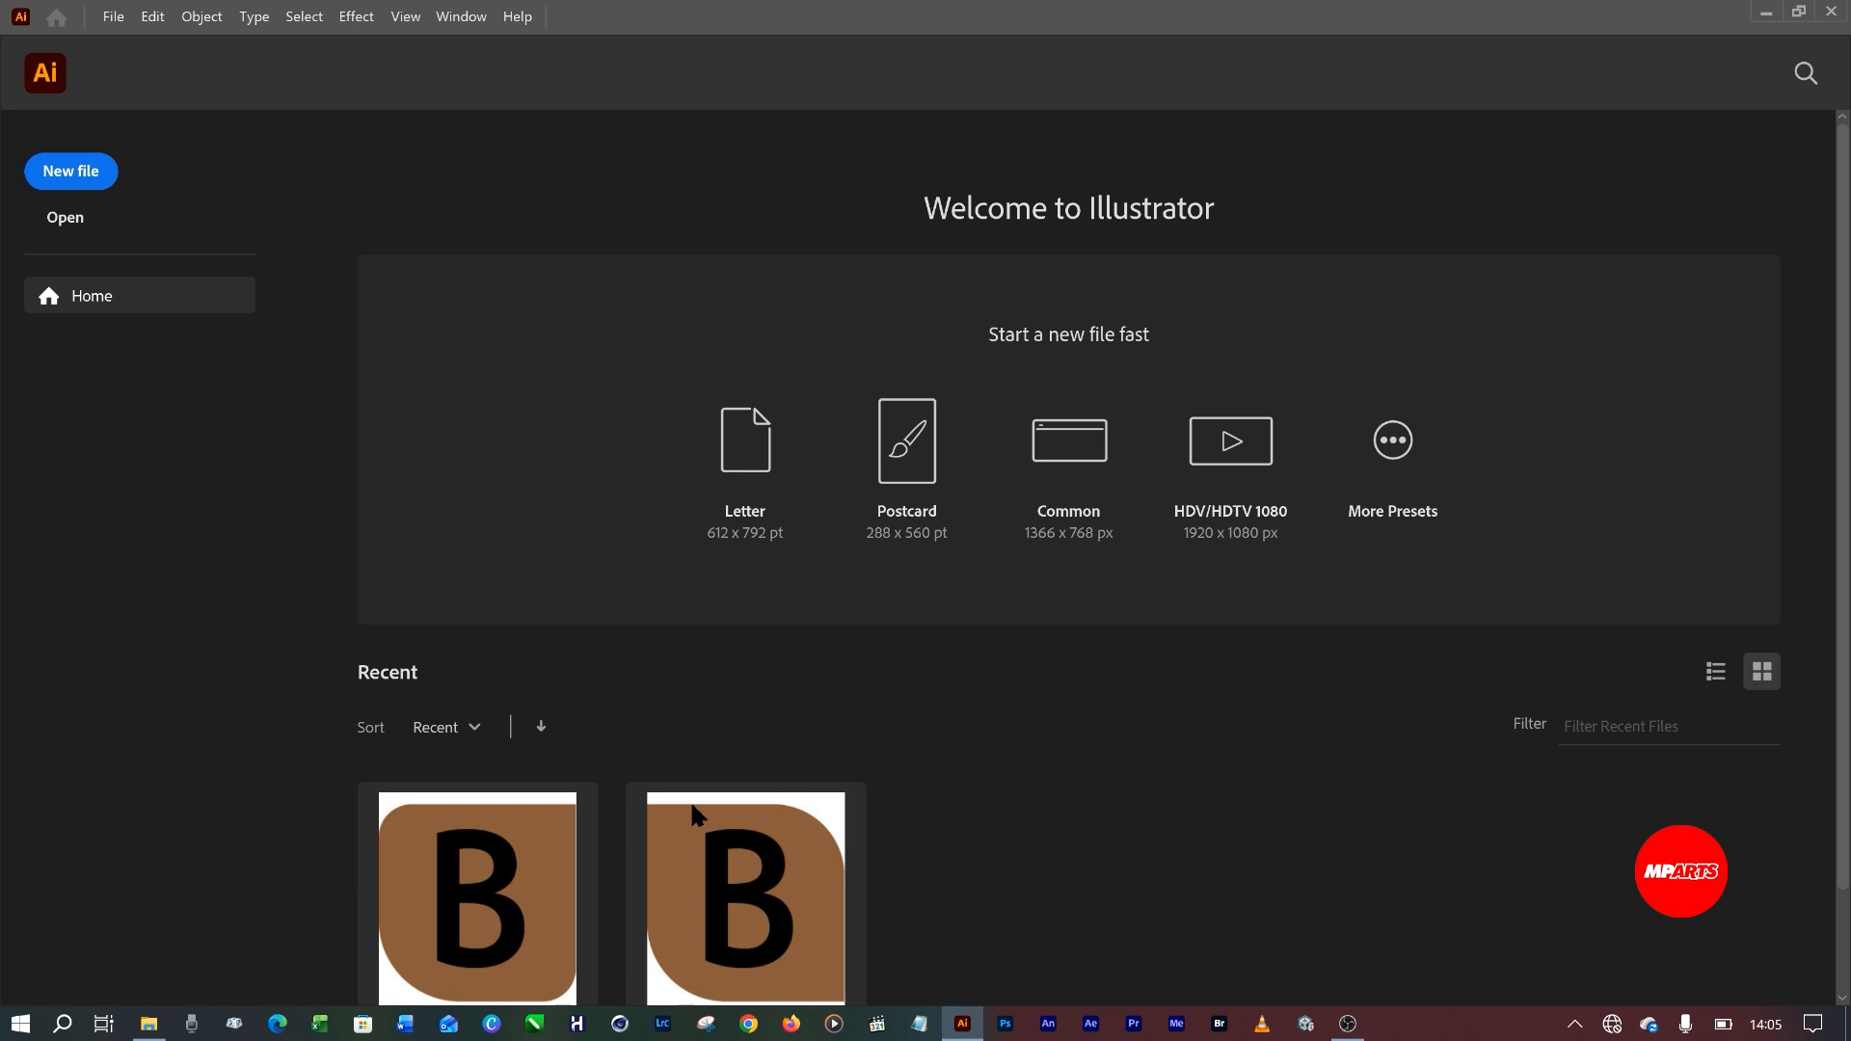
Start a new document and show the Print presets, with Letter 612 x 792 pt proposed.
{"action": "left_click", "coordinate": [694, 813]}
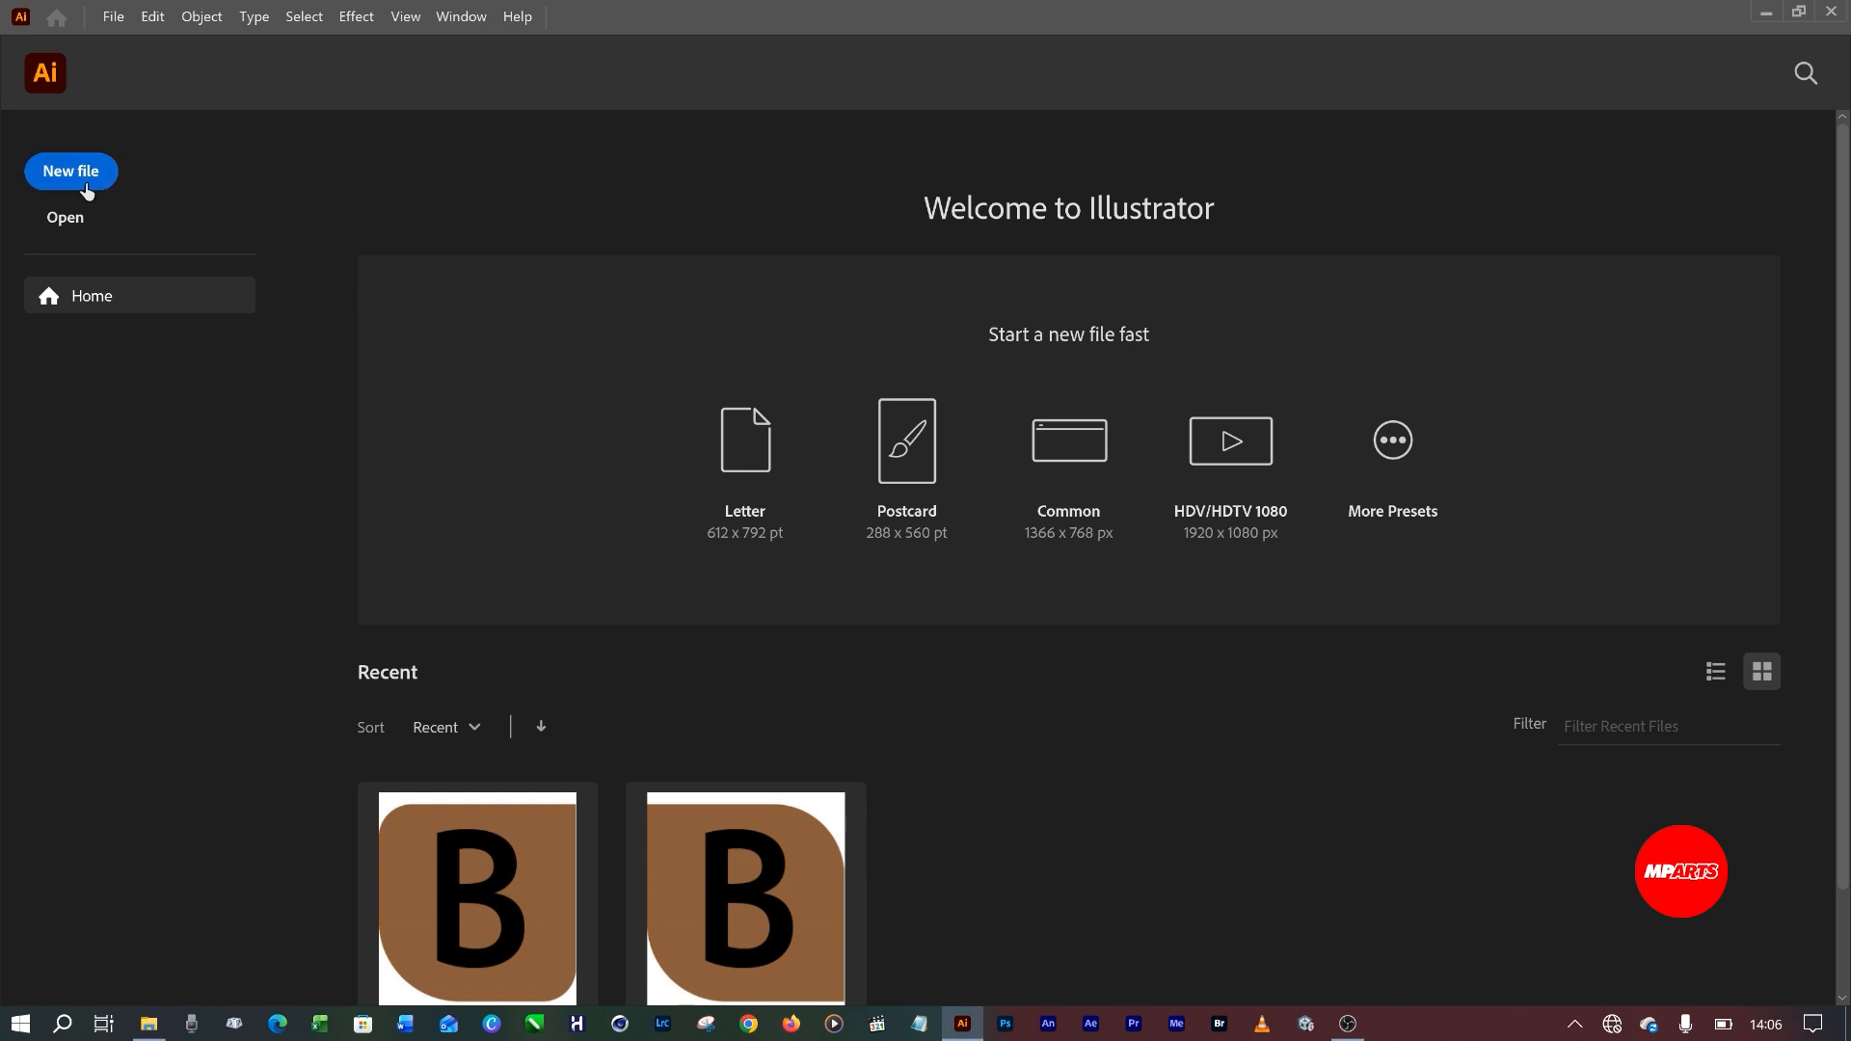
{"action": "left_click", "coordinate": [87, 191]}
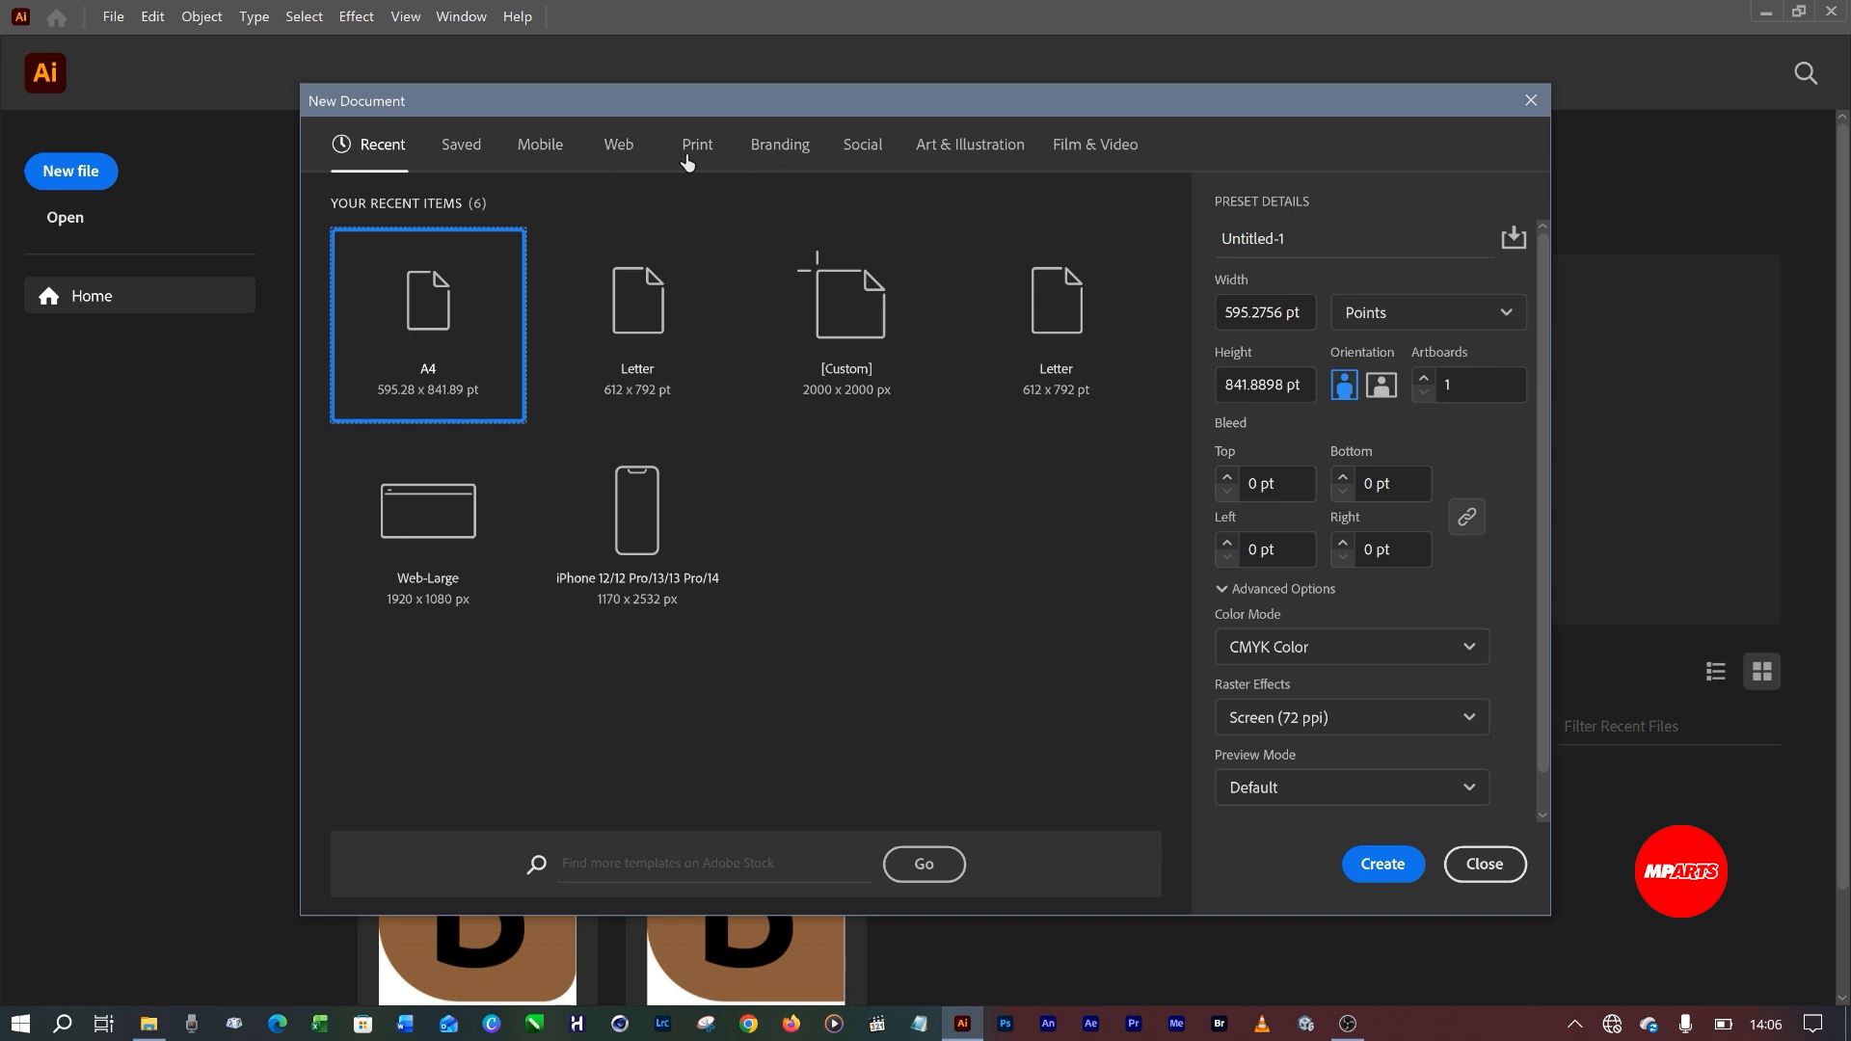
{"action": "left_click", "coordinate": [773, 150]}
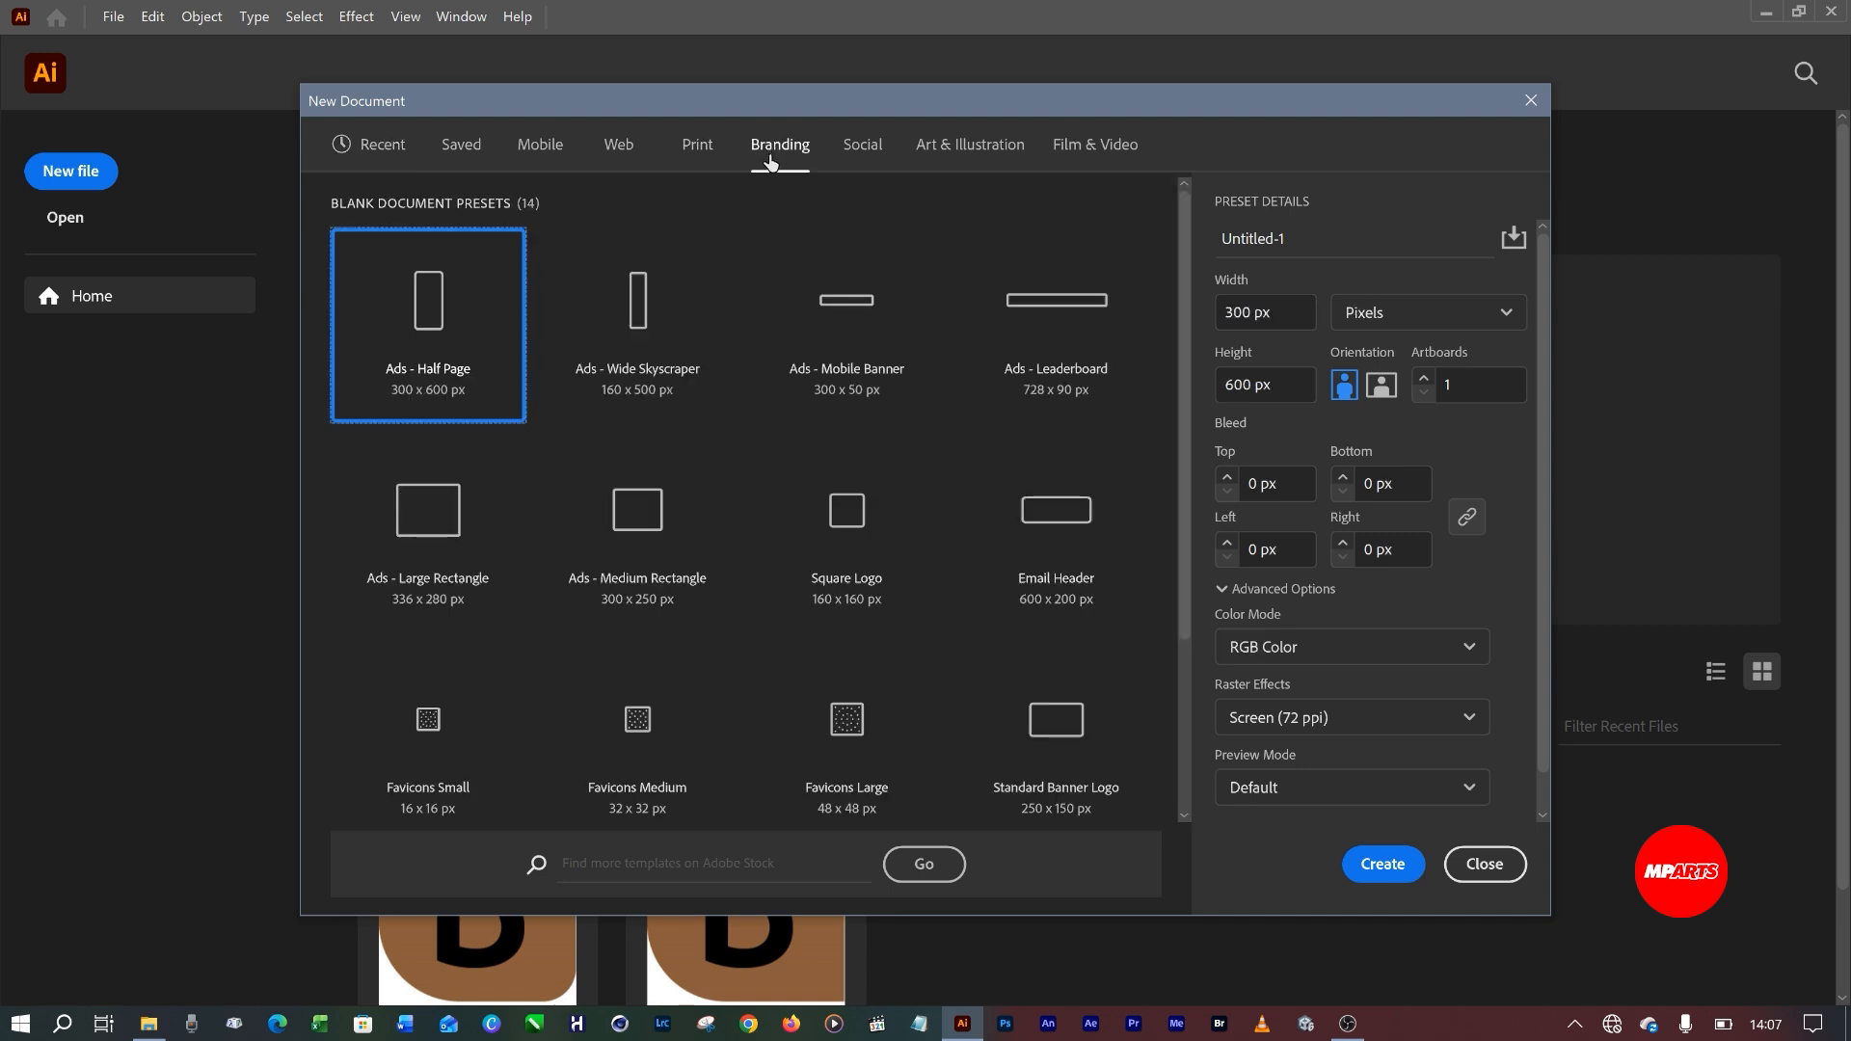
{"action": "left_click", "coordinate": [698, 146]}
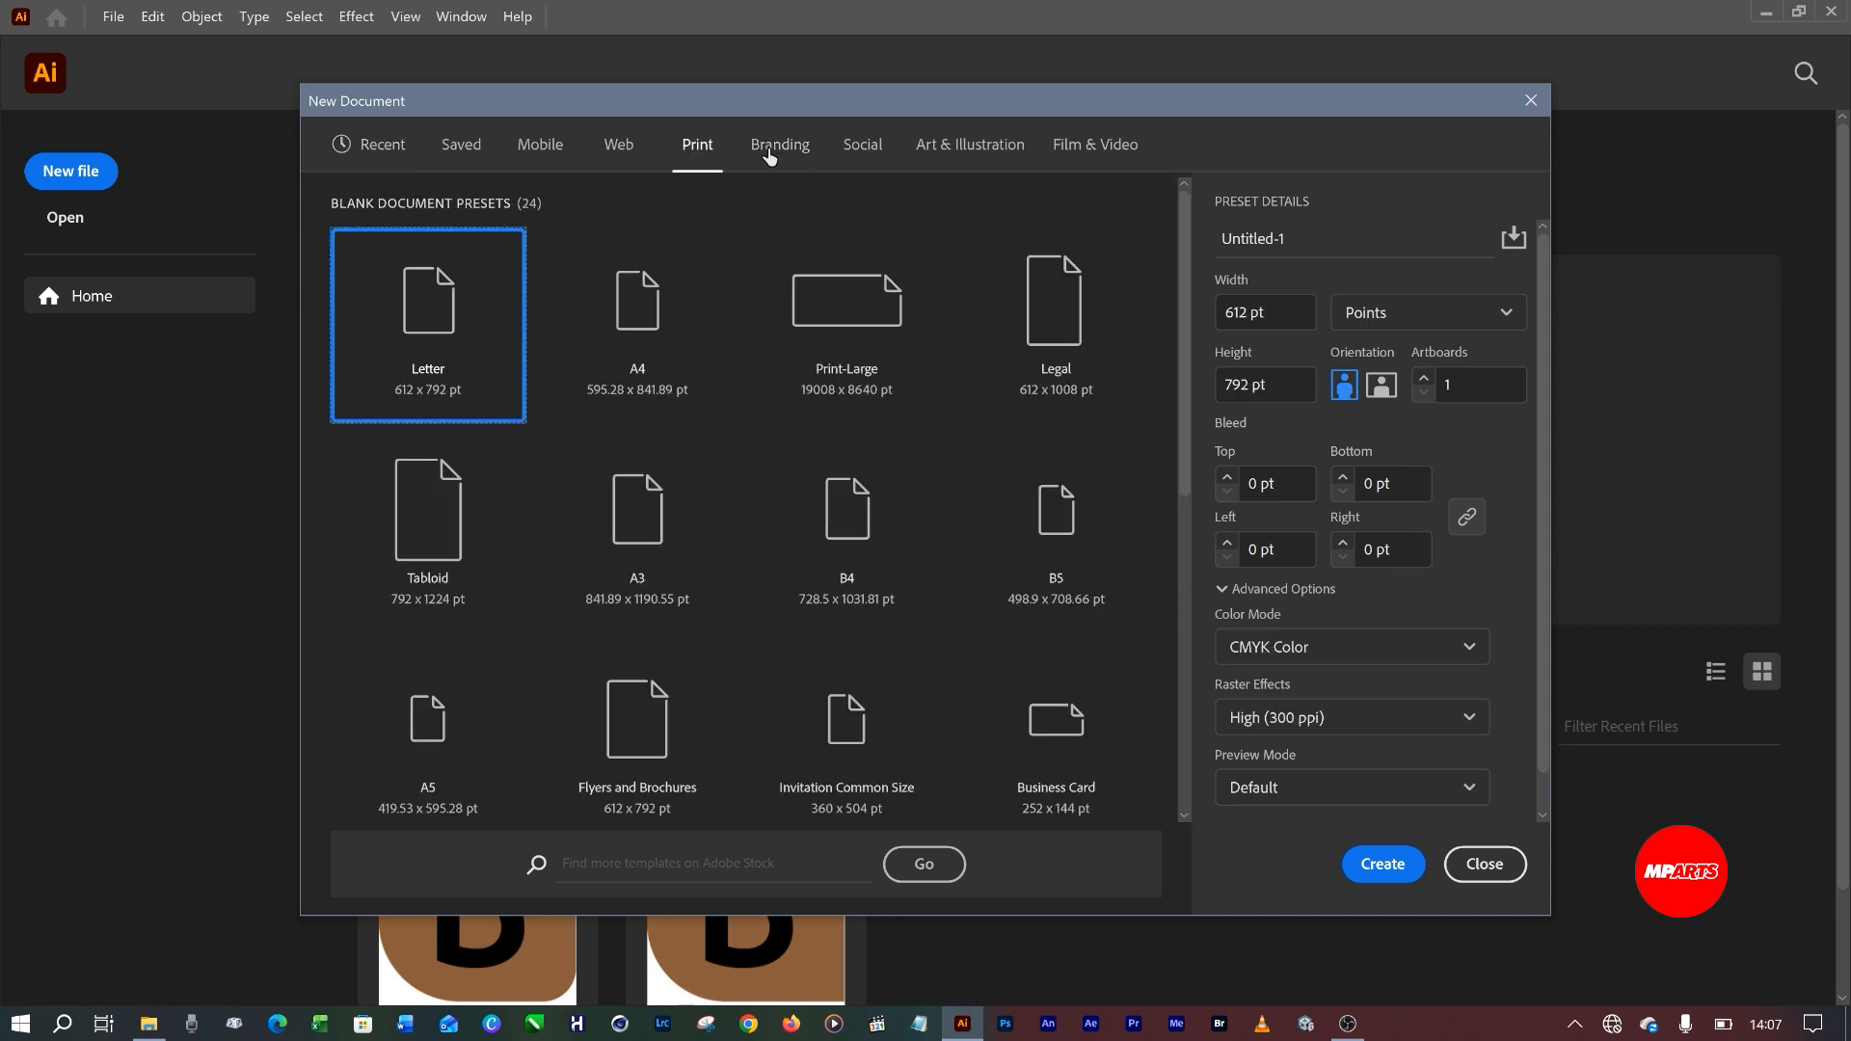
{"action": "left_click", "coordinate": [777, 147]}
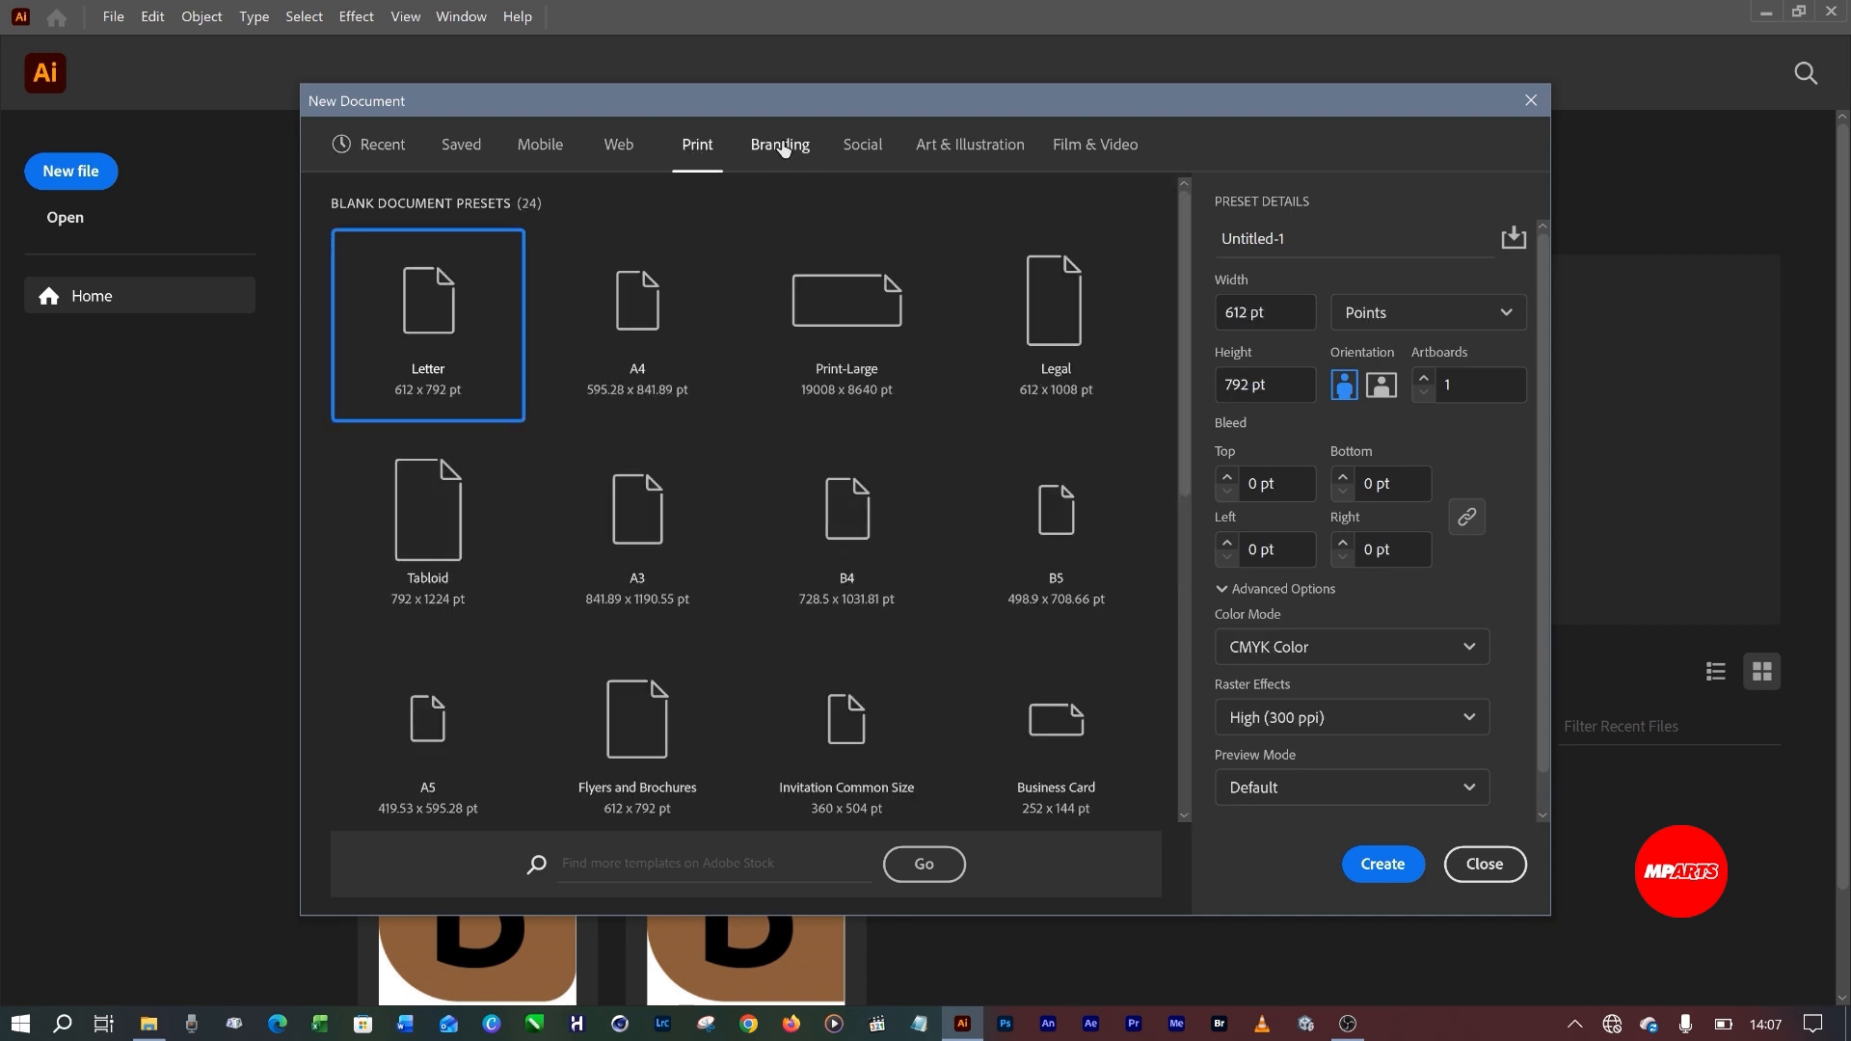
{"action": "left_click", "coordinate": [696, 147]}
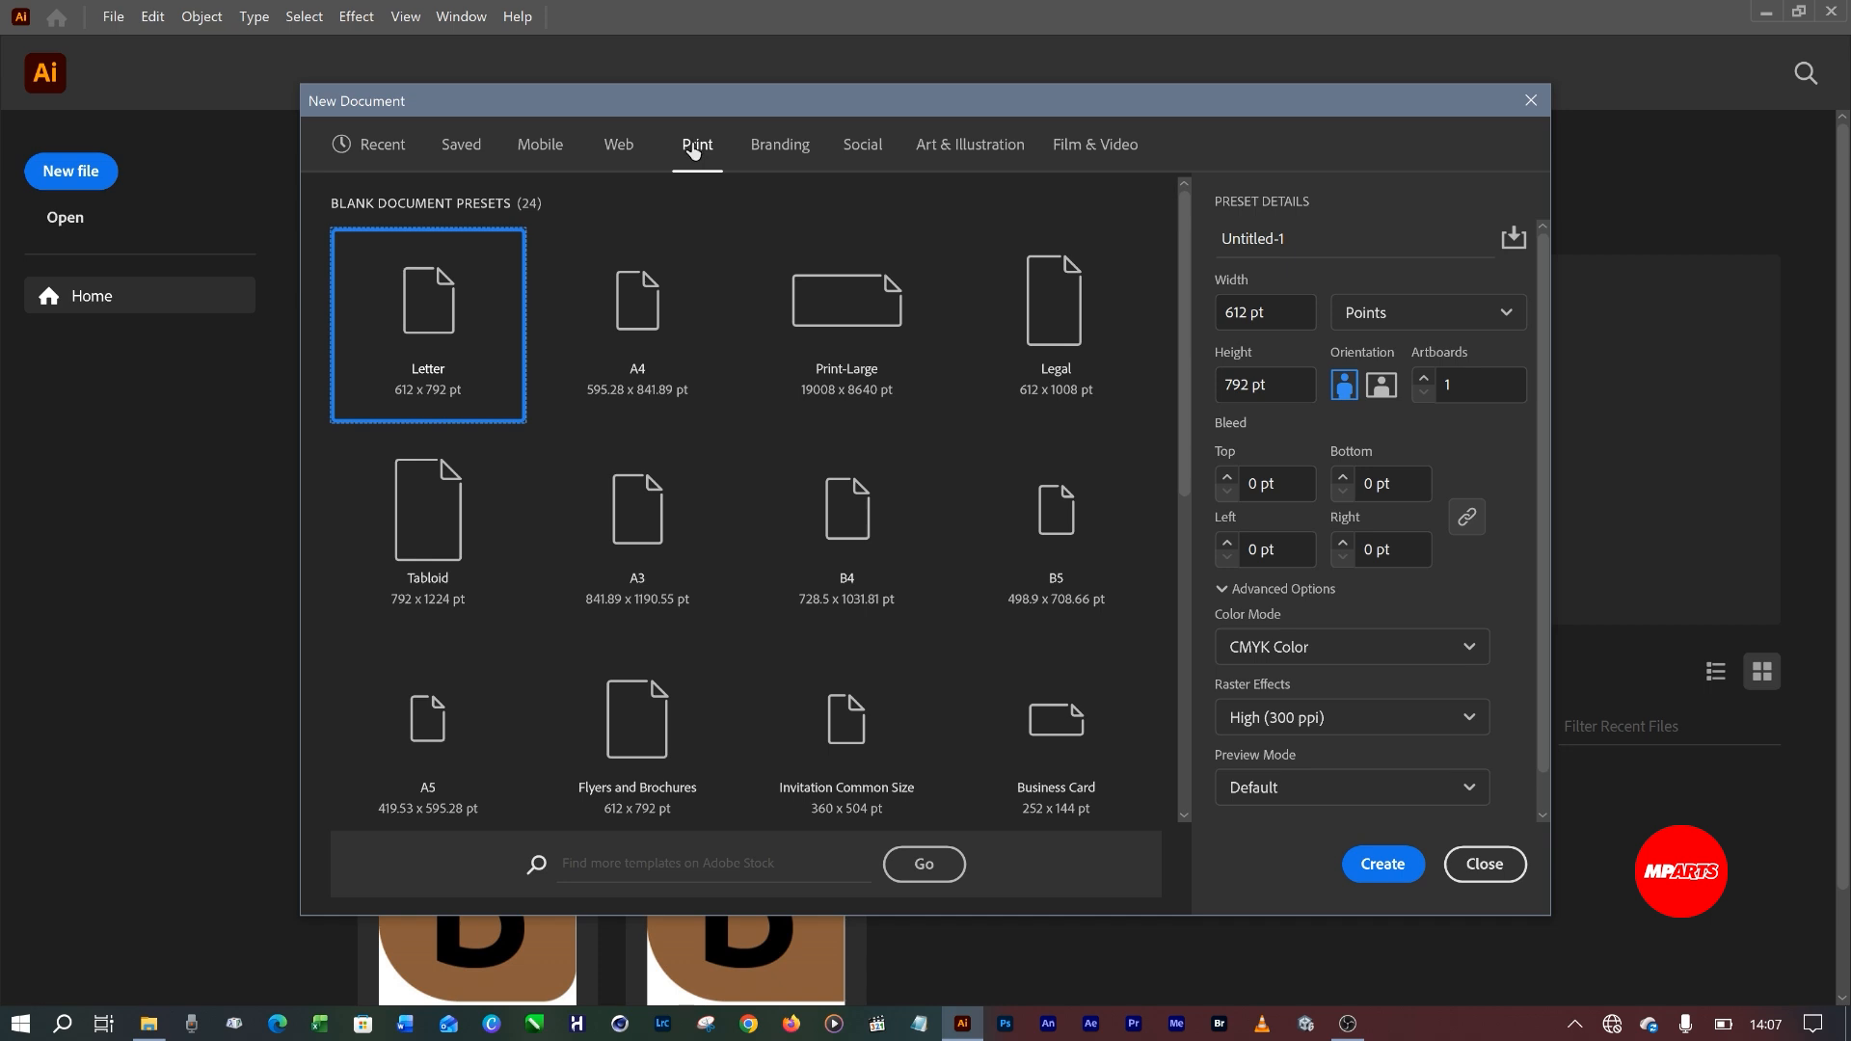
Switch the new document's units to Pixels and set width and height to 2000 px.
{"action": "left_click", "coordinate": [1450, 318]}
{"action": "left_click", "coordinate": [1409, 252]}
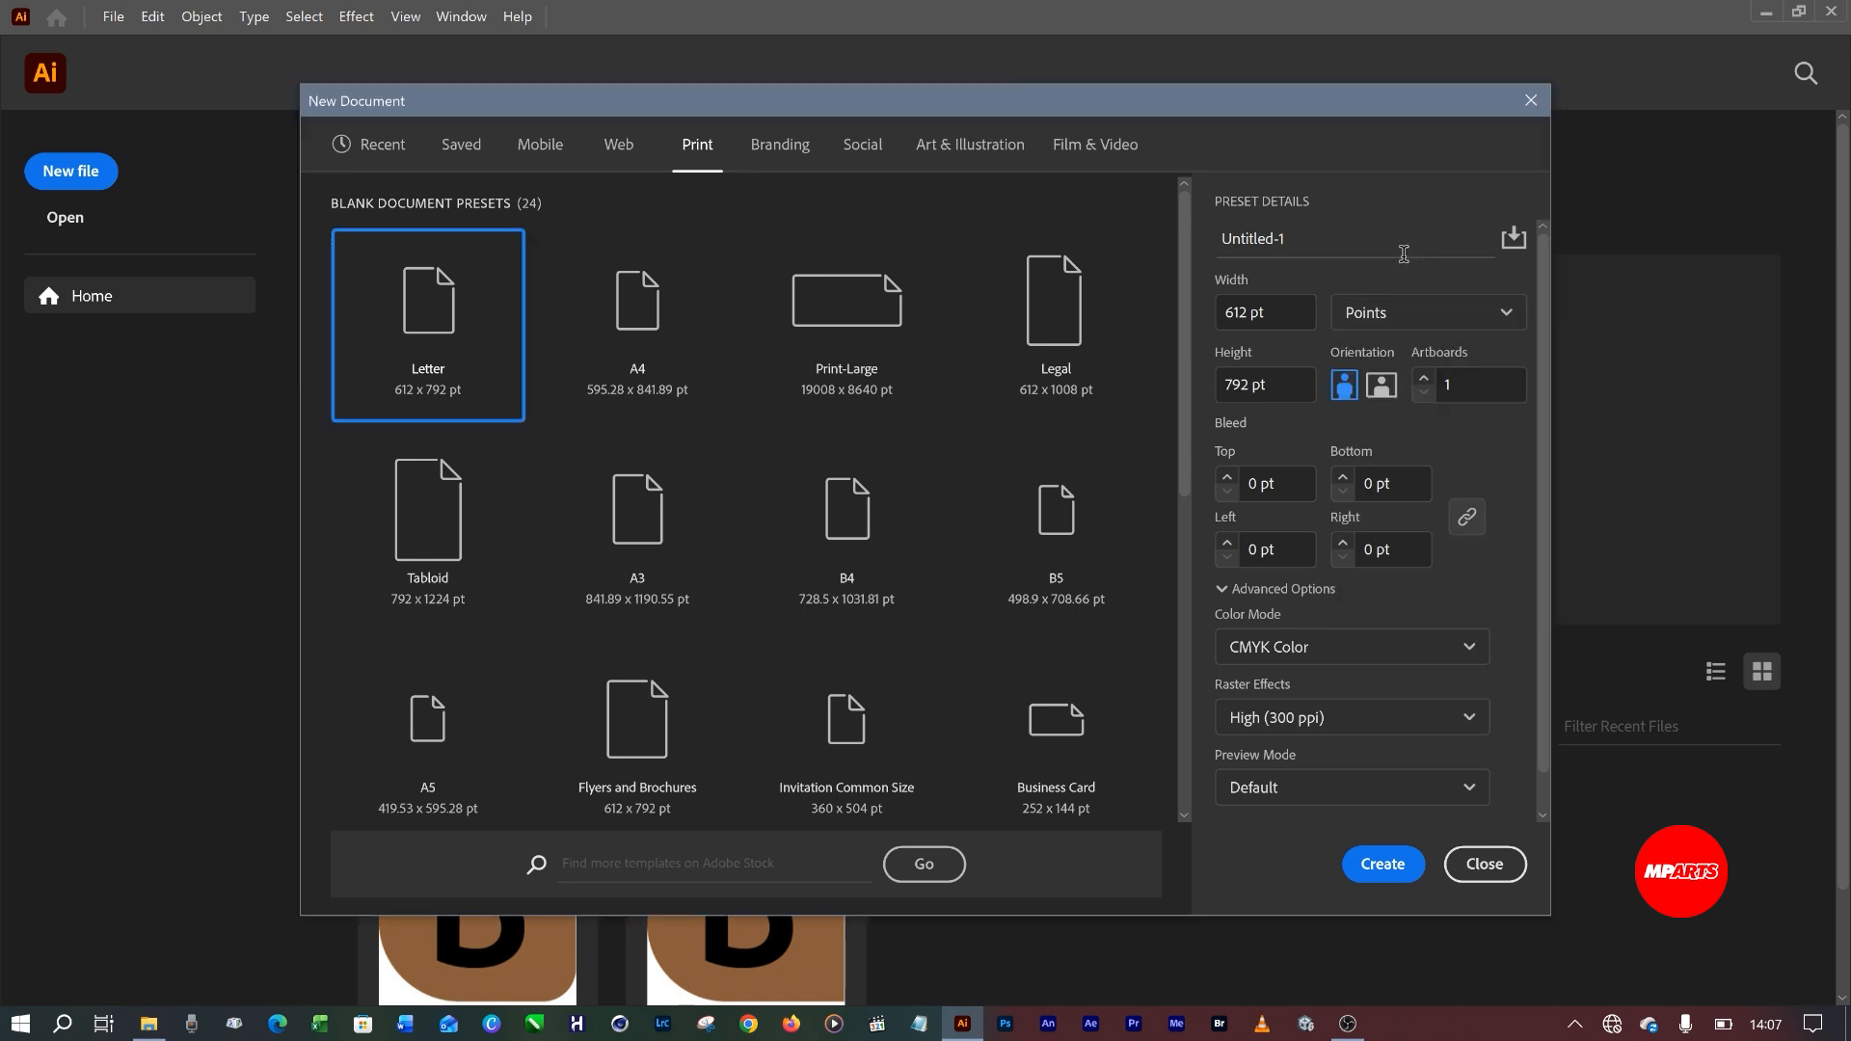
{"action": "left_click", "coordinate": [1443, 310]}
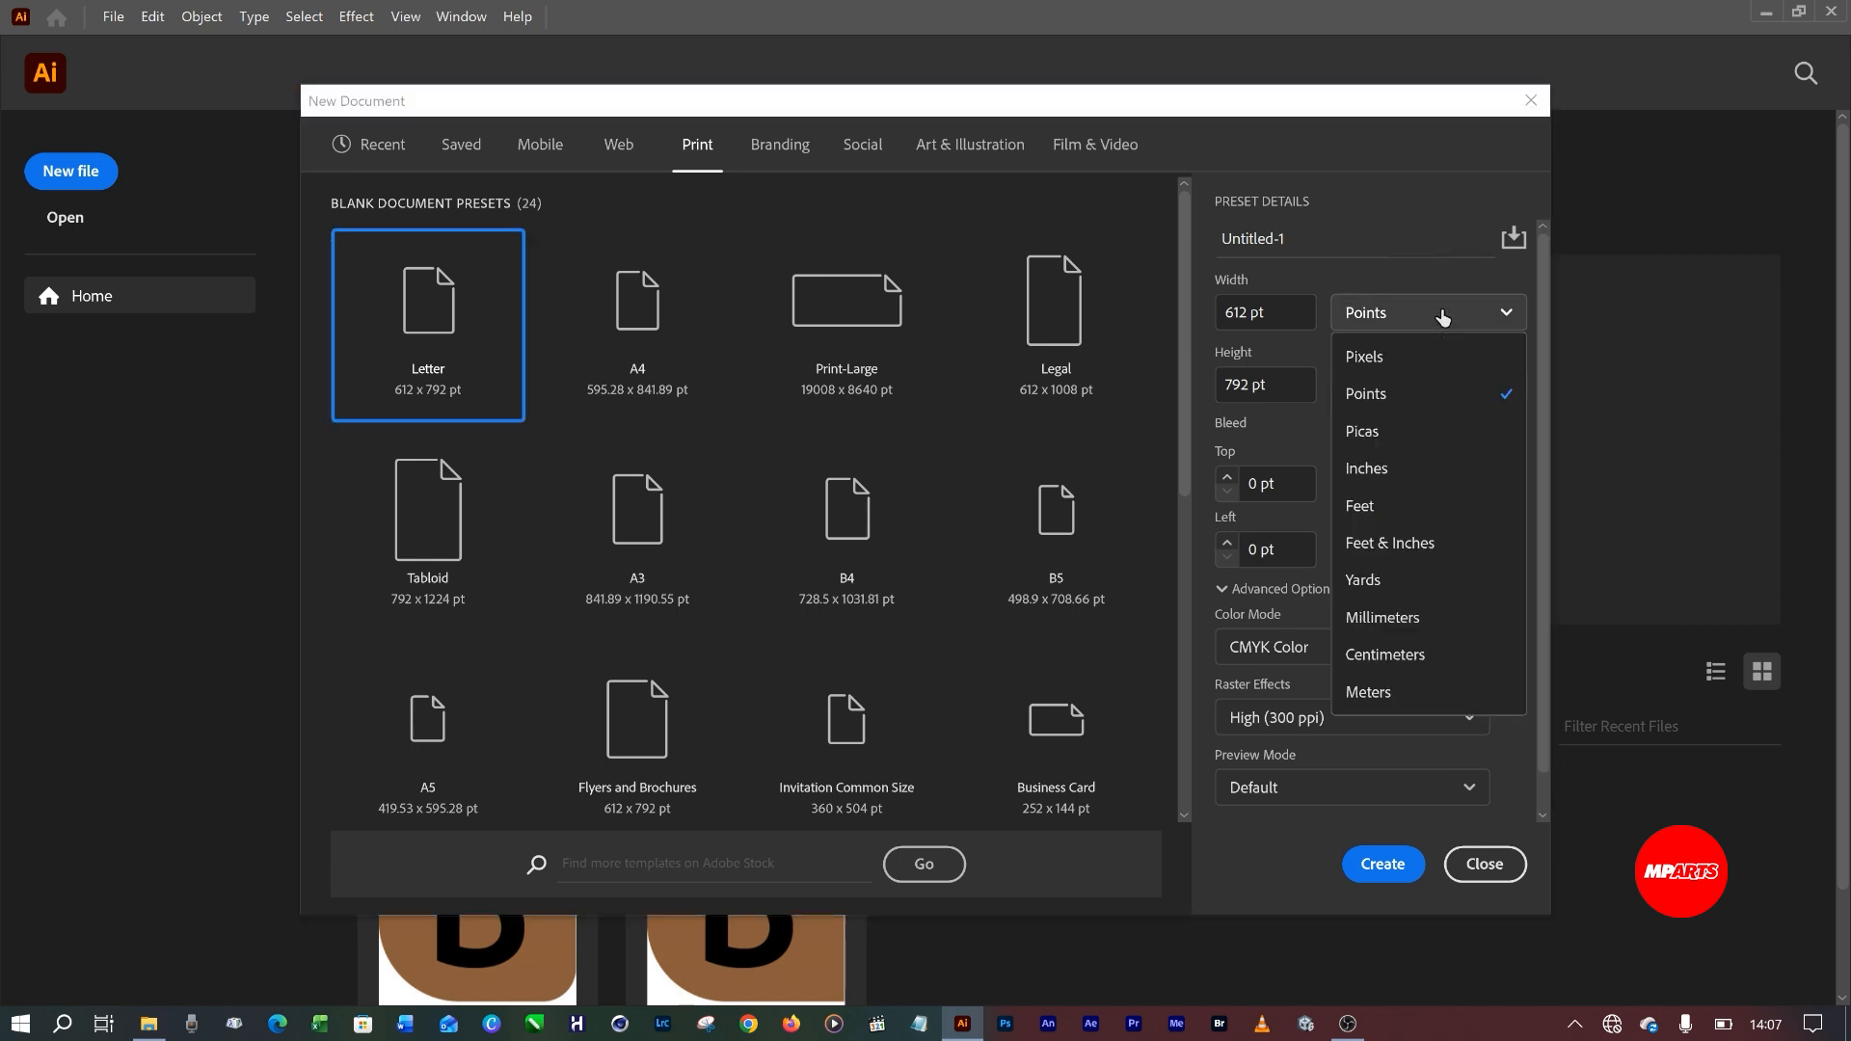
{"action": "left_click", "coordinate": [1422, 358]}
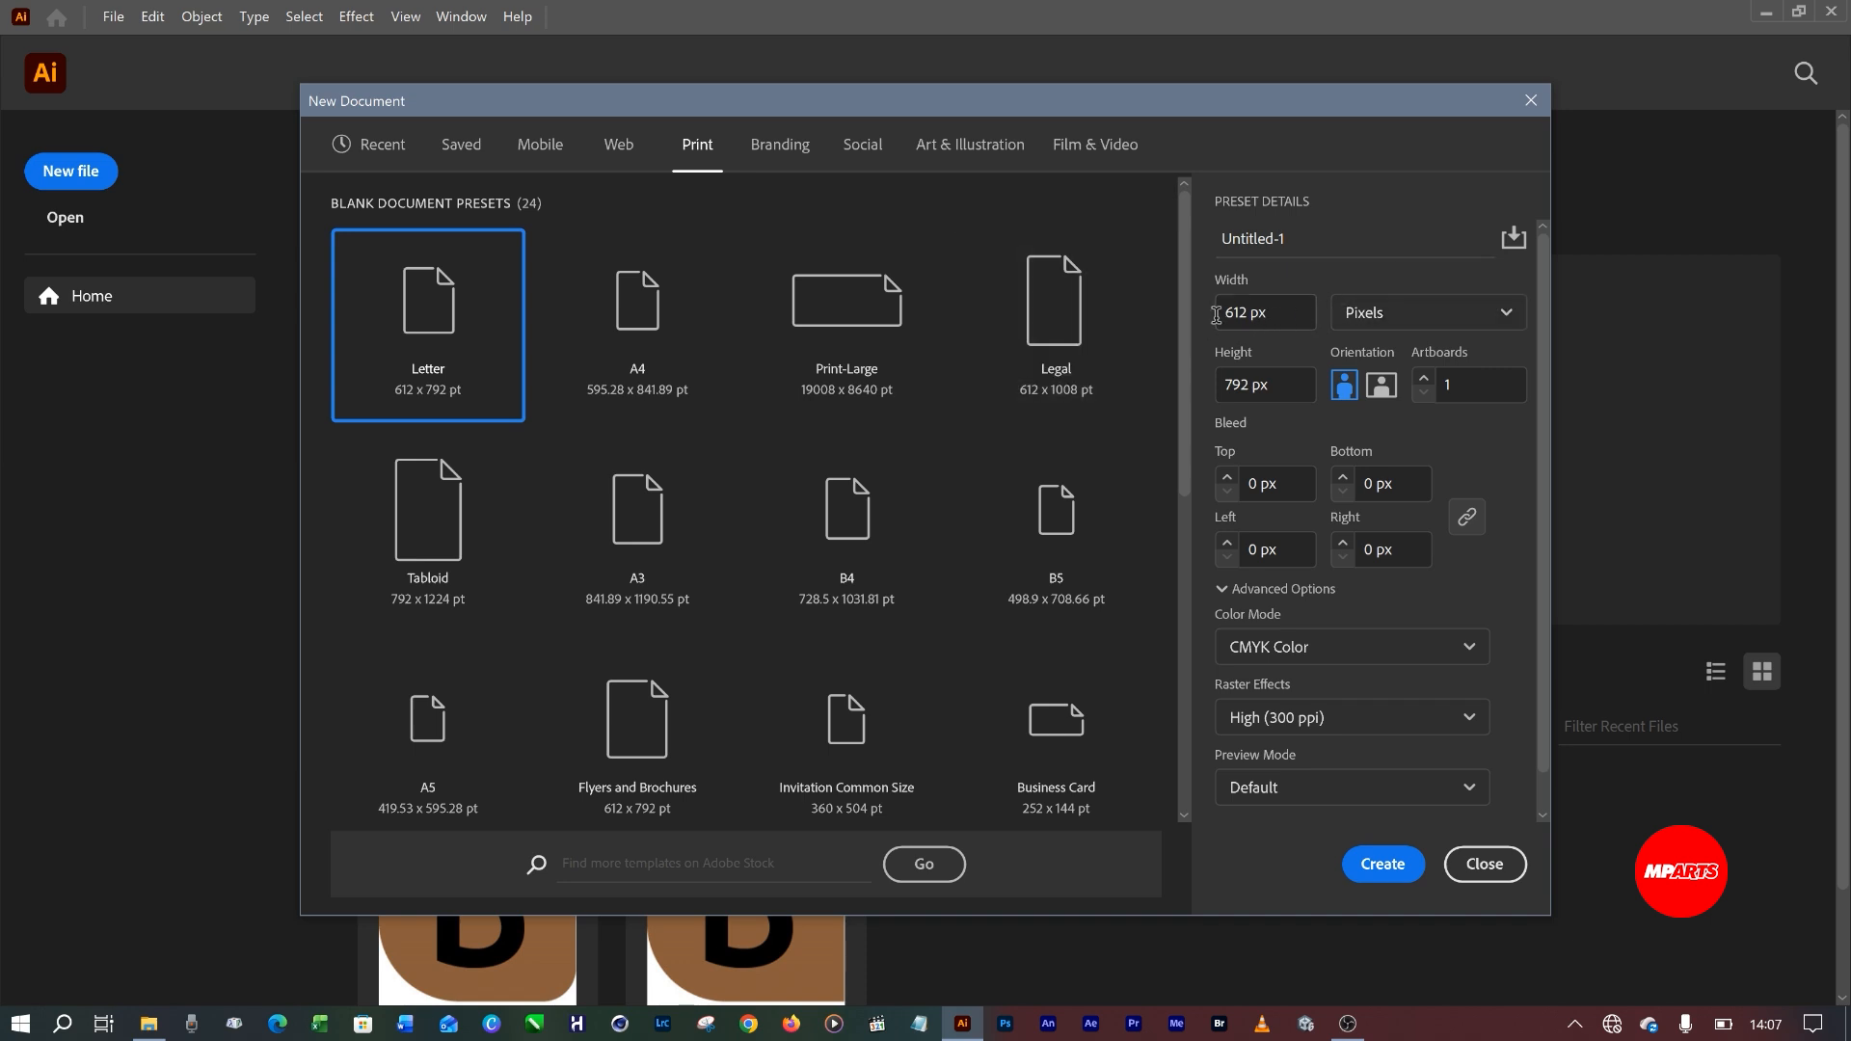
{"action": "left_click_drag", "start_coordinate": [1280, 319], "coordinate": [1186, 311]}
{"action": "key", "text": "XF86AudioLowerVolume"}
{"action": "type", "text": "2000"}
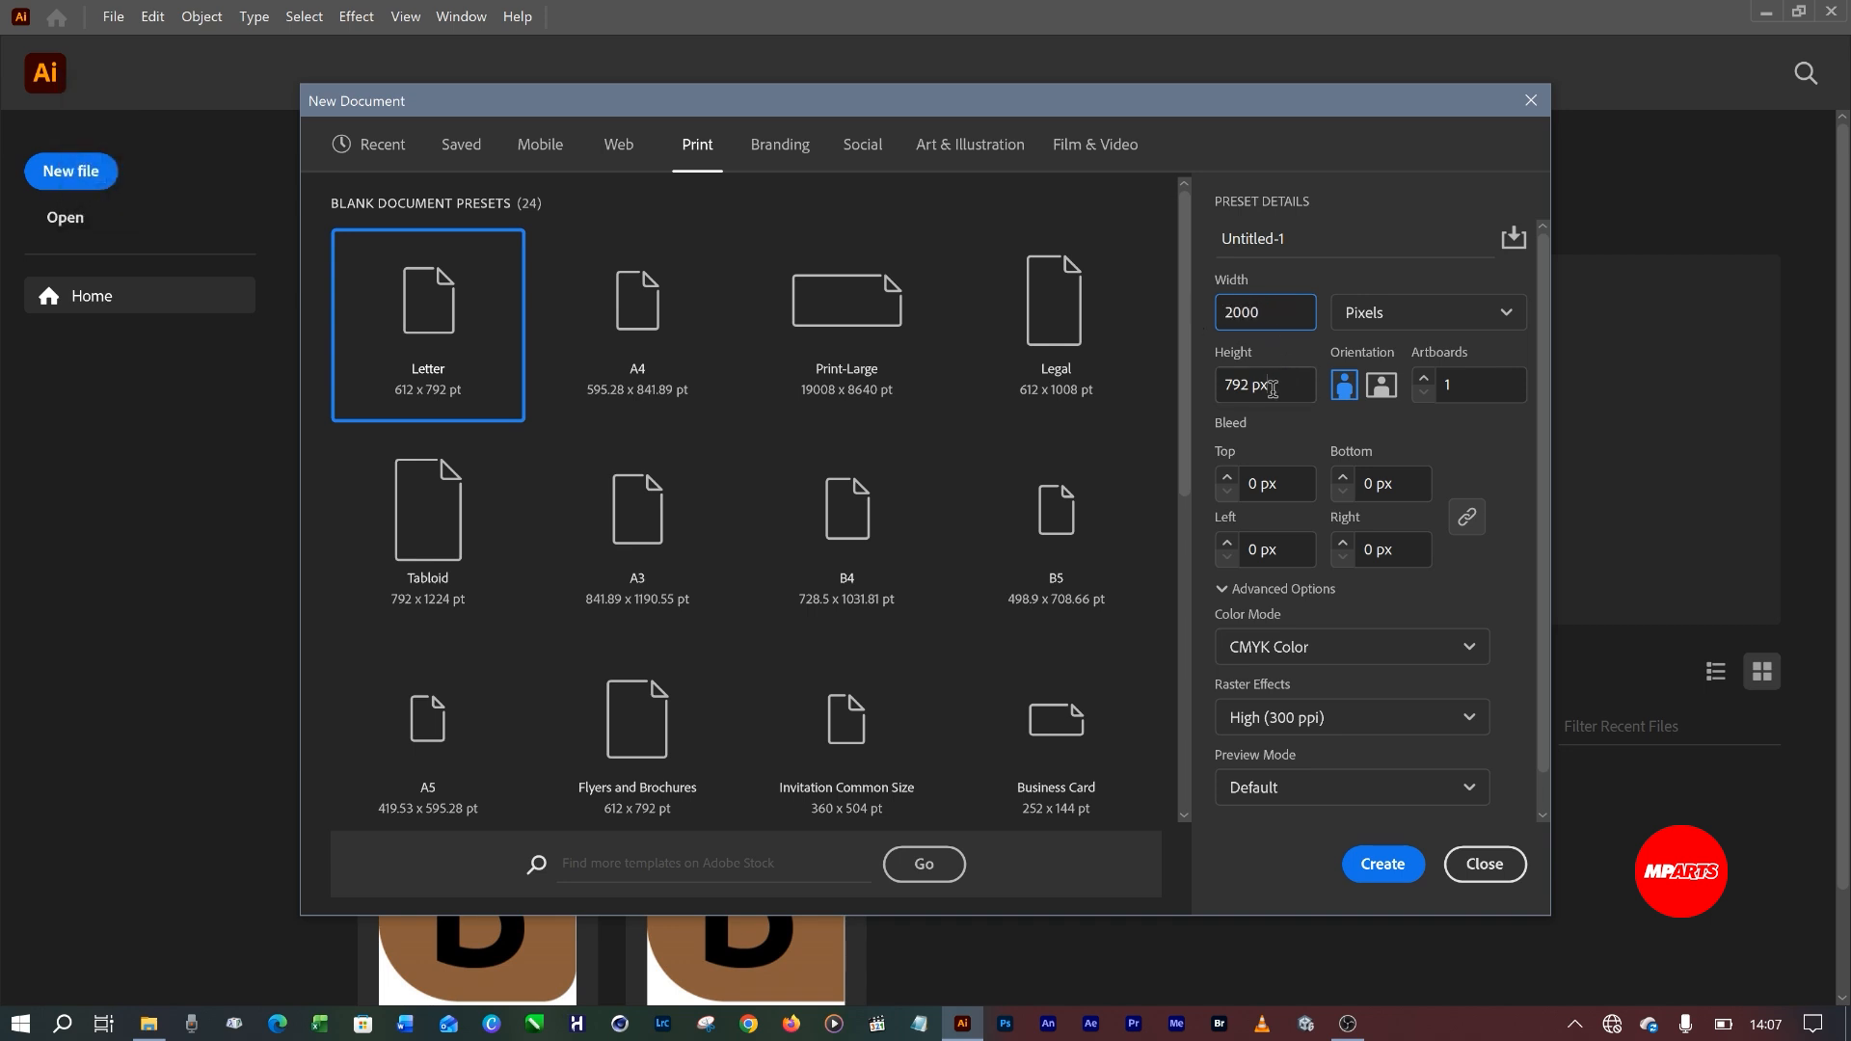
{"action": "left_click_drag", "start_coordinate": [1273, 389], "coordinate": [1217, 386]}
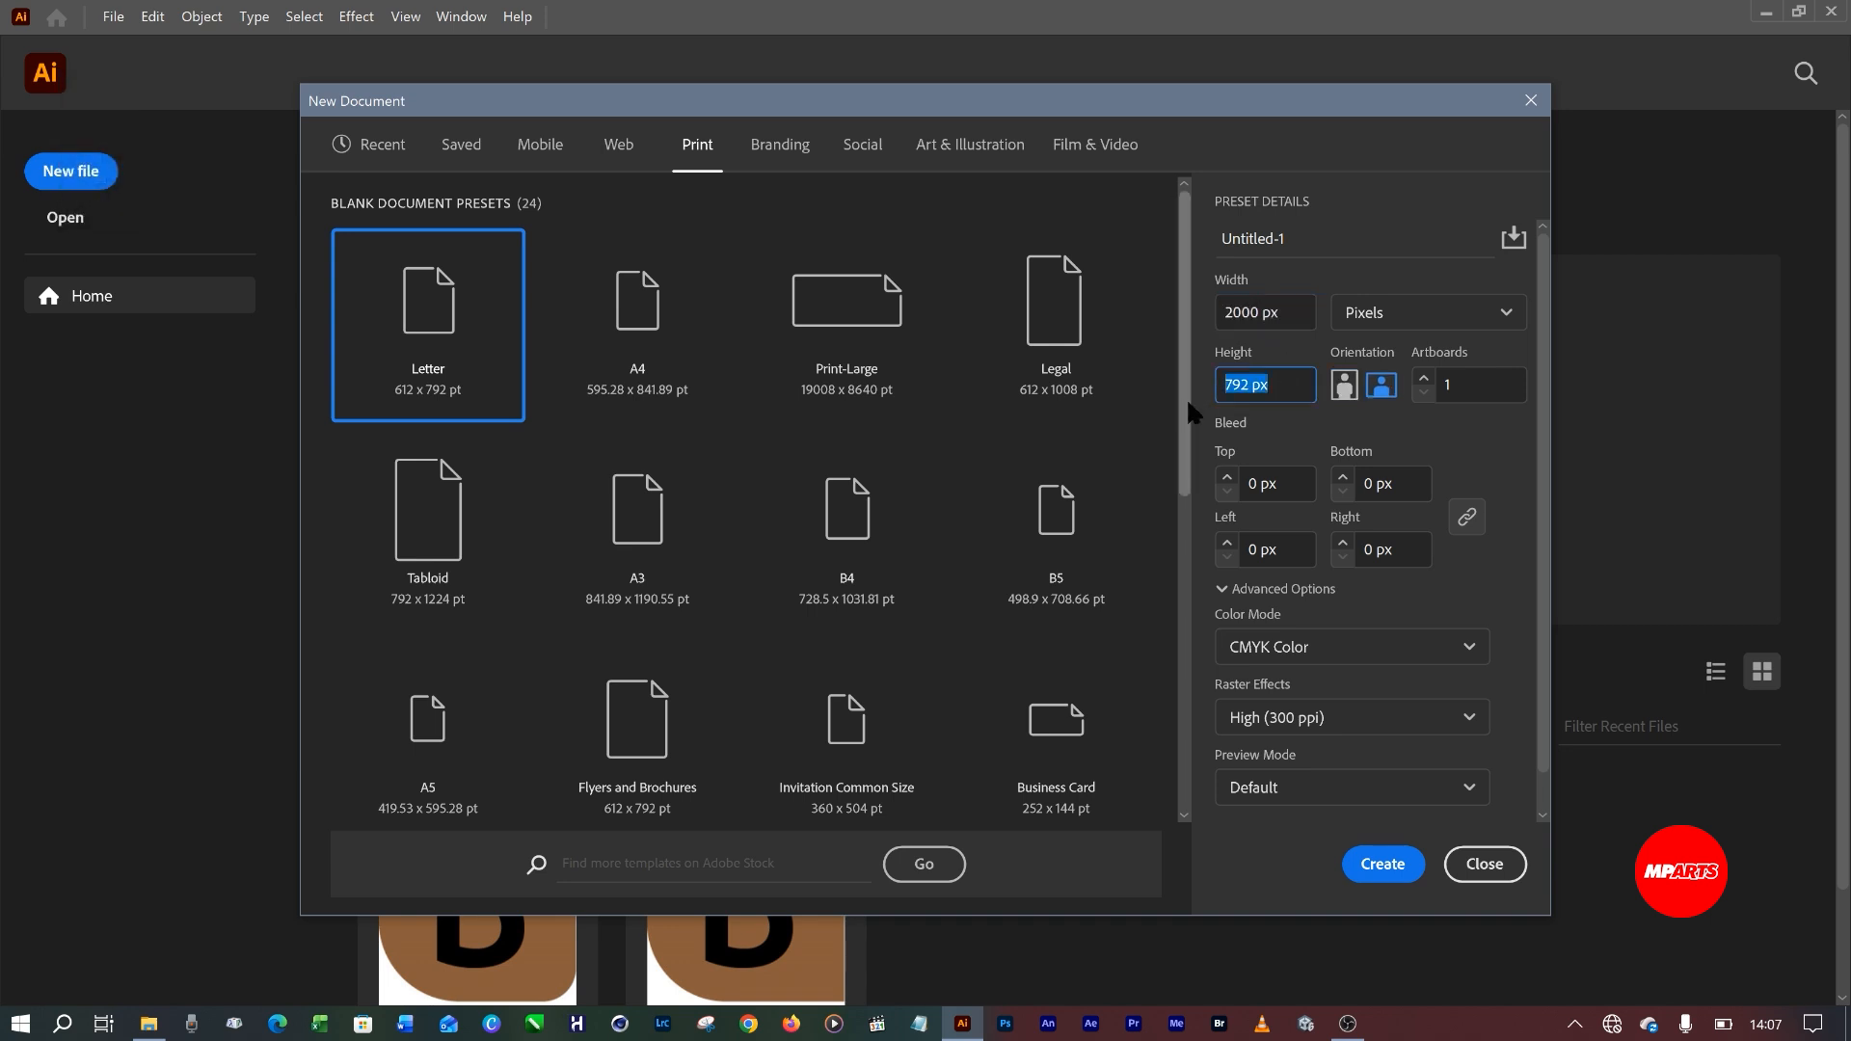
{"action": "type", "text": "2000"}
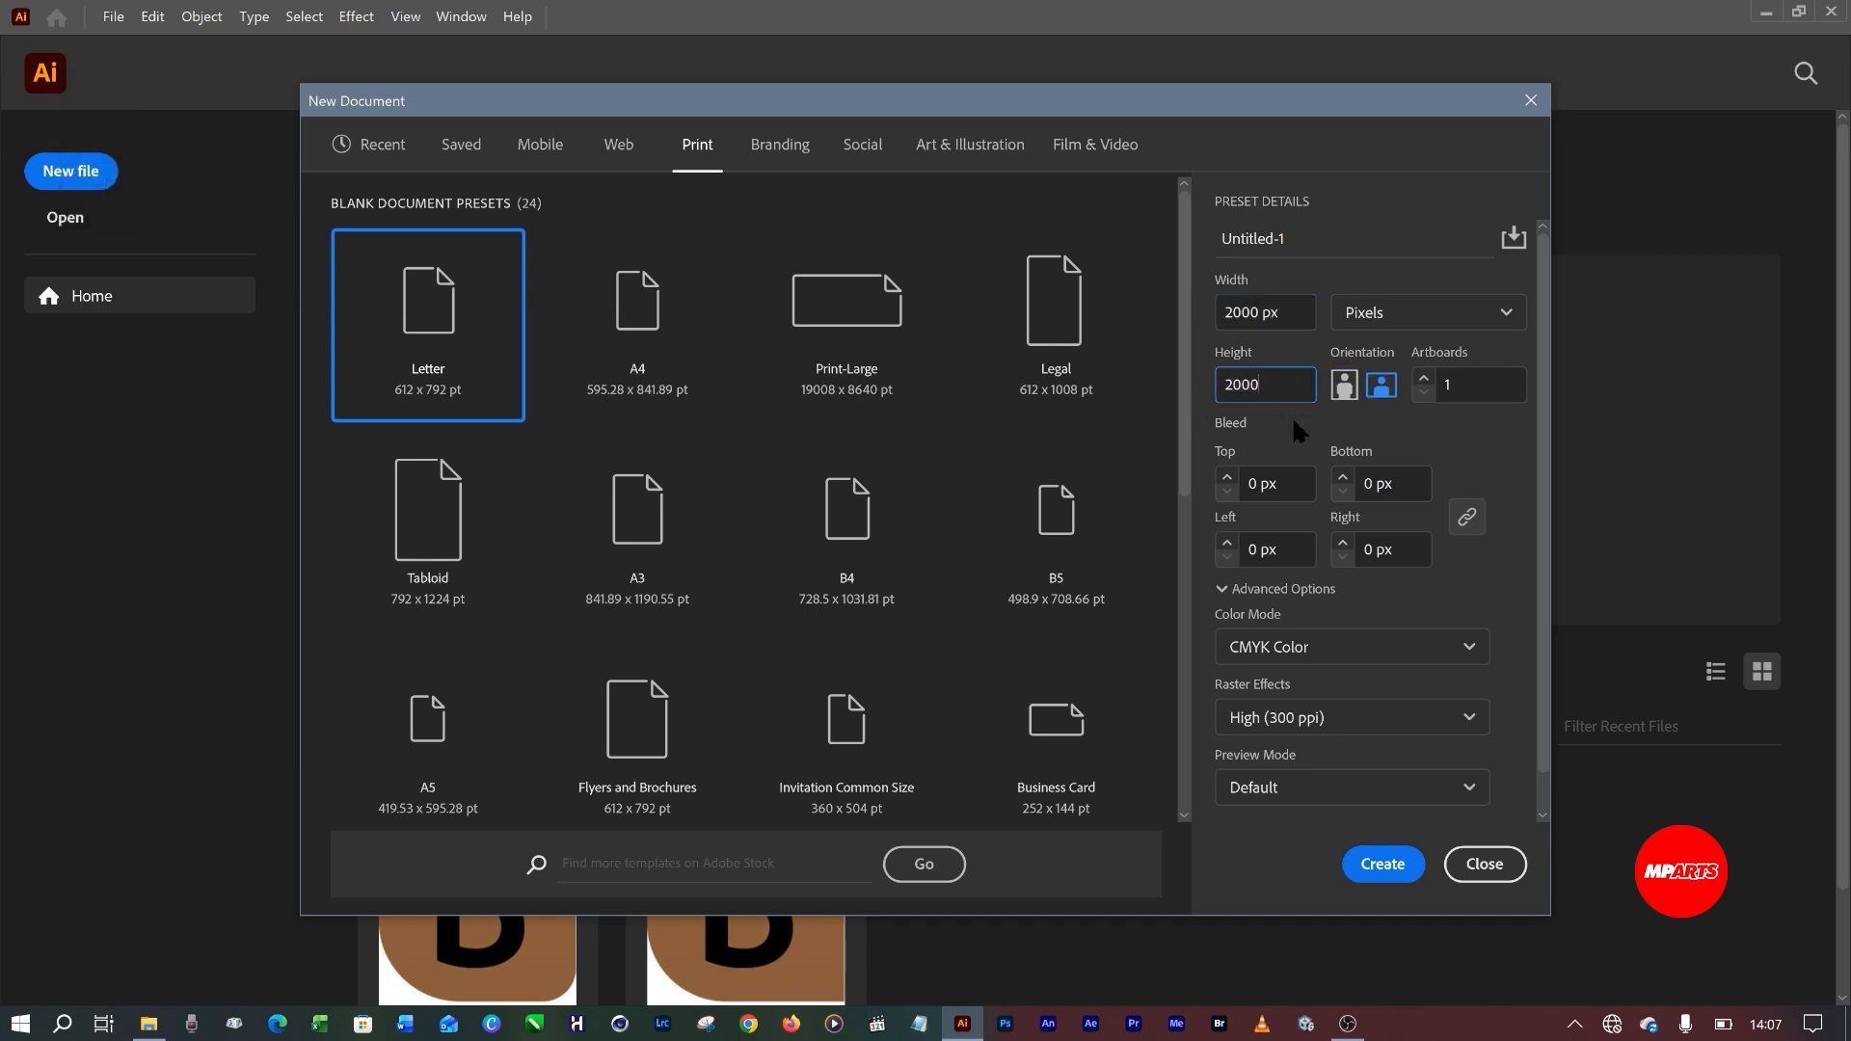
{"action": "left_click", "coordinate": [1304, 318]}
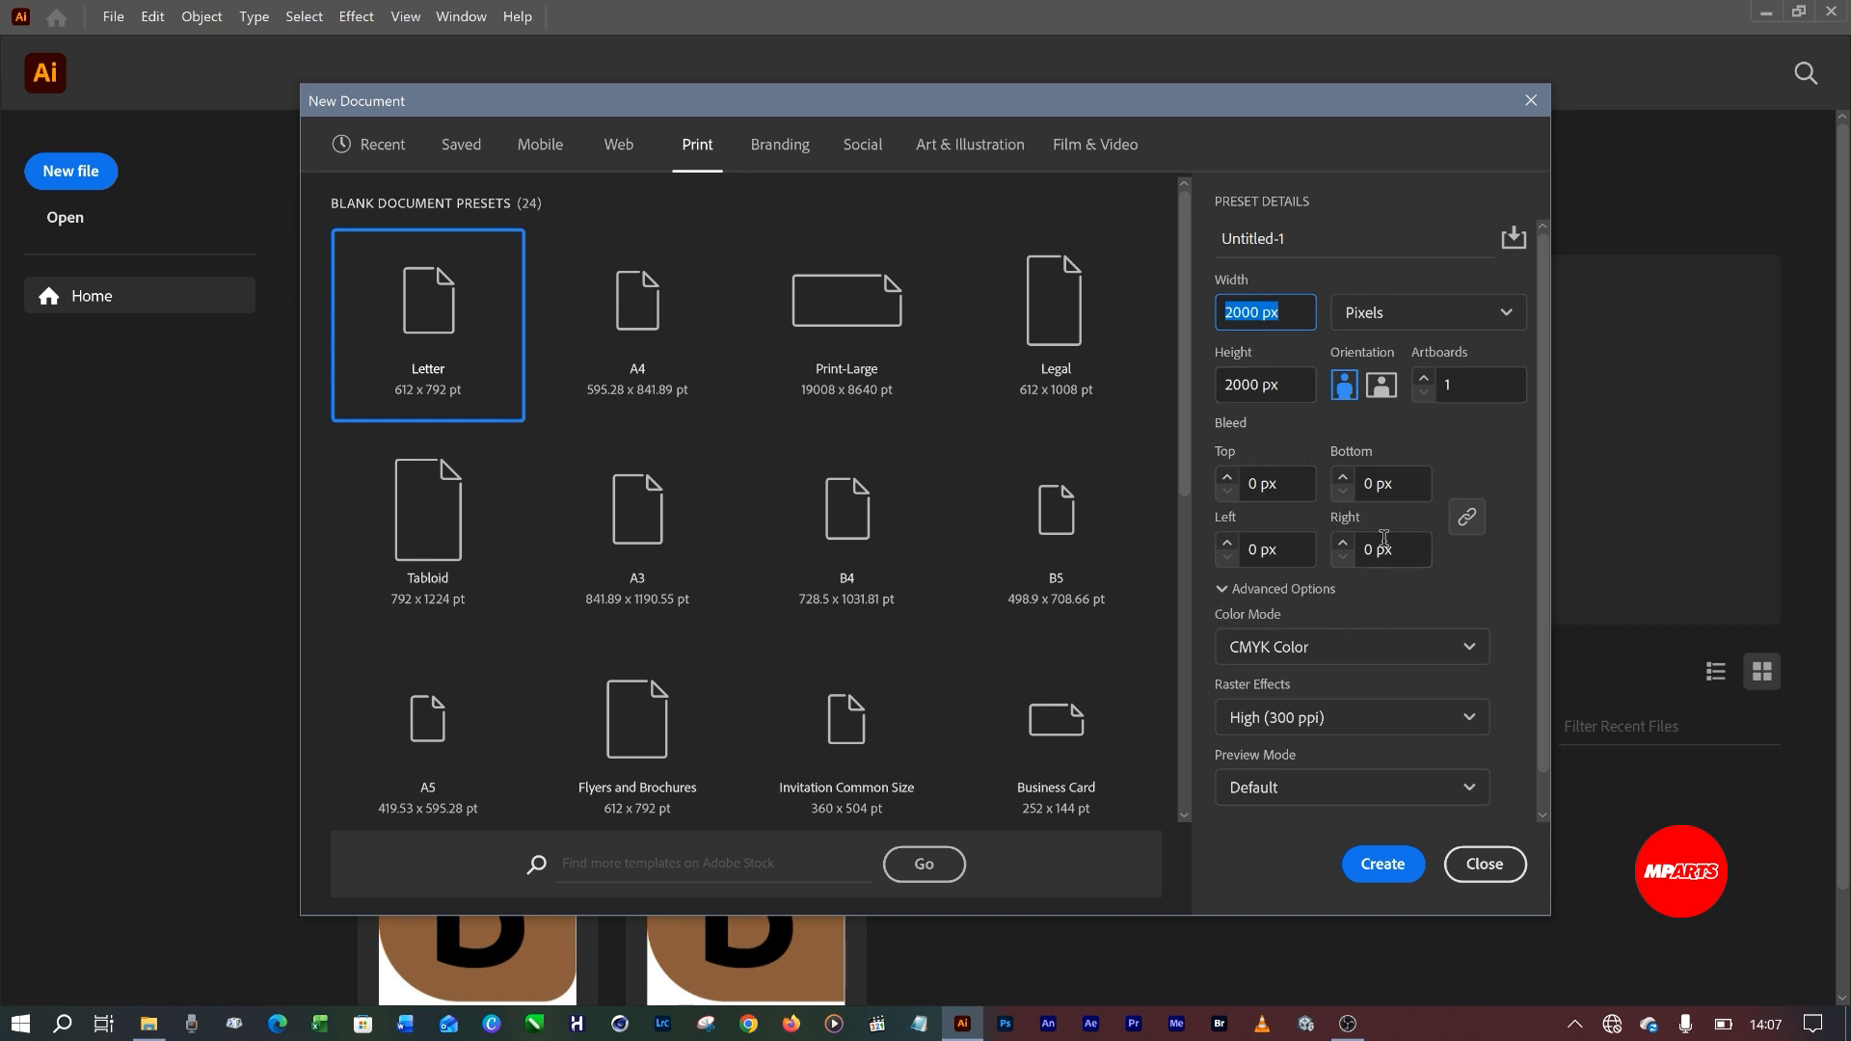
{"action": "left_click", "coordinate": [1498, 604]}
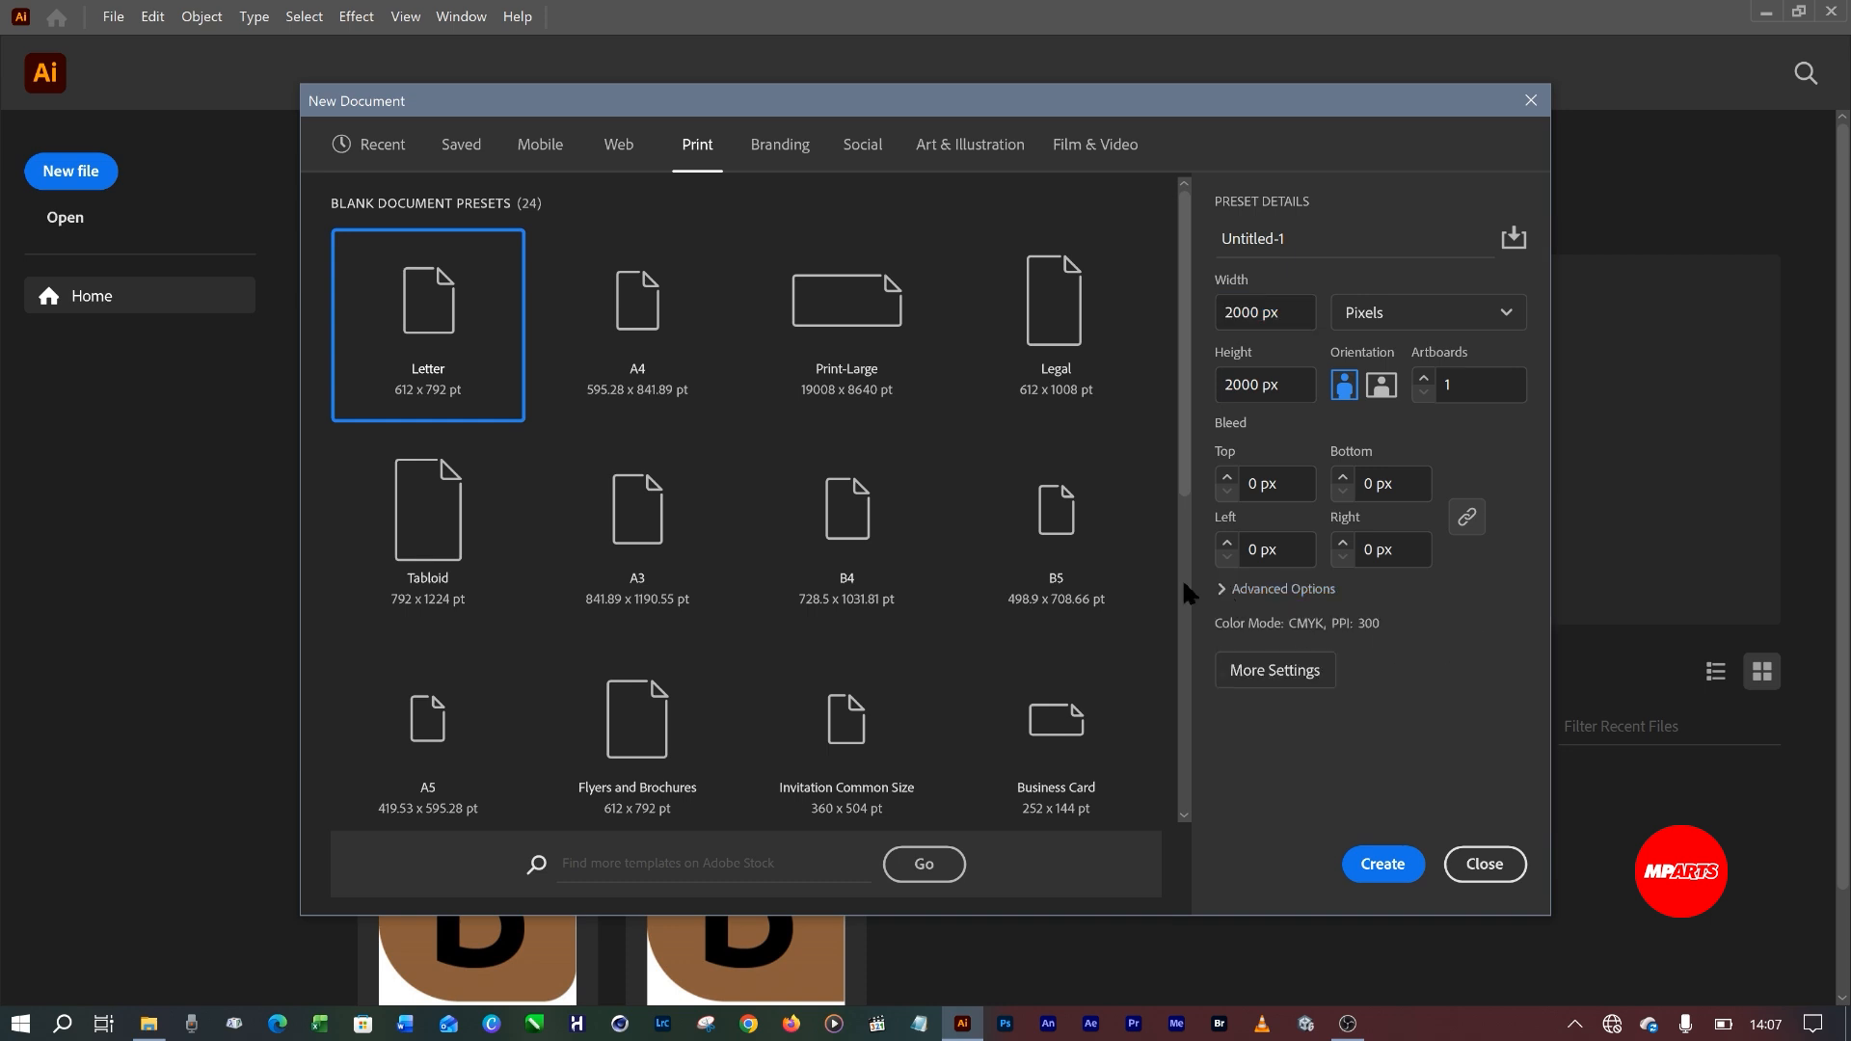
Set Color Mode to RGB Color under Advanced Options, keeping raster effects at High (300 ppi).
{"action": "left_click", "coordinate": [1221, 593]}
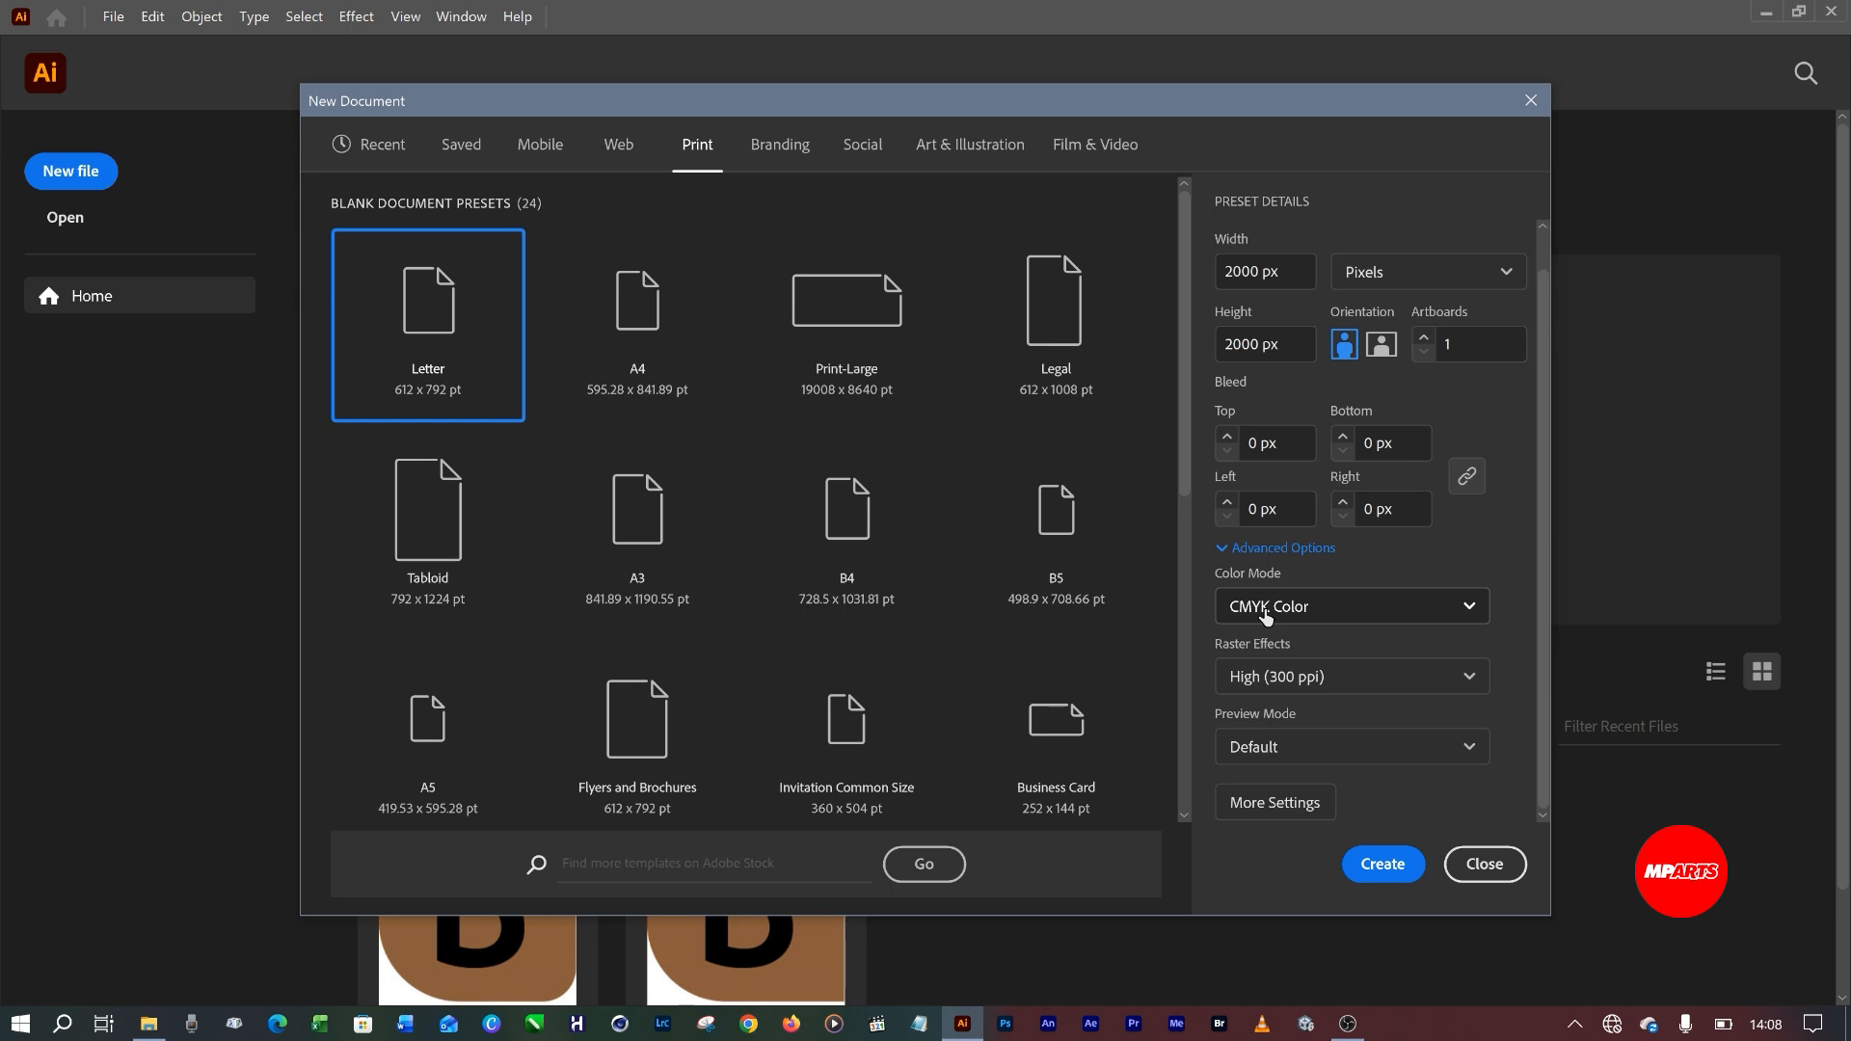
{"action": "left_click", "coordinate": [1472, 618]}
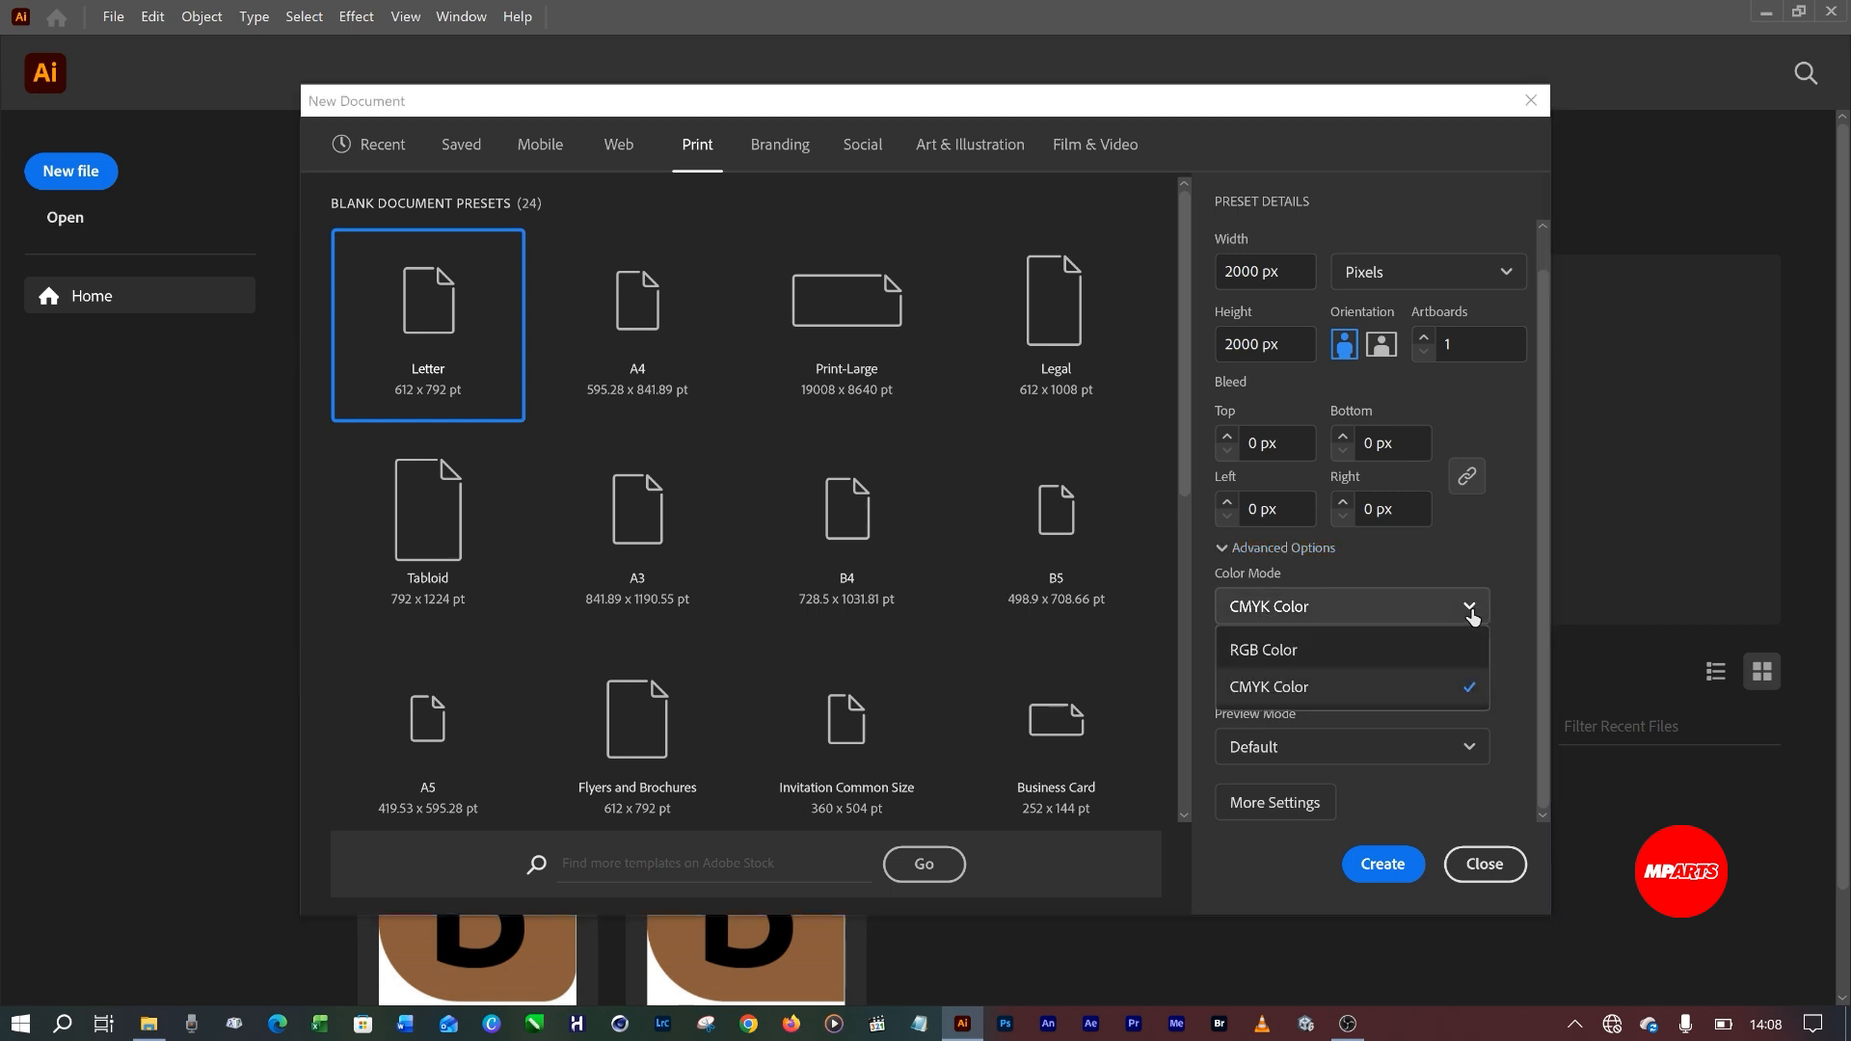
{"action": "left_click", "coordinate": [1249, 657]}
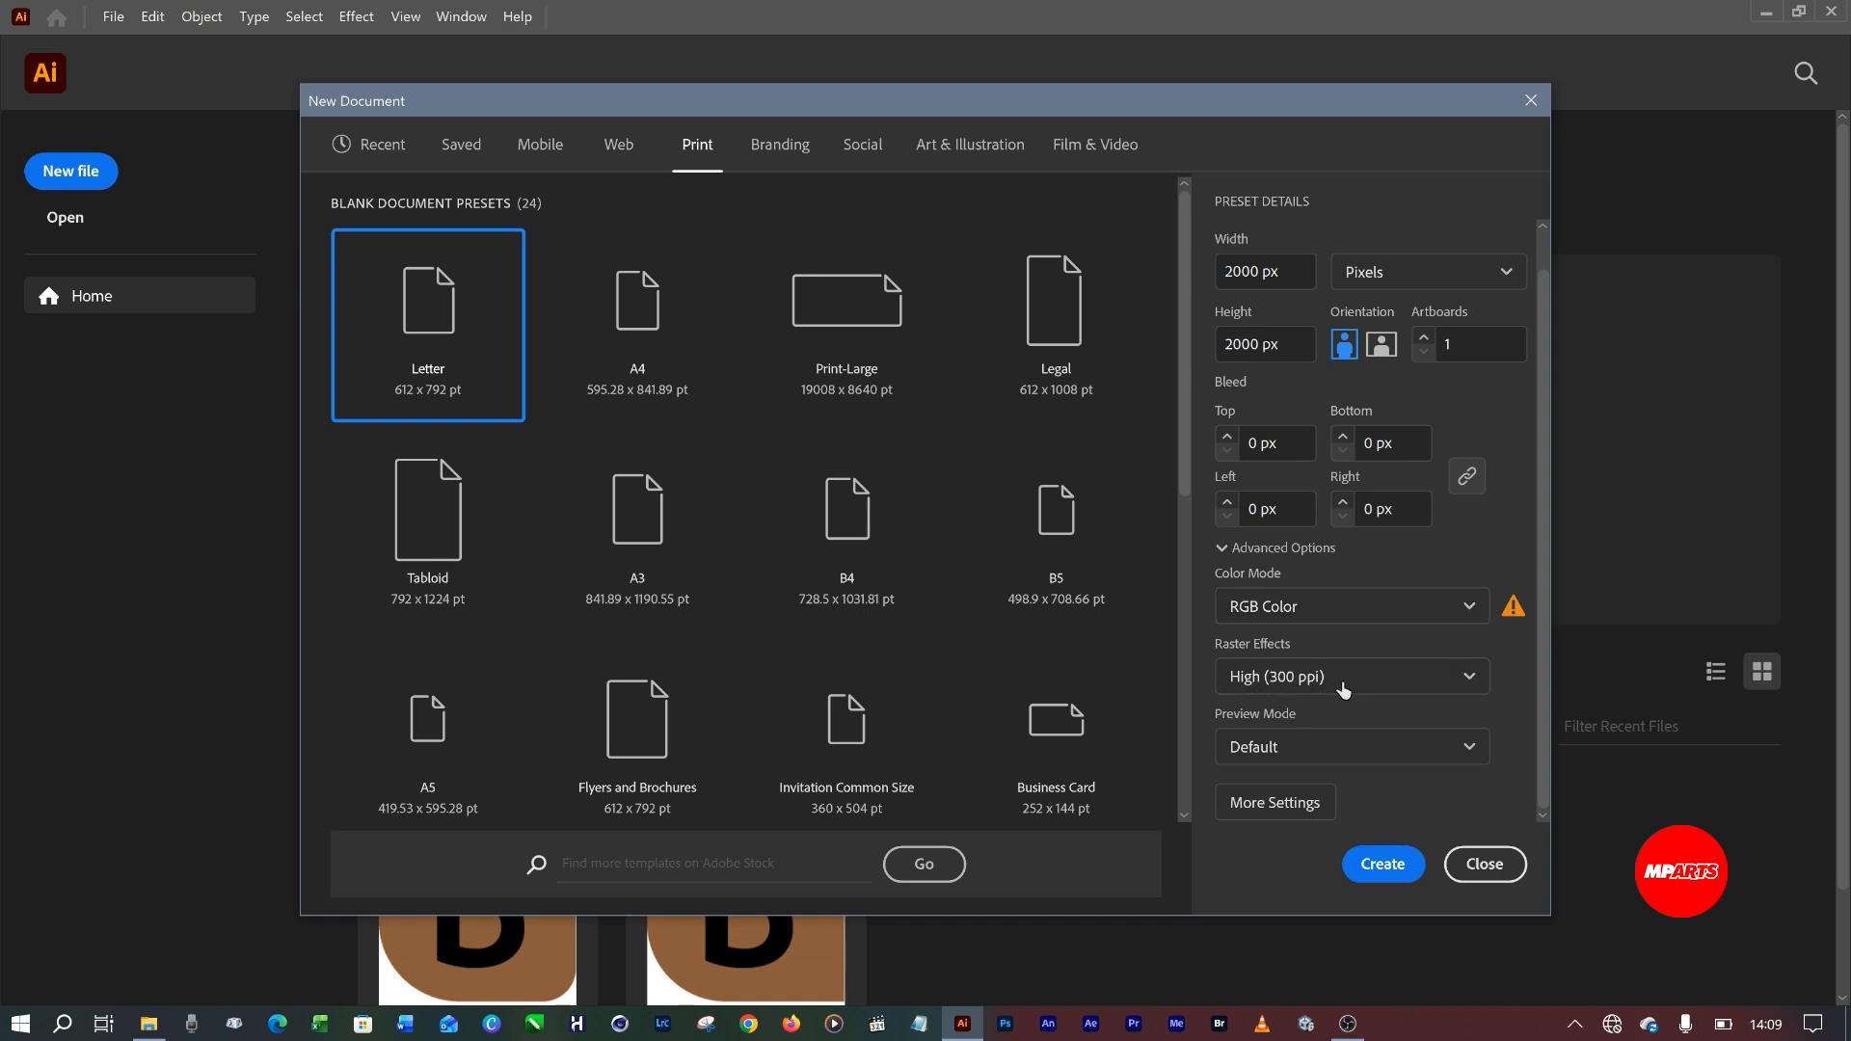
{"action": "left_click", "coordinate": [1477, 684]}
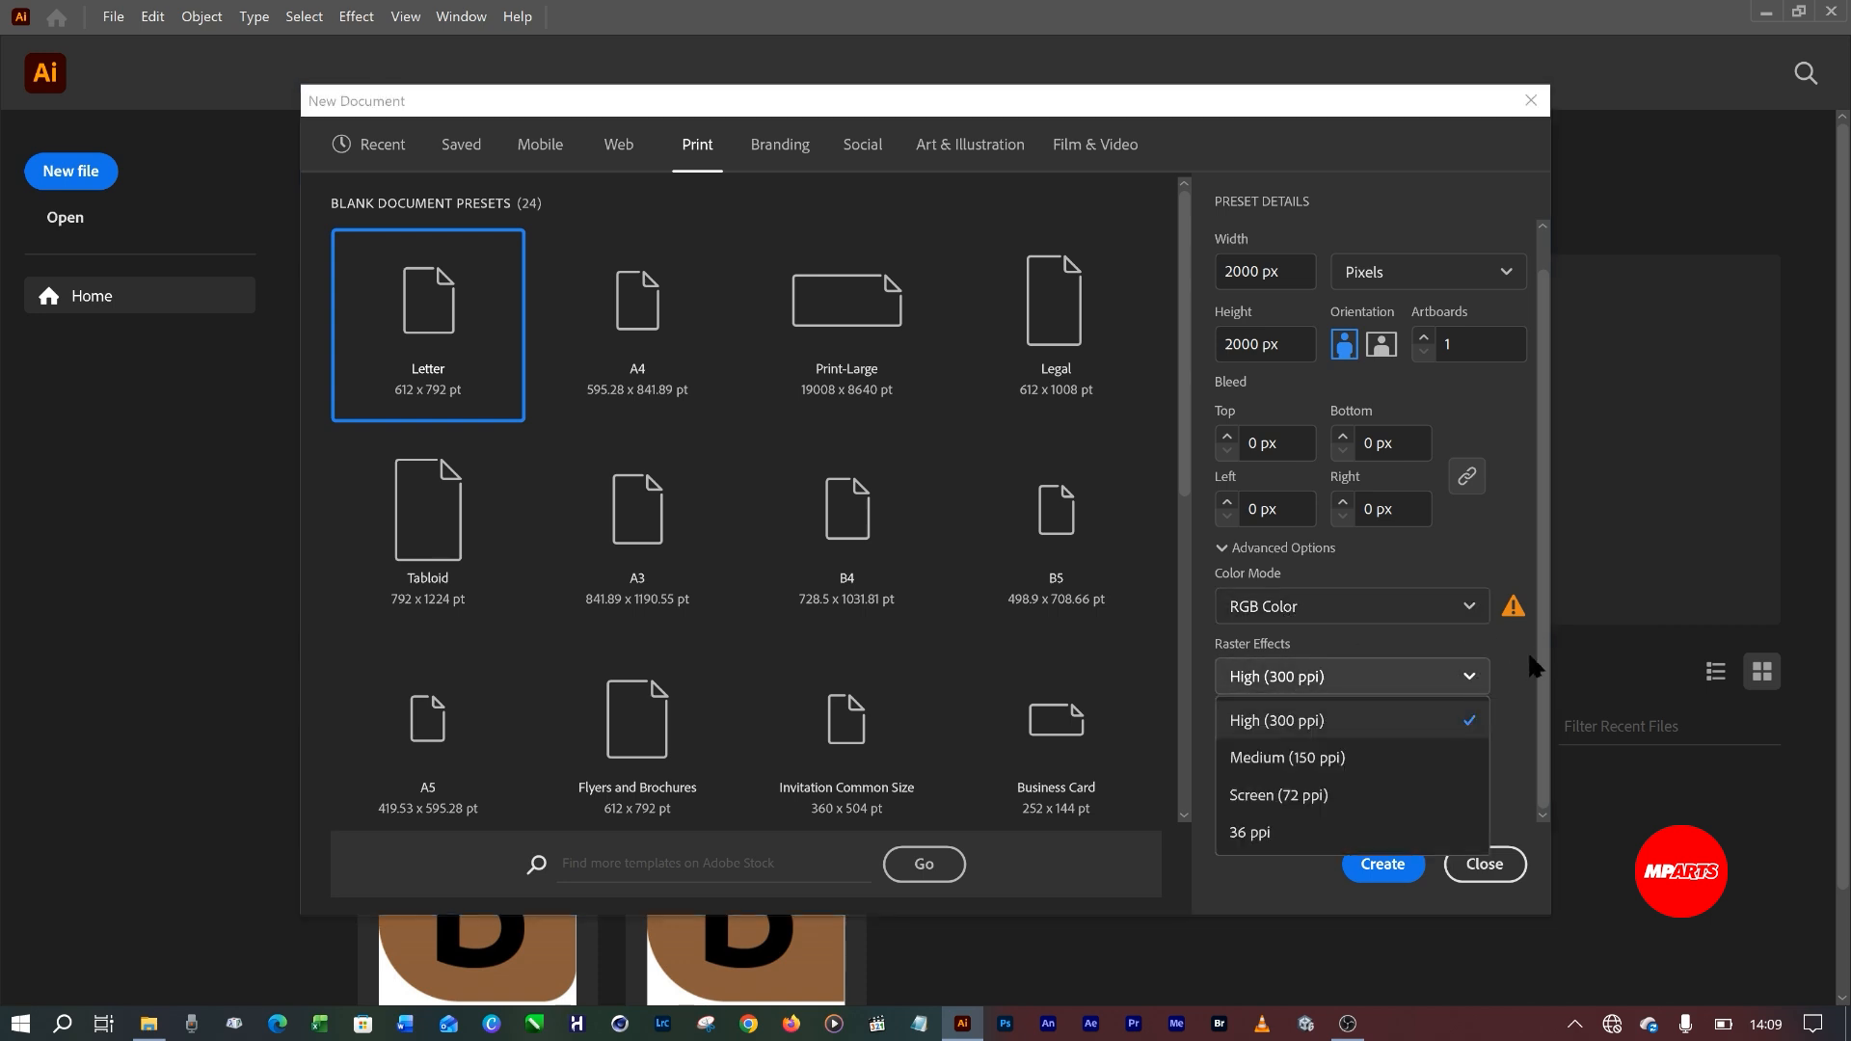
{"action": "left_click", "coordinate": [1542, 661]}
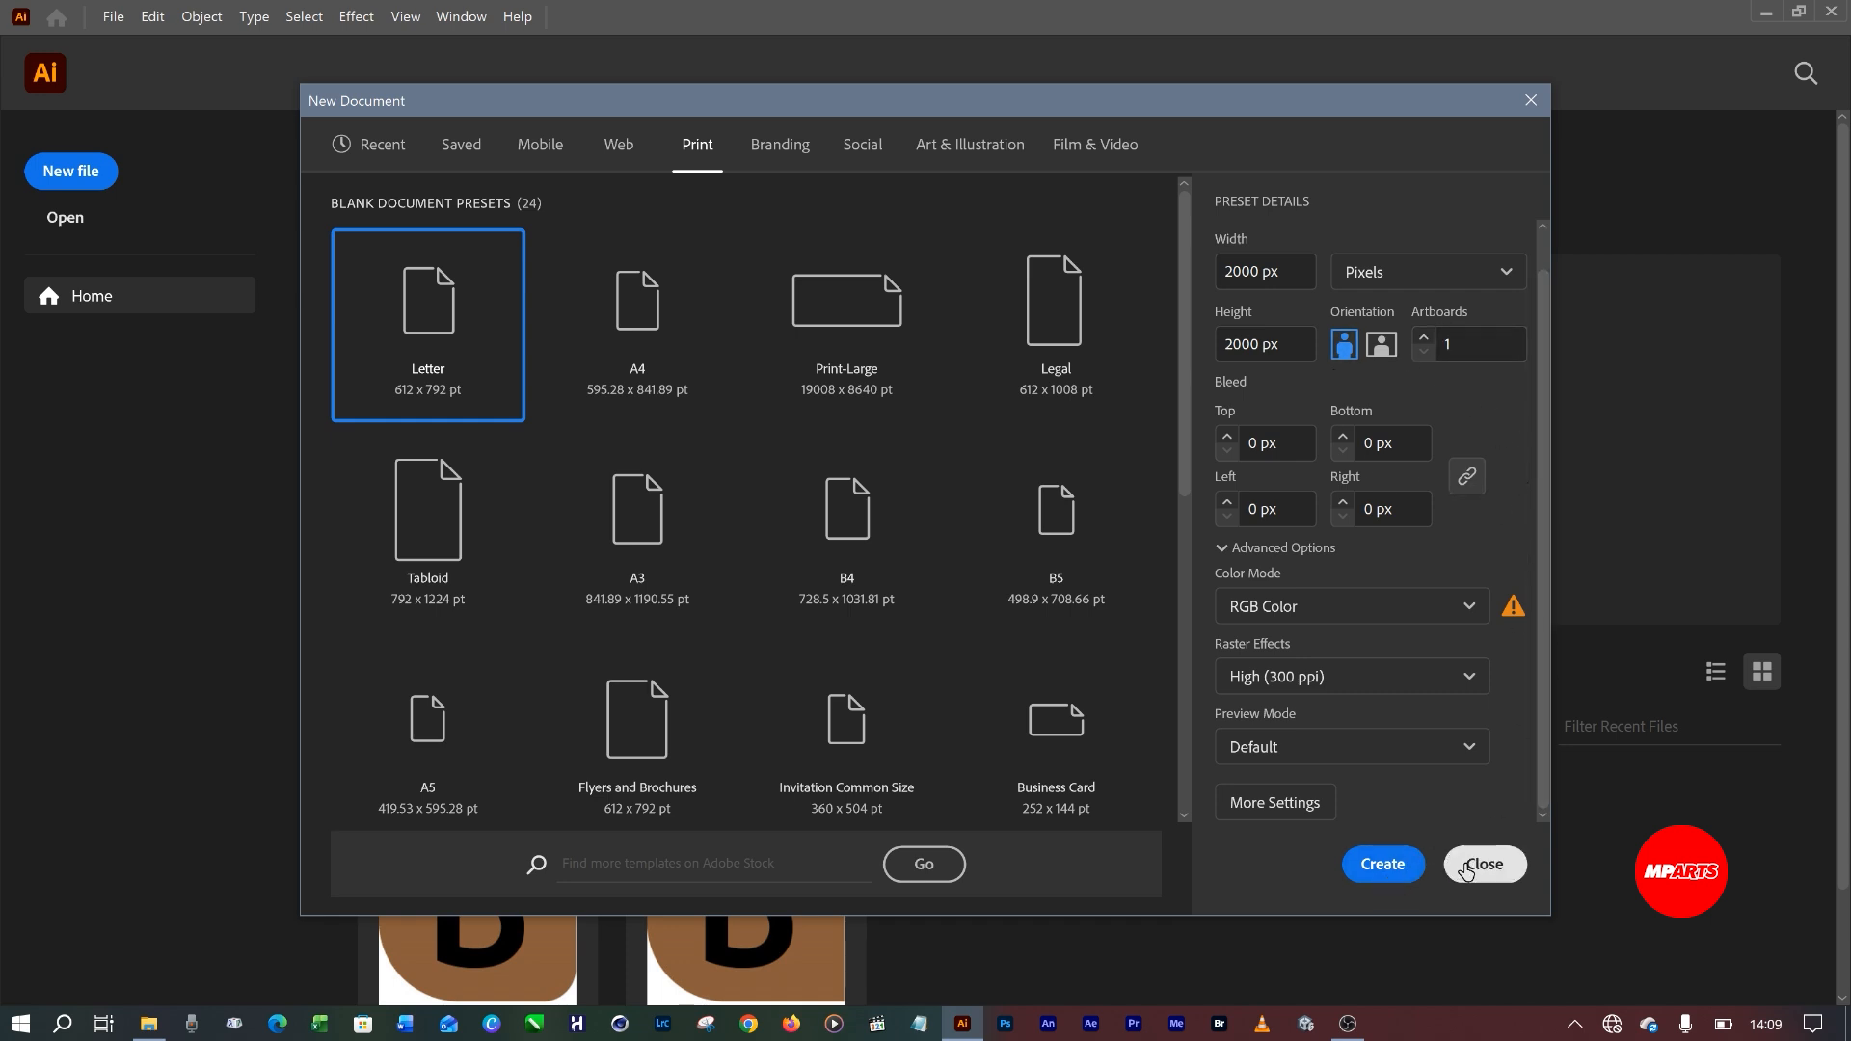
Create the 2000 x 2000 px RGB document, which opens as Untitled-1.
{"action": "left_click", "coordinate": [1377, 872]}
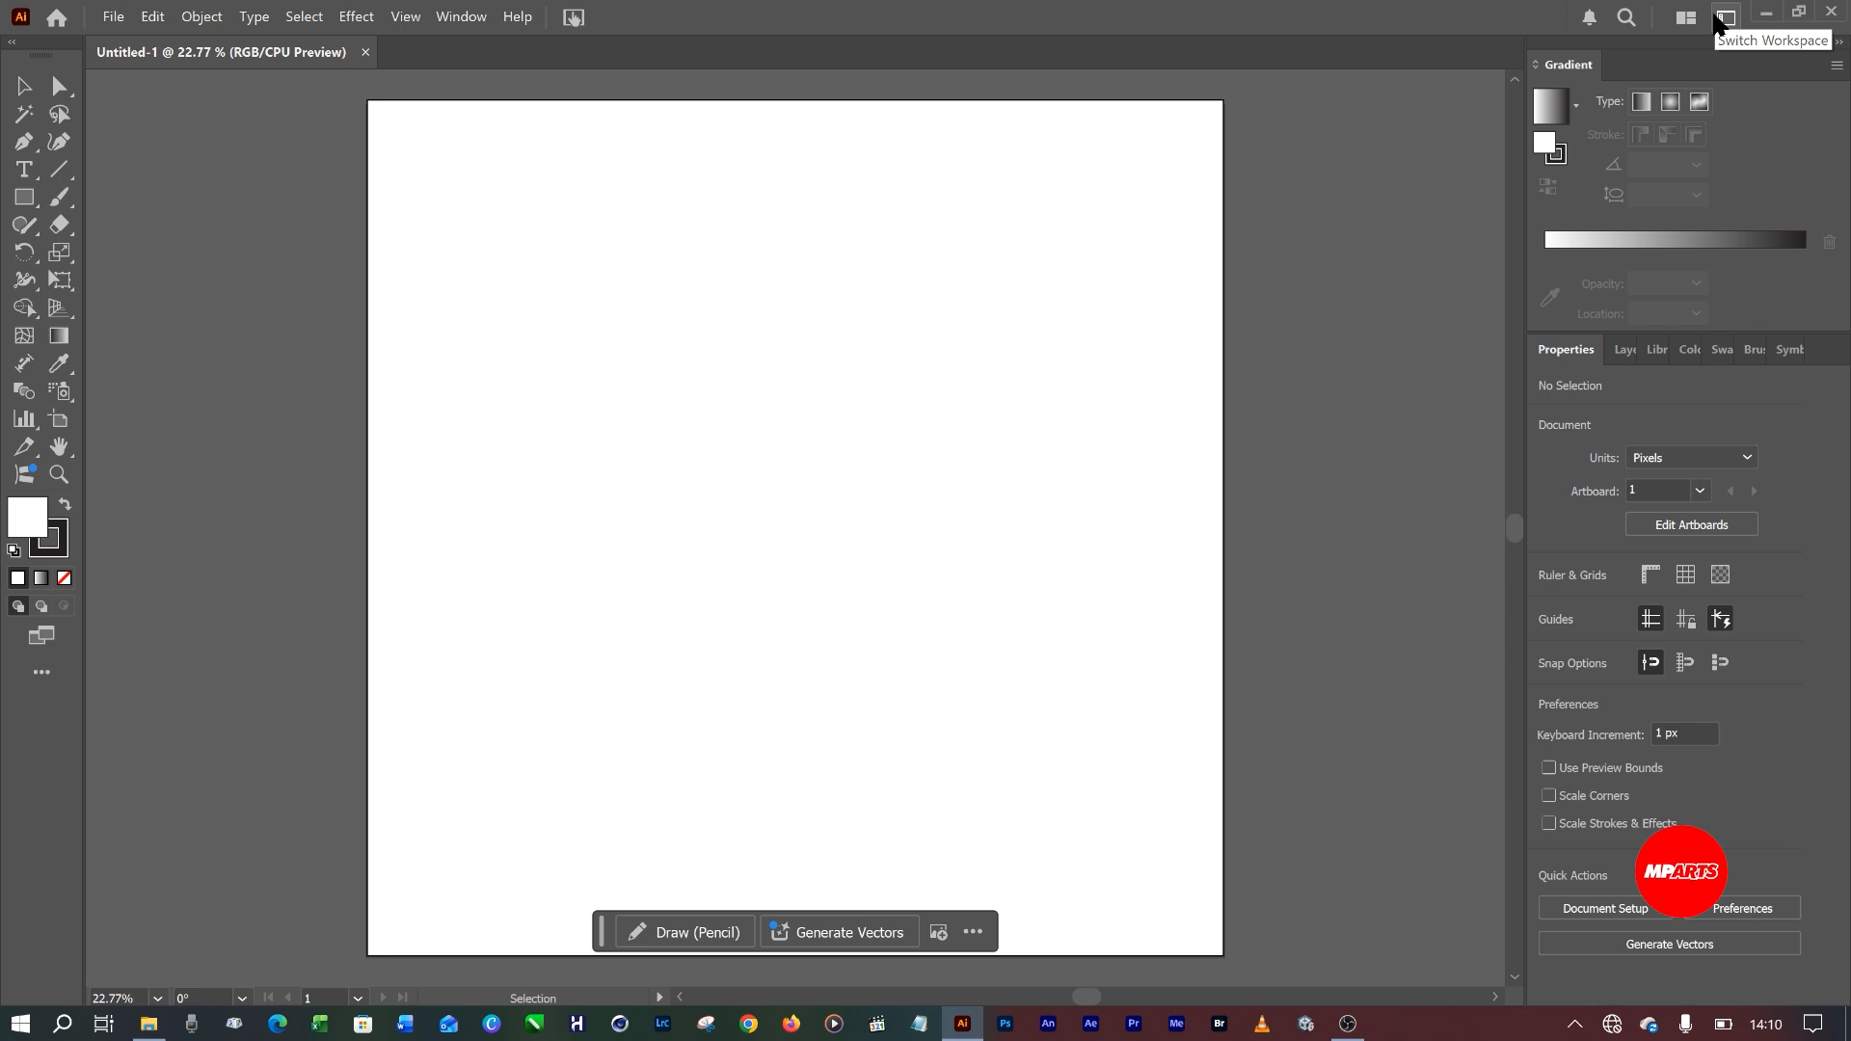
Cycle through the Automation, Essentials and Essentials Classic workspaces, ending on Essentials.
{"action": "left_click", "coordinate": [1719, 17]}
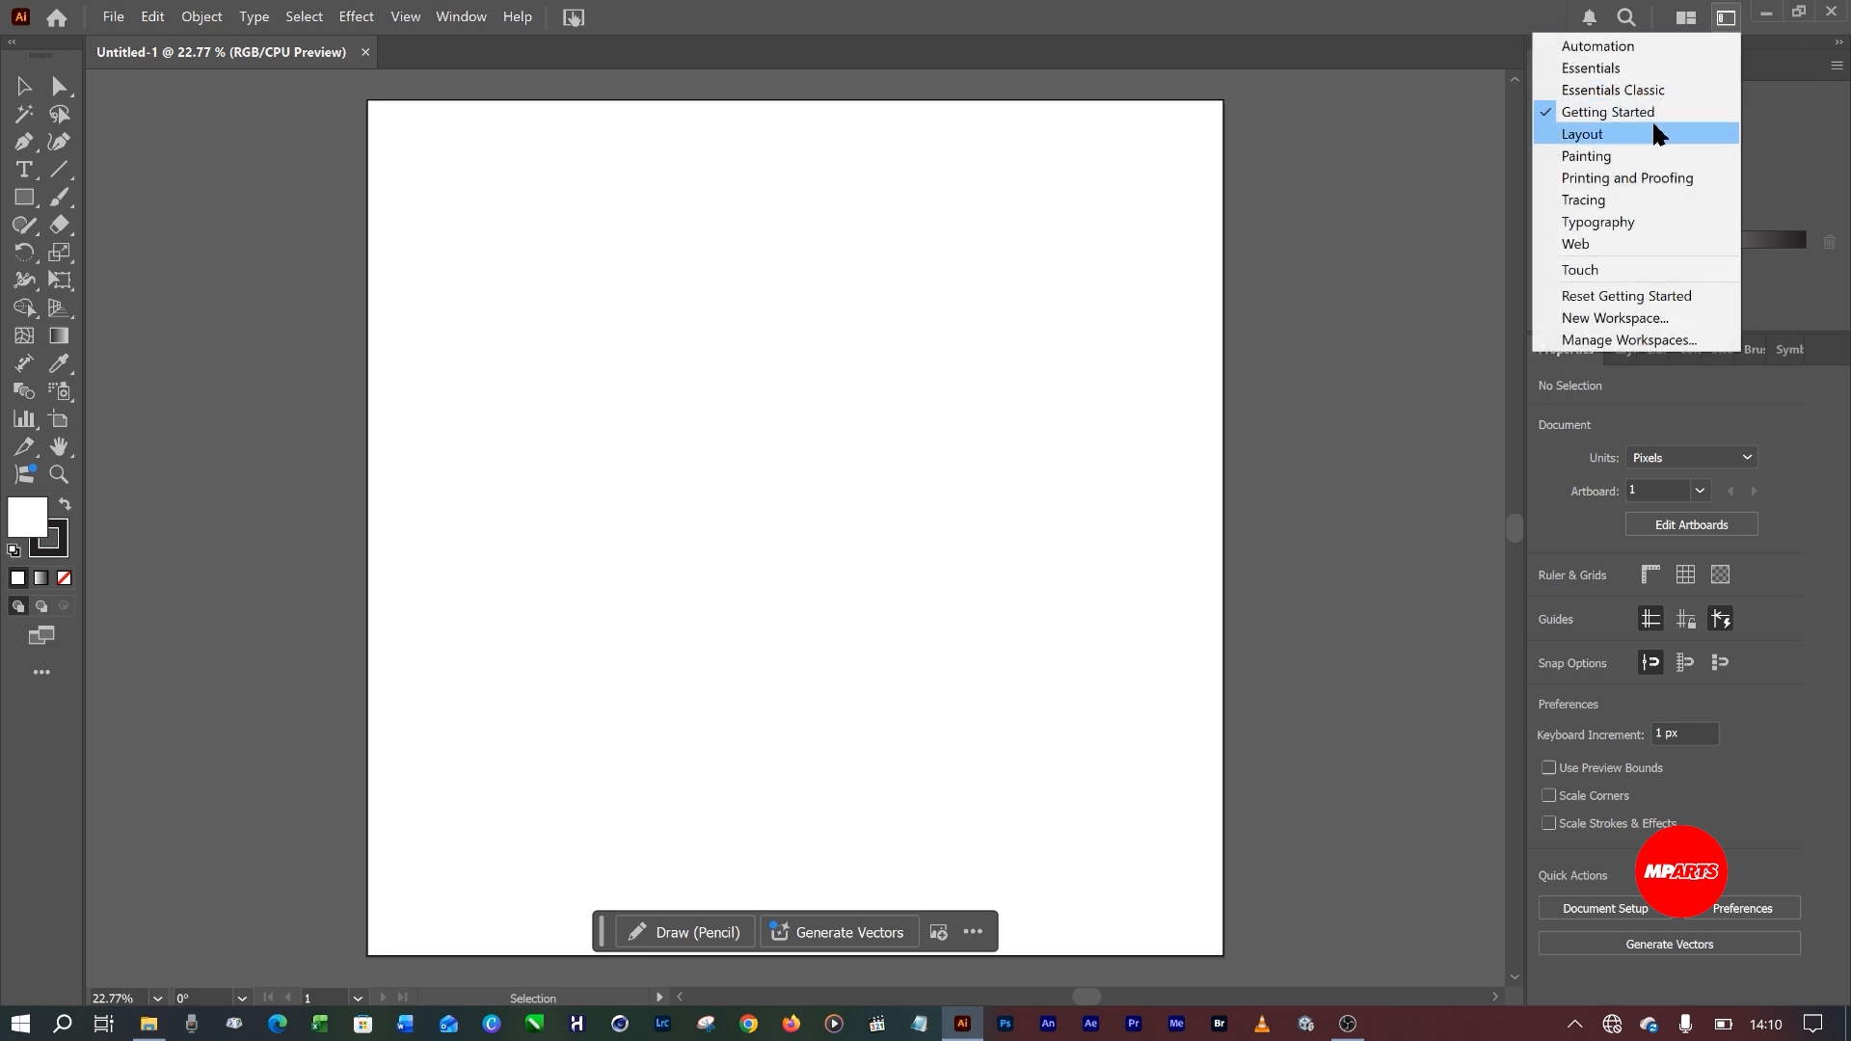
{"action": "key", "text": "Escape"}
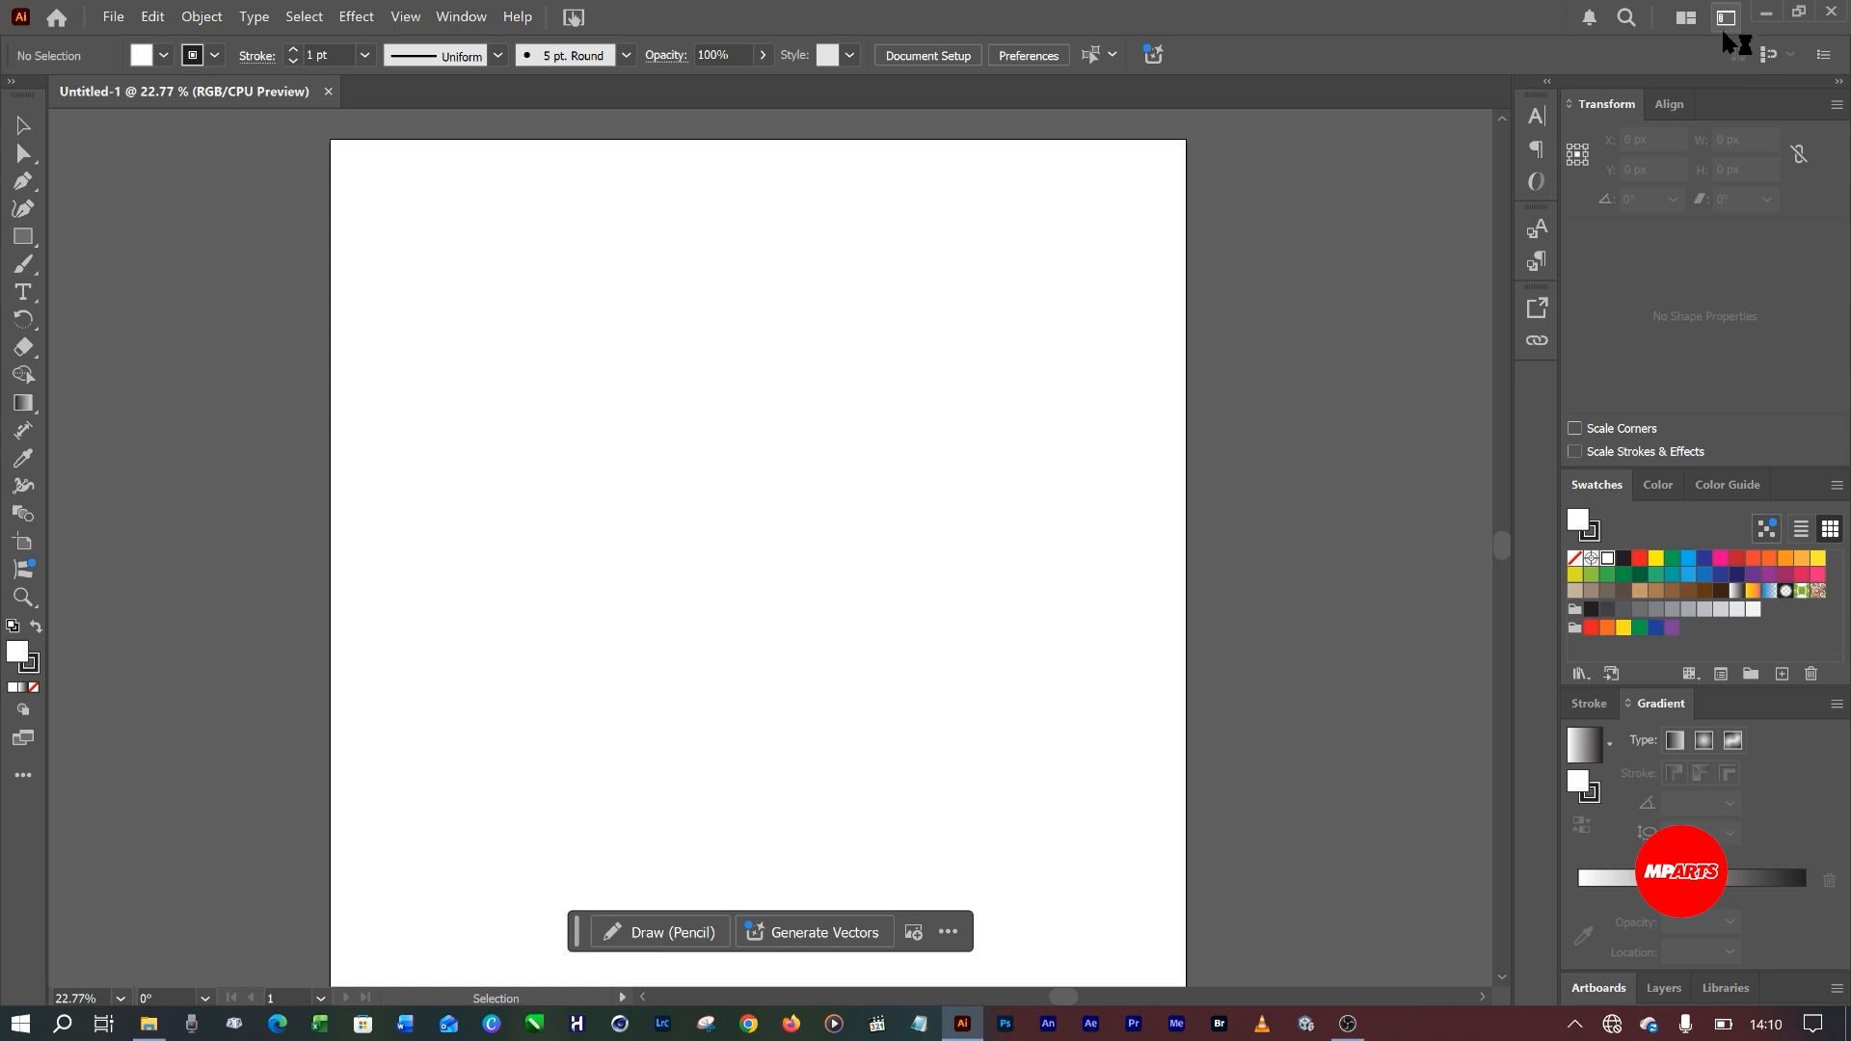
{"action": "left_click", "coordinate": [1726, 17]}
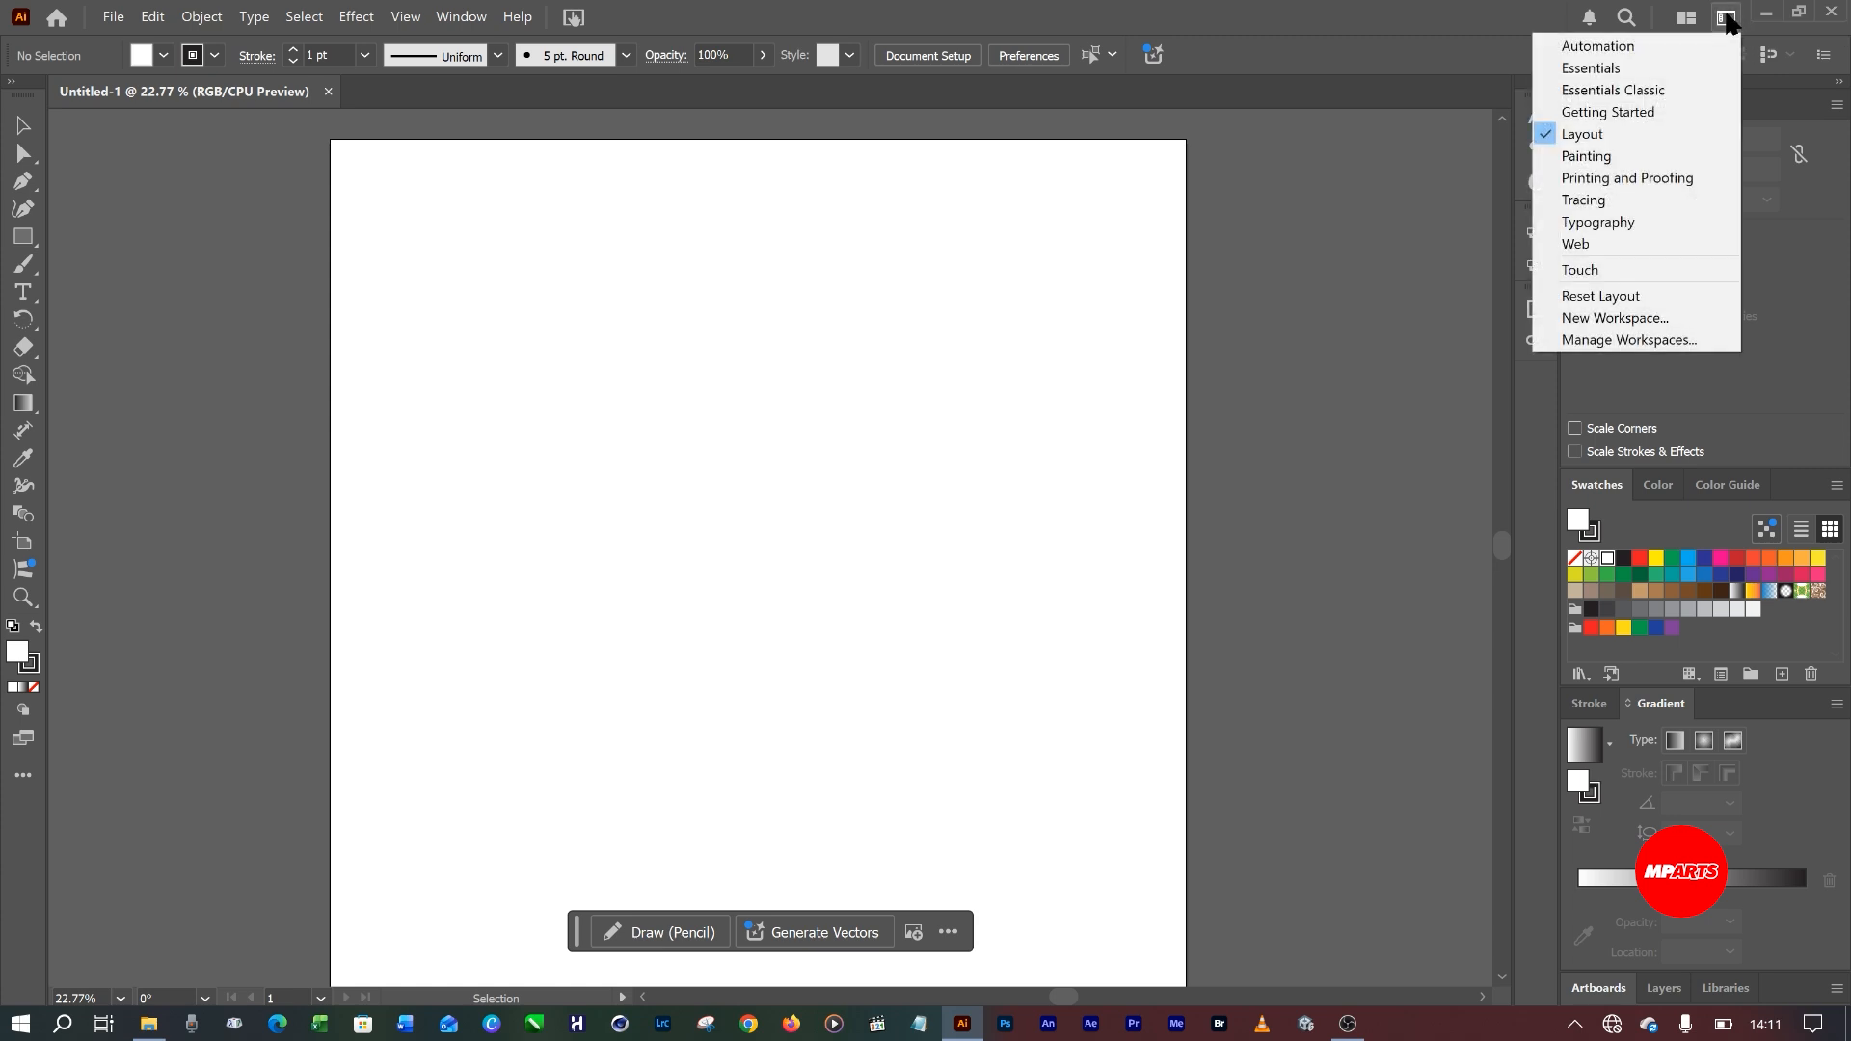
{"action": "left_click", "coordinate": [1642, 50]}
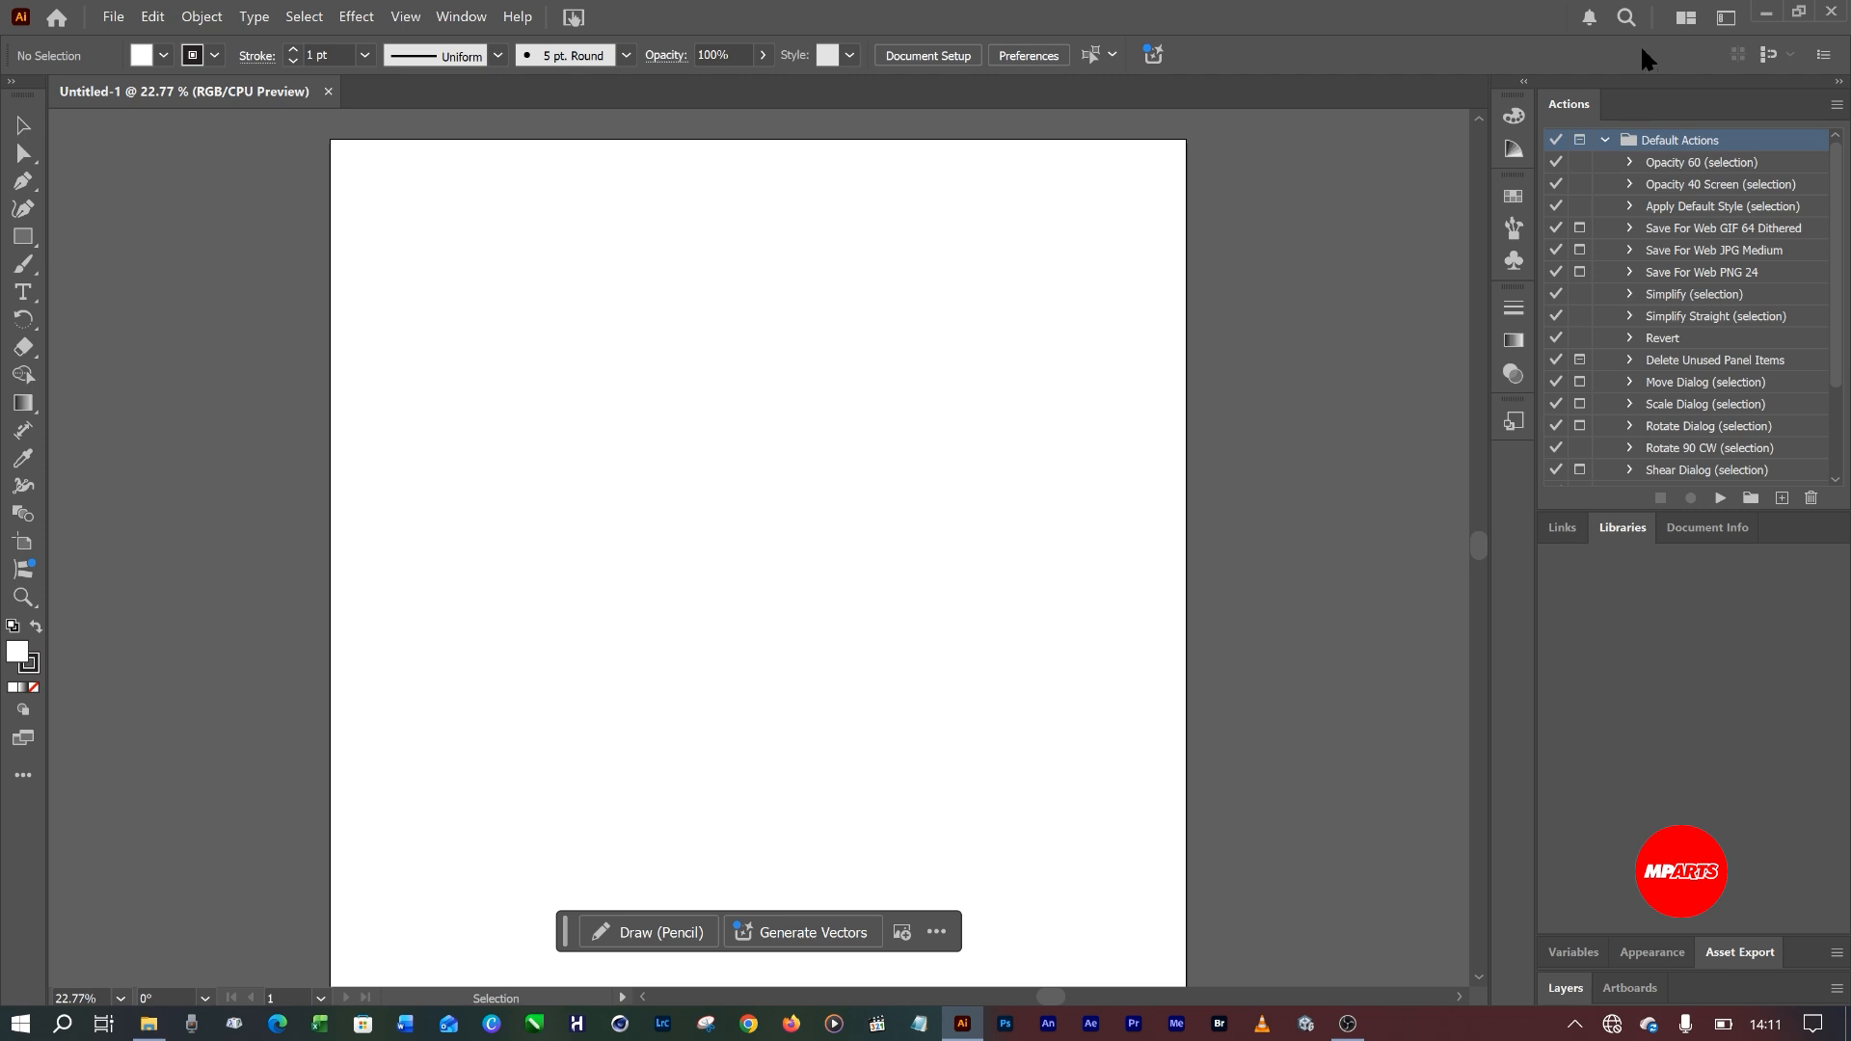
{"action": "left_click", "coordinate": [1718, 21]}
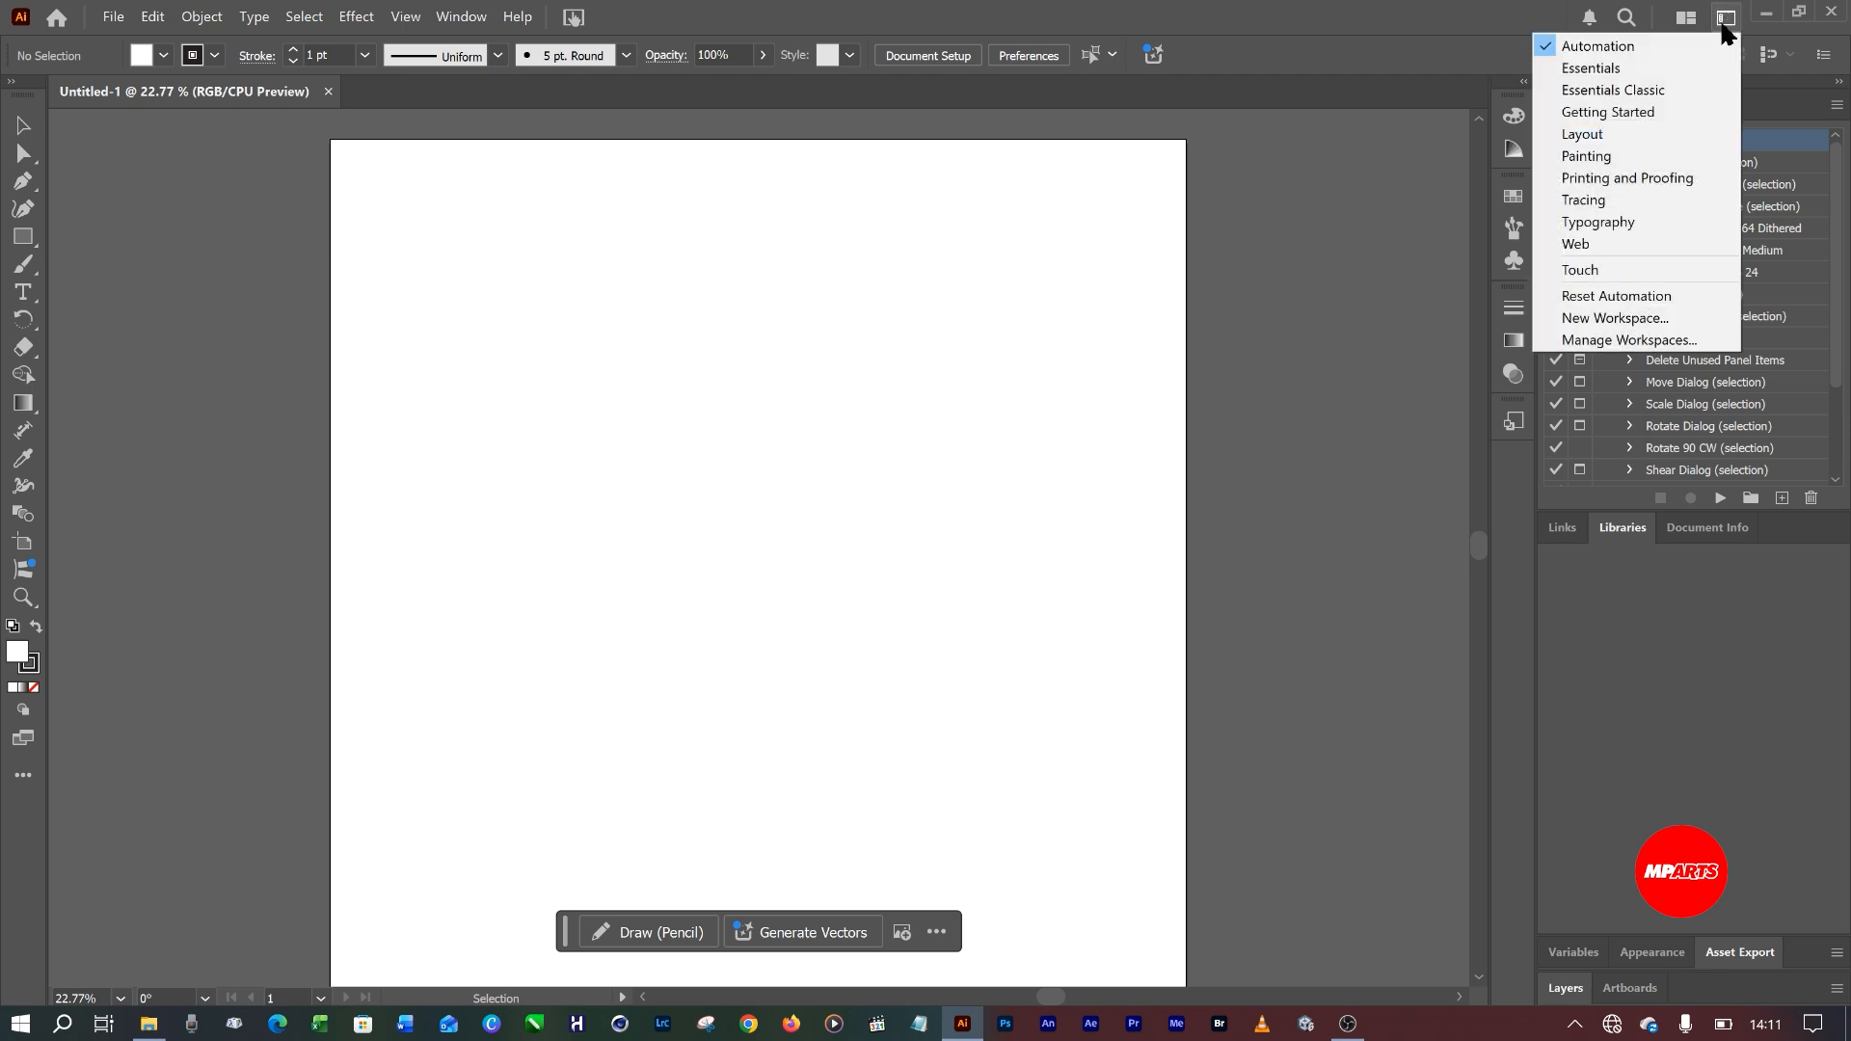
{"action": "left_click", "coordinate": [1646, 68]}
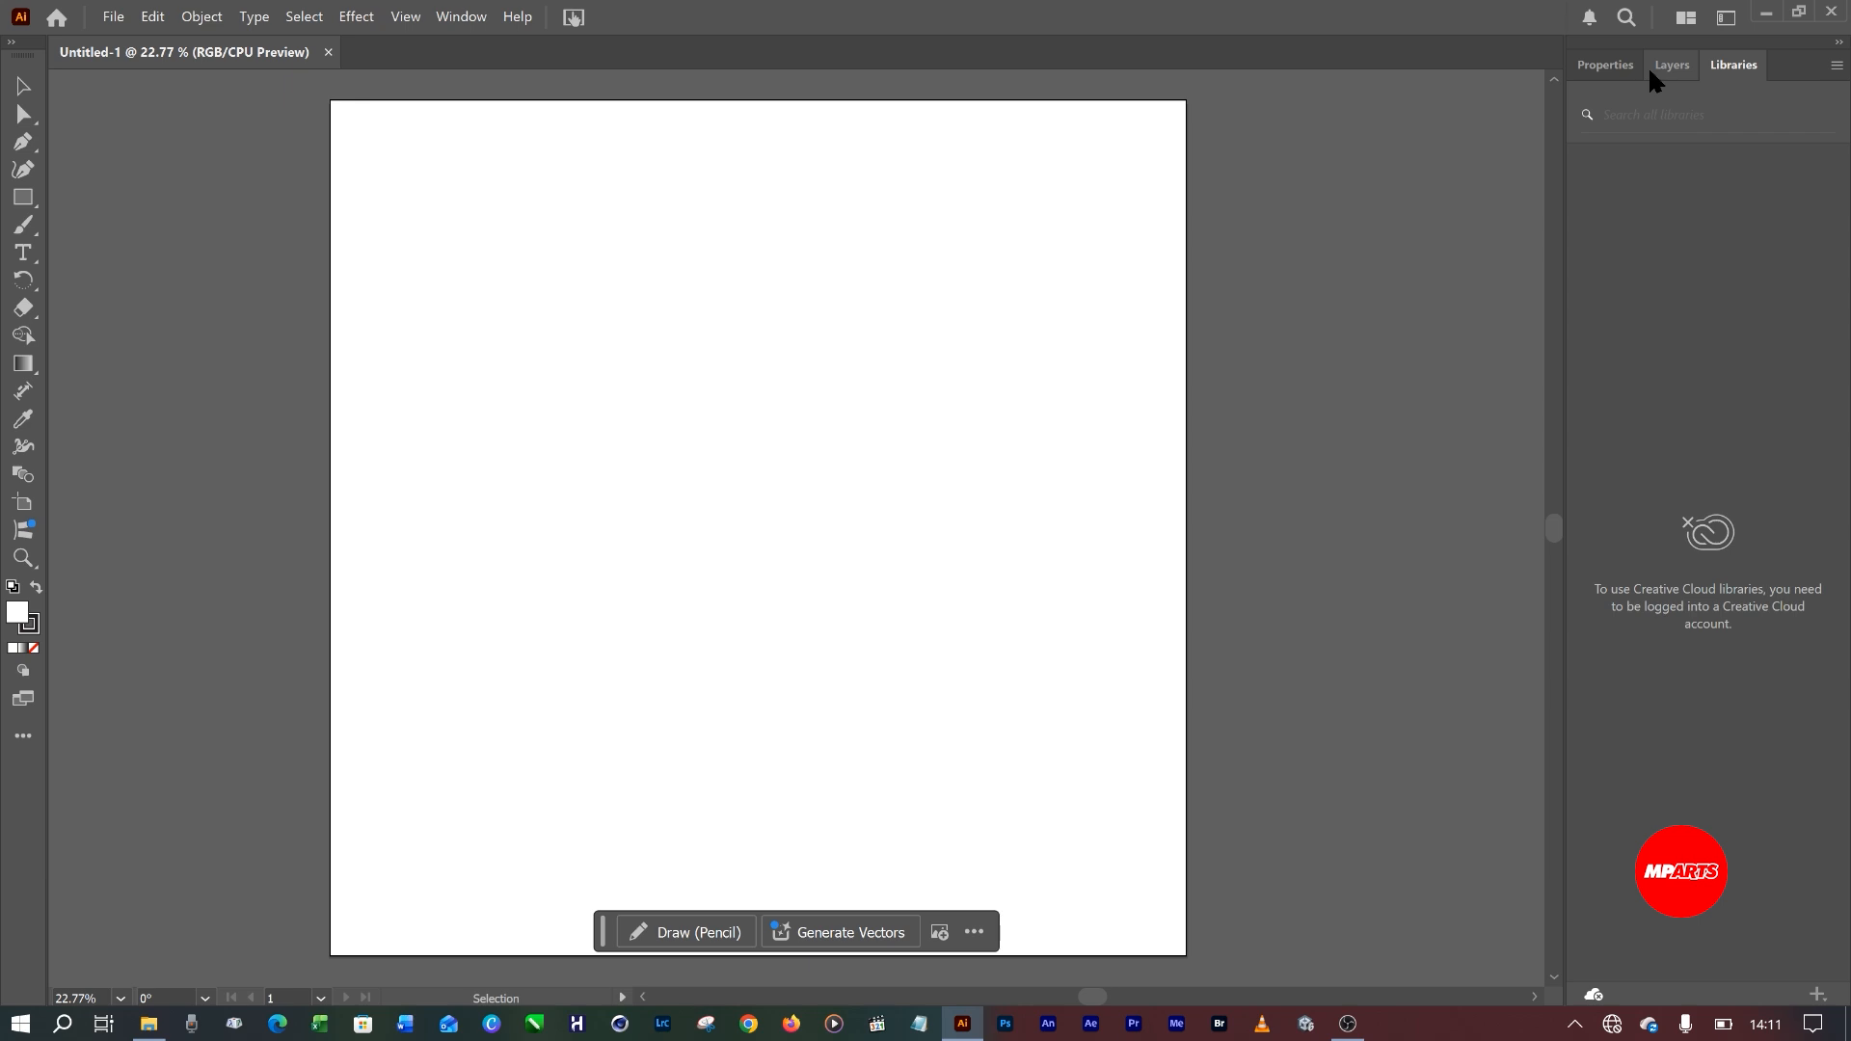
{"action": "left_click", "coordinate": [1725, 19]}
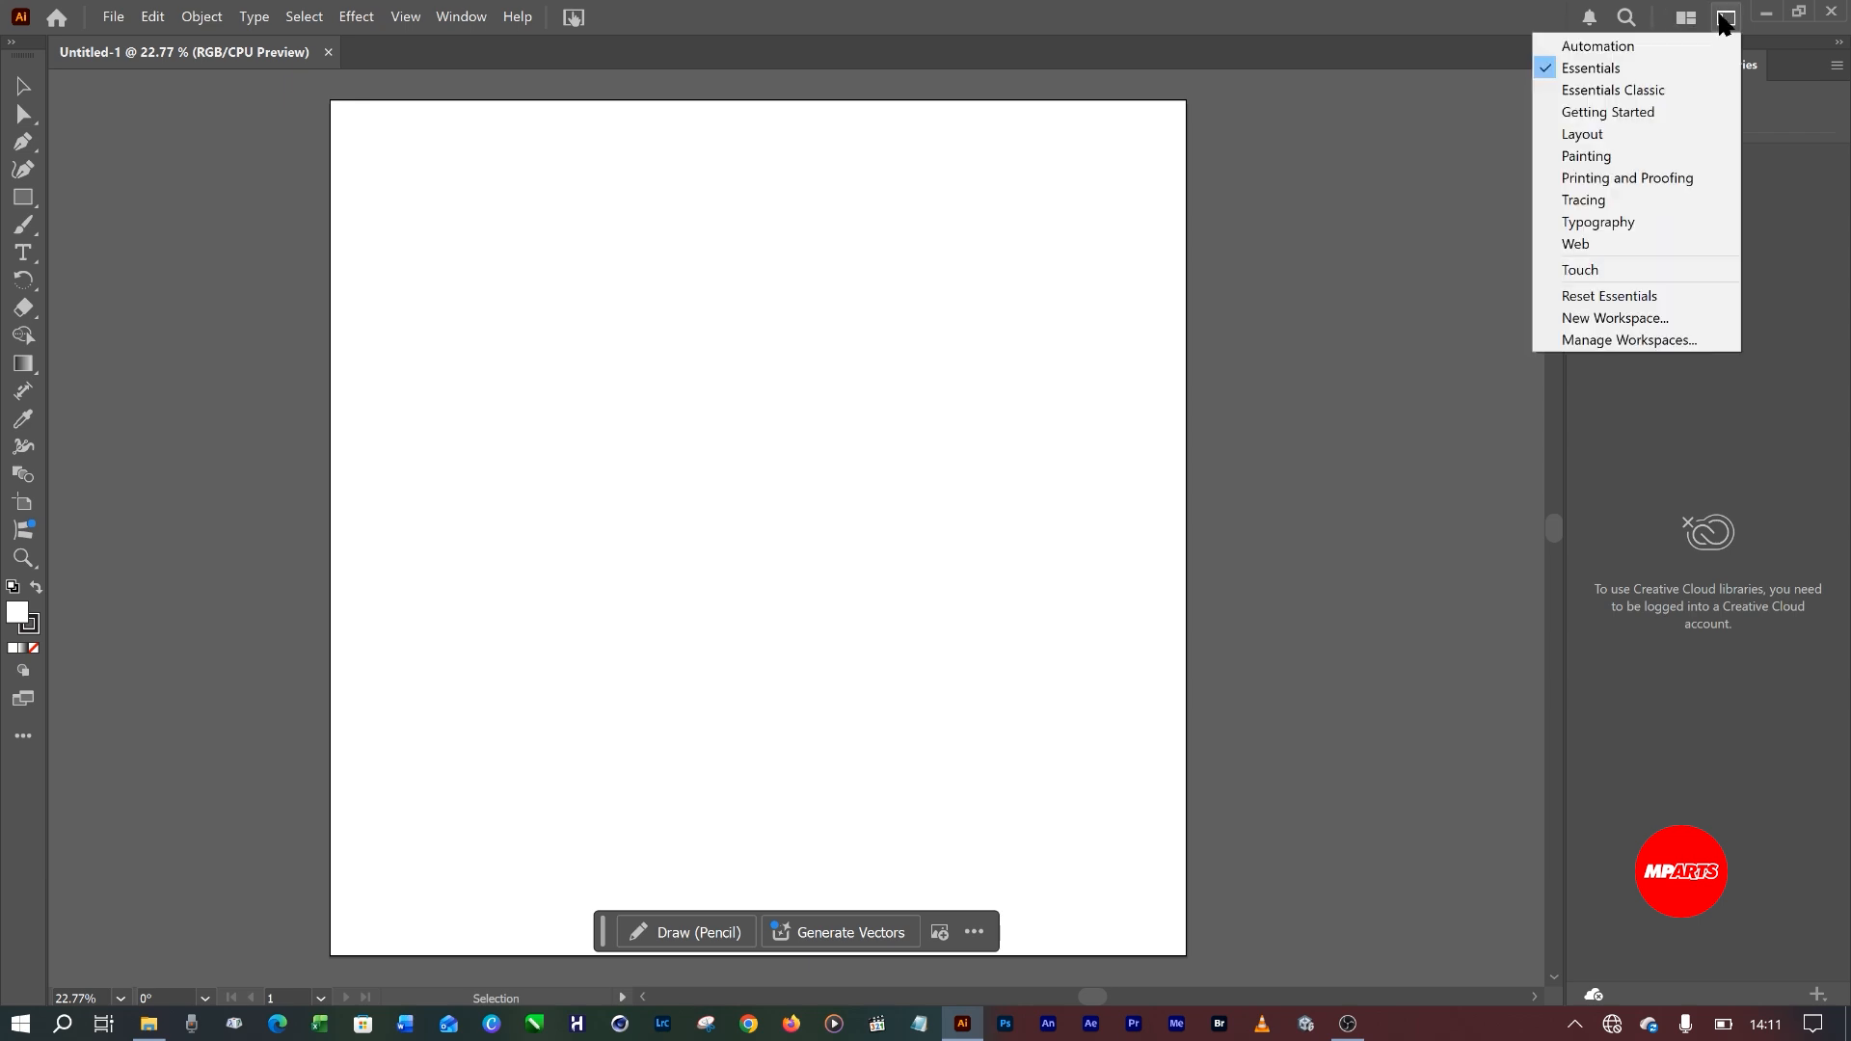
{"action": "left_click", "coordinate": [1642, 88]}
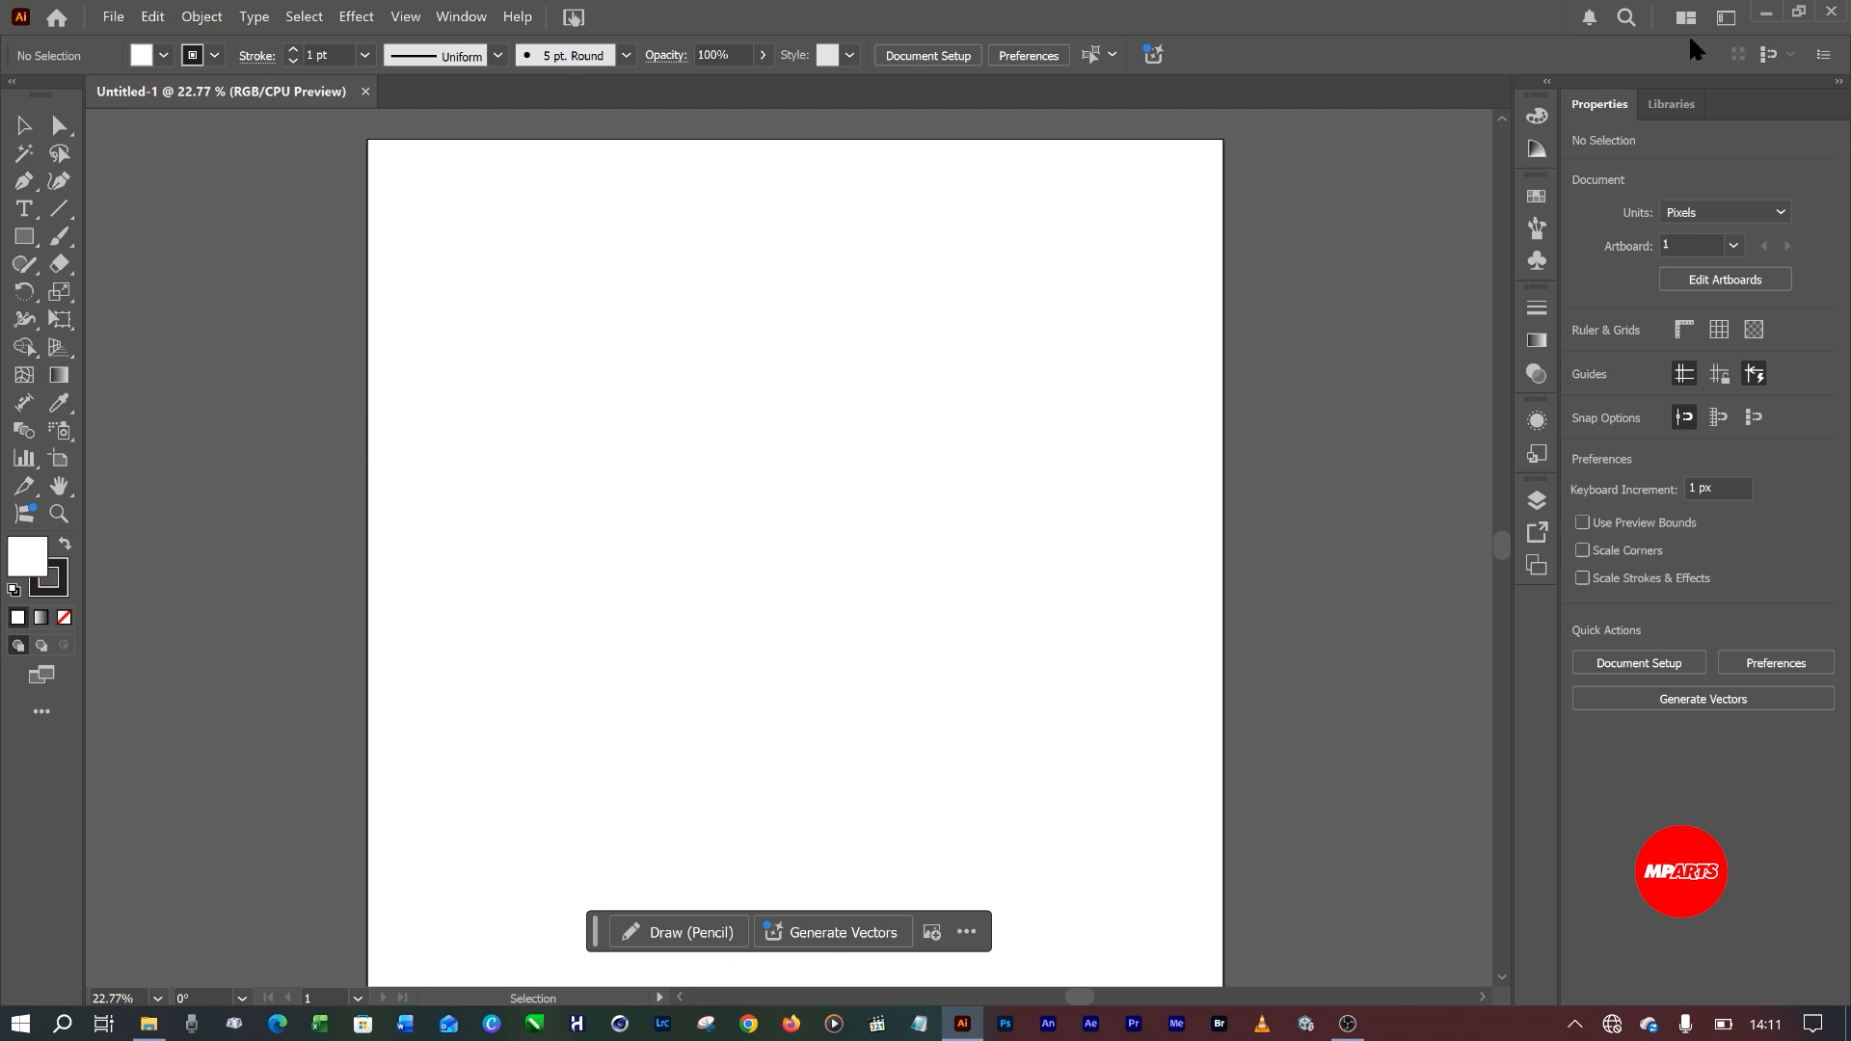
{"action": "left_click", "coordinate": [1726, 20]}
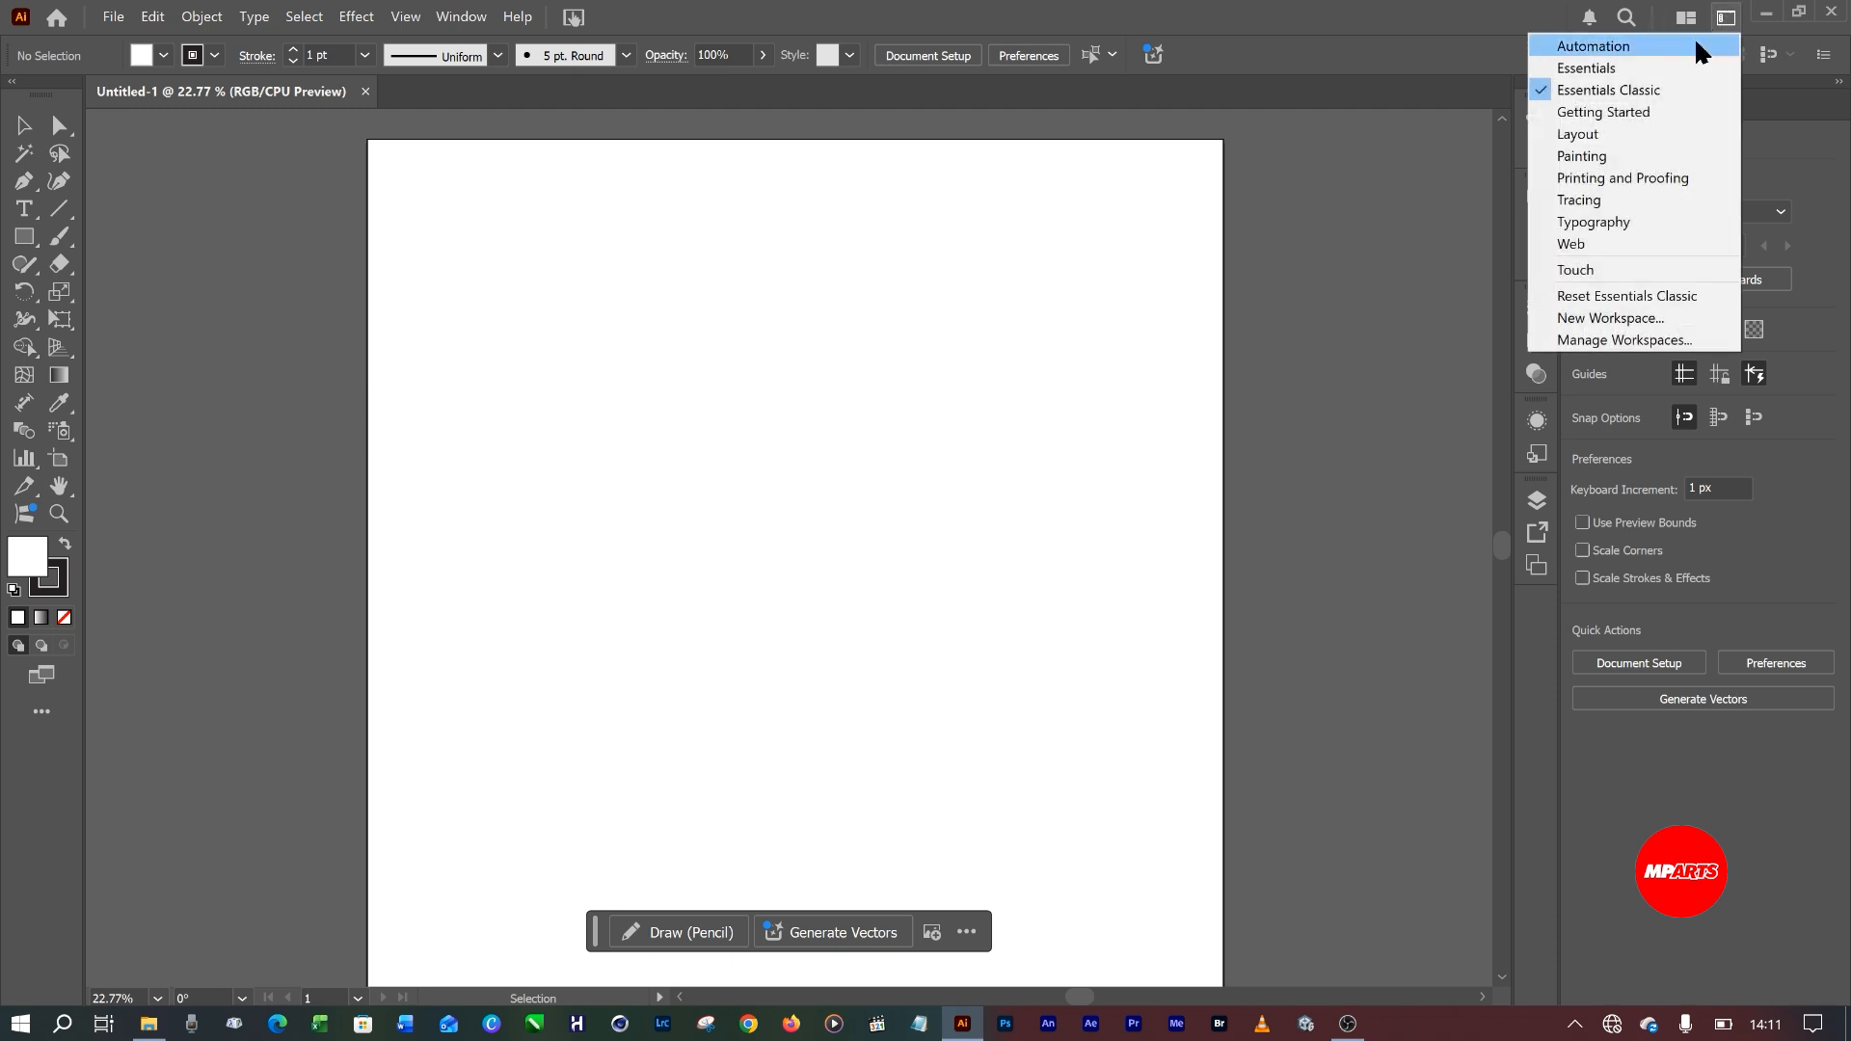
{"action": "left_click", "coordinate": [1649, 79]}
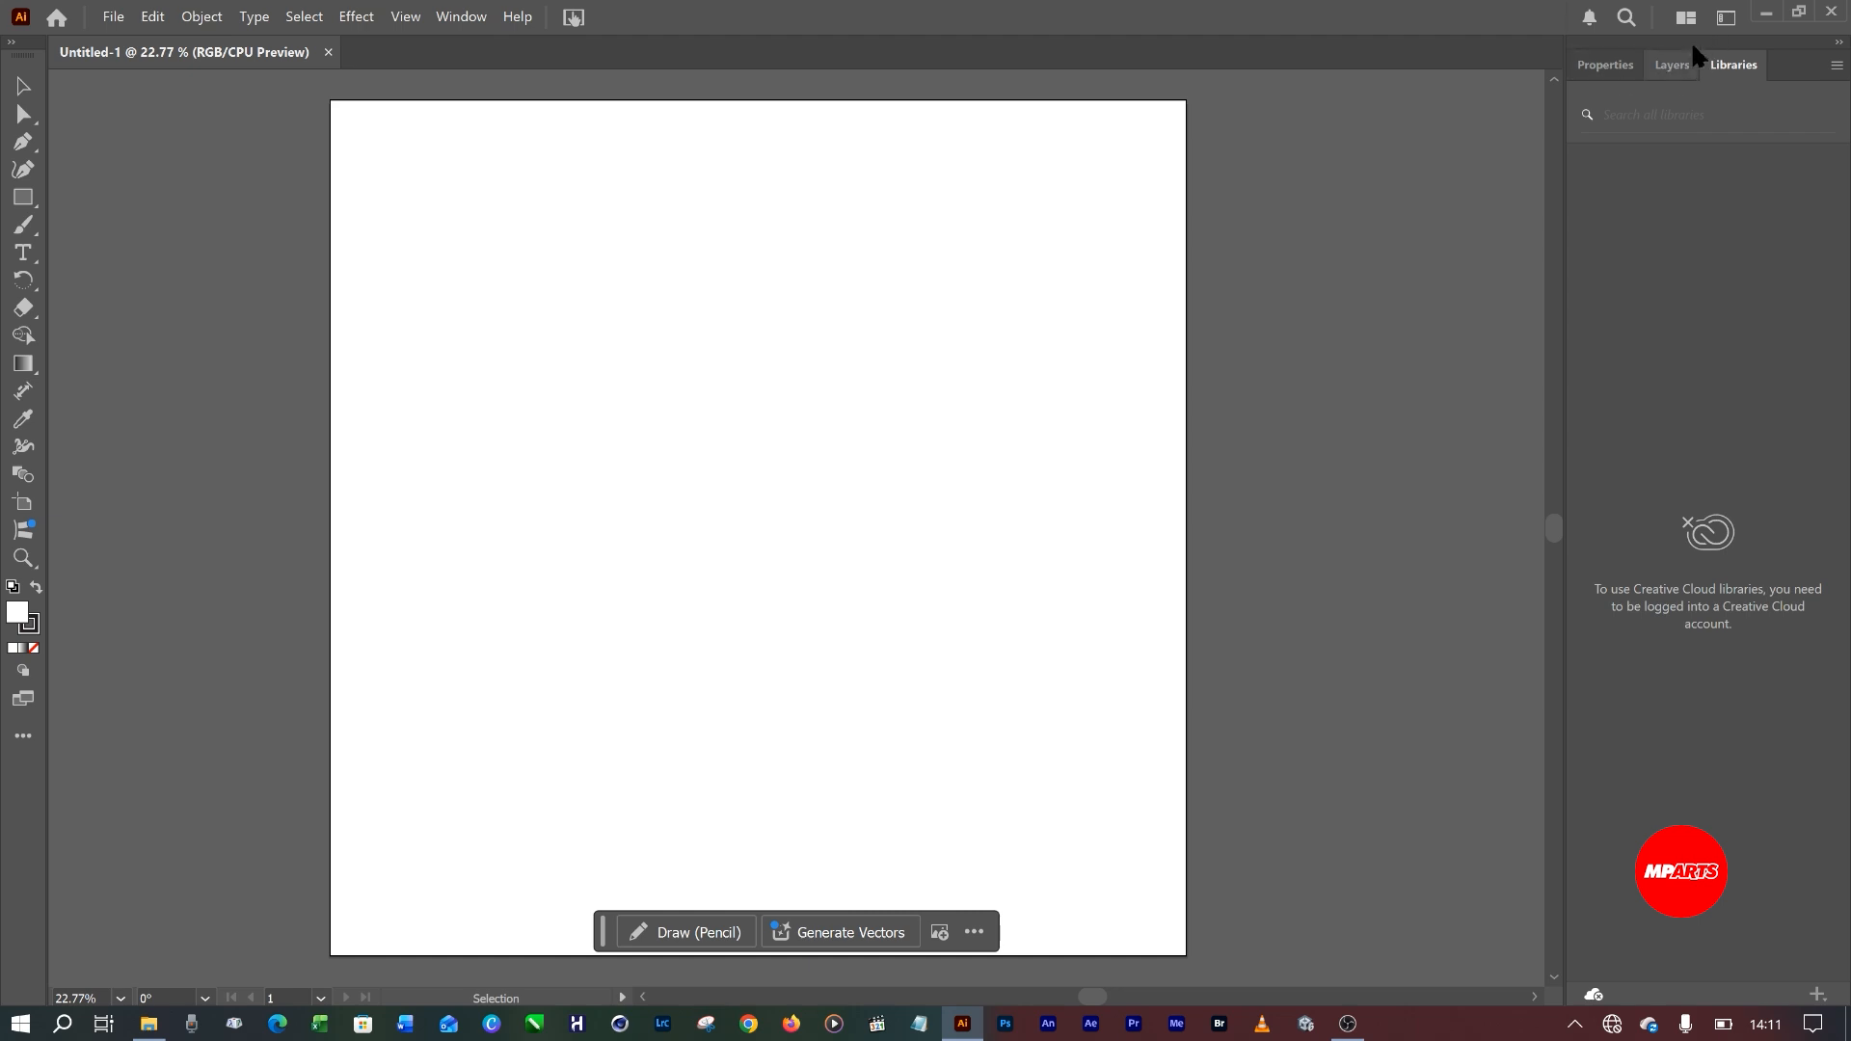
Try the Printing and Proofing workspace, viewing its Swatches and Gradient panels.
{"action": "left_click", "coordinate": [1728, 15]}
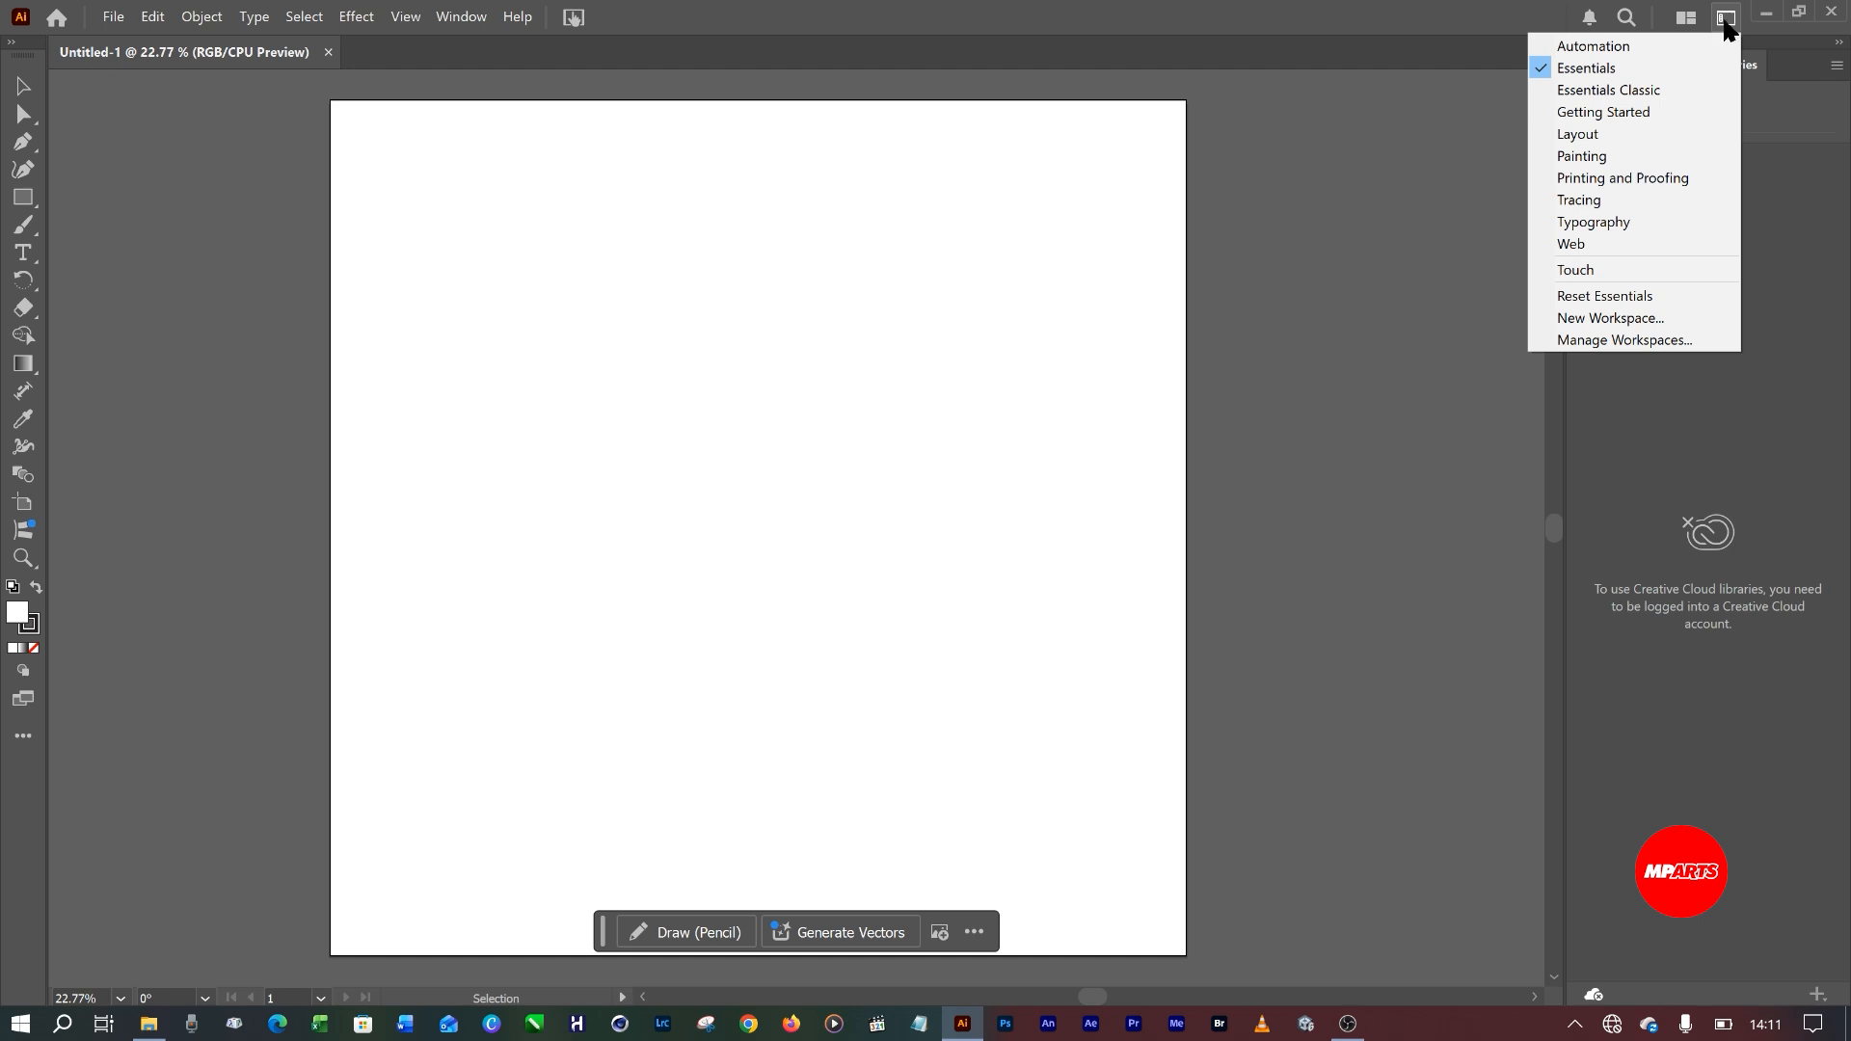
{"action": "left_click", "coordinate": [1612, 177]}
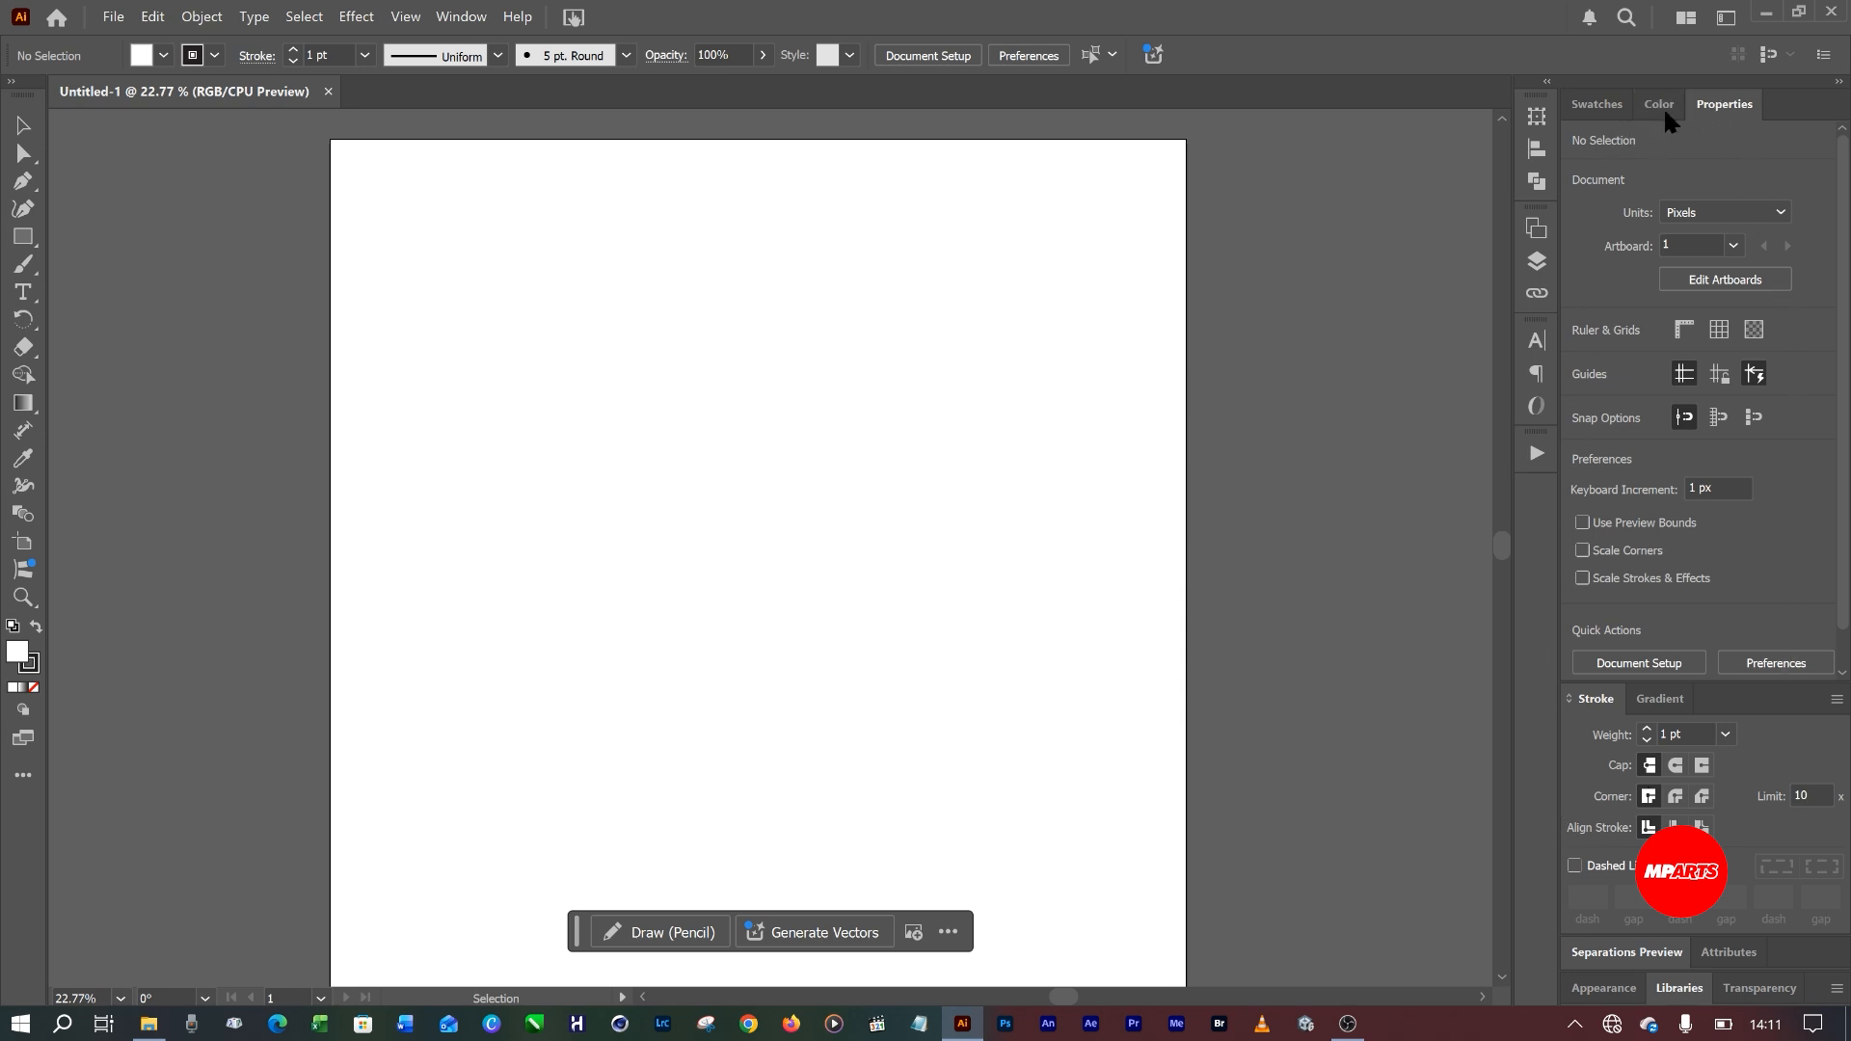
{"action": "left_click", "coordinate": [1593, 106]}
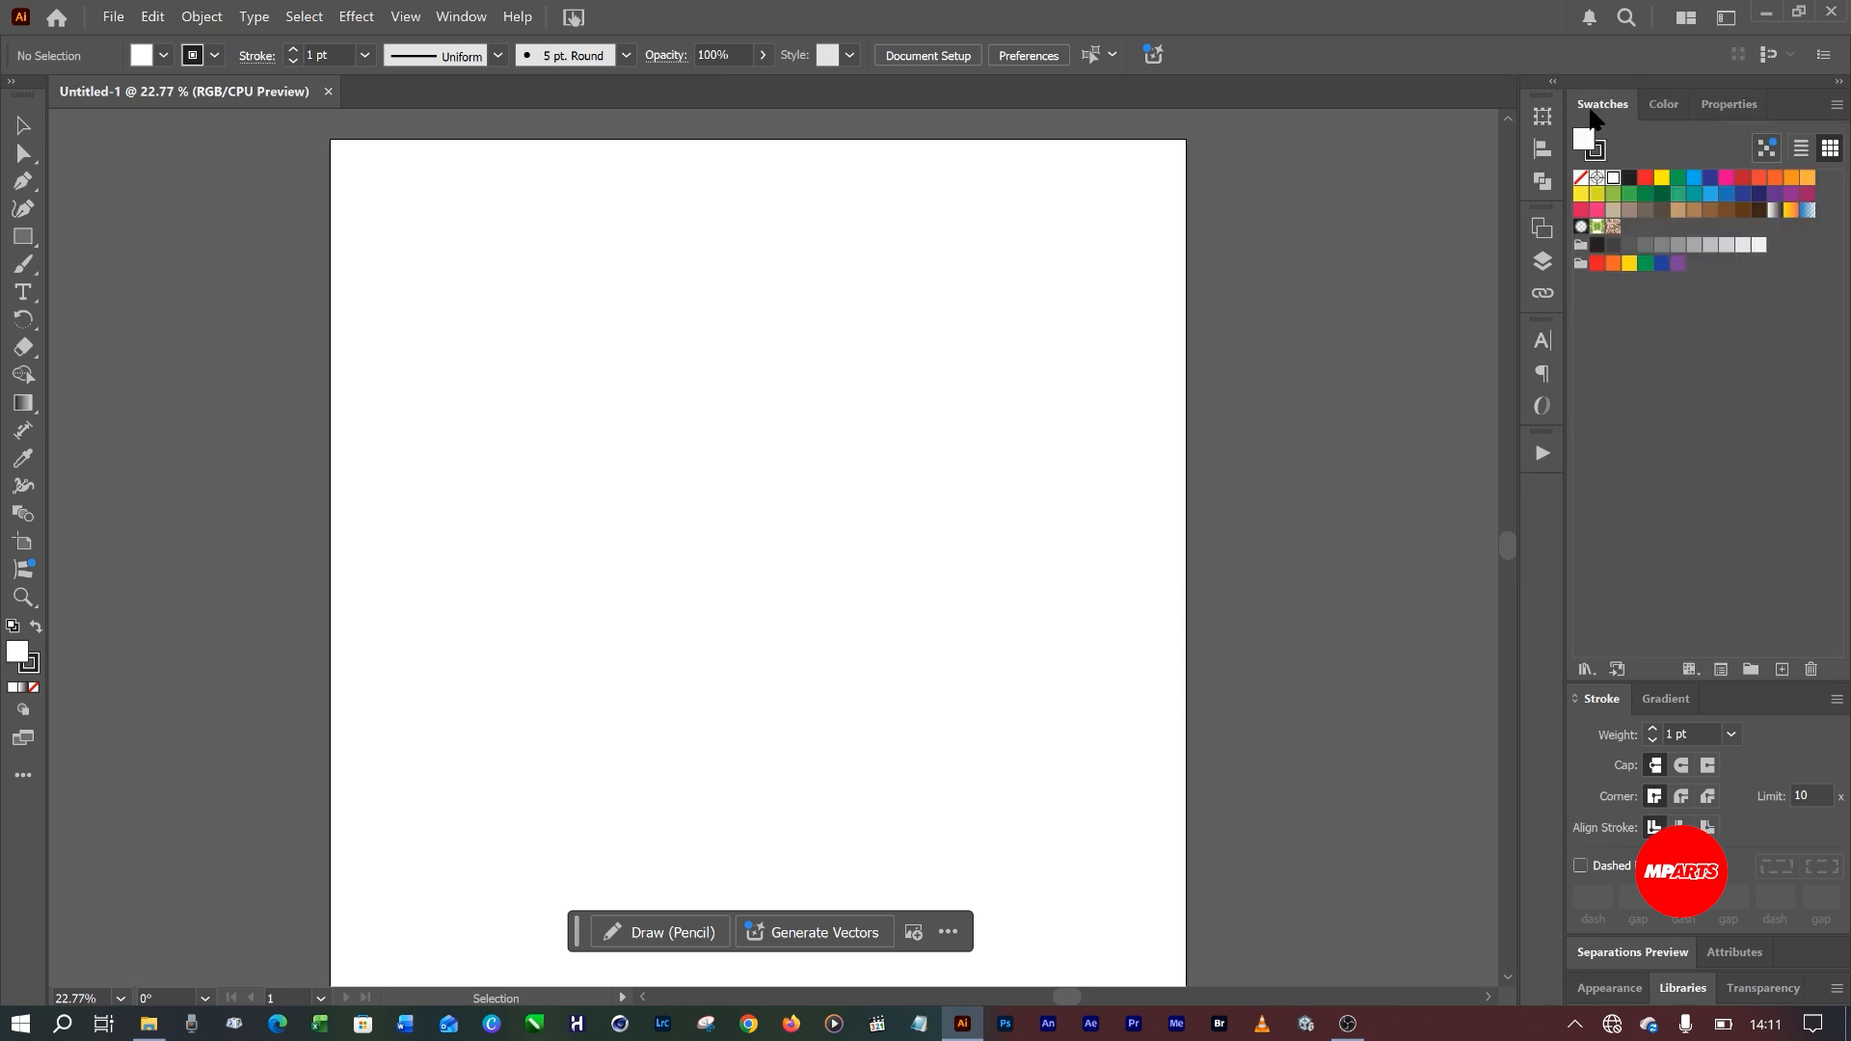
{"action": "left_click", "coordinate": [1668, 699]}
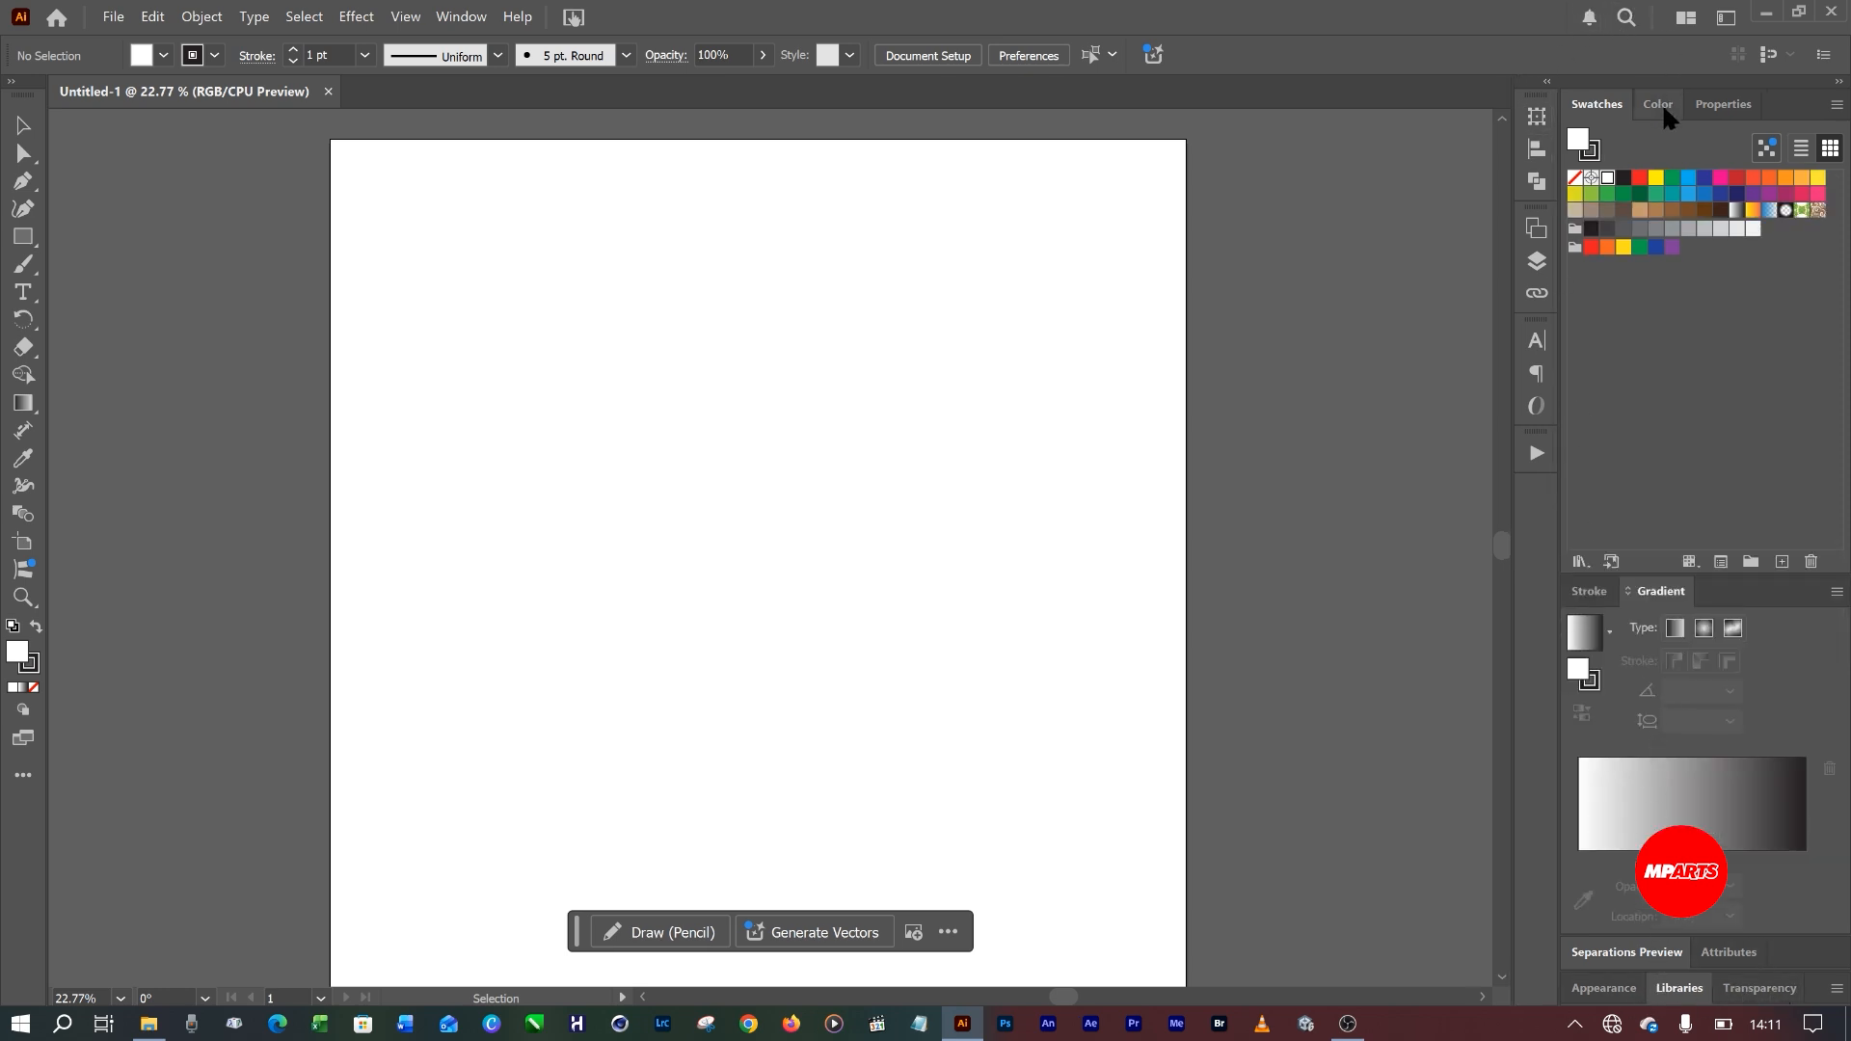
Switch to the Web workspace and leave its Layers panel showing.
{"action": "left_click", "coordinate": [1726, 17]}
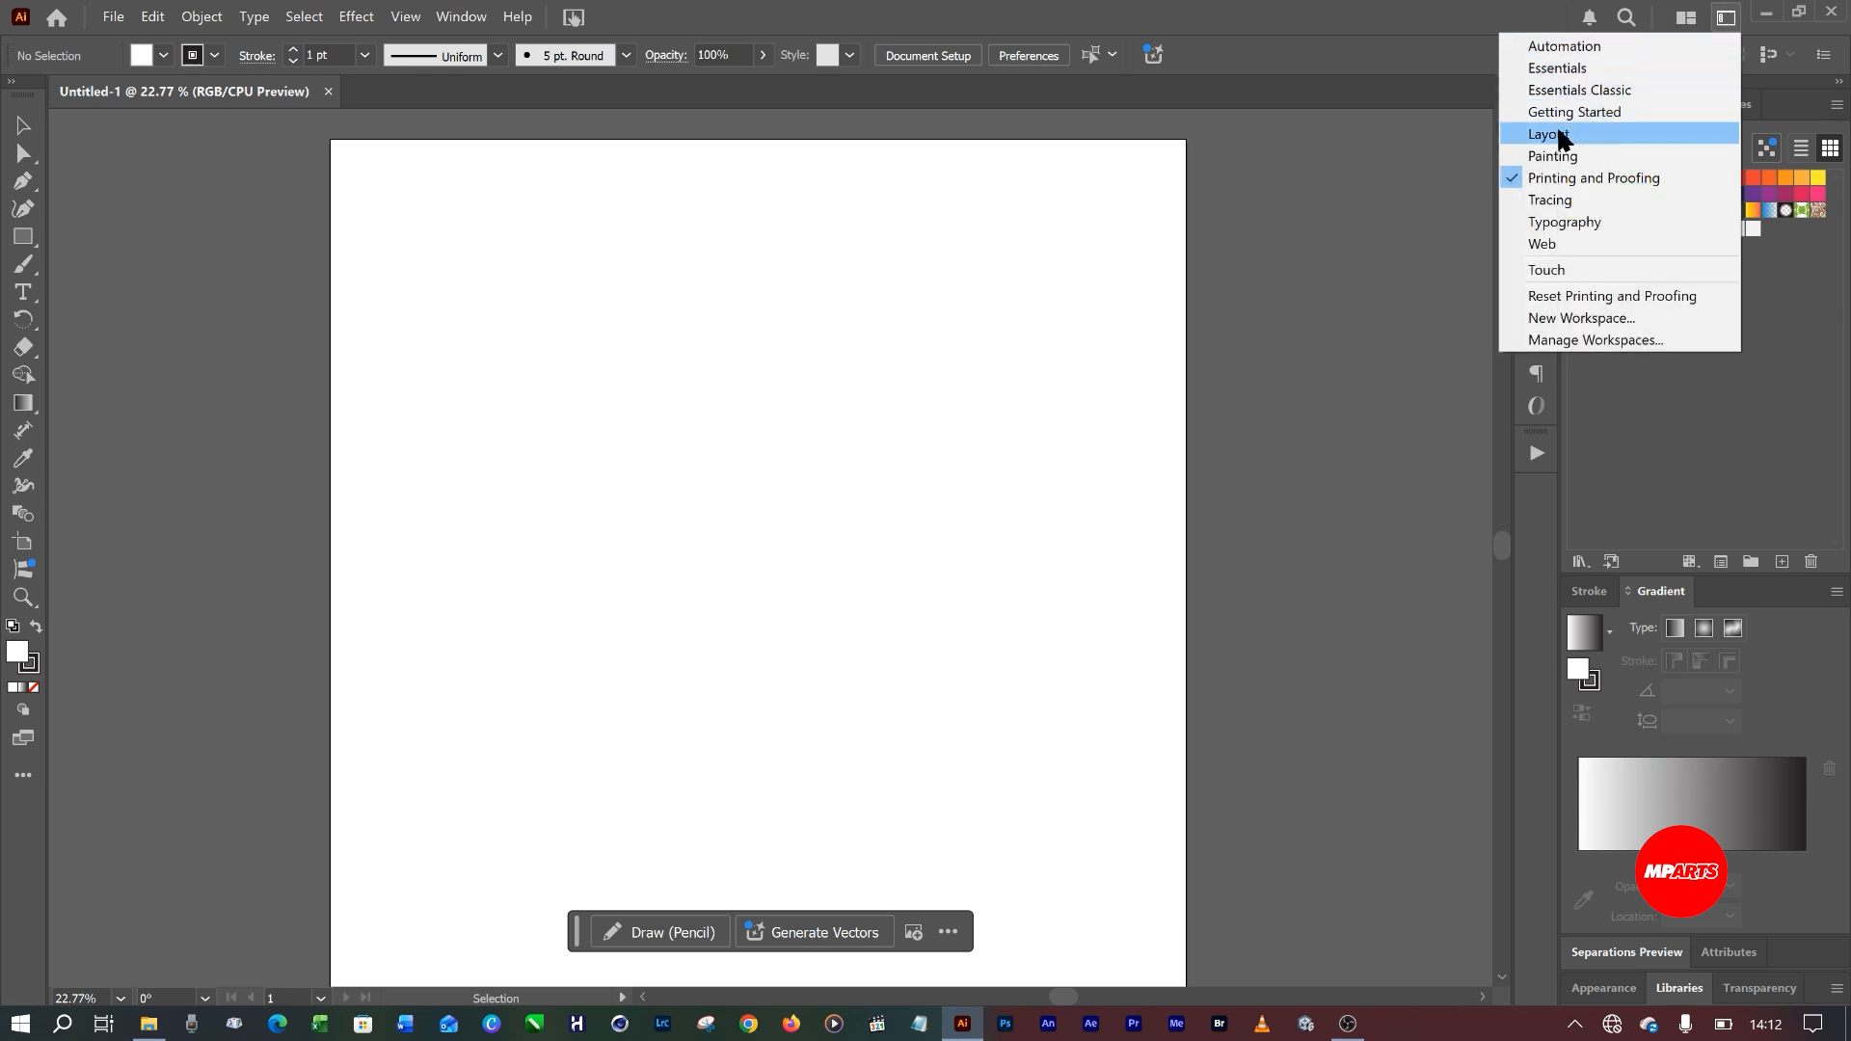
{"action": "left_click", "coordinate": [1567, 224]}
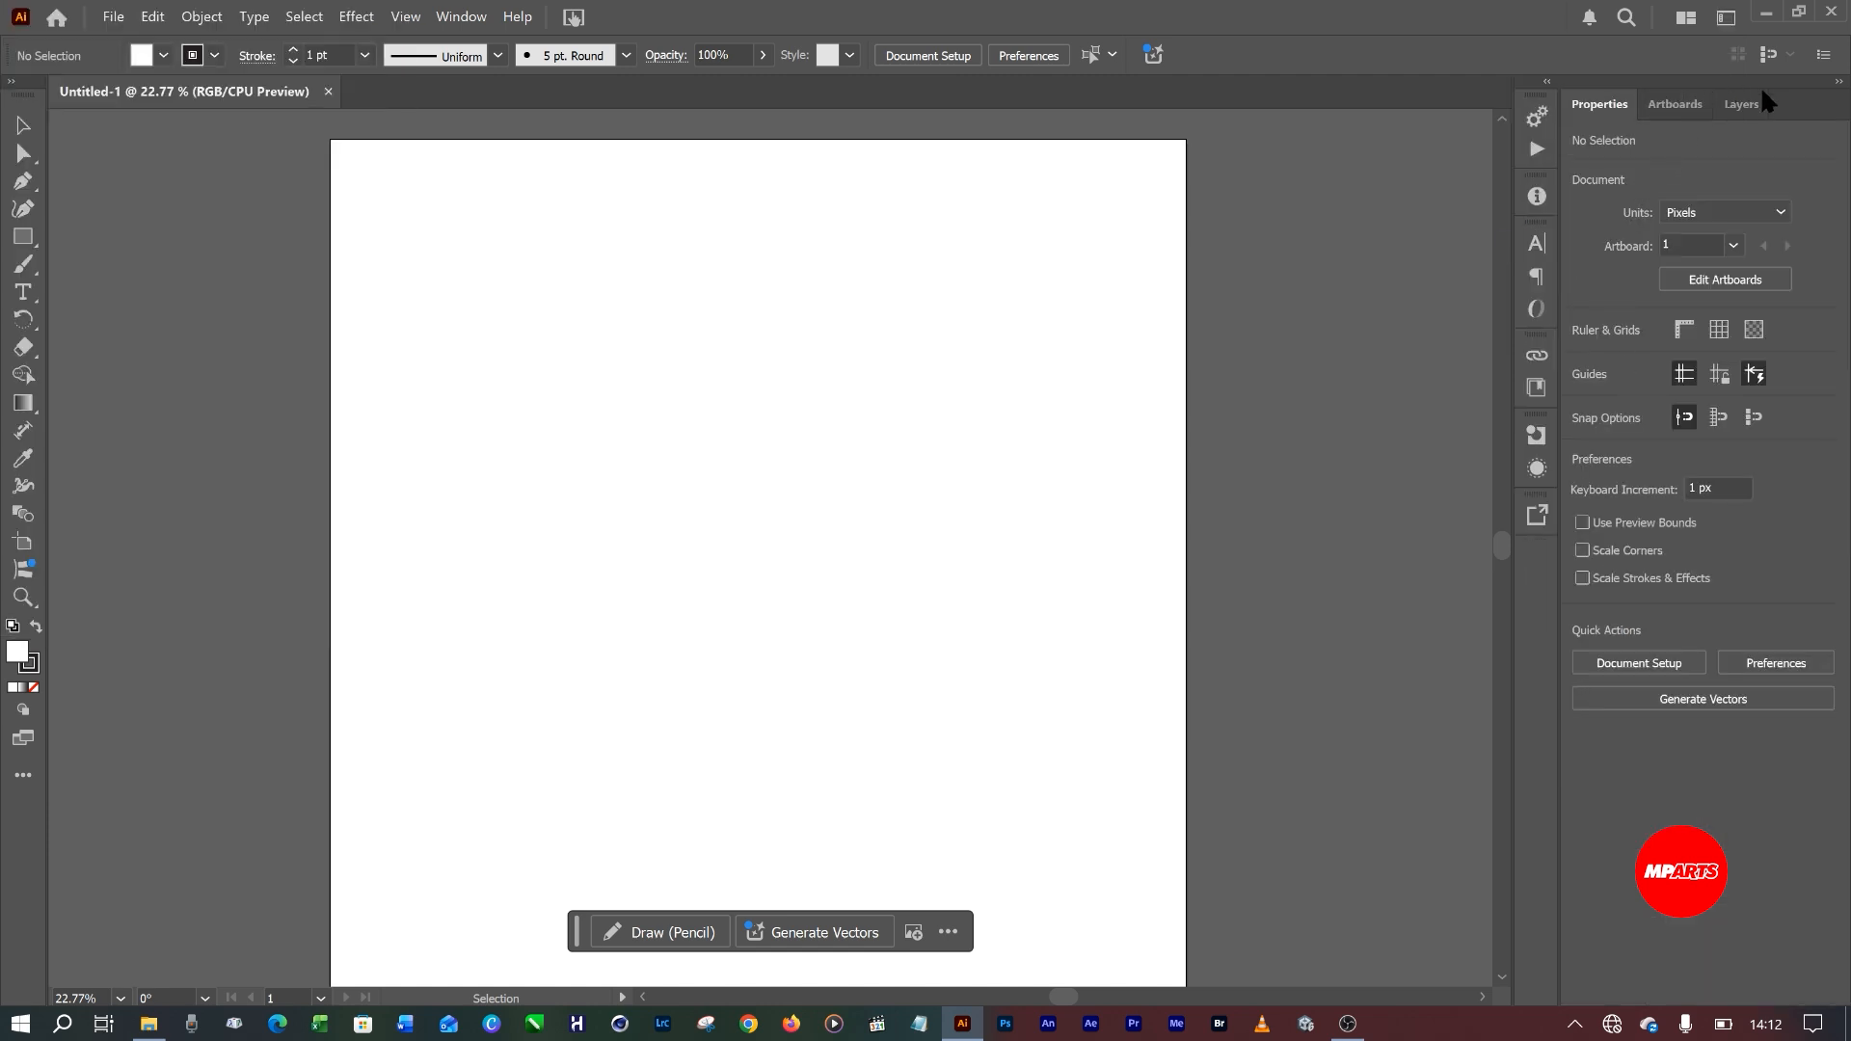
{"action": "left_click", "coordinate": [1744, 104]}
{"action": "left_click", "coordinate": [1683, 109]}
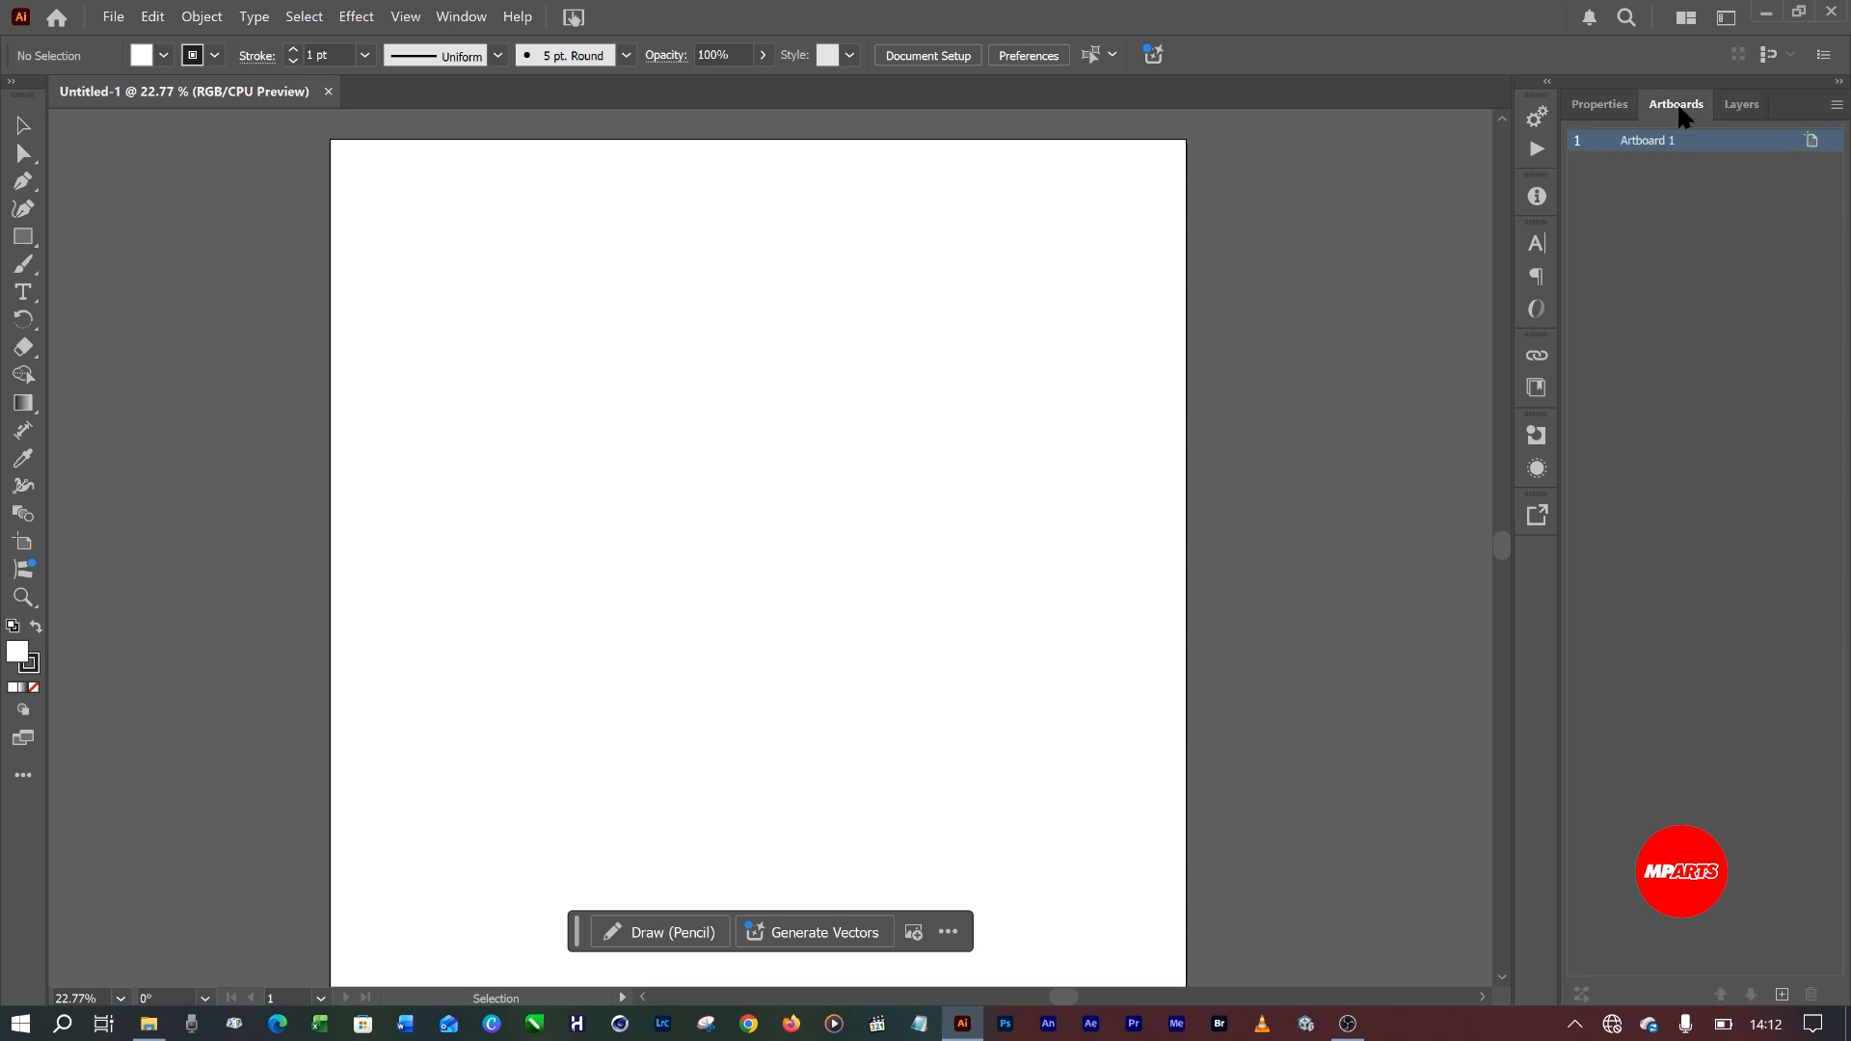
{"action": "left_click", "coordinate": [1596, 104]}
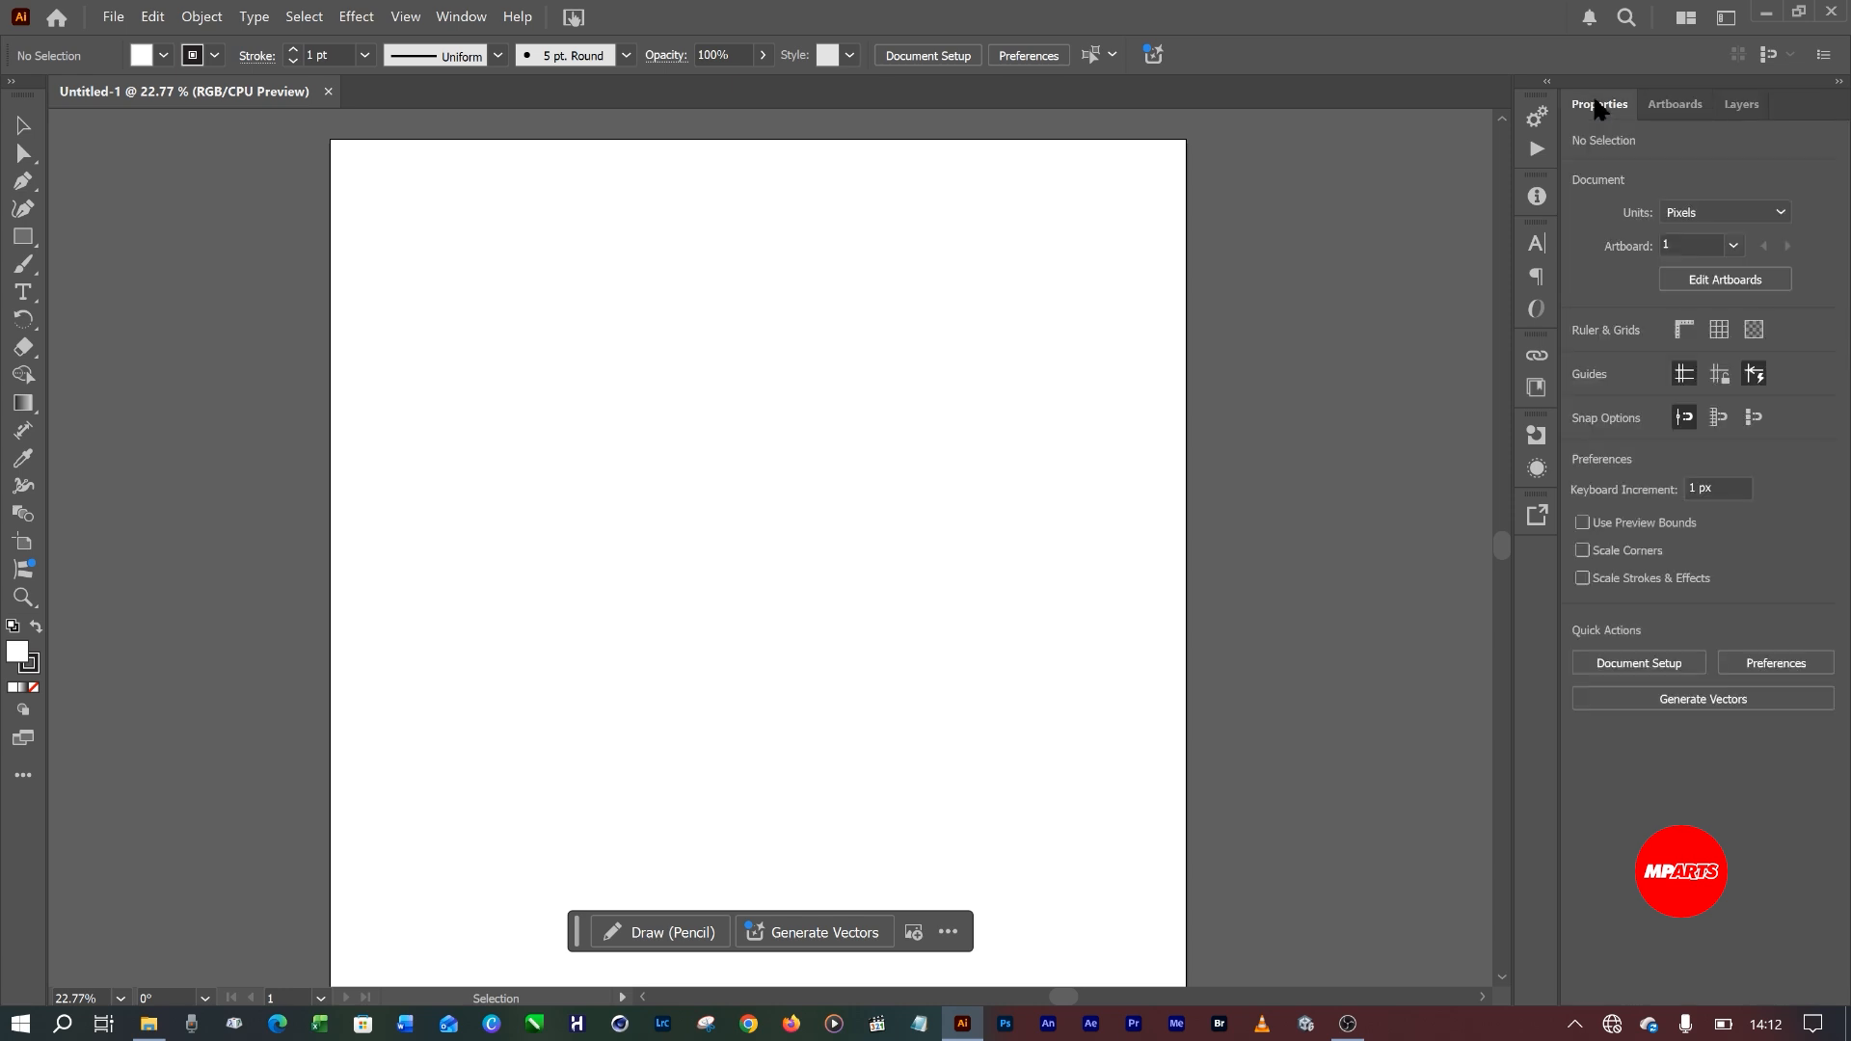
{"action": "left_click", "coordinate": [1736, 102]}
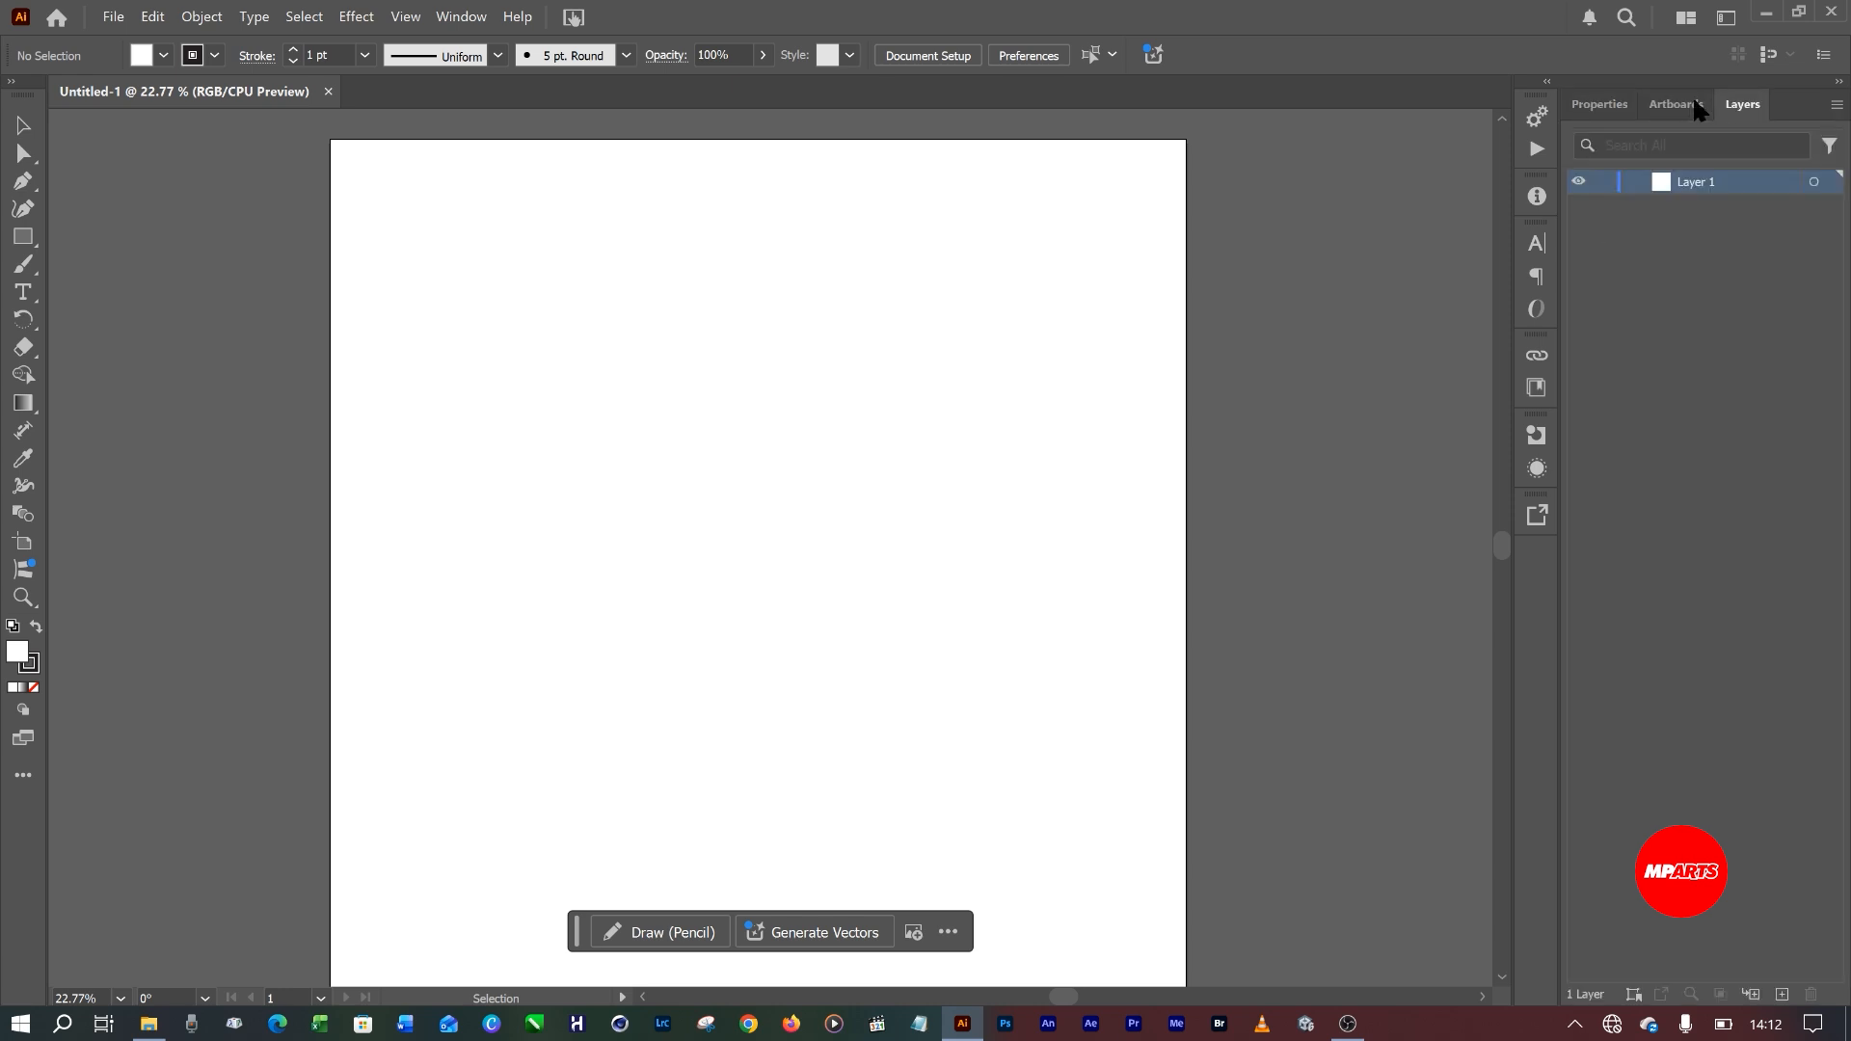
{"action": "left_click", "coordinate": [1674, 104]}
{"action": "left_click", "coordinate": [1726, 18]}
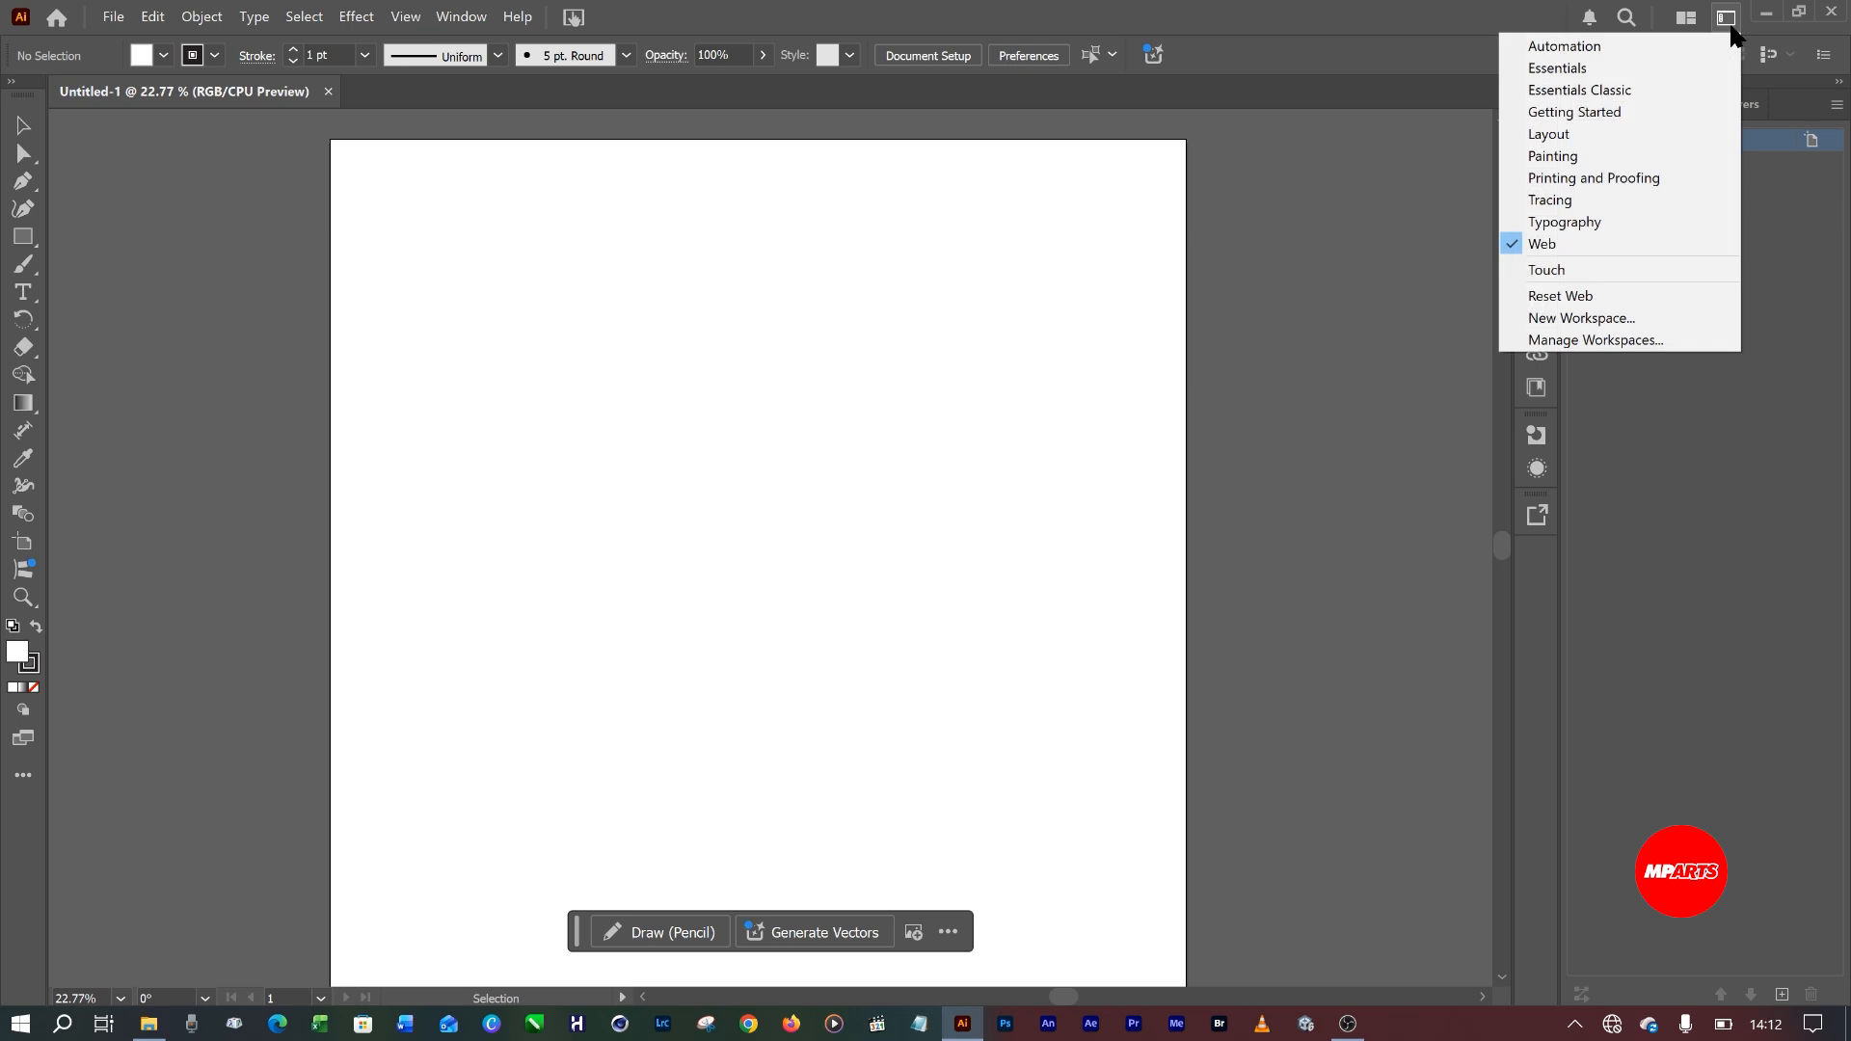
{"action": "left_click", "coordinate": [1695, 465]}
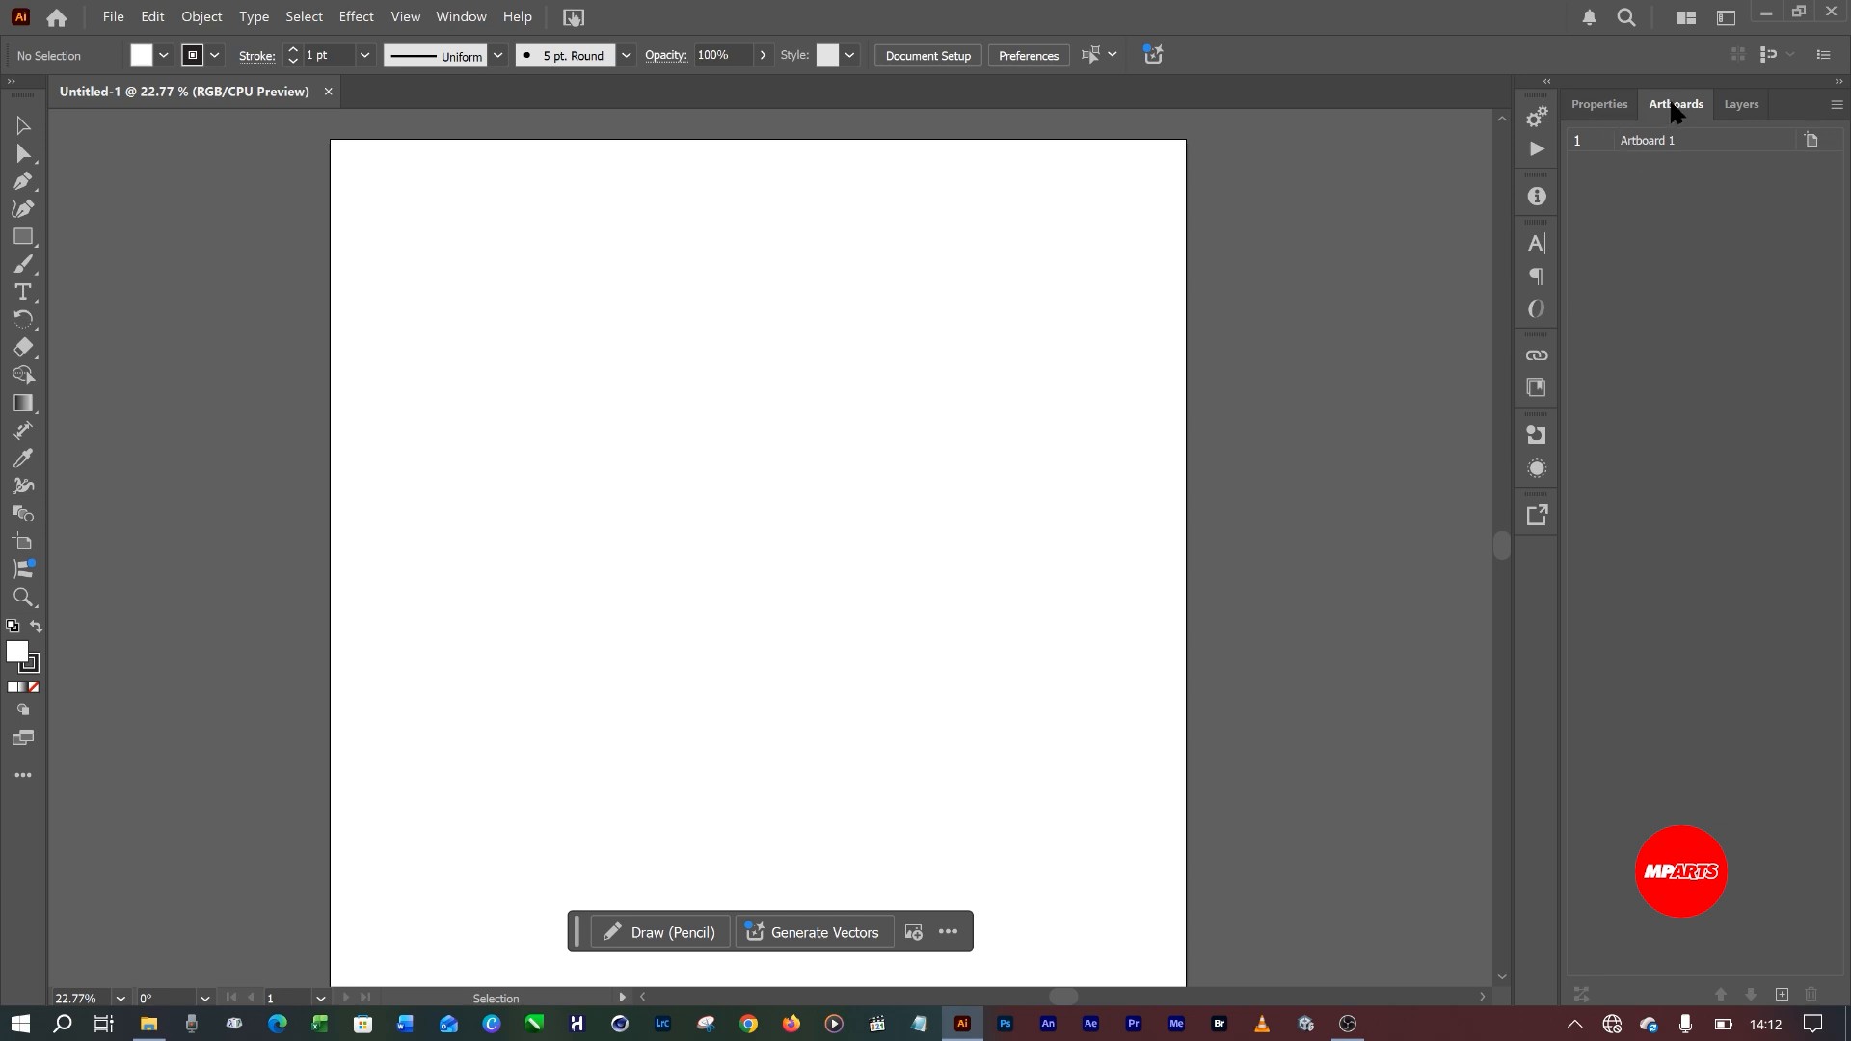
{"action": "left_click", "coordinate": [1743, 106]}
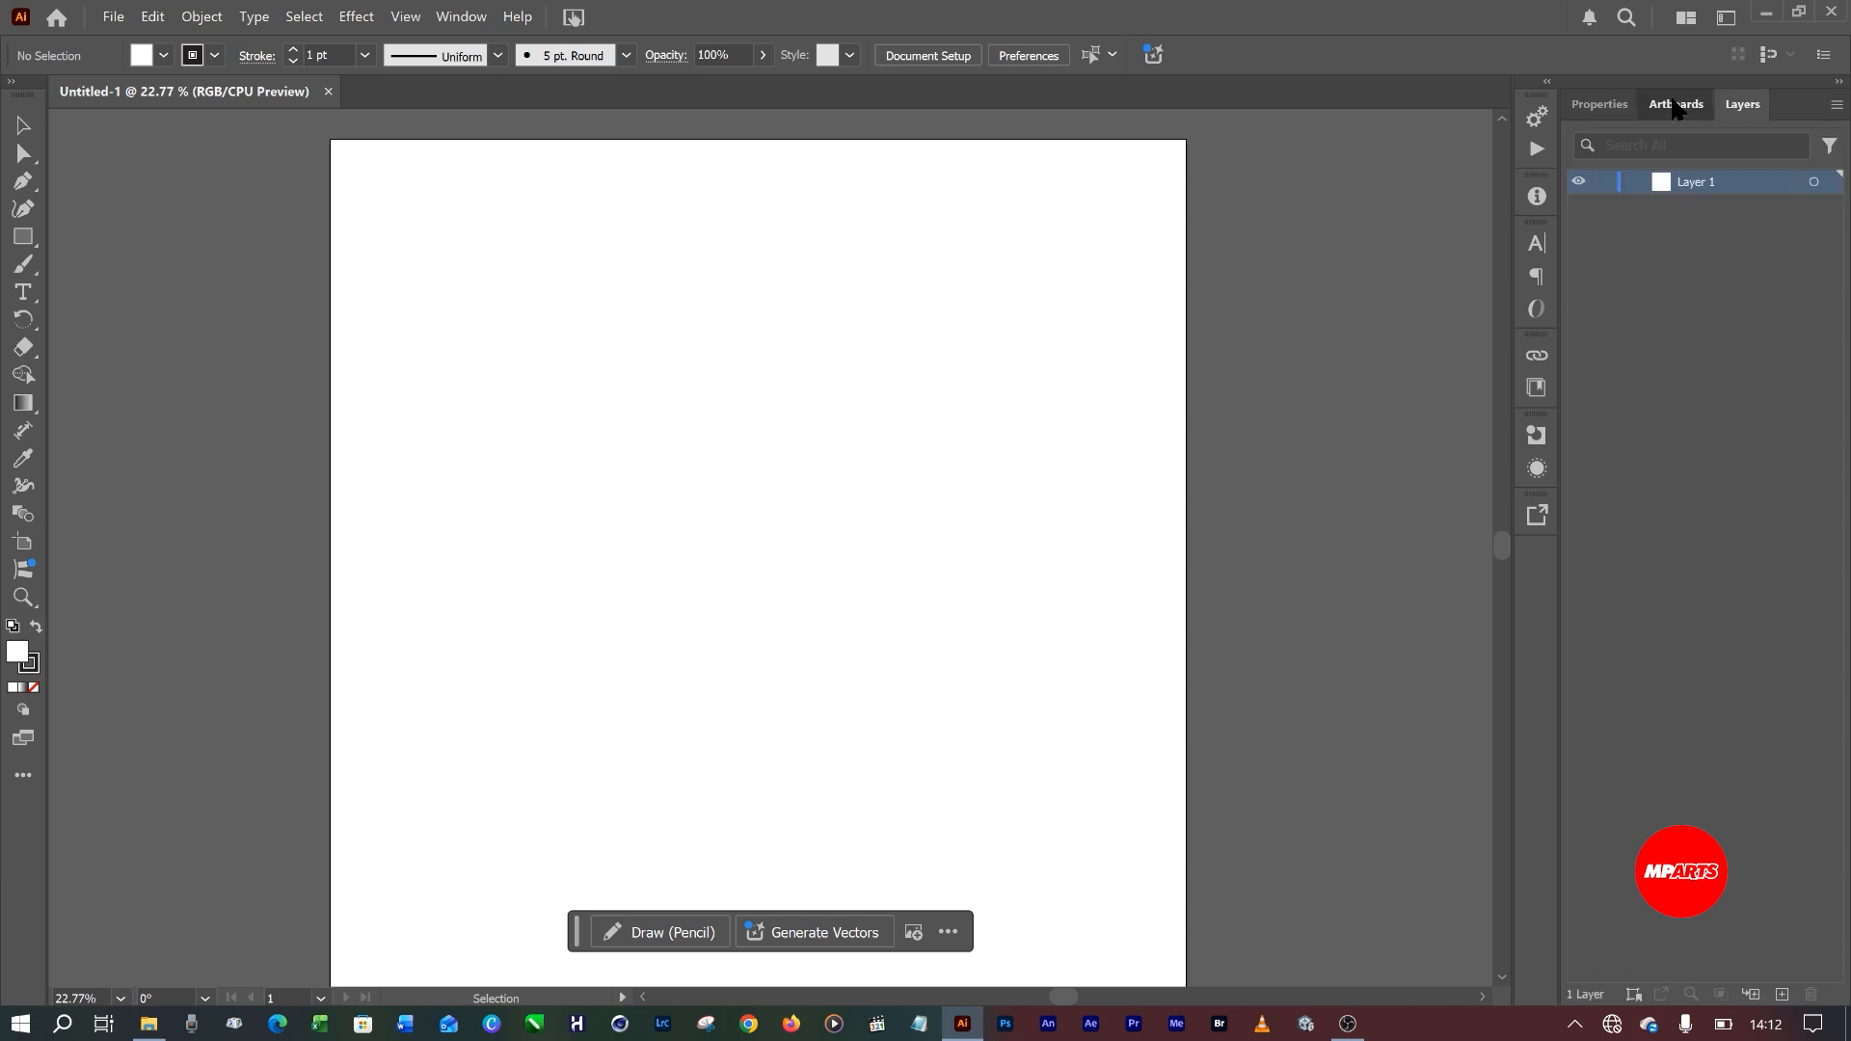
{"action": "left_click", "coordinate": [1676, 104]}
{"action": "left_click", "coordinate": [1601, 104]}
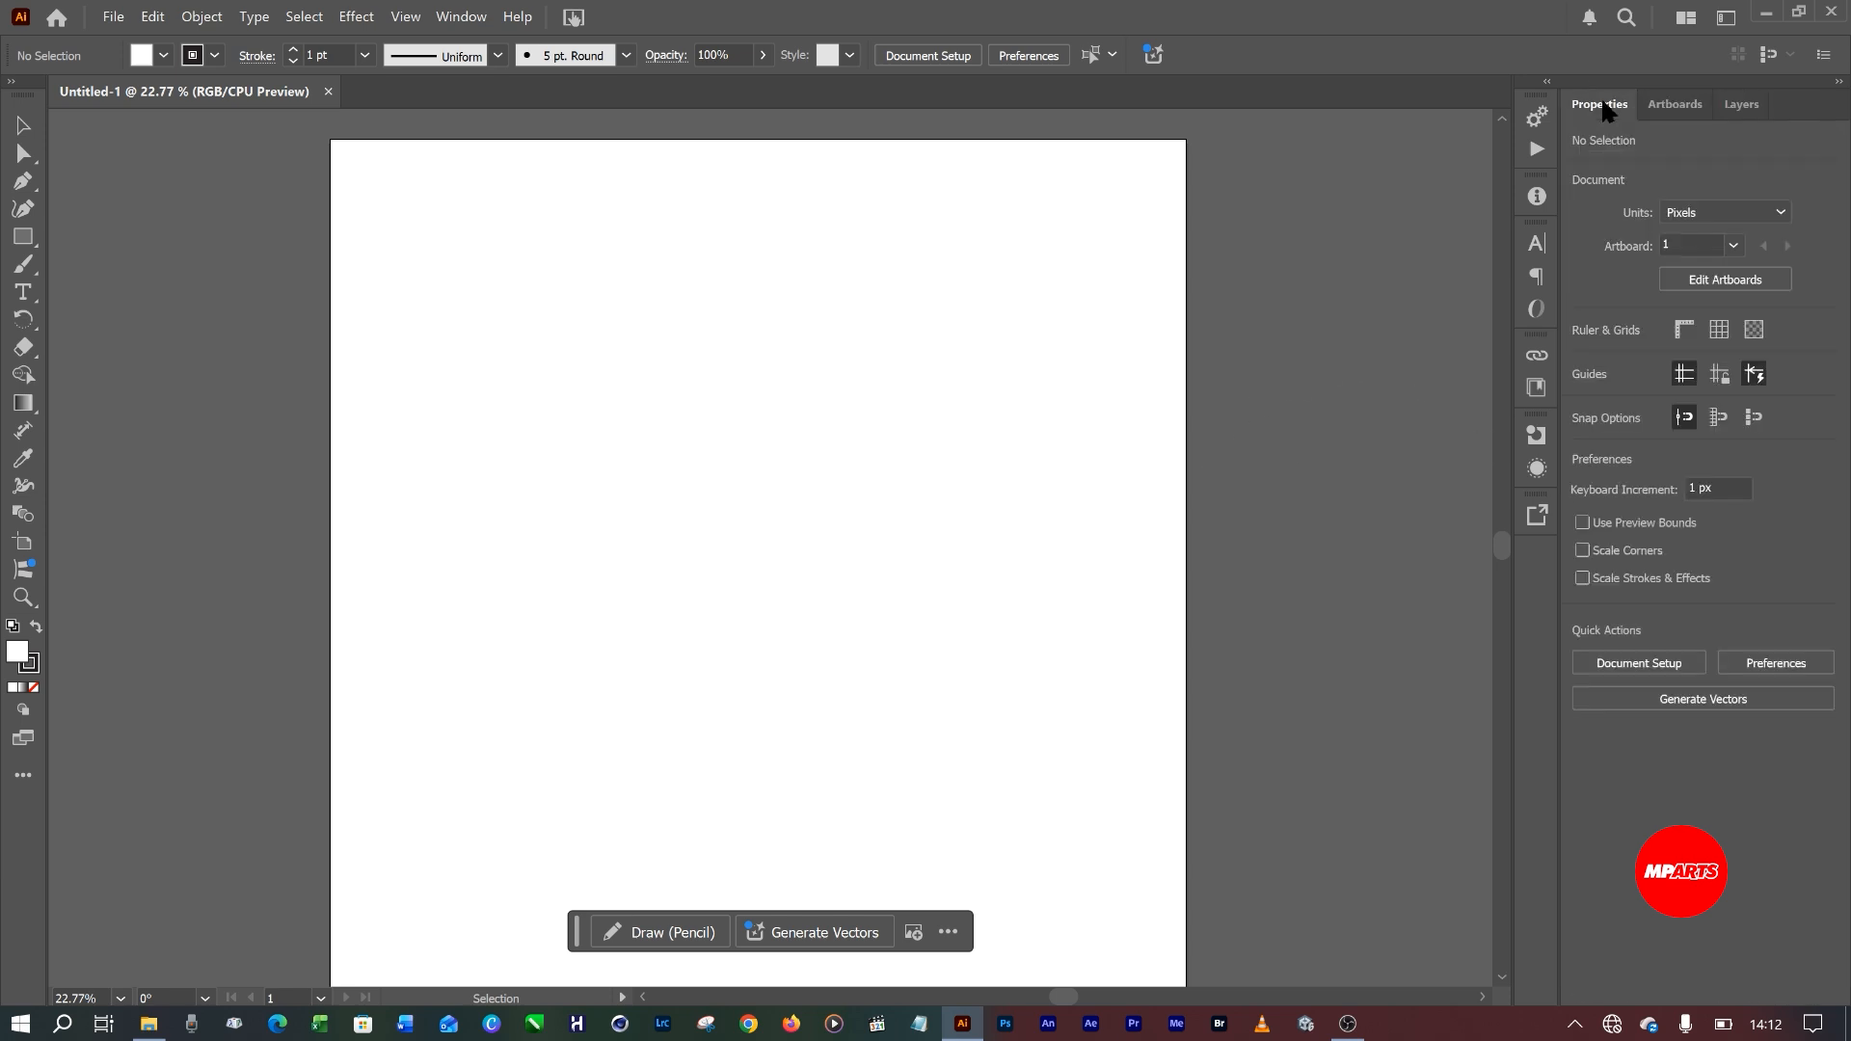
{"action": "left_click", "coordinate": [1686, 104]}
{"action": "left_click", "coordinate": [1740, 106]}
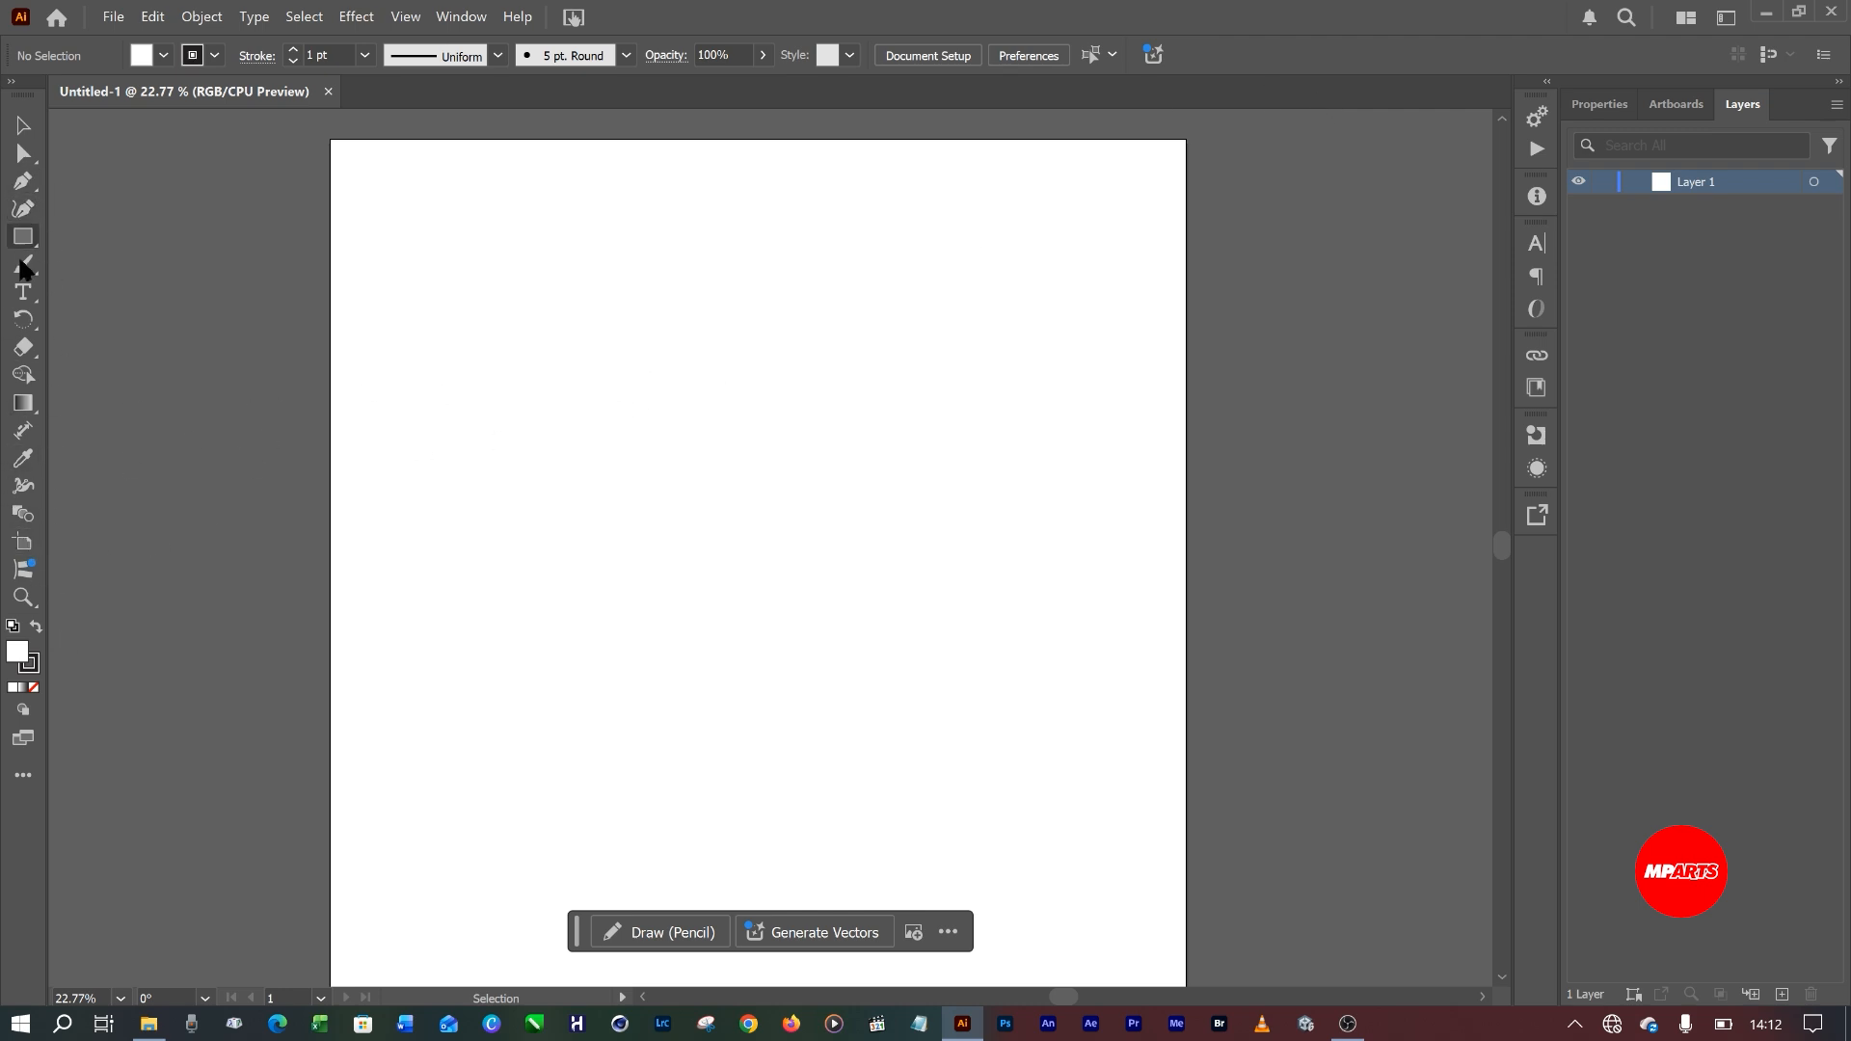
Type a Myriad Pro Regular 12 pt letter A near the artboard centre and open the Character panel.
{"action": "left_click", "coordinate": [24, 293]}
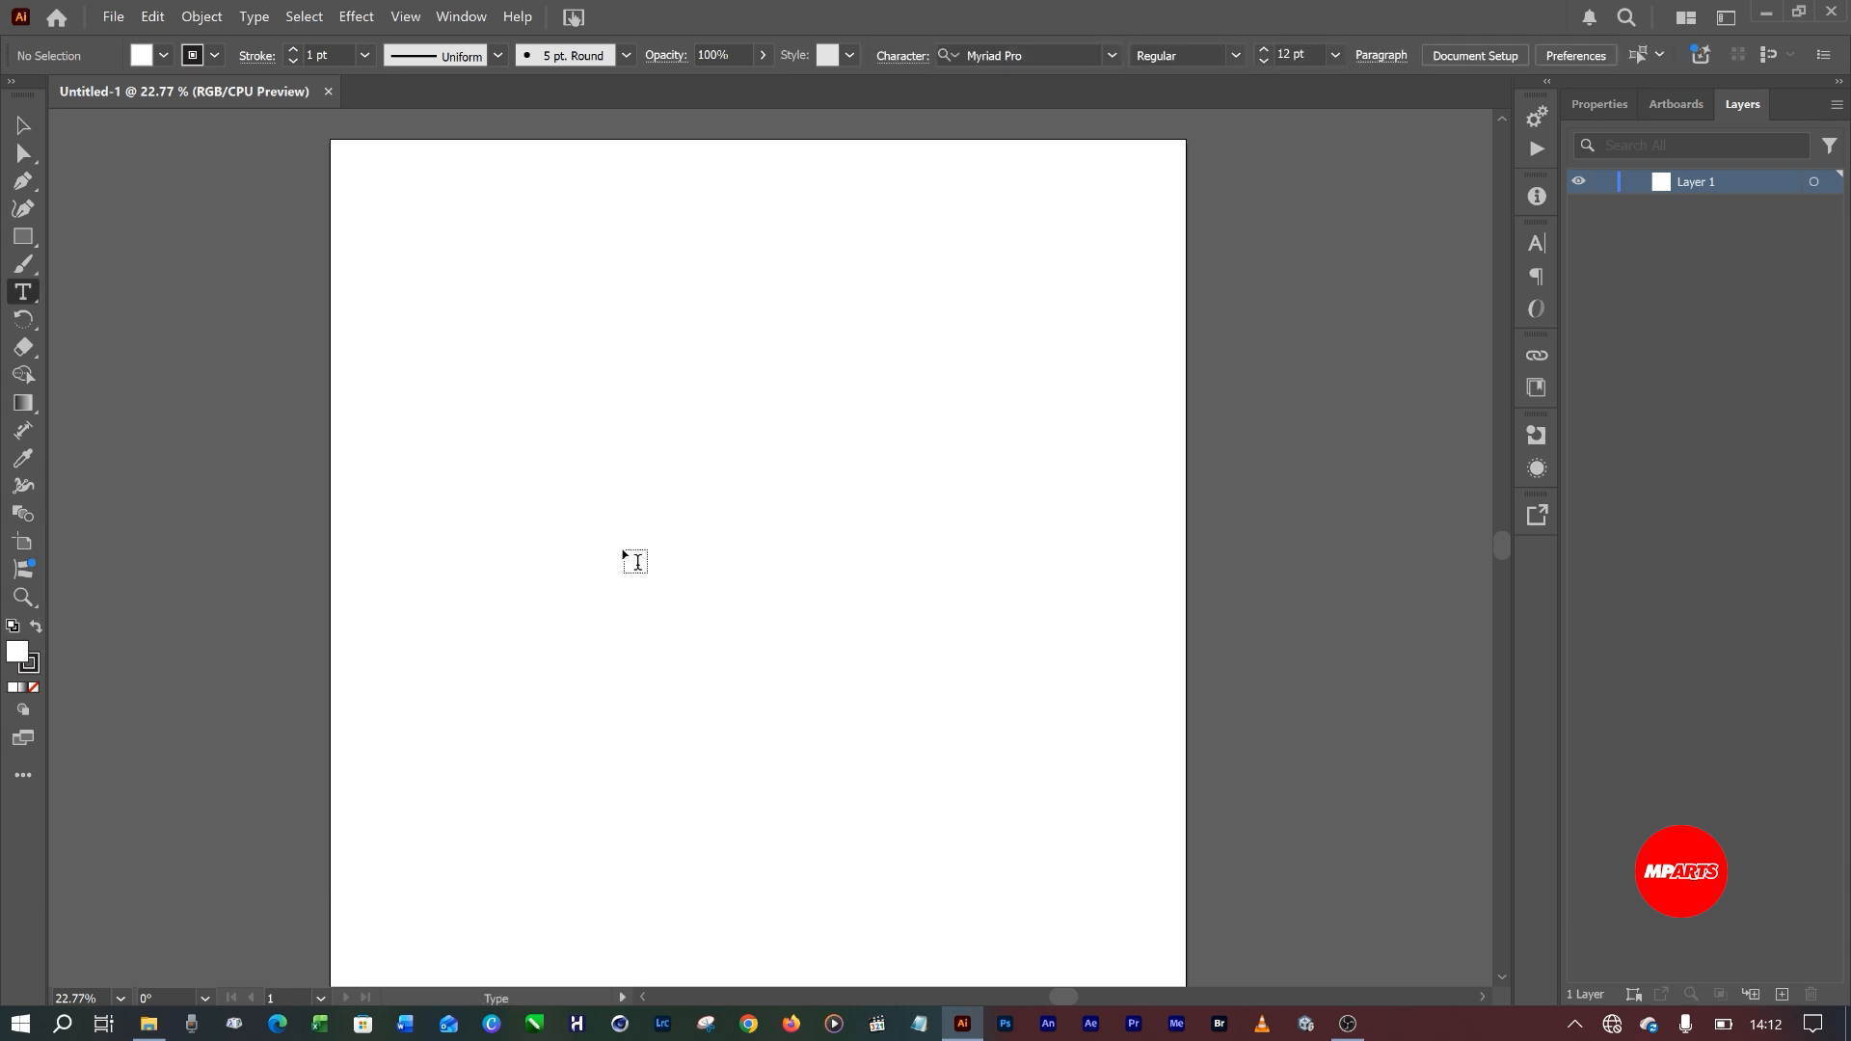
{"action": "left_click", "coordinate": [683, 472]}
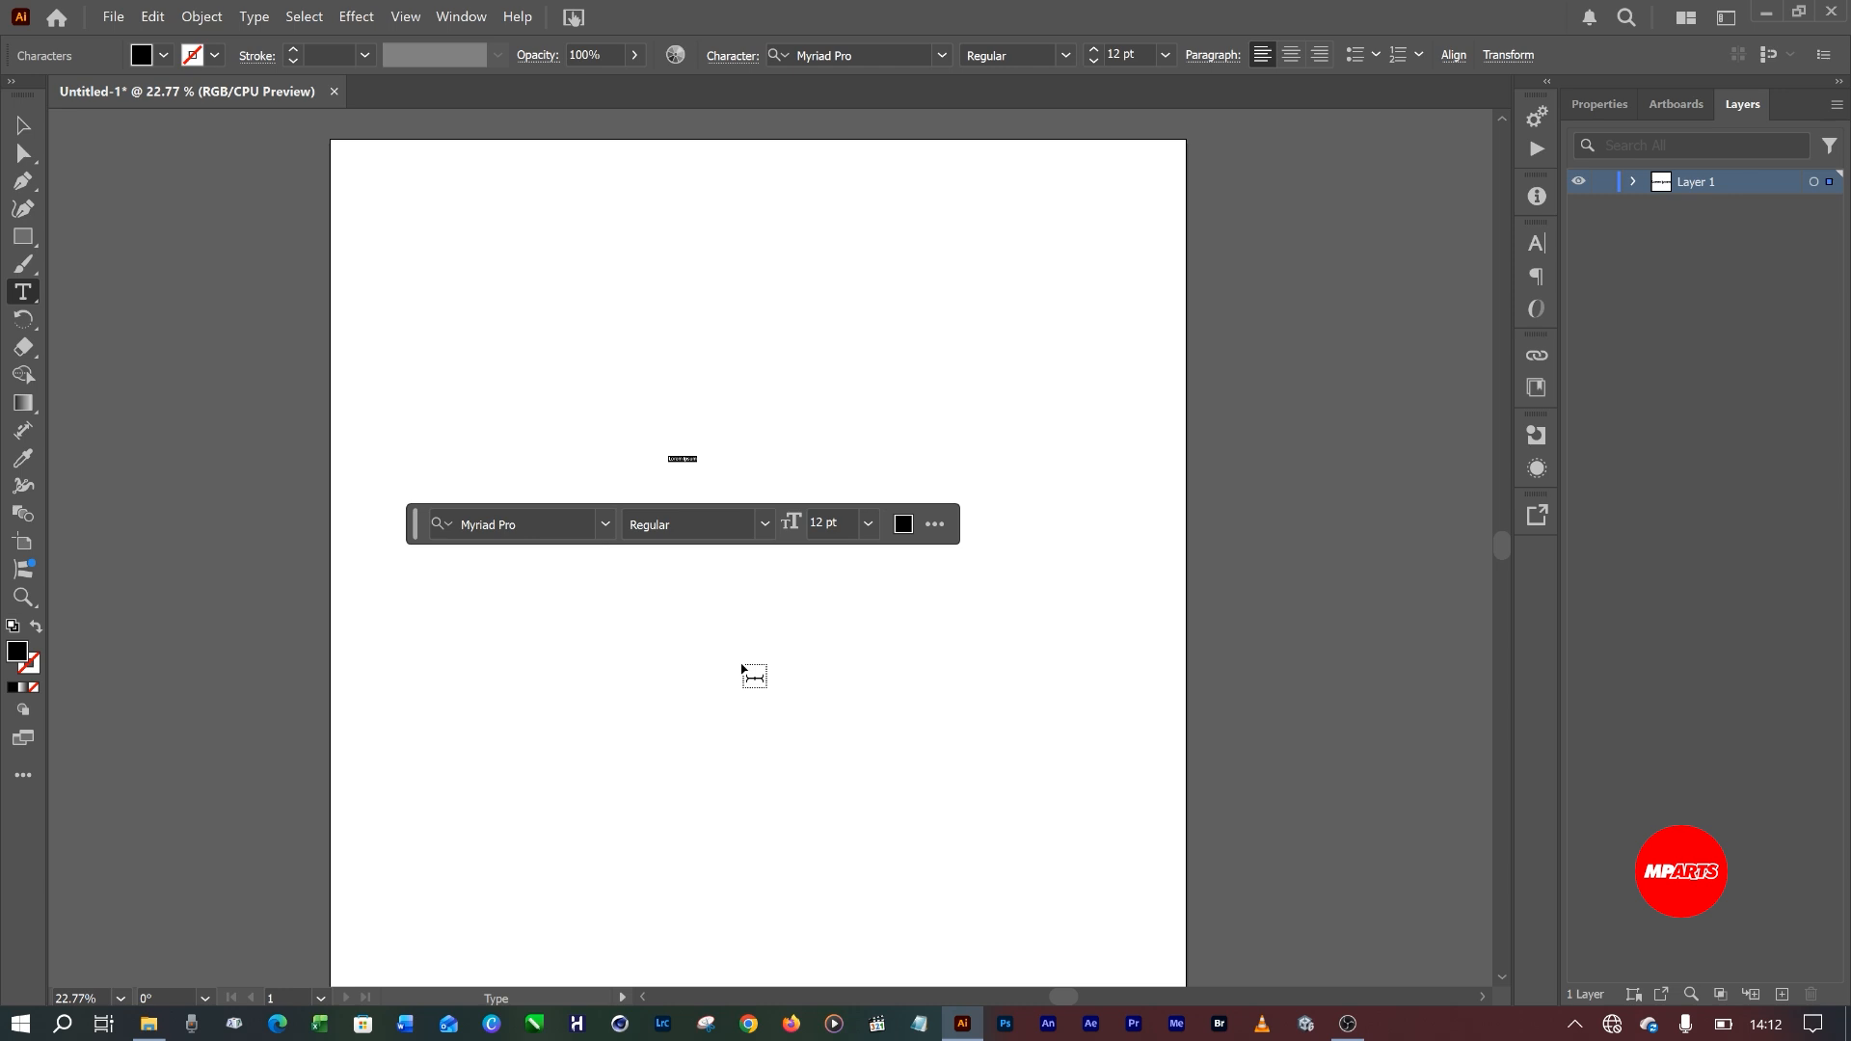
{"action": "key", "text": "BackSpace"}
{"action": "left_click", "coordinate": [27, 126]}
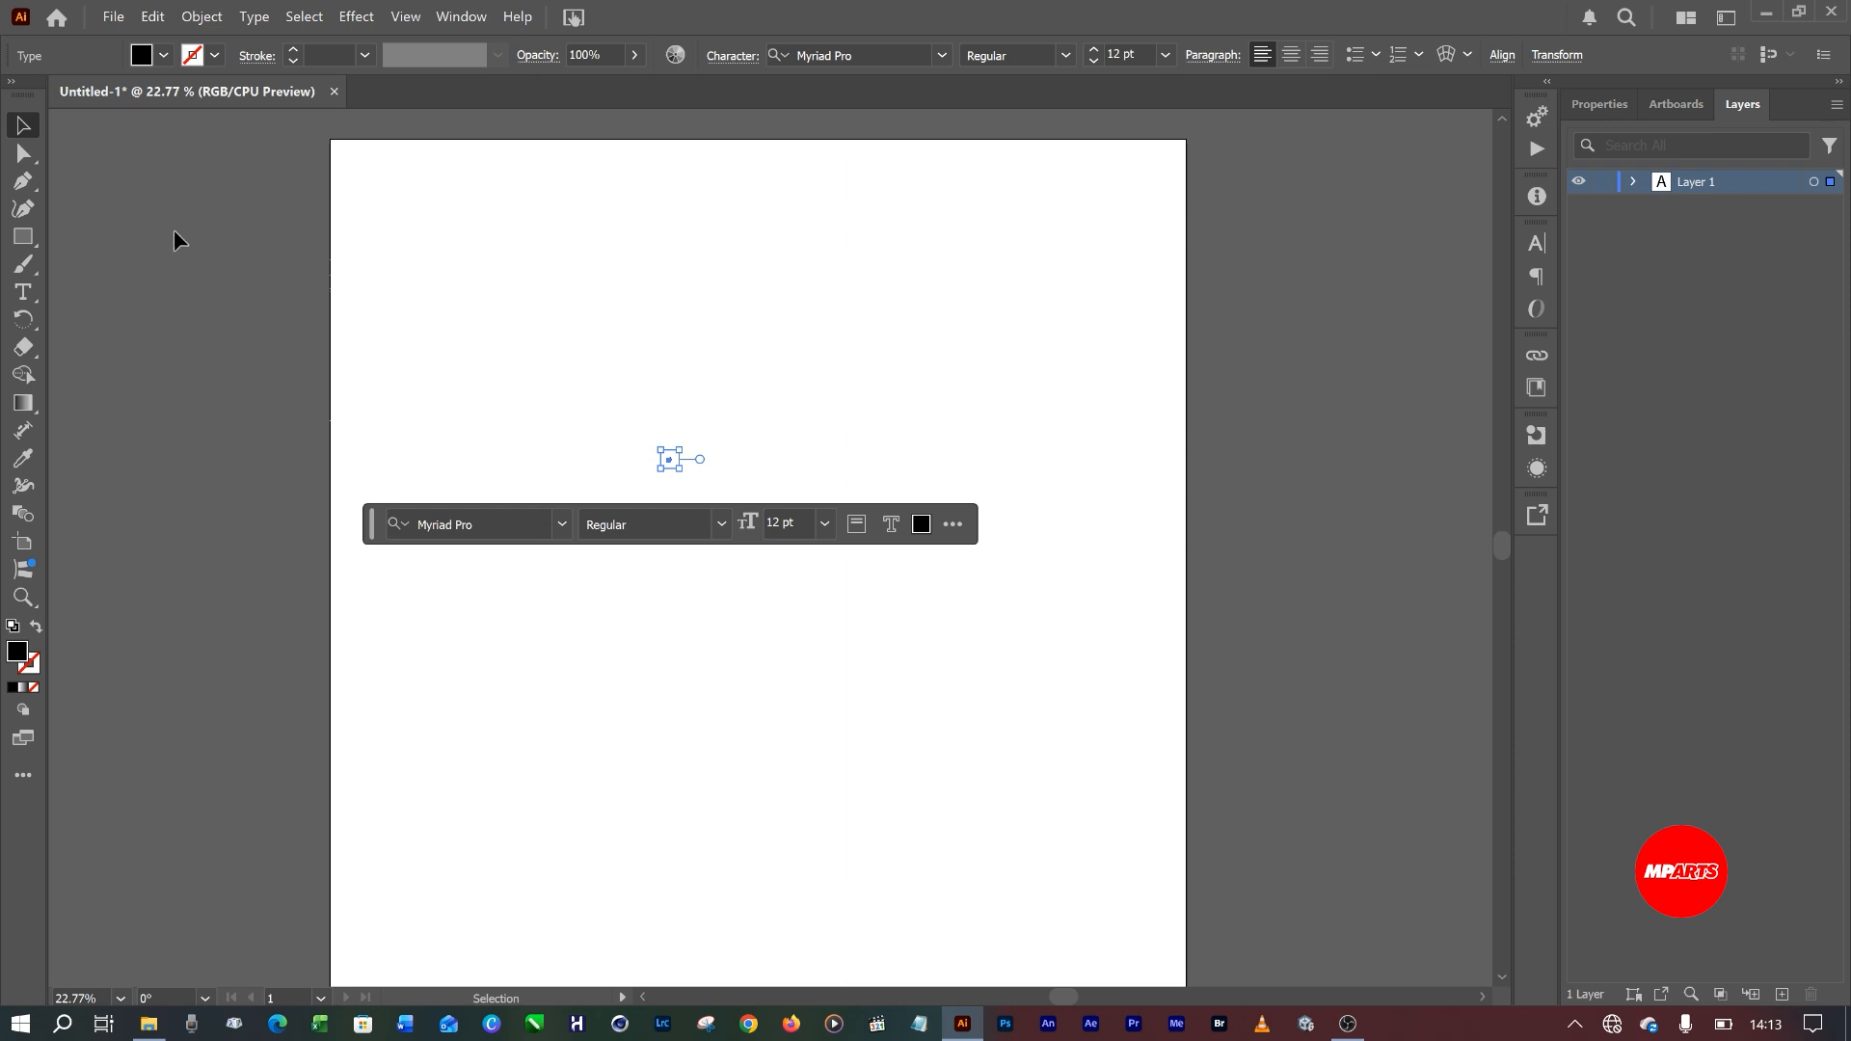
{"action": "left_click", "coordinate": [1541, 245]}
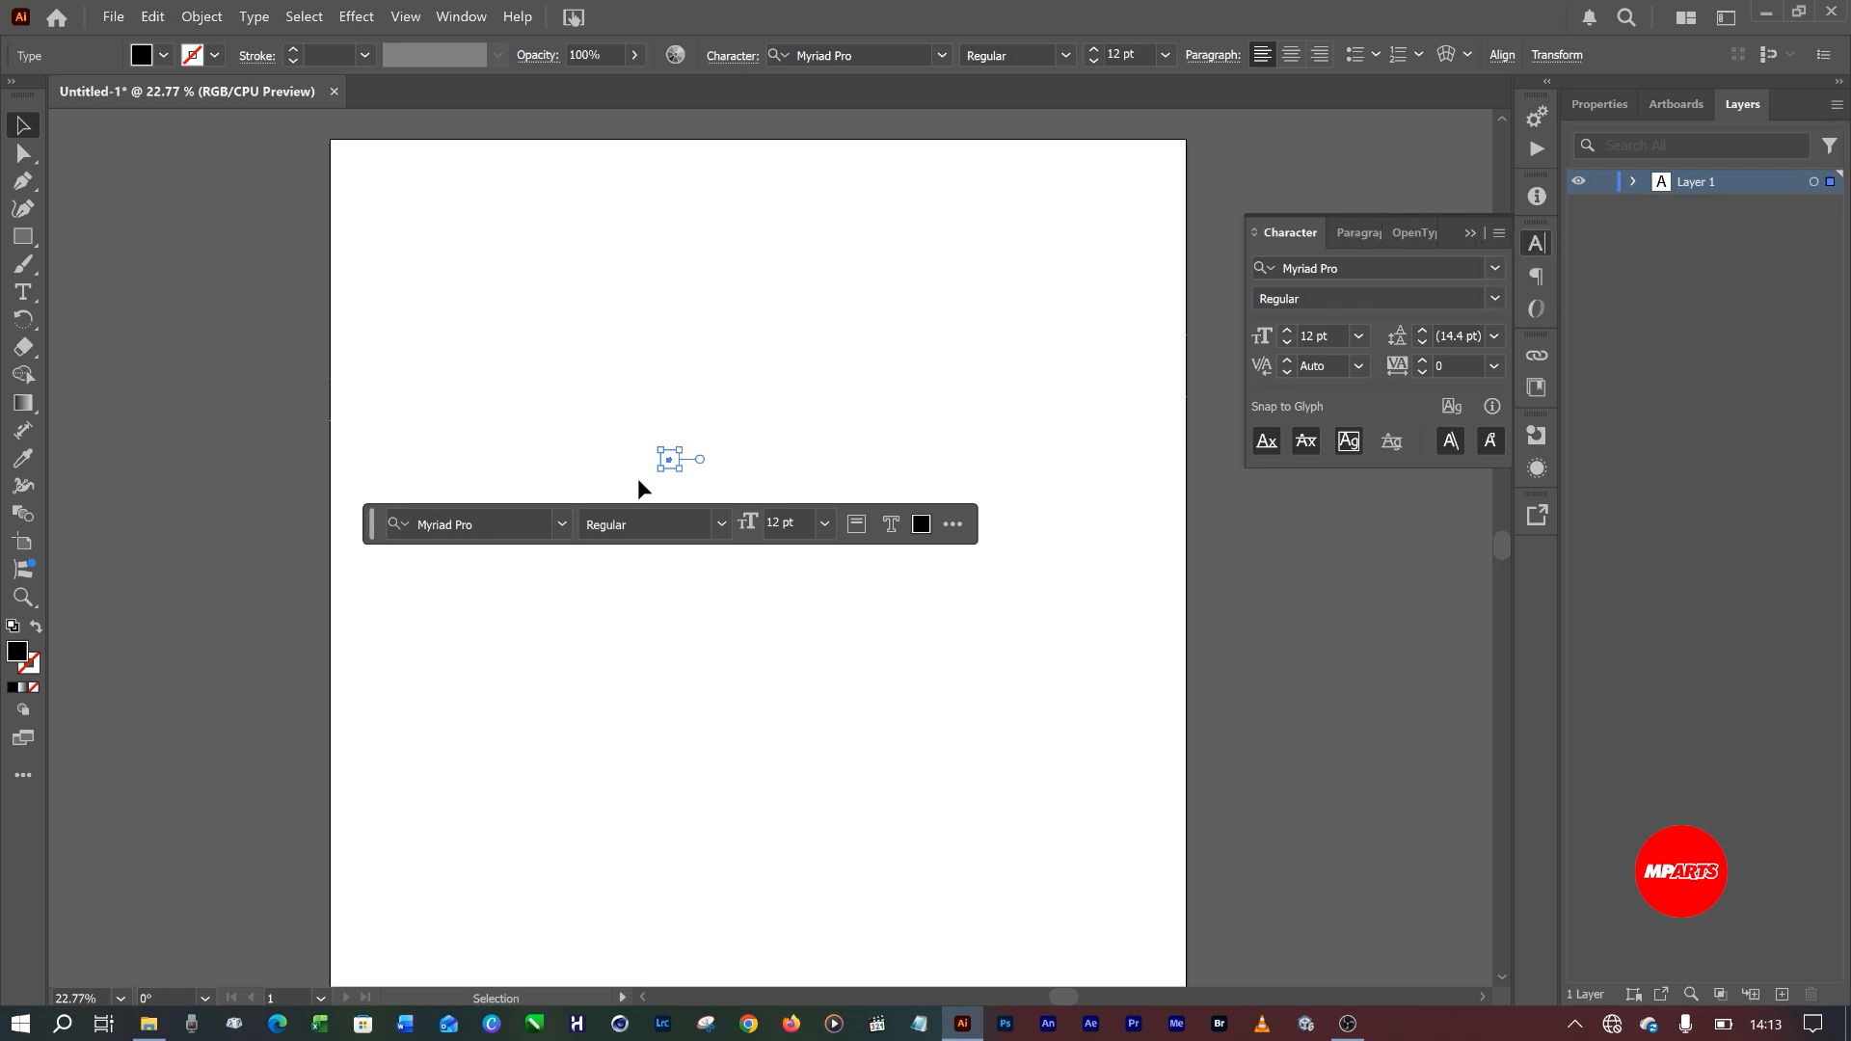
Enlarge the A via 72 and 200 pt to 1200 pt and drag it to the artboard's middle.
{"action": "left_click", "coordinate": [1360, 334]}
{"action": "left_click", "coordinate": [1392, 748]}
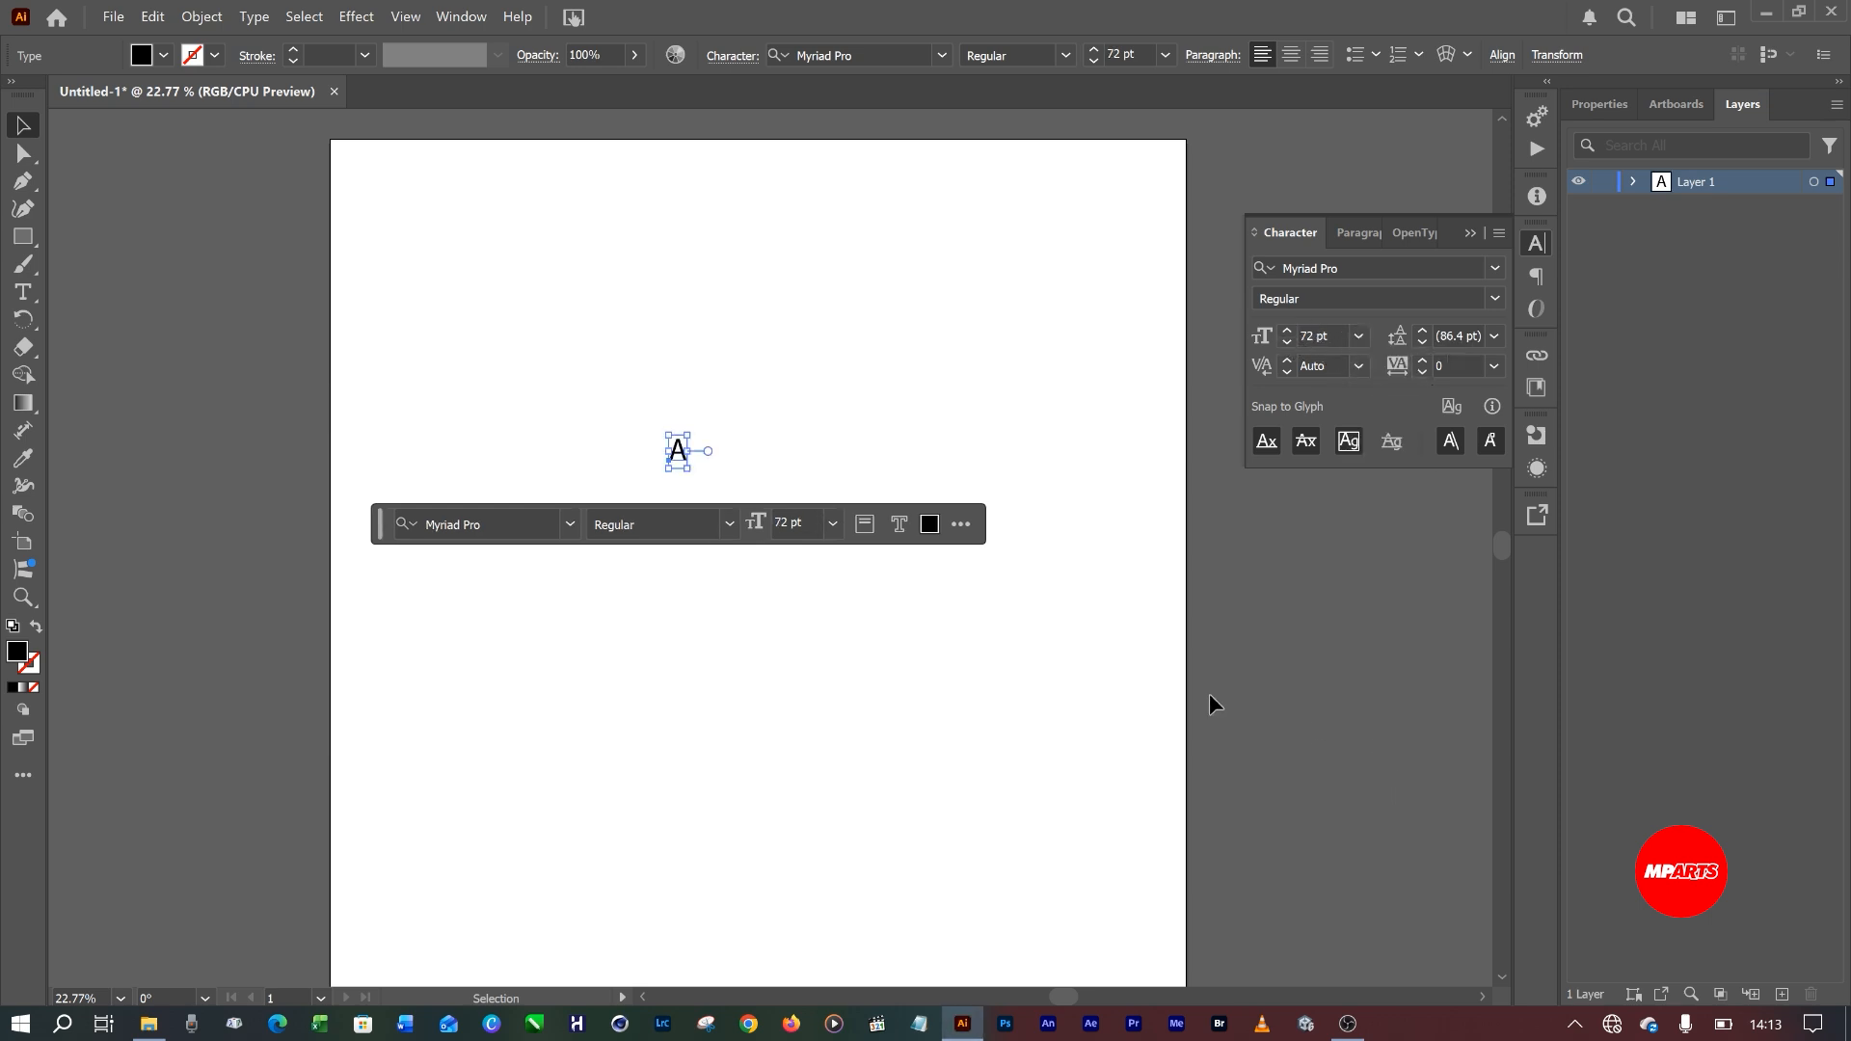
{"action": "left_click", "coordinate": [1332, 335]}
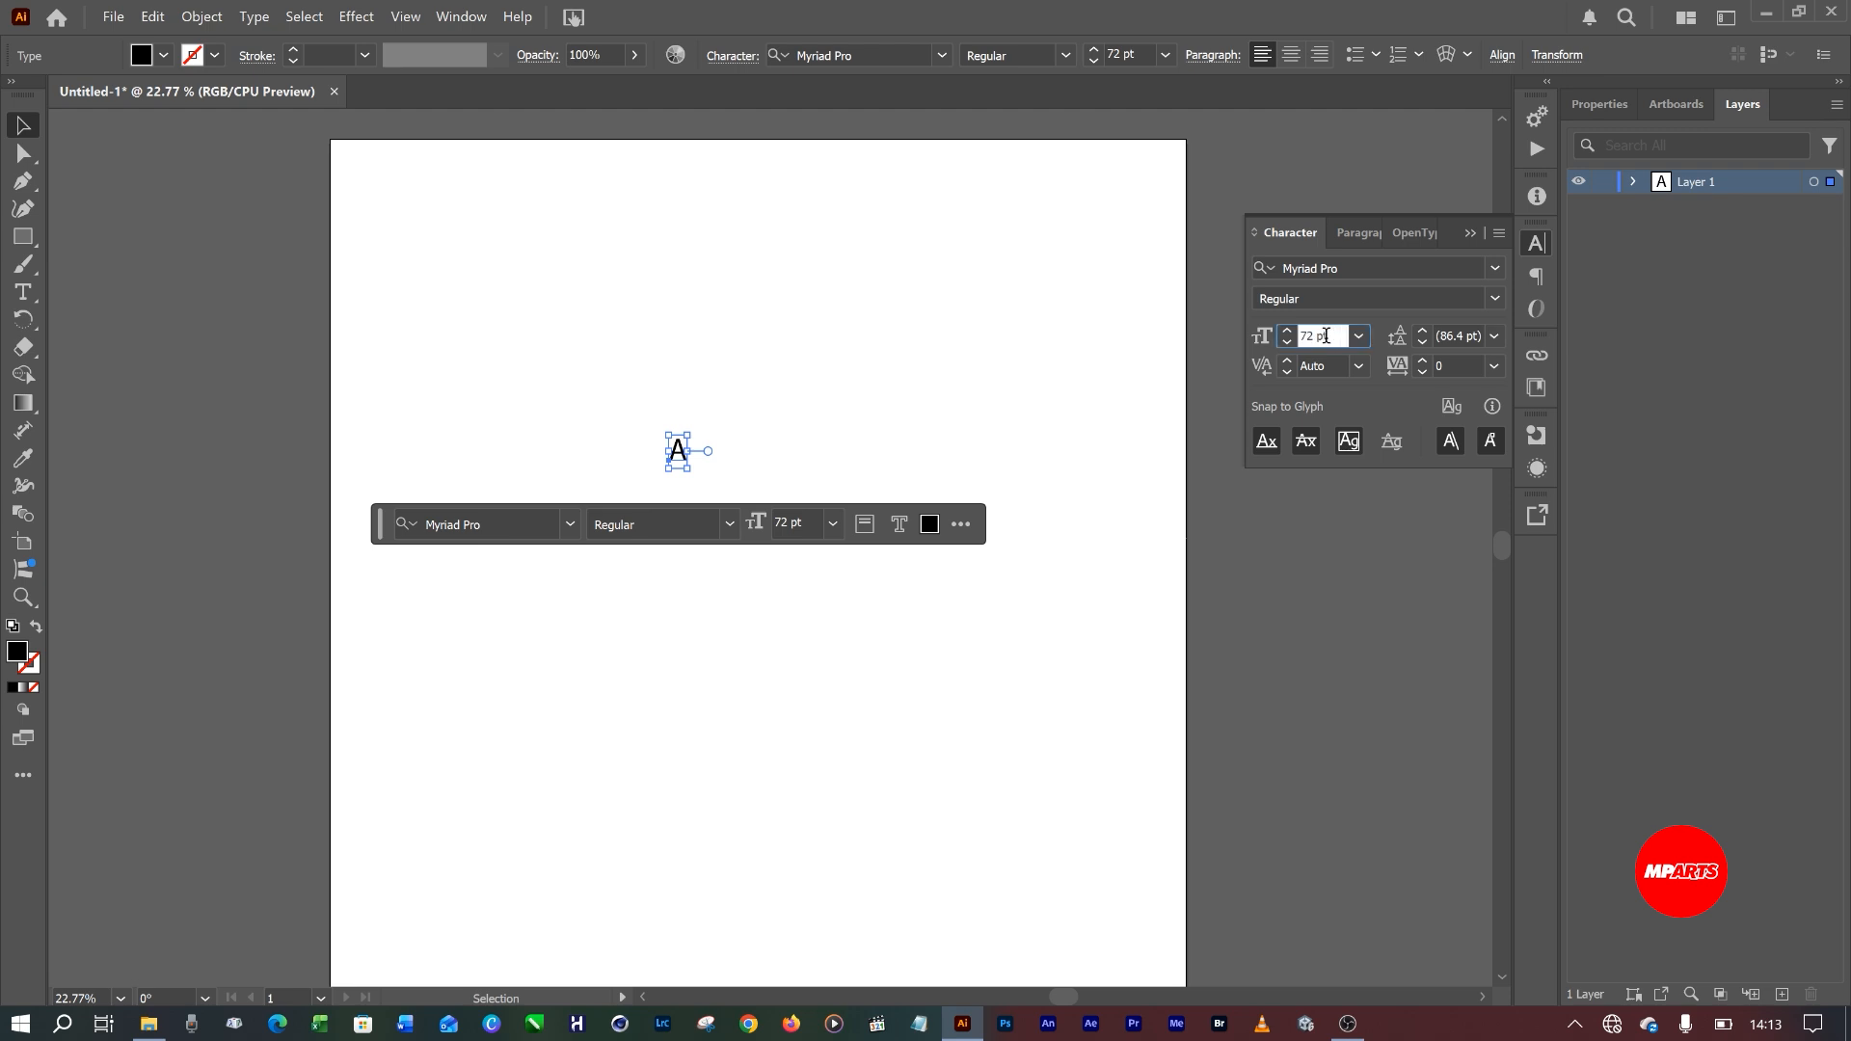
{"action": "type", "text": "200"}
{"action": "key", "text": "Return"}
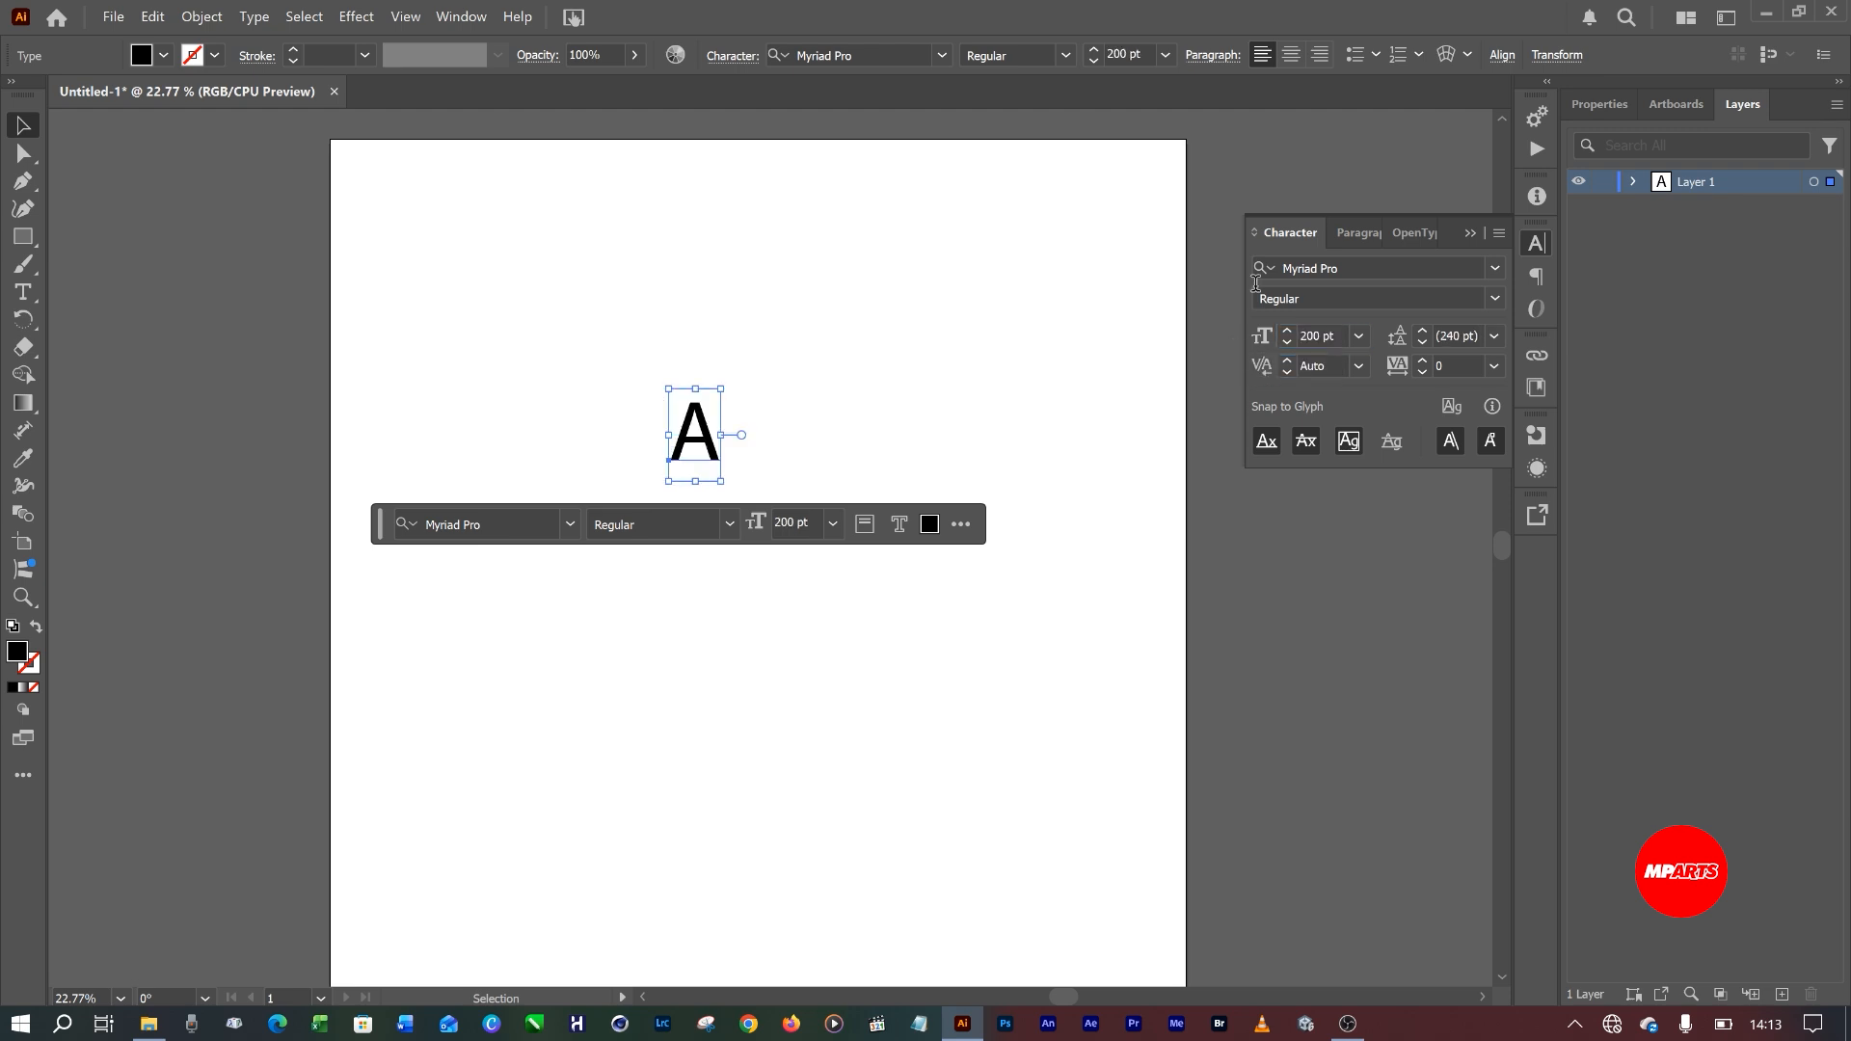
{"action": "left_click", "coordinate": [1348, 338]}
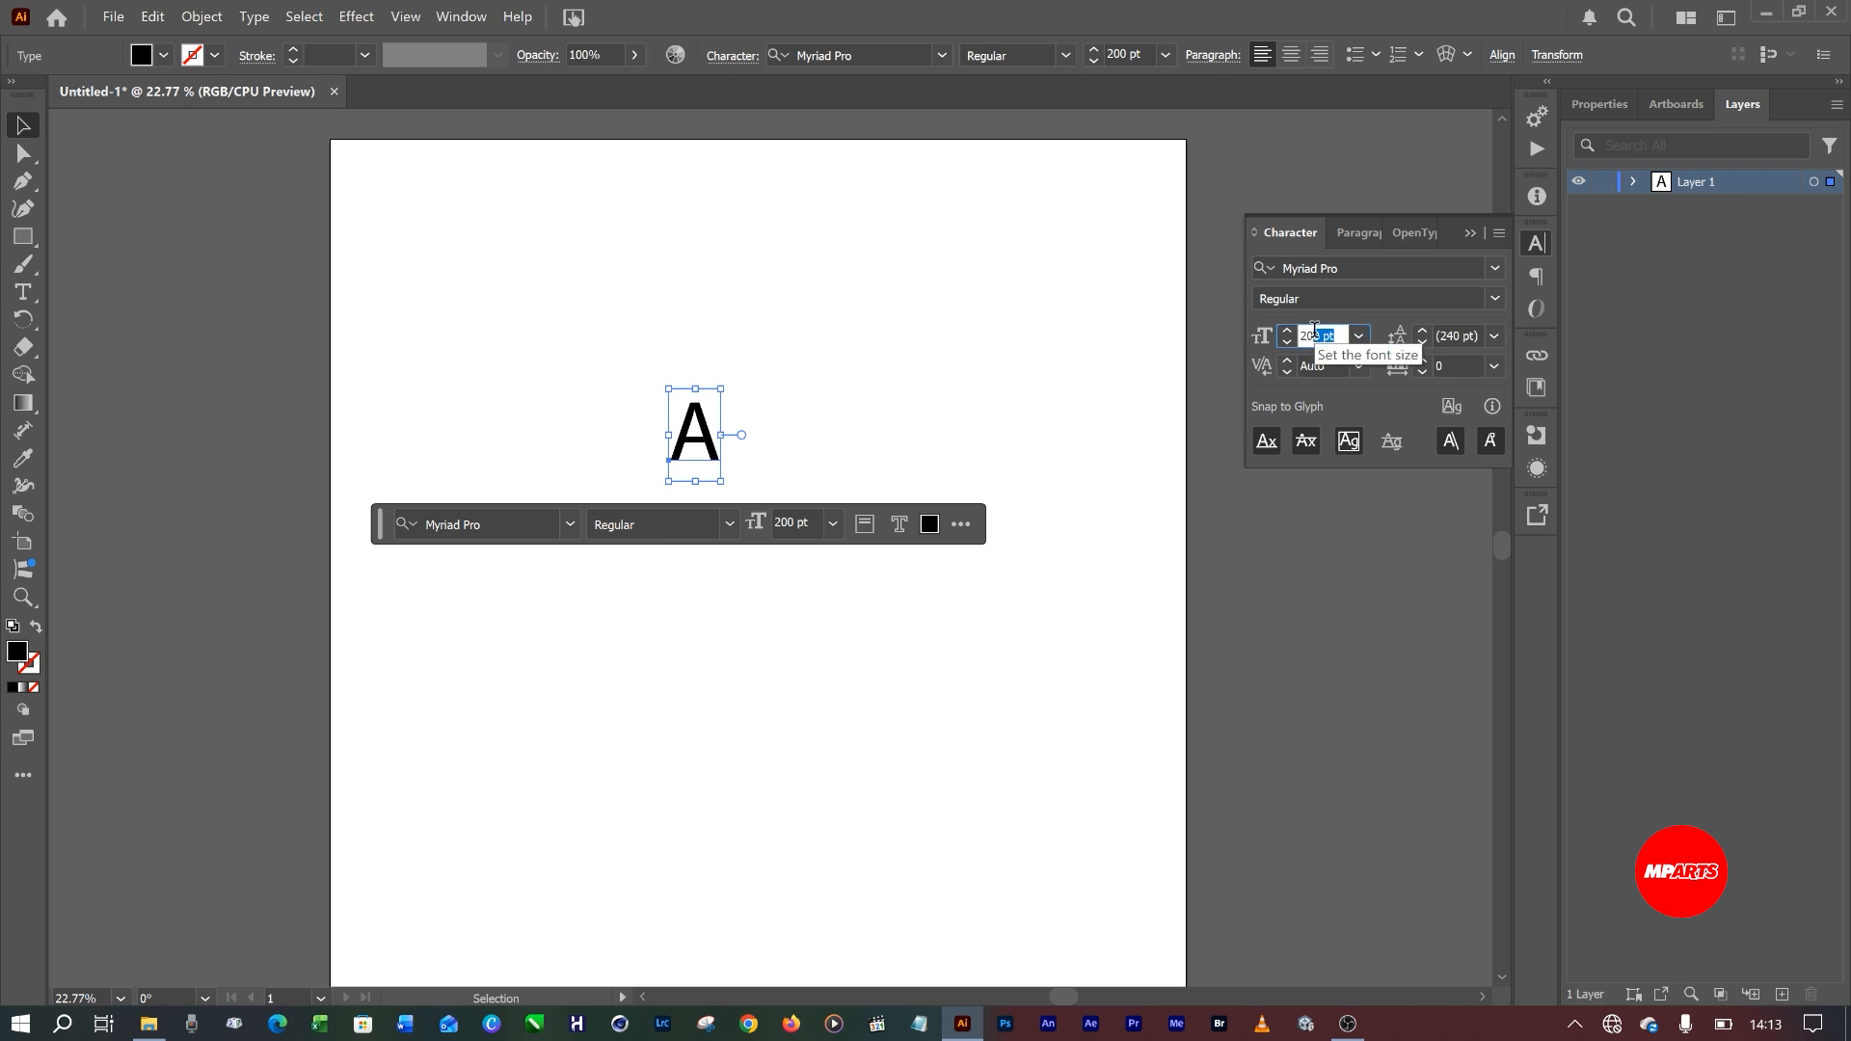
{"action": "type", "text": "1"}
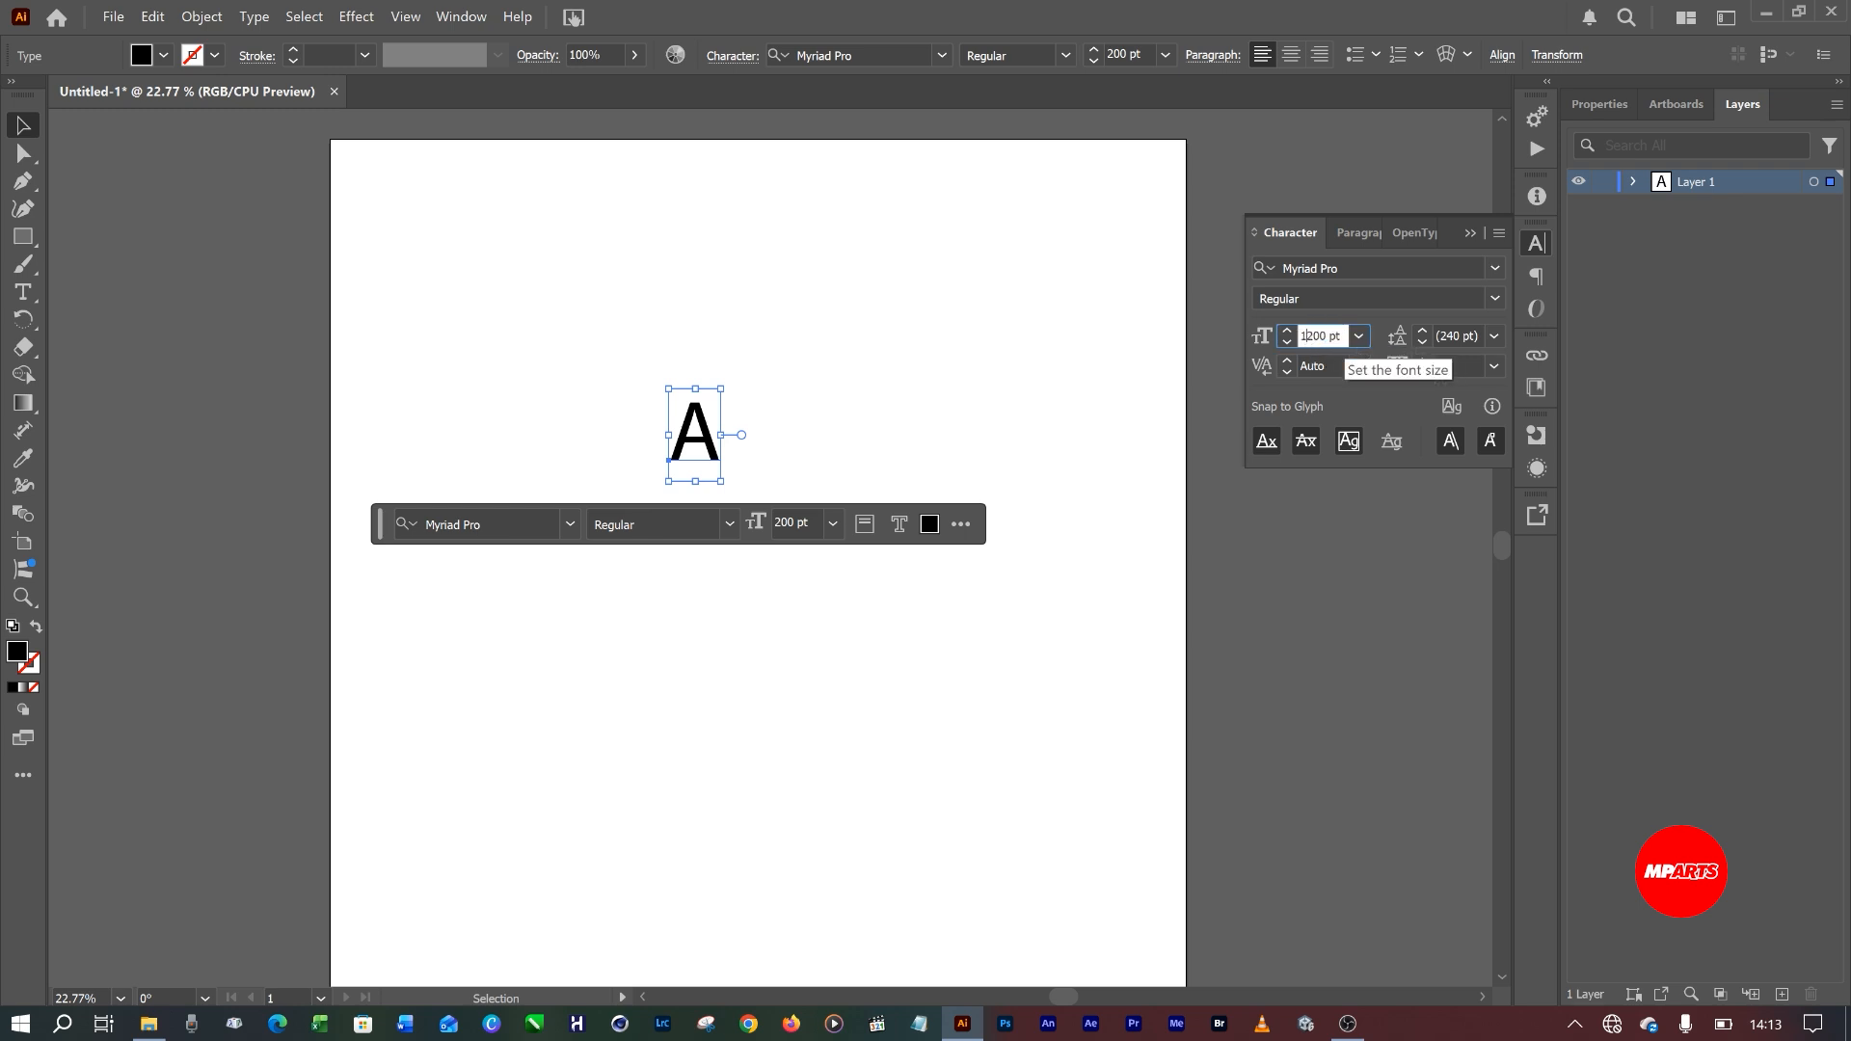
{"action": "key", "text": "Return"}
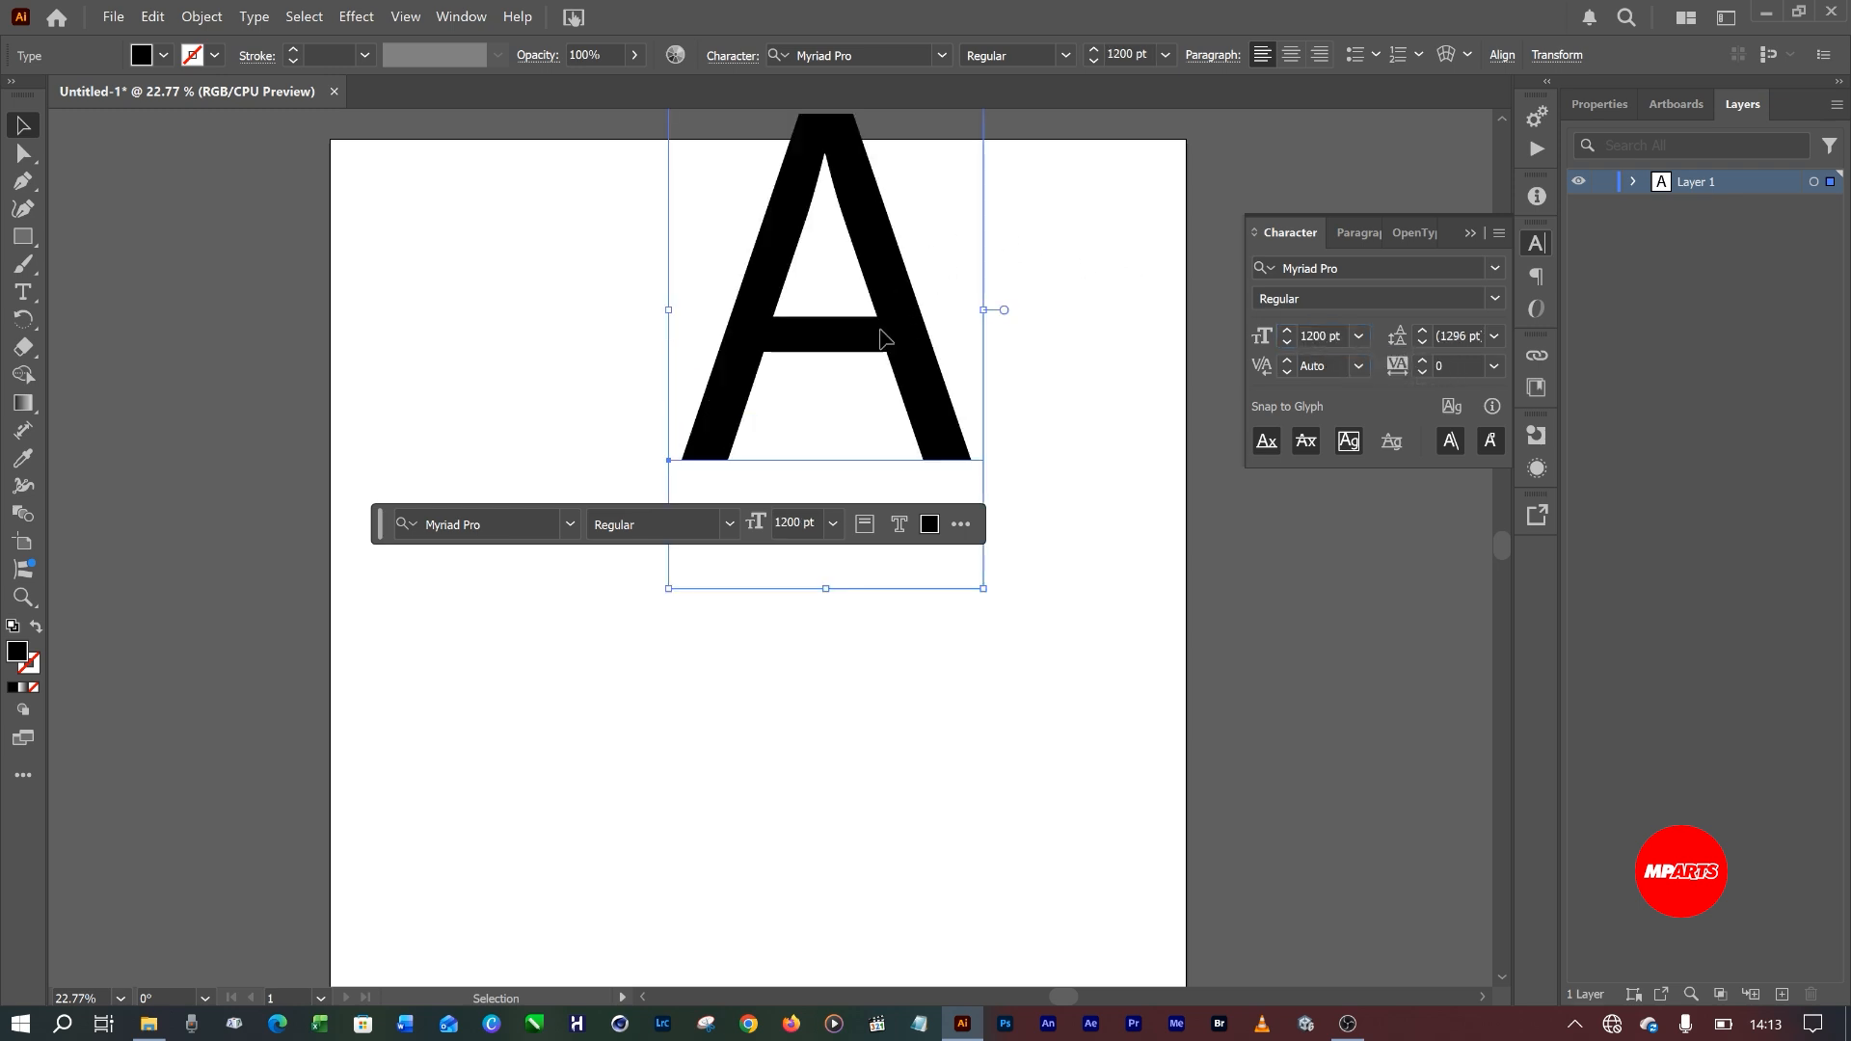
{"action": "left_click_drag", "start_coordinate": [892, 299], "coordinate": [844, 569]}
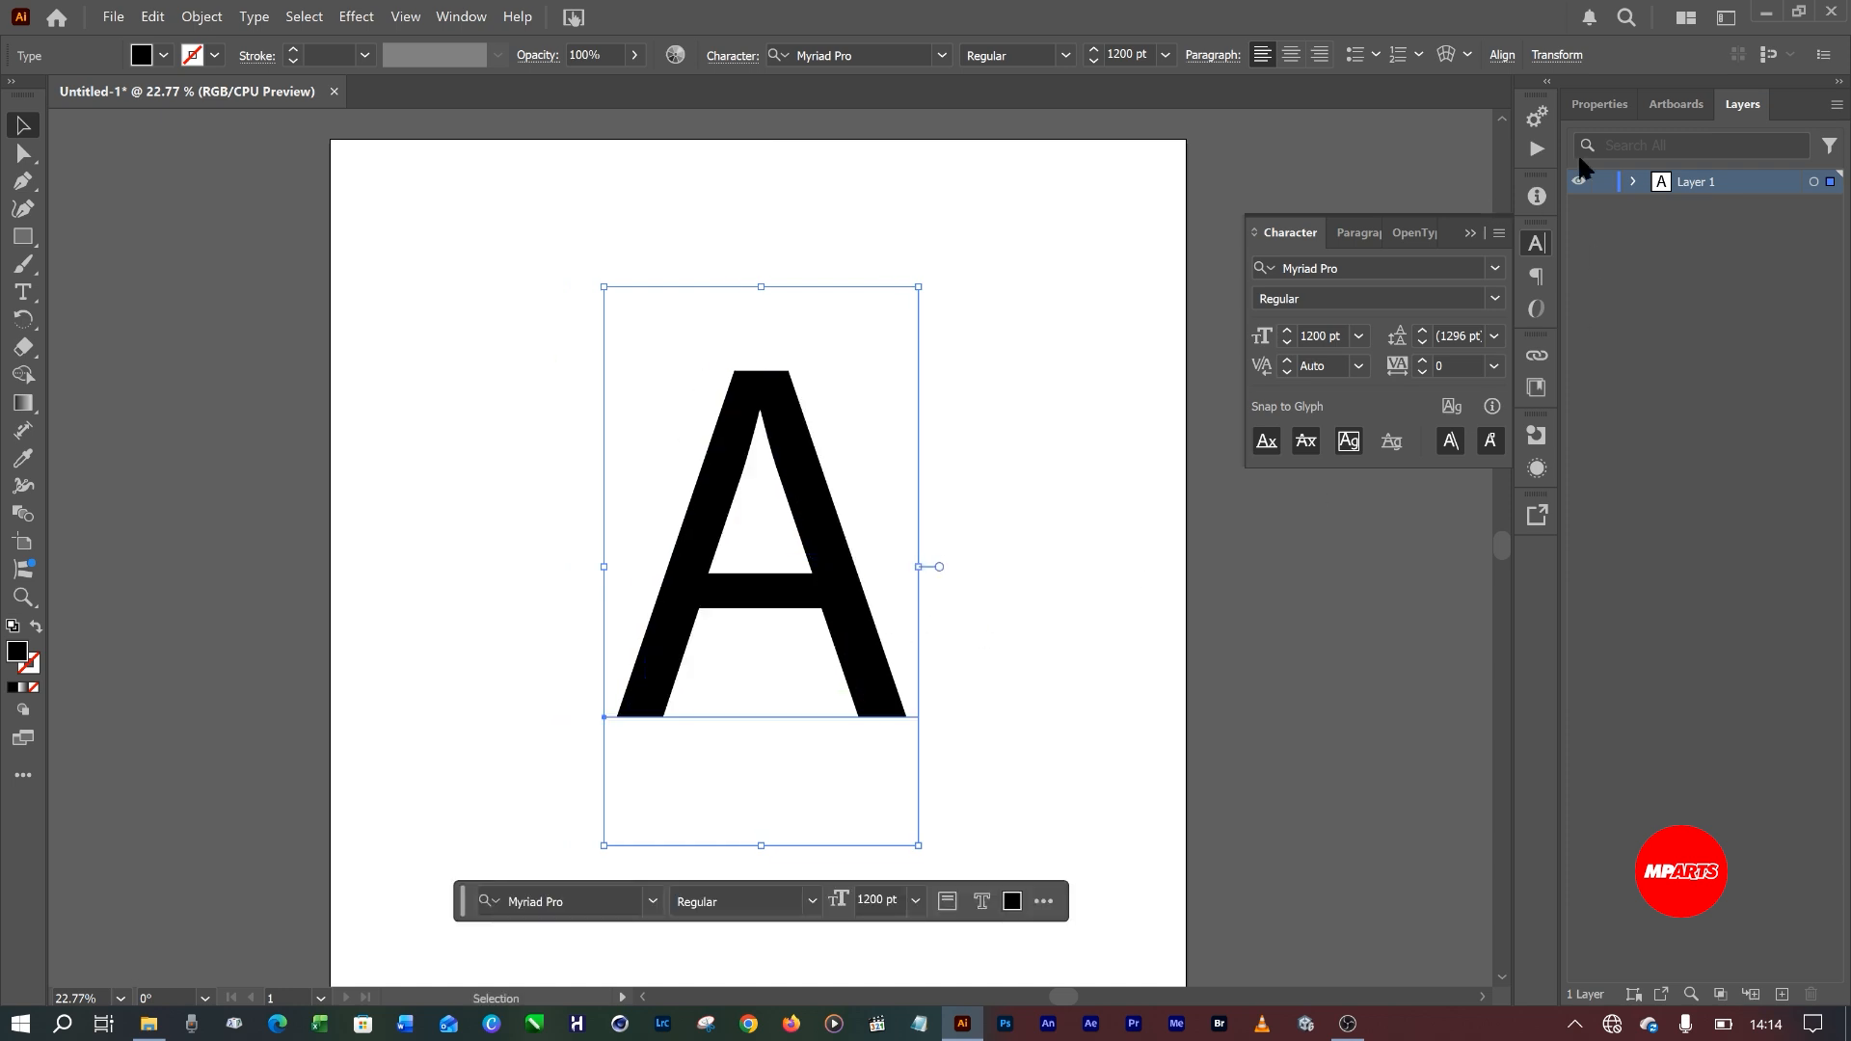
Show the Properties panel and reselect the 1200 pt letter A to view its settings.
{"action": "left_click", "coordinate": [1593, 106]}
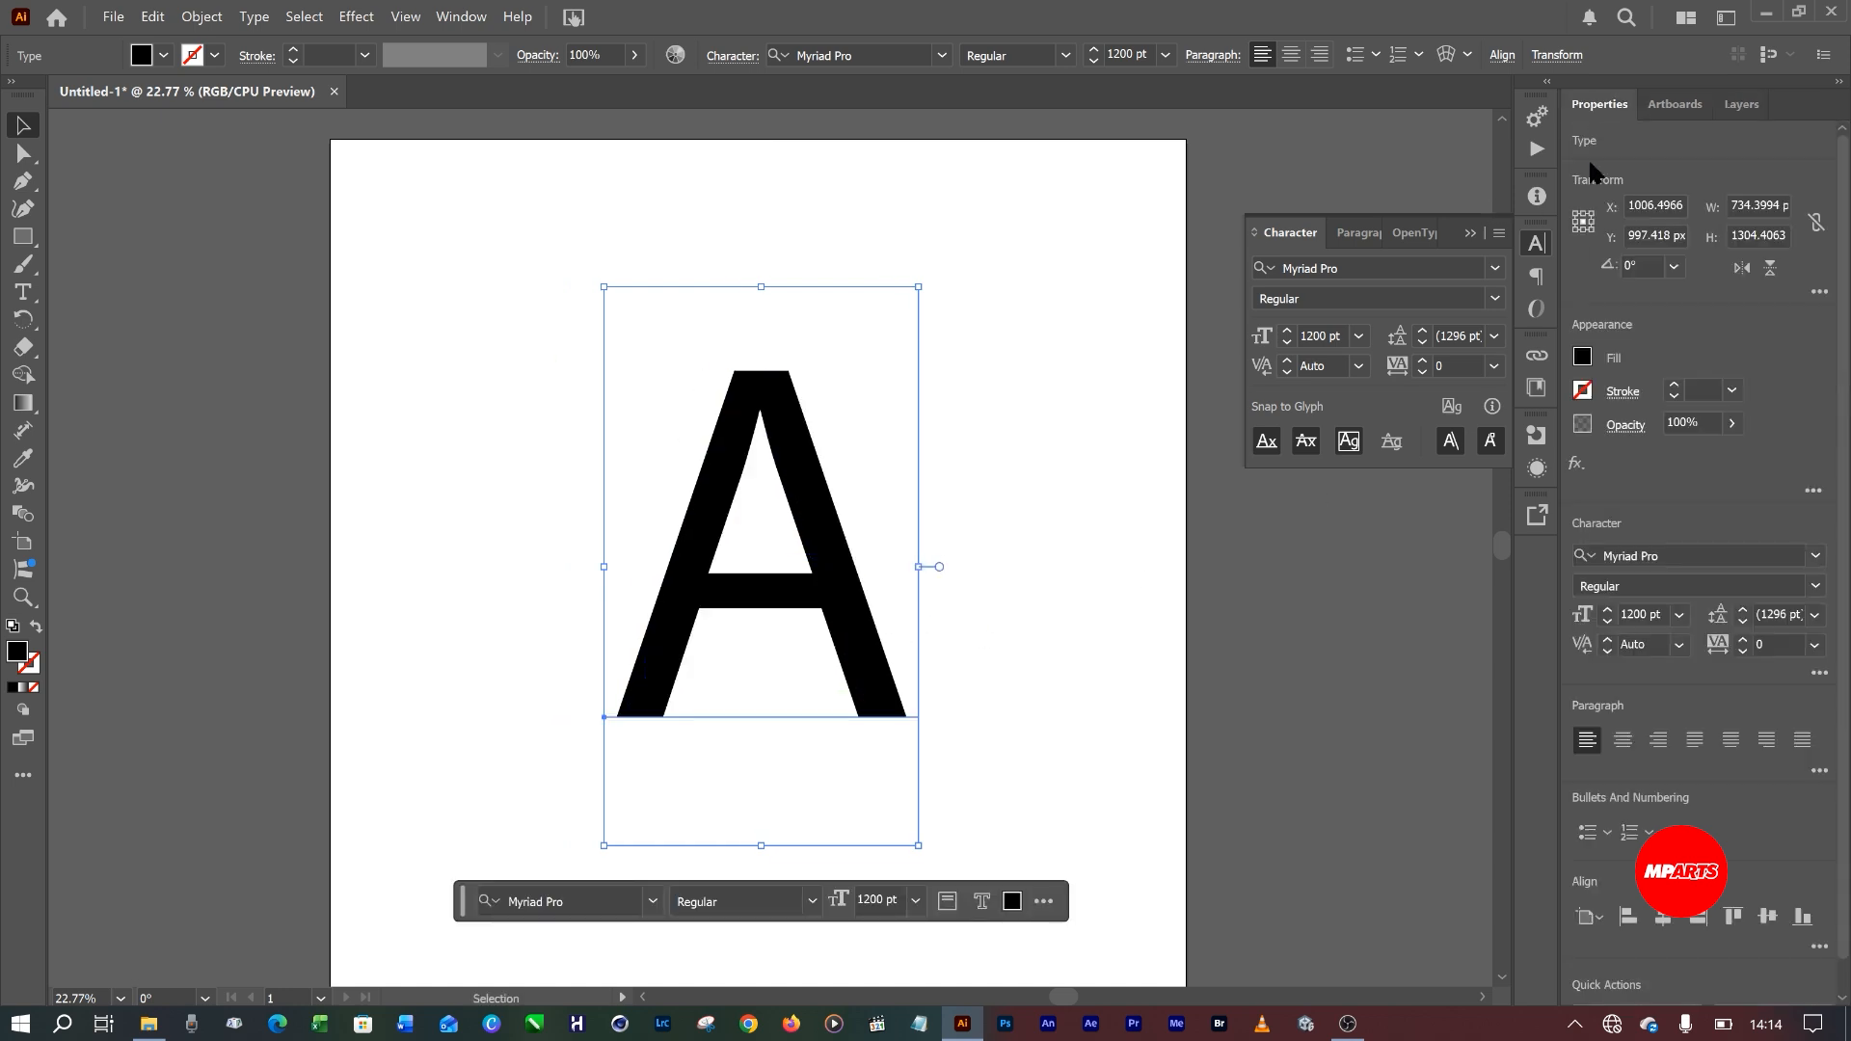
{"action": "left_click", "coordinate": [1090, 435]}
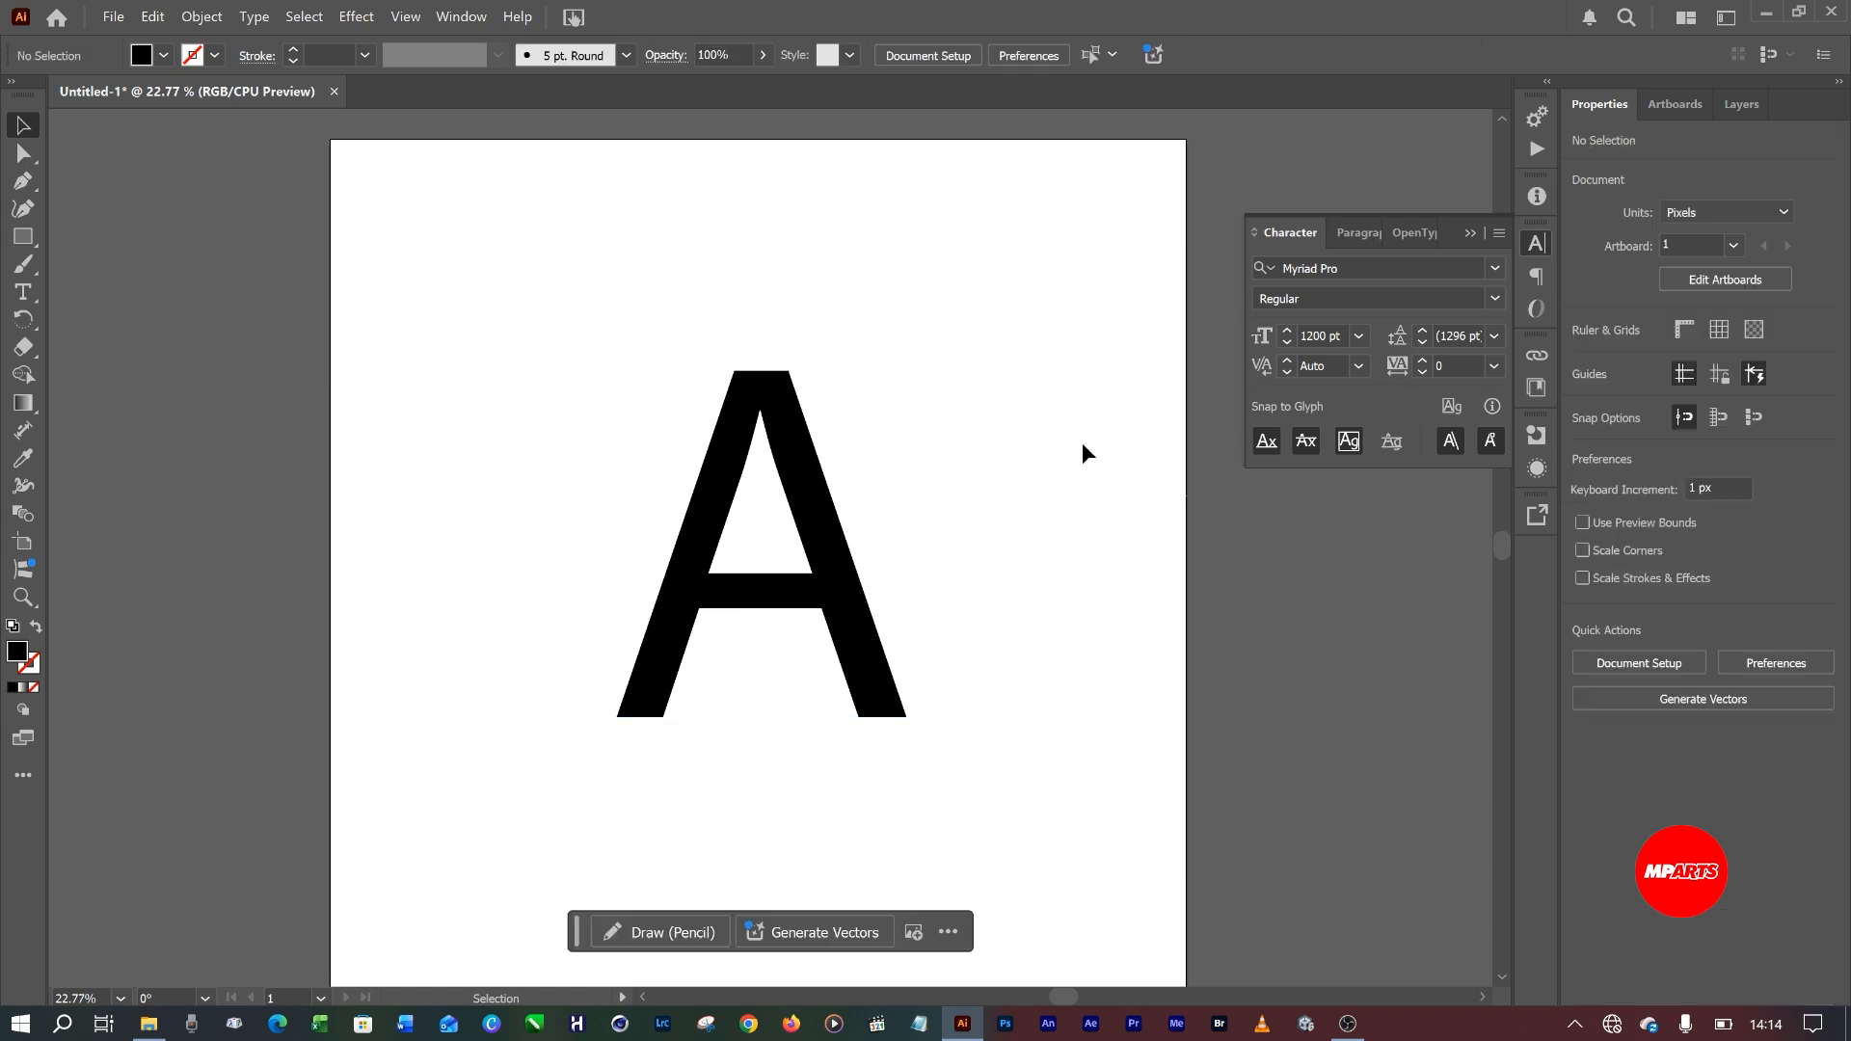
{"action": "left_click", "coordinate": [834, 569]}
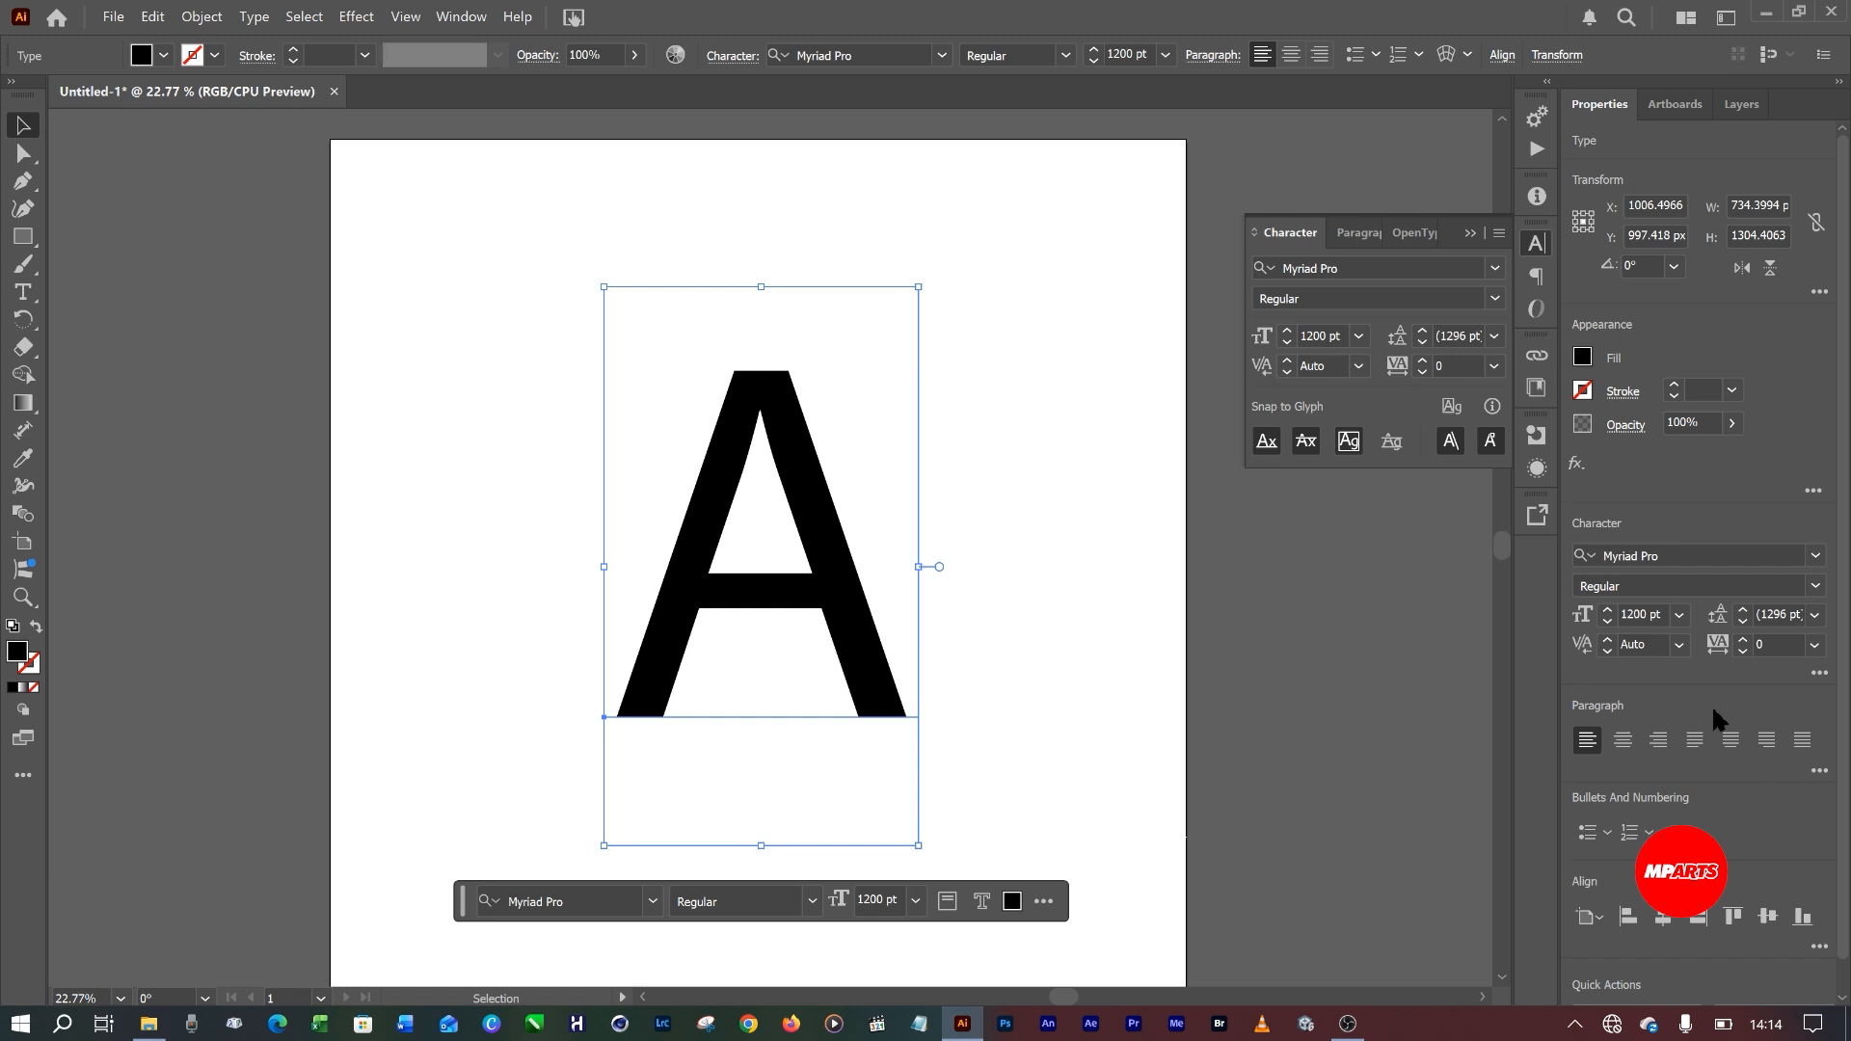
{"action": "left_click", "coordinate": [1232, 572]}
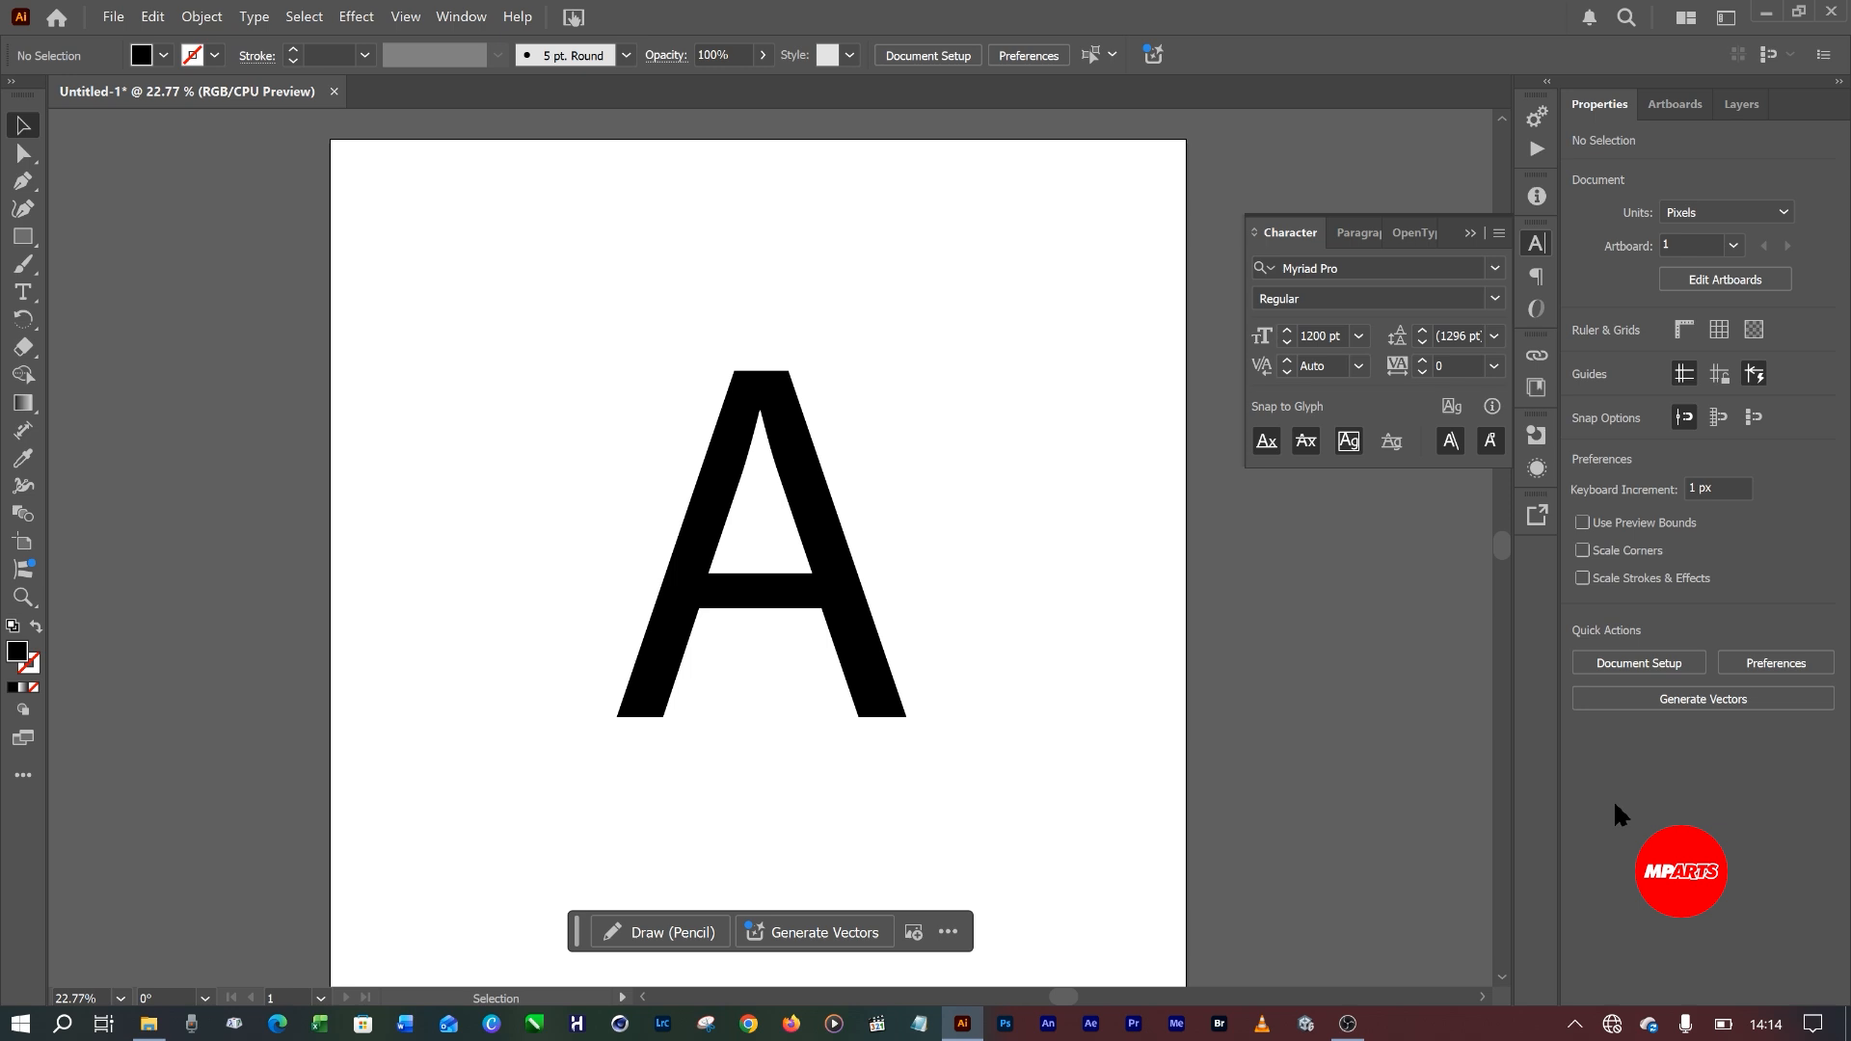
{"action": "left_click", "coordinate": [839, 583]}
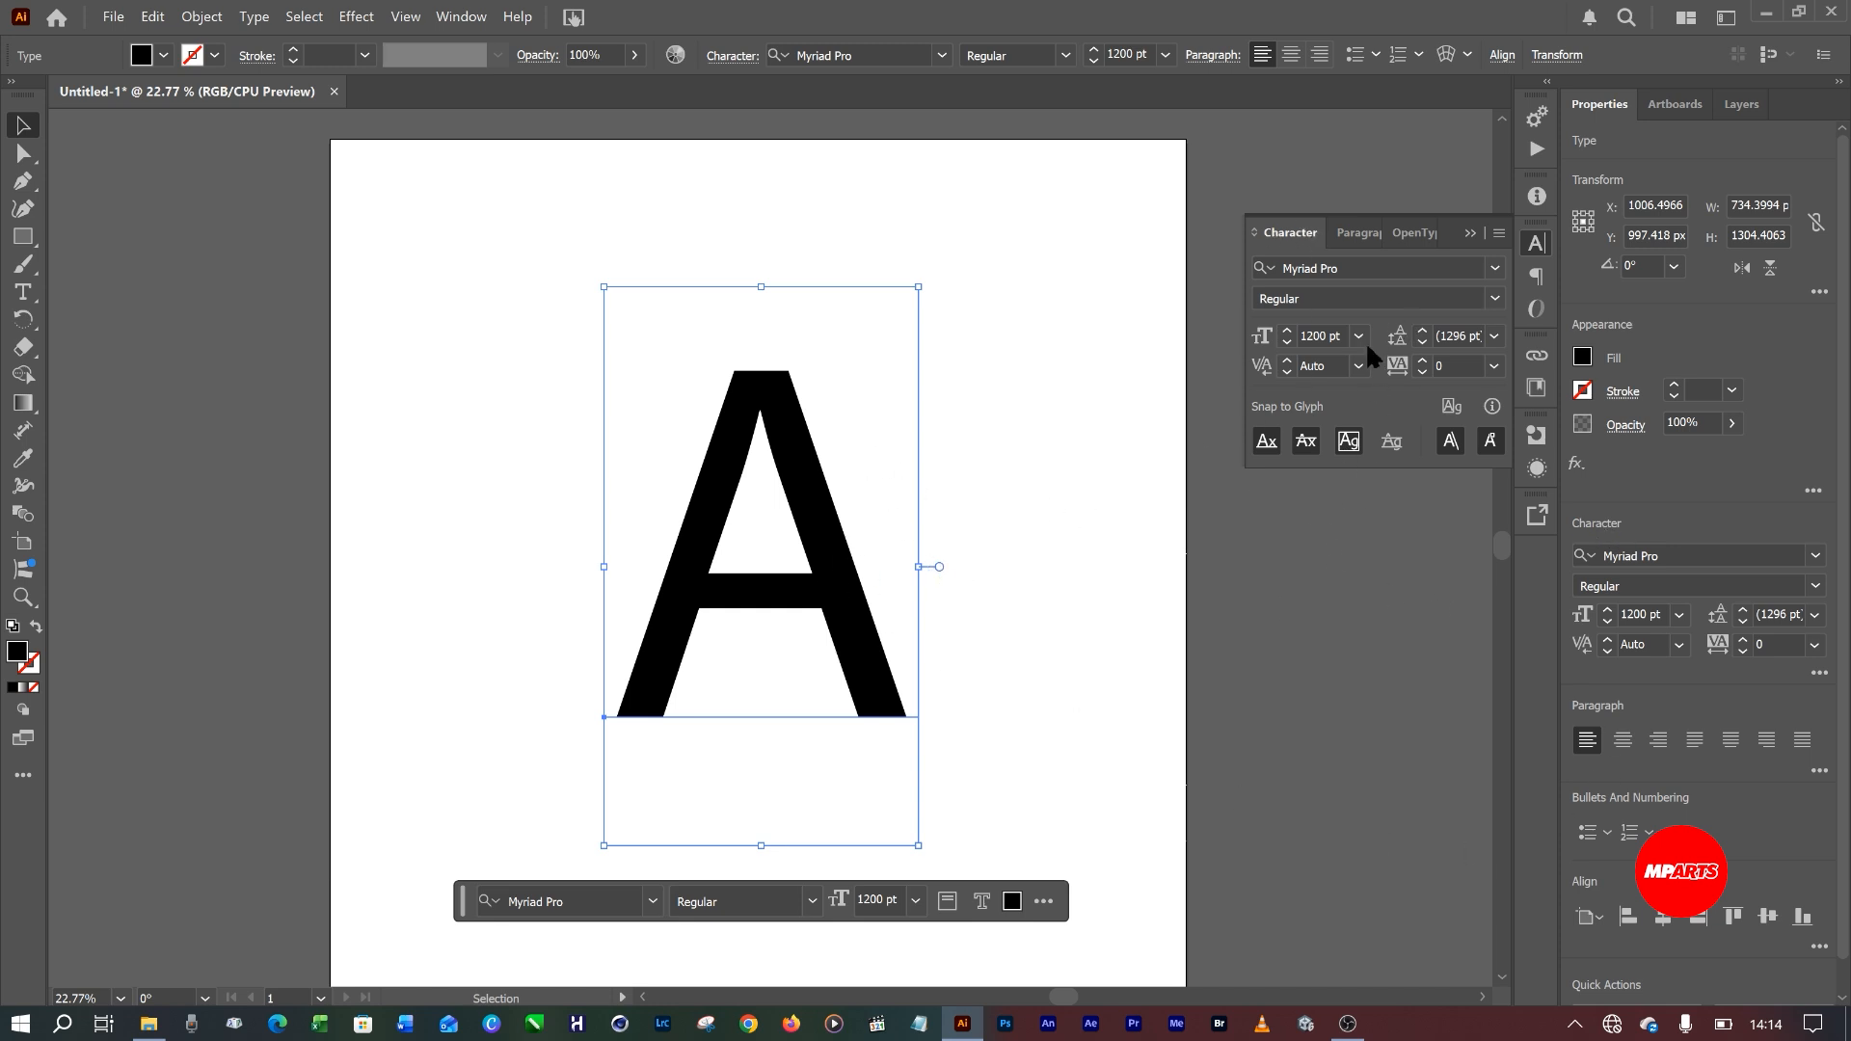
Centre-align the A's text and centre it on the artboard at X 1000 px, Y 1000 px.
{"action": "left_click", "coordinate": [1466, 232]}
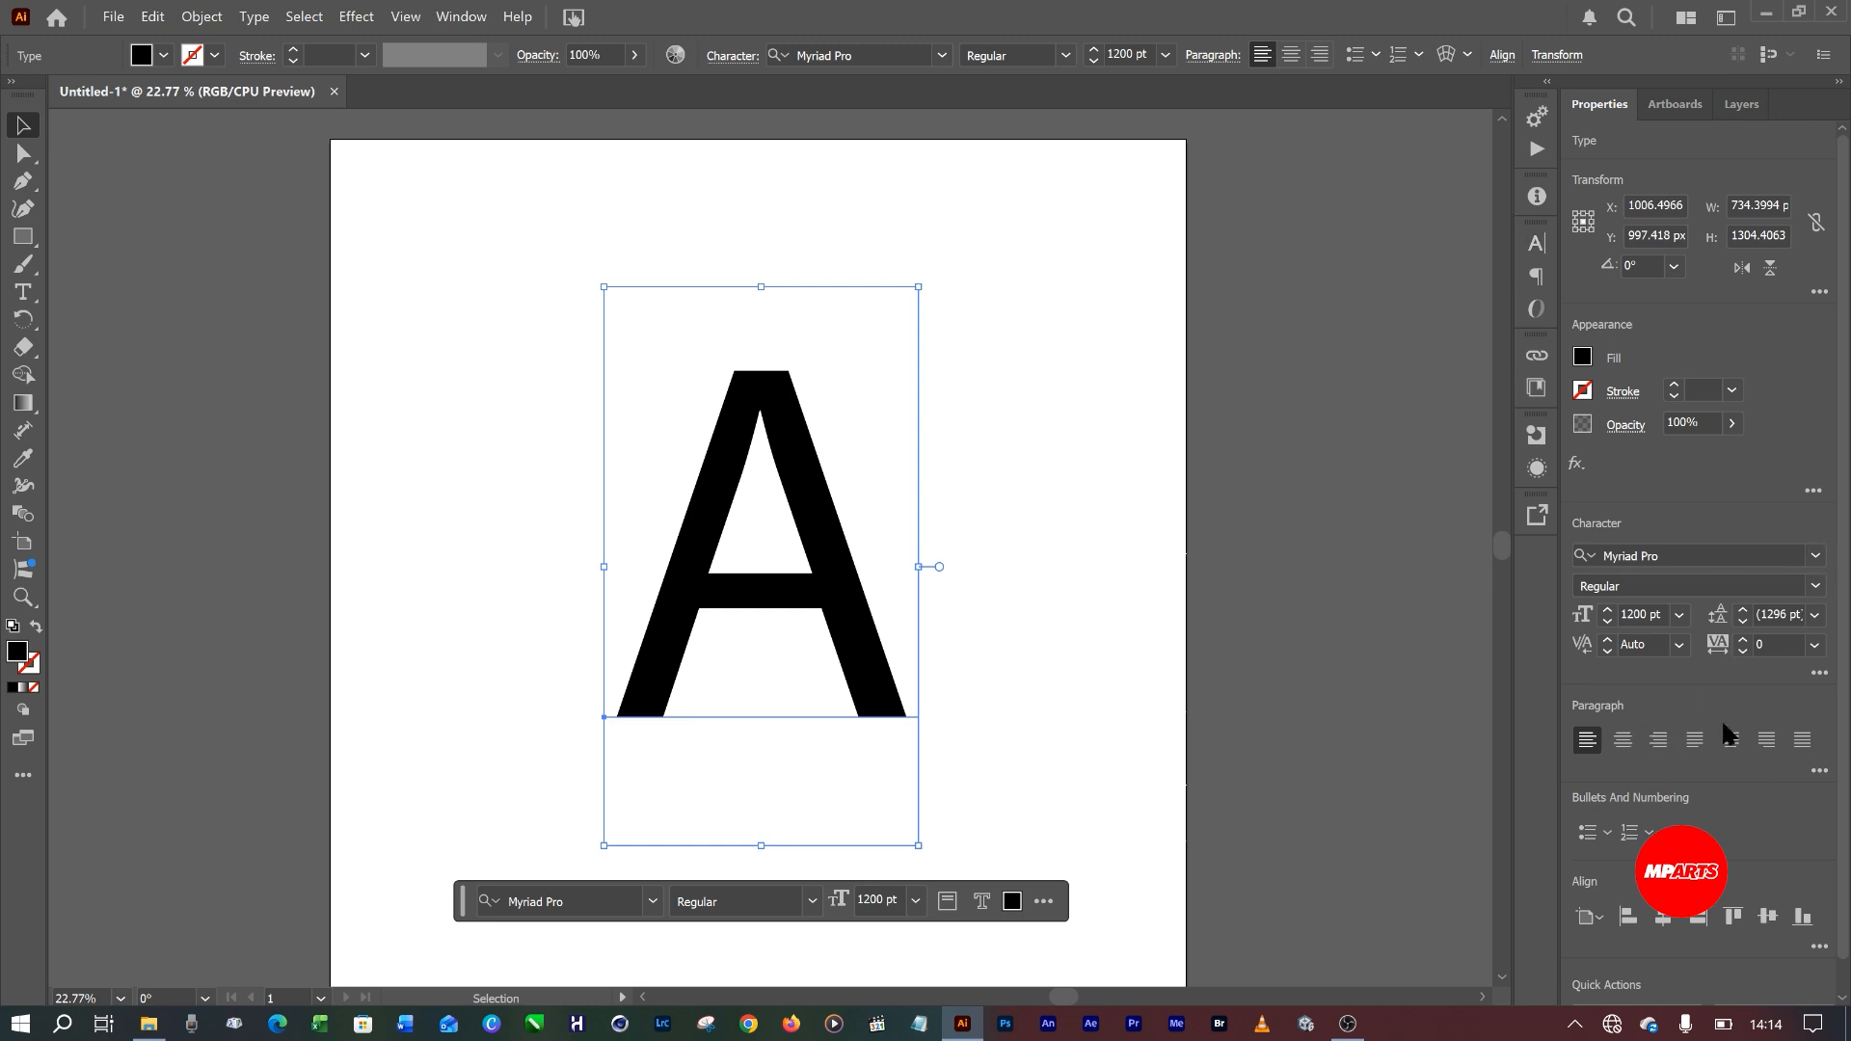
{"action": "left_click", "coordinate": [1624, 740]}
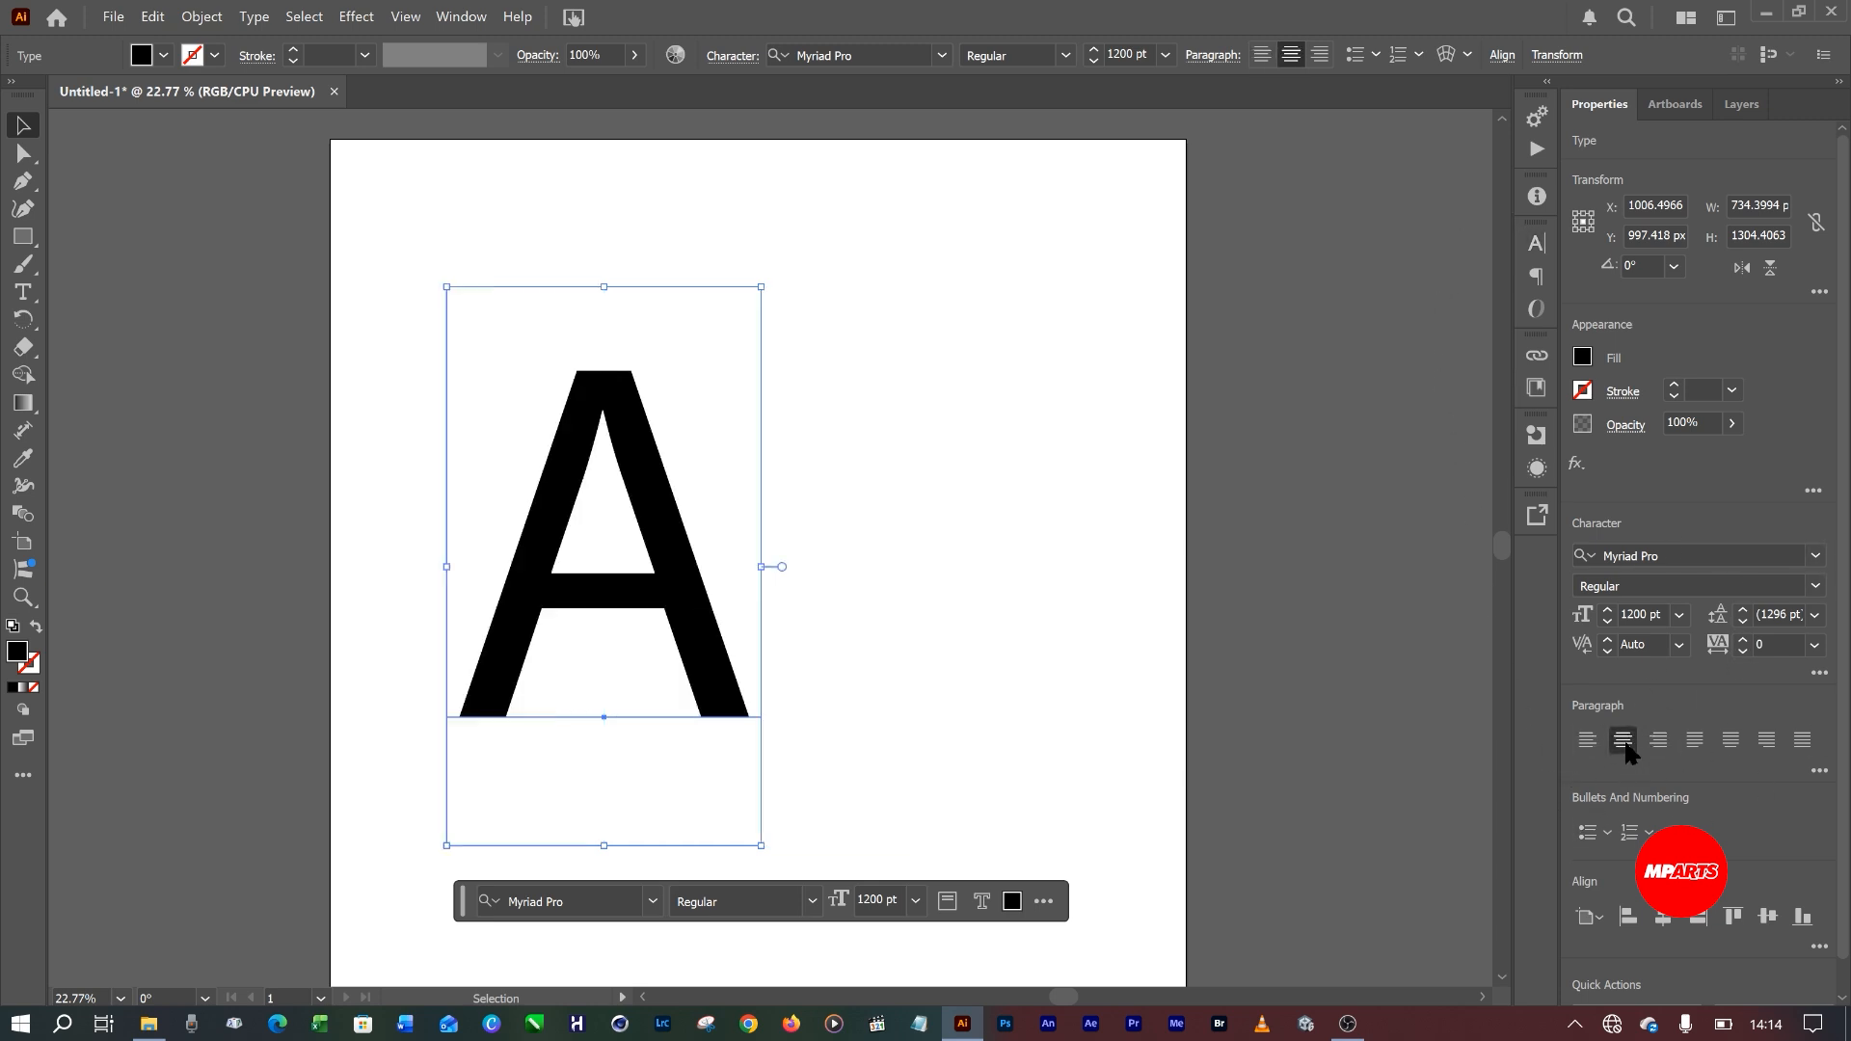
{"action": "left_click", "coordinate": [1665, 917]}
{"action": "left_click", "coordinate": [1768, 919]}
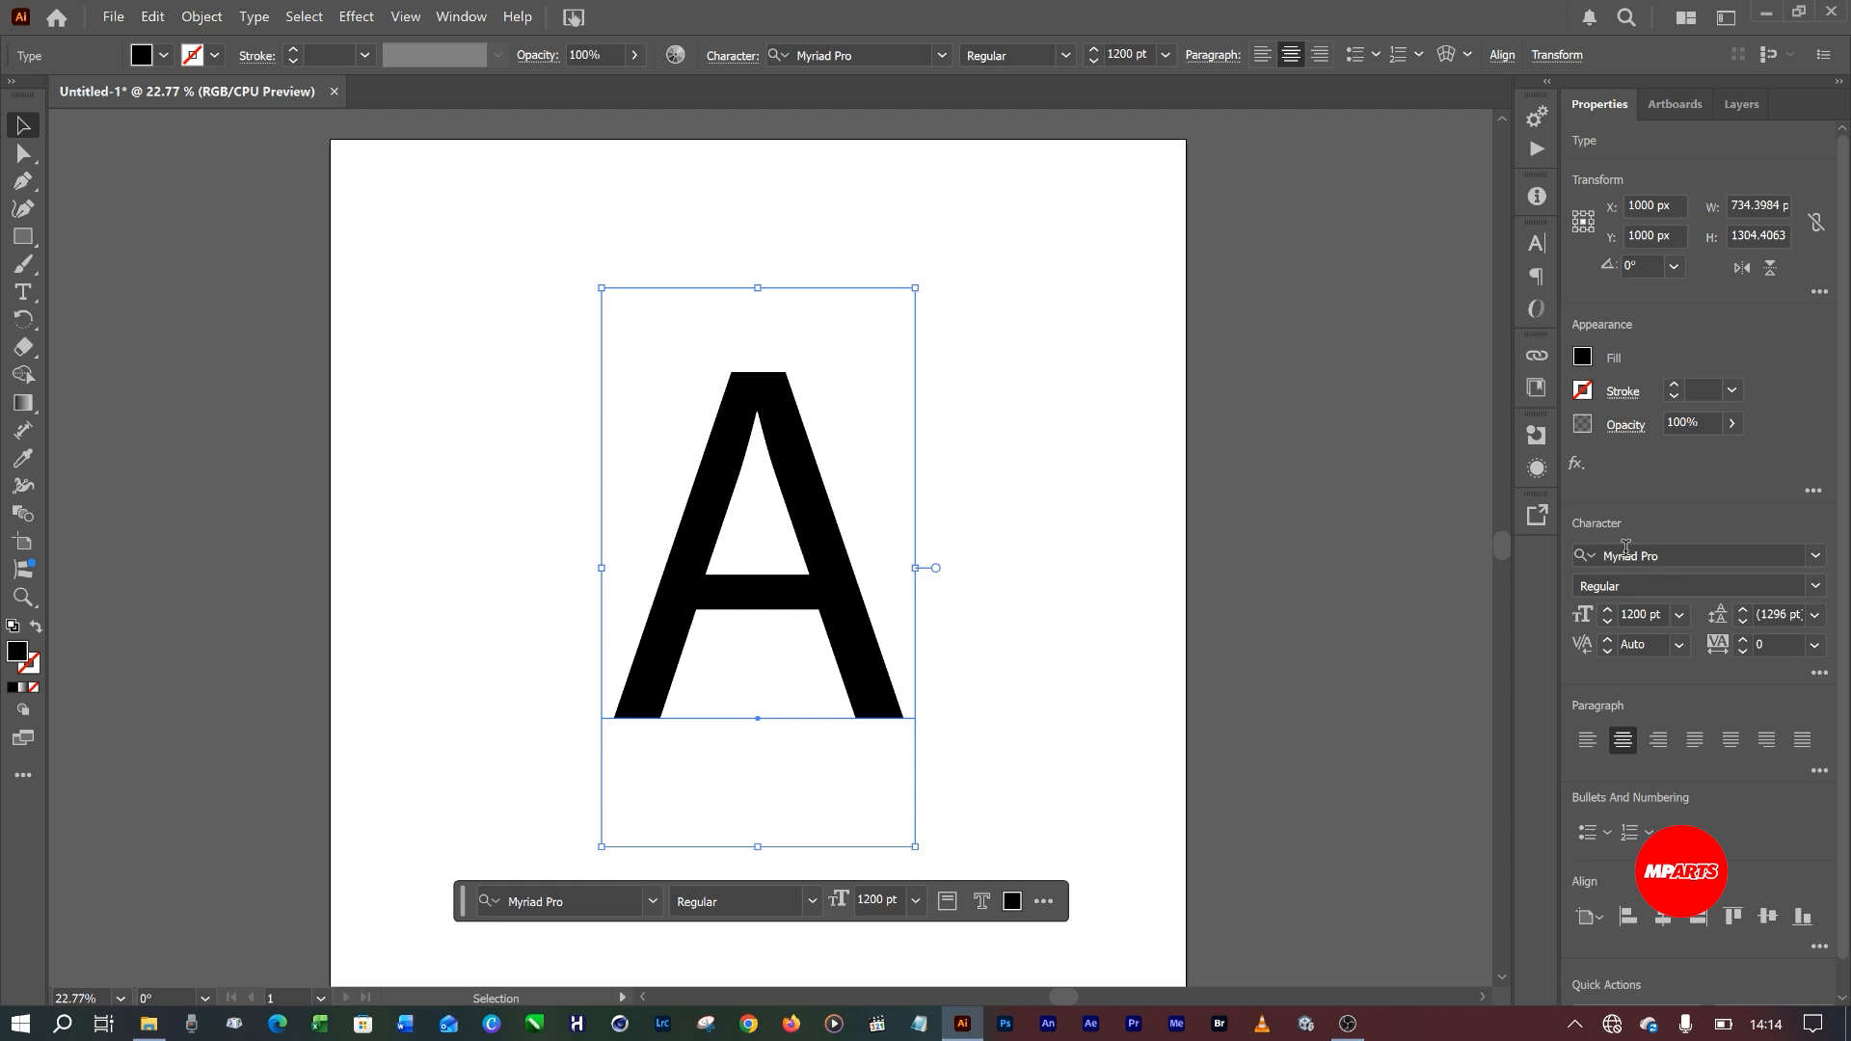
Scroll the font list, previewing fonts on the 1200 pt A, down to University Roman Bold BT.
{"action": "left_click", "coordinate": [1817, 560]}
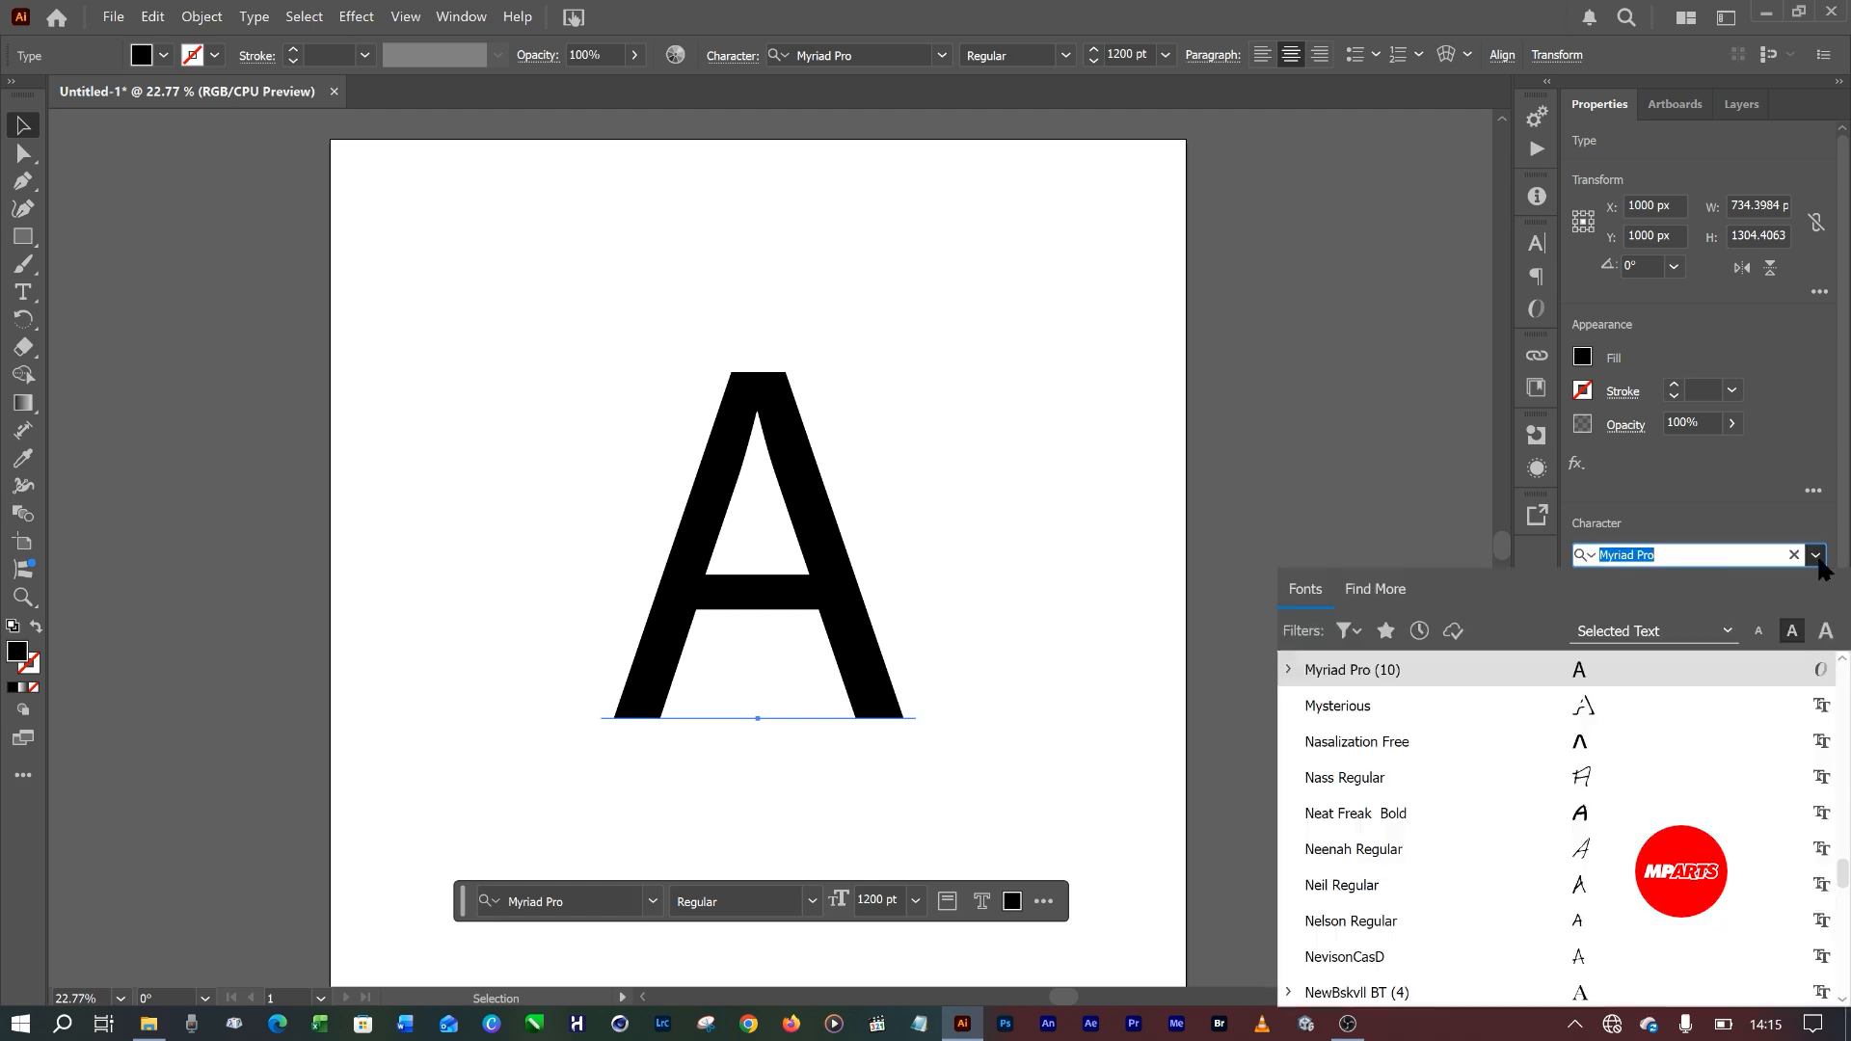
{"action": "scroll", "coordinate": [1705, 684], "scroll_direction": "down", "scroll_amount": 8}
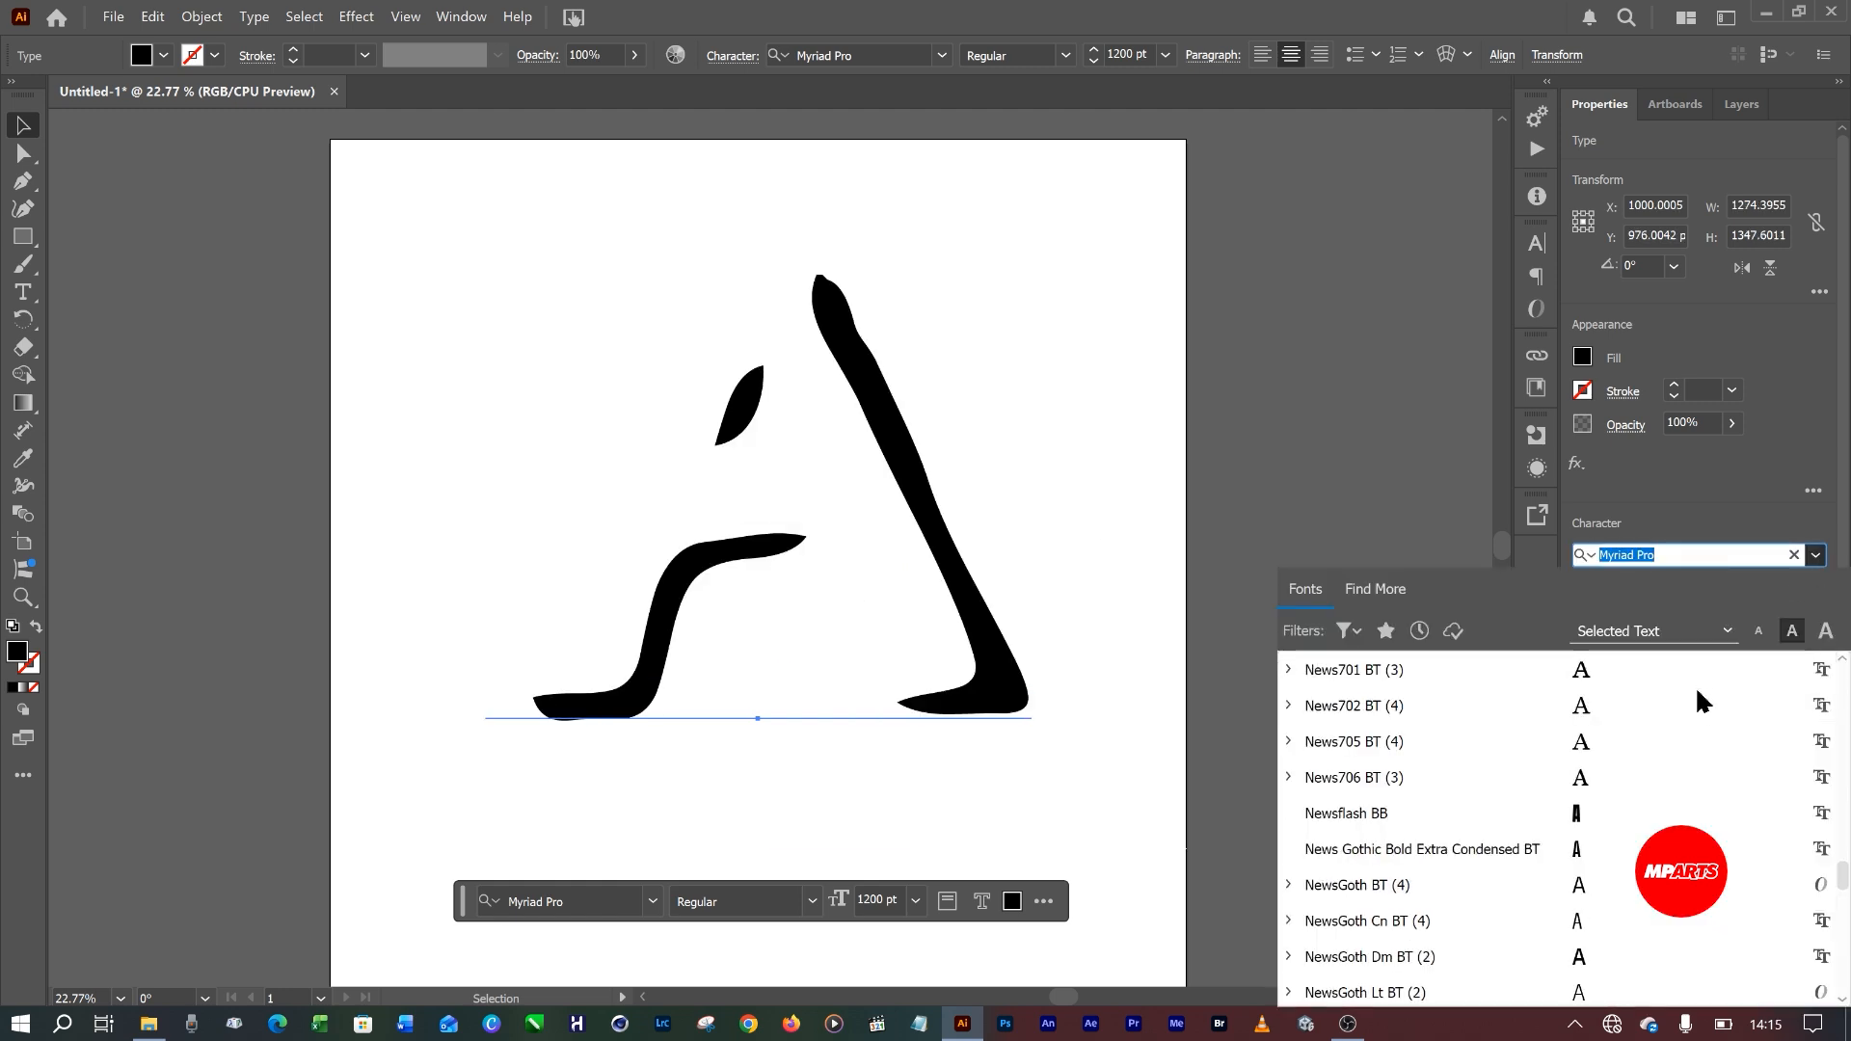
{"action": "scroll", "coordinate": [1576, 776], "scroll_direction": "down", "scroll_amount": 8}
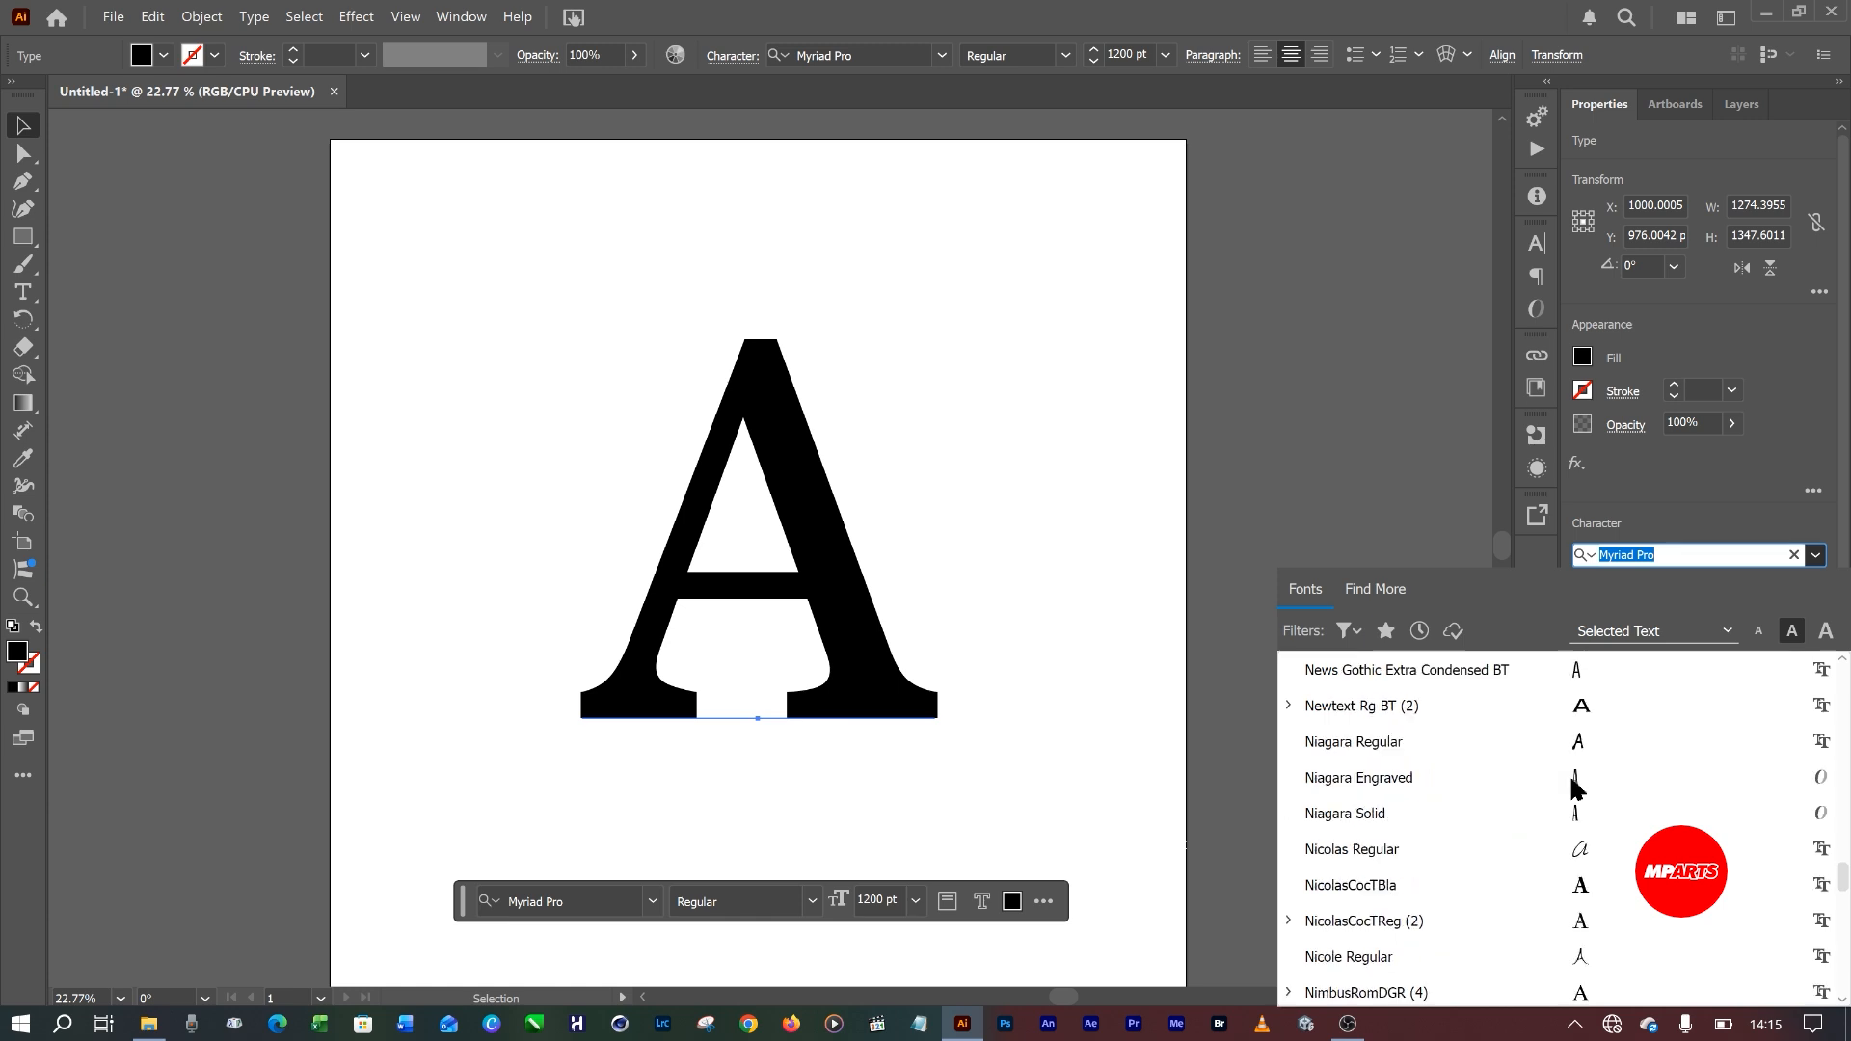
{"action": "scroll", "coordinate": [1581, 776], "scroll_direction": "down", "scroll_amount": 4}
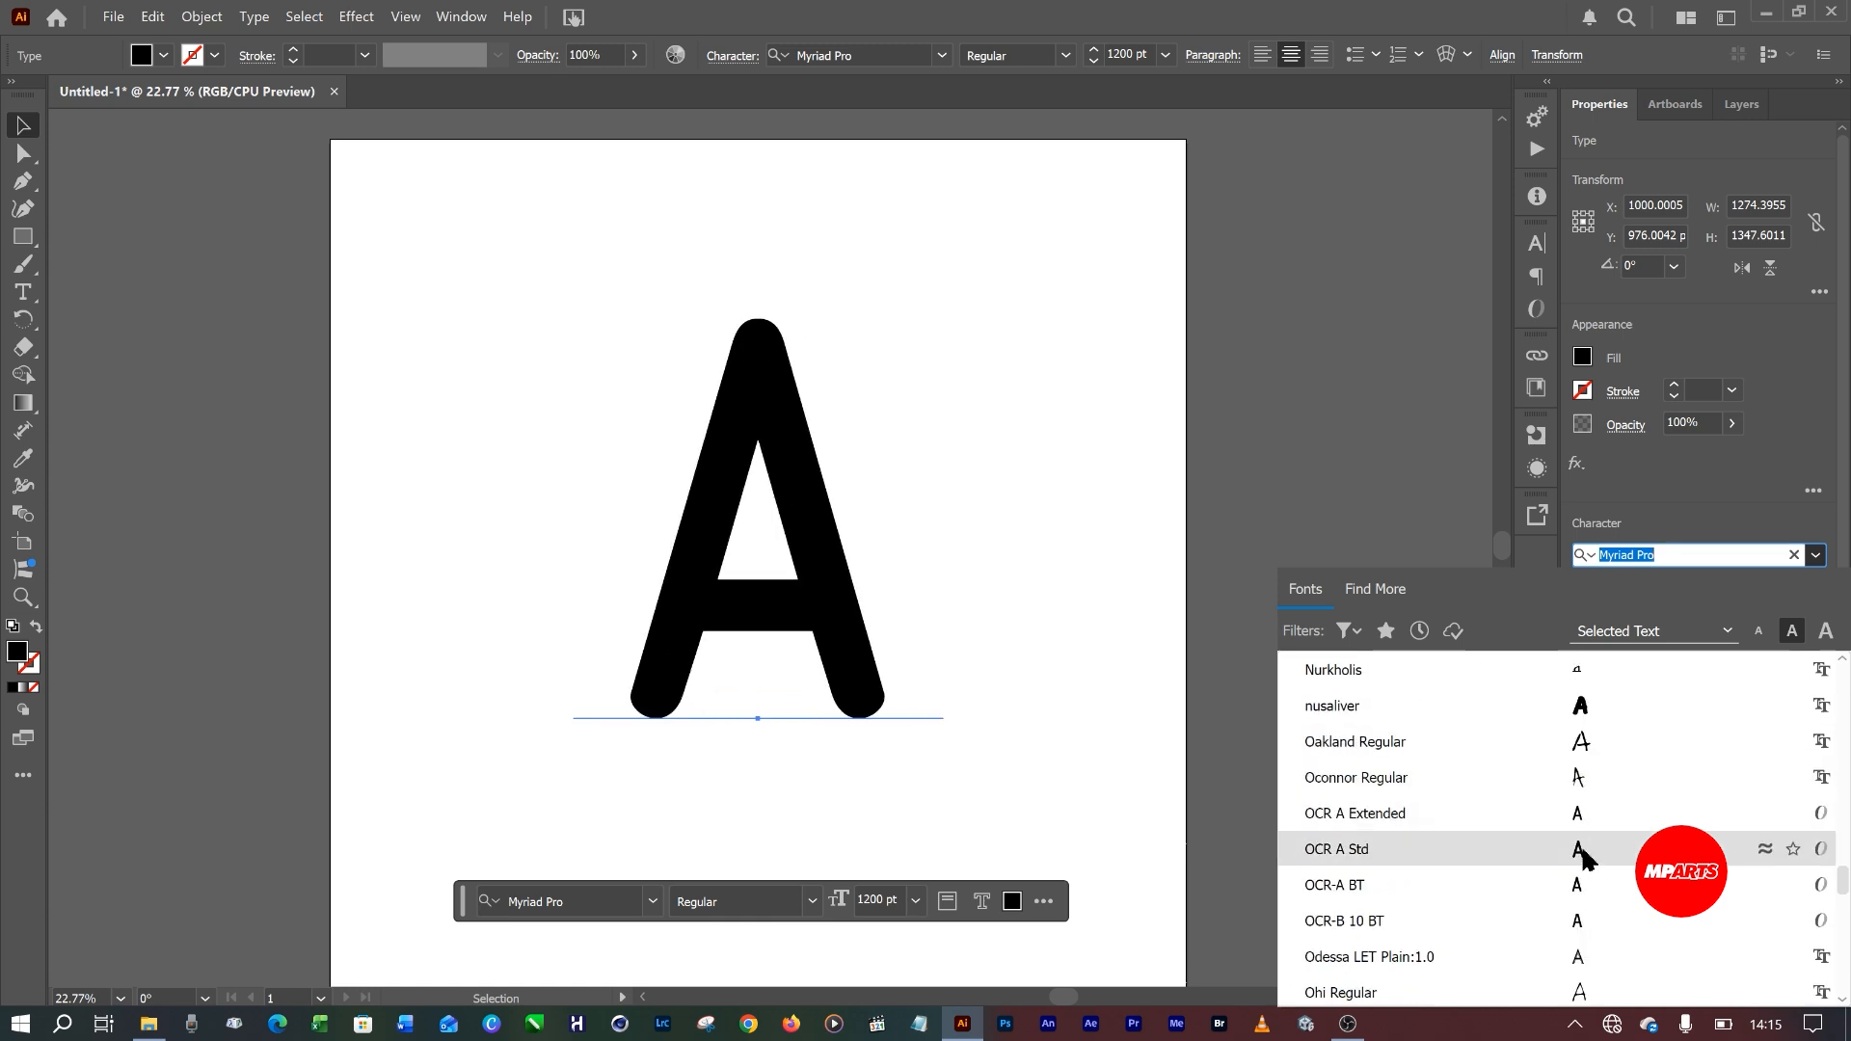
{"action": "scroll", "coordinate": [1581, 894], "scroll_direction": "down", "scroll_amount": 4}
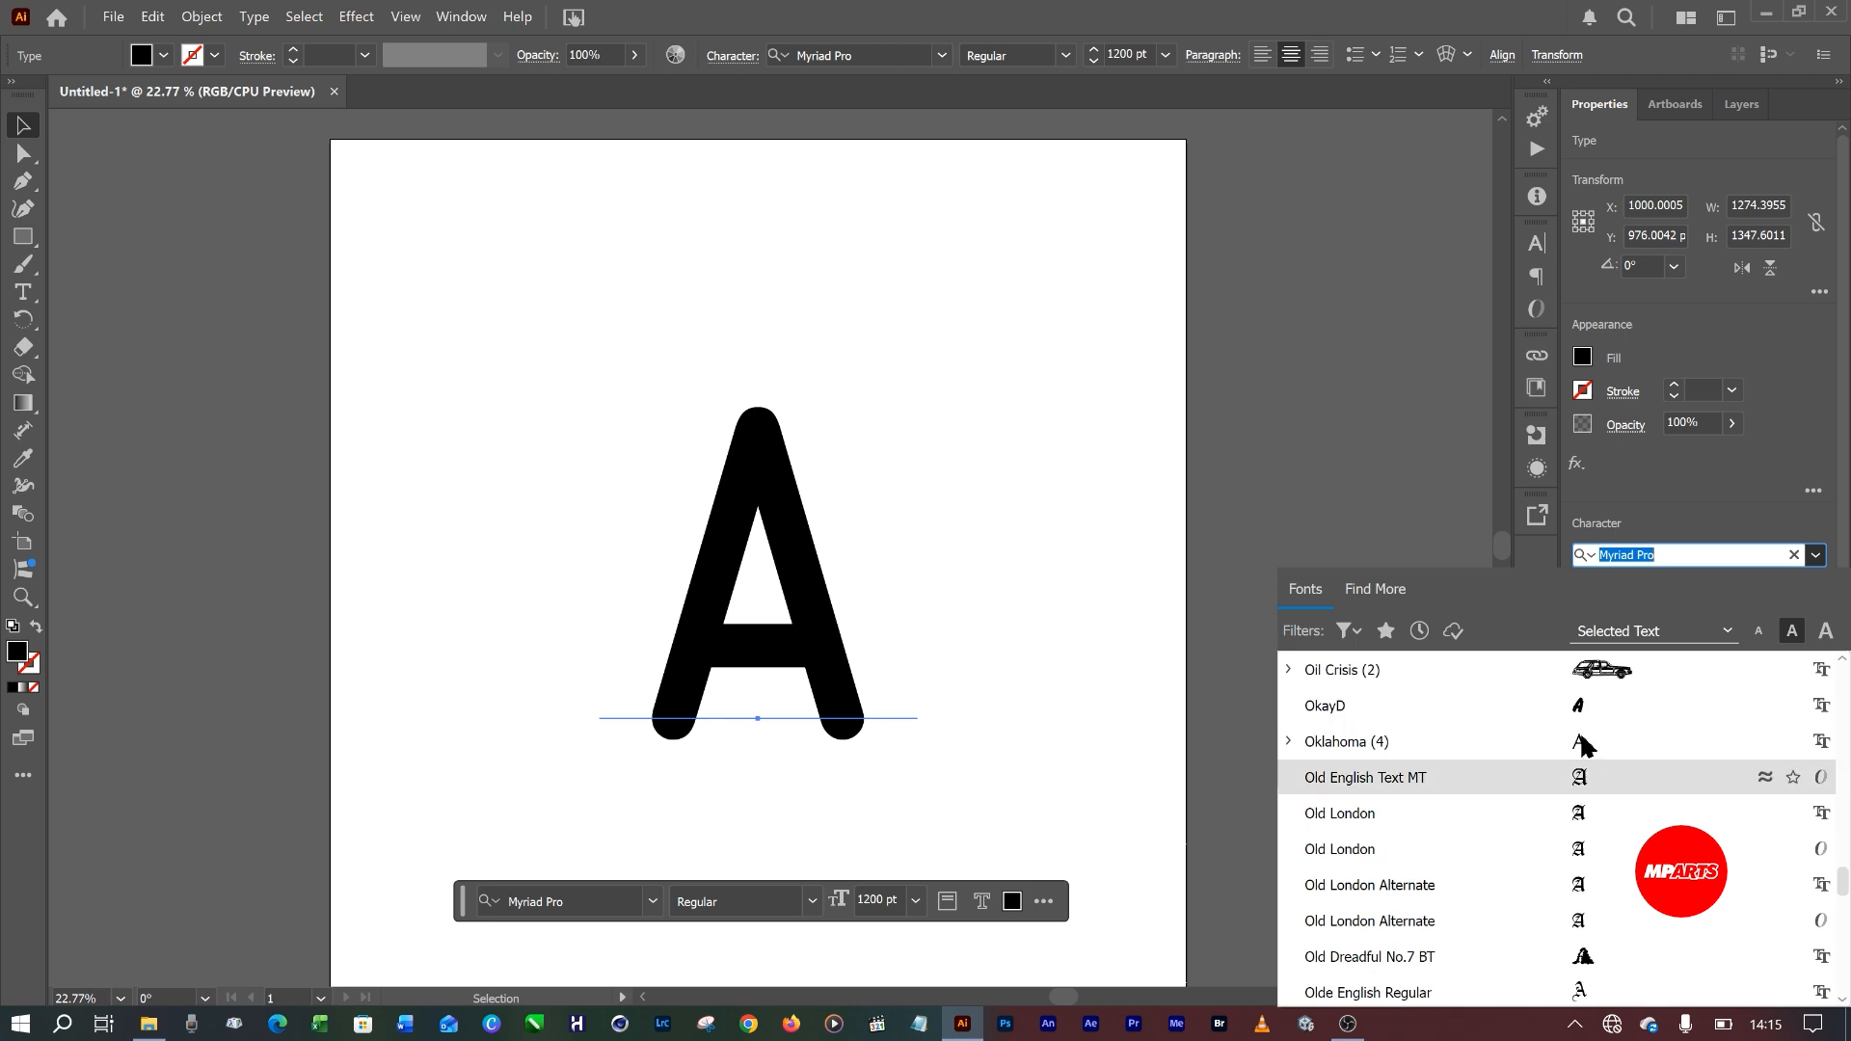
{"action": "scroll", "coordinate": [1577, 761], "scroll_direction": "down", "scroll_amount": 4}
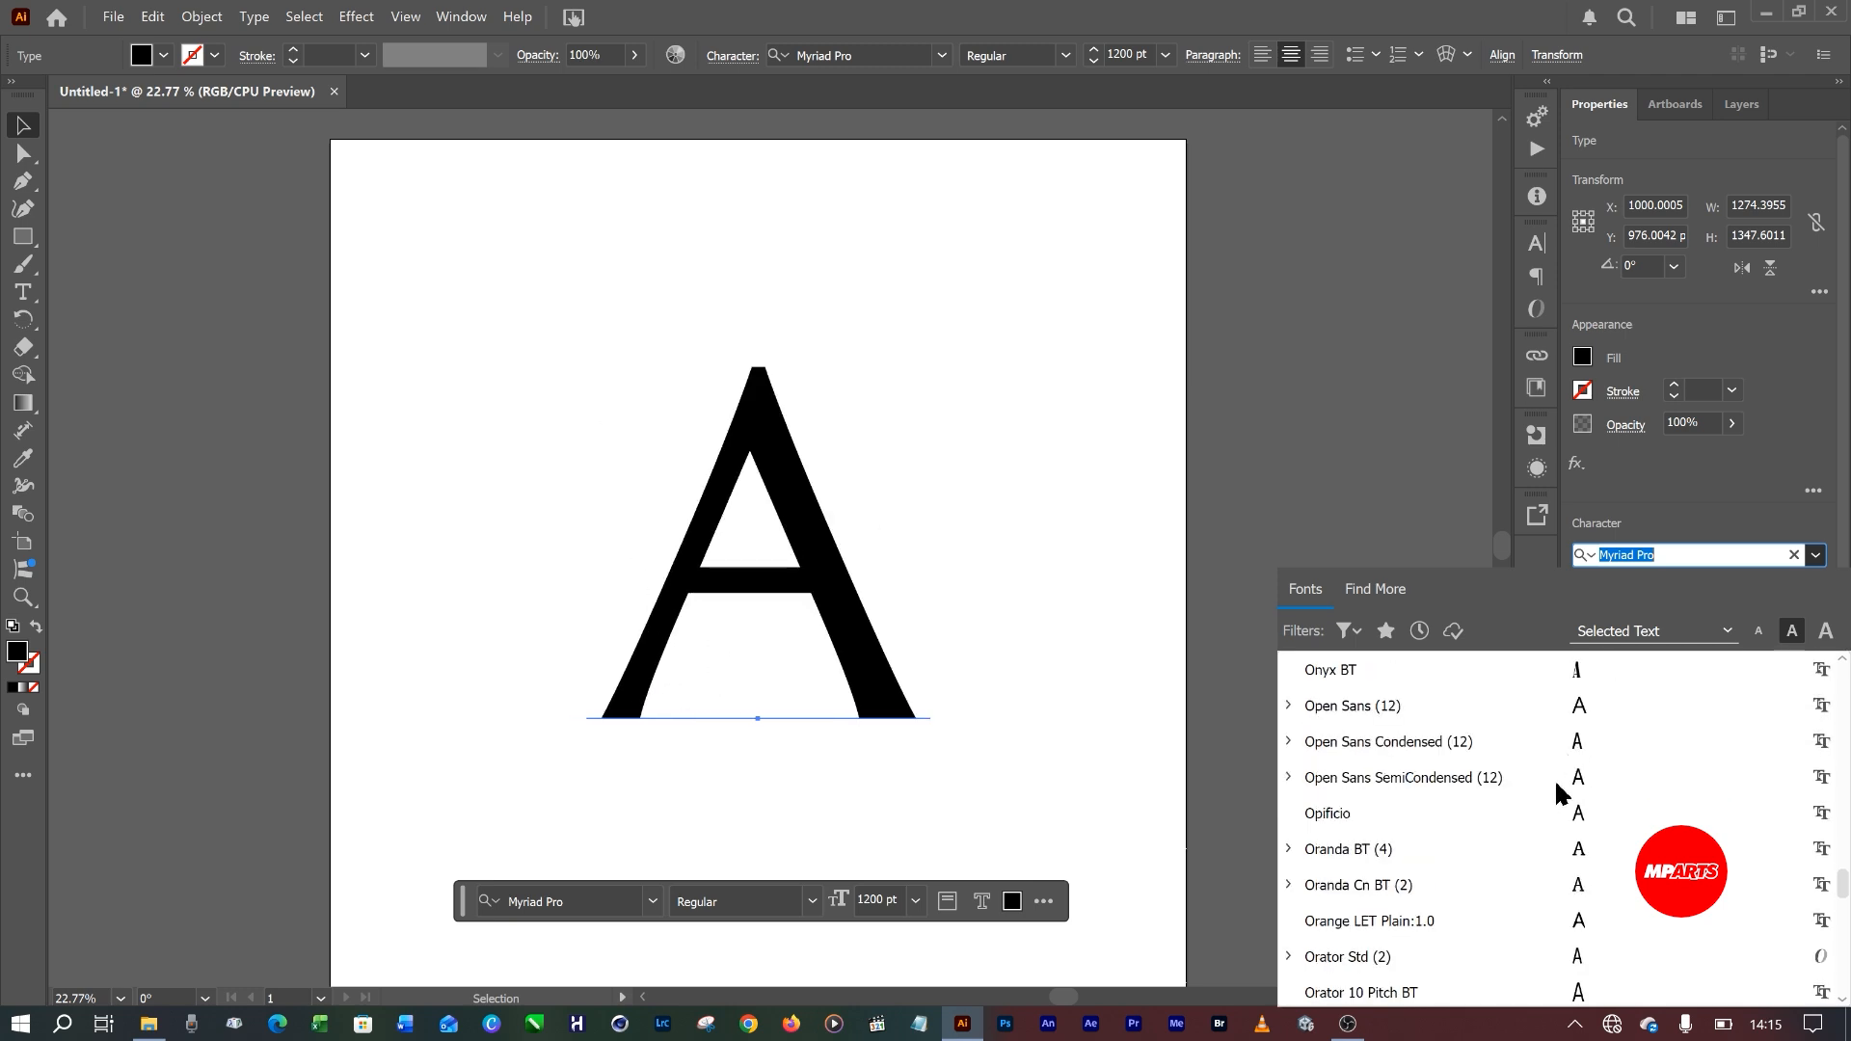
{"action": "scroll", "coordinate": [1578, 777], "scroll_direction": "down", "scroll_amount": 4}
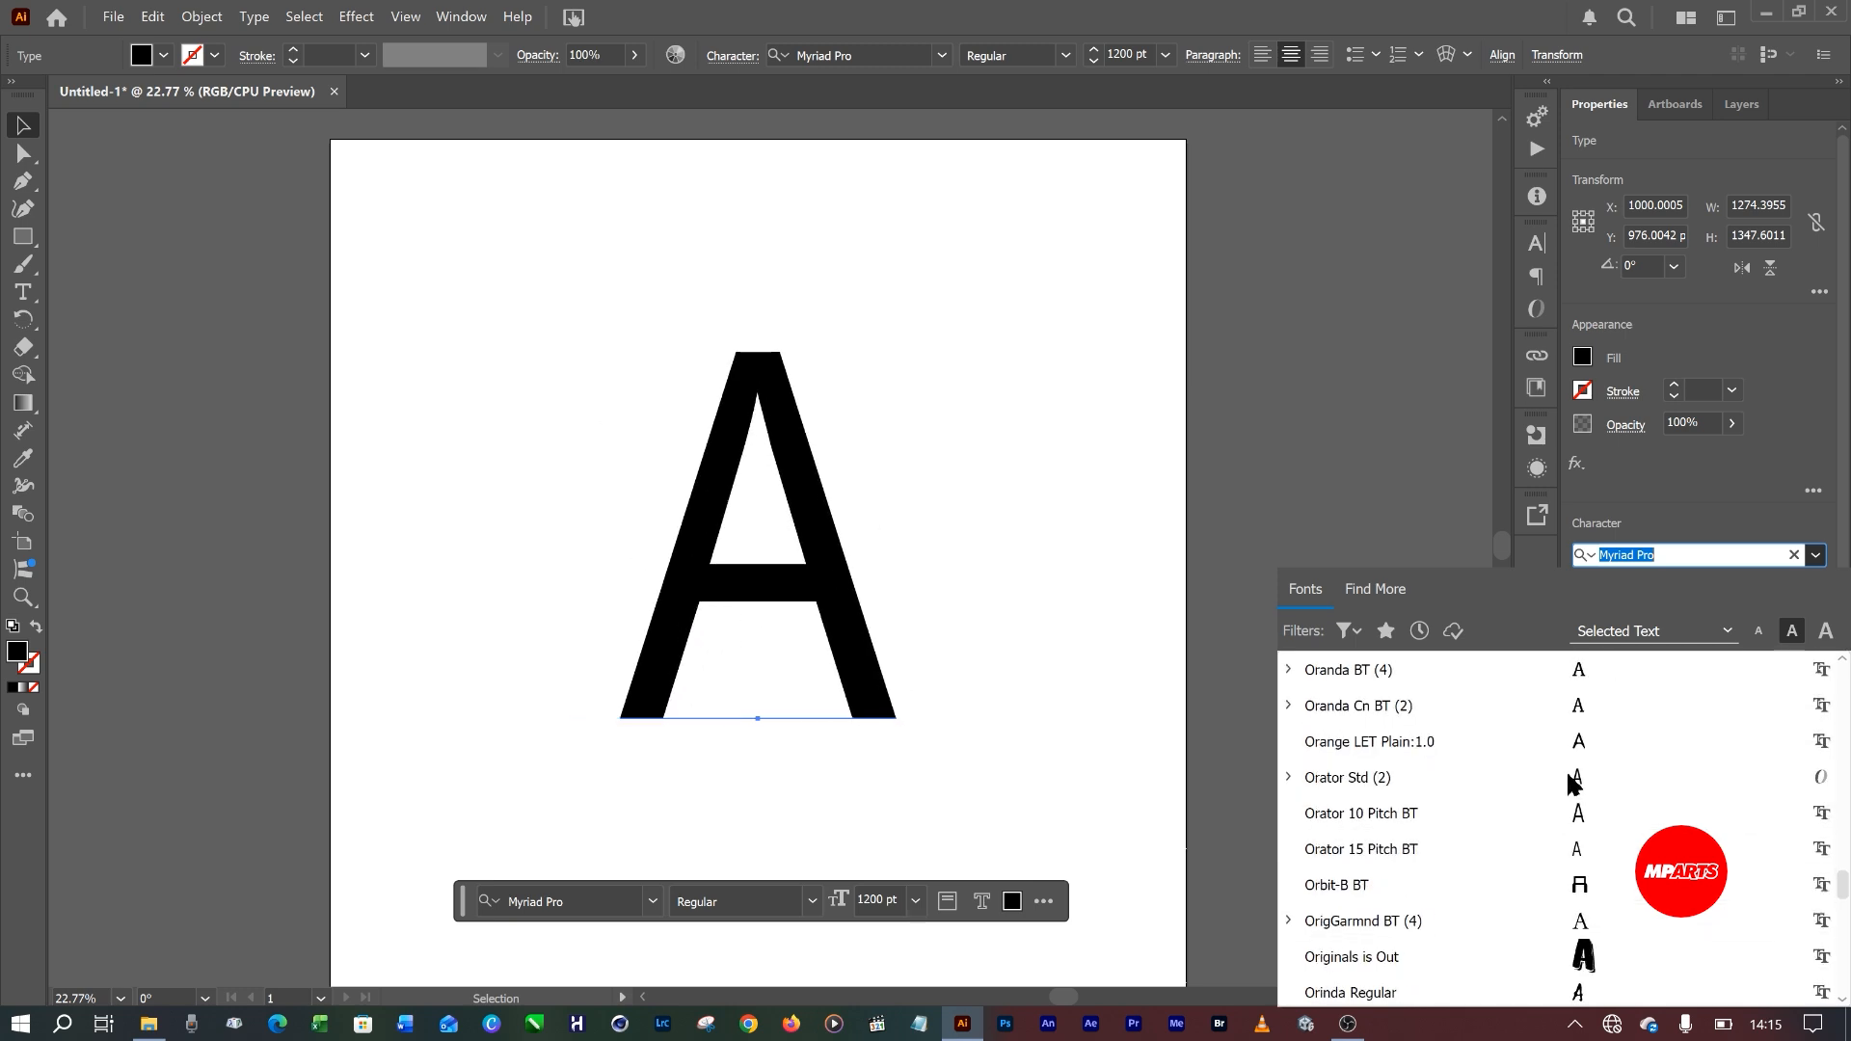
{"action": "scroll", "coordinate": [1586, 873], "scroll_direction": "down", "scroll_amount": 8}
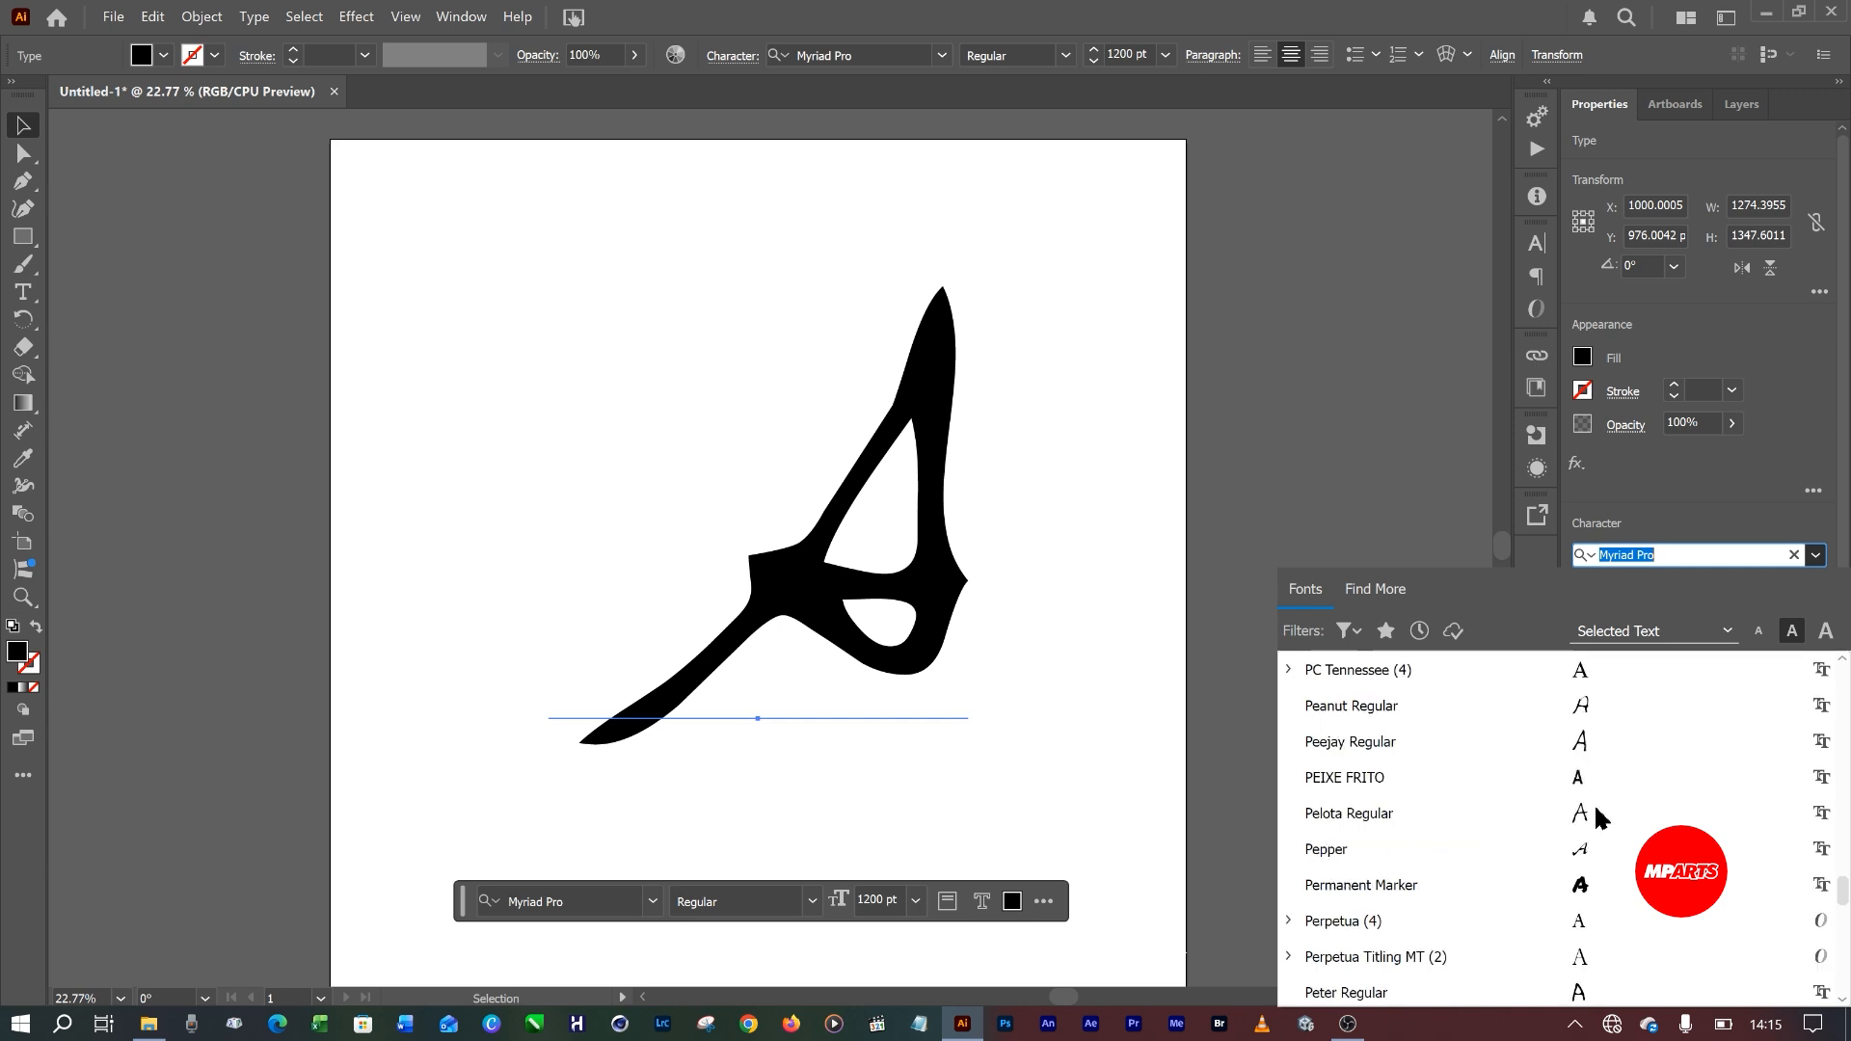
{"action": "scroll", "coordinate": [1569, 777], "scroll_direction": "down", "scroll_amount": 10}
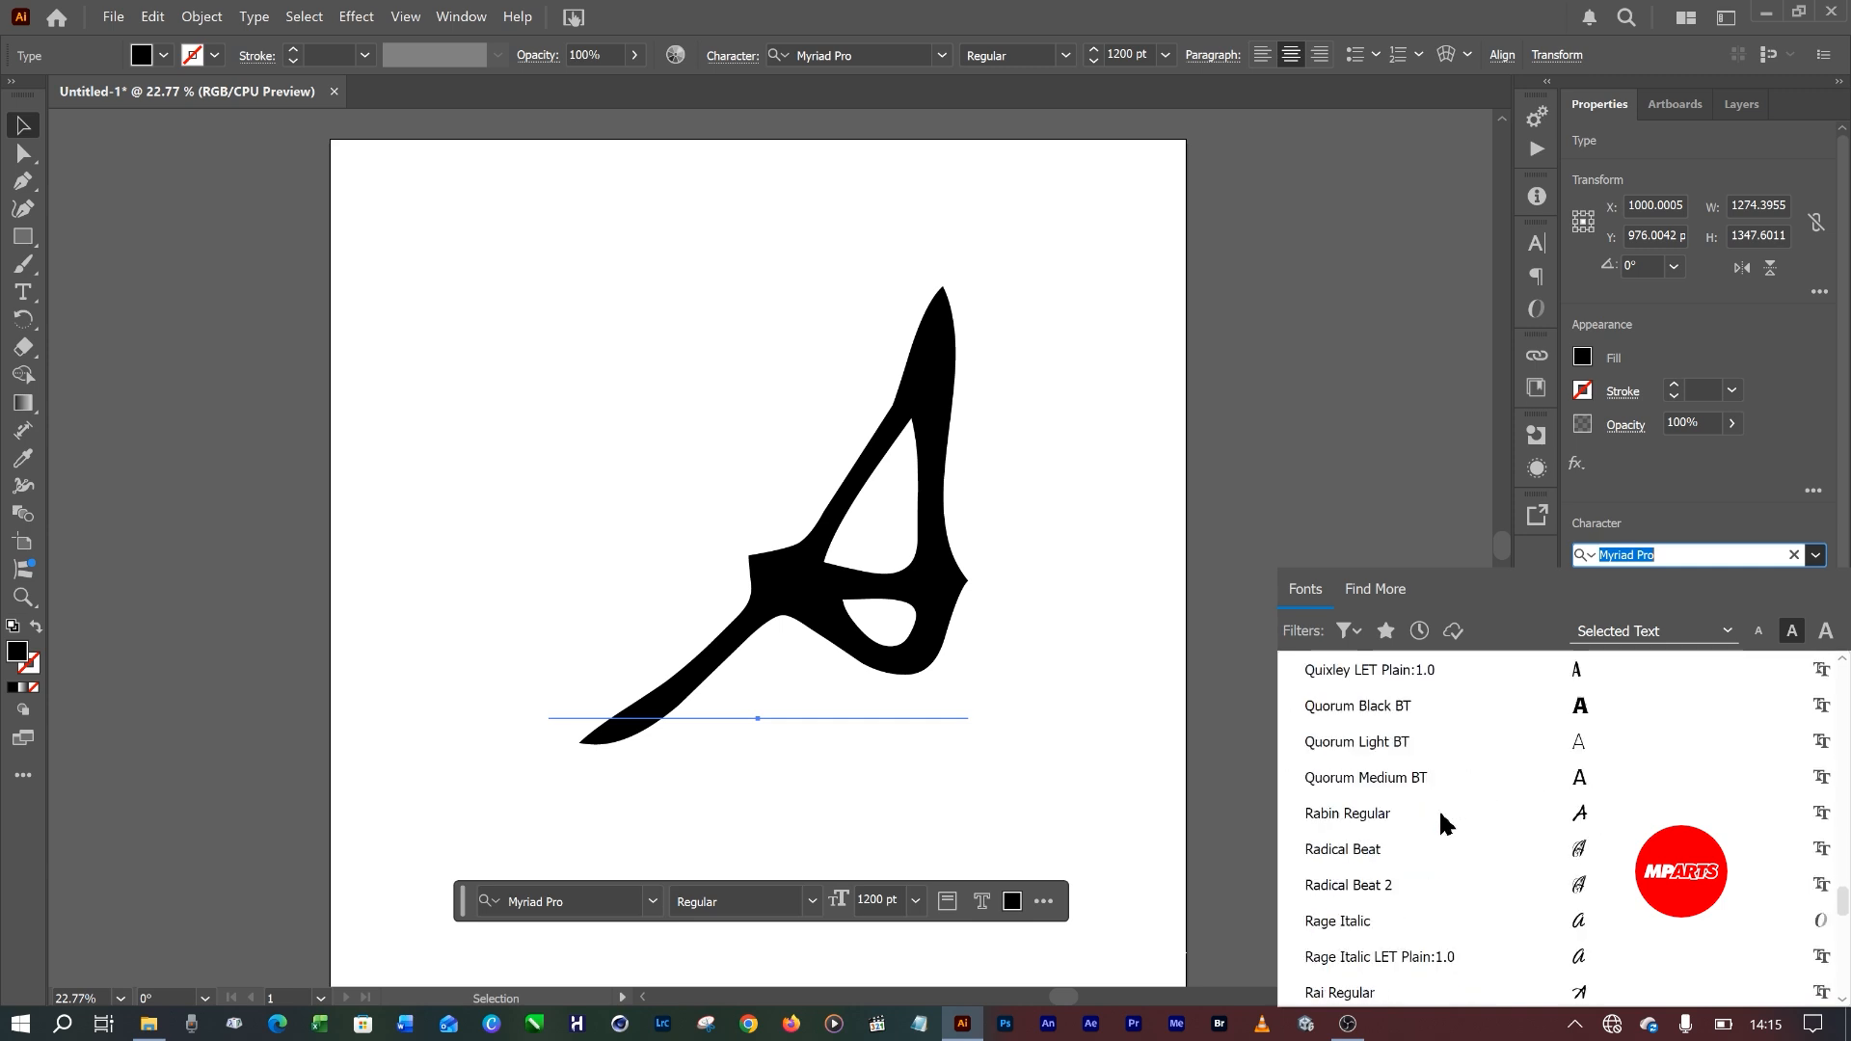
{"action": "scroll", "coordinate": [1404, 818], "scroll_direction": "down", "scroll_amount": 7}
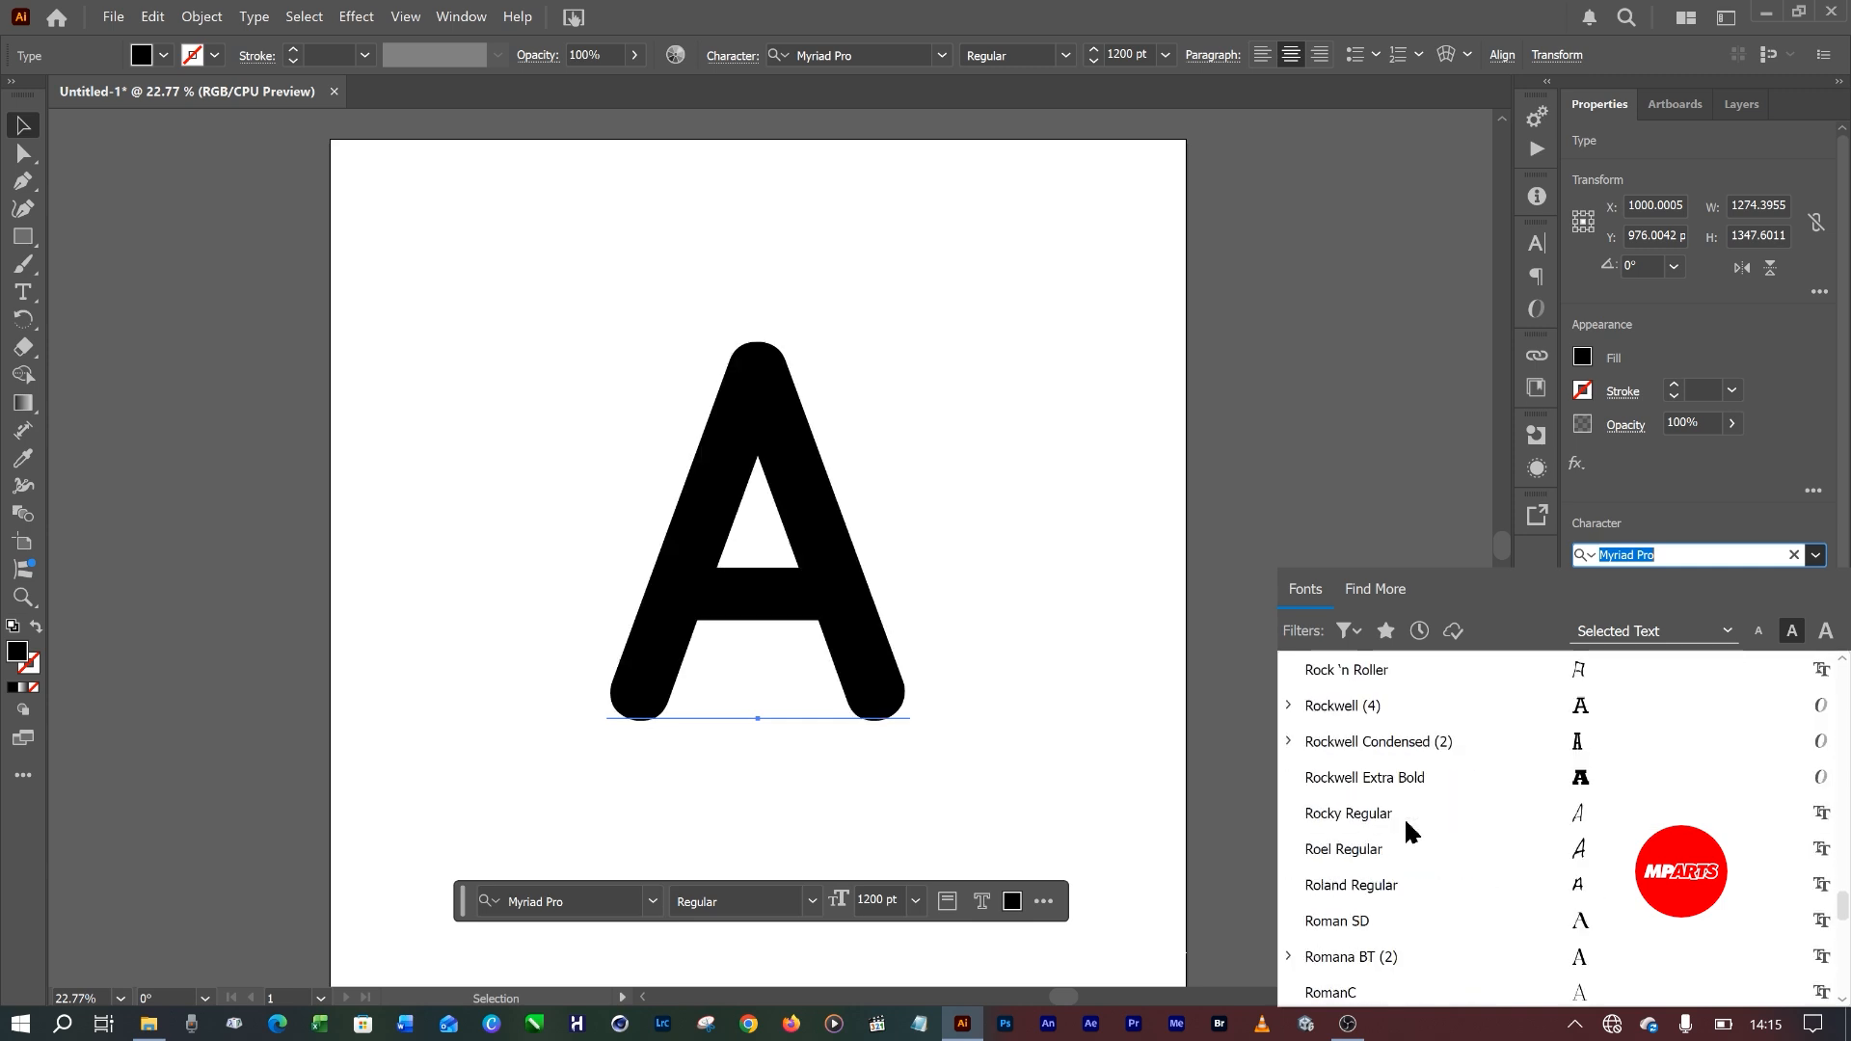
{"action": "scroll", "coordinate": [1379, 818], "scroll_direction": "down", "scroll_amount": 4}
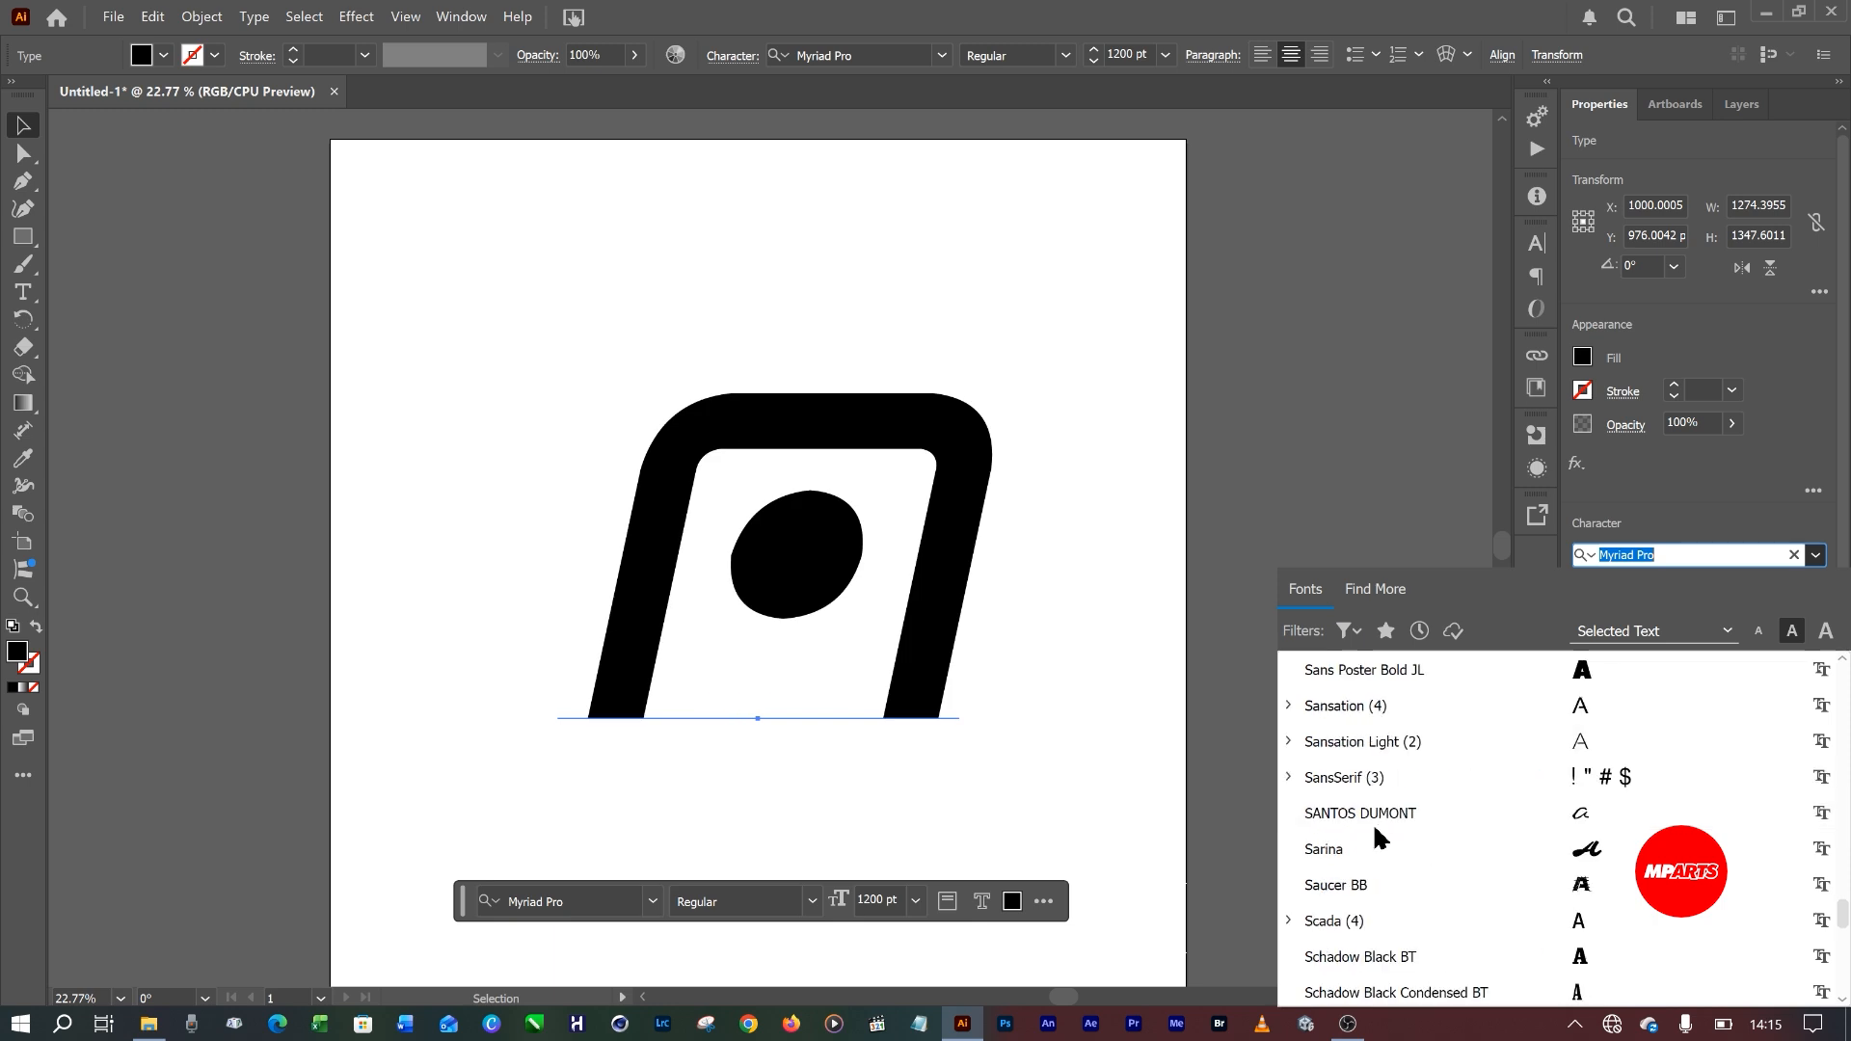
{"action": "scroll", "coordinate": [1364, 742], "scroll_direction": "down", "scroll_amount": 8}
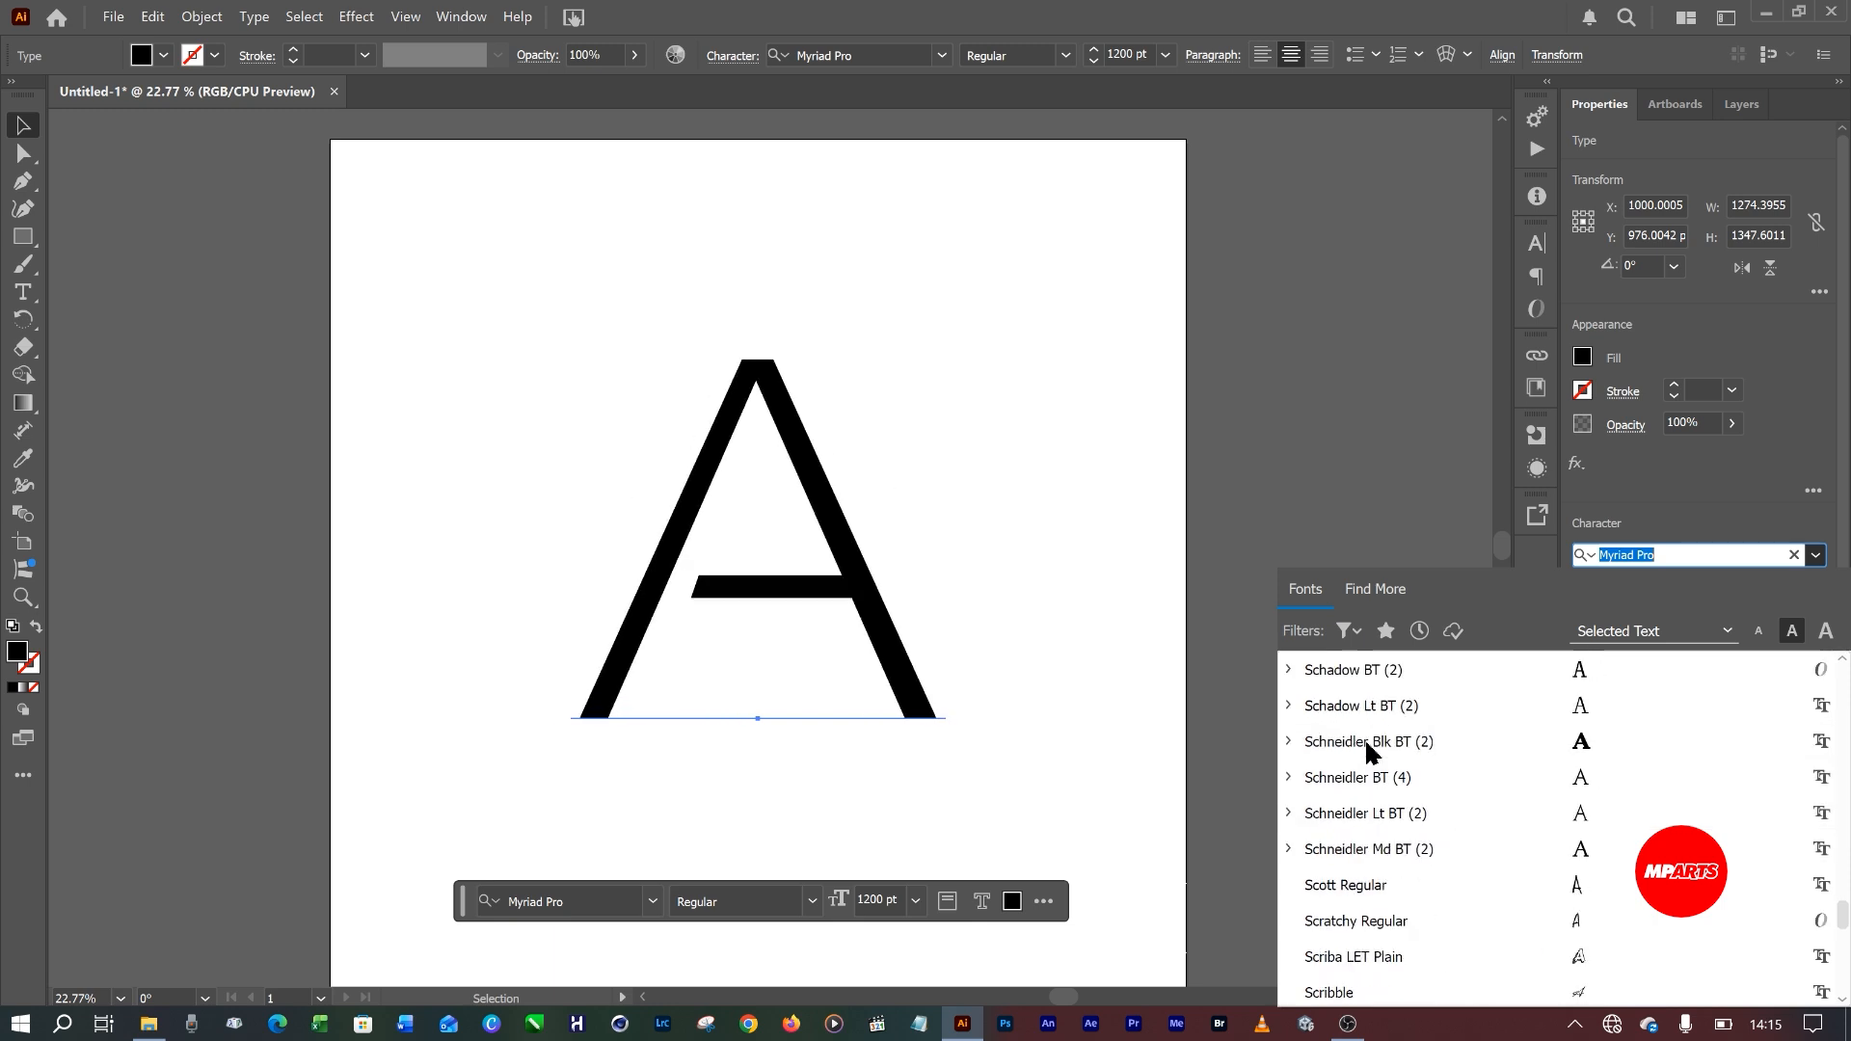
{"action": "scroll", "coordinate": [1368, 827], "scroll_direction": "down", "scroll_amount": 4}
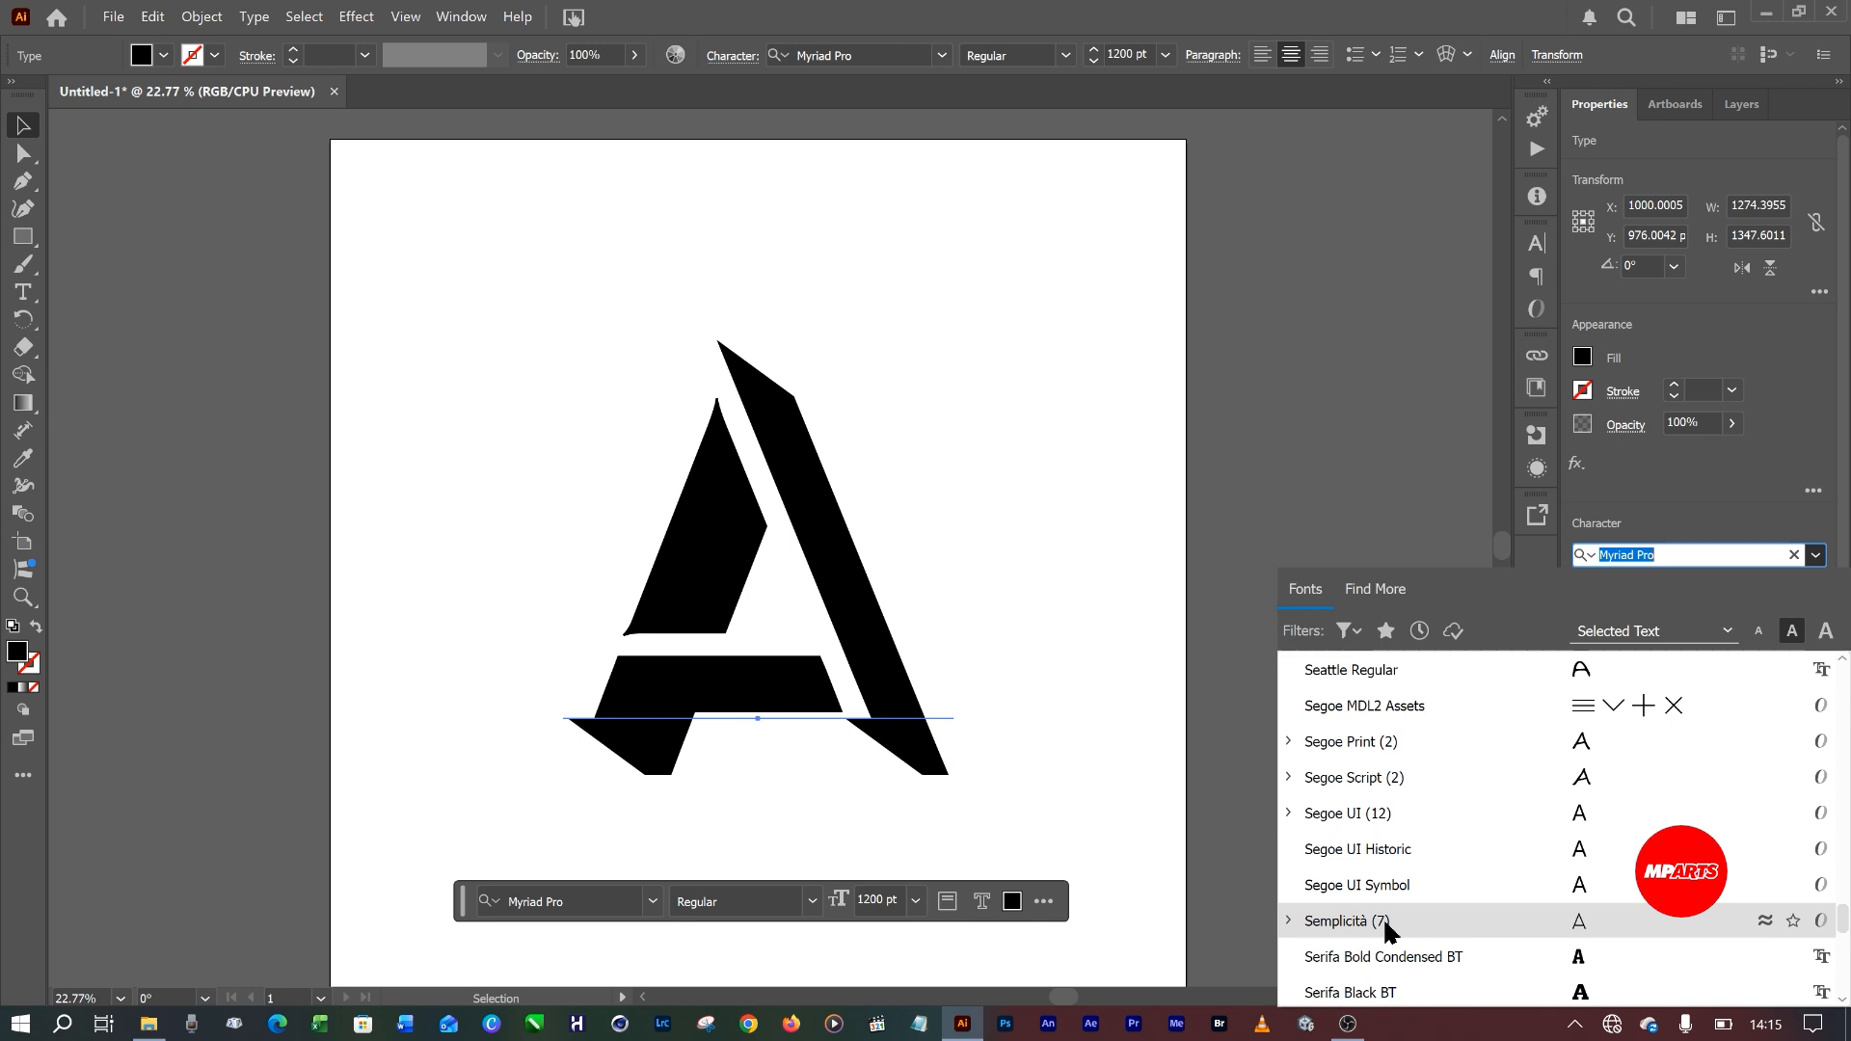
{"action": "scroll", "coordinate": [1388, 918], "scroll_direction": "down", "scroll_amount": 4}
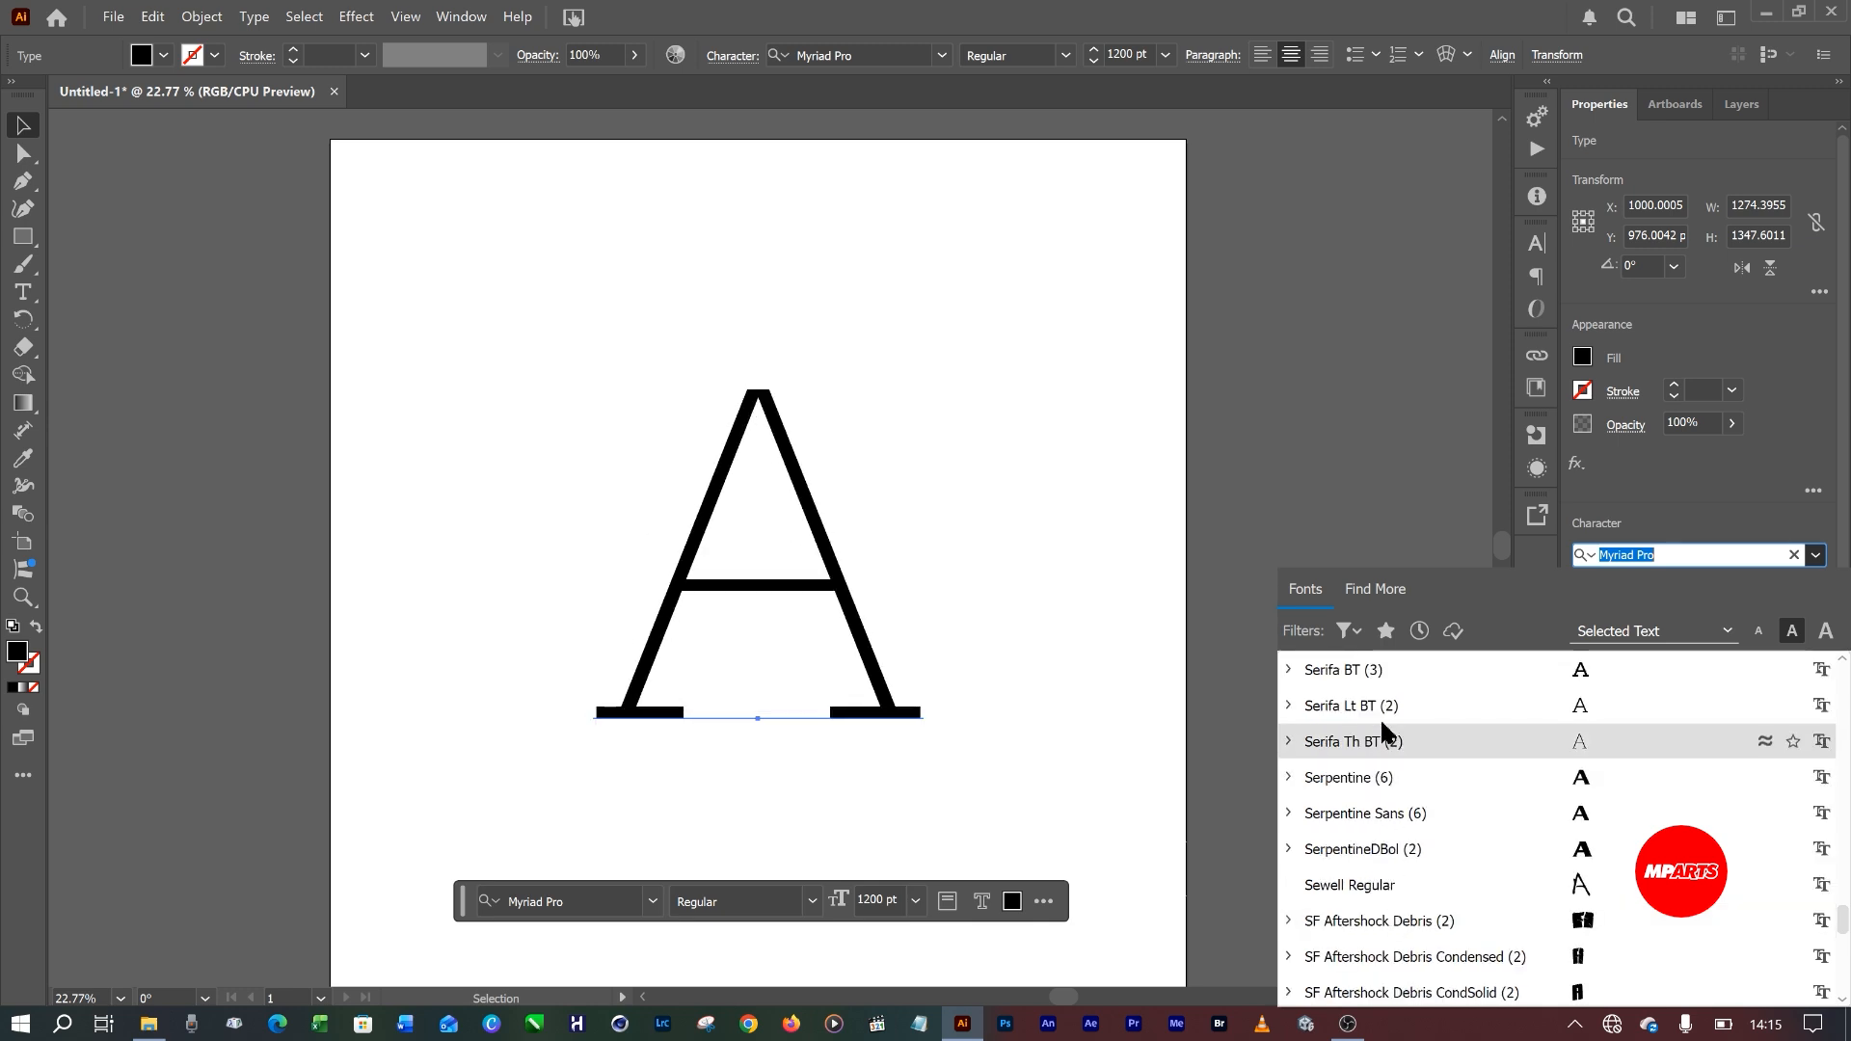
{"action": "scroll", "coordinate": [1371, 819], "scroll_direction": "down", "scroll_amount": 8}
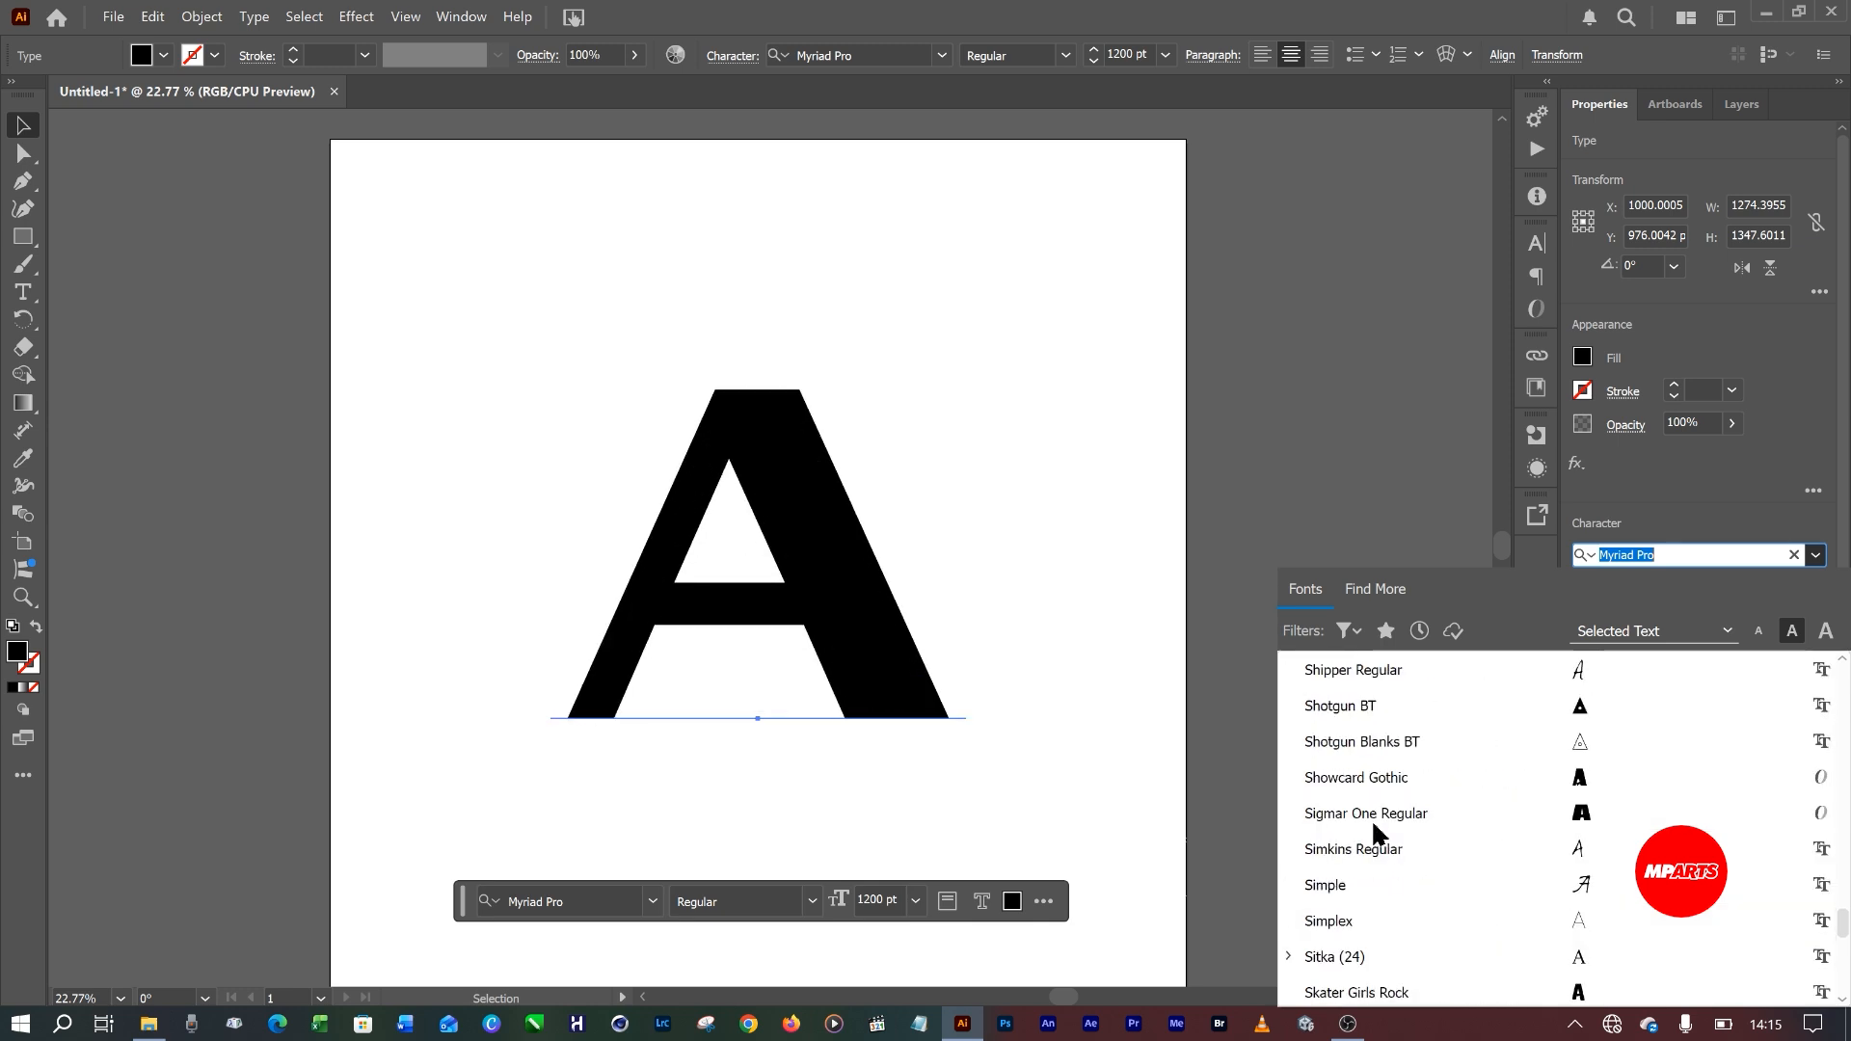
{"action": "scroll", "coordinate": [1371, 818], "scroll_direction": "down", "scroll_amount": 5}
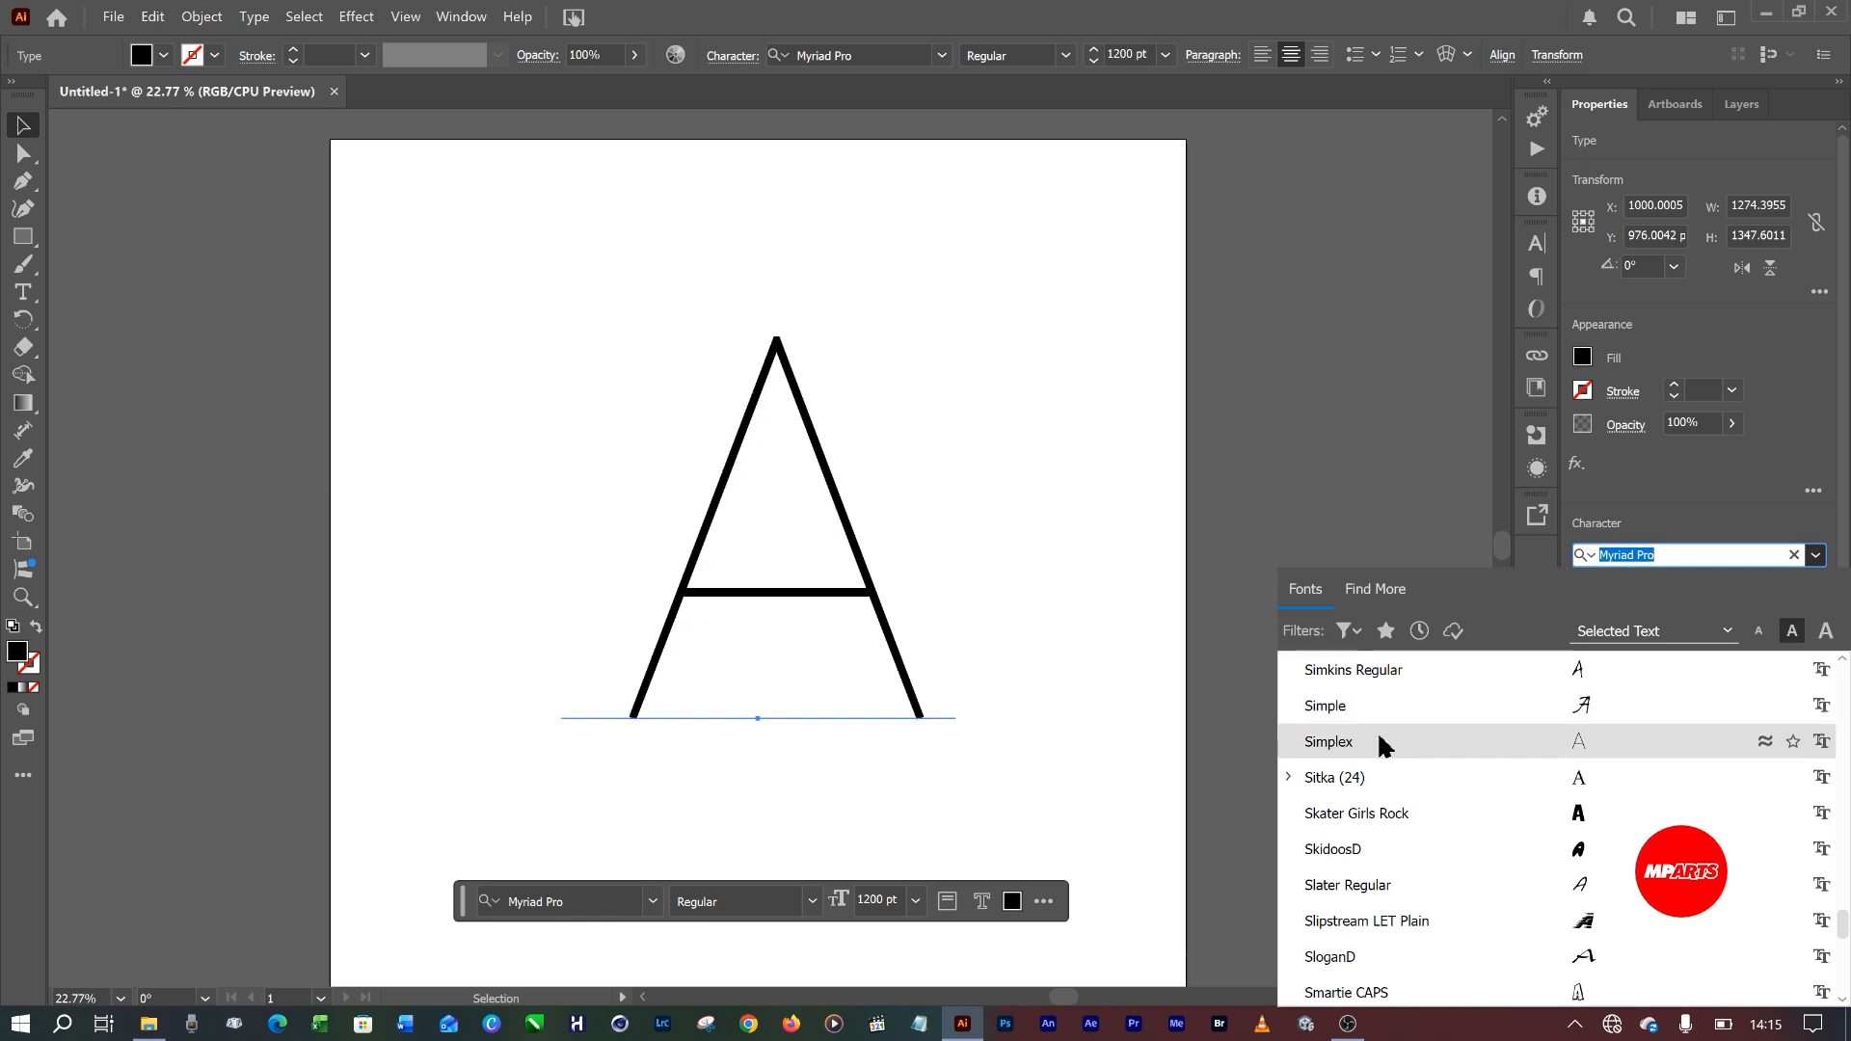
{"action": "scroll", "coordinate": [1377, 731], "scroll_direction": "down", "scroll_amount": 8}
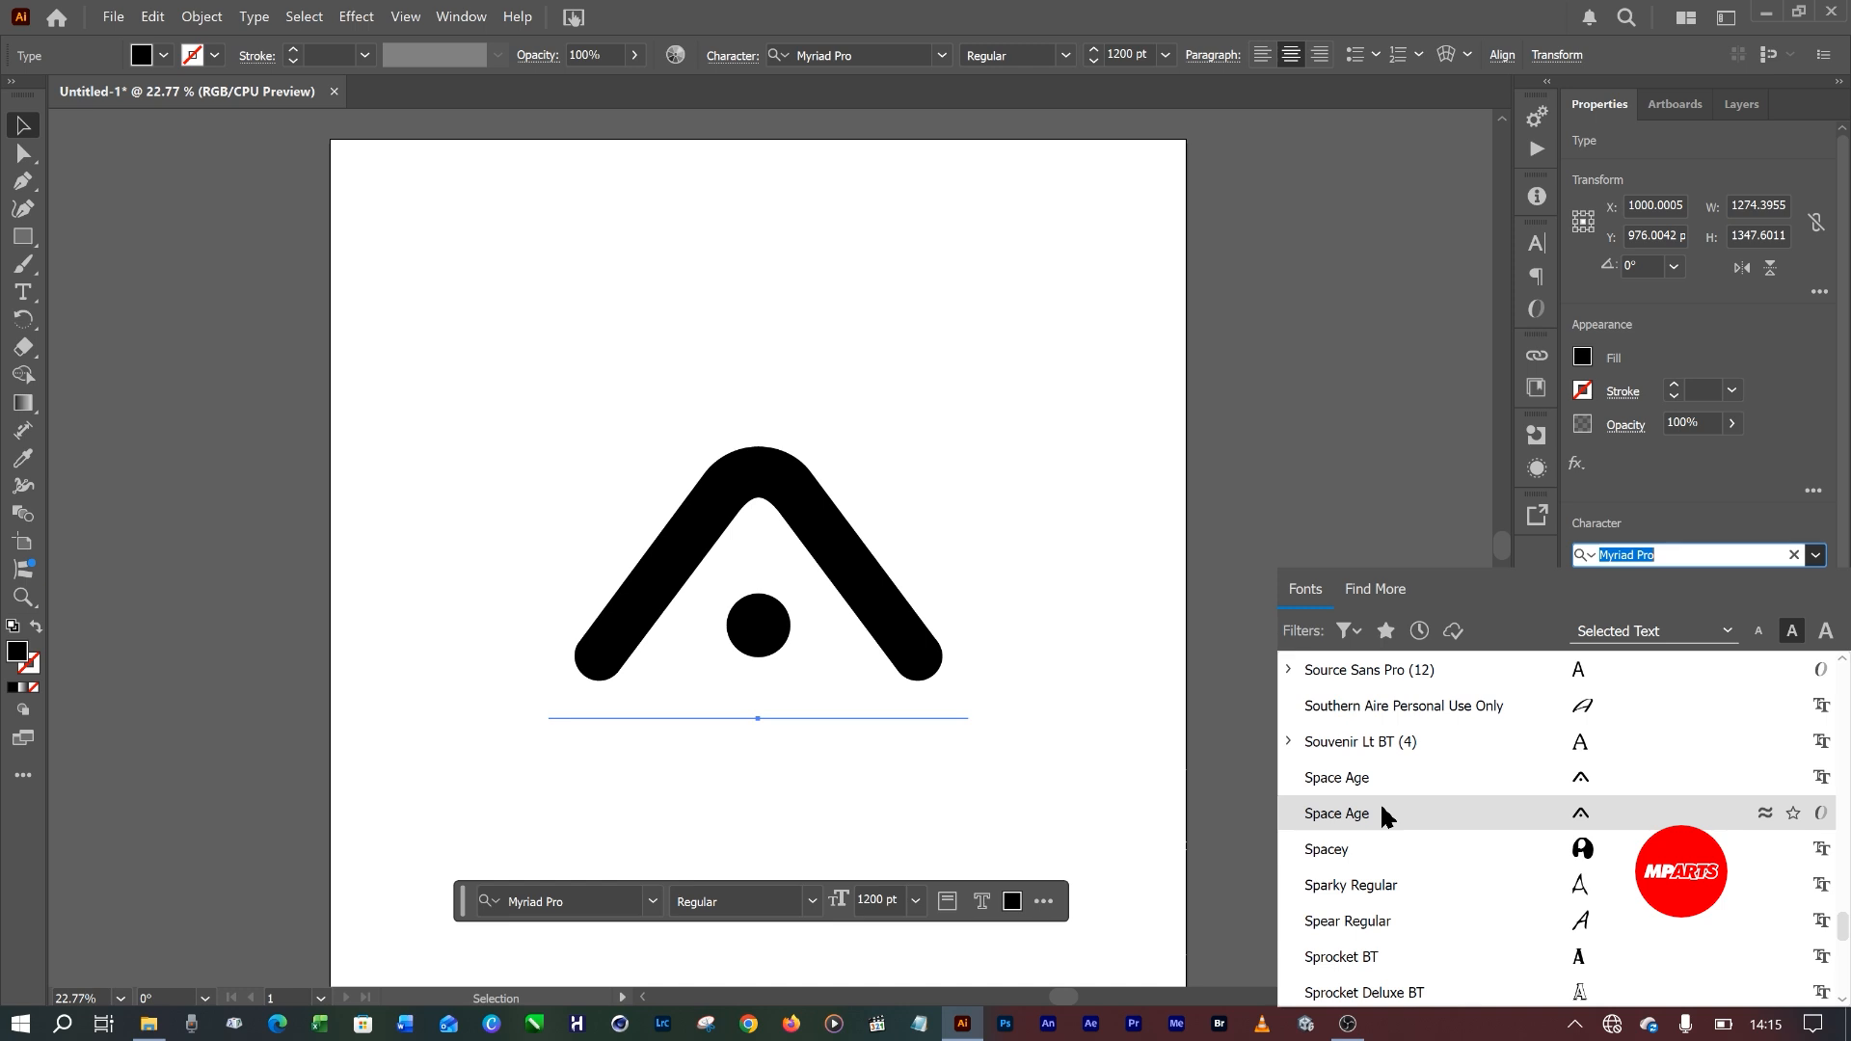
{"action": "scroll", "coordinate": [1382, 815], "scroll_direction": "down", "scroll_amount": 6}
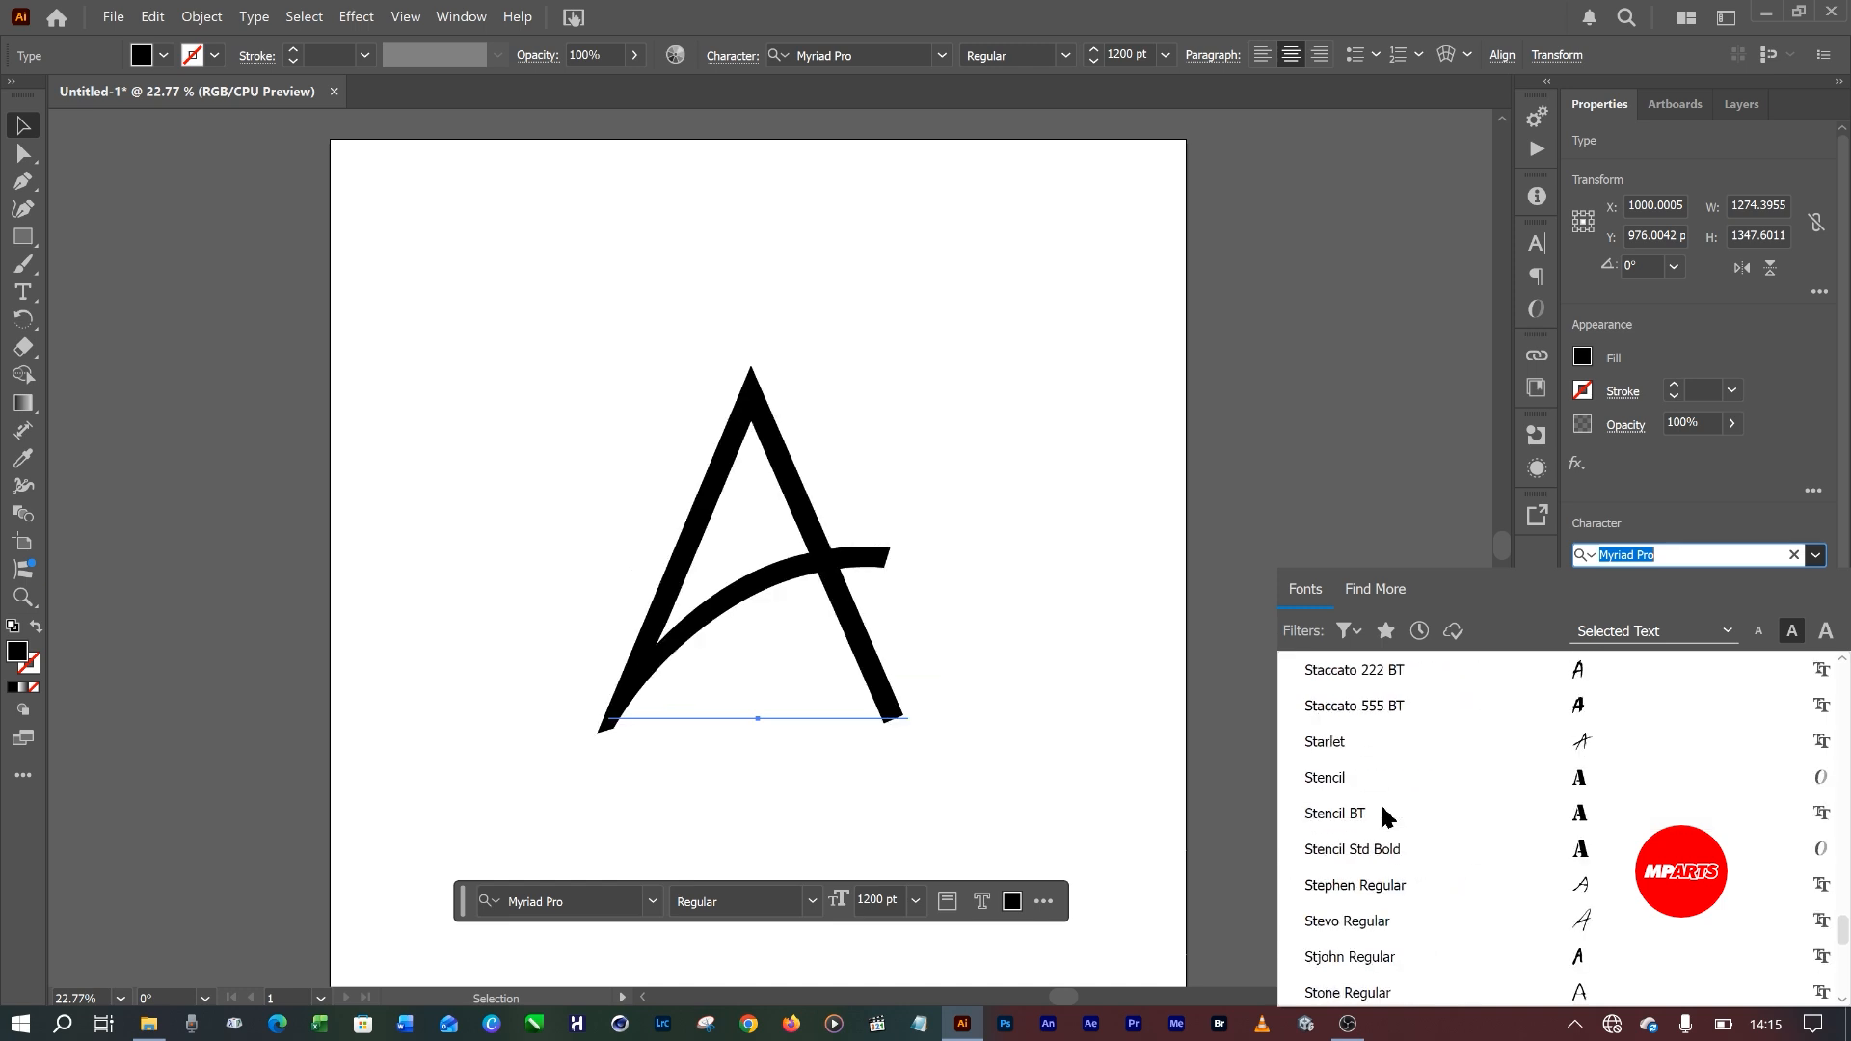
{"action": "scroll", "coordinate": [1384, 818], "scroll_direction": "down", "scroll_amount": 10}
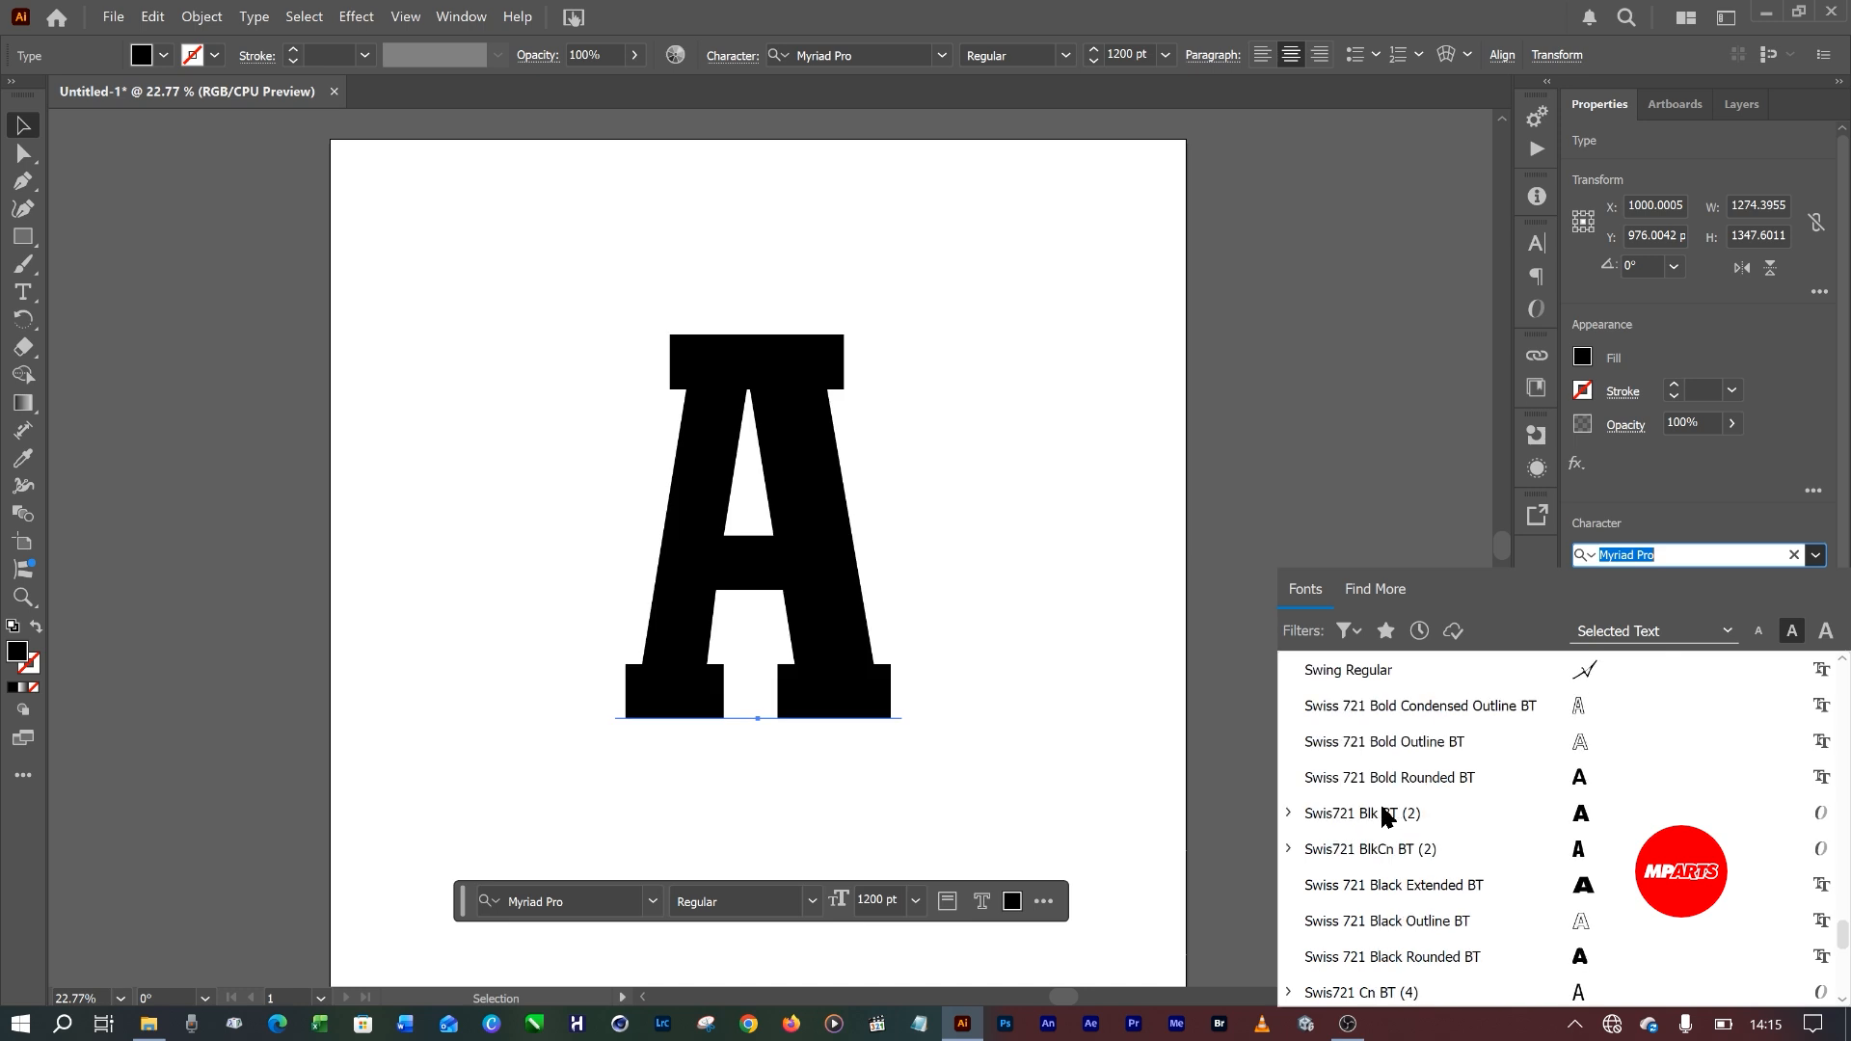
{"action": "scroll", "coordinate": [1384, 815], "scroll_direction": "down", "scroll_amount": 5}
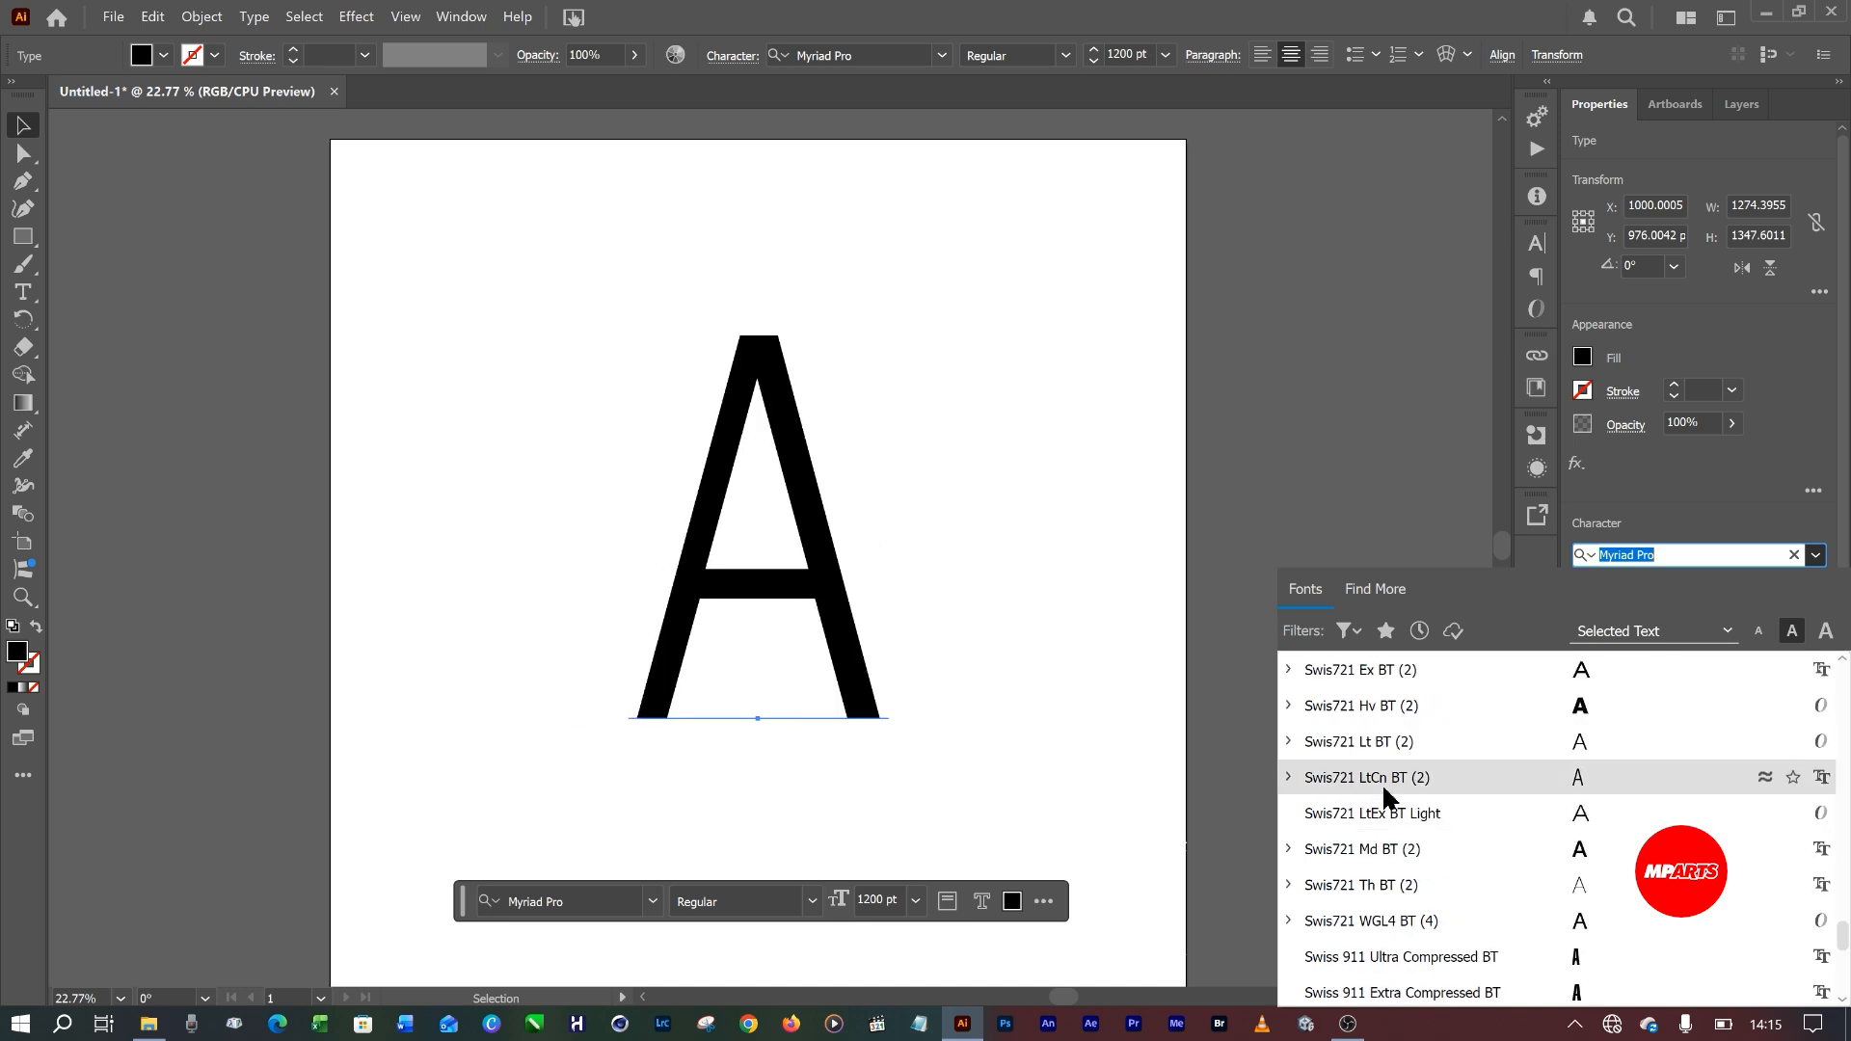
{"action": "scroll", "coordinate": [1403, 839], "scroll_direction": "down", "scroll_amount": 4}
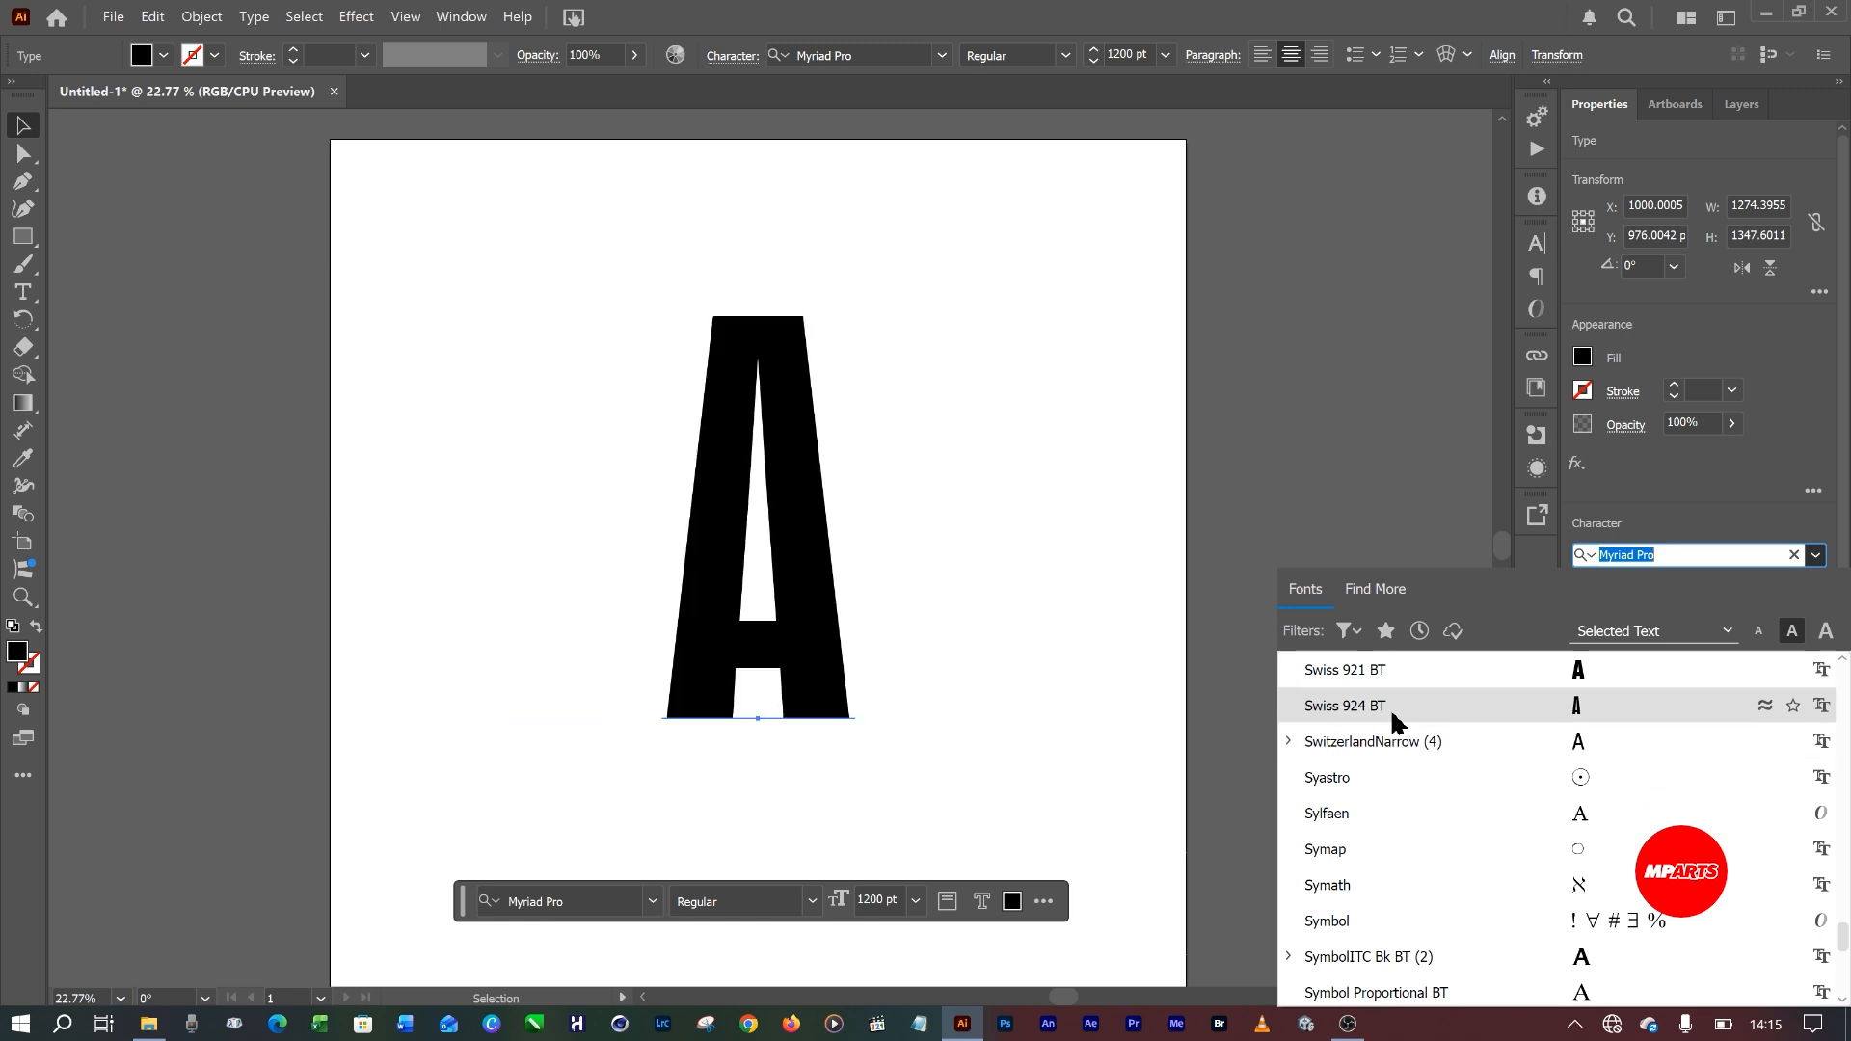
{"action": "scroll", "coordinate": [1374, 819], "scroll_direction": "down", "scroll_amount": 4}
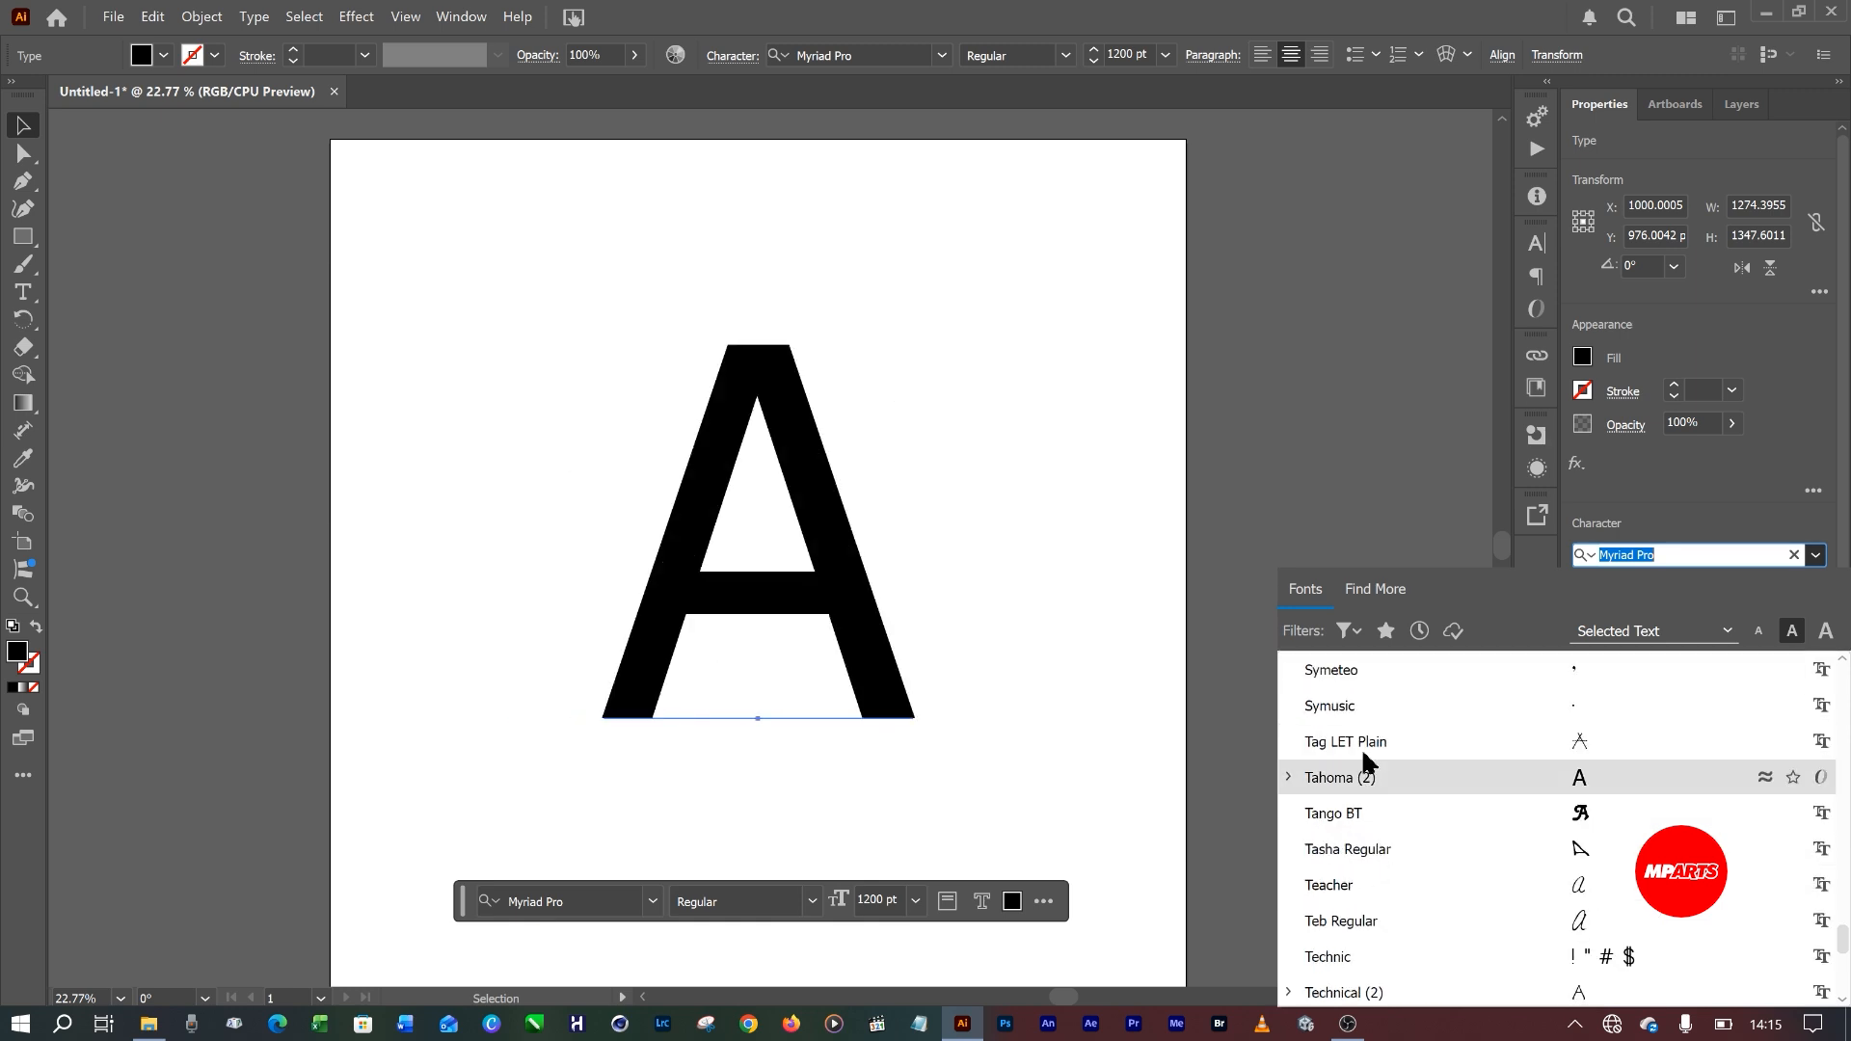
{"action": "scroll", "coordinate": [1364, 780], "scroll_direction": "down", "scroll_amount": 10}
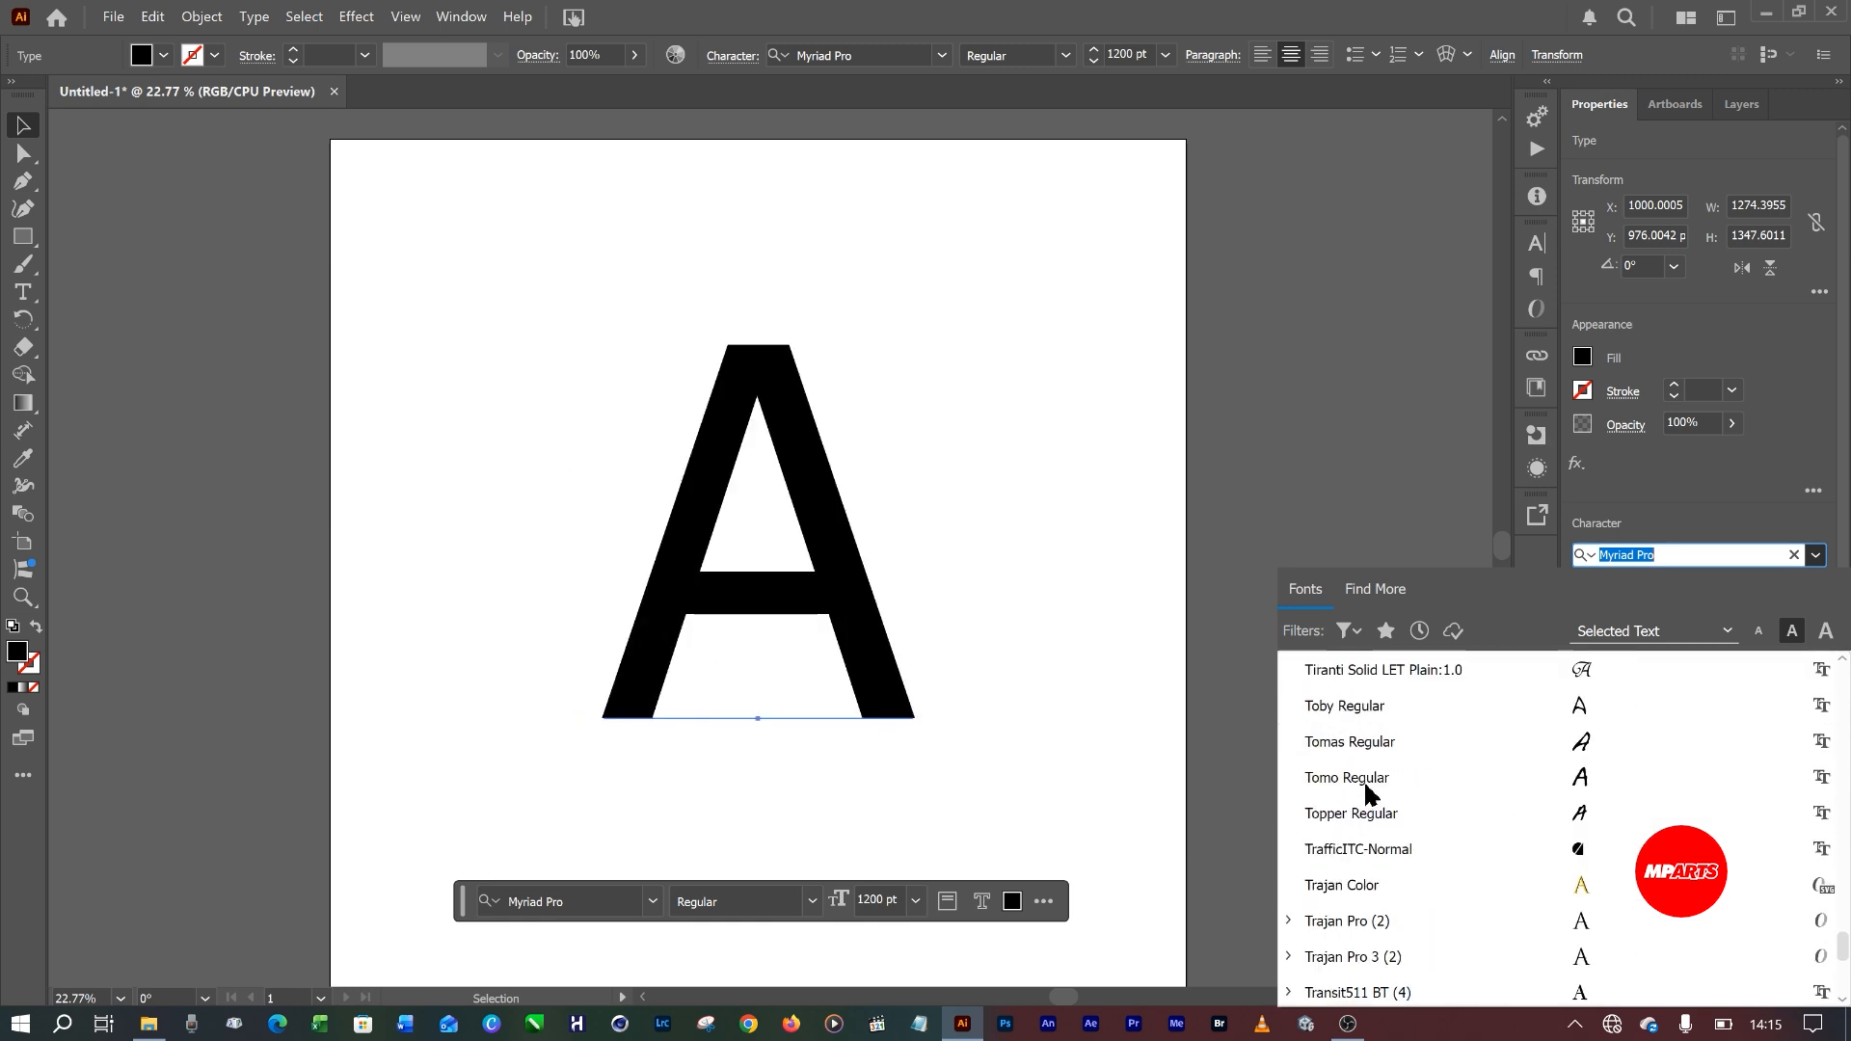
{"action": "scroll", "coordinate": [1369, 801], "scroll_direction": "down", "scroll_amount": 6}
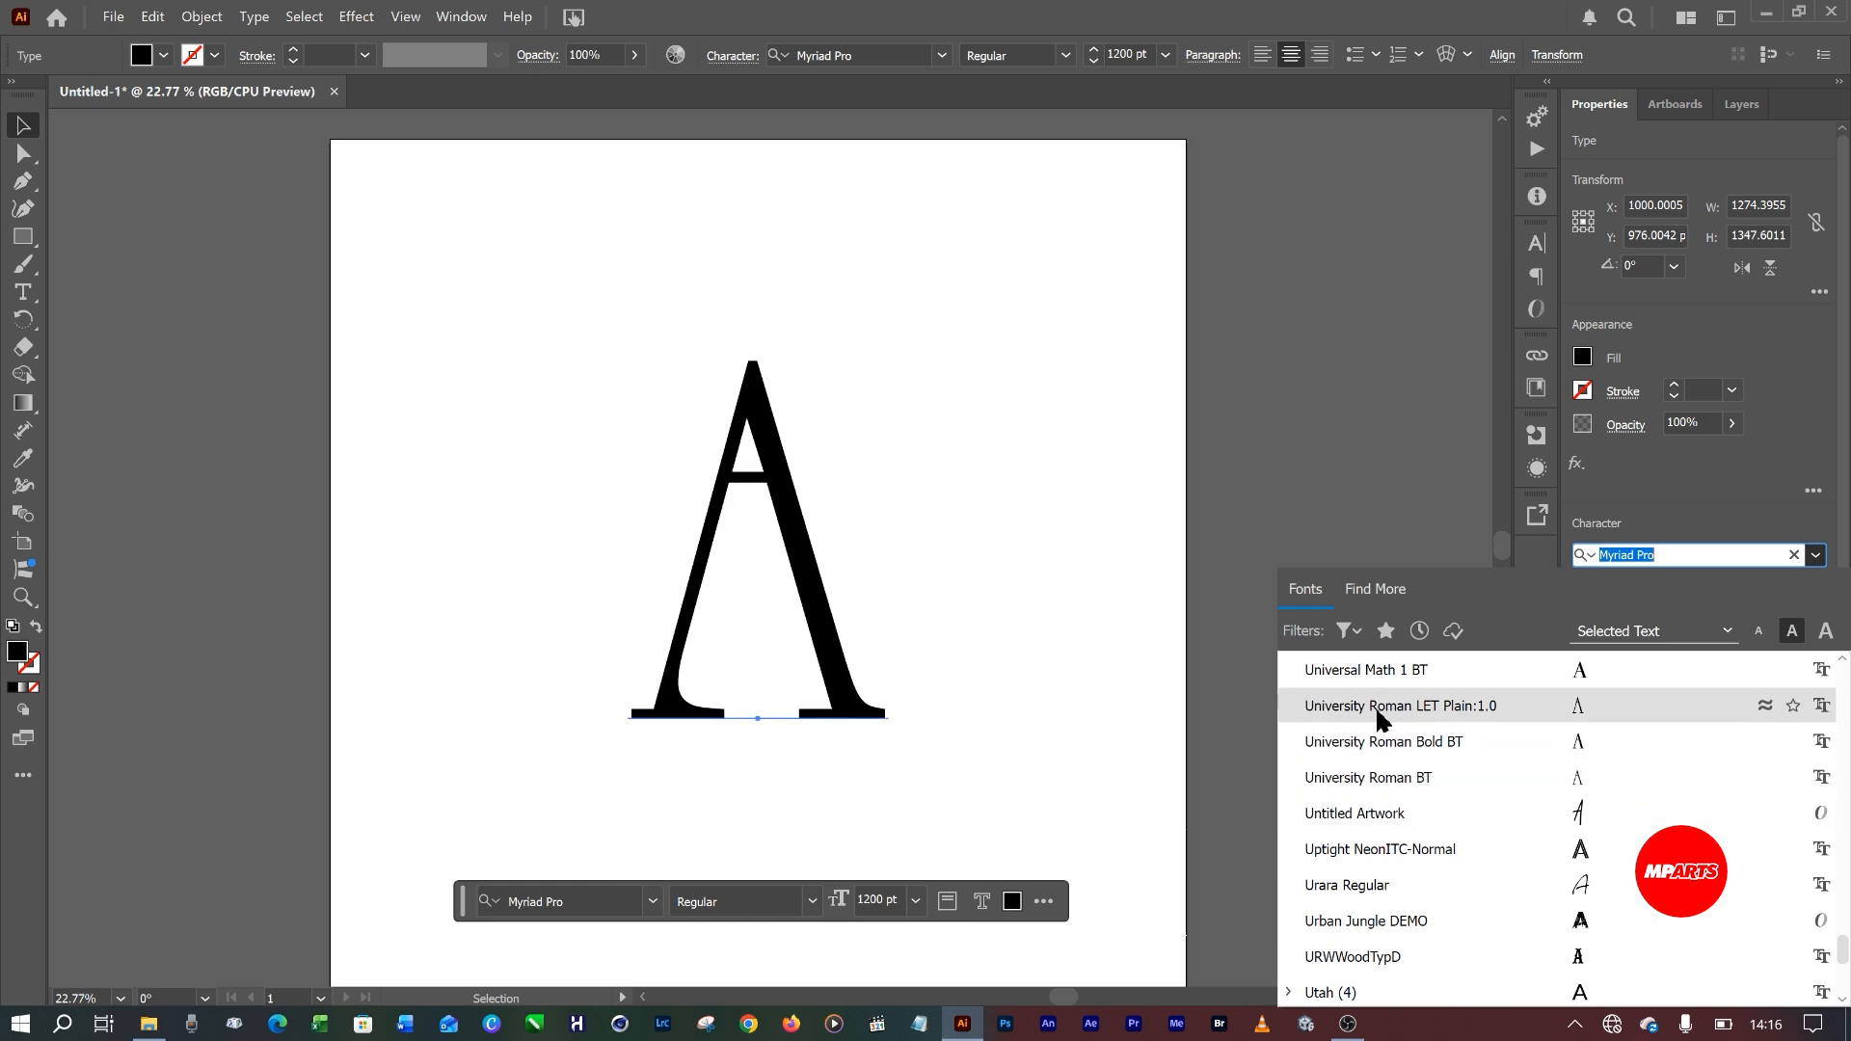
{"action": "scroll", "coordinate": [1378, 719], "scroll_direction": "down", "scroll_amount": 3}
{"action": "scroll", "coordinate": [1381, 731], "scroll_direction": "up", "scroll_amount": 2}
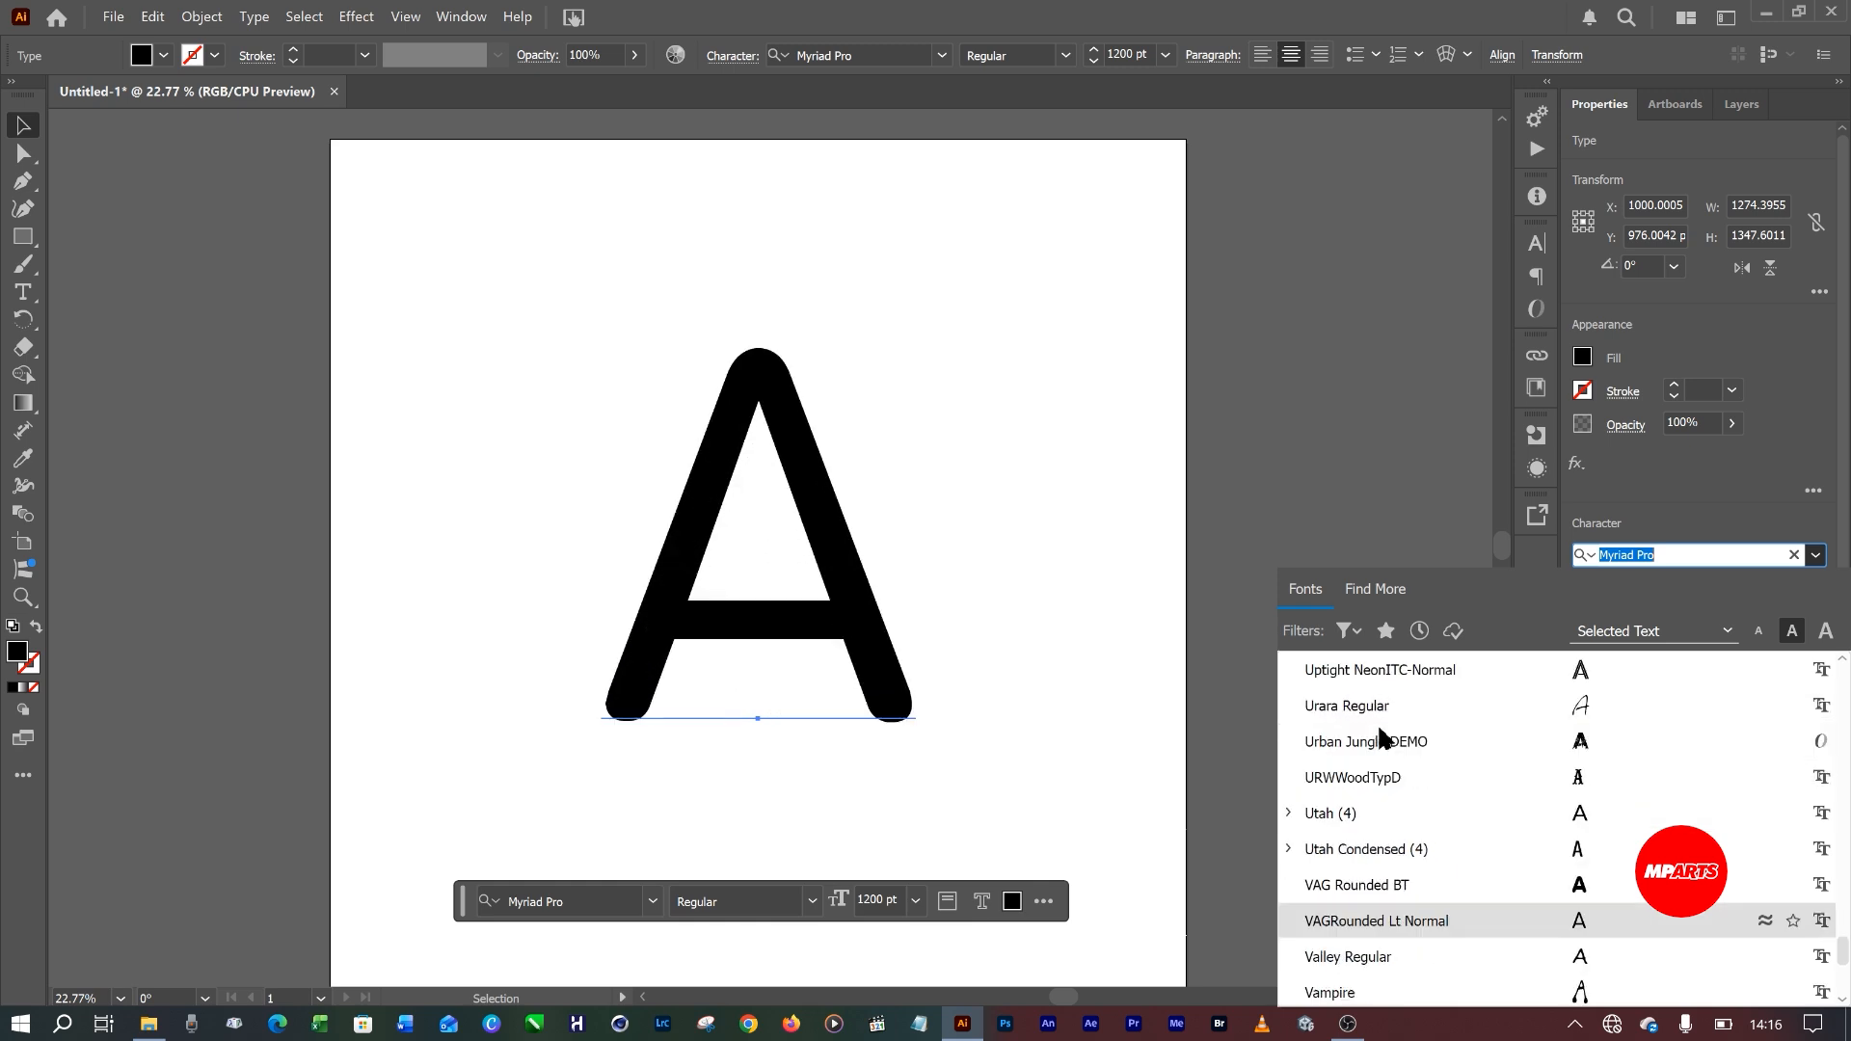
{"action": "scroll", "coordinate": [1382, 738], "scroll_direction": "up", "scroll_amount": 2}
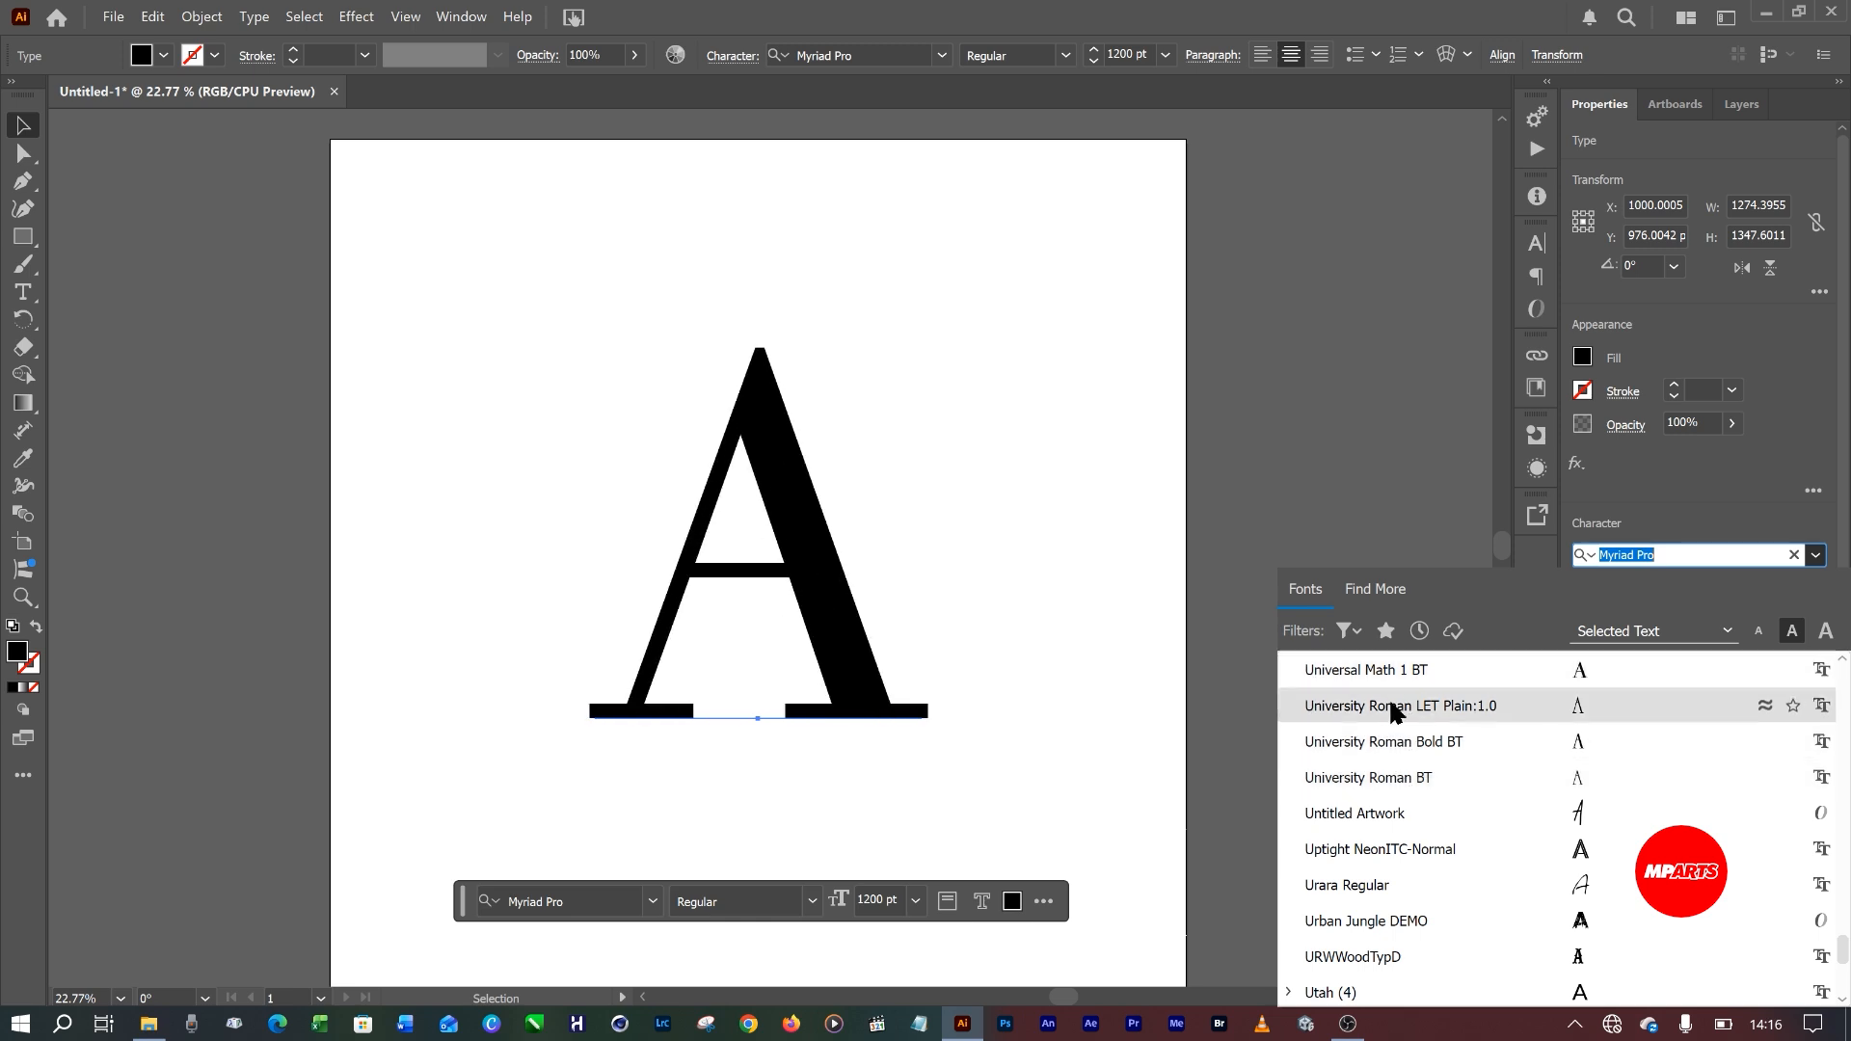
Apply University Roman Bold BT to the A and place a copy beside it.
{"action": "left_click", "coordinate": [1383, 758]}
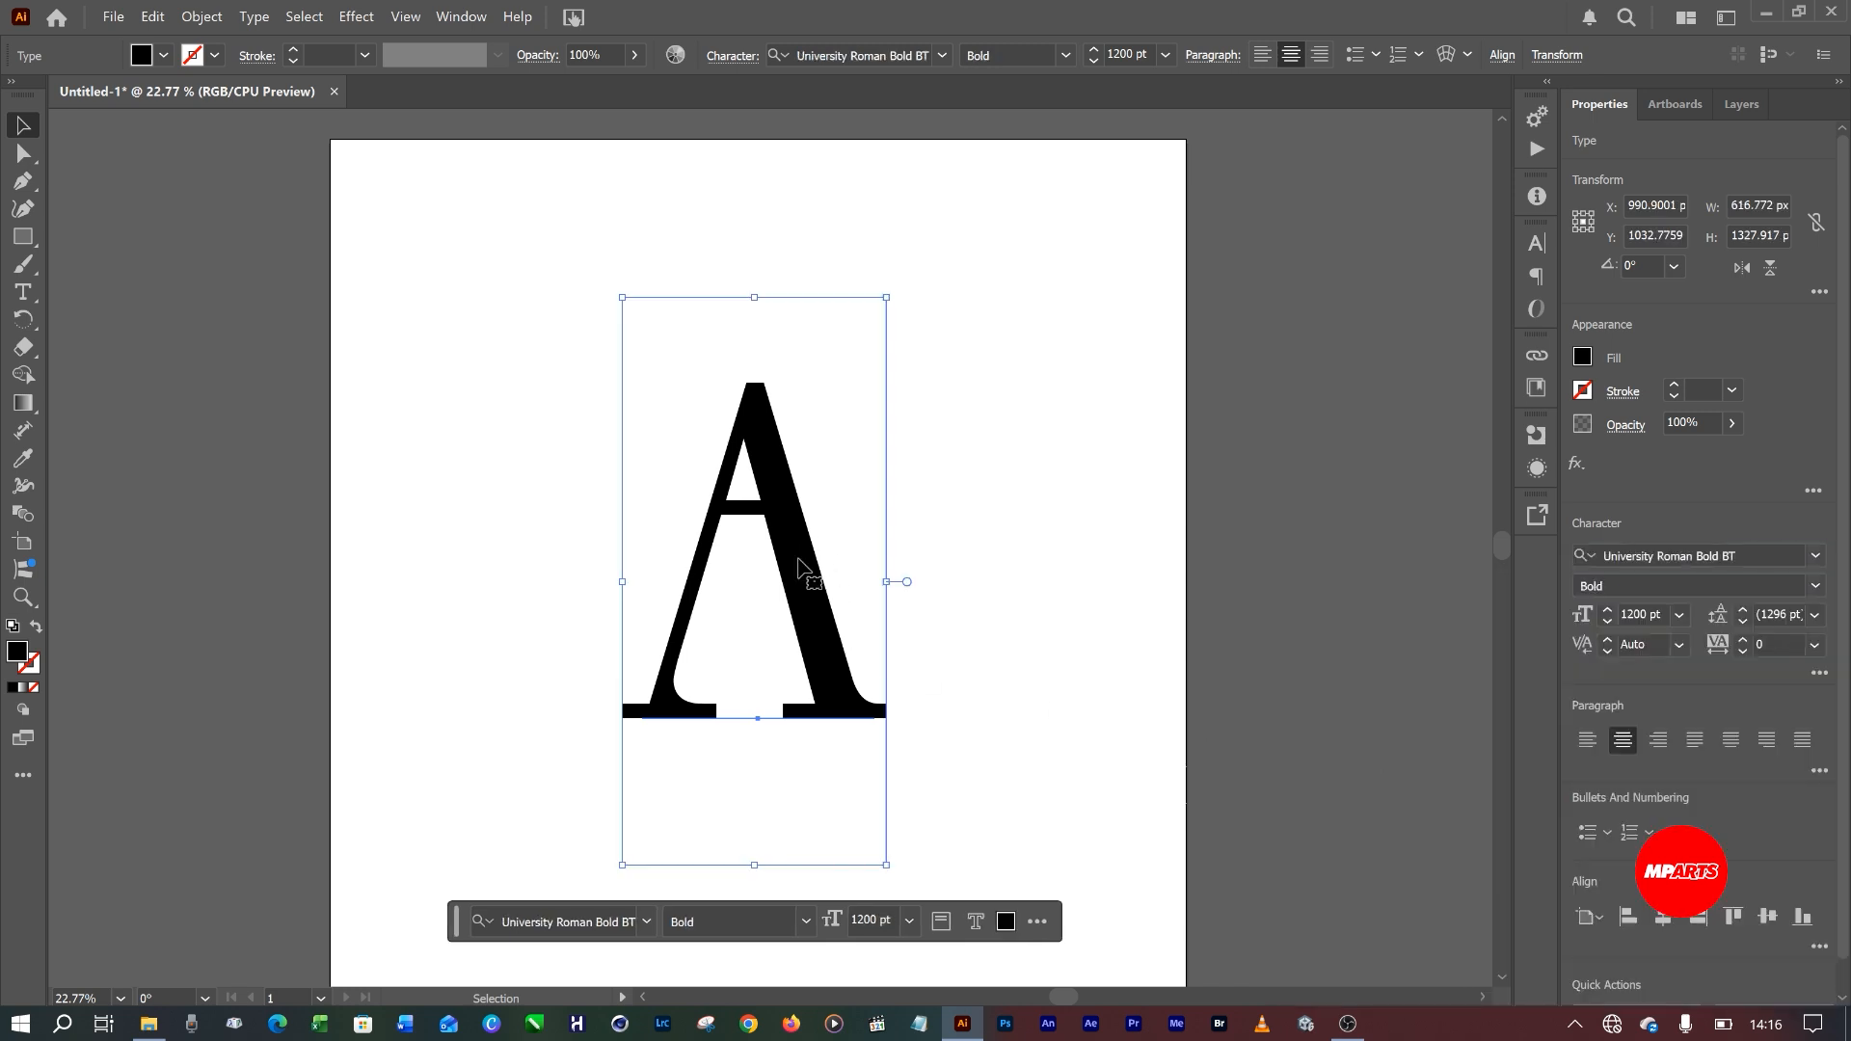
{"action": "key", "text": "a"}
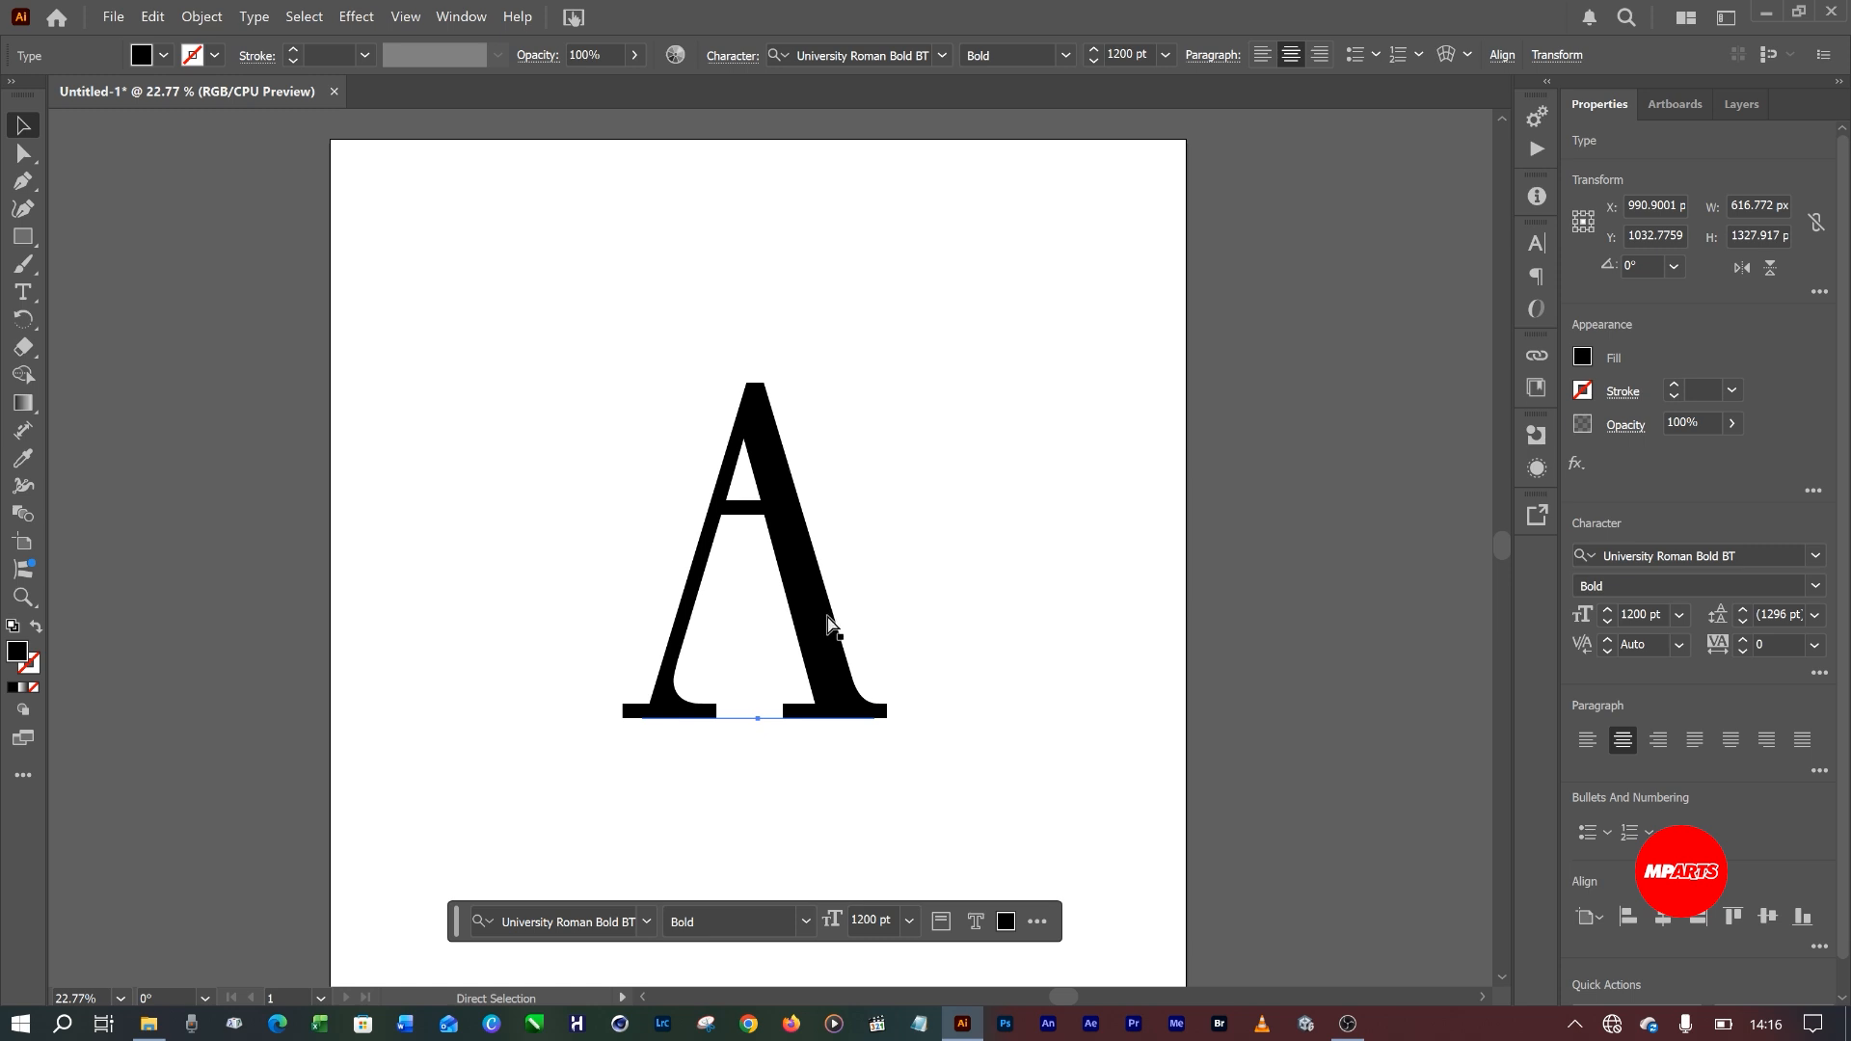
{"action": "left_click_drag", "start_coordinate": [826, 622], "coordinate": [726, 588]}
{"action": "left_click_drag", "start_coordinate": [685, 501], "coordinate": [1061, 455]}
Replace the second capital A with a lowercase a.
{"action": "double_click", "coordinate": [1027, 391]}
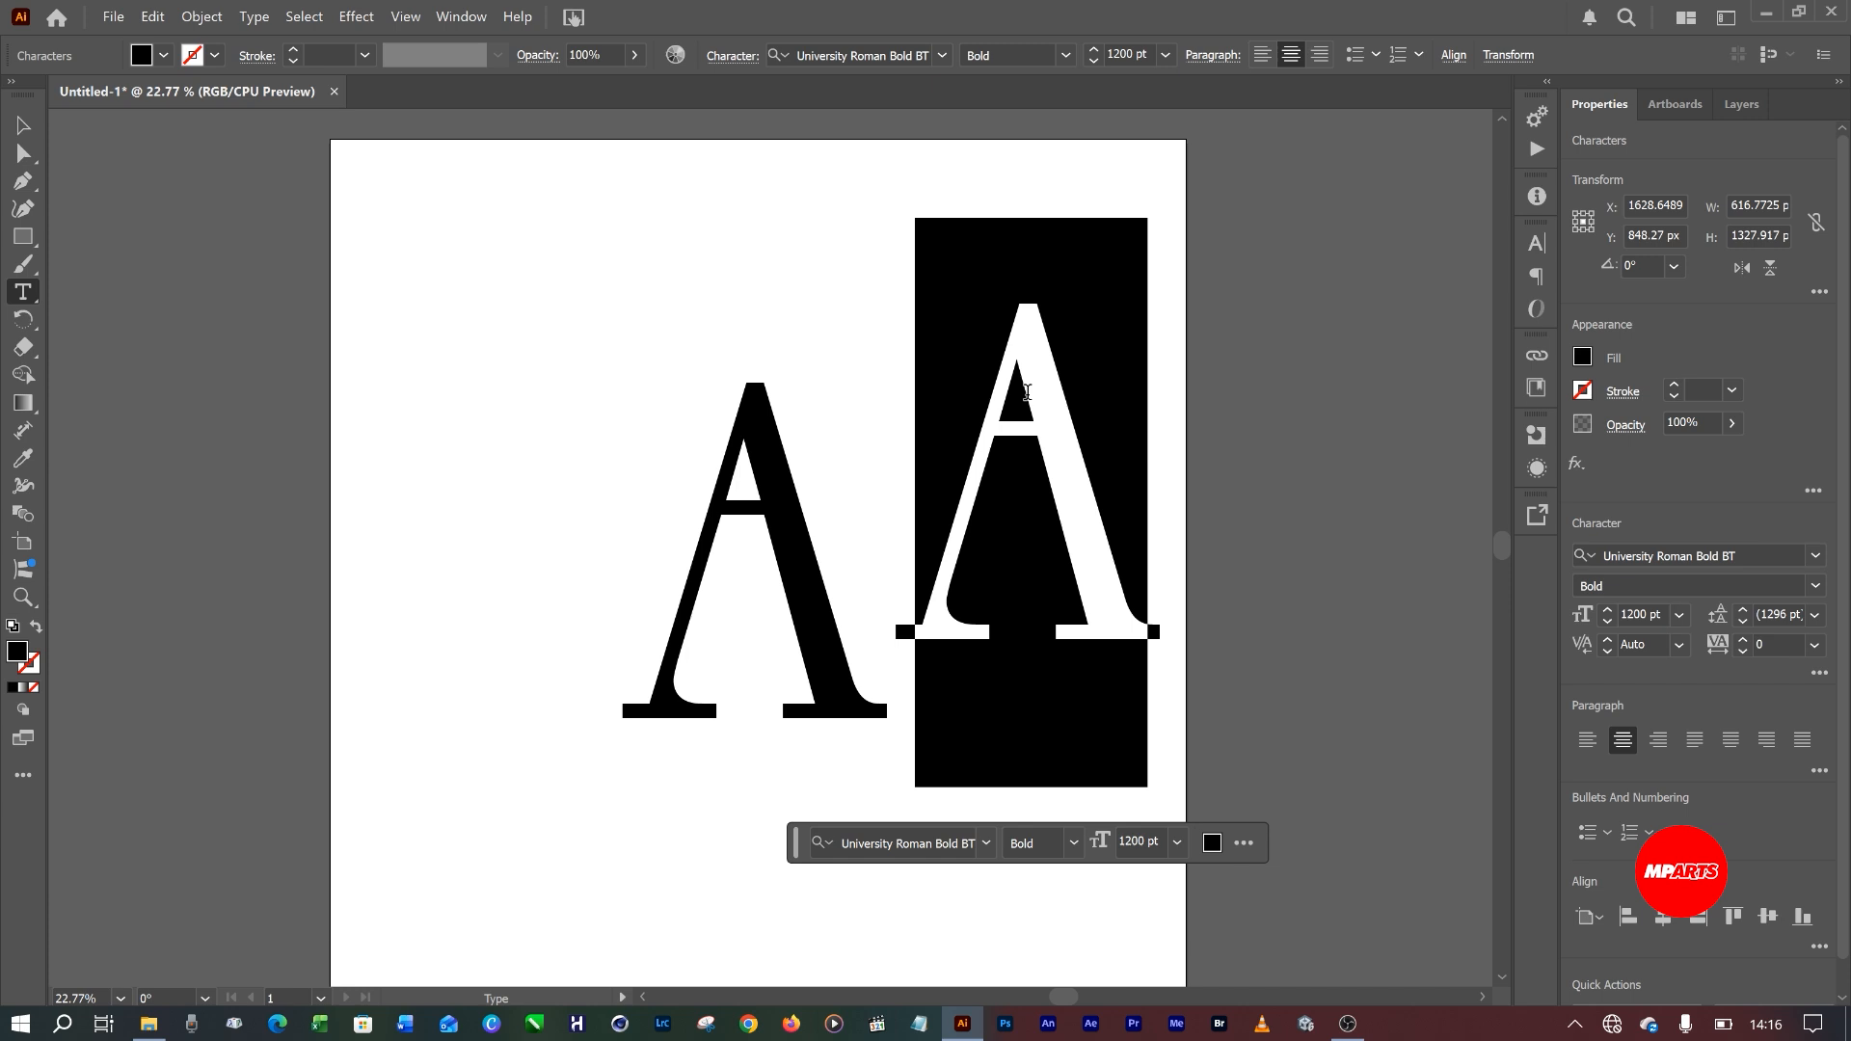
{"action": "left_click", "coordinate": [1027, 391]}
{"action": "key", "text": "Left"}
{"action": "key", "text": "shift+Right"}
{"action": "type", "text": "a"}
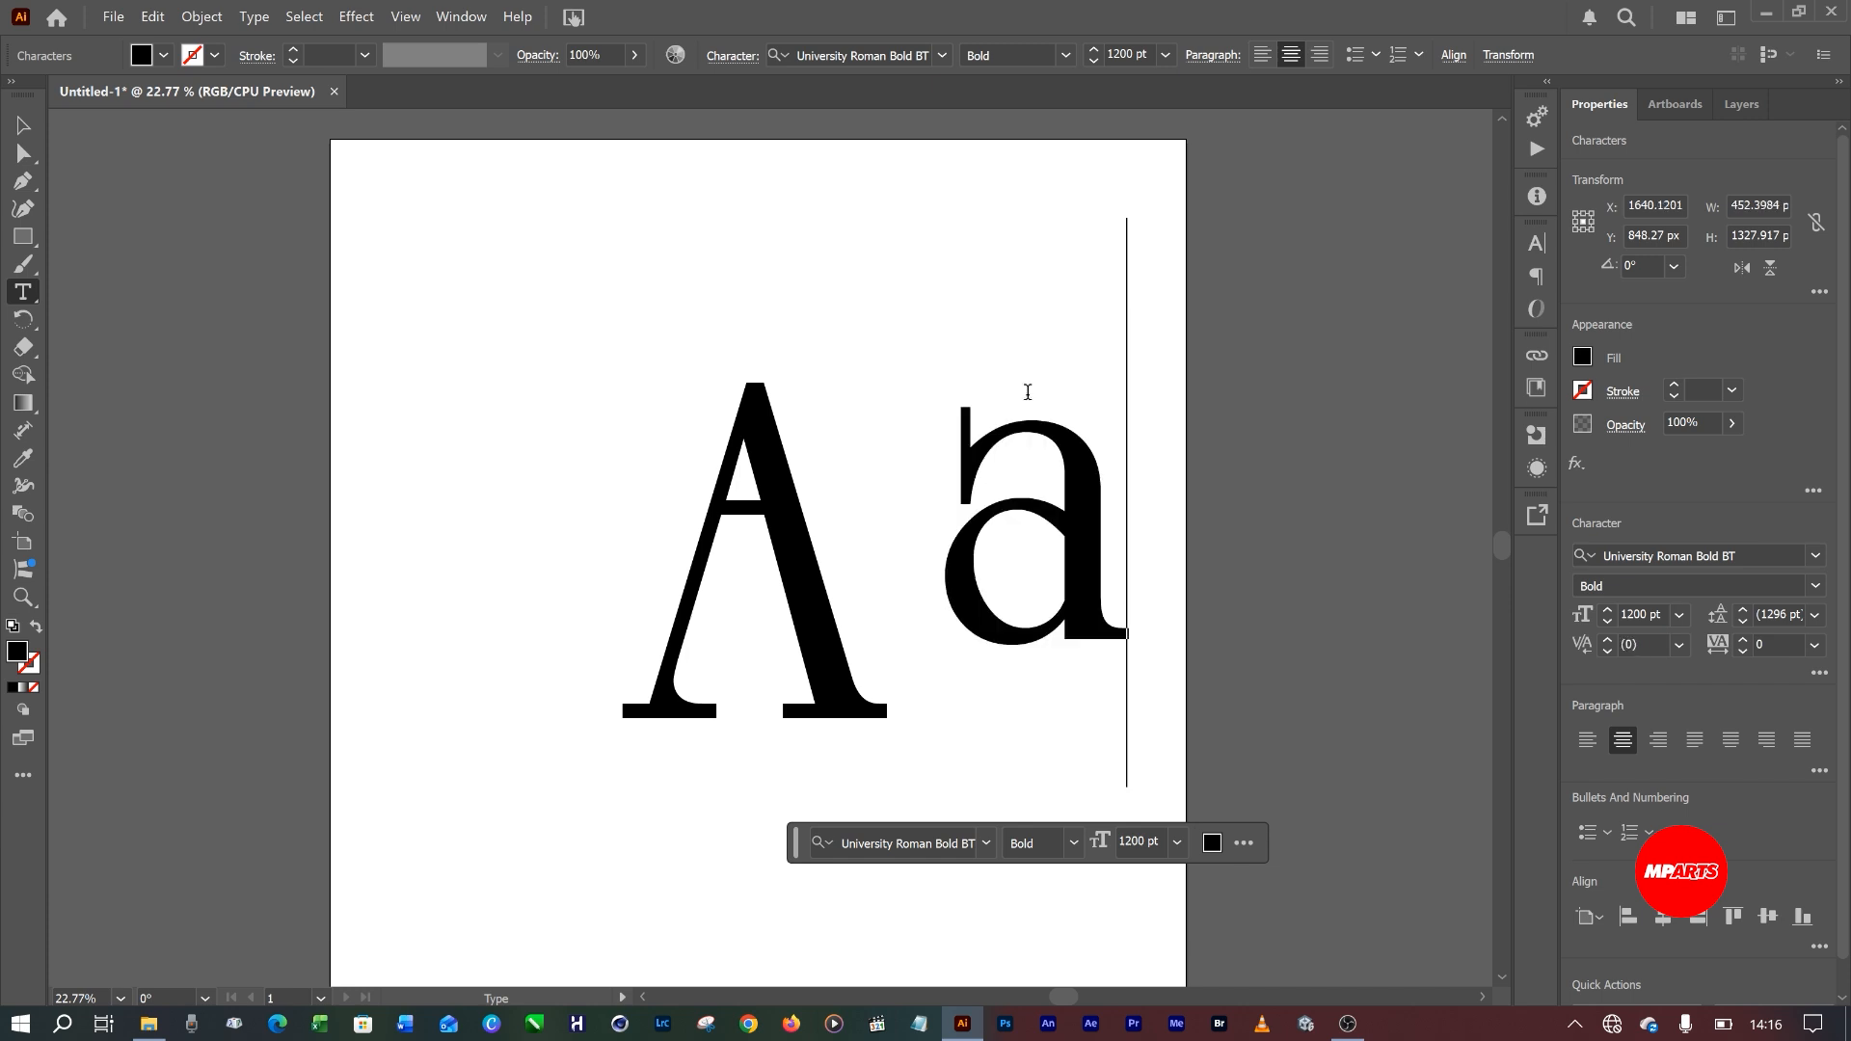
Move the lowercase a next to the capital A, then select the capital A.
{"action": "left_click", "coordinate": [23, 125]}
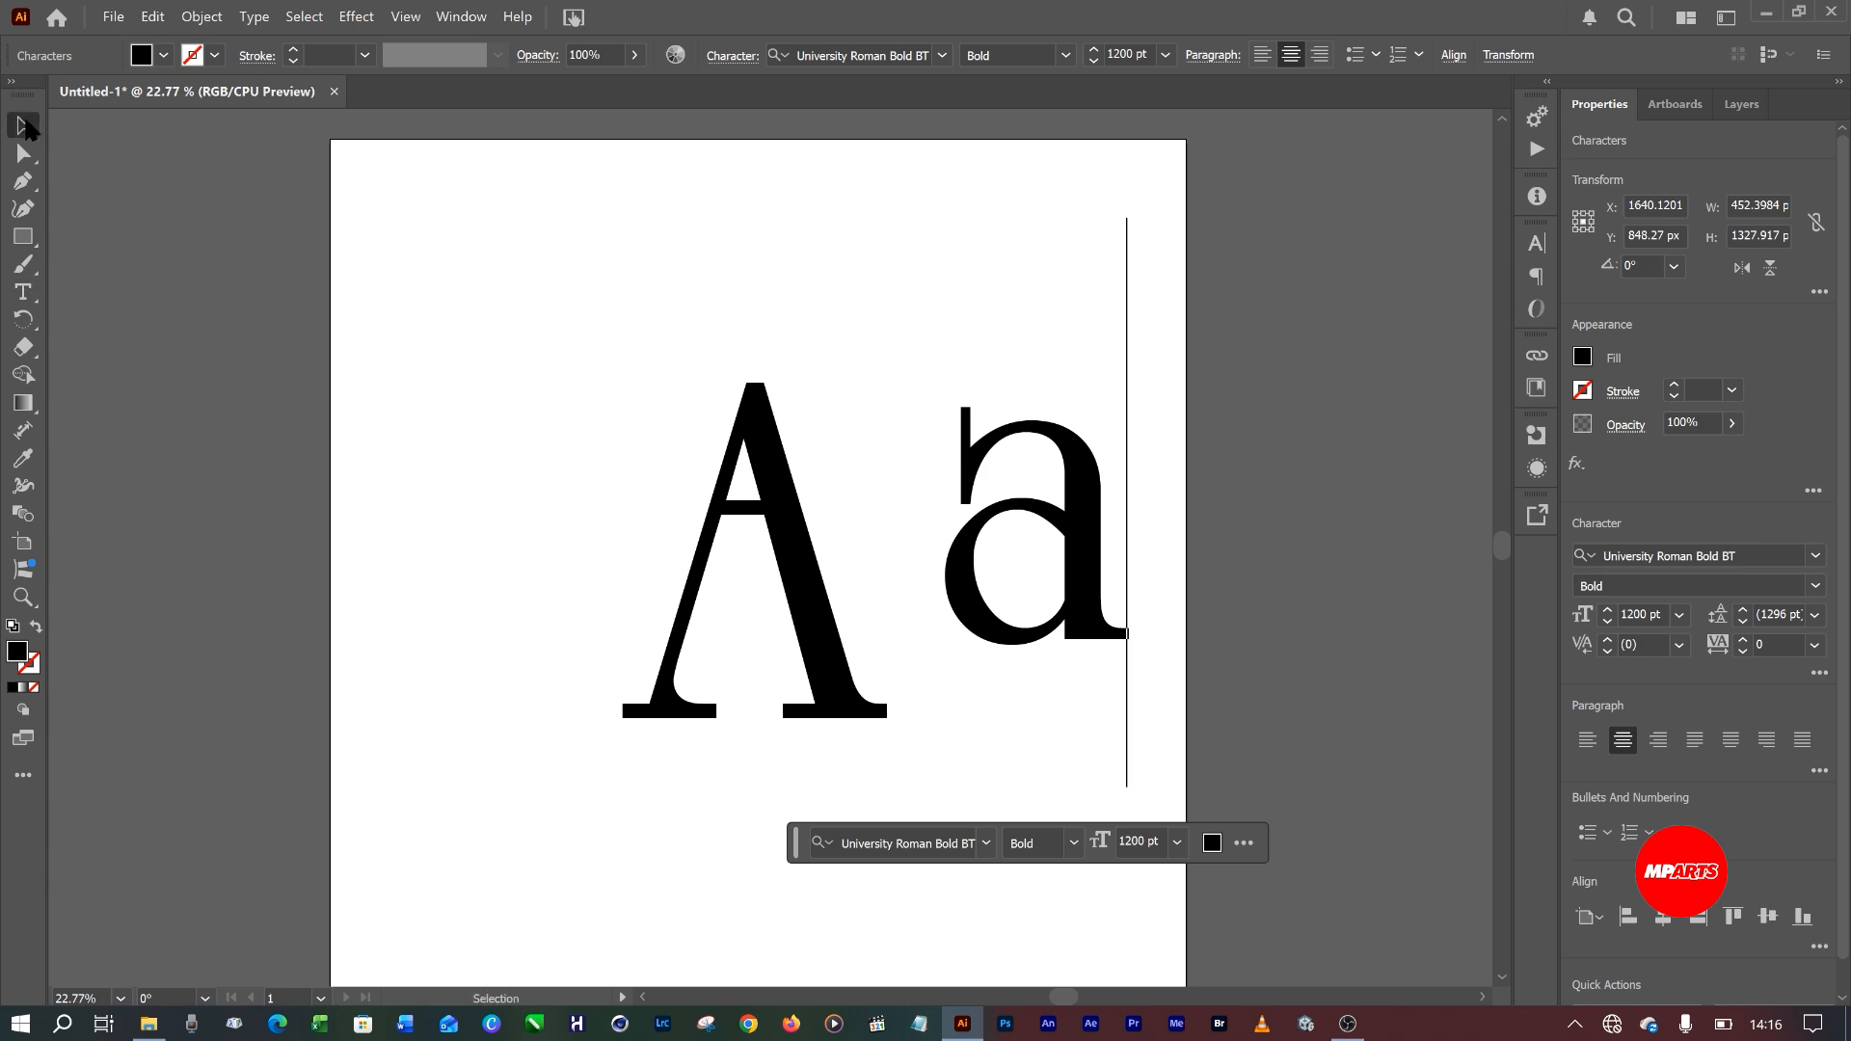
{"action": "left_click_drag", "start_coordinate": [1090, 511], "coordinate": [1035, 538]}
{"action": "left_click", "coordinate": [793, 608]}
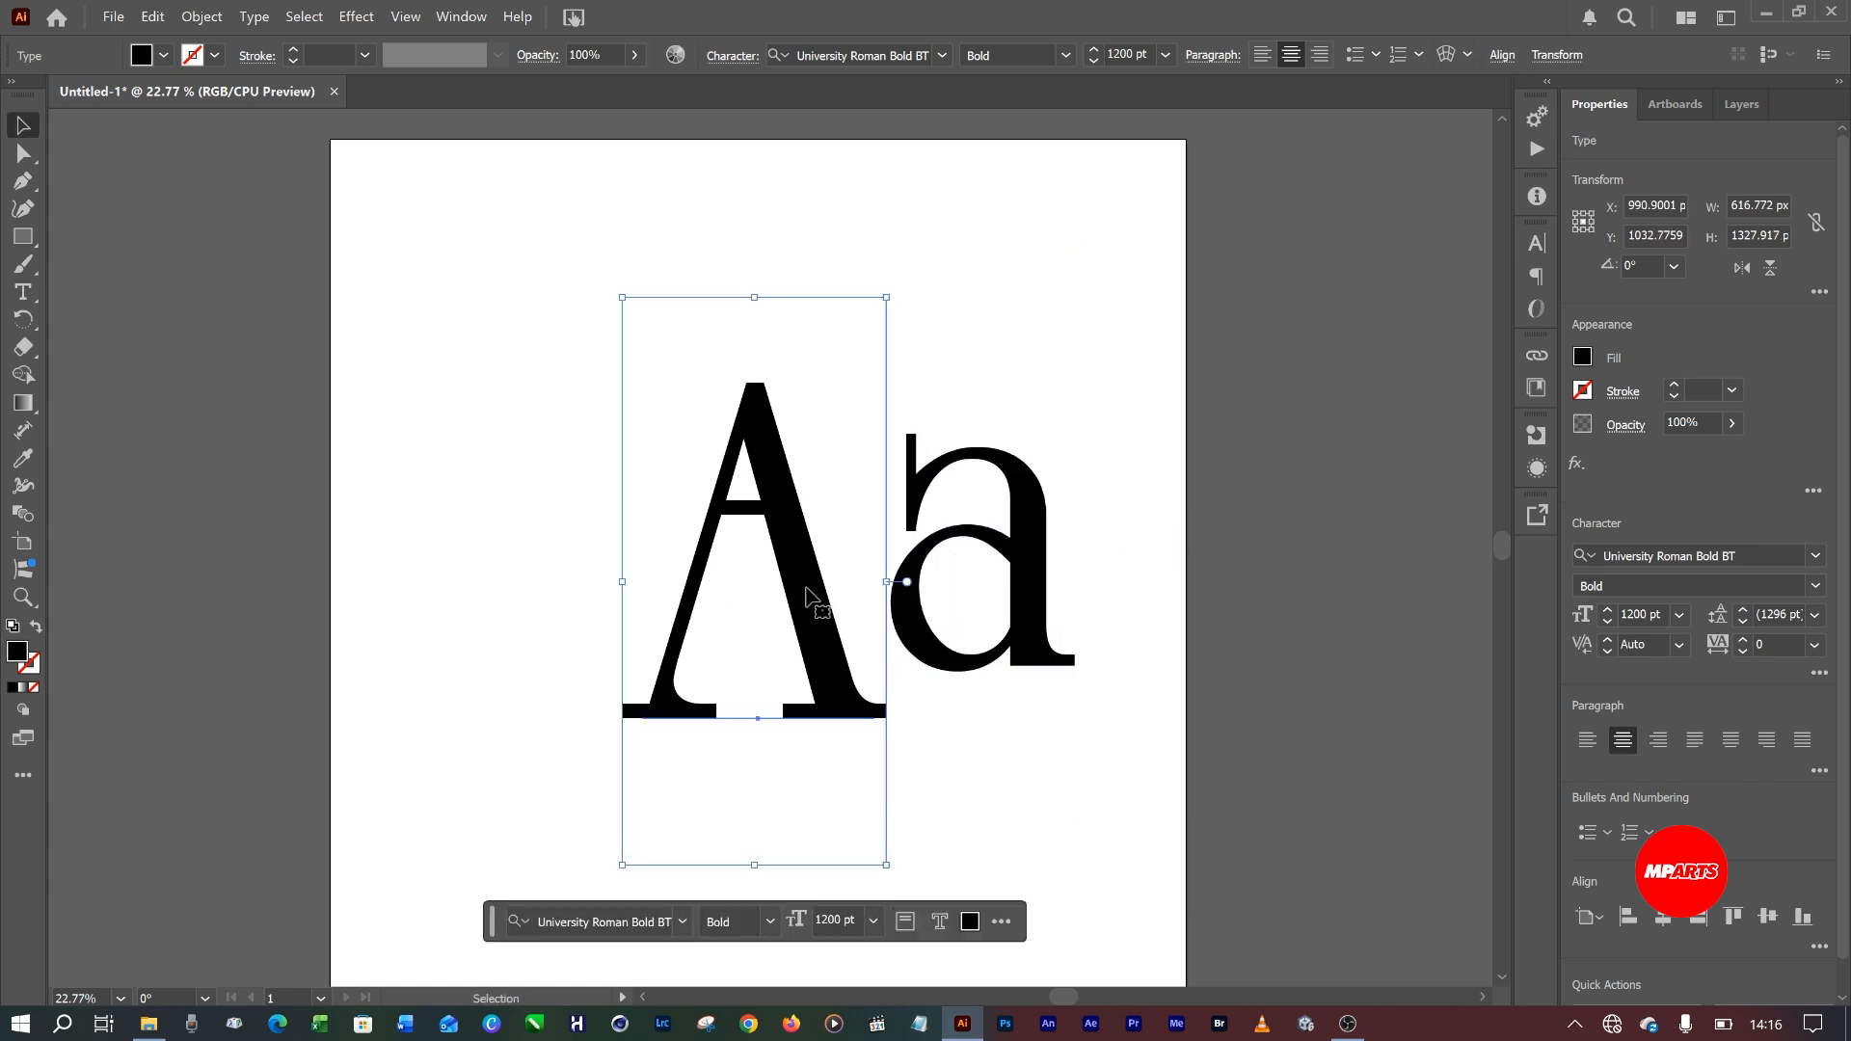
Delete the capital A and align the lowercase a to the artboard centre.
{"action": "key", "text": "Delete"}
{"action": "left_click", "coordinate": [1028, 554]}
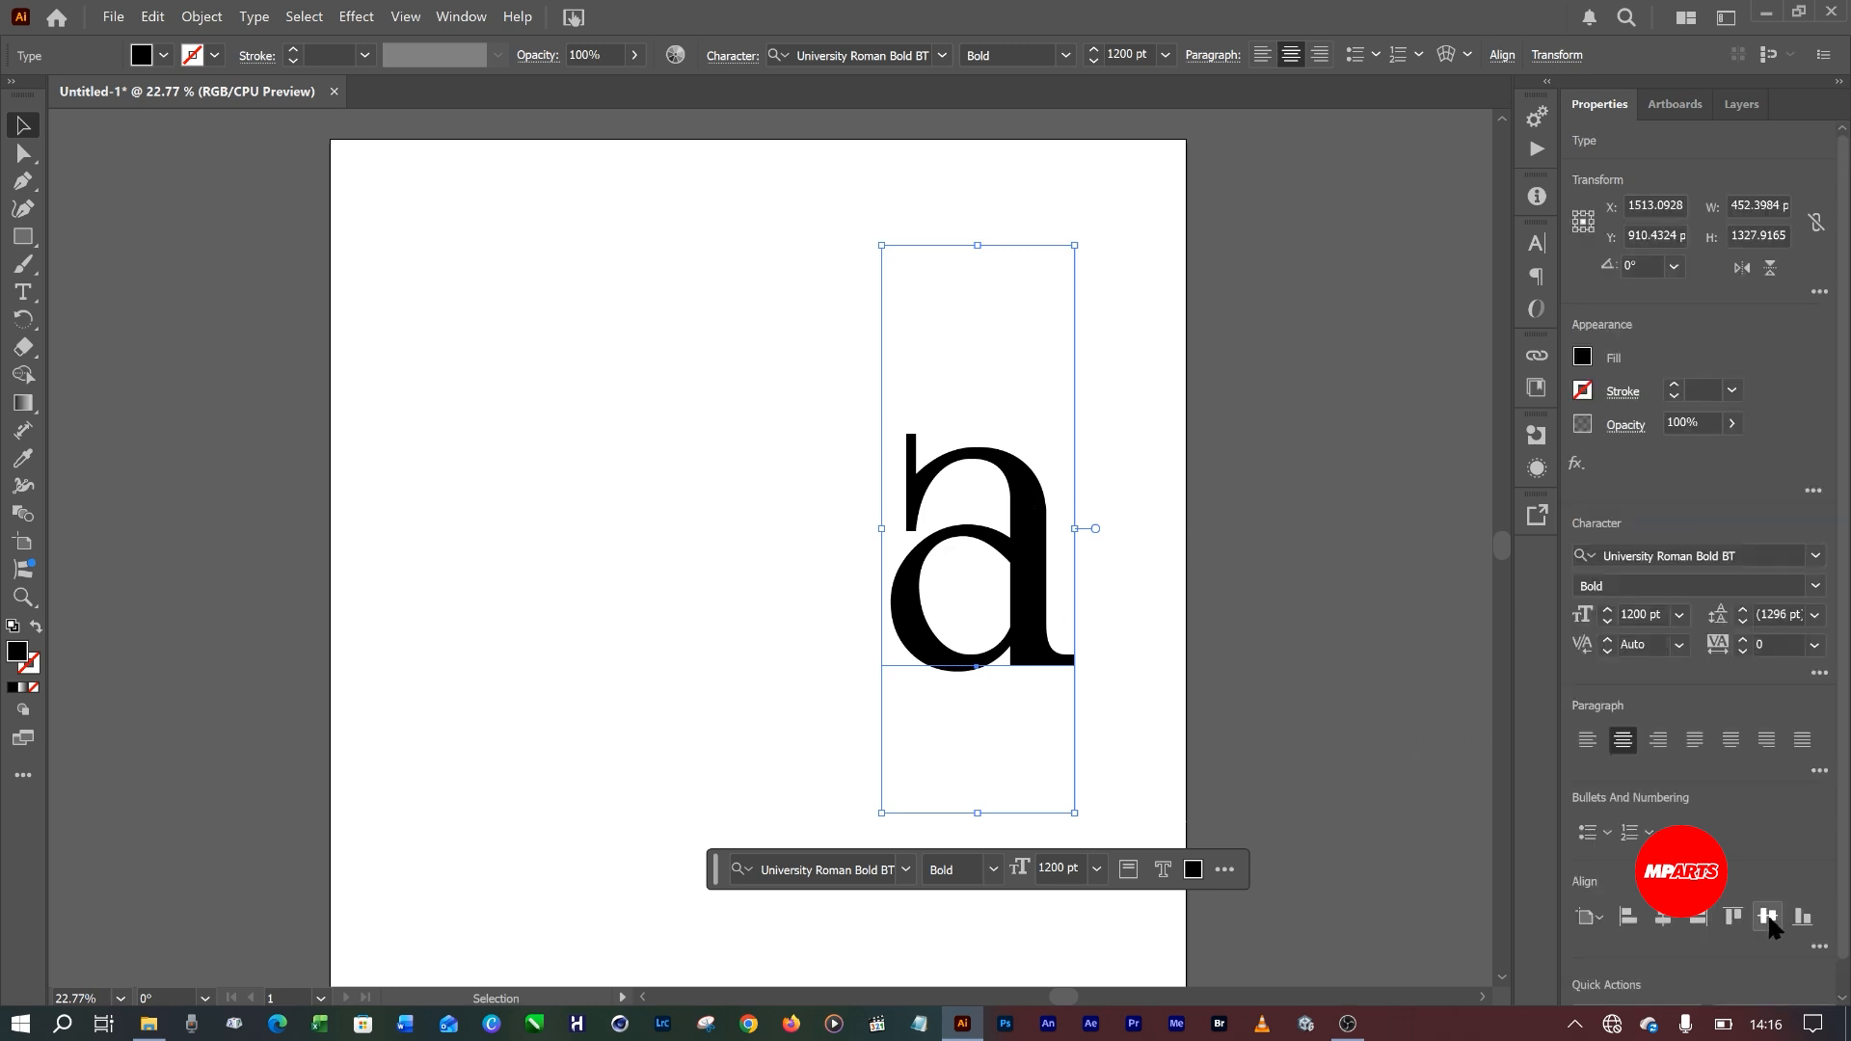
{"action": "left_click", "coordinate": [1768, 921]}
{"action": "left_click", "coordinate": [1629, 916]}
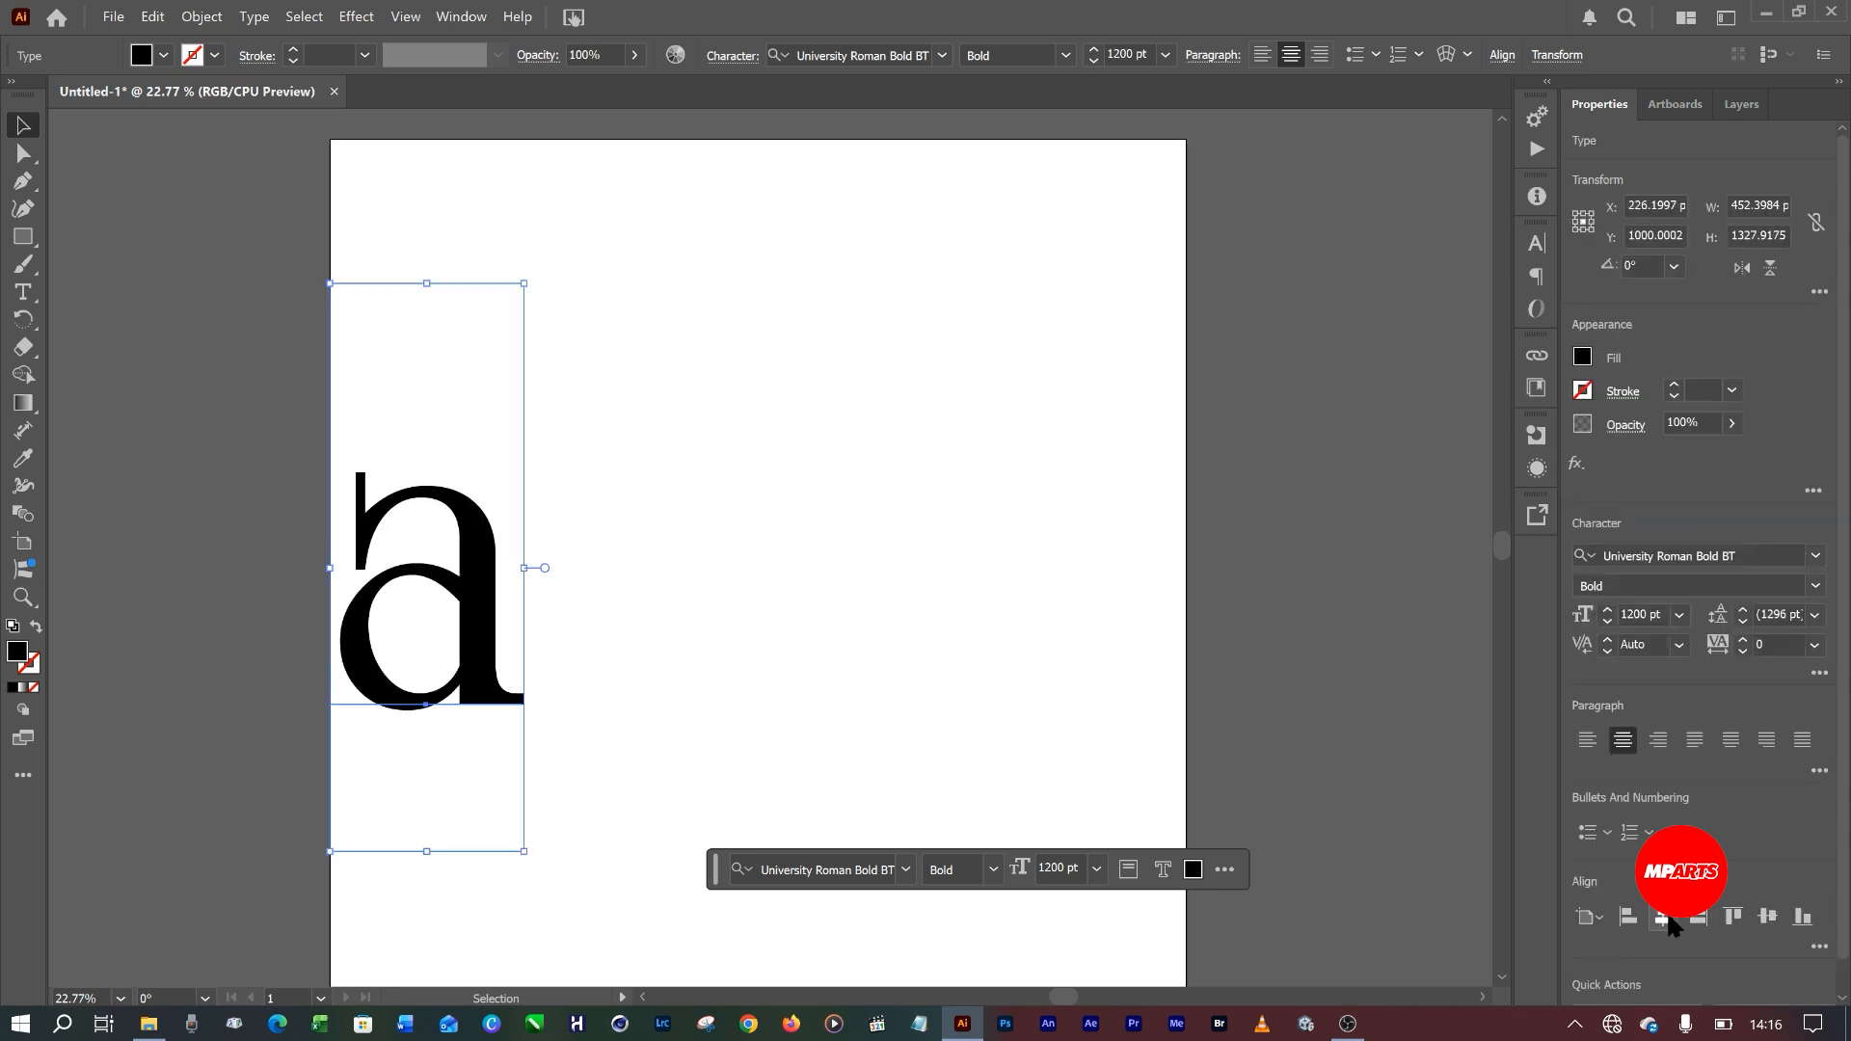
{"action": "left_click", "coordinate": [1669, 918]}
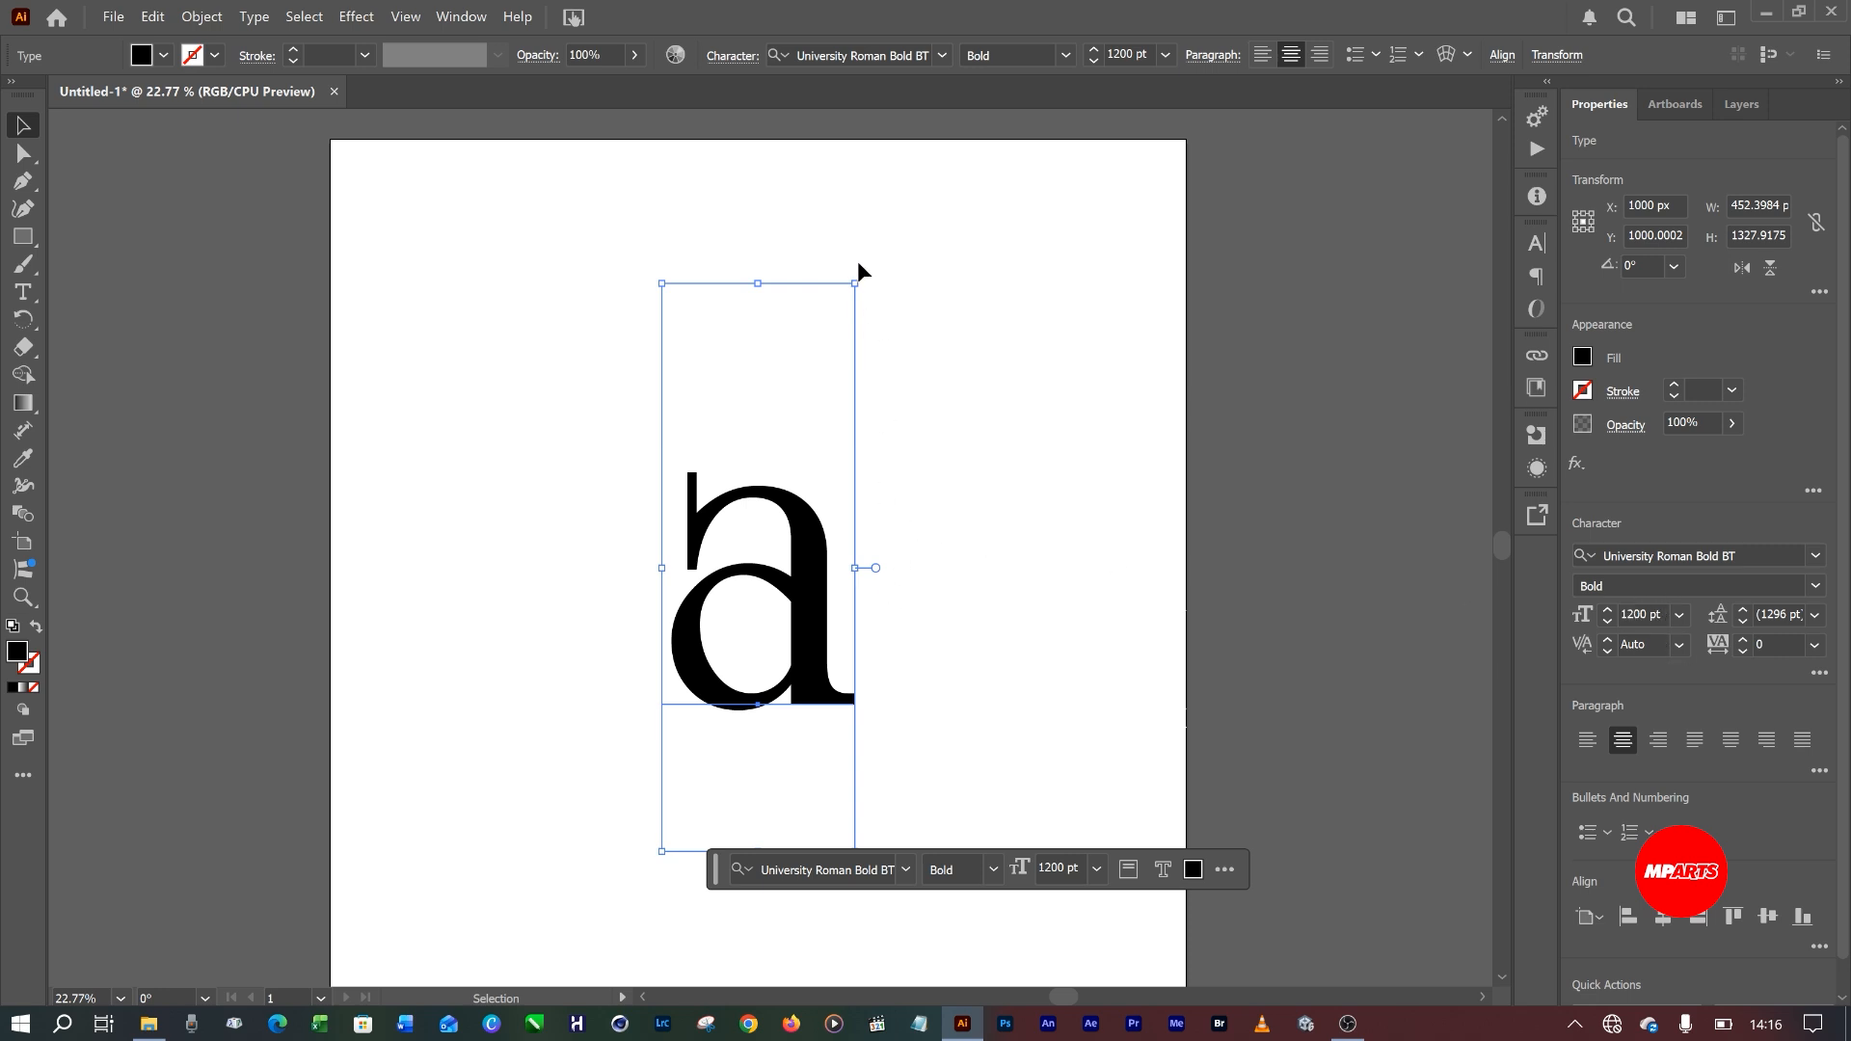
Resize the lowercase a's text box and move it up and left.
{"action": "left_click_drag", "start_coordinate": [855, 283], "coordinate": [842, 542]}
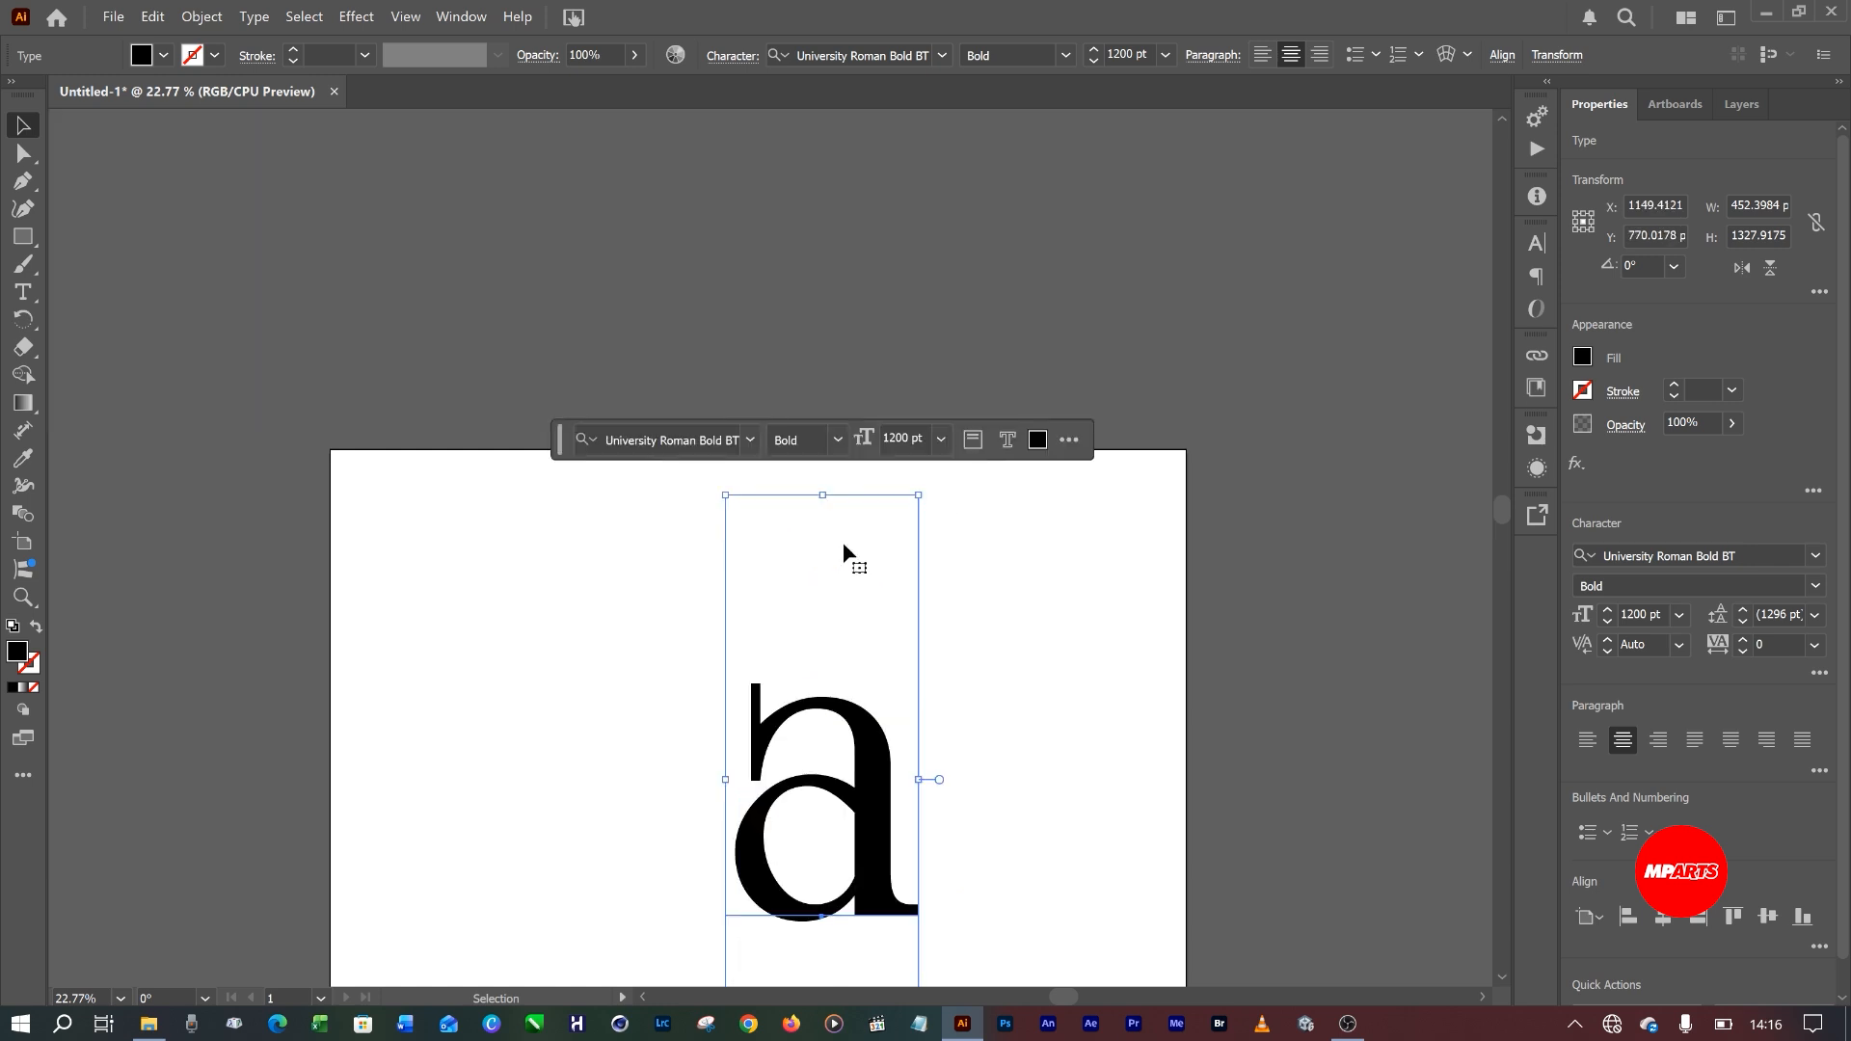
{"action": "scroll", "coordinate": [843, 628], "scroll_direction": "down", "scroll_amount": 5}
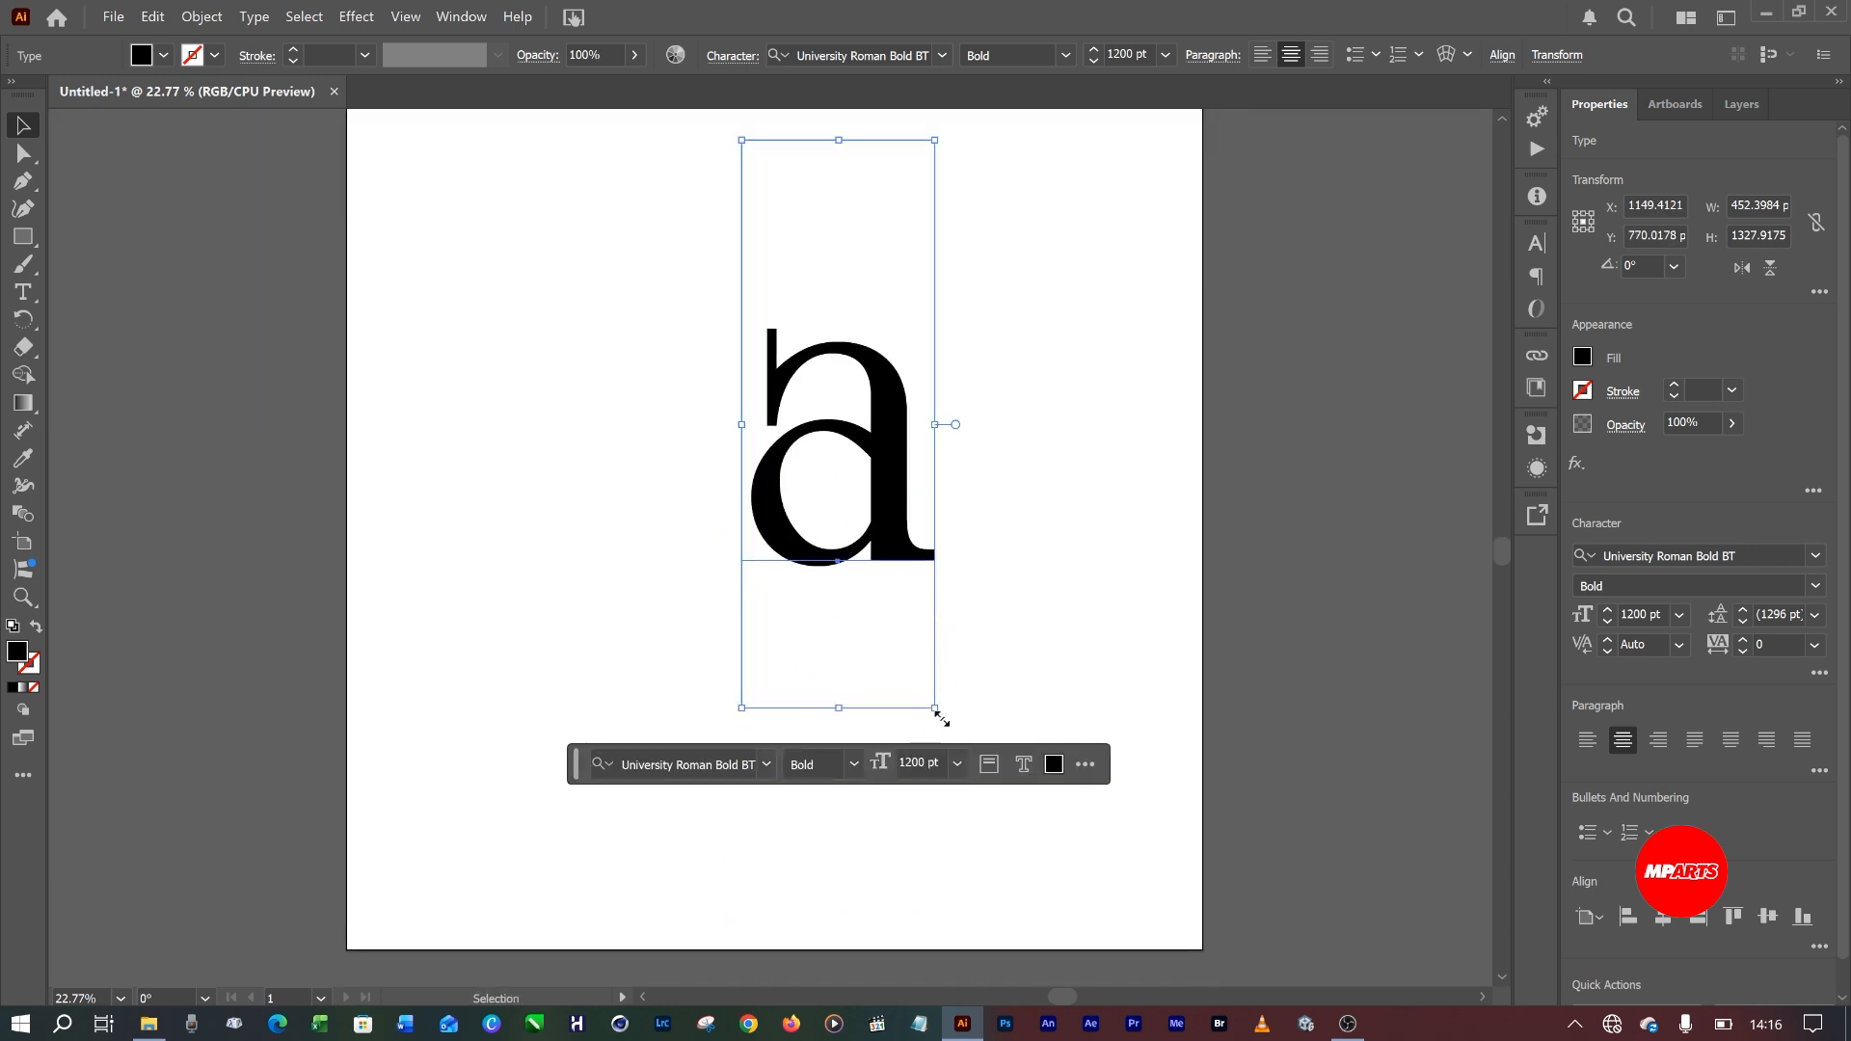
{"action": "left_click_drag", "start_coordinate": [940, 712], "coordinate": [1089, 901]}
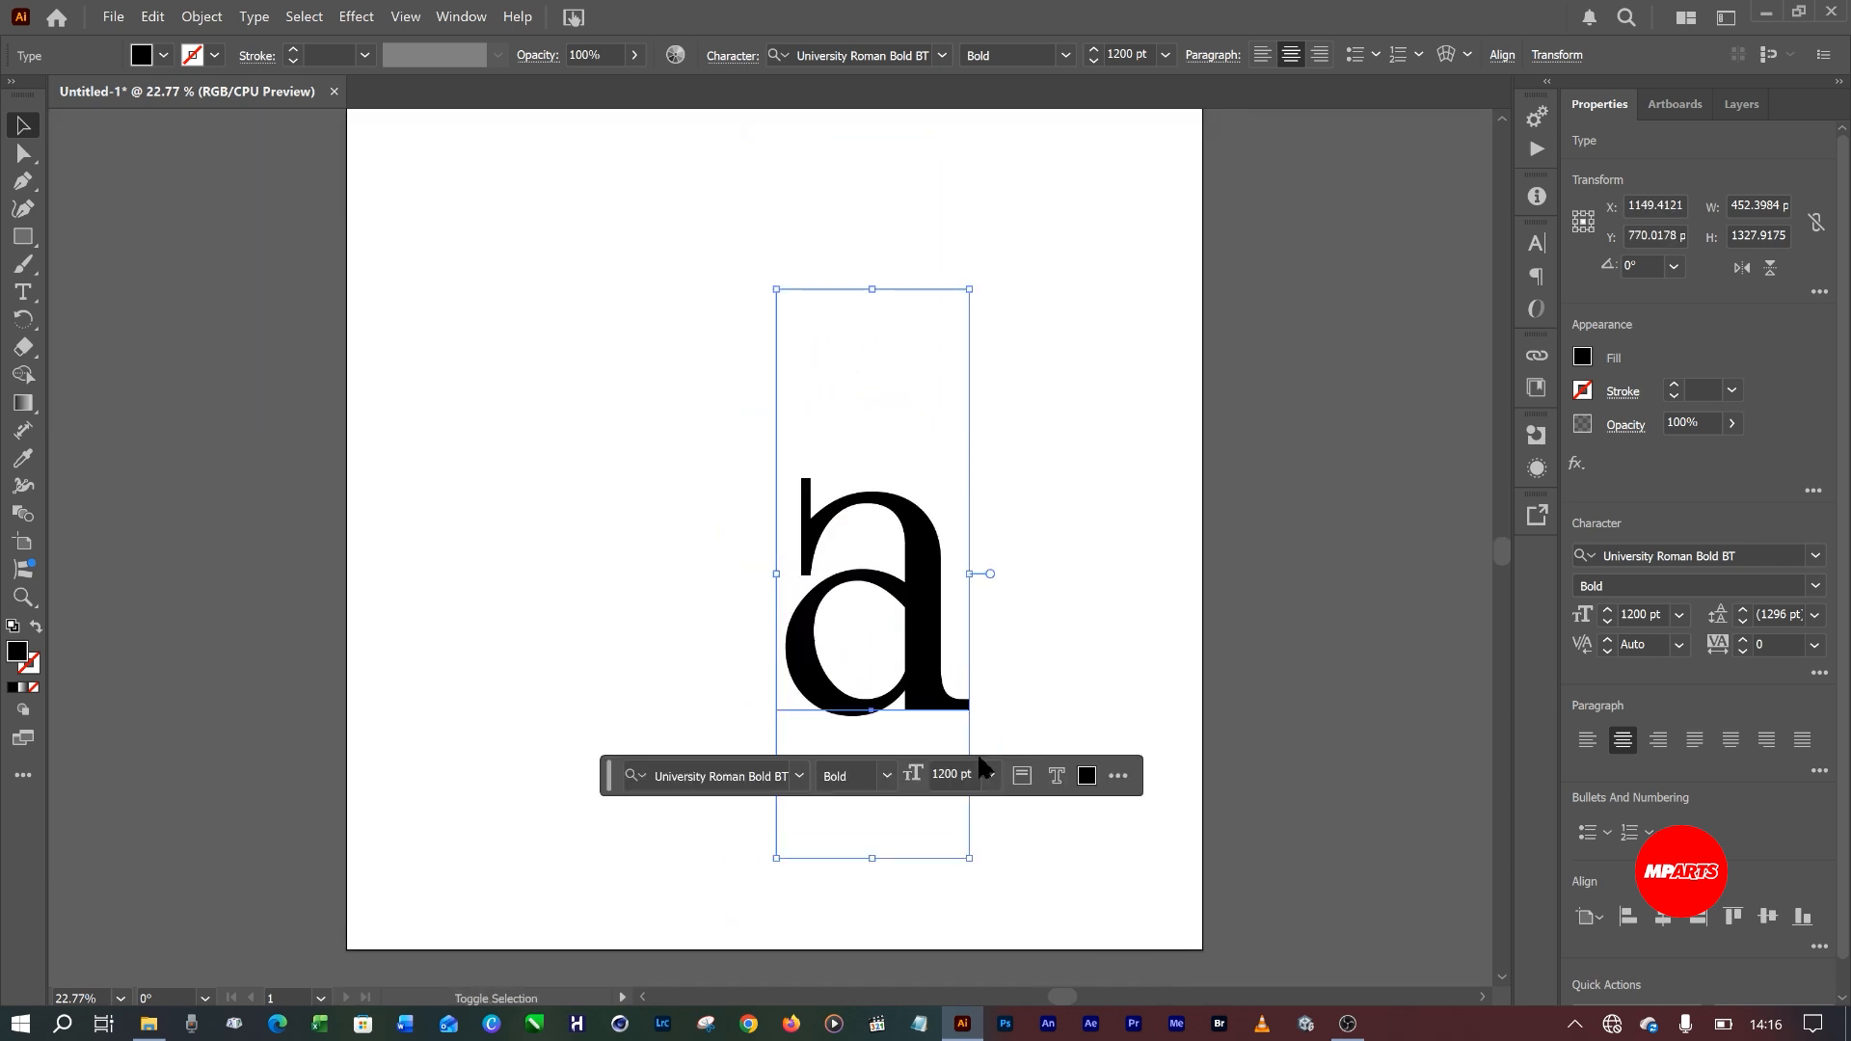
{"action": "left_click_drag", "start_coordinate": [917, 618], "coordinate": [824, 557]}
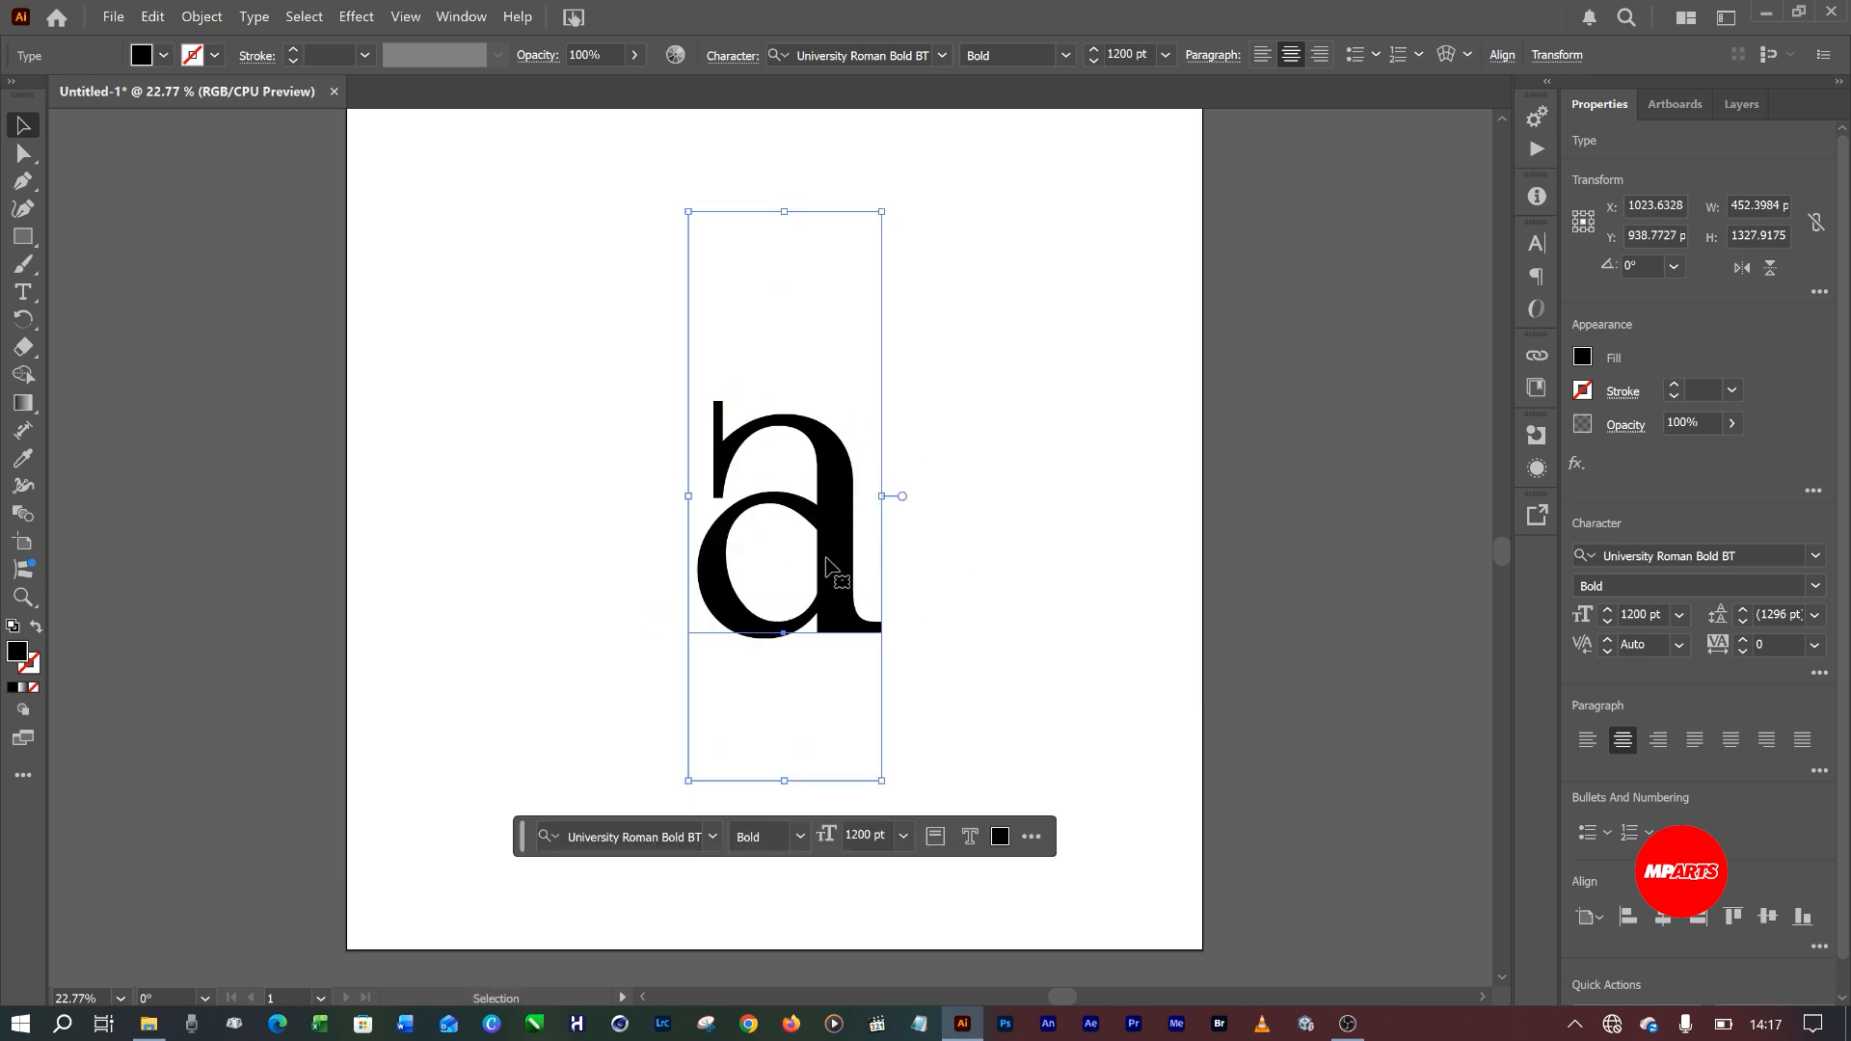
Re-centre the a at X 1000 px, Y 1000 px and show the Layers panel.
{"action": "left_click", "coordinate": [1767, 916]}
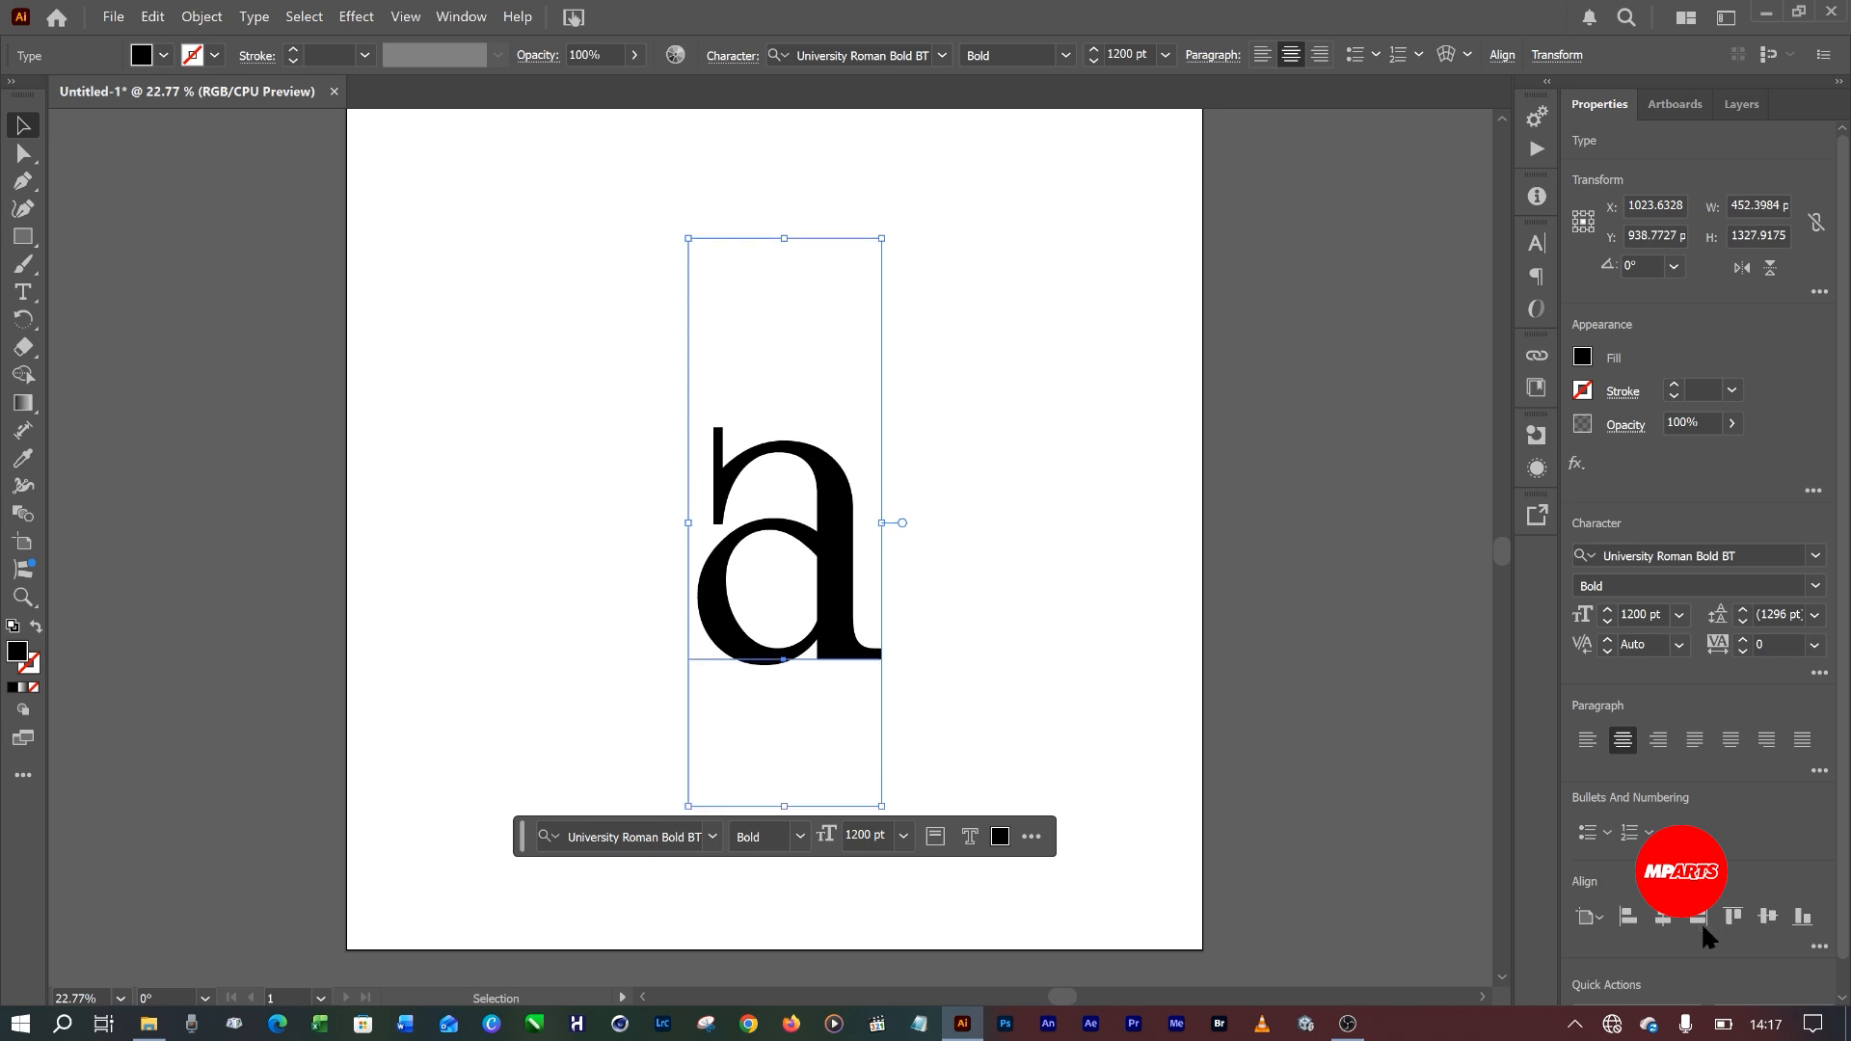
{"action": "left_click", "coordinate": [1663, 916]}
{"action": "left_click", "coordinate": [1080, 474]}
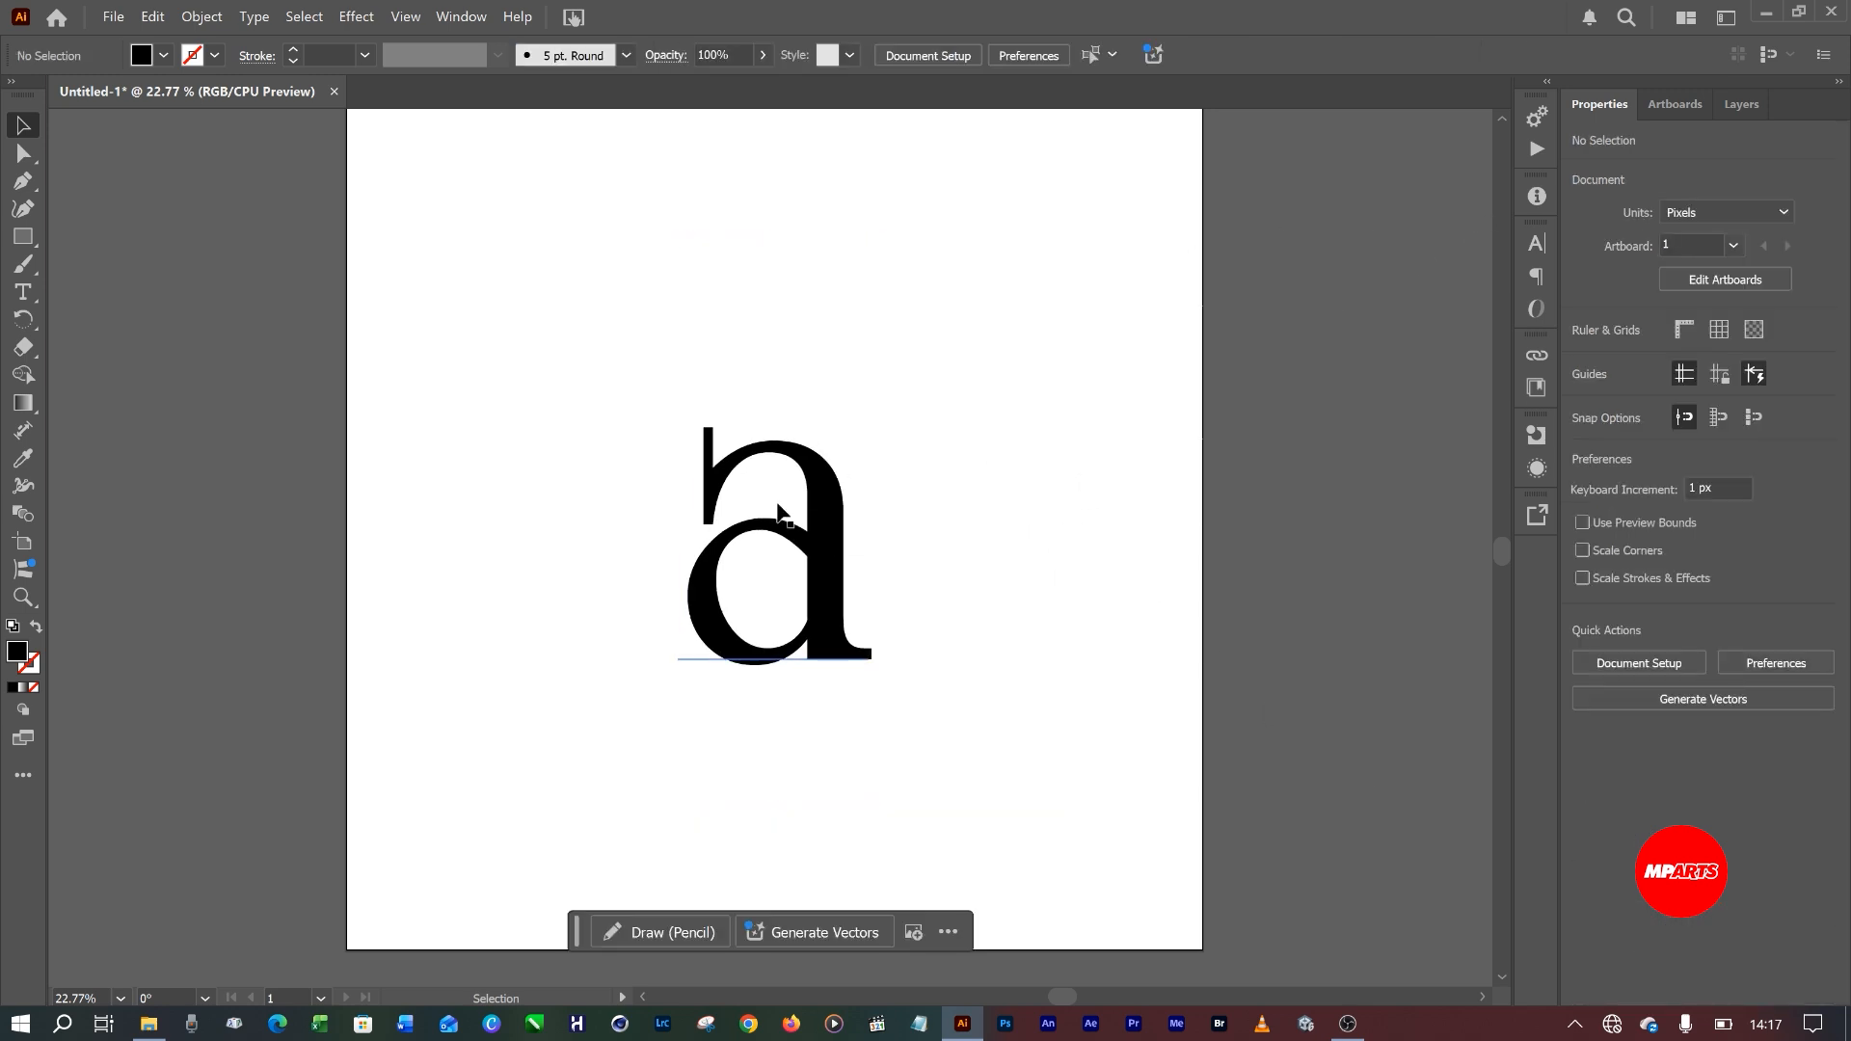
{"action": "left_click", "coordinate": [822, 593]}
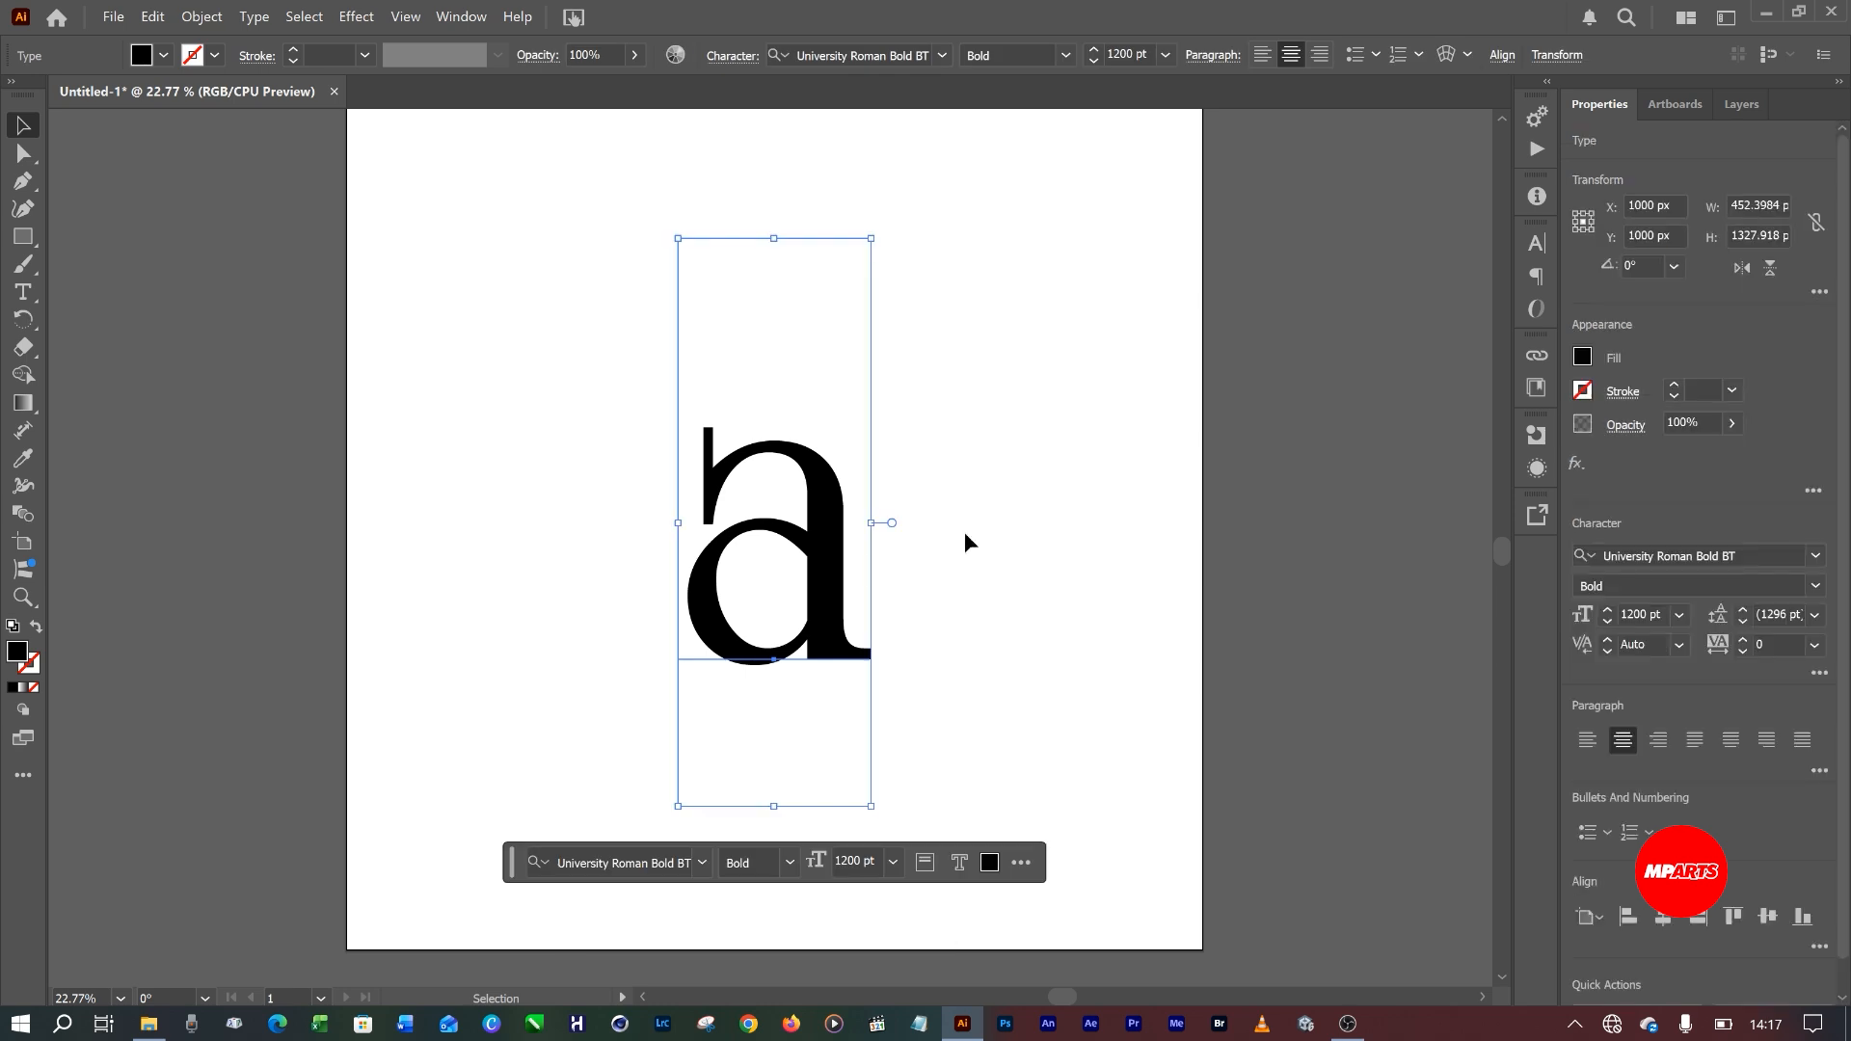
{"action": "left_click", "coordinate": [1740, 106]}
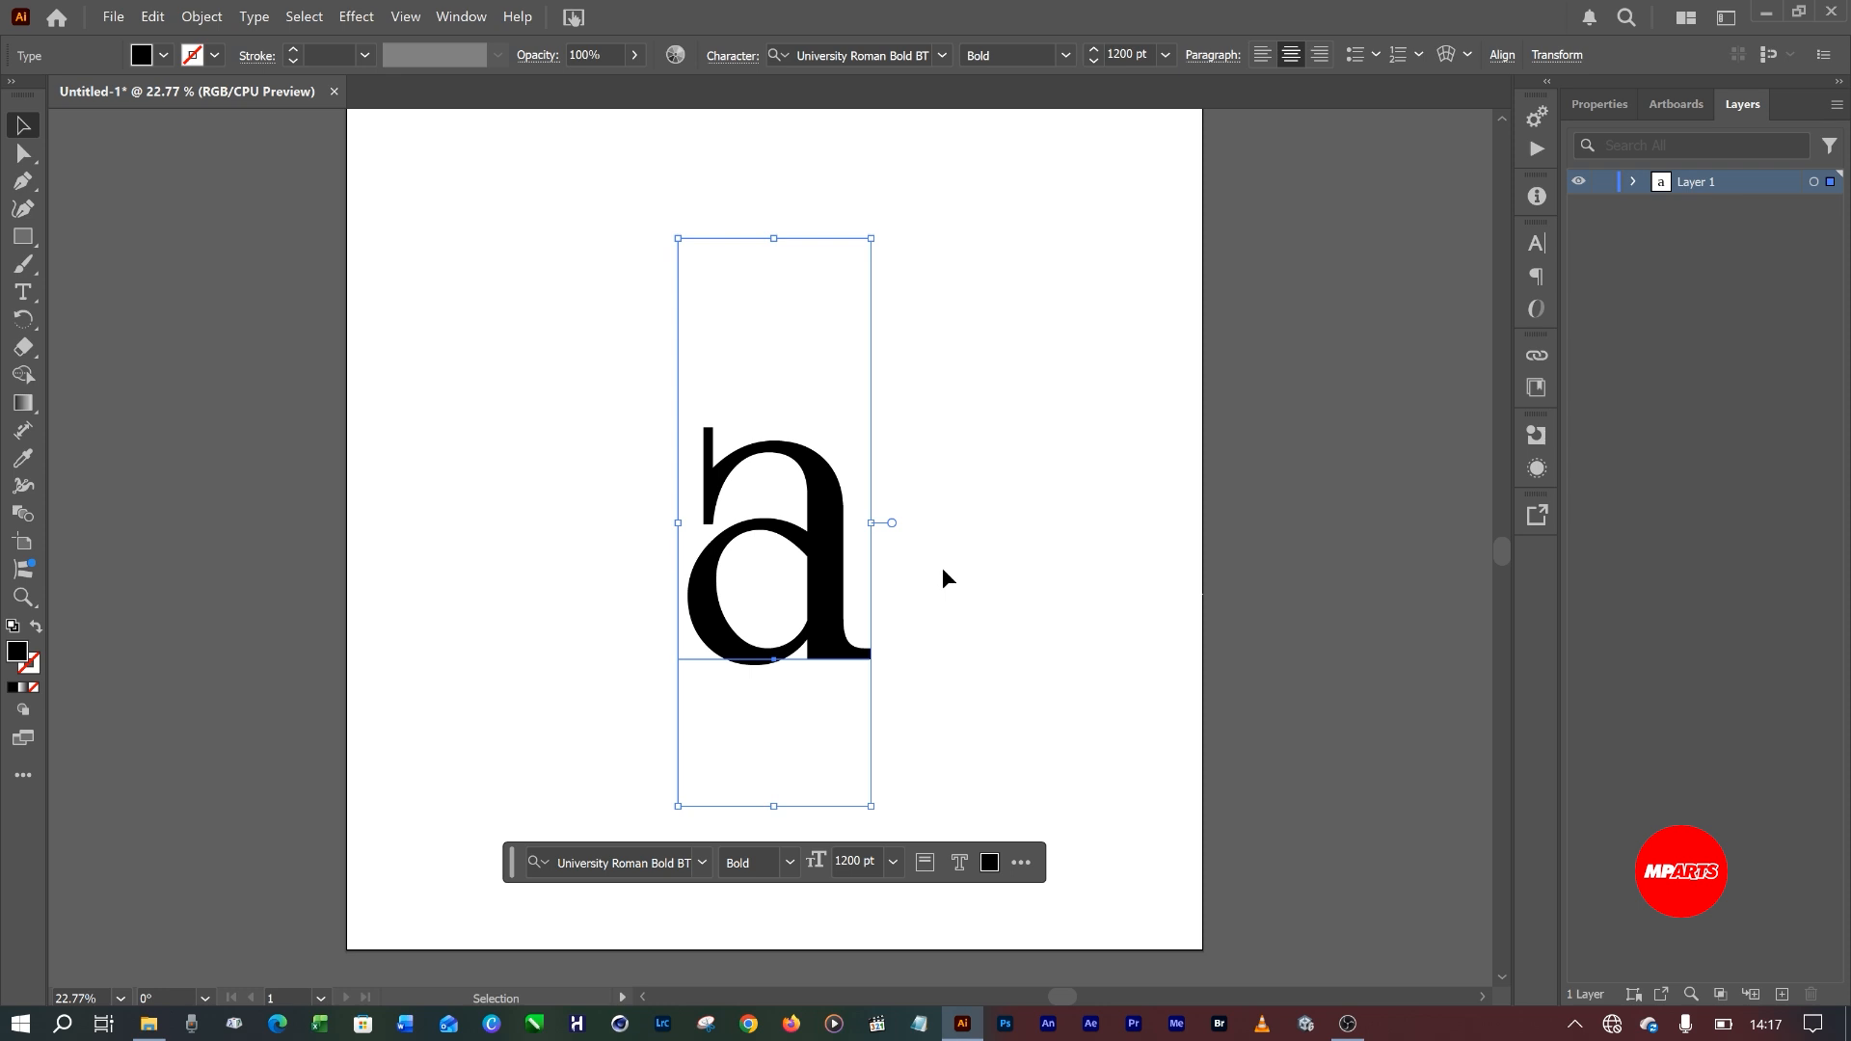
Create a new Layer 2 and drag it below Layer 1.
{"action": "left_click", "coordinate": [921, 487]}
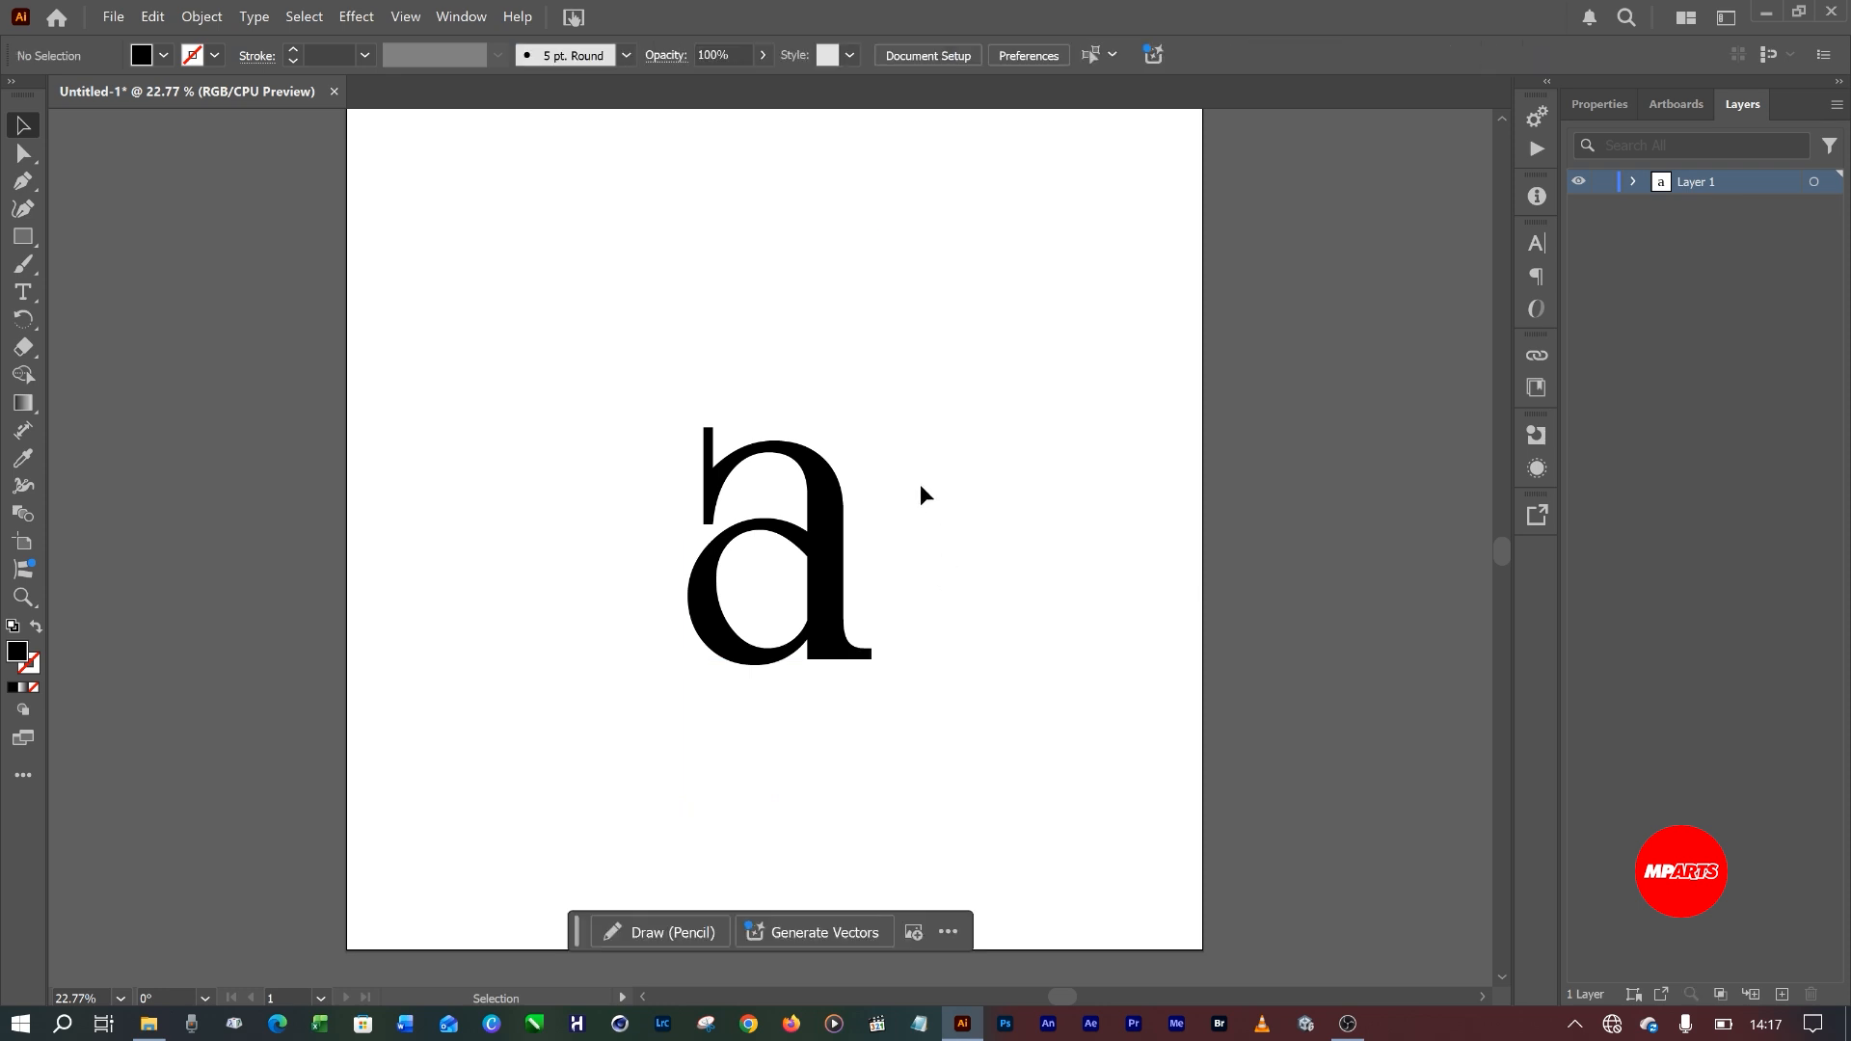
{"action": "left_click", "coordinate": [821, 544]}
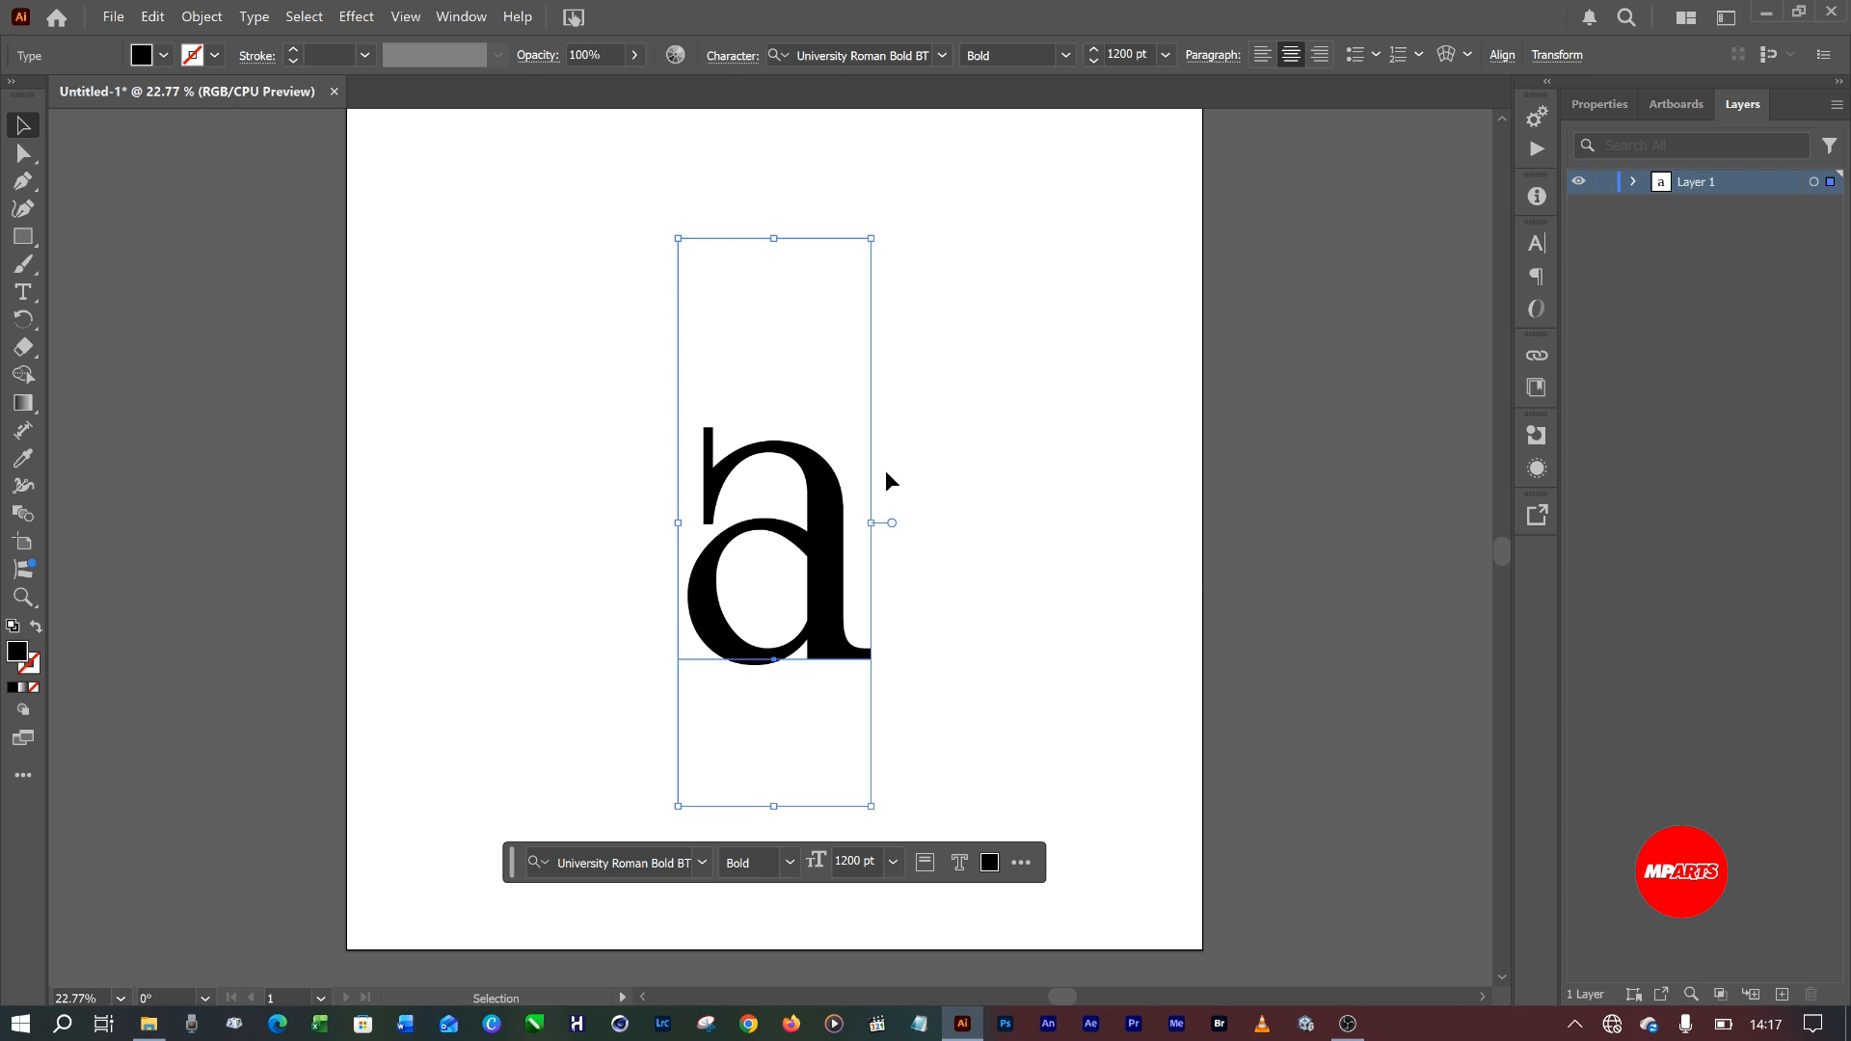
{"action": "left_click", "coordinate": [1715, 279]}
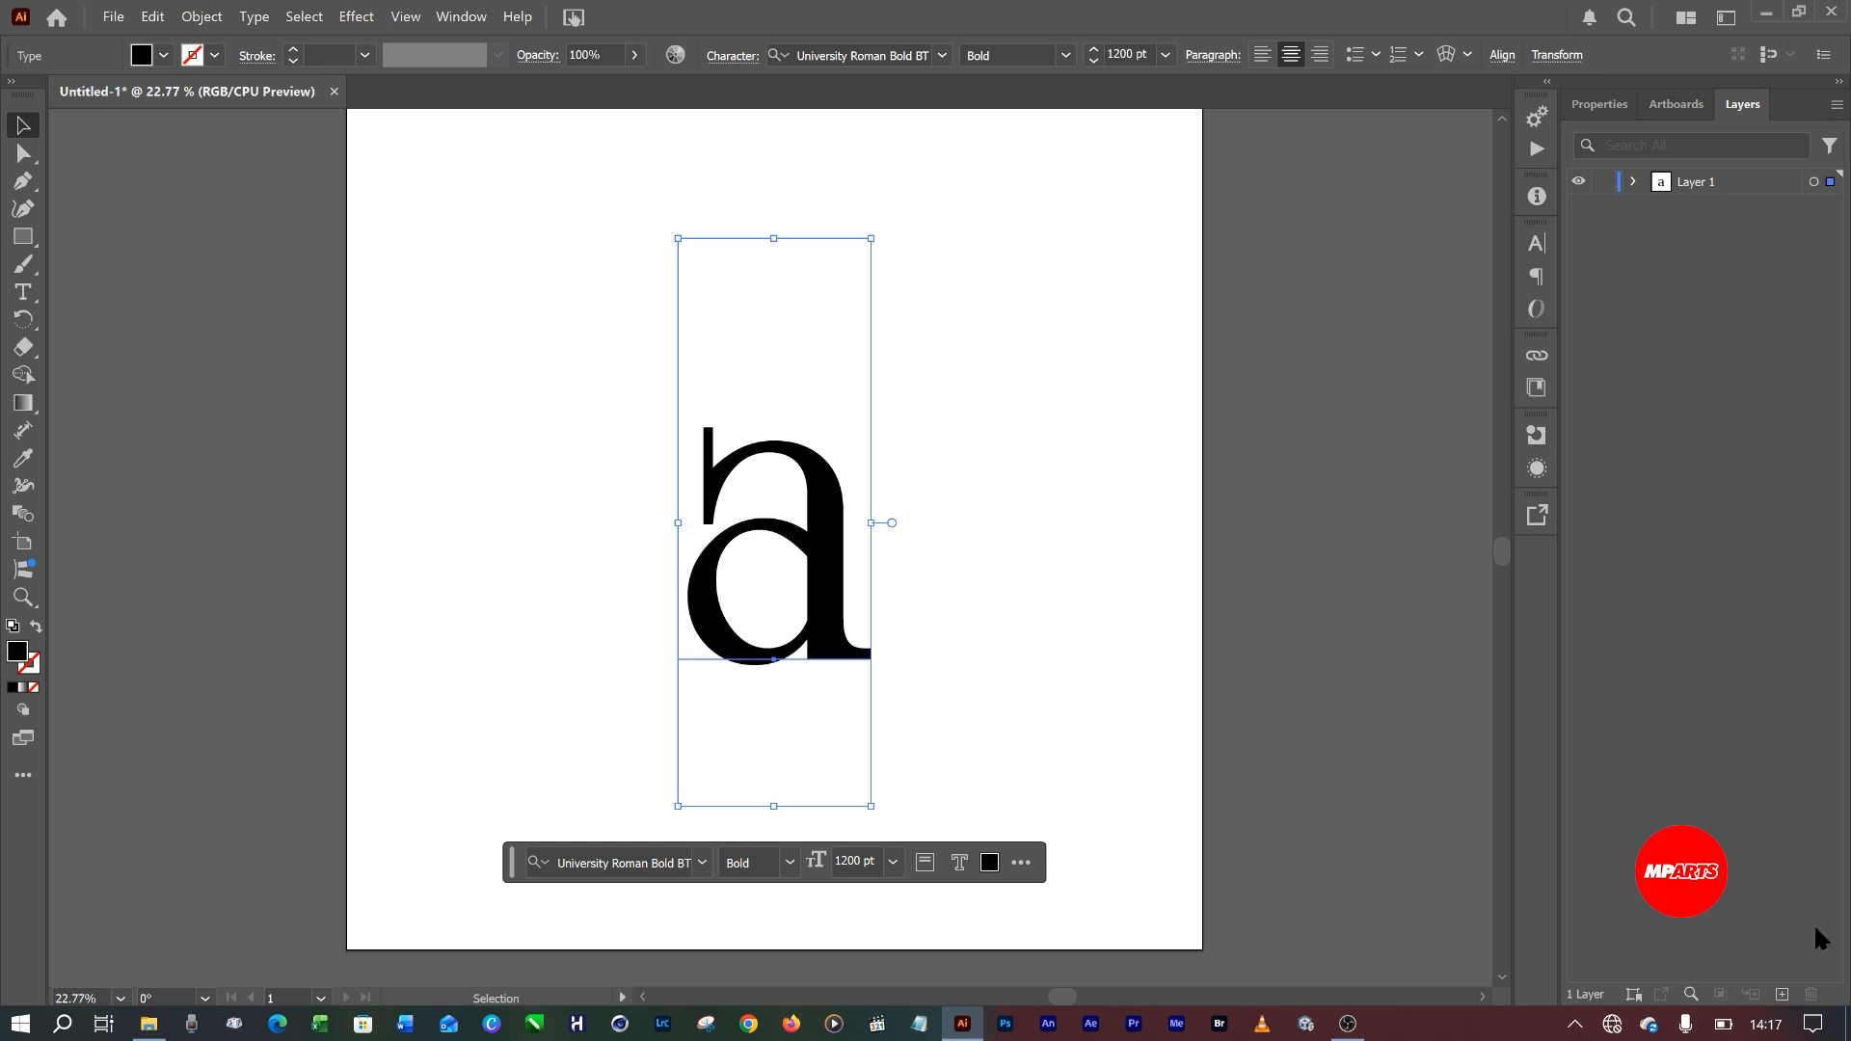
{"action": "left_click", "coordinate": [1783, 994]}
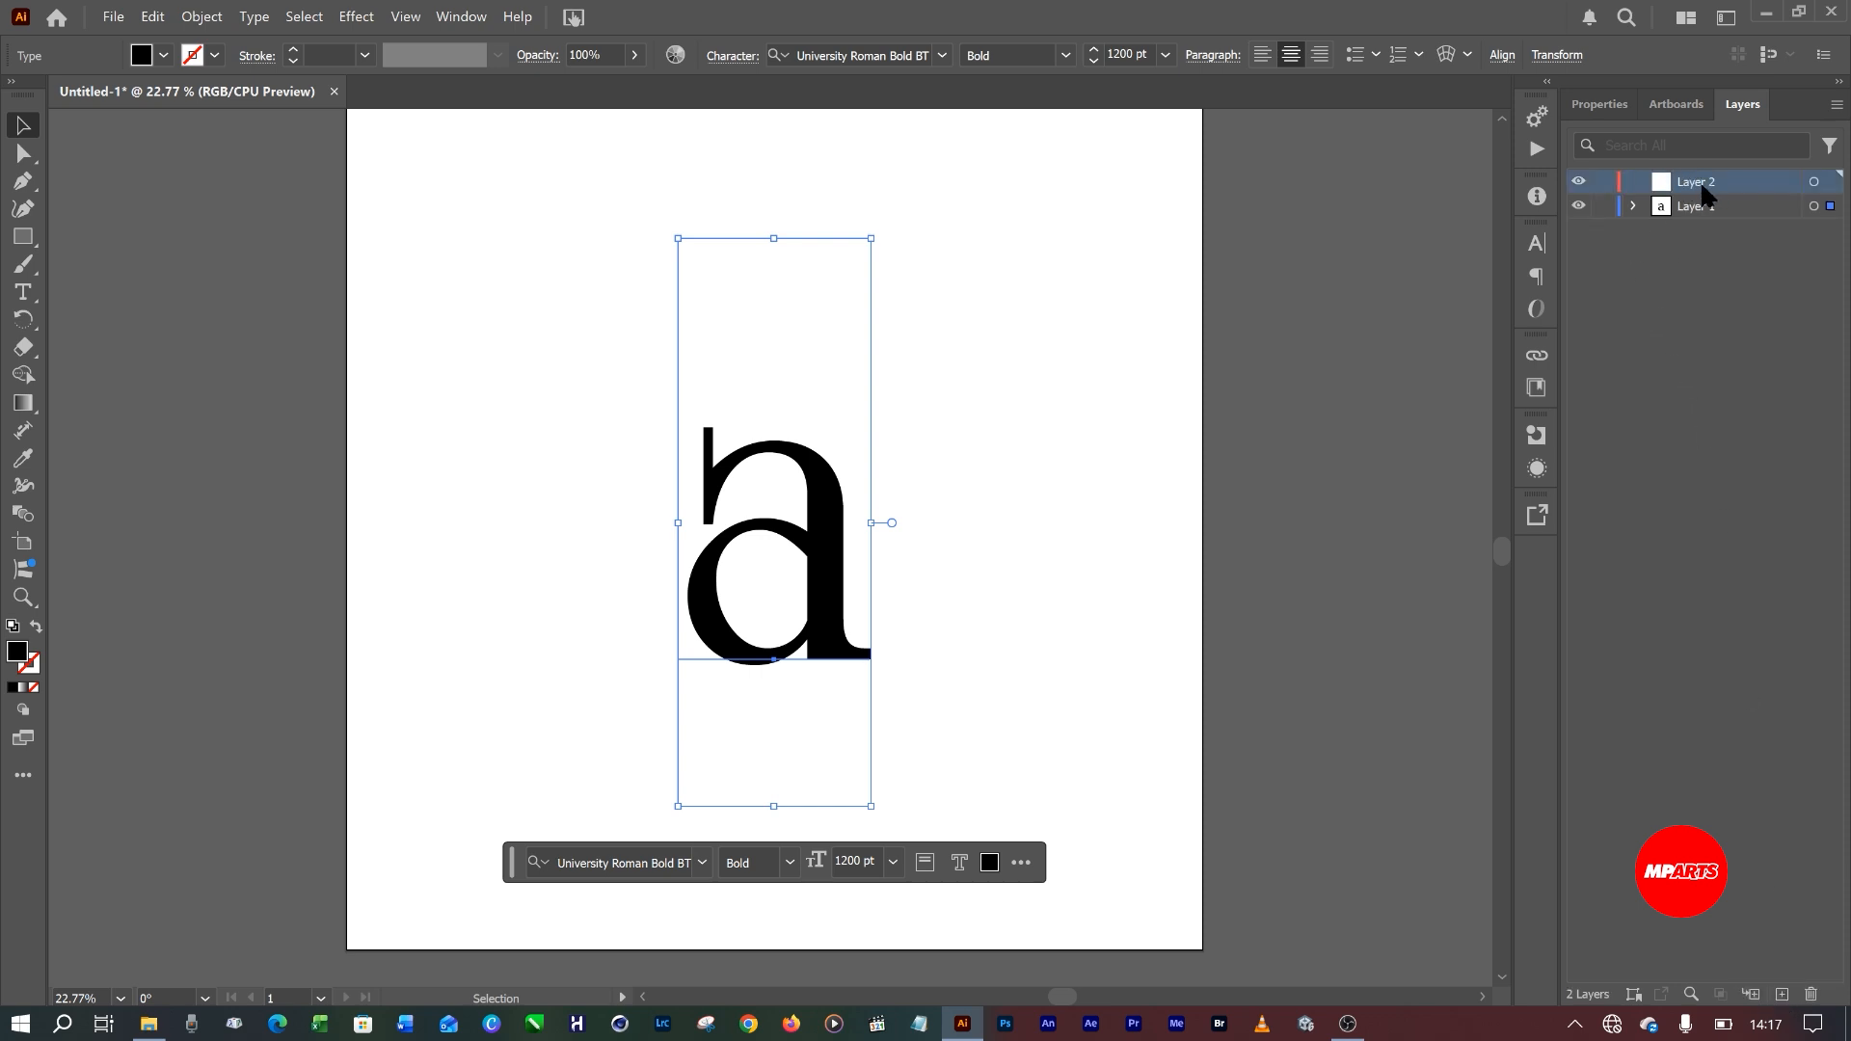
{"action": "left_click_drag", "start_coordinate": [1703, 193], "coordinate": [1697, 224]}
{"action": "left_click", "coordinate": [1692, 204]}
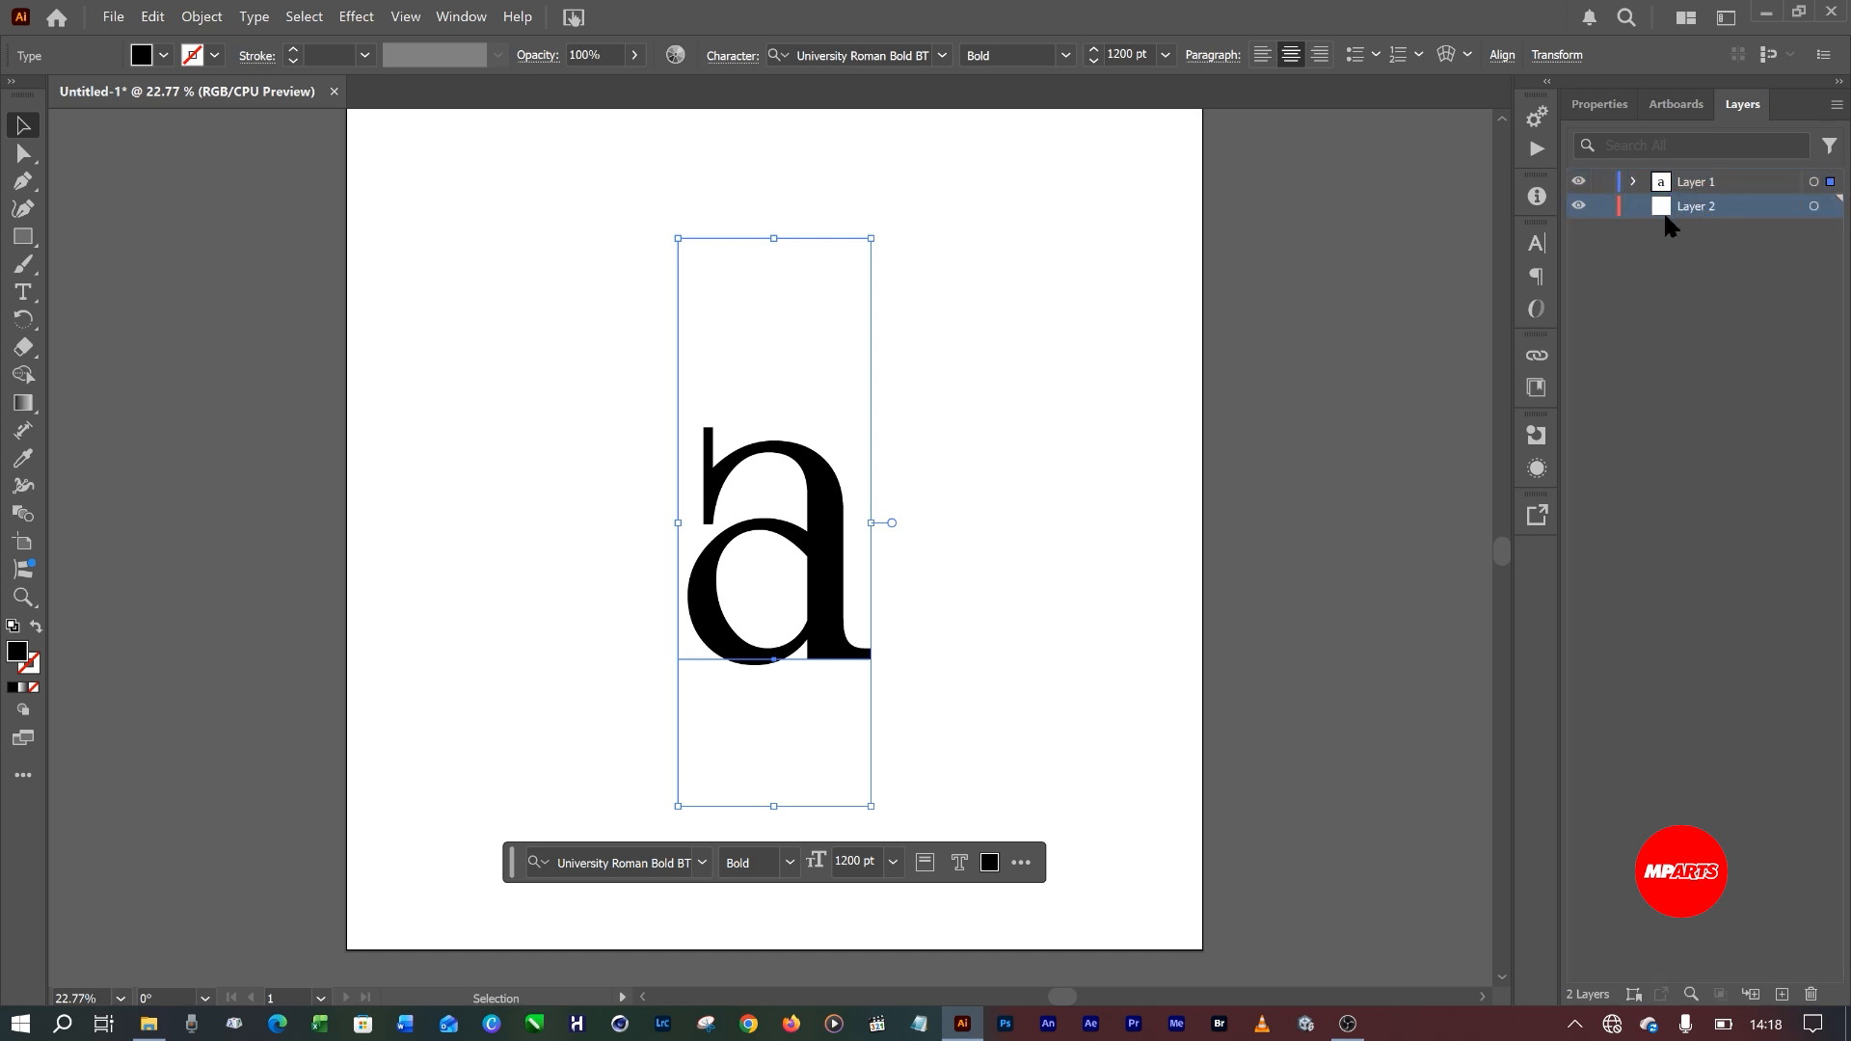
{"action": "left_click", "coordinate": [1689, 227]}
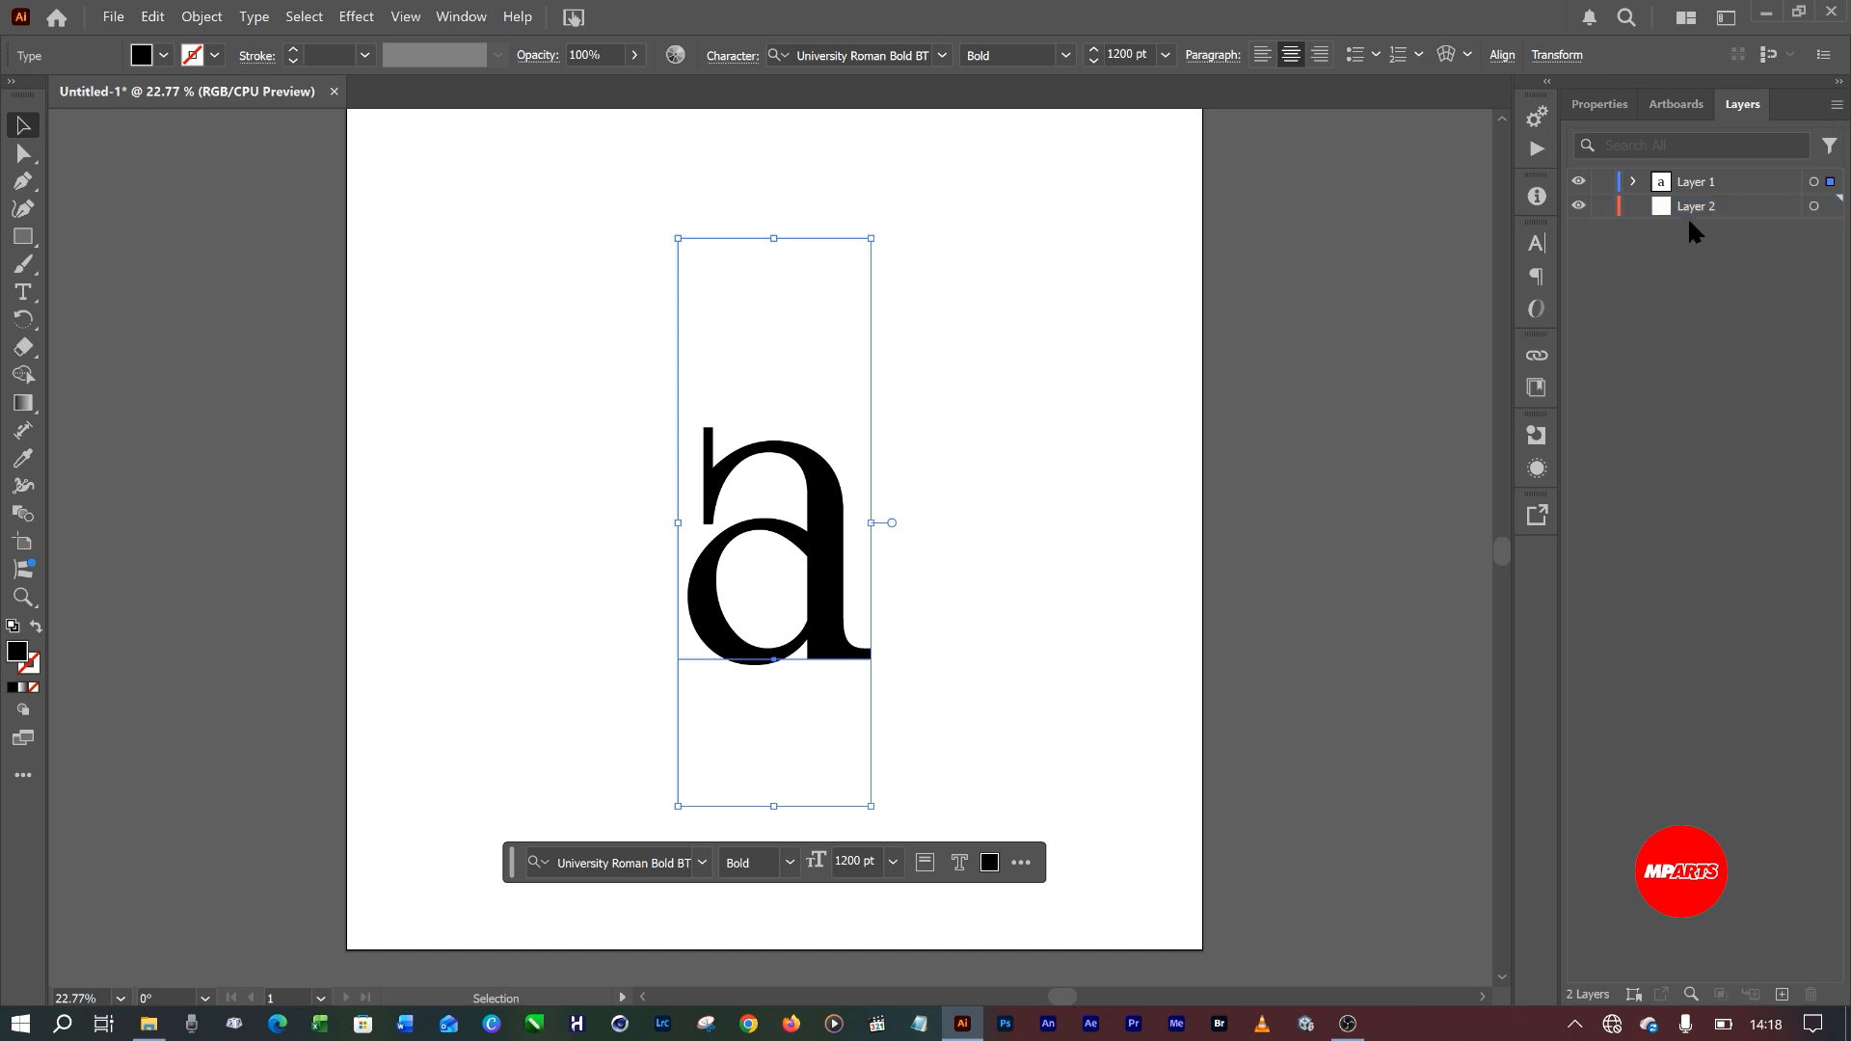
Make Layer 2 the active layer to draw on.
{"action": "left_click", "coordinate": [1367, 279]}
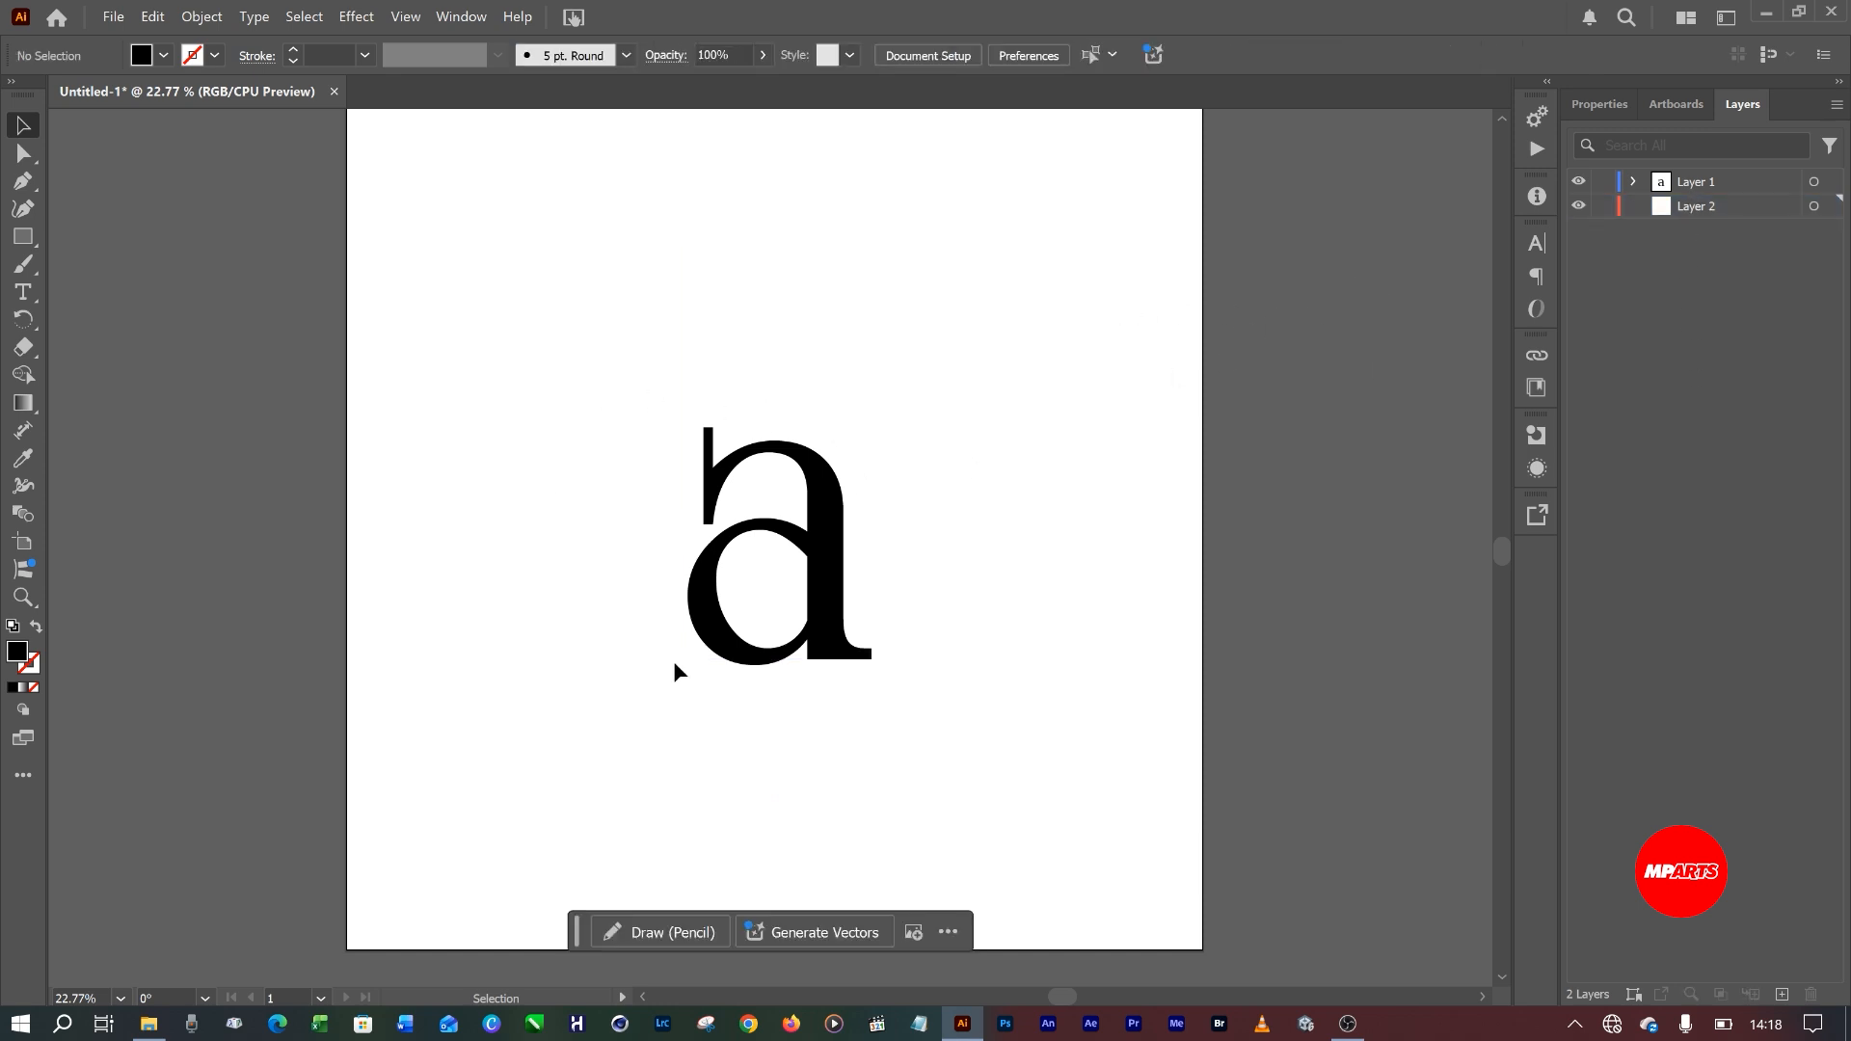
{"action": "left_click", "coordinate": [826, 520]}
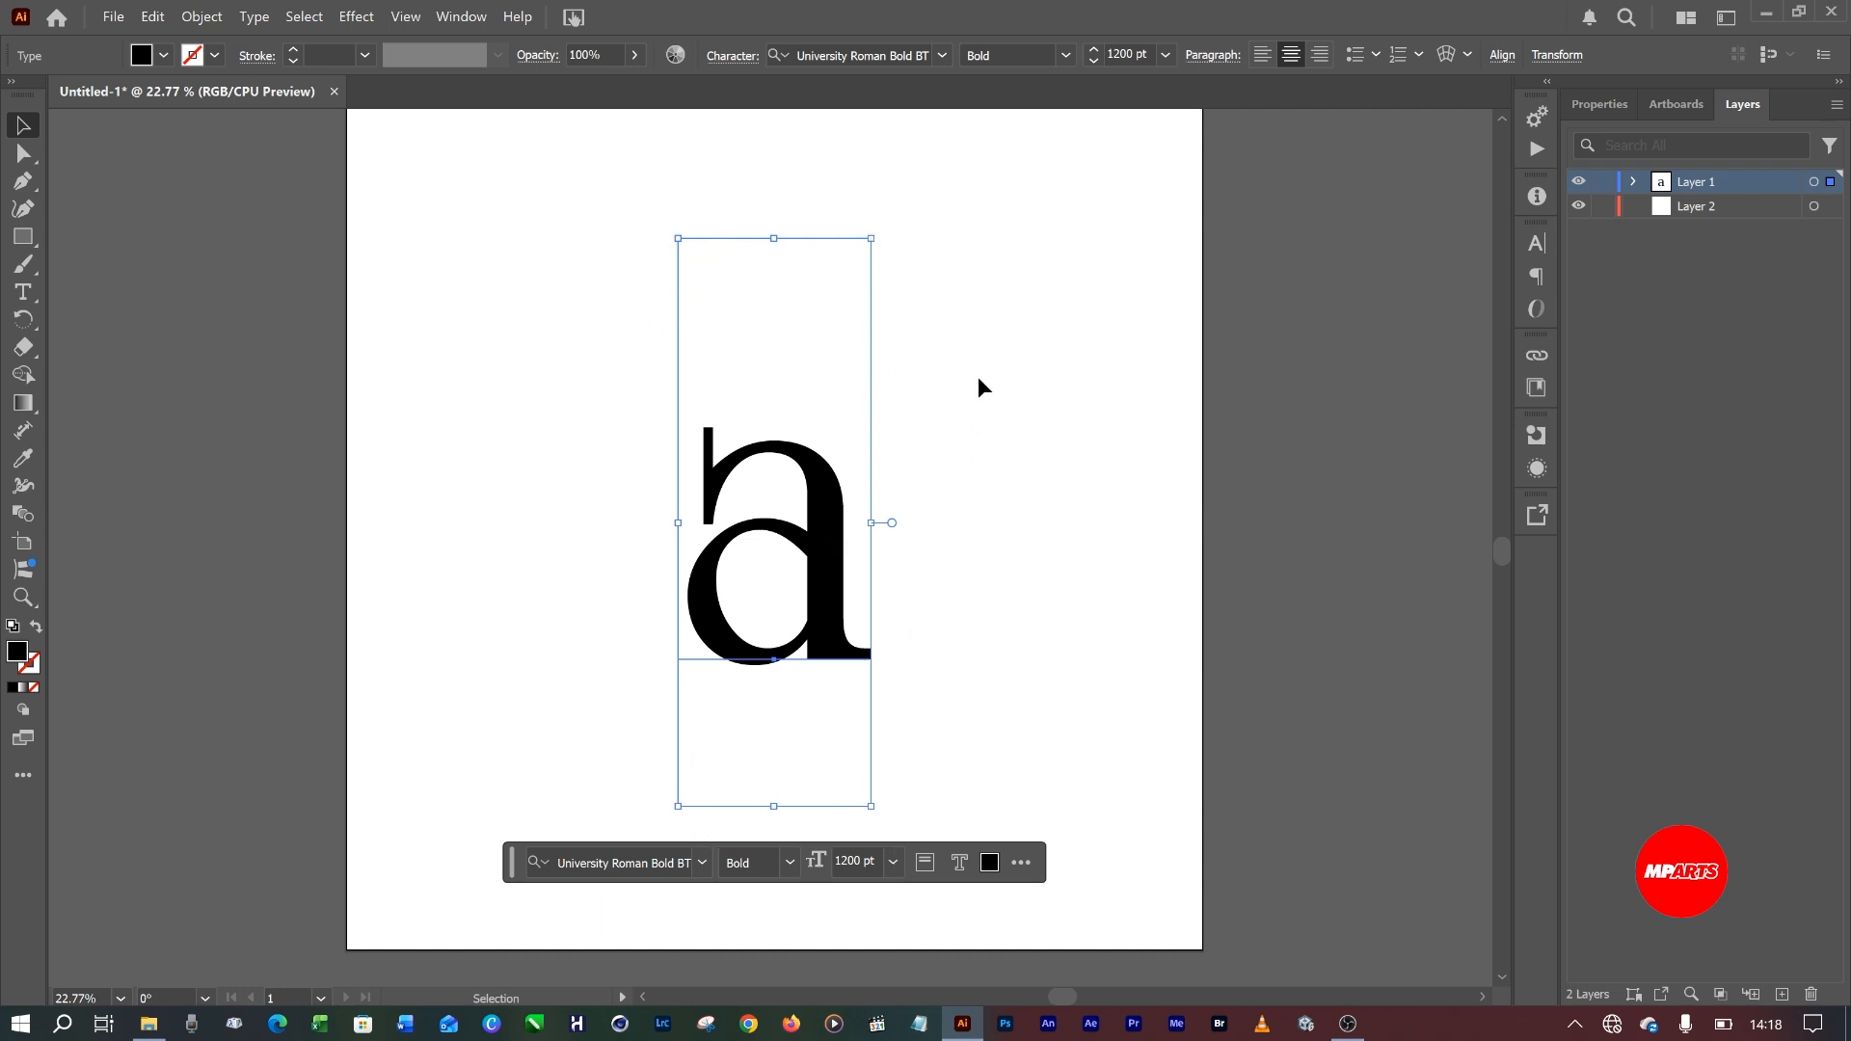
{"action": "left_click", "coordinate": [1111, 421]}
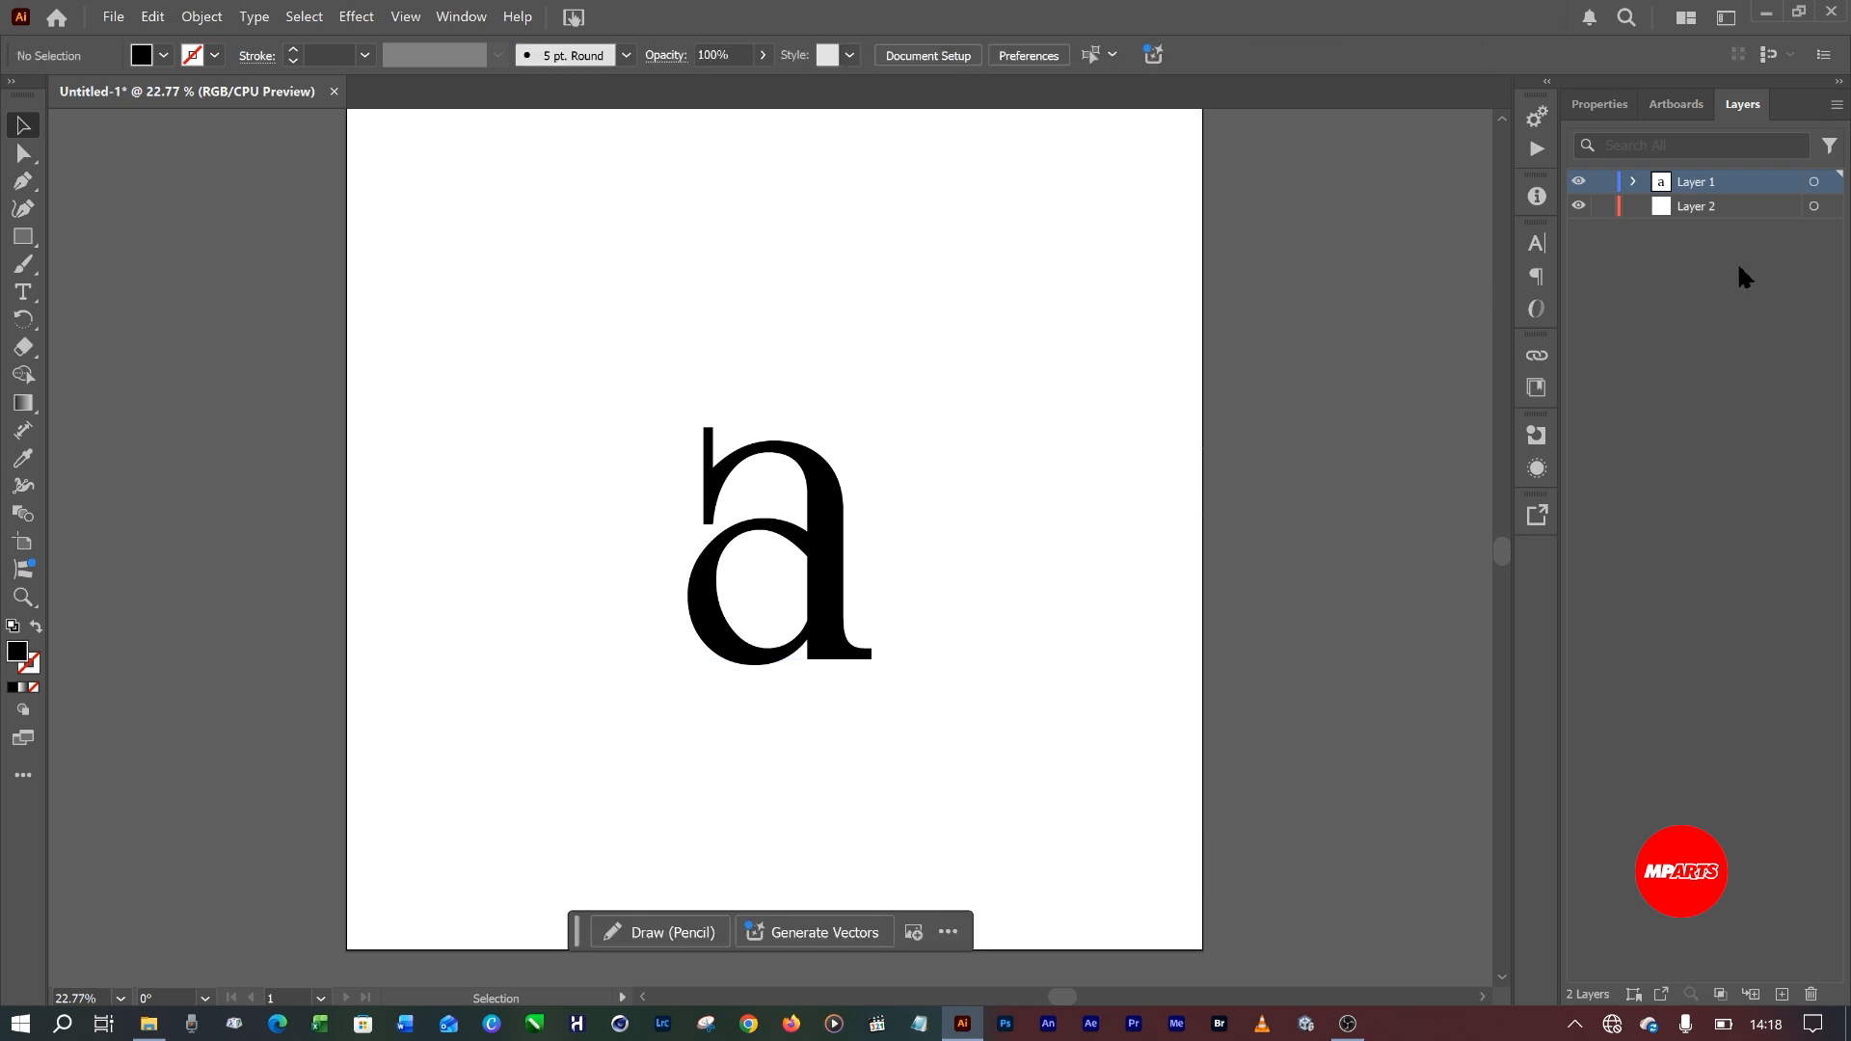
{"action": "left_click", "coordinate": [1722, 232]}
{"action": "left_click", "coordinate": [1678, 206]}
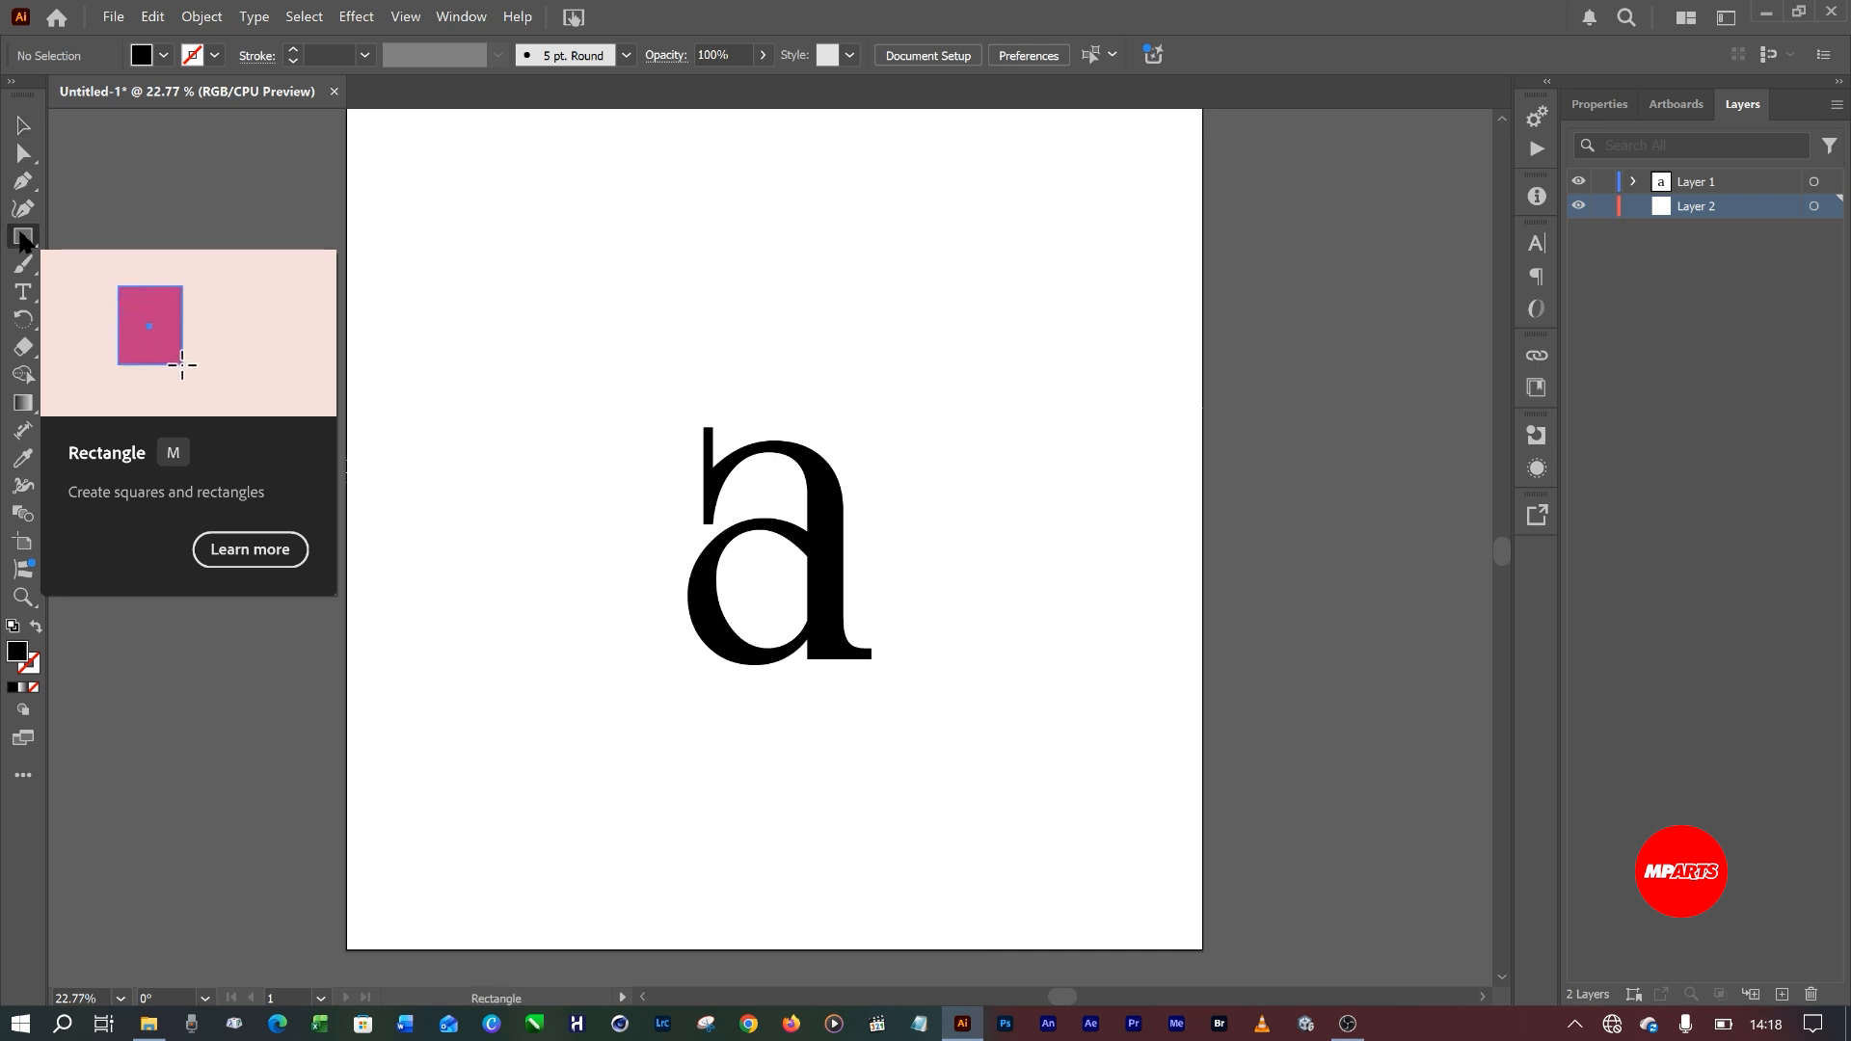
Draw a black square of about 959.46 x 959.46 px around the a on Layer 2.
{"action": "left_click", "coordinate": [21, 241]}
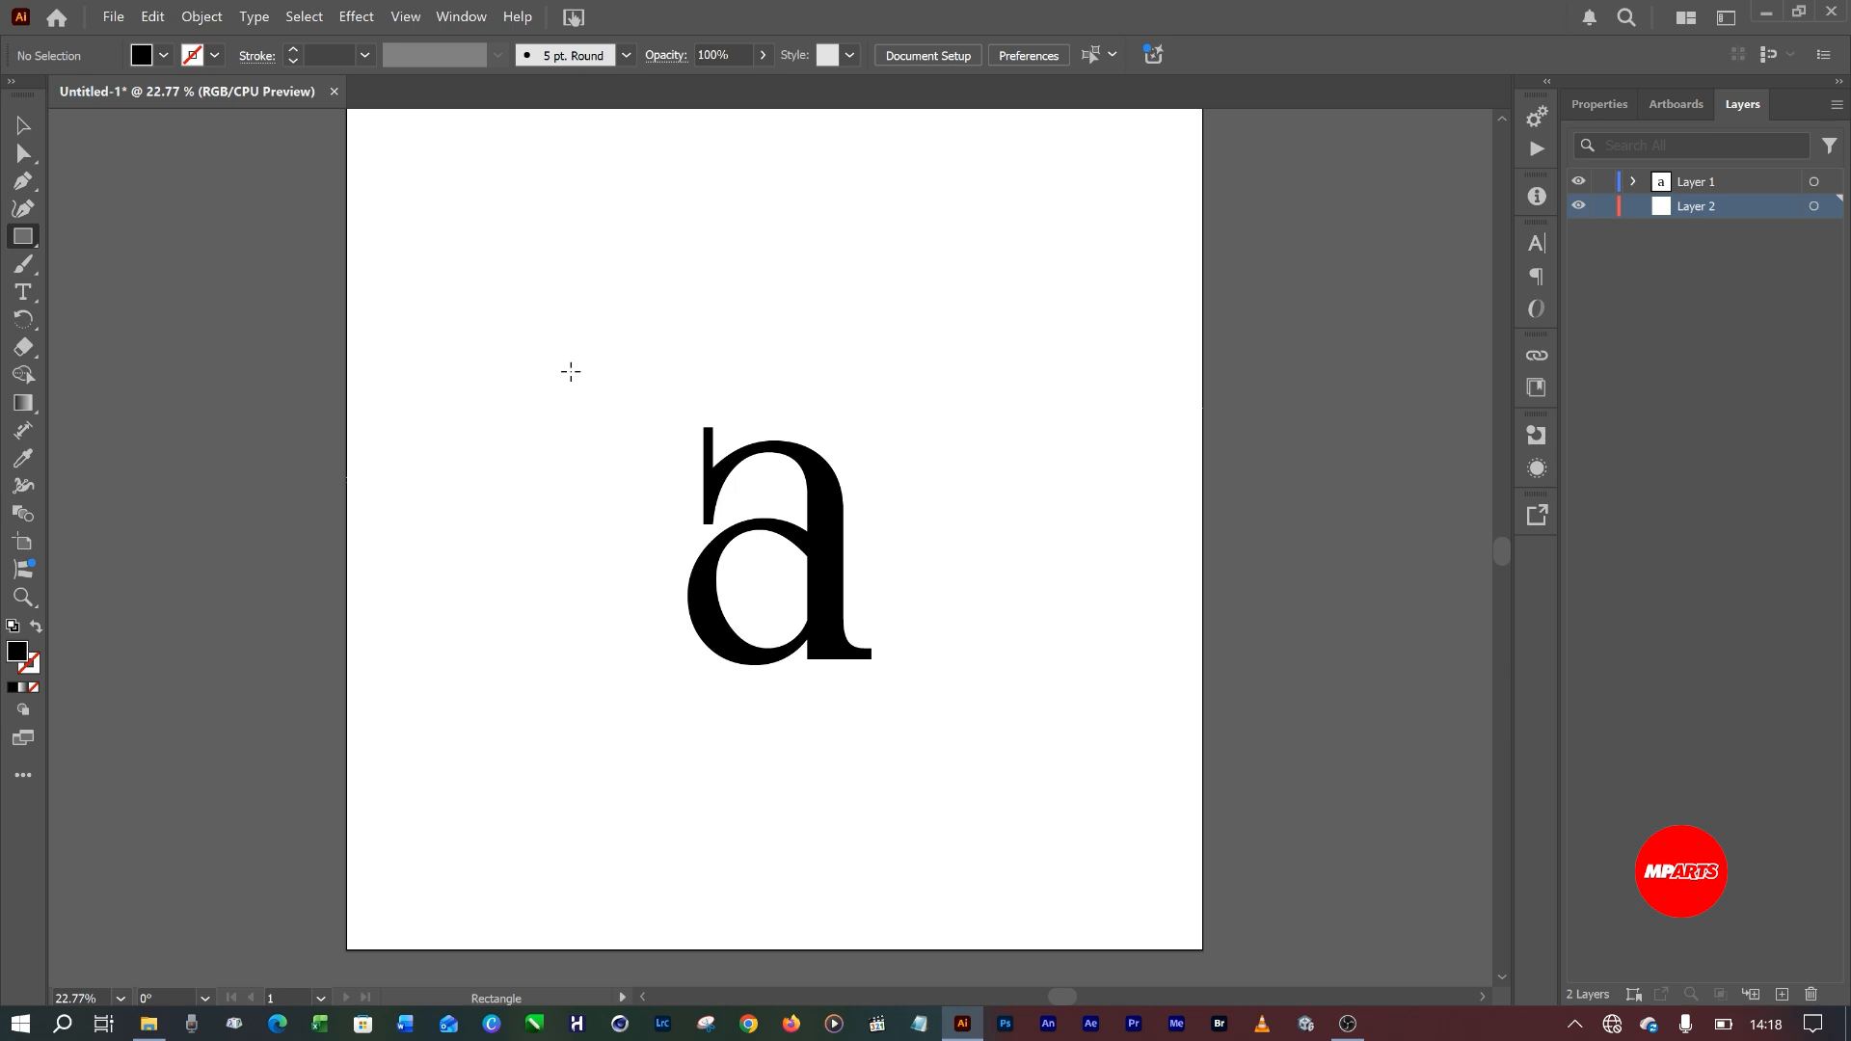
{"action": "left_click_drag", "start_coordinate": [570, 337], "coordinate": [928, 748]}
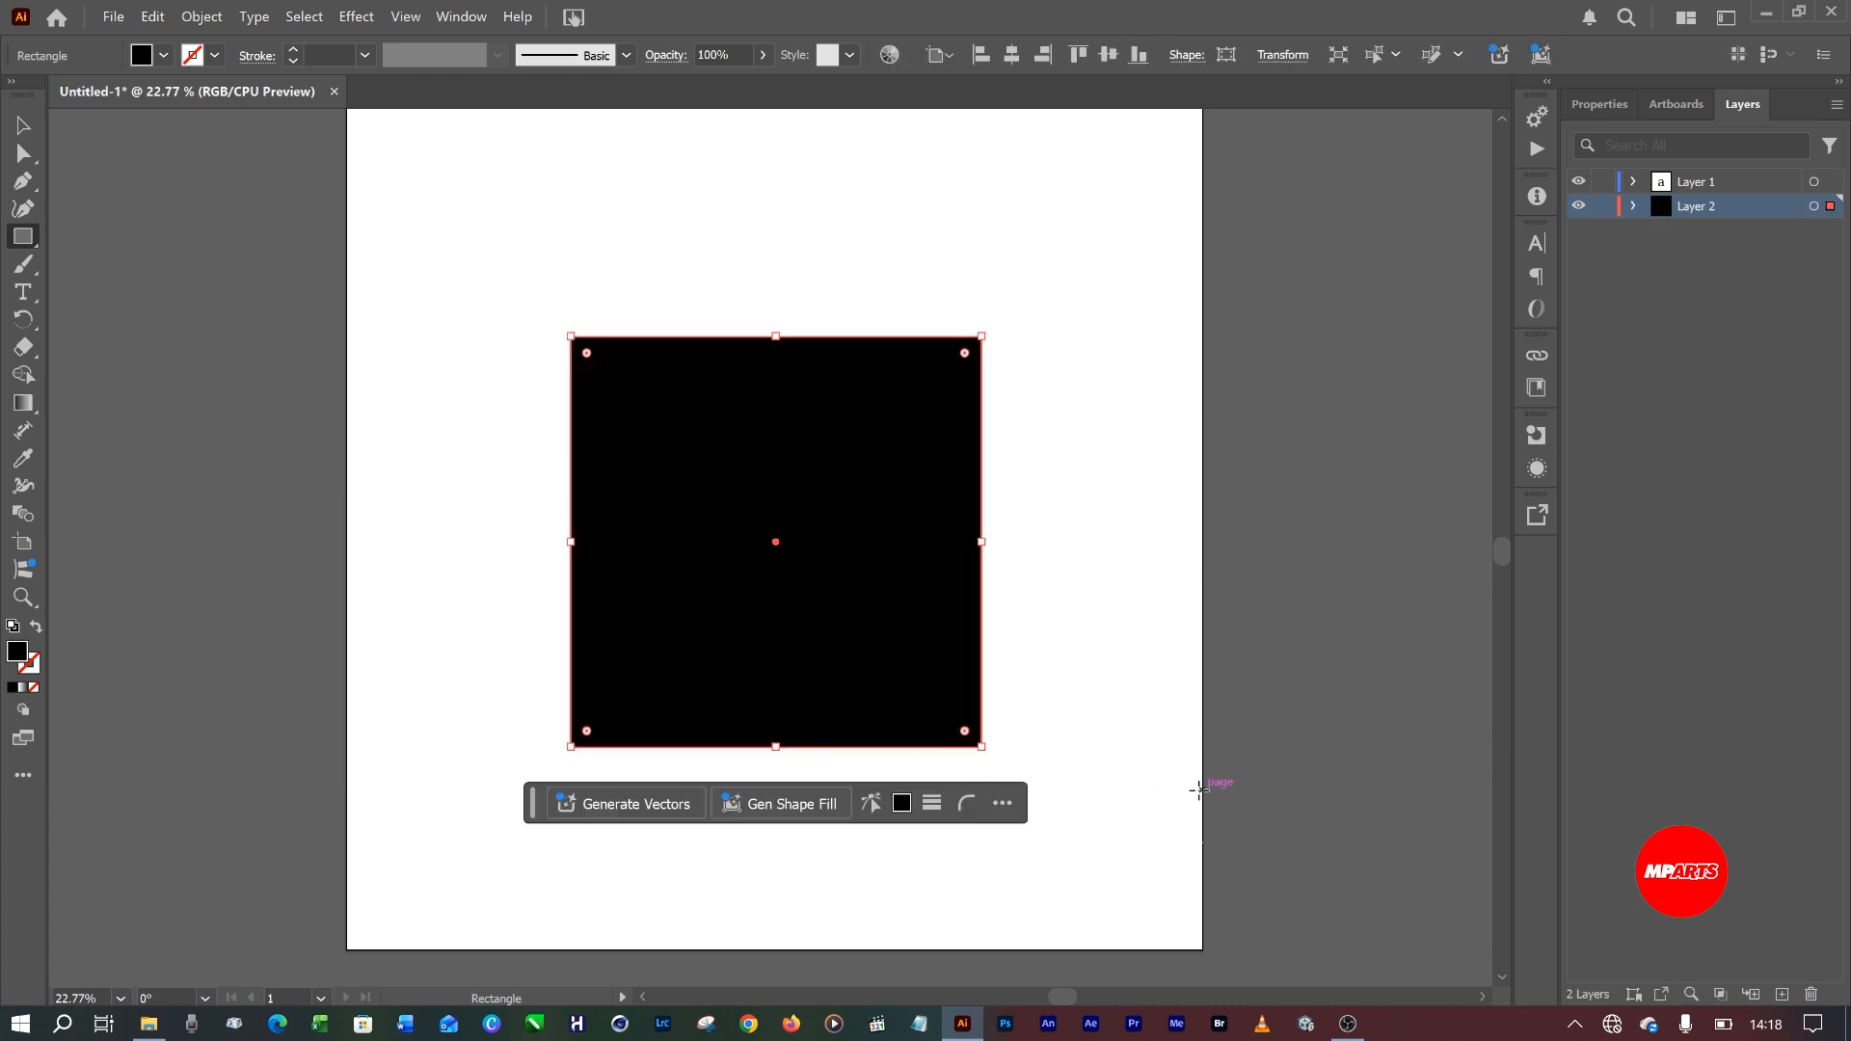
{"action": "left_click", "coordinate": [23, 125]}
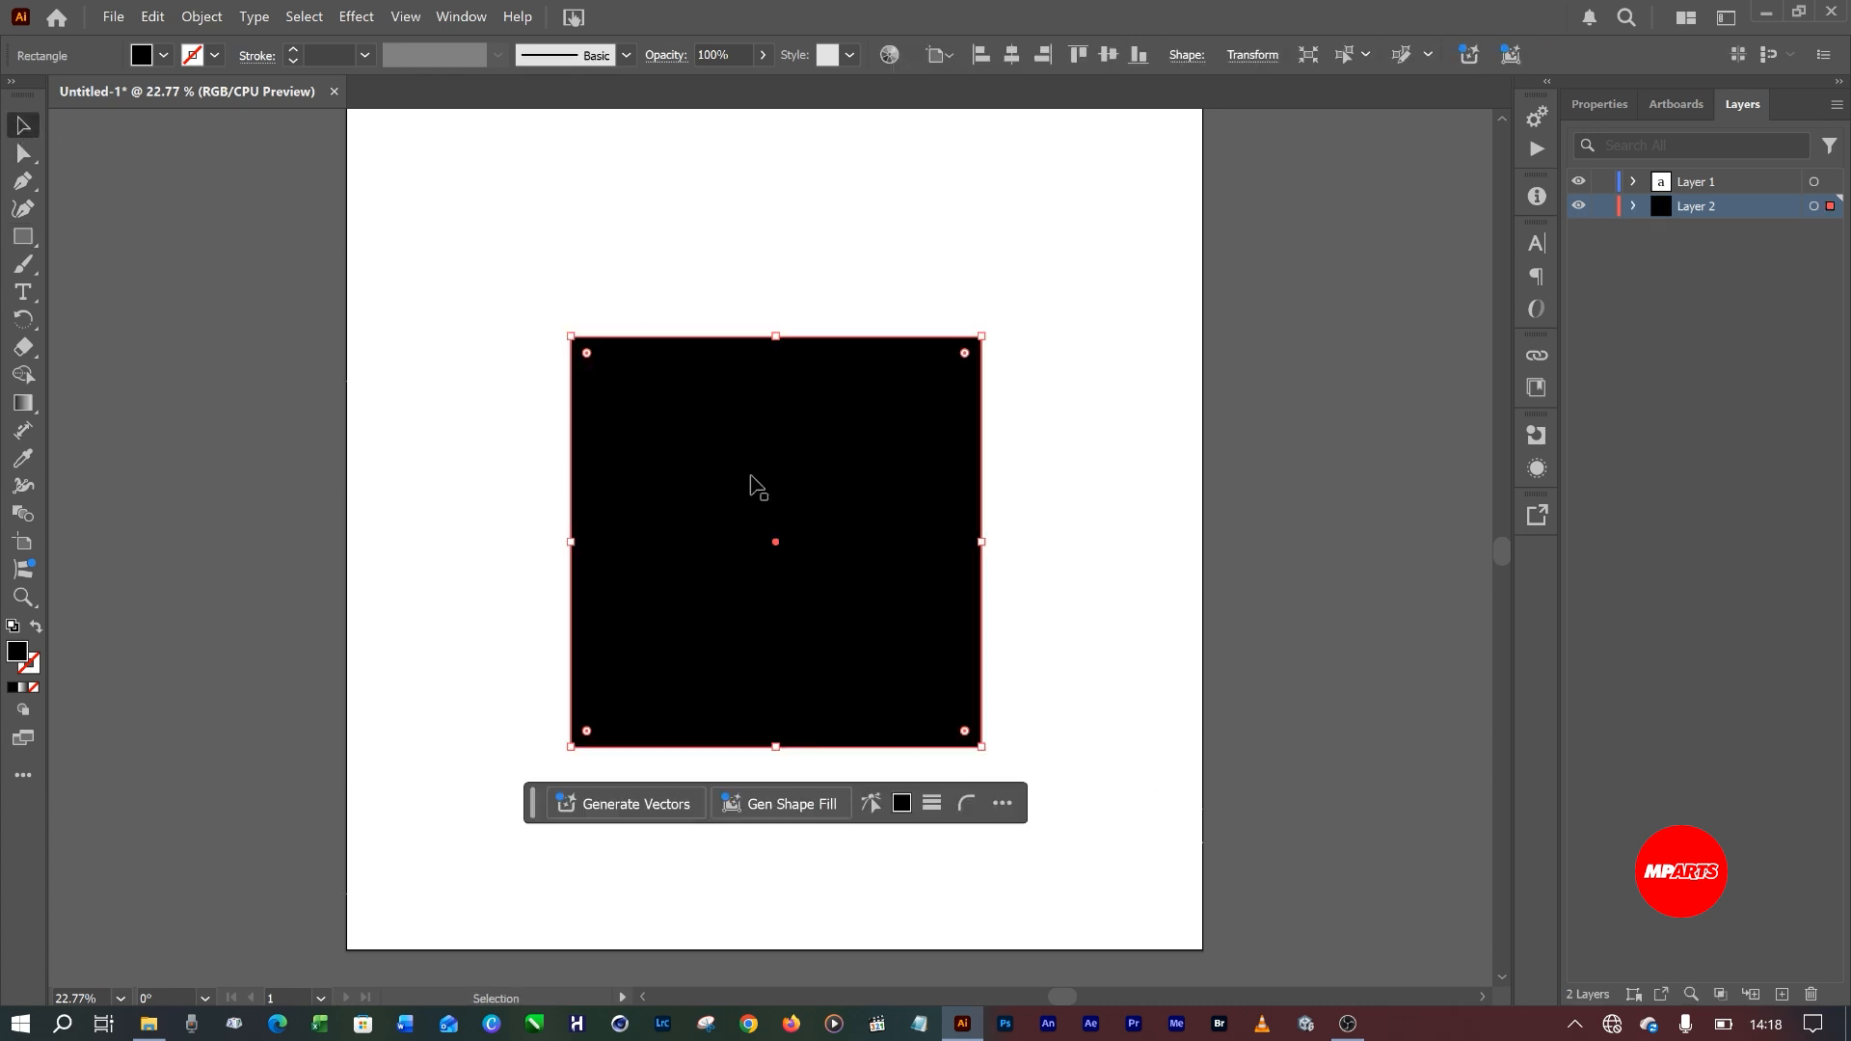
{"action": "left_click", "coordinate": [1153, 425]}
{"action": "left_click", "coordinate": [965, 372]}
{"action": "left_click", "coordinate": [1593, 106]}
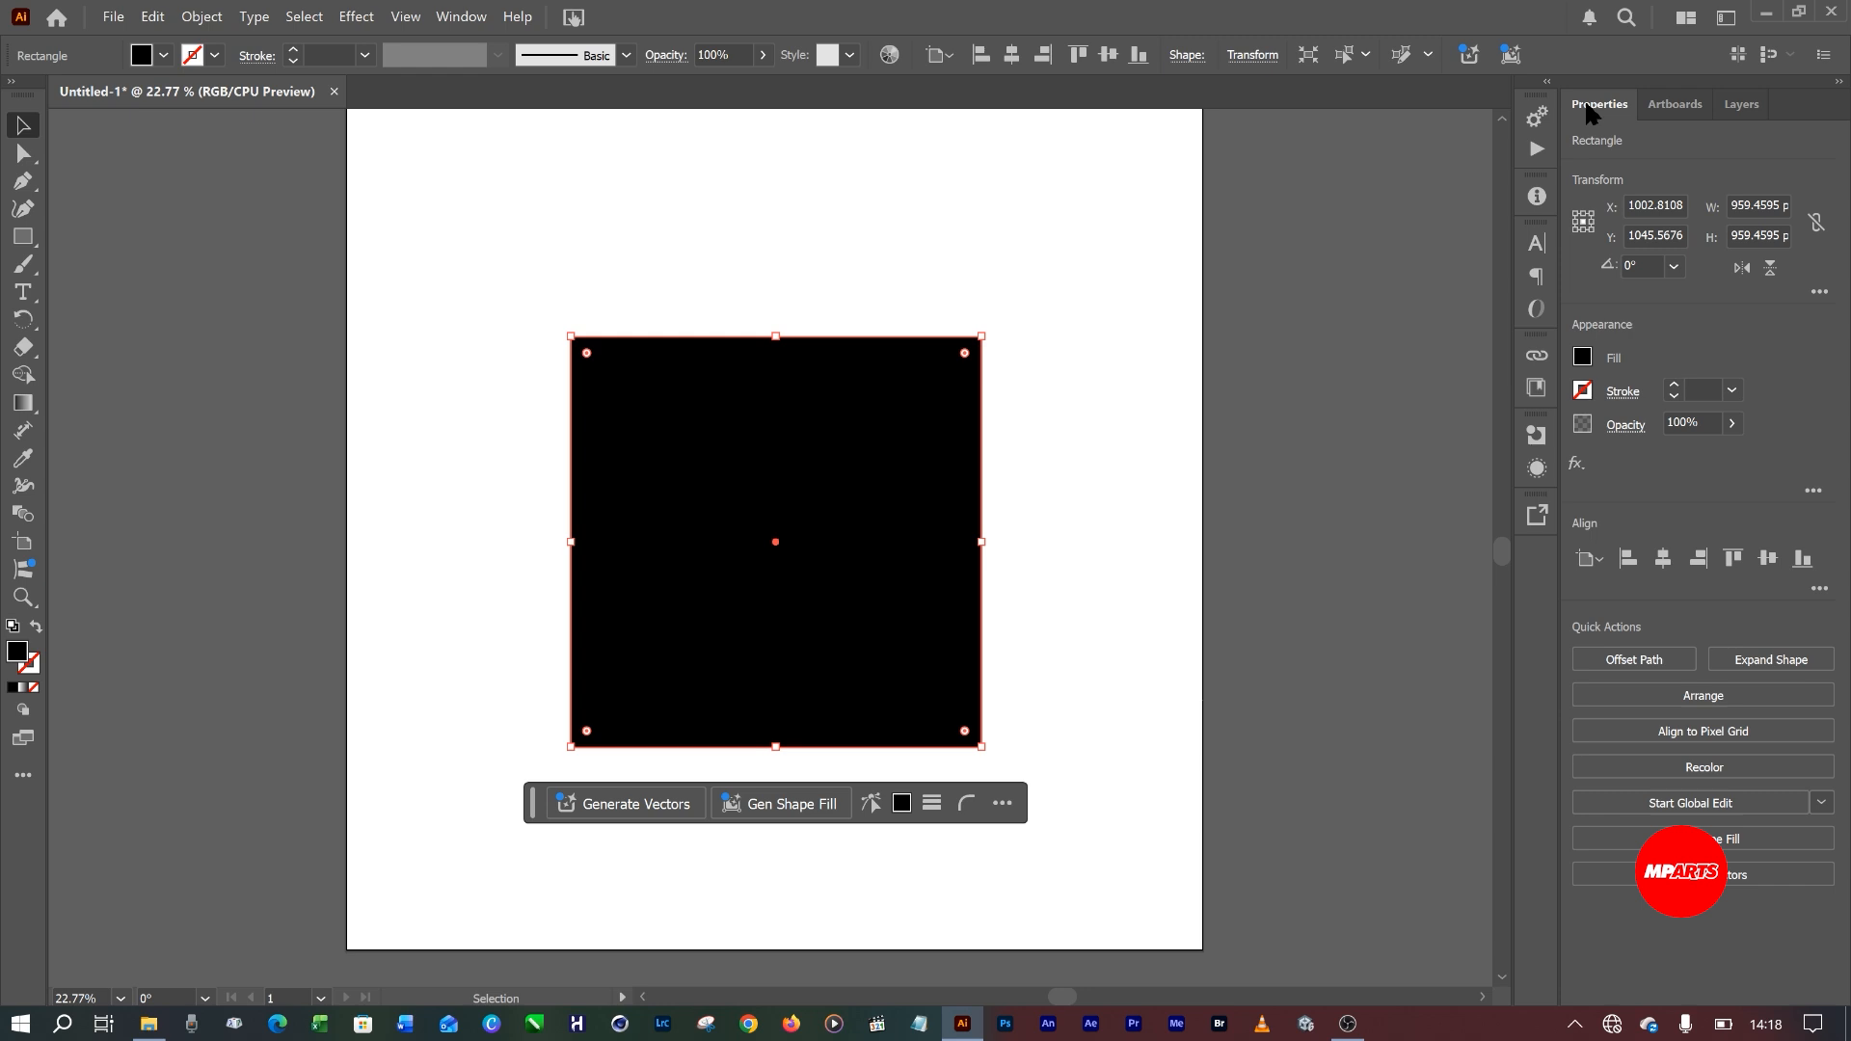
{"action": "left_click", "coordinate": [1582, 358]}
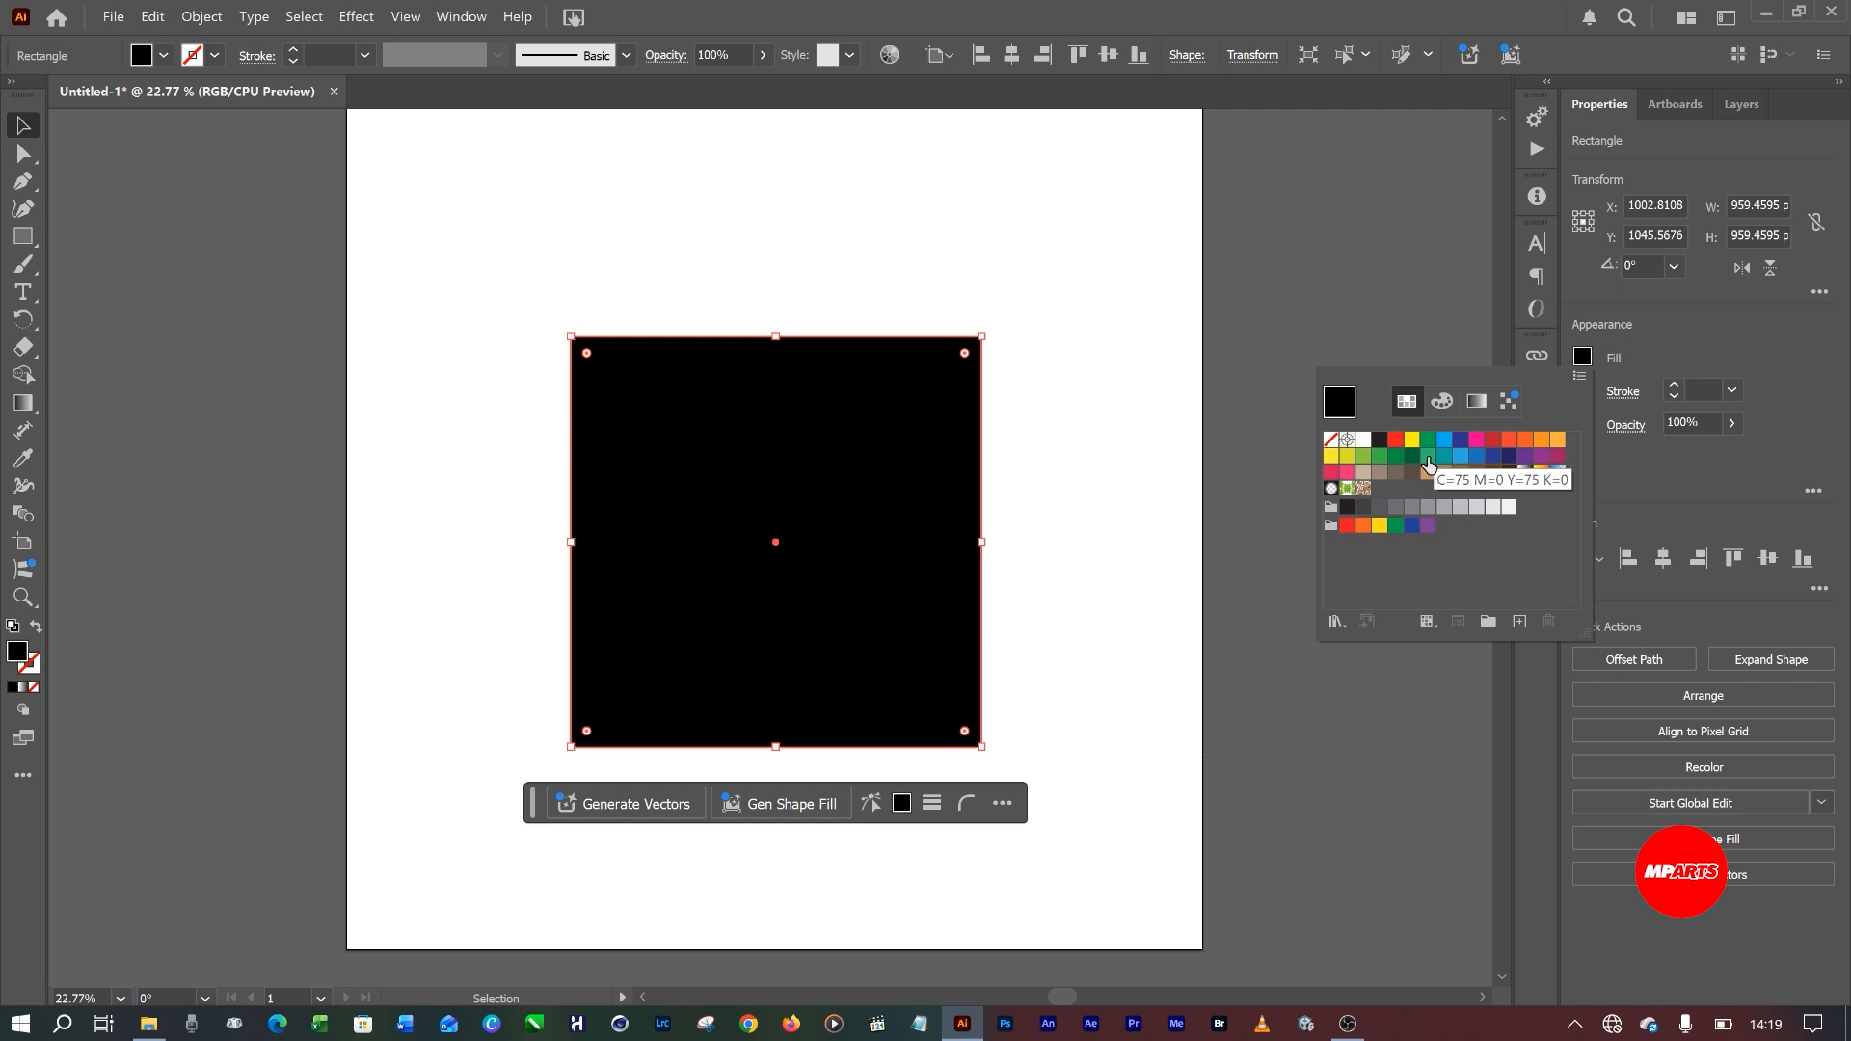
Fill the square with teal and centre it at X 1000 px, Y 1000 px.
{"action": "left_click", "coordinate": [1444, 459]}
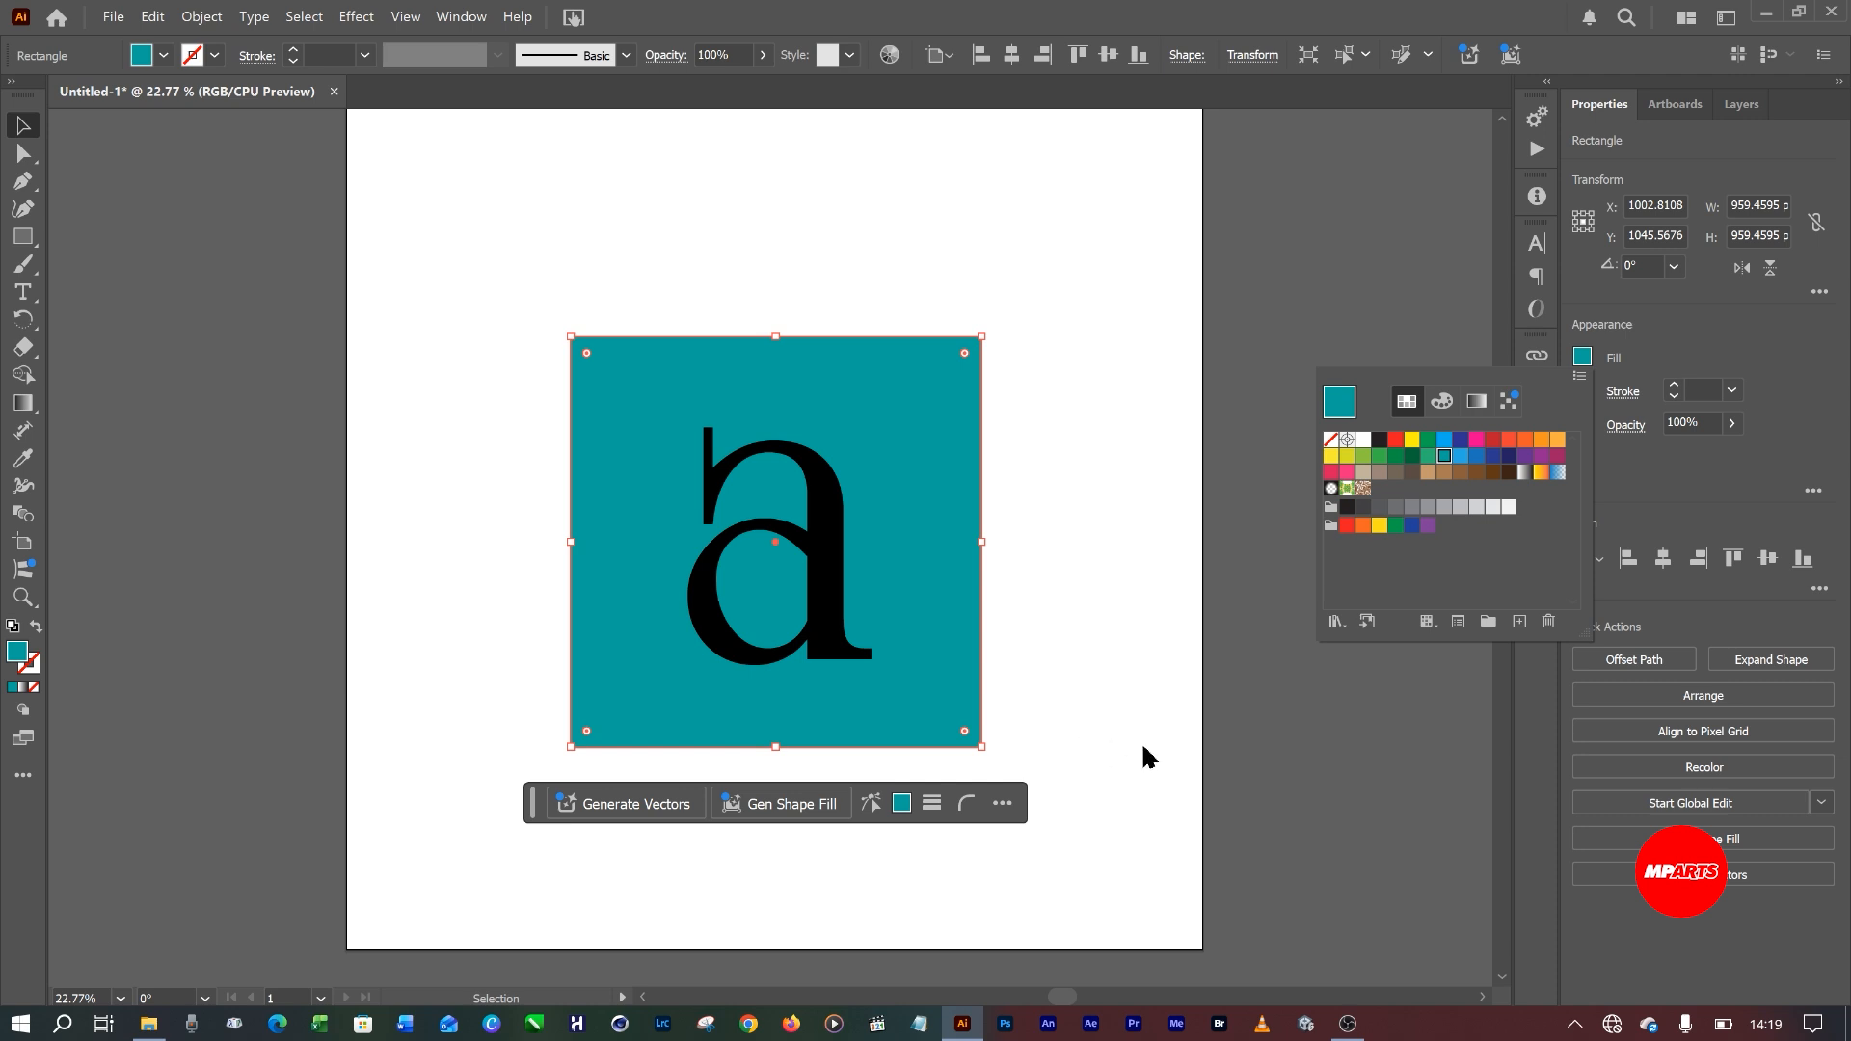
{"action": "left_click", "coordinate": [968, 479]}
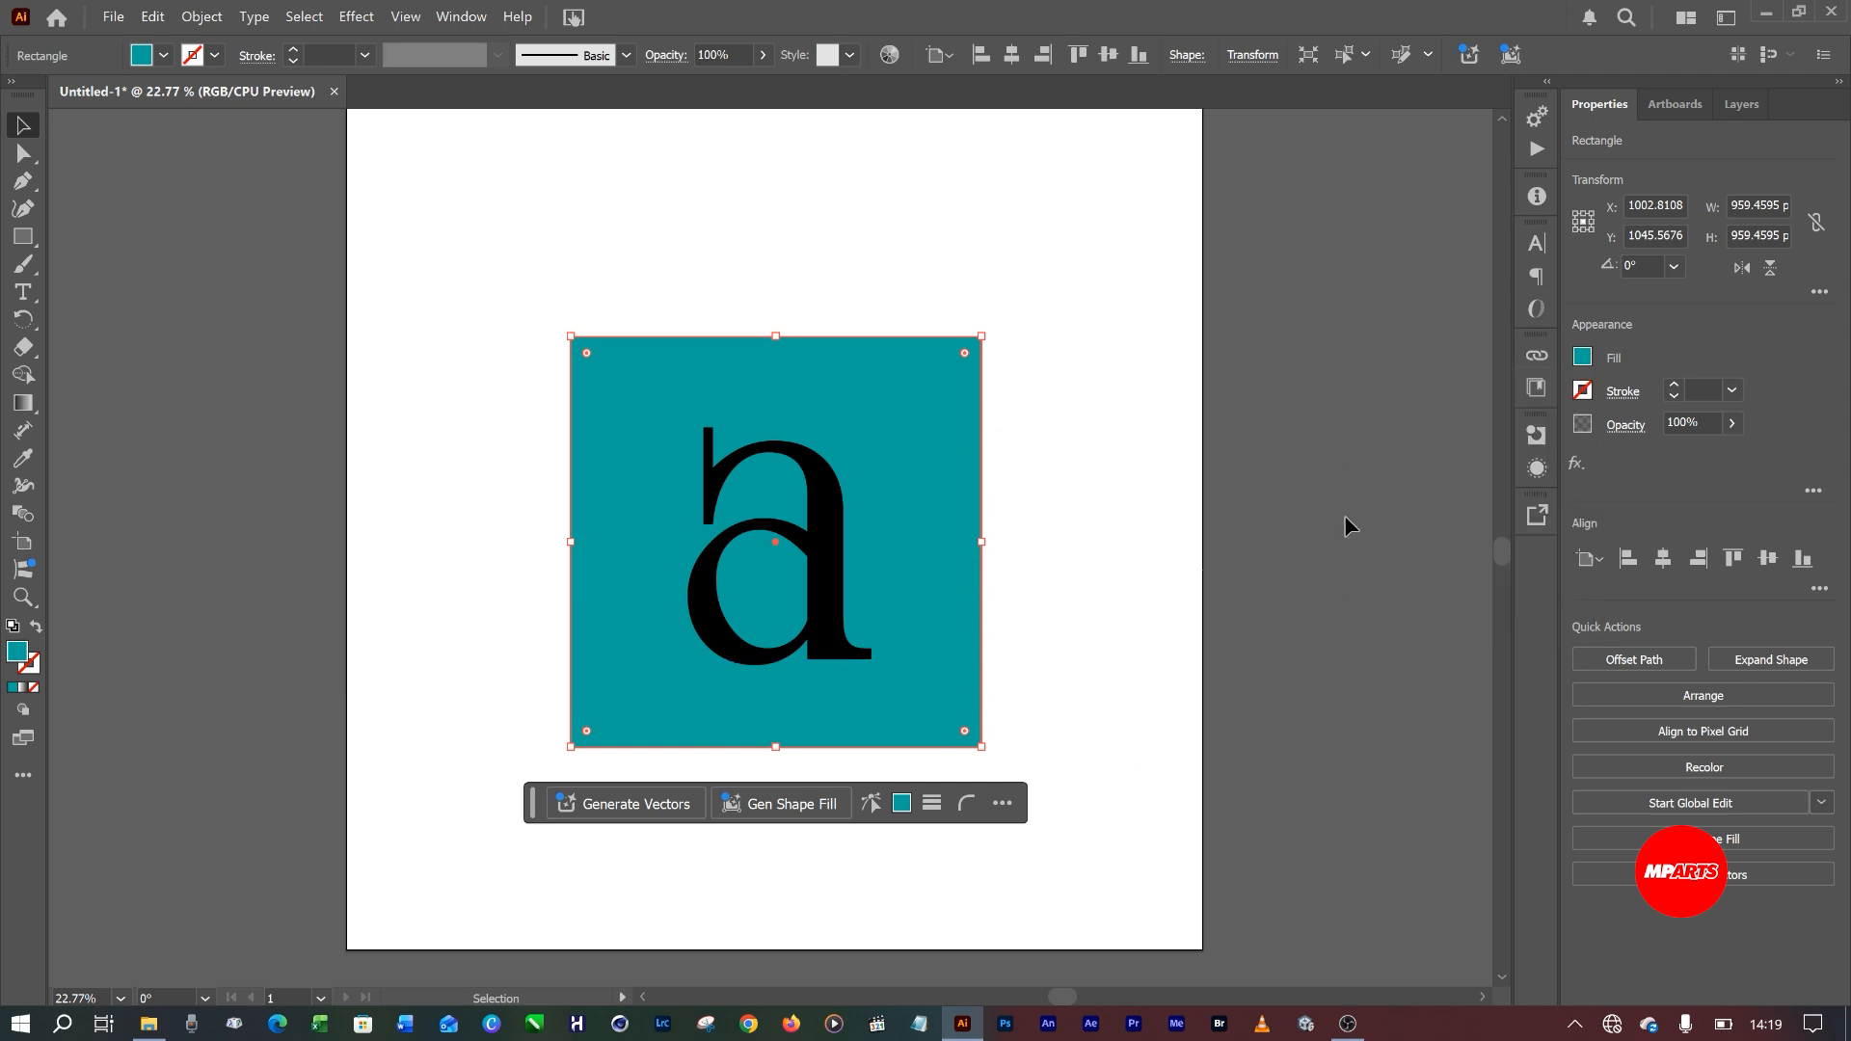
{"action": "left_click", "coordinate": [1769, 559]}
{"action": "left_click", "coordinate": [1658, 560]}
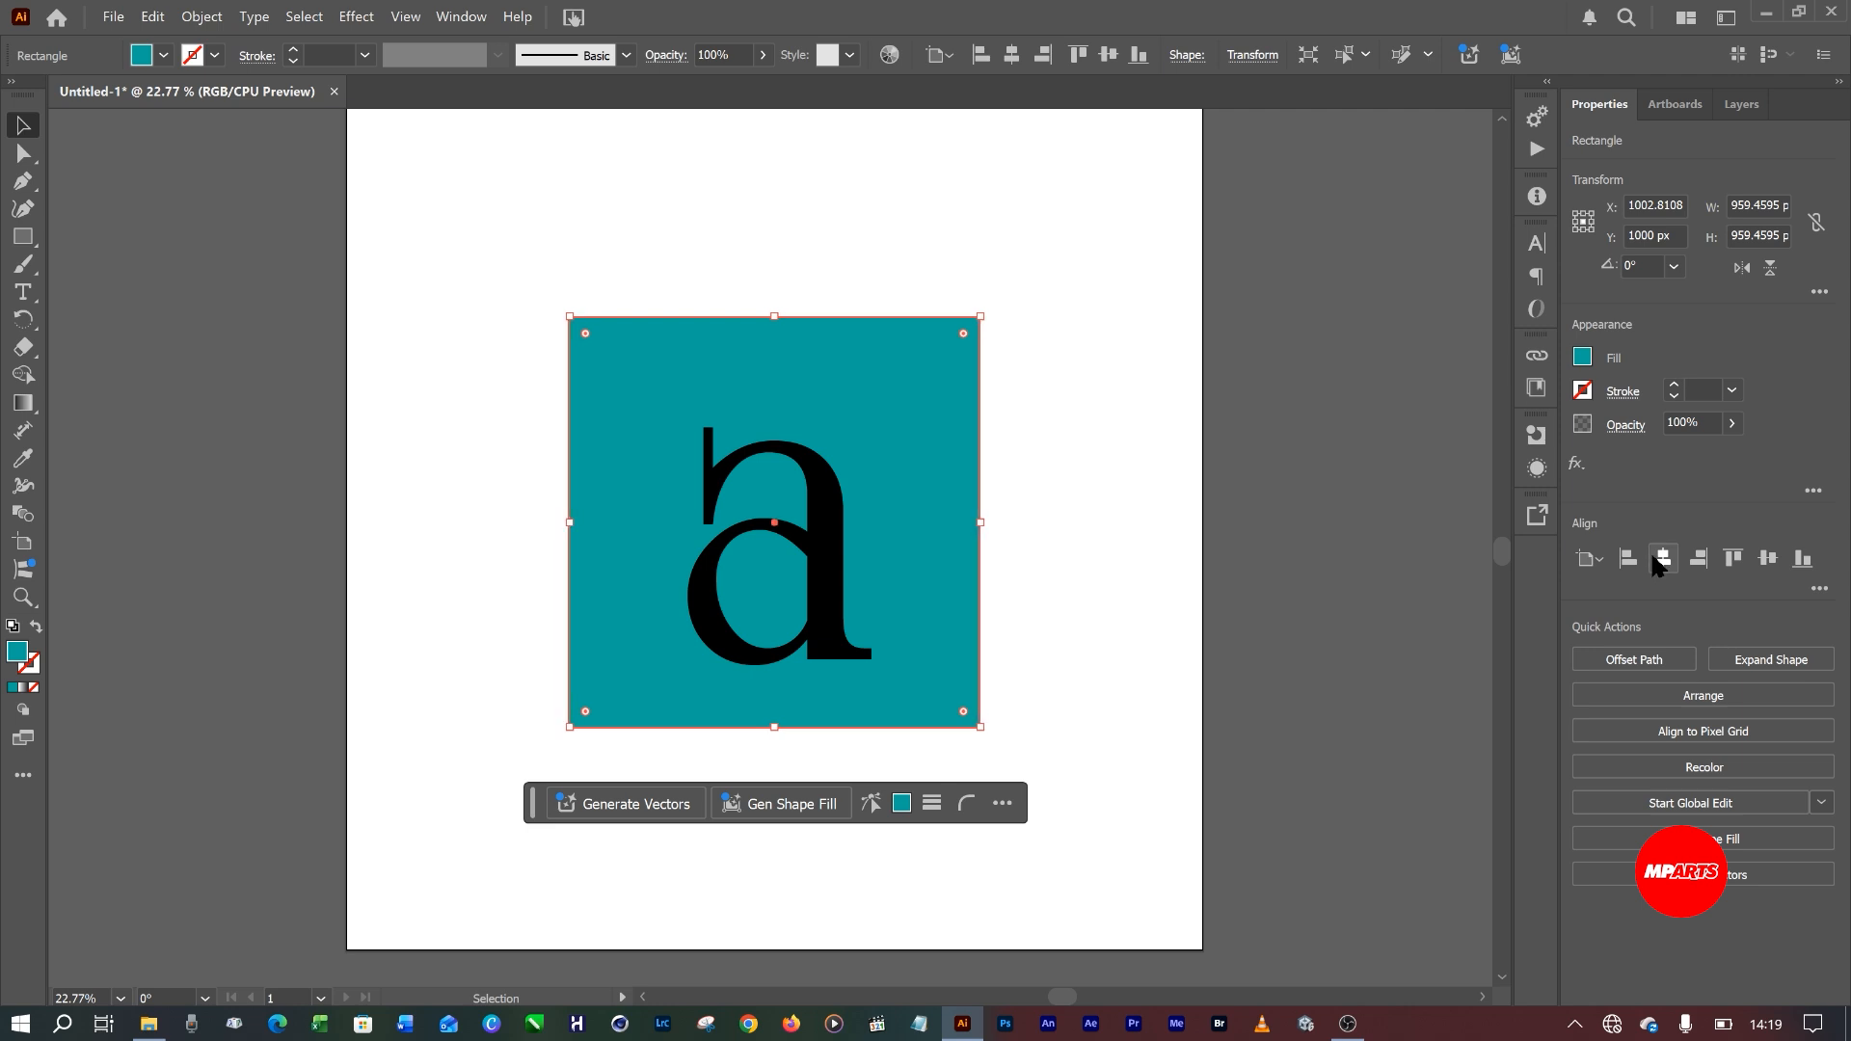
{"action": "left_click", "coordinate": [1138, 400]}
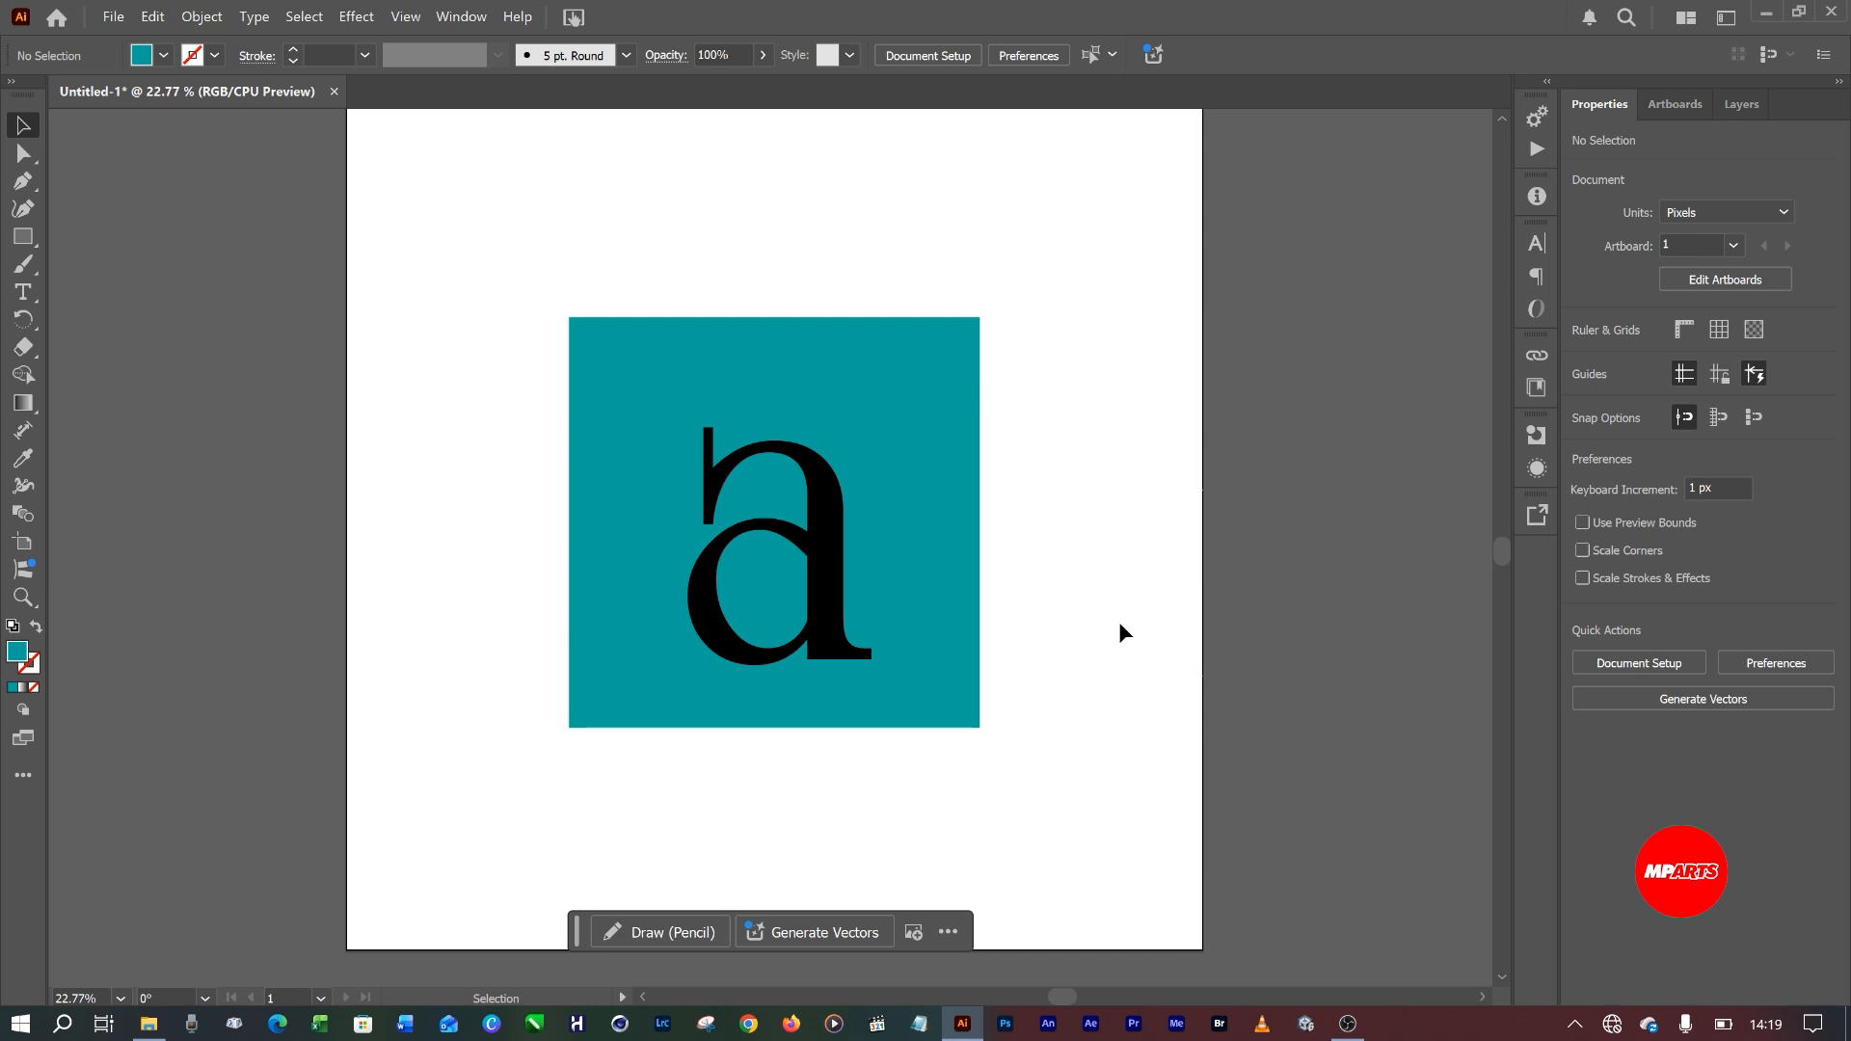
Try rounding the square's corners with the live corner widget, undoing each attempt.
{"action": "left_click", "coordinate": [897, 653]}
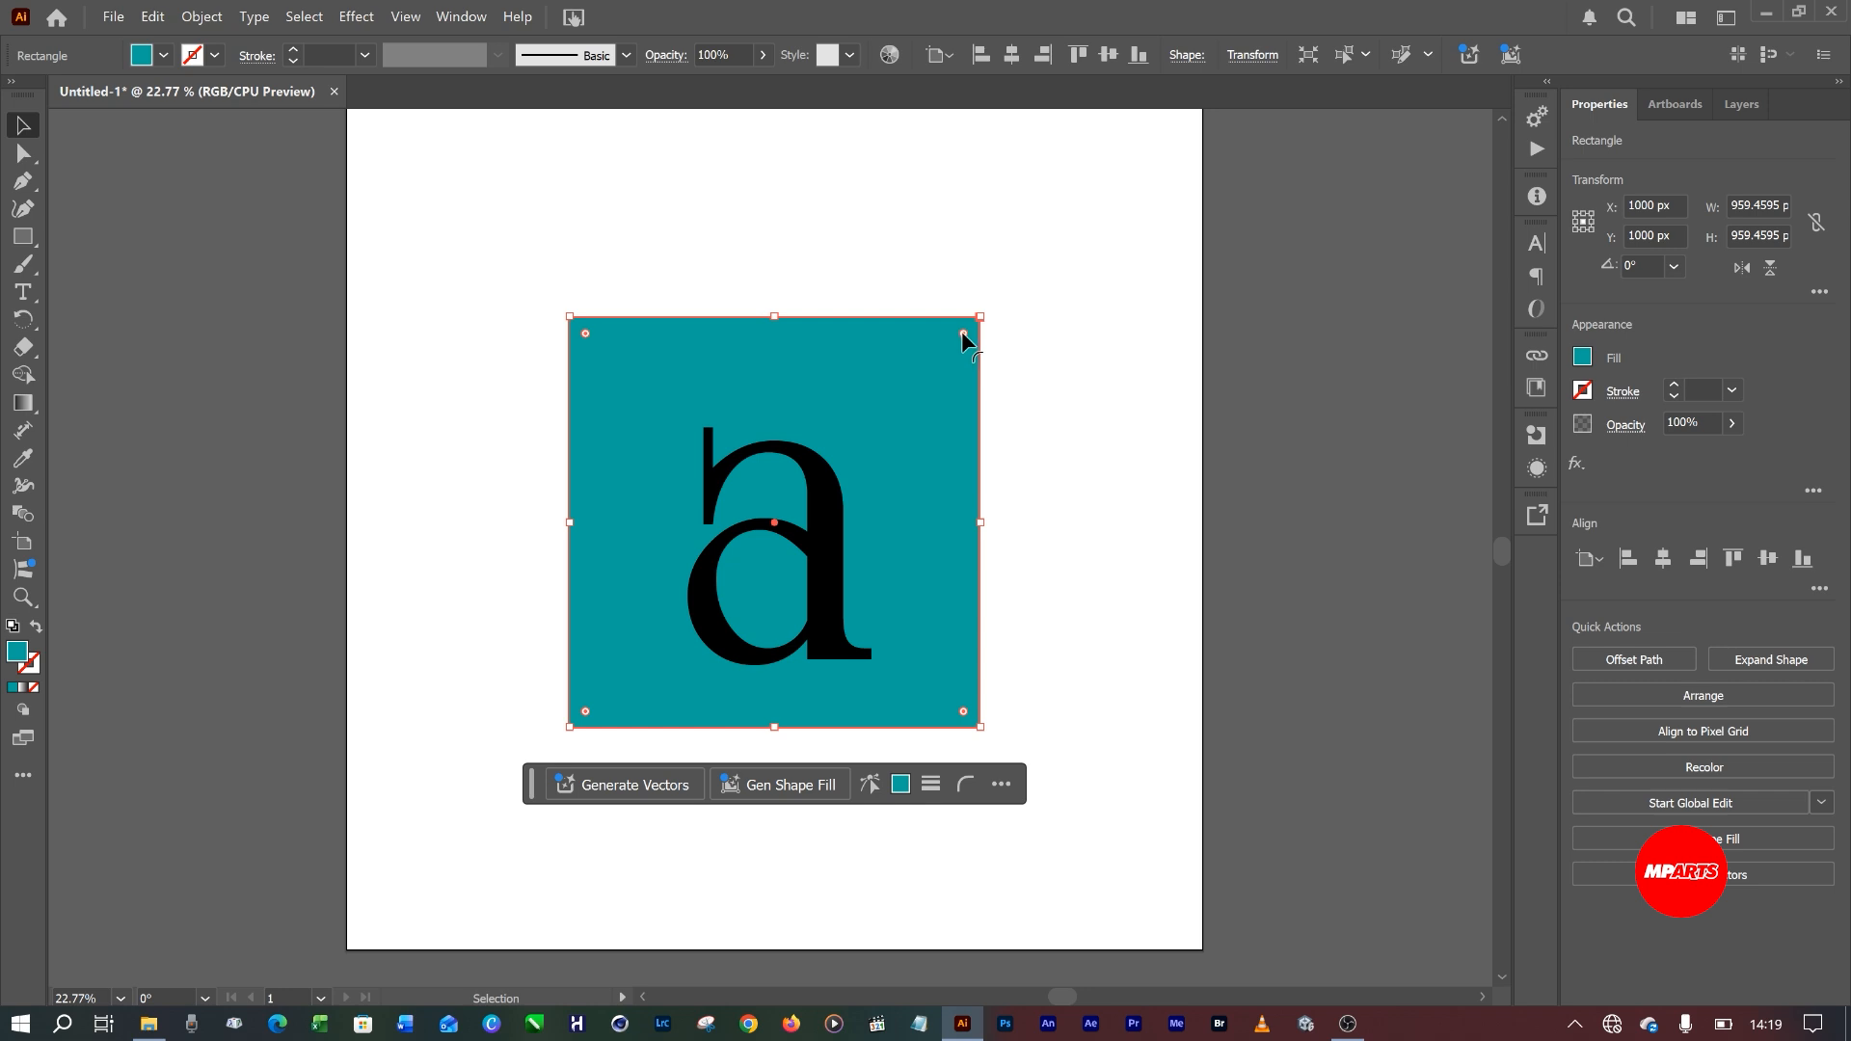
{"action": "left_click_drag", "start_coordinate": [963, 334], "coordinate": [818, 409]}
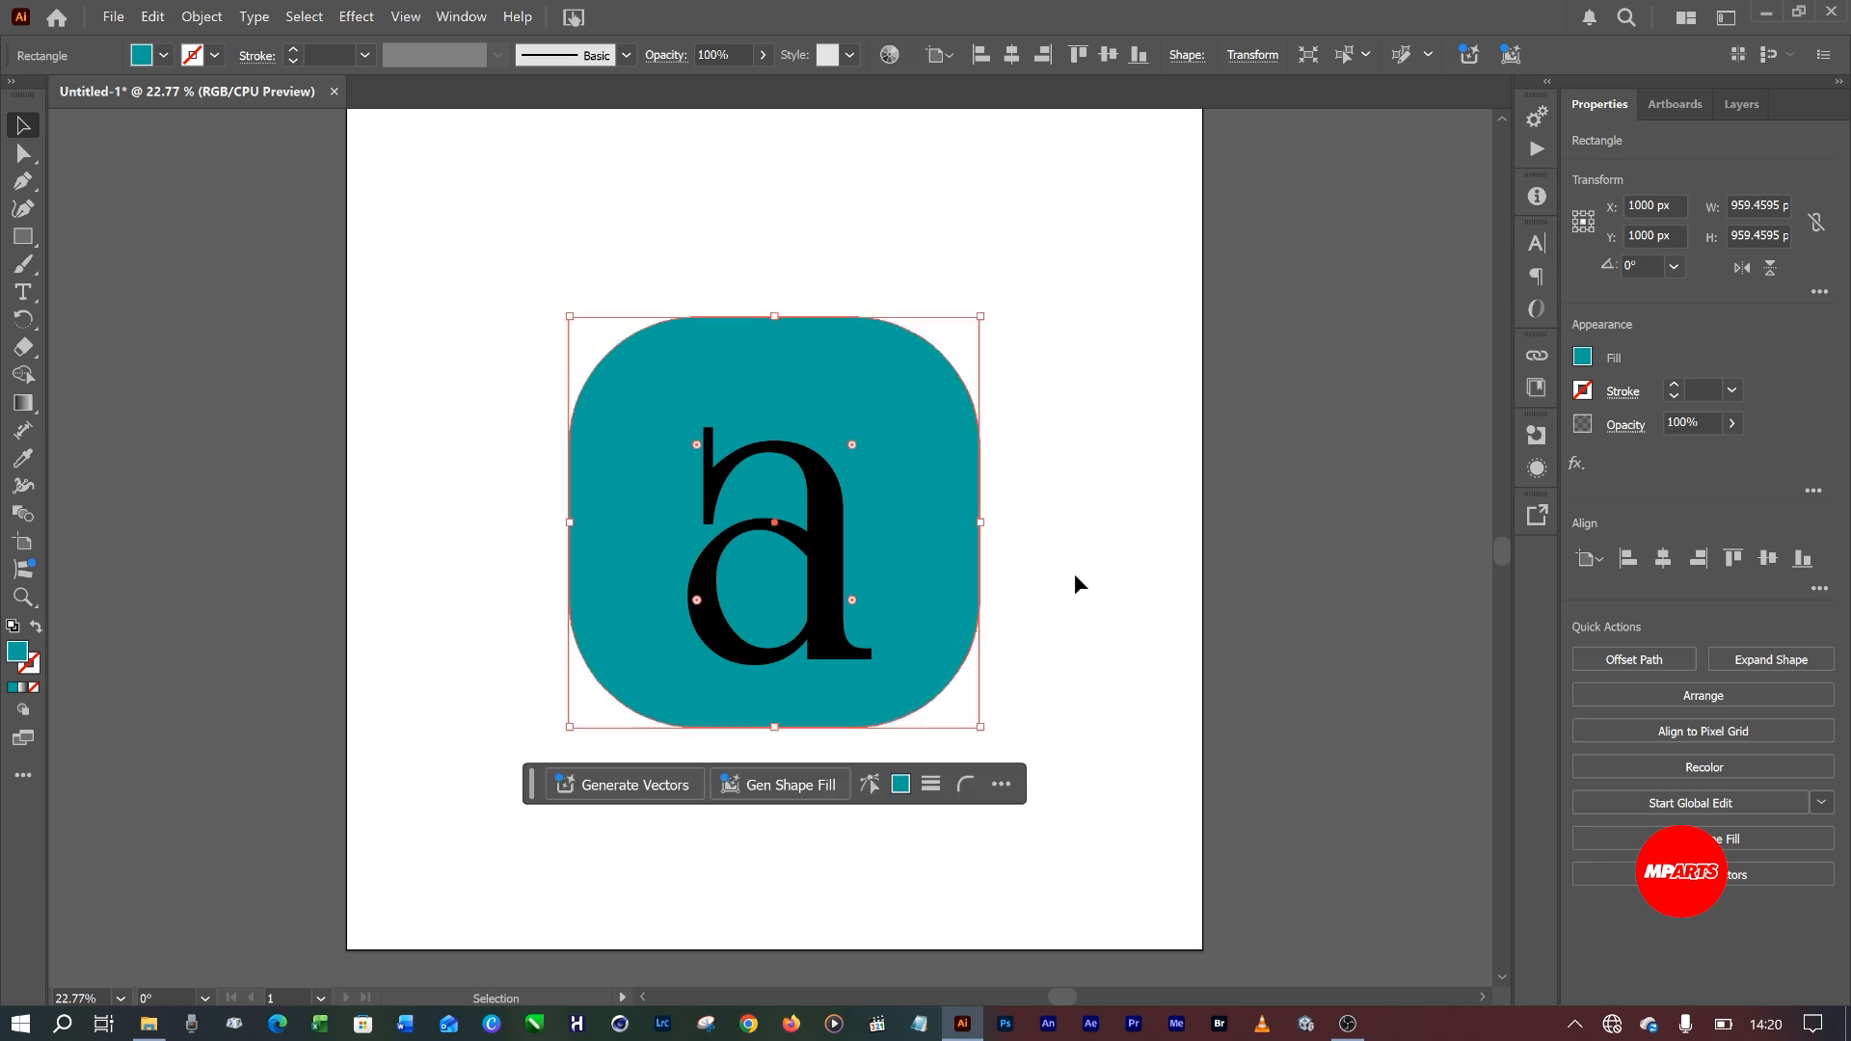
{"action": "left_click", "coordinate": [1075, 577]}
{"action": "key", "text": "a"}
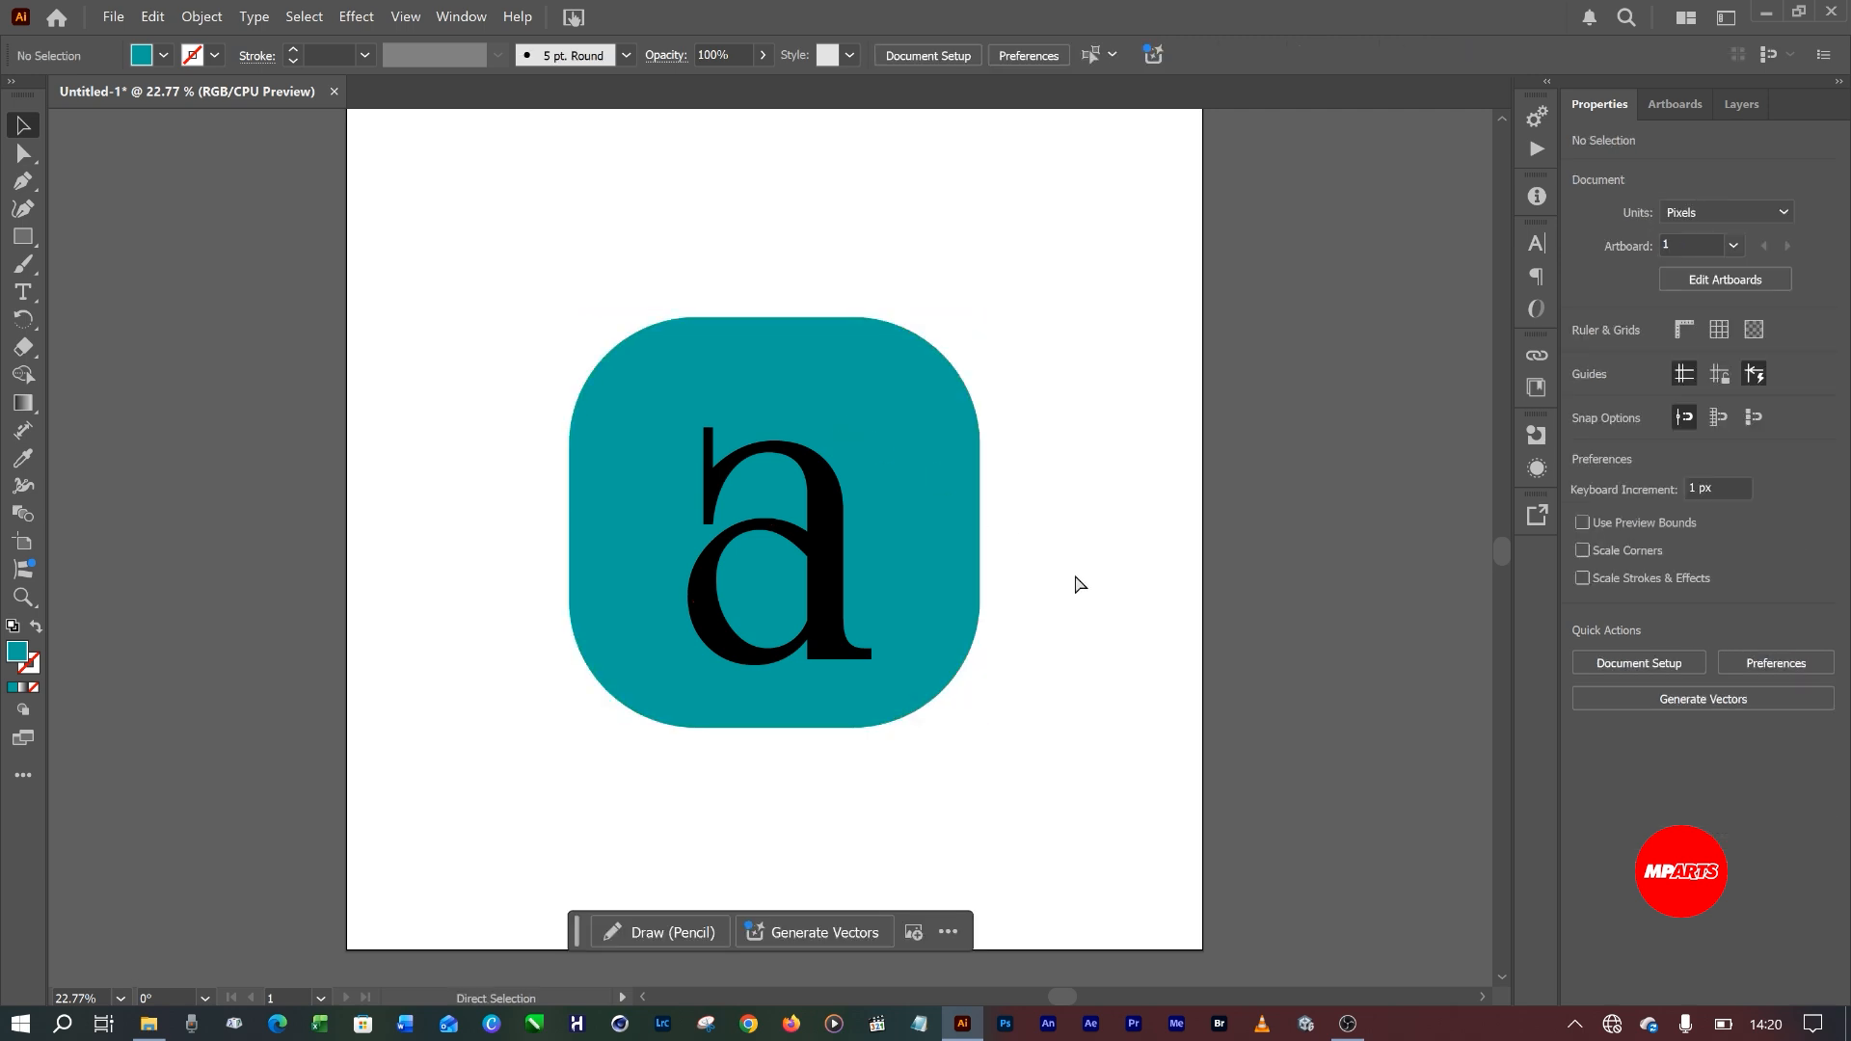
{"action": "key", "text": "v"}
{"action": "key", "text": "ctrl+z"}
{"action": "key", "text": "ctrl+z"}
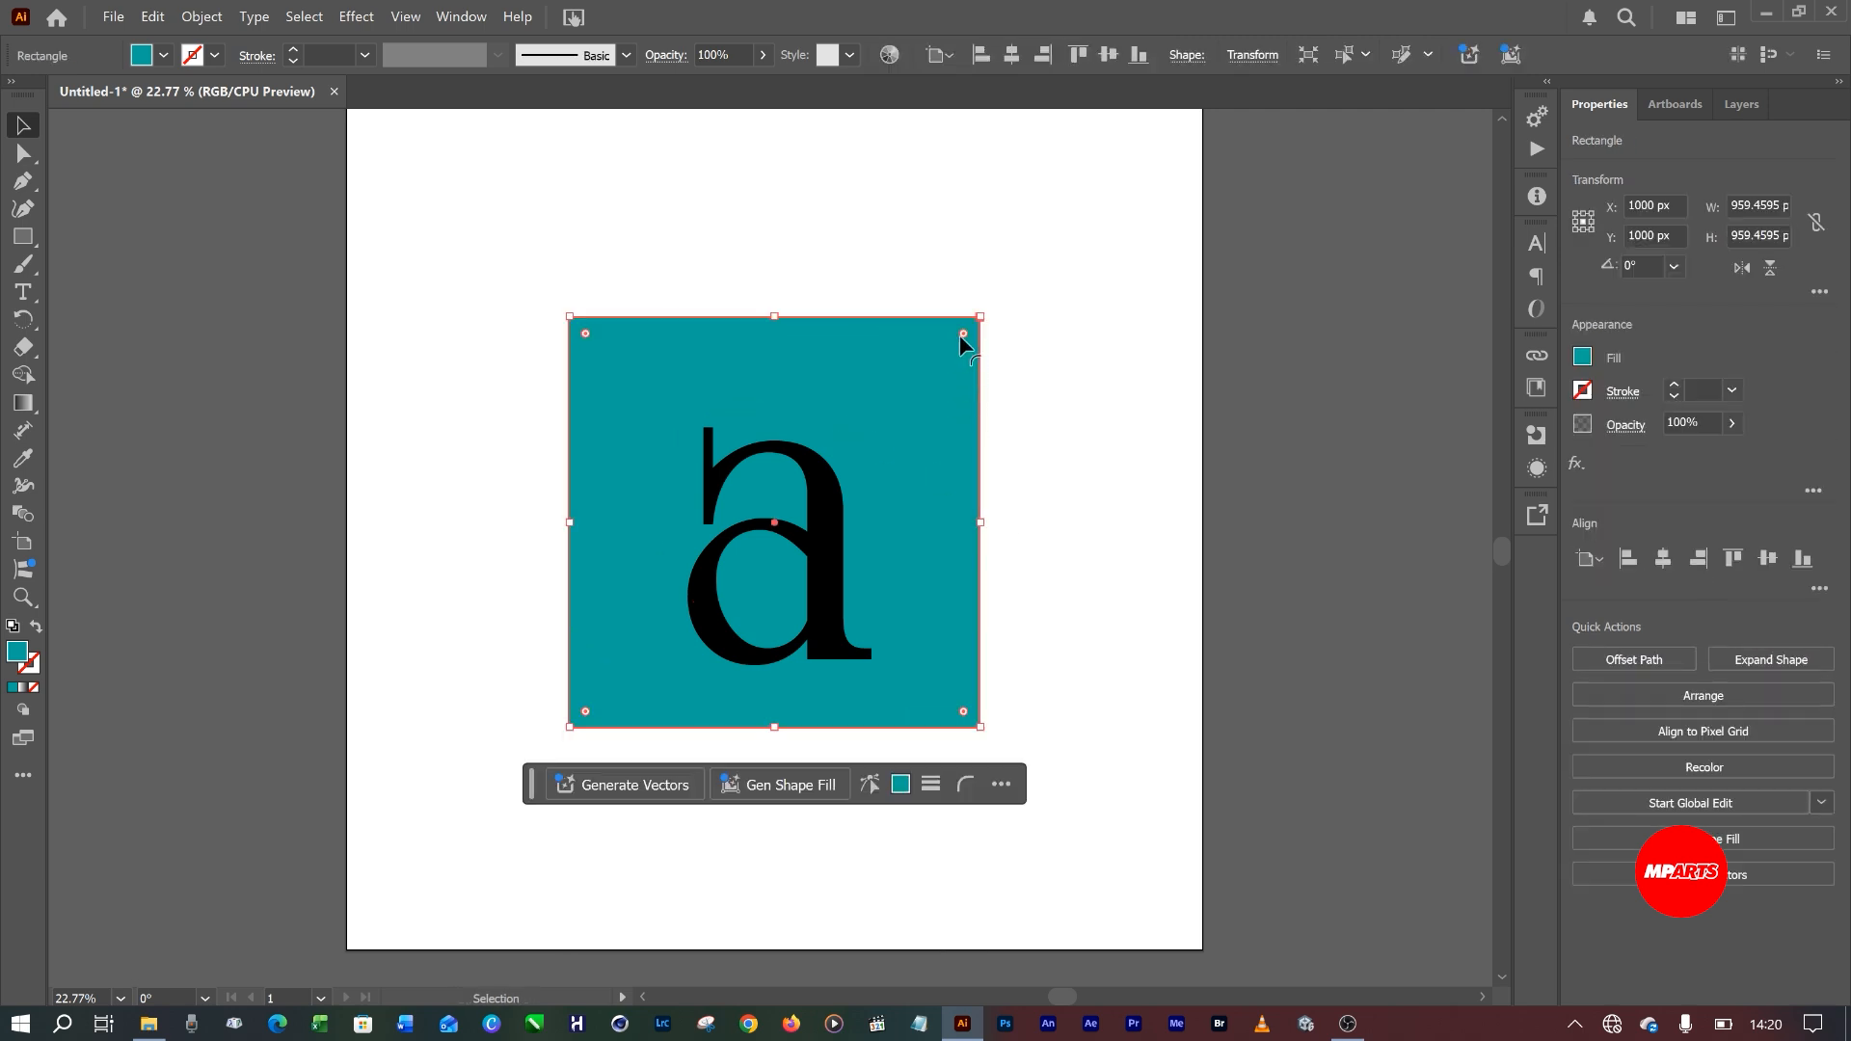
{"action": "left_click_drag", "start_coordinate": [961, 333], "coordinate": [848, 446]}
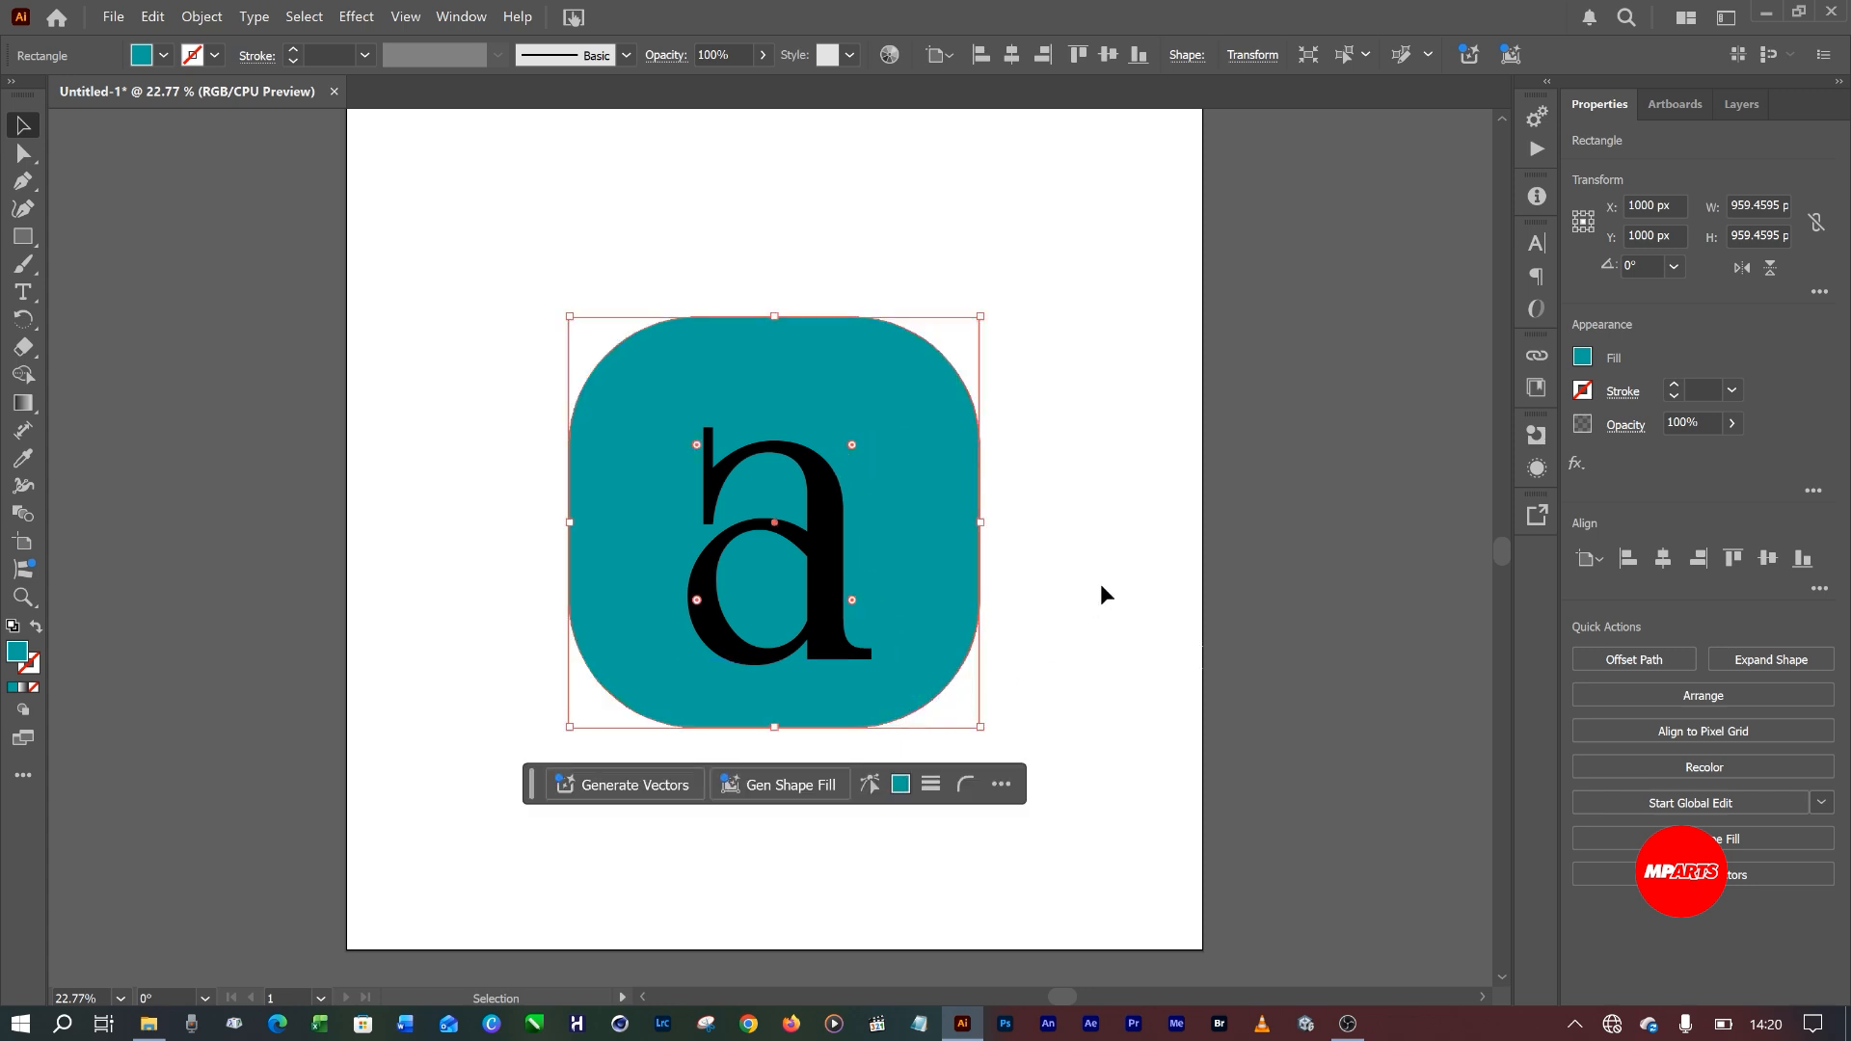
{"action": "left_click", "coordinate": [1101, 540]}
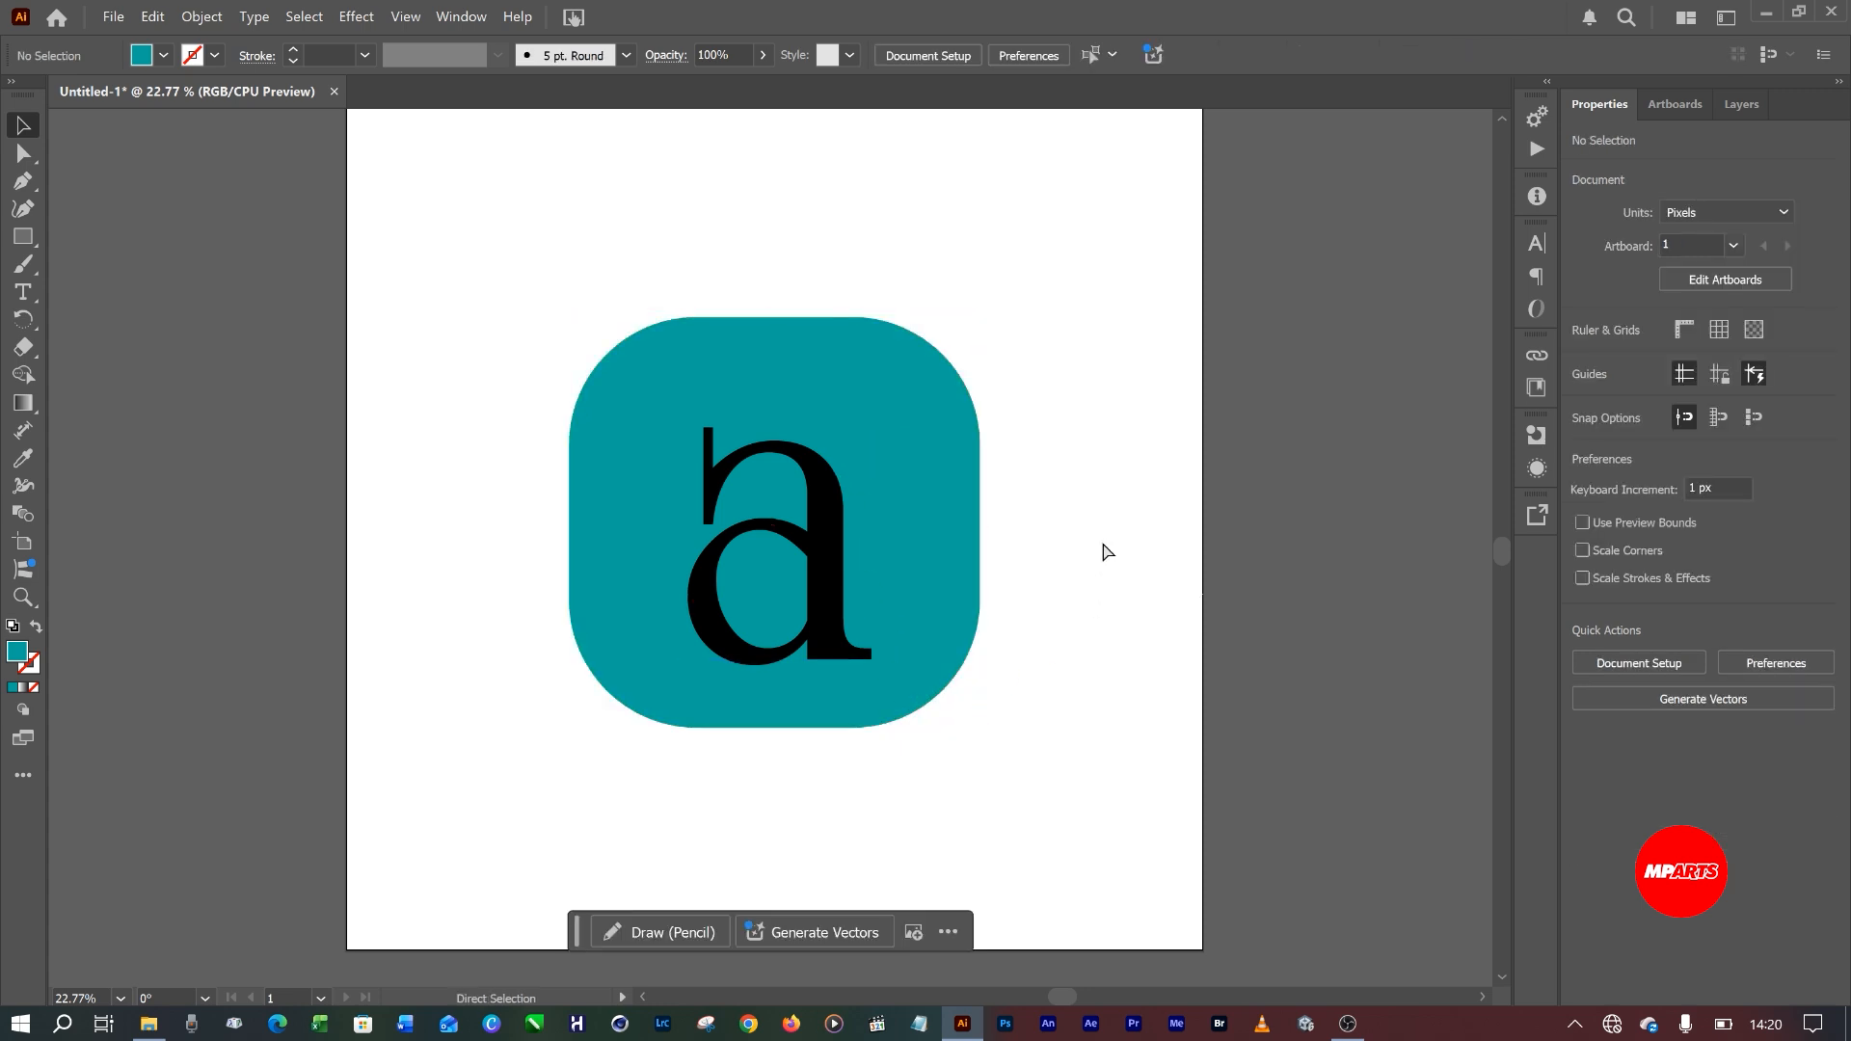
{"action": "key", "text": "ctrl+z"}
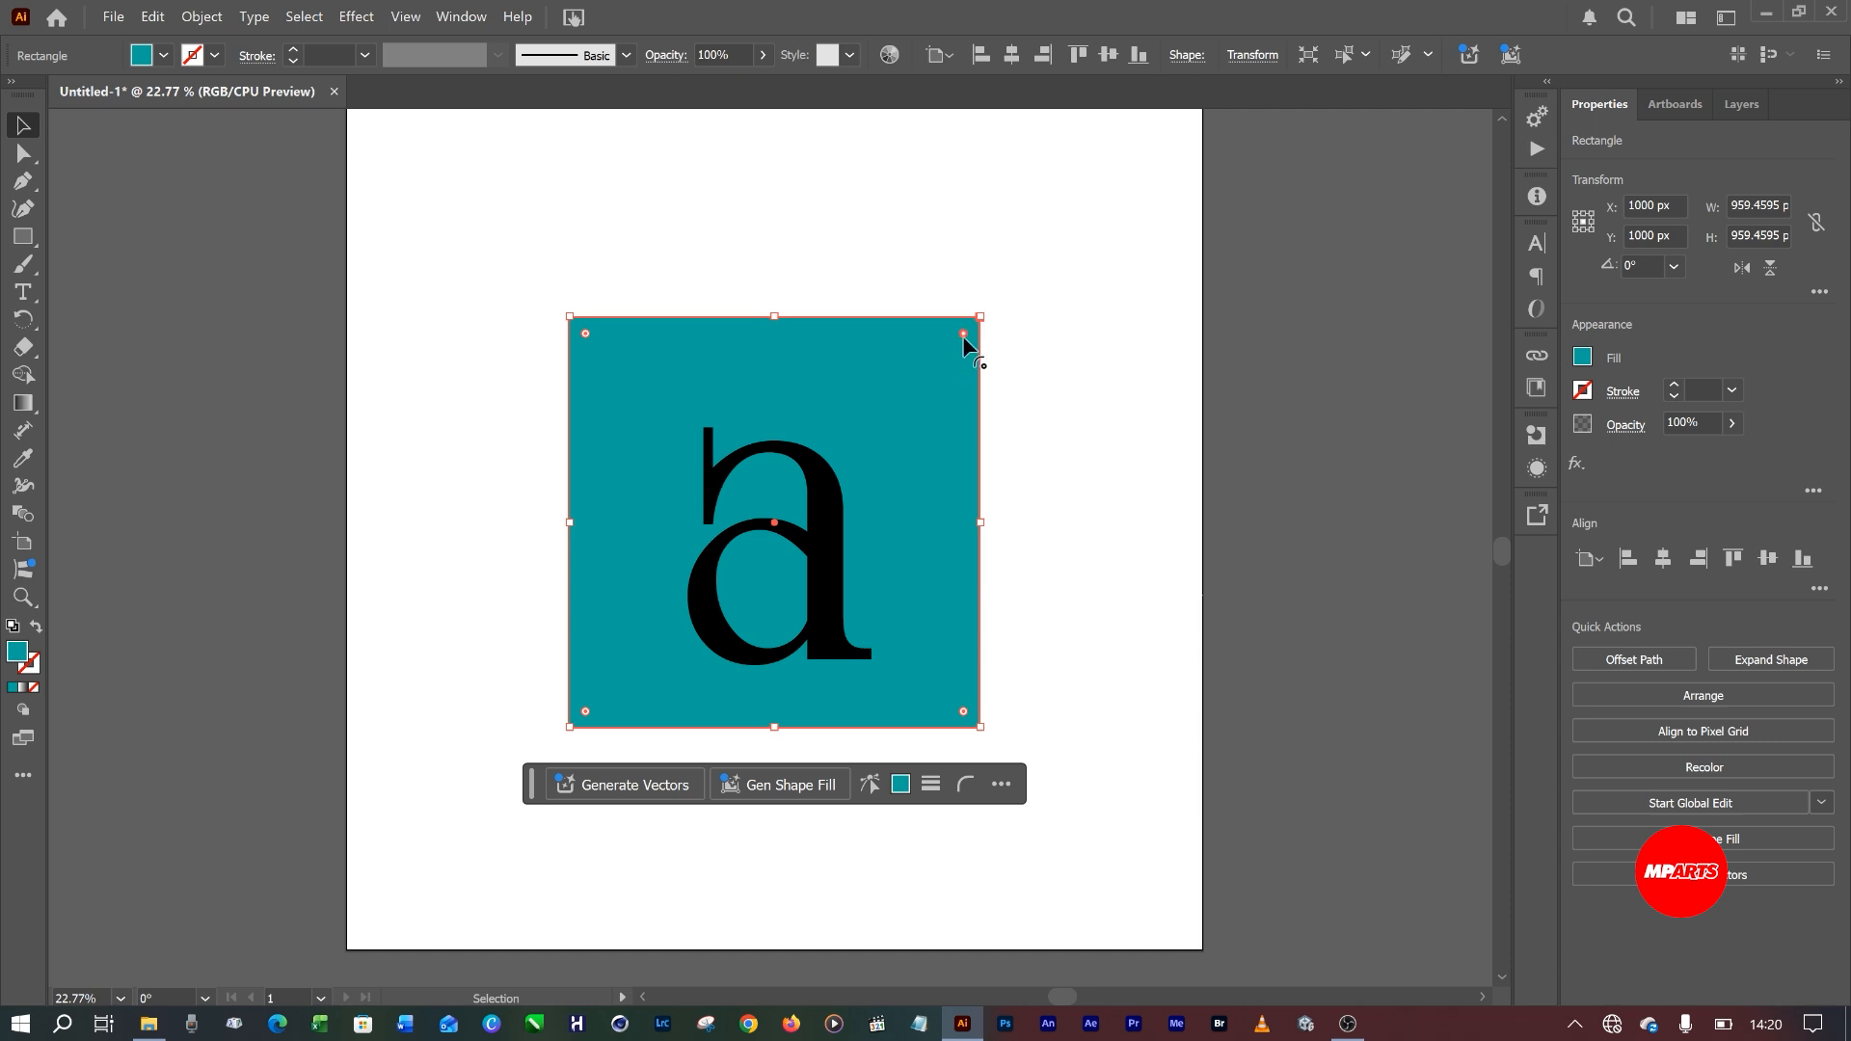
Curve the top-right corner into a large arc and slightly round the other corners.
{"action": "left_click_drag", "start_coordinate": [964, 333], "coordinate": [689, 582]}
{"action": "left_click", "coordinate": [1030, 385]}
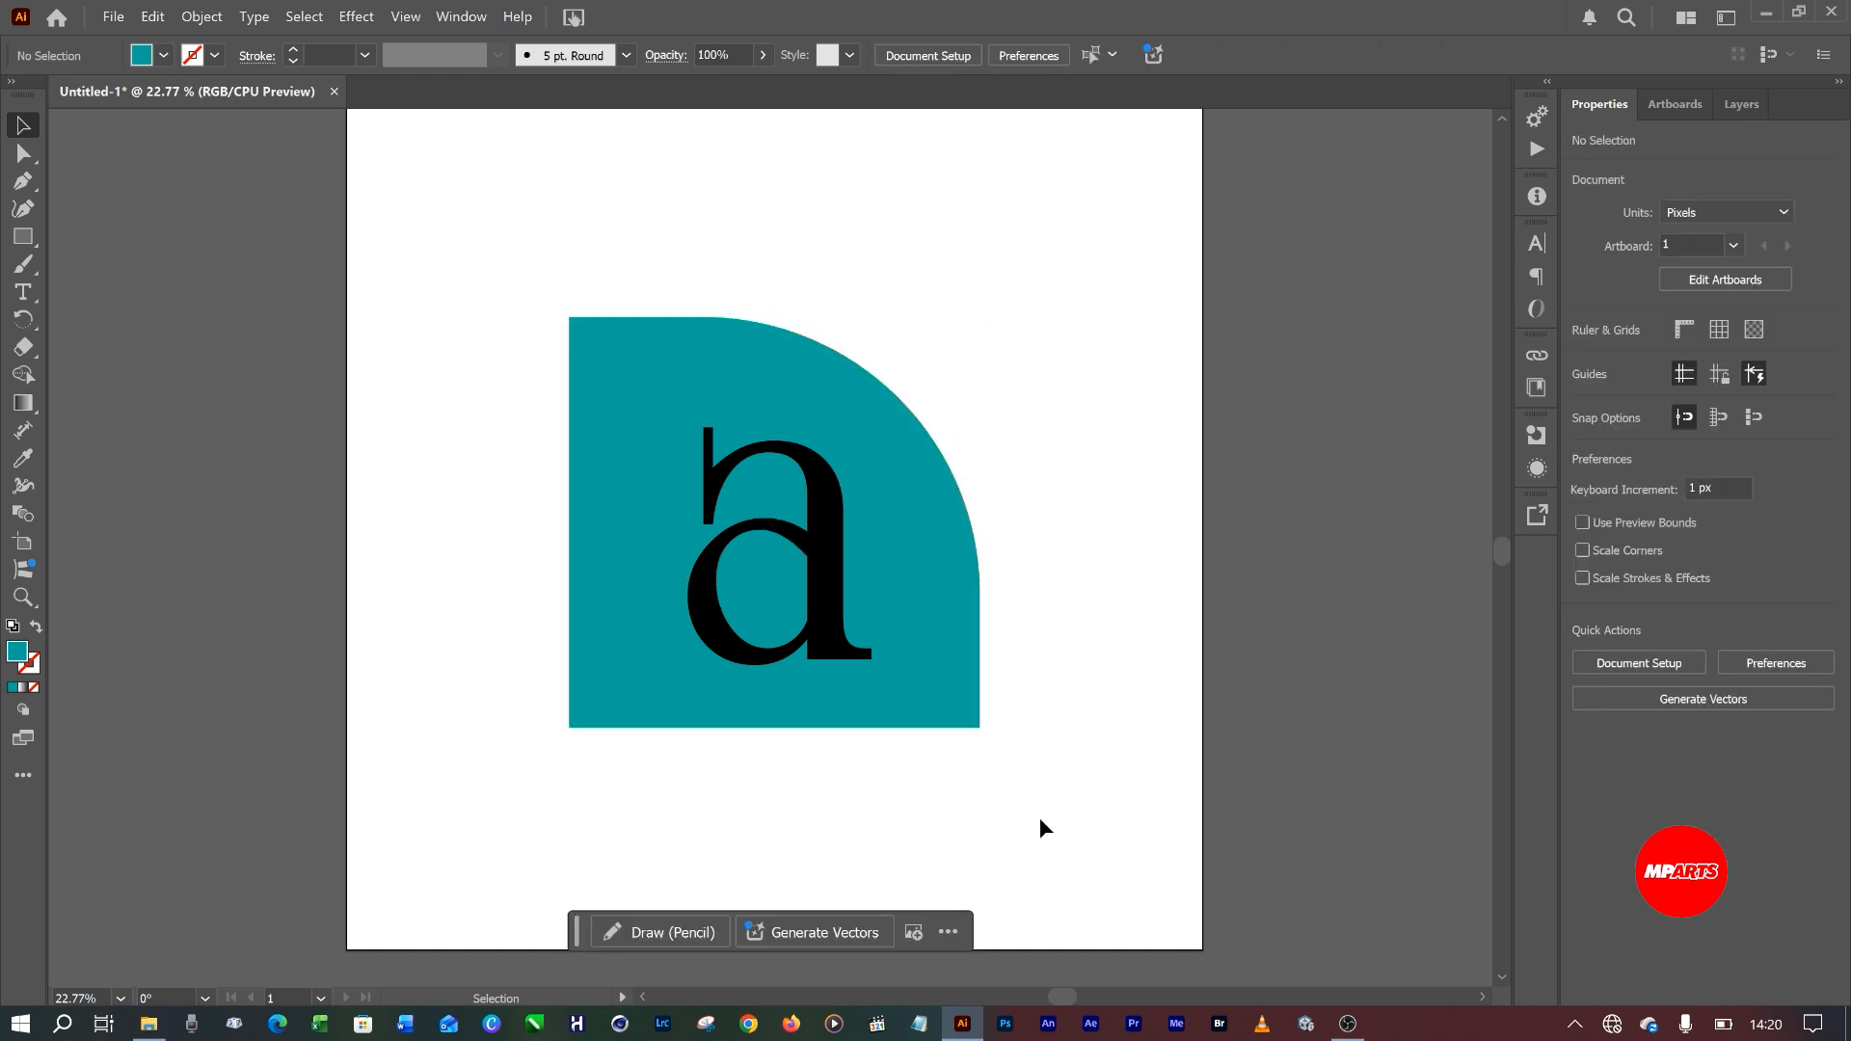
{"action": "left_click", "coordinate": [961, 725]}
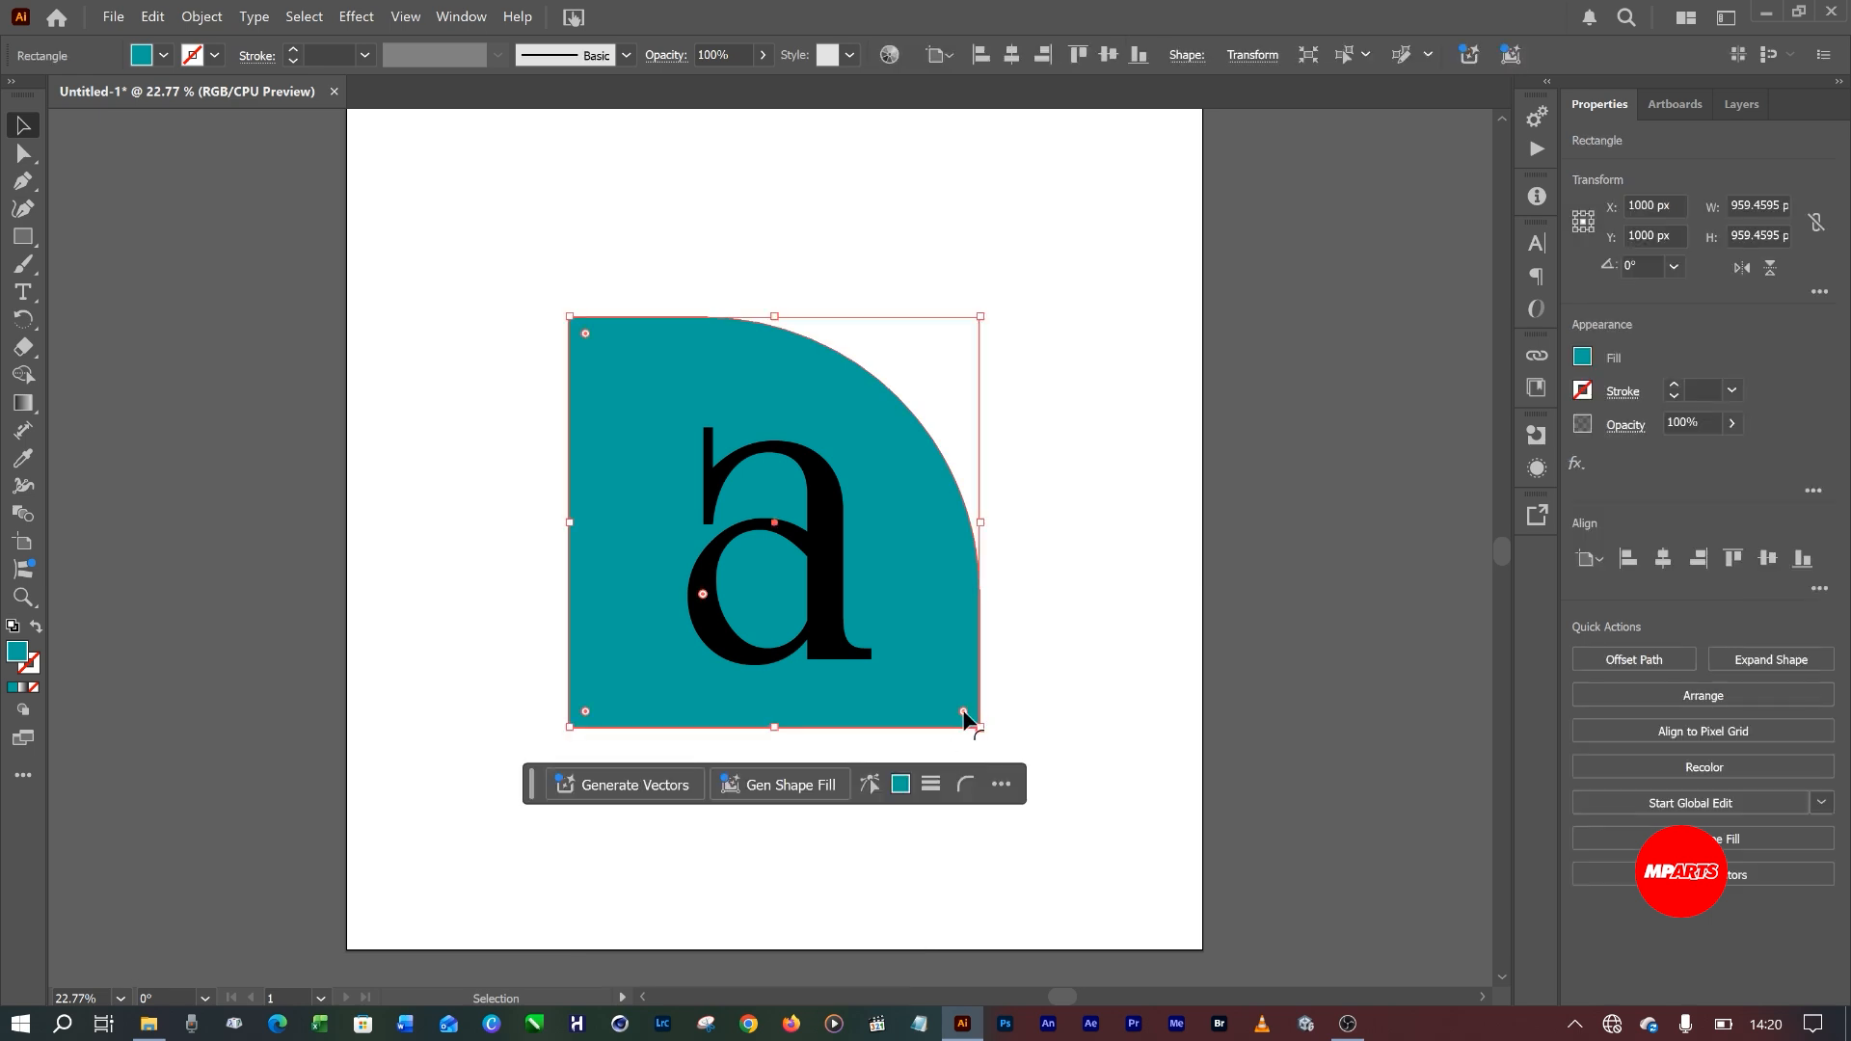
{"action": "left_click_drag", "start_coordinate": [964, 714], "coordinate": [952, 635]}
{"action": "left_click", "coordinate": [1103, 526]}
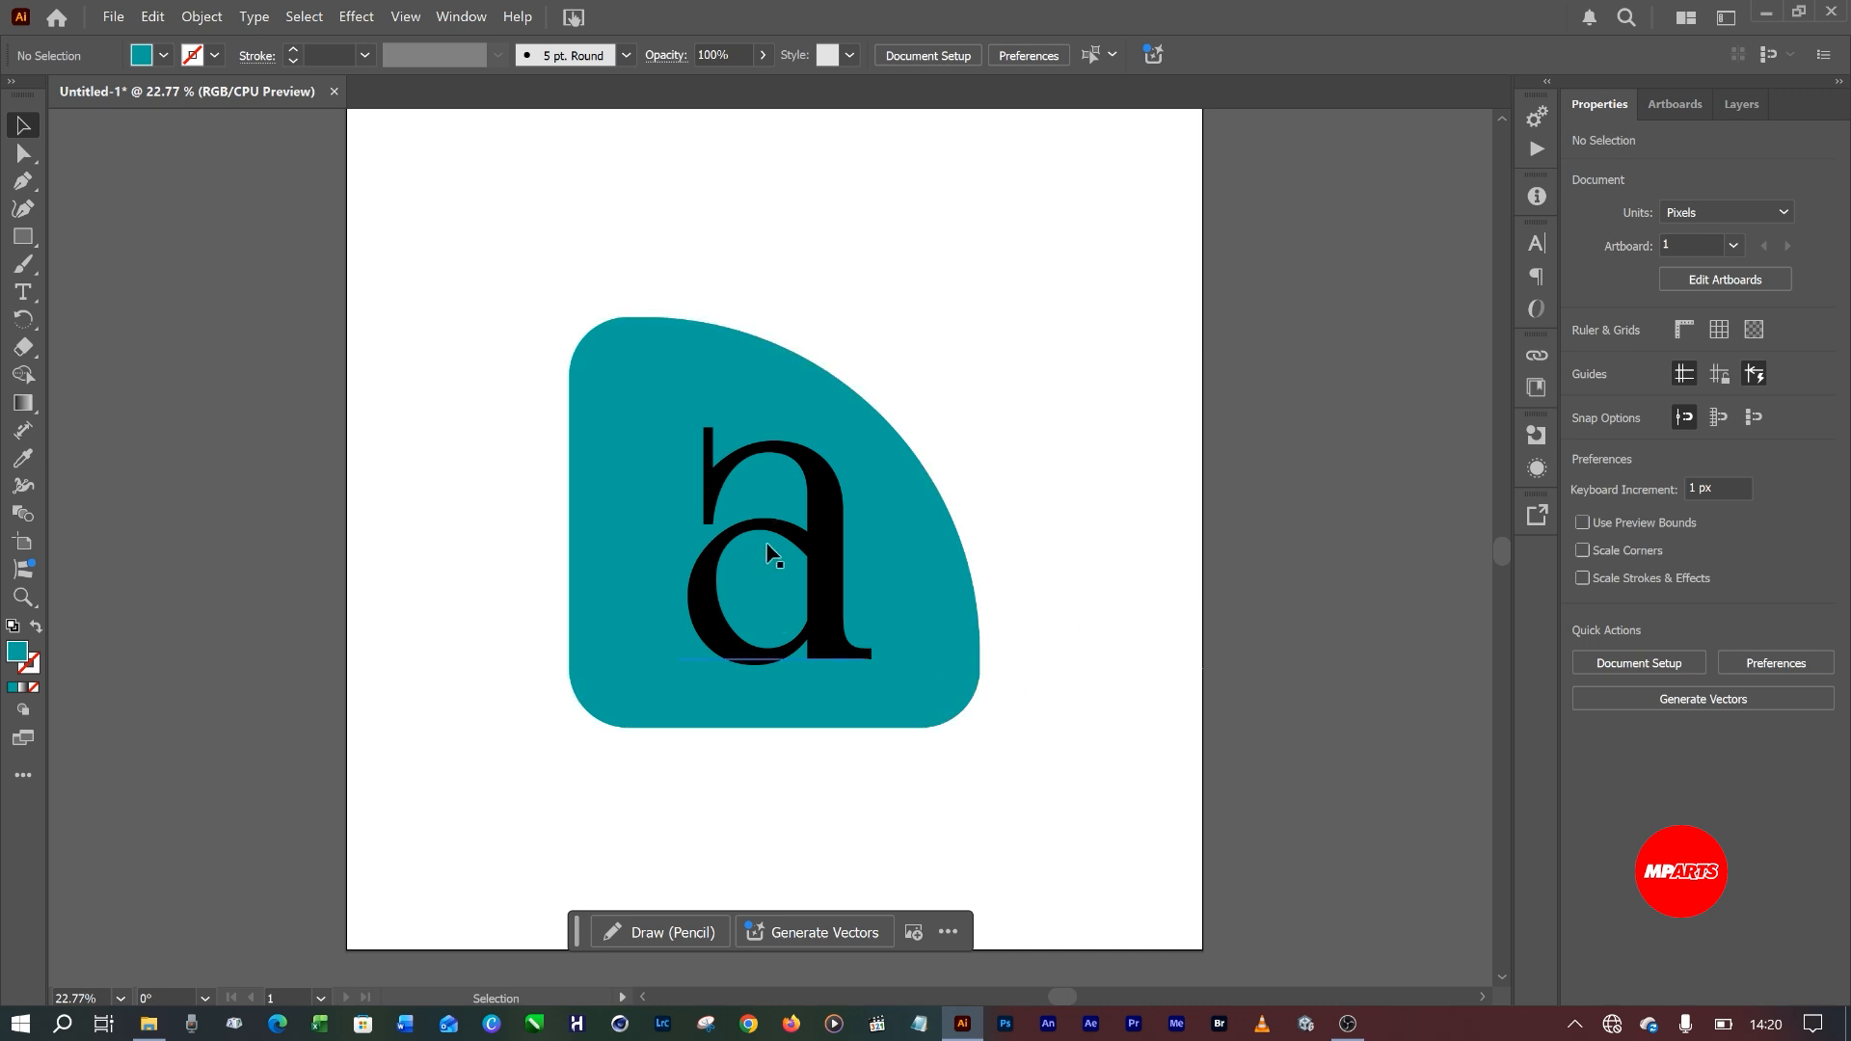
Fill the lowercase a with white.
{"action": "left_click", "coordinate": [830, 560]}
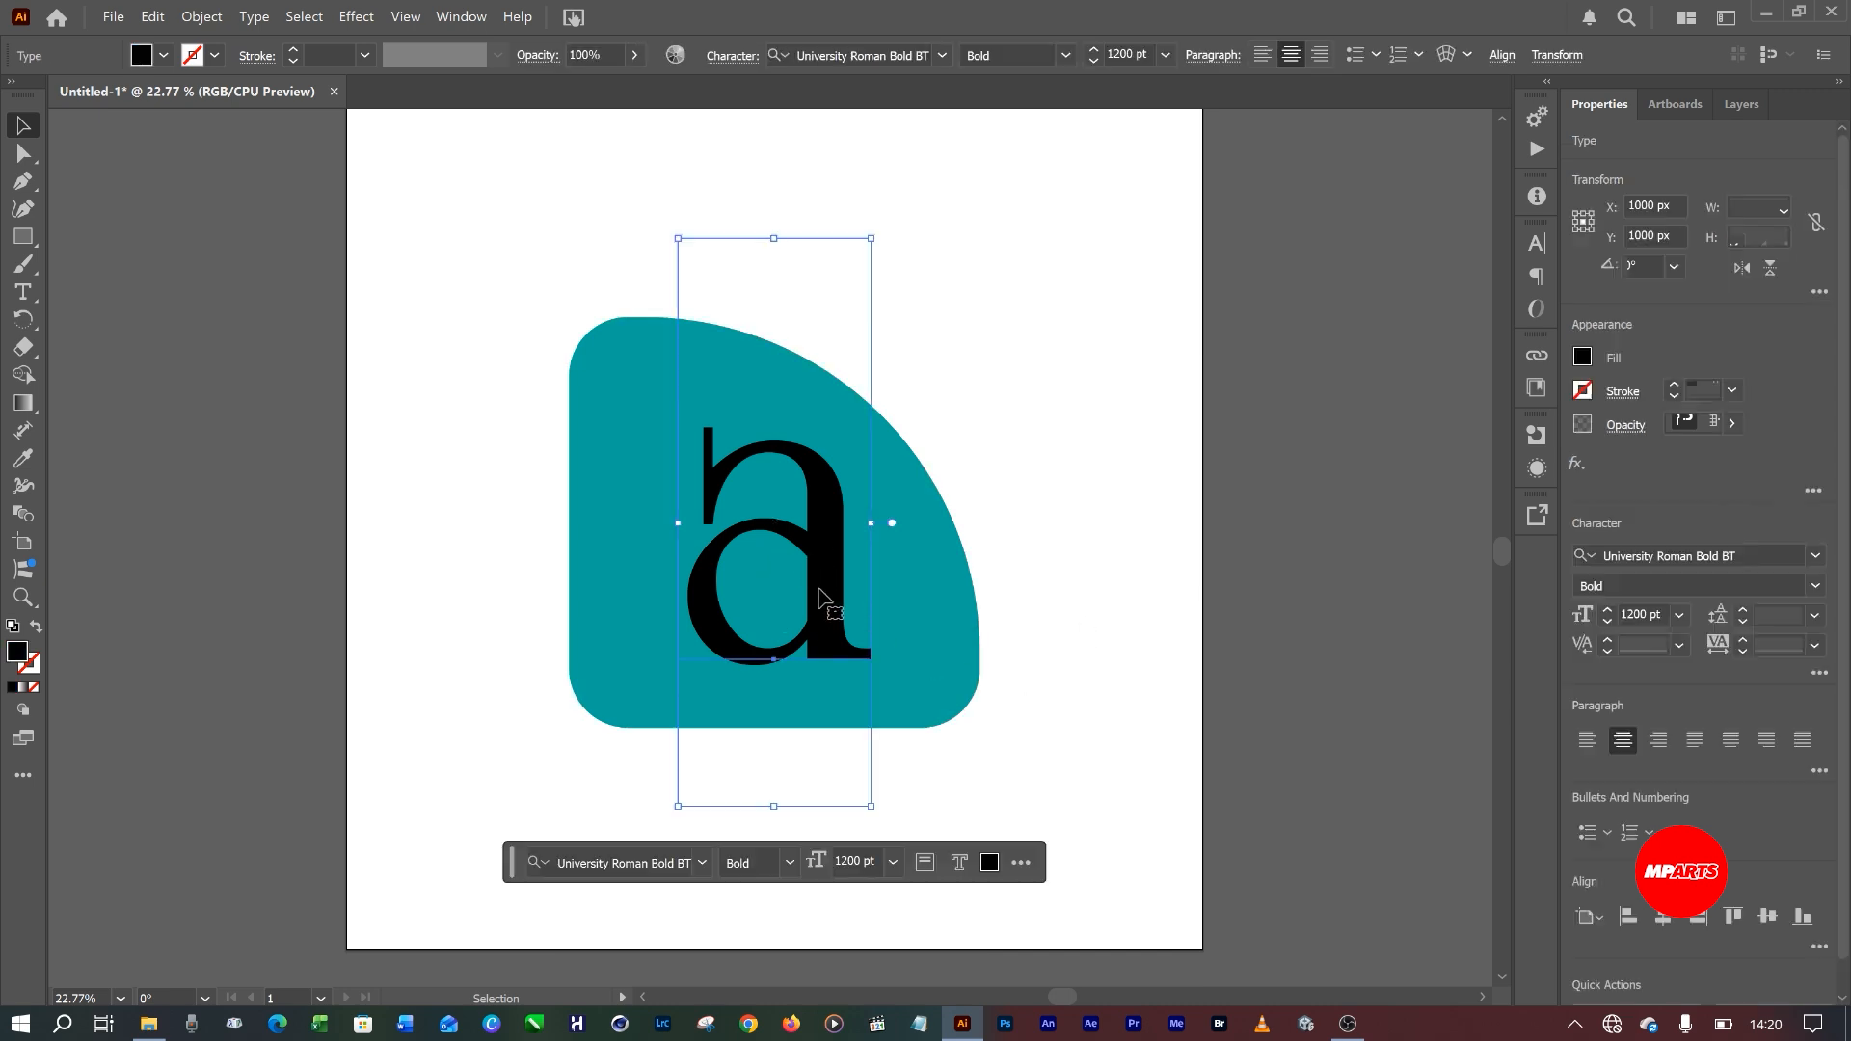
{"action": "left_click", "coordinate": [1024, 497]}
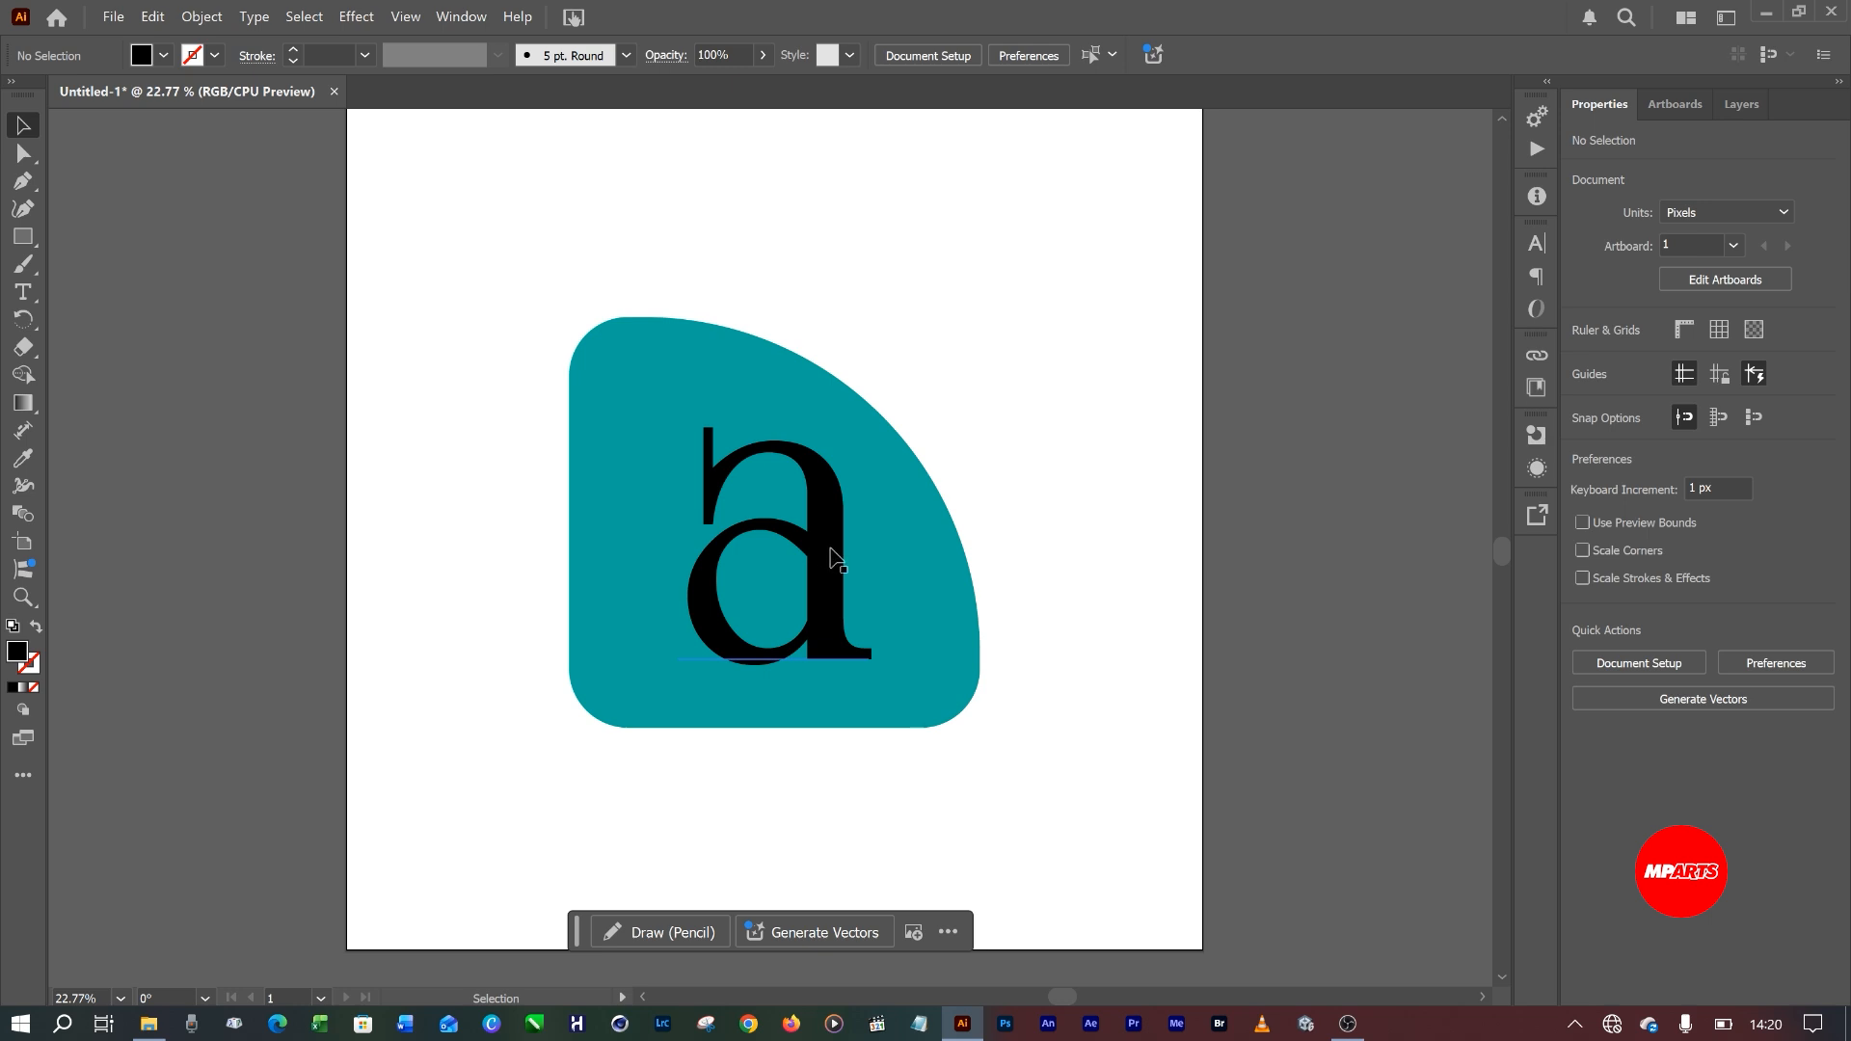
{"action": "scroll", "coordinate": [830, 557], "scroll_direction": "up", "scroll_amount": 1}
{"action": "scroll", "coordinate": [832, 559], "scroll_direction": "down", "scroll_amount": 1}
{"action": "left_click", "coordinate": [830, 559]}
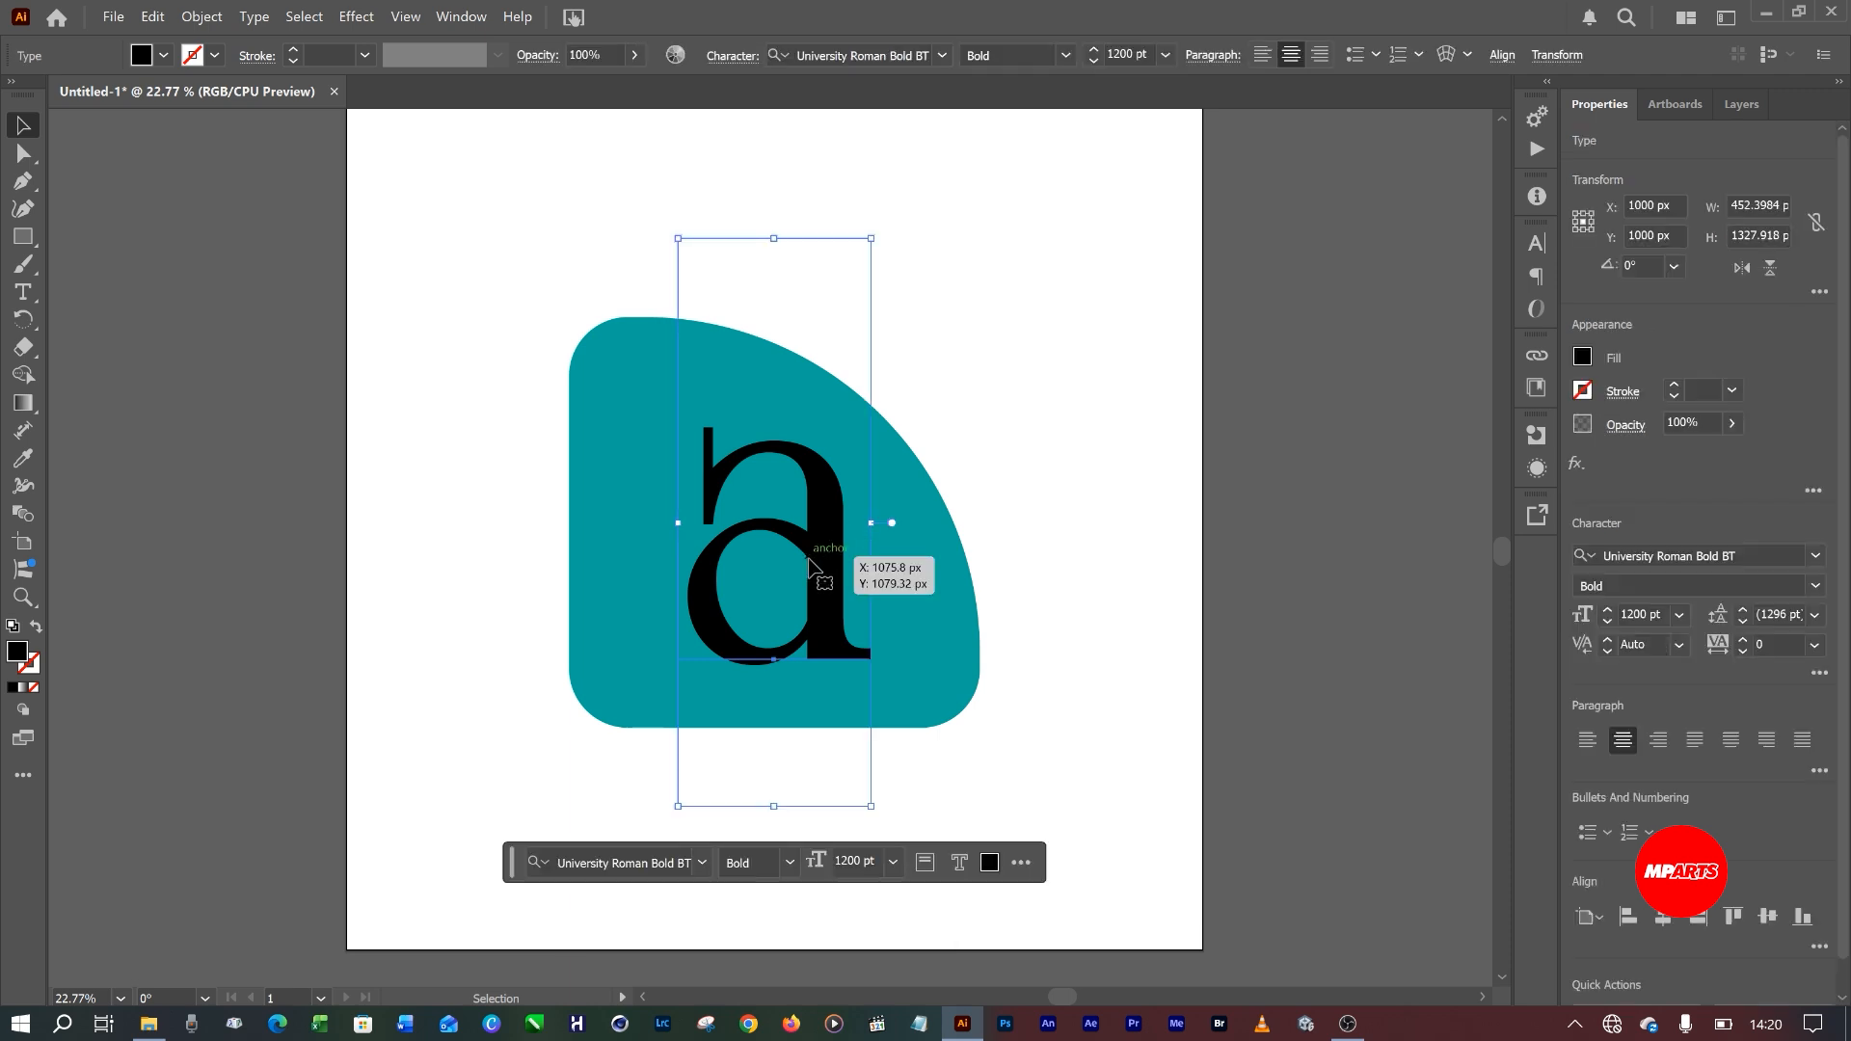
{"action": "left_click", "coordinate": [1584, 359]}
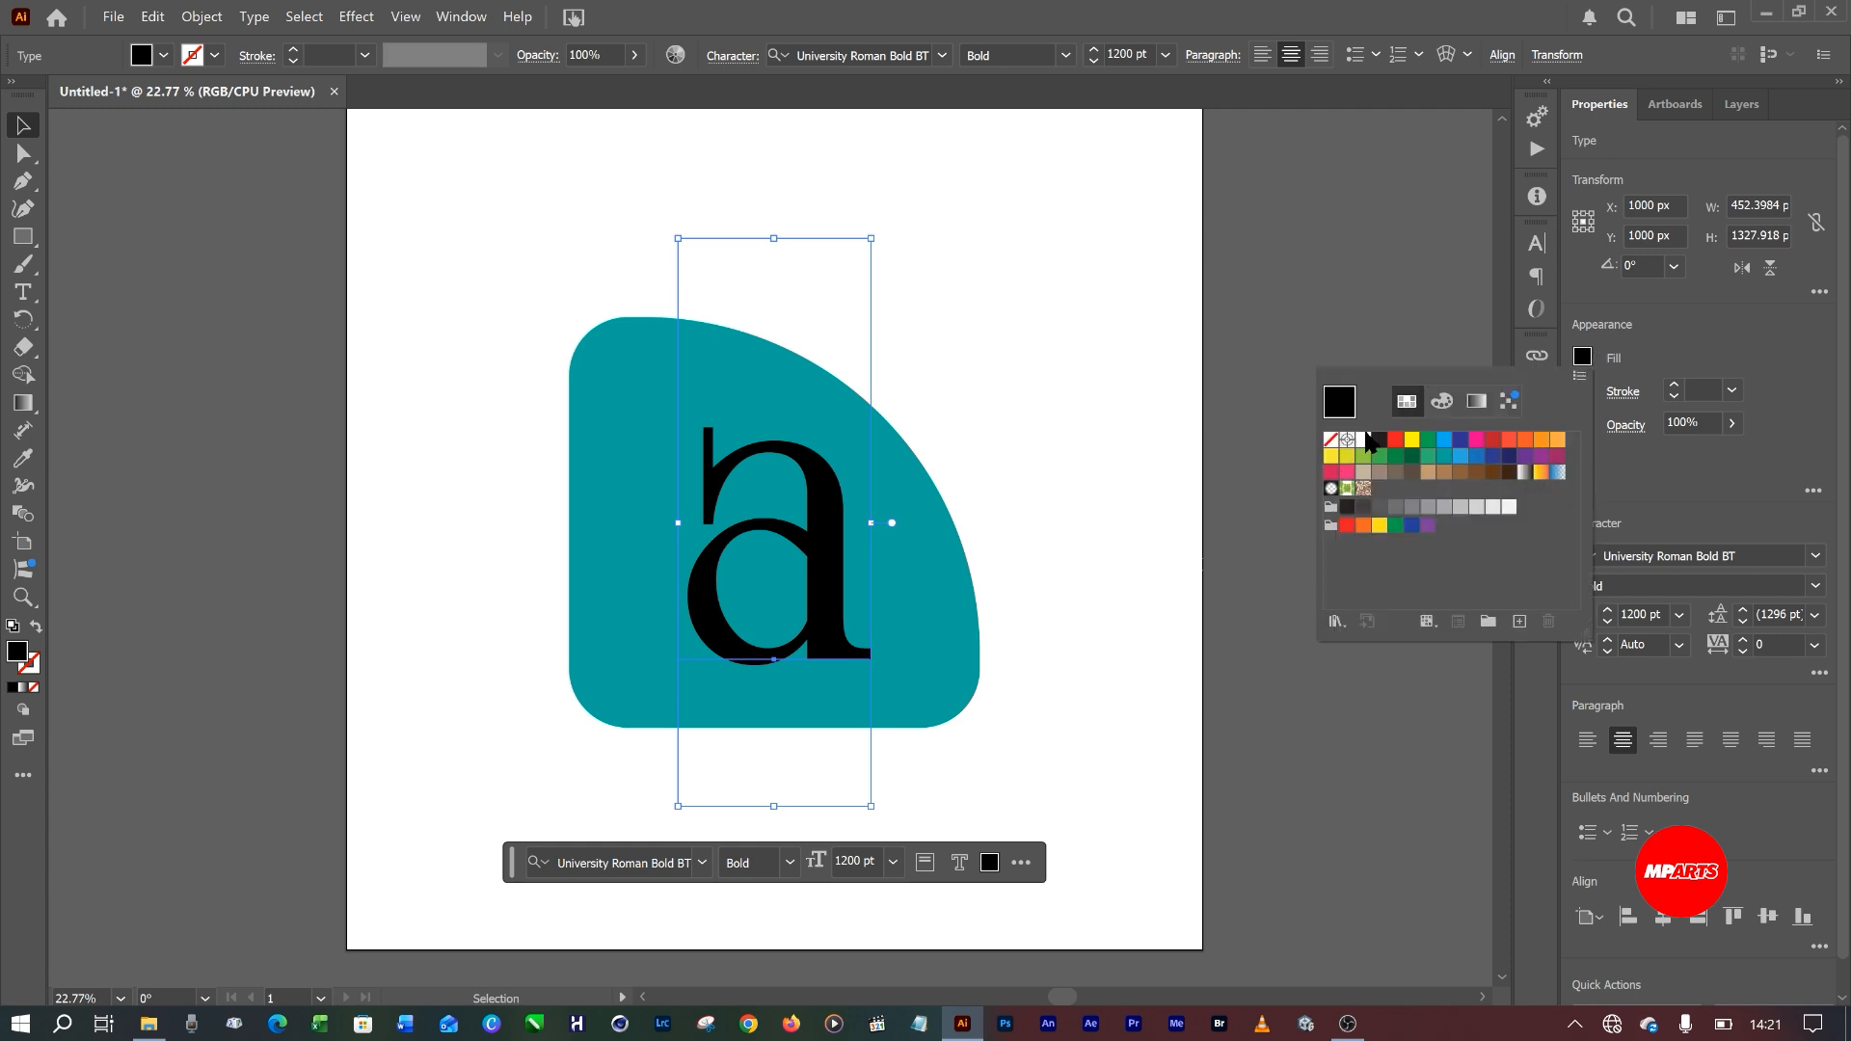
{"action": "left_click", "coordinate": [1367, 441]}
{"action": "left_click", "coordinate": [958, 409]}
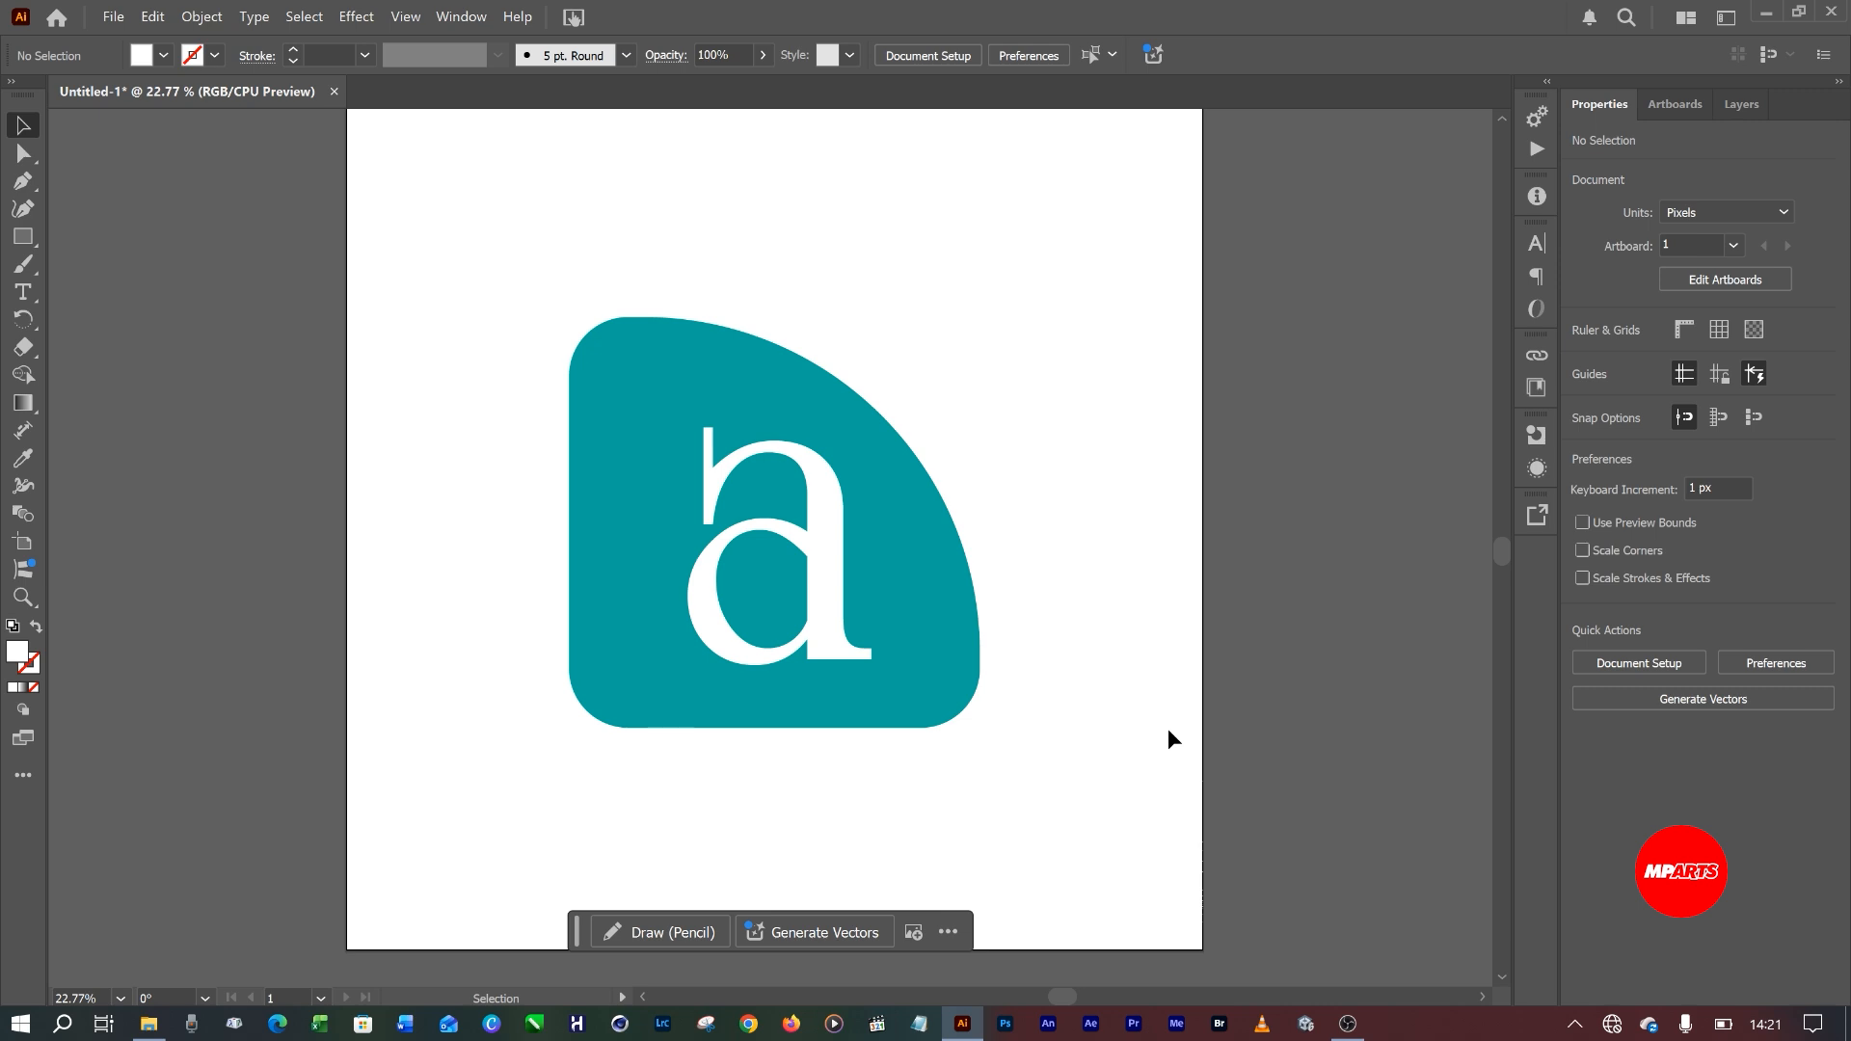
Nudge the white a slightly left inside the teal shape.
{"action": "left_click", "coordinate": [828, 643]}
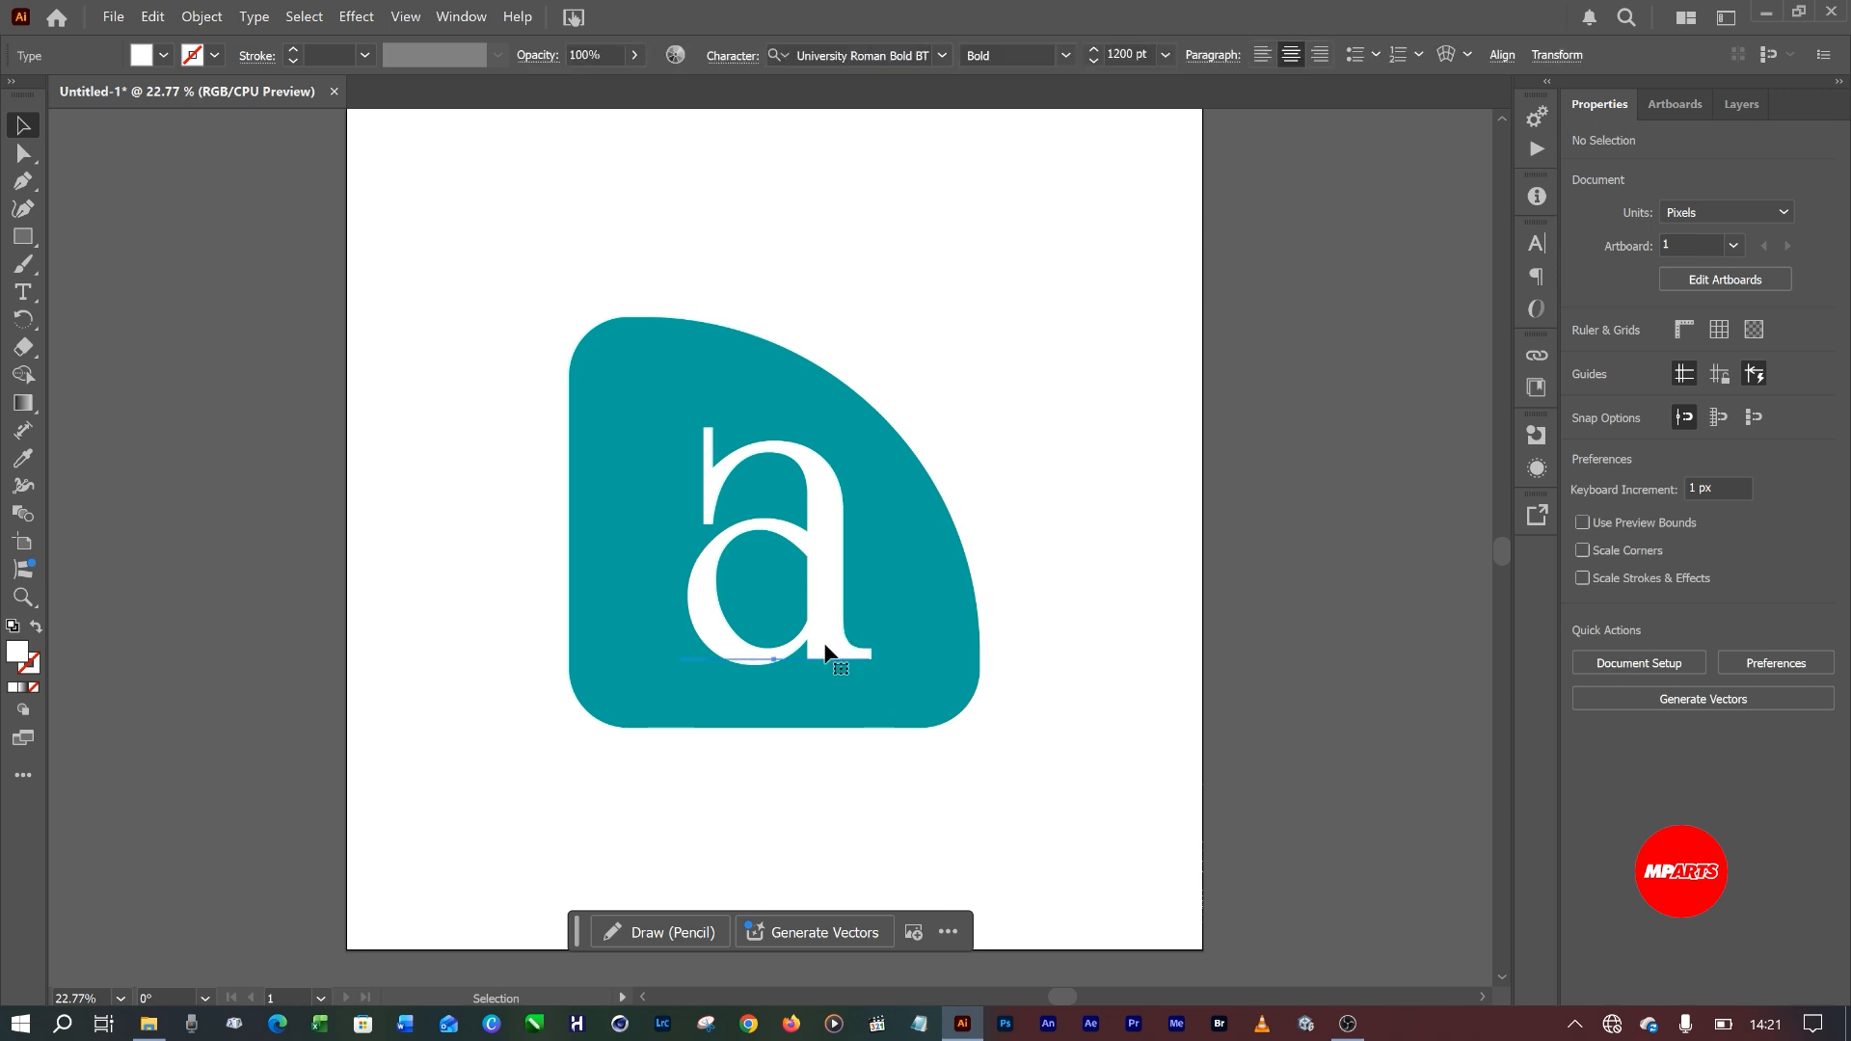
{"action": "left_click_drag", "start_coordinate": [826, 580], "coordinate": [798, 605]}
{"action": "left_click", "coordinate": [1113, 560]}
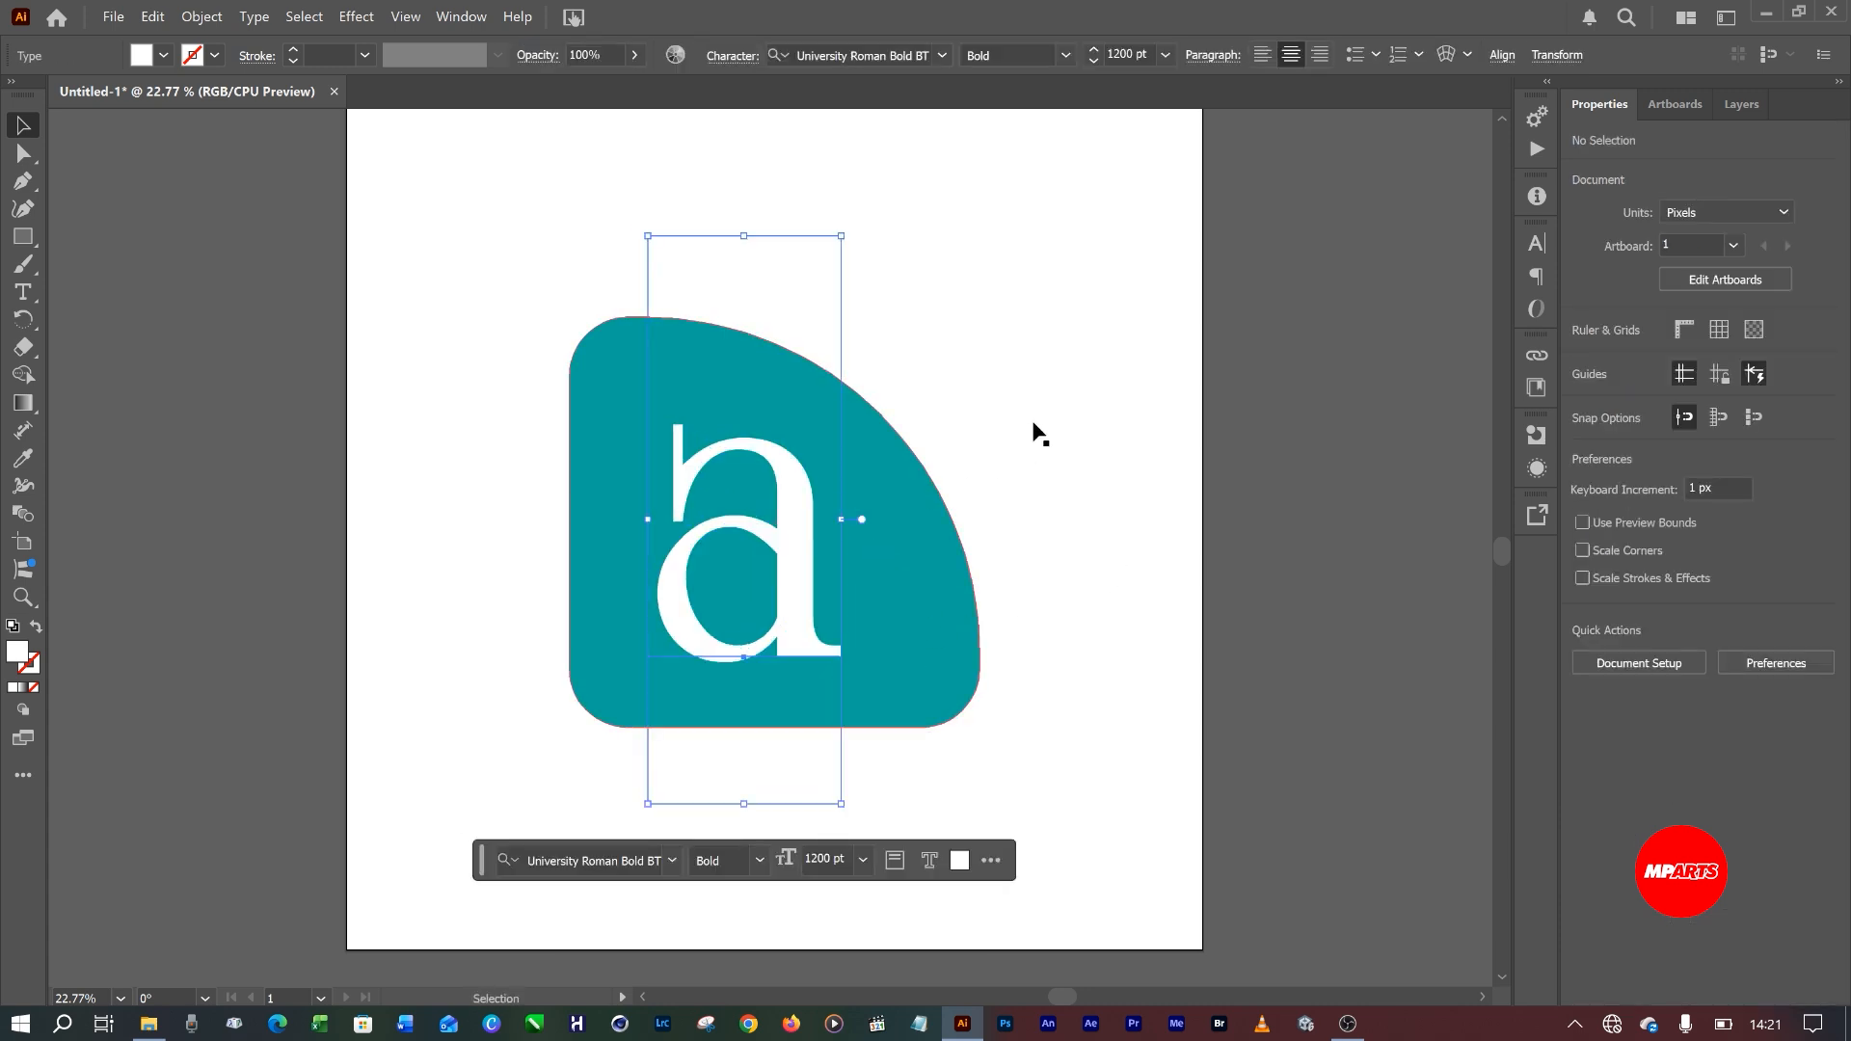
{"action": "left_click", "coordinate": [1039, 502]}
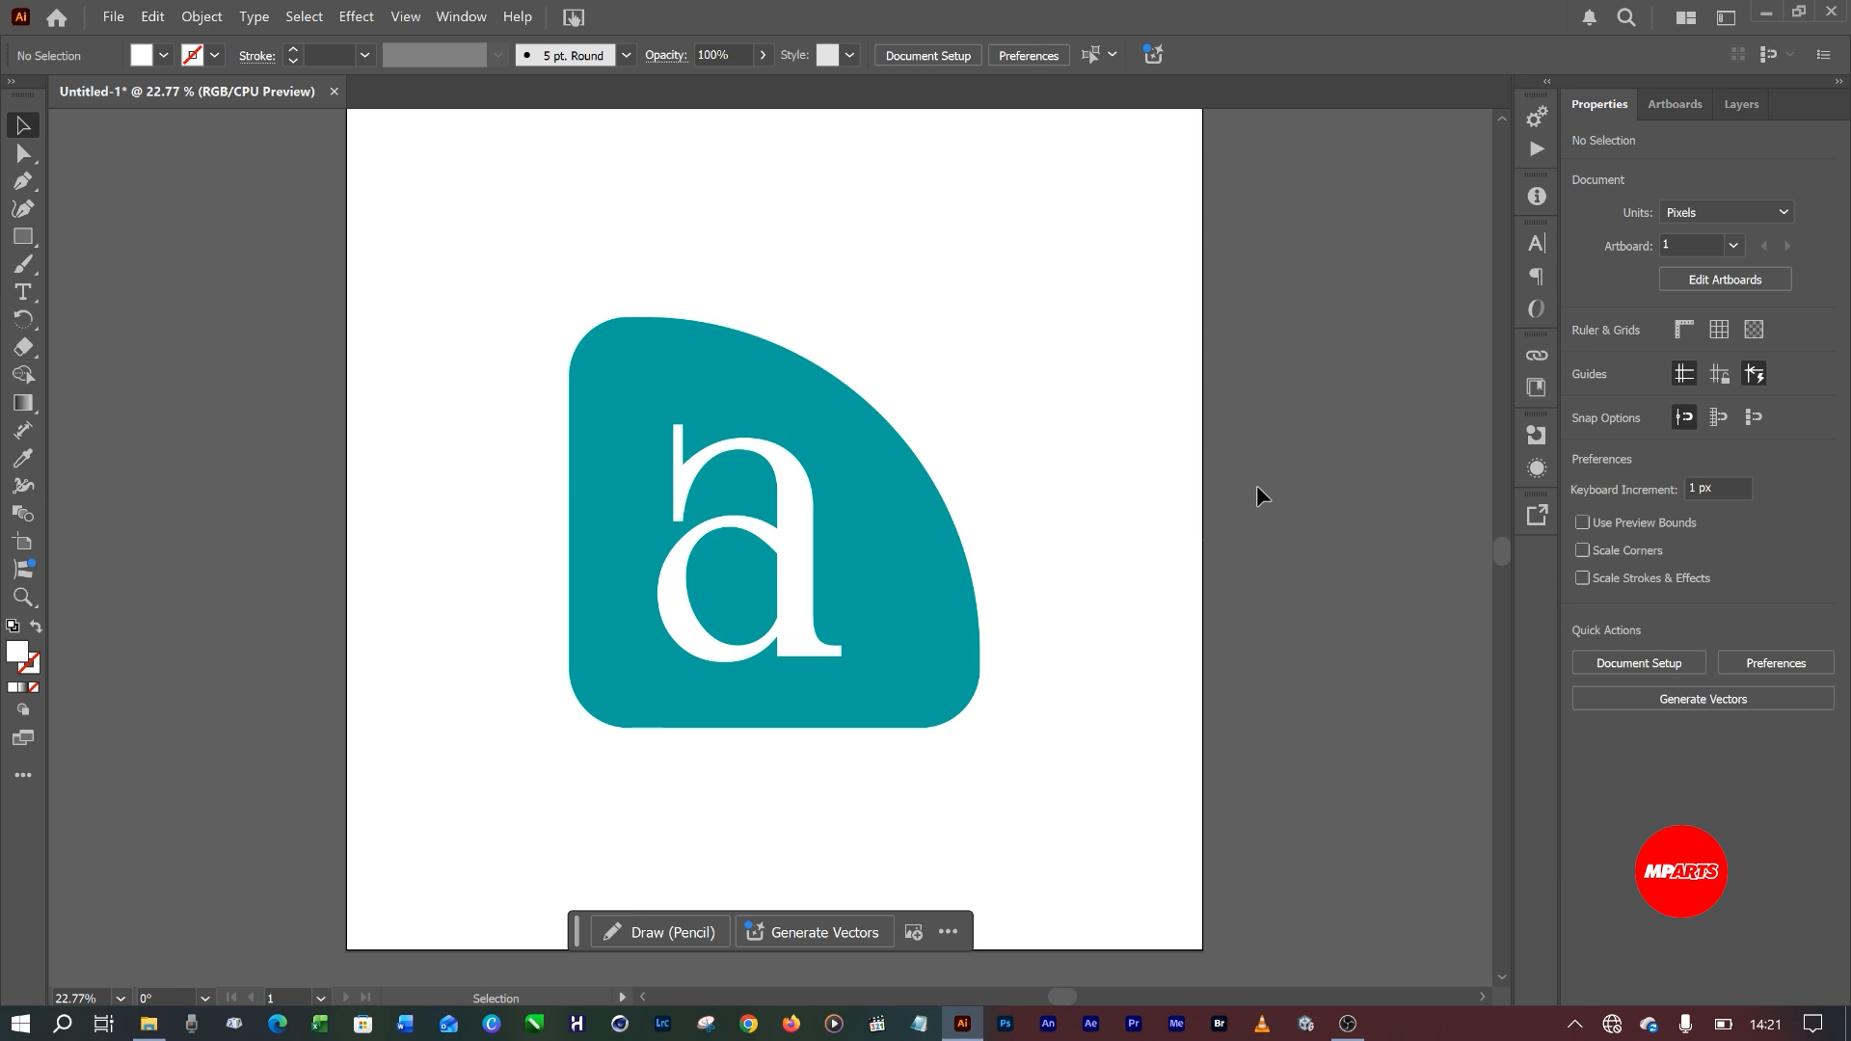
Start saving the logo and create a LOGO folder inside Documents > WORKS.
{"action": "key", "text": "ctrl"}
{"action": "key", "text": "ctrl+s"}
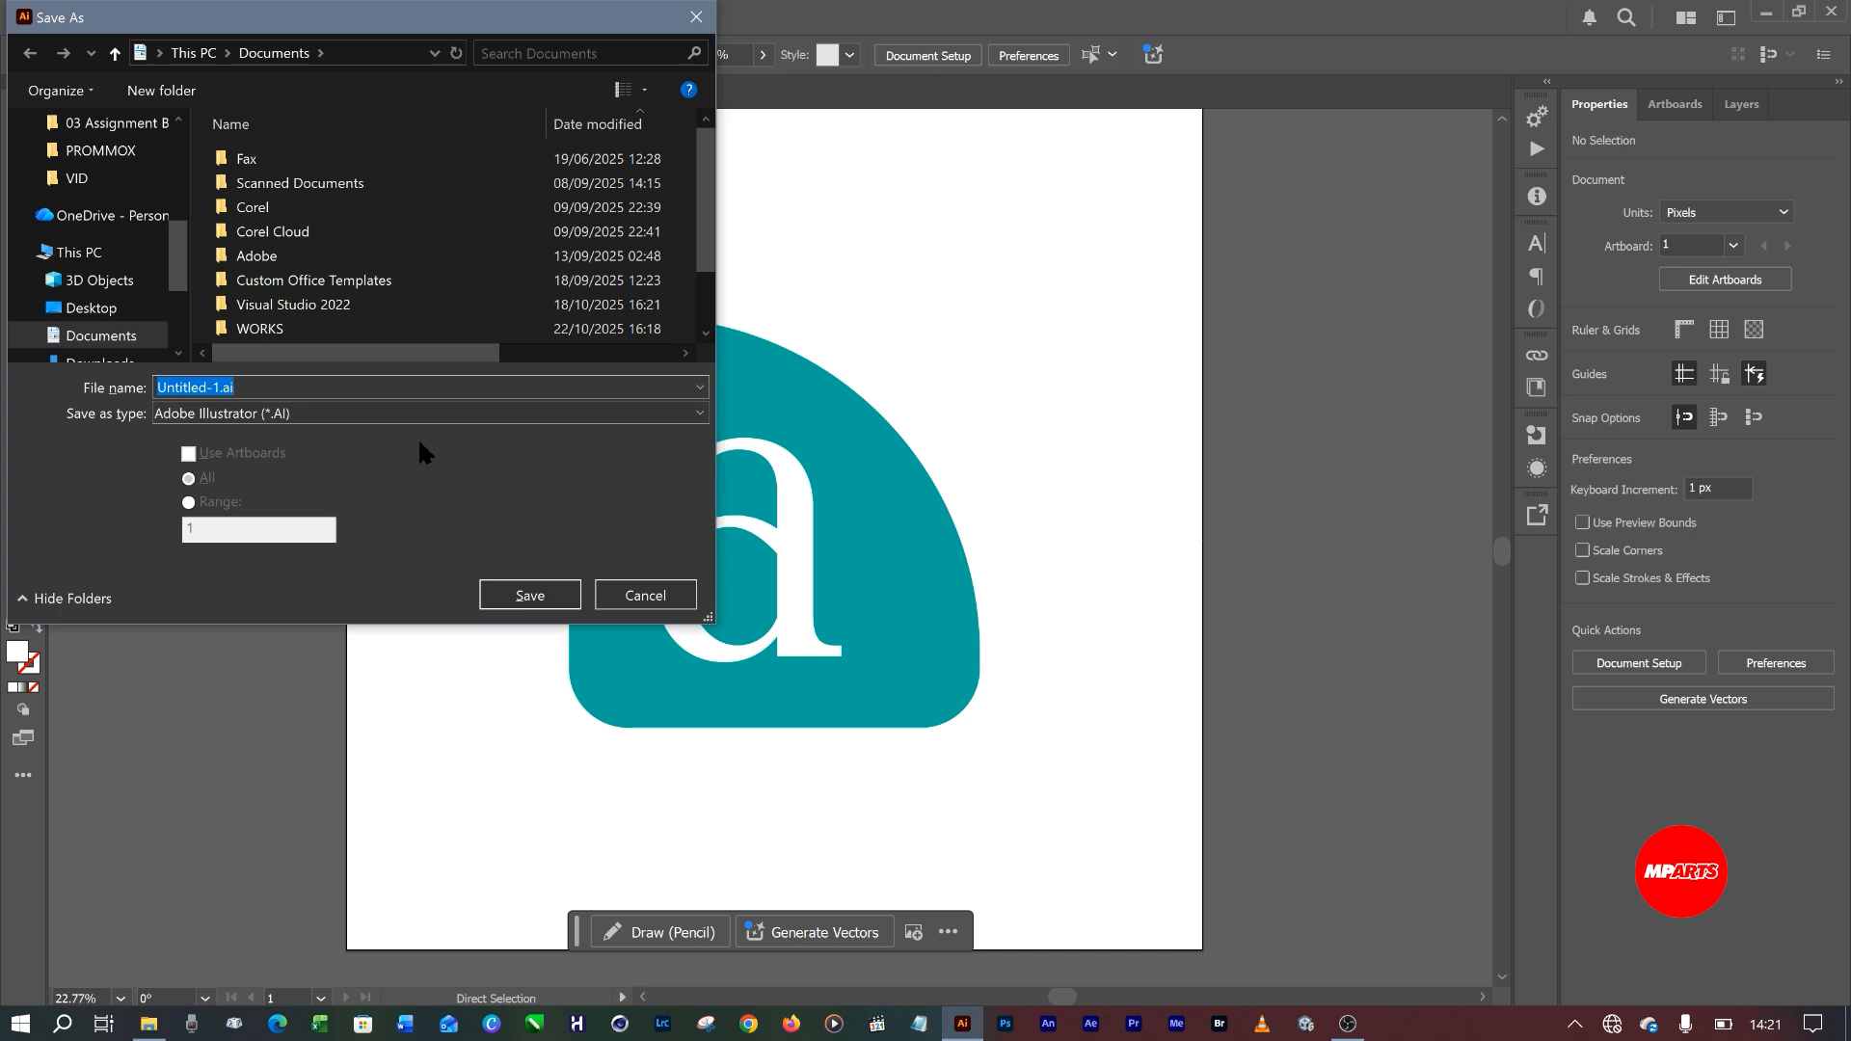
{"action": "left_click_drag", "start_coordinate": [184, 266], "coordinate": [178, 207]}
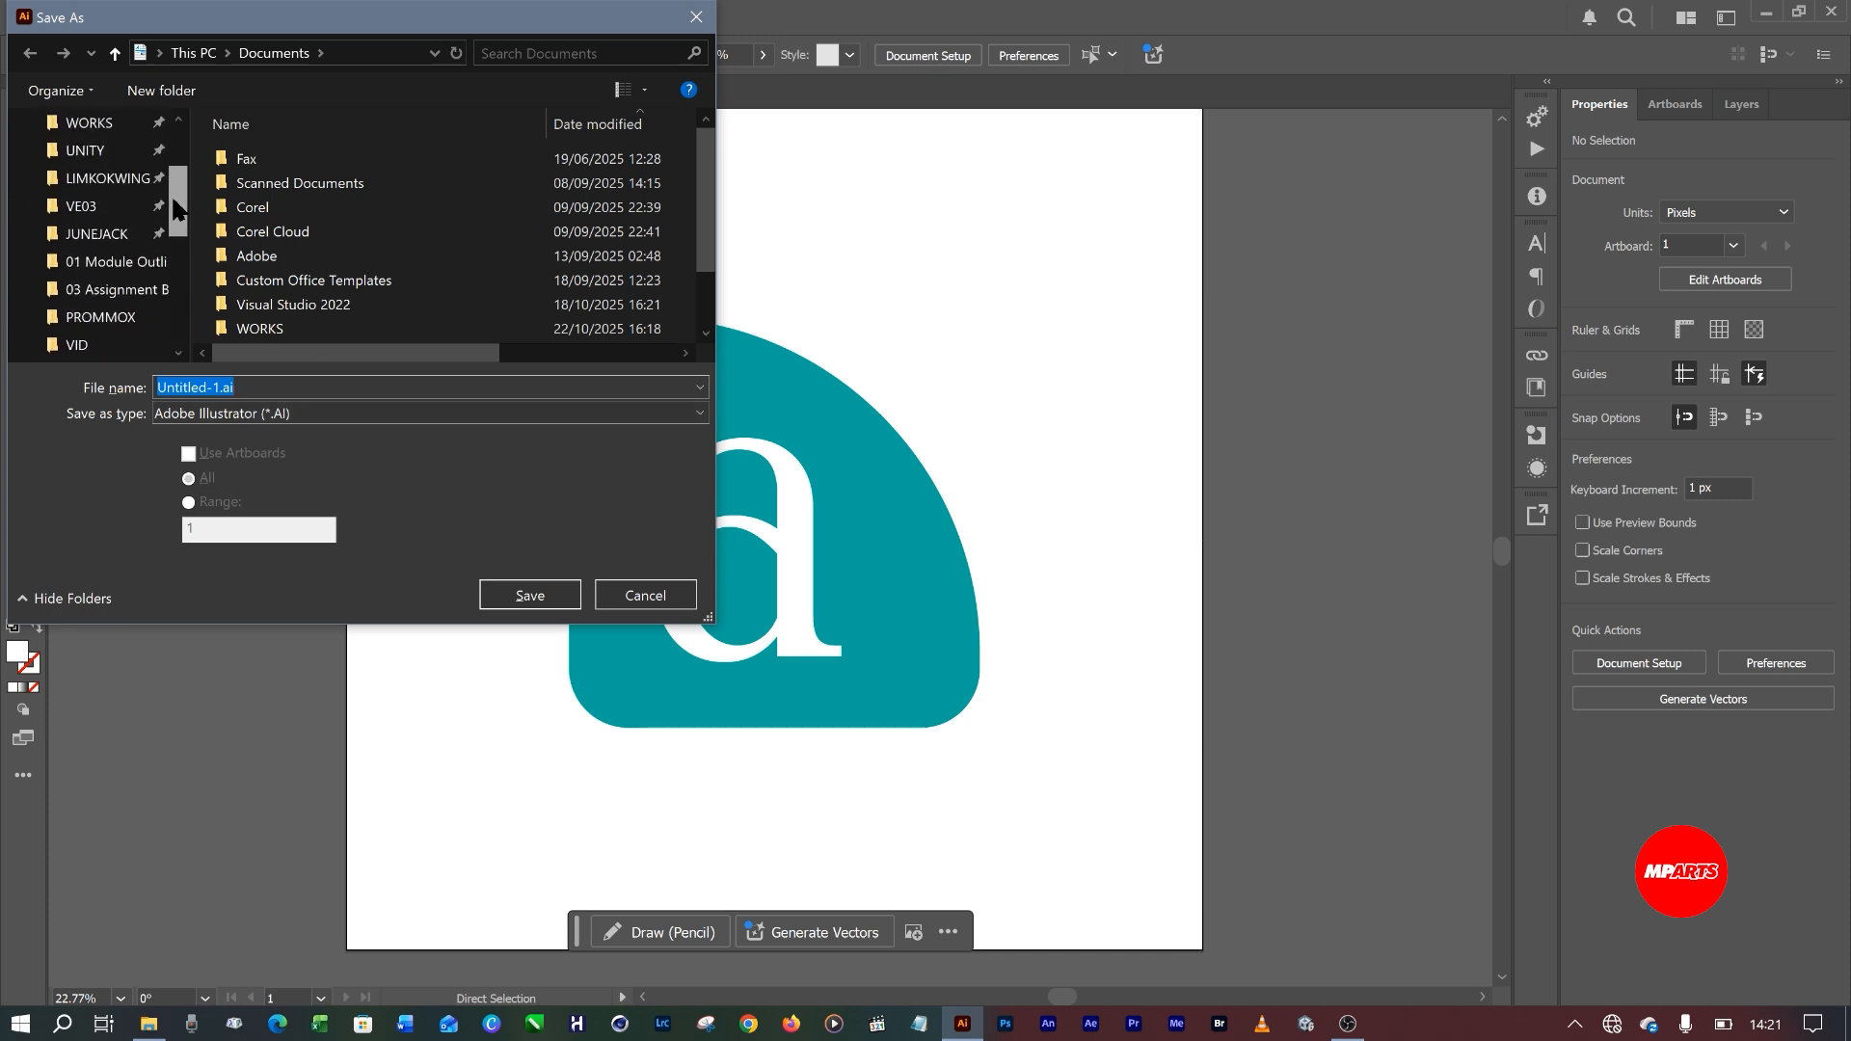
{"action": "scroll", "coordinate": [176, 209], "scroll_direction": "up", "scroll_amount": 3}
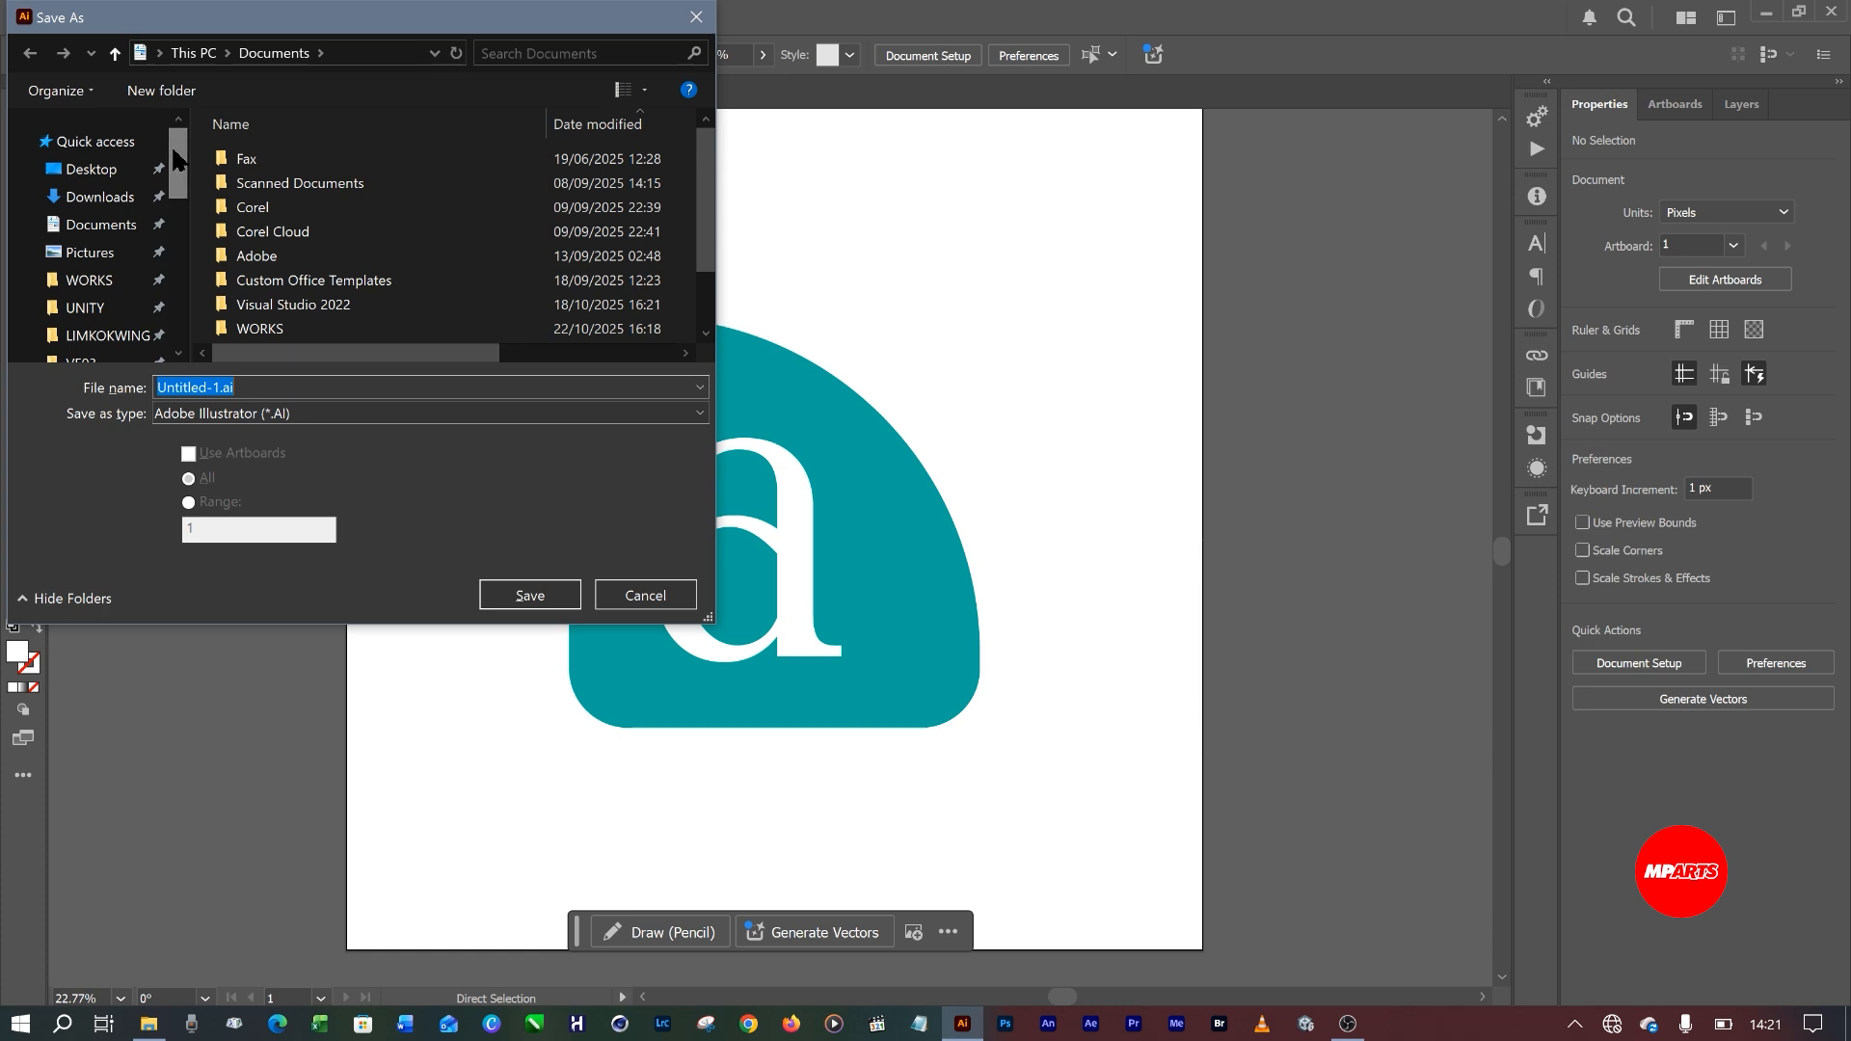
{"action": "left_click", "coordinate": [106, 279]}
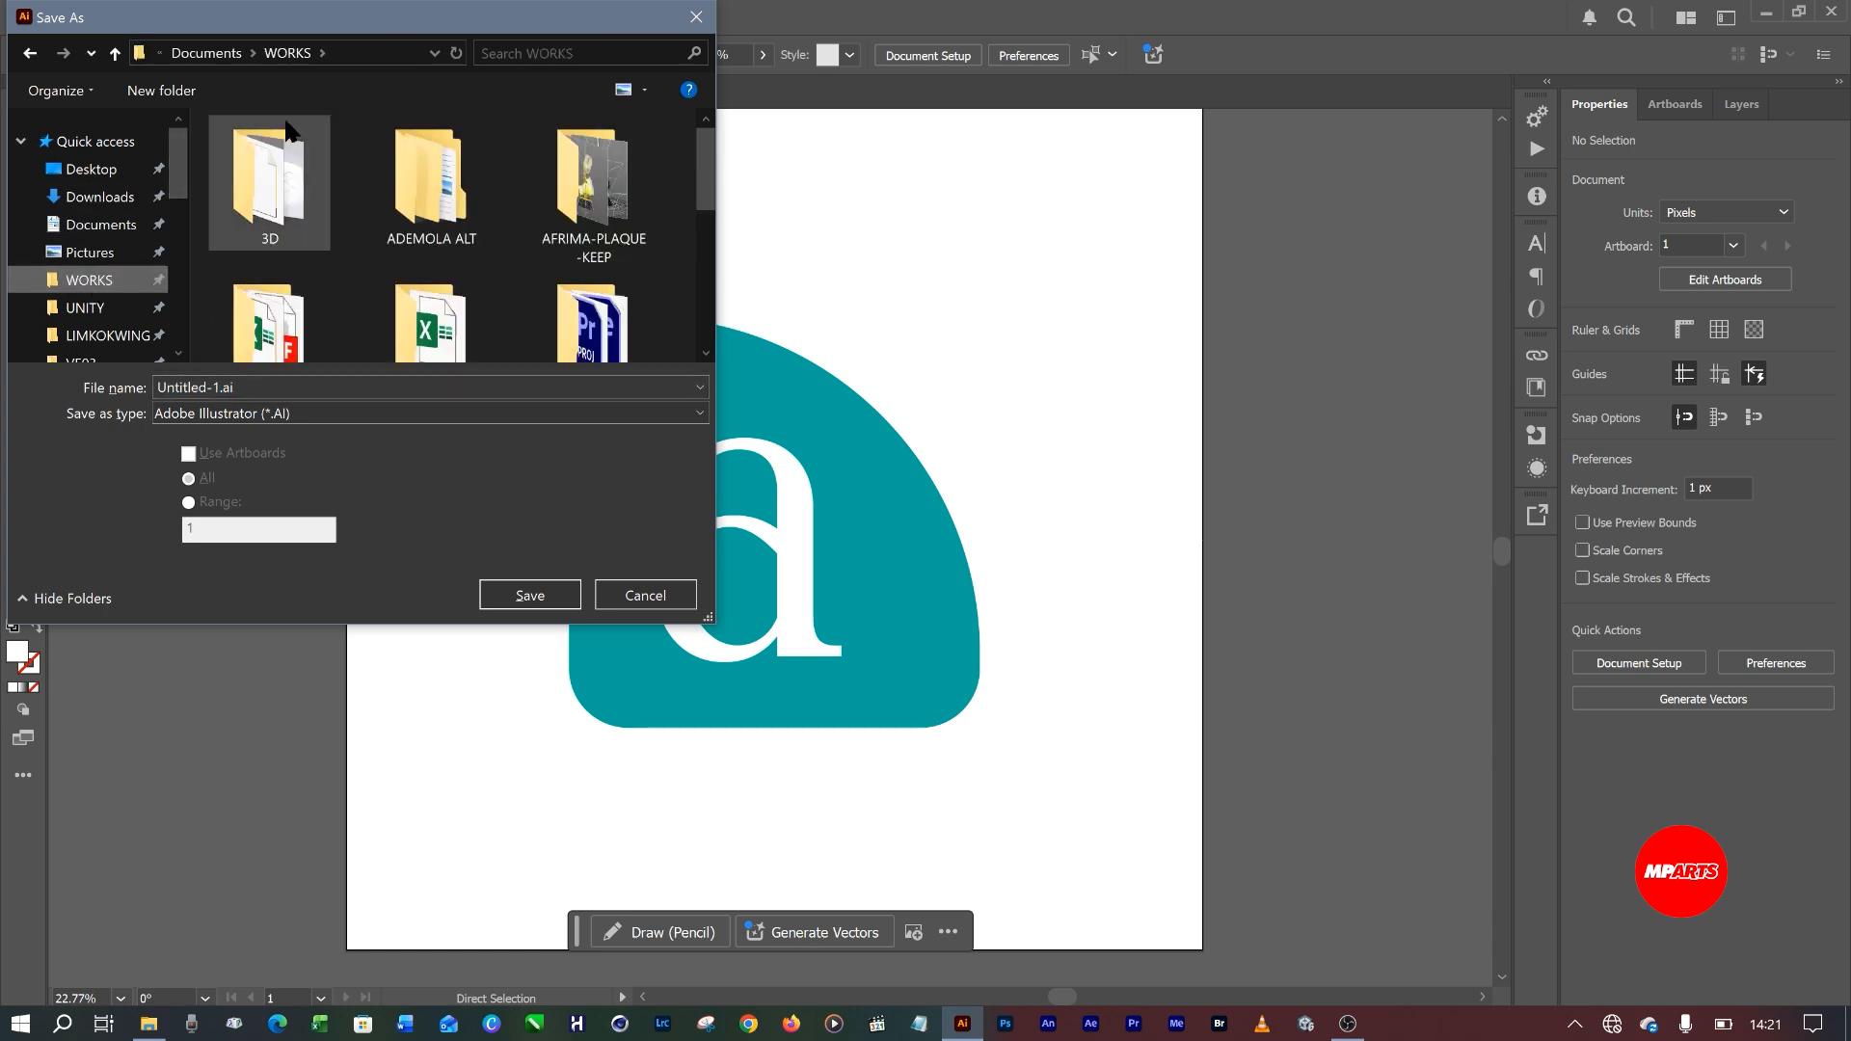
{"action": "left_click", "coordinate": [142, 90]}
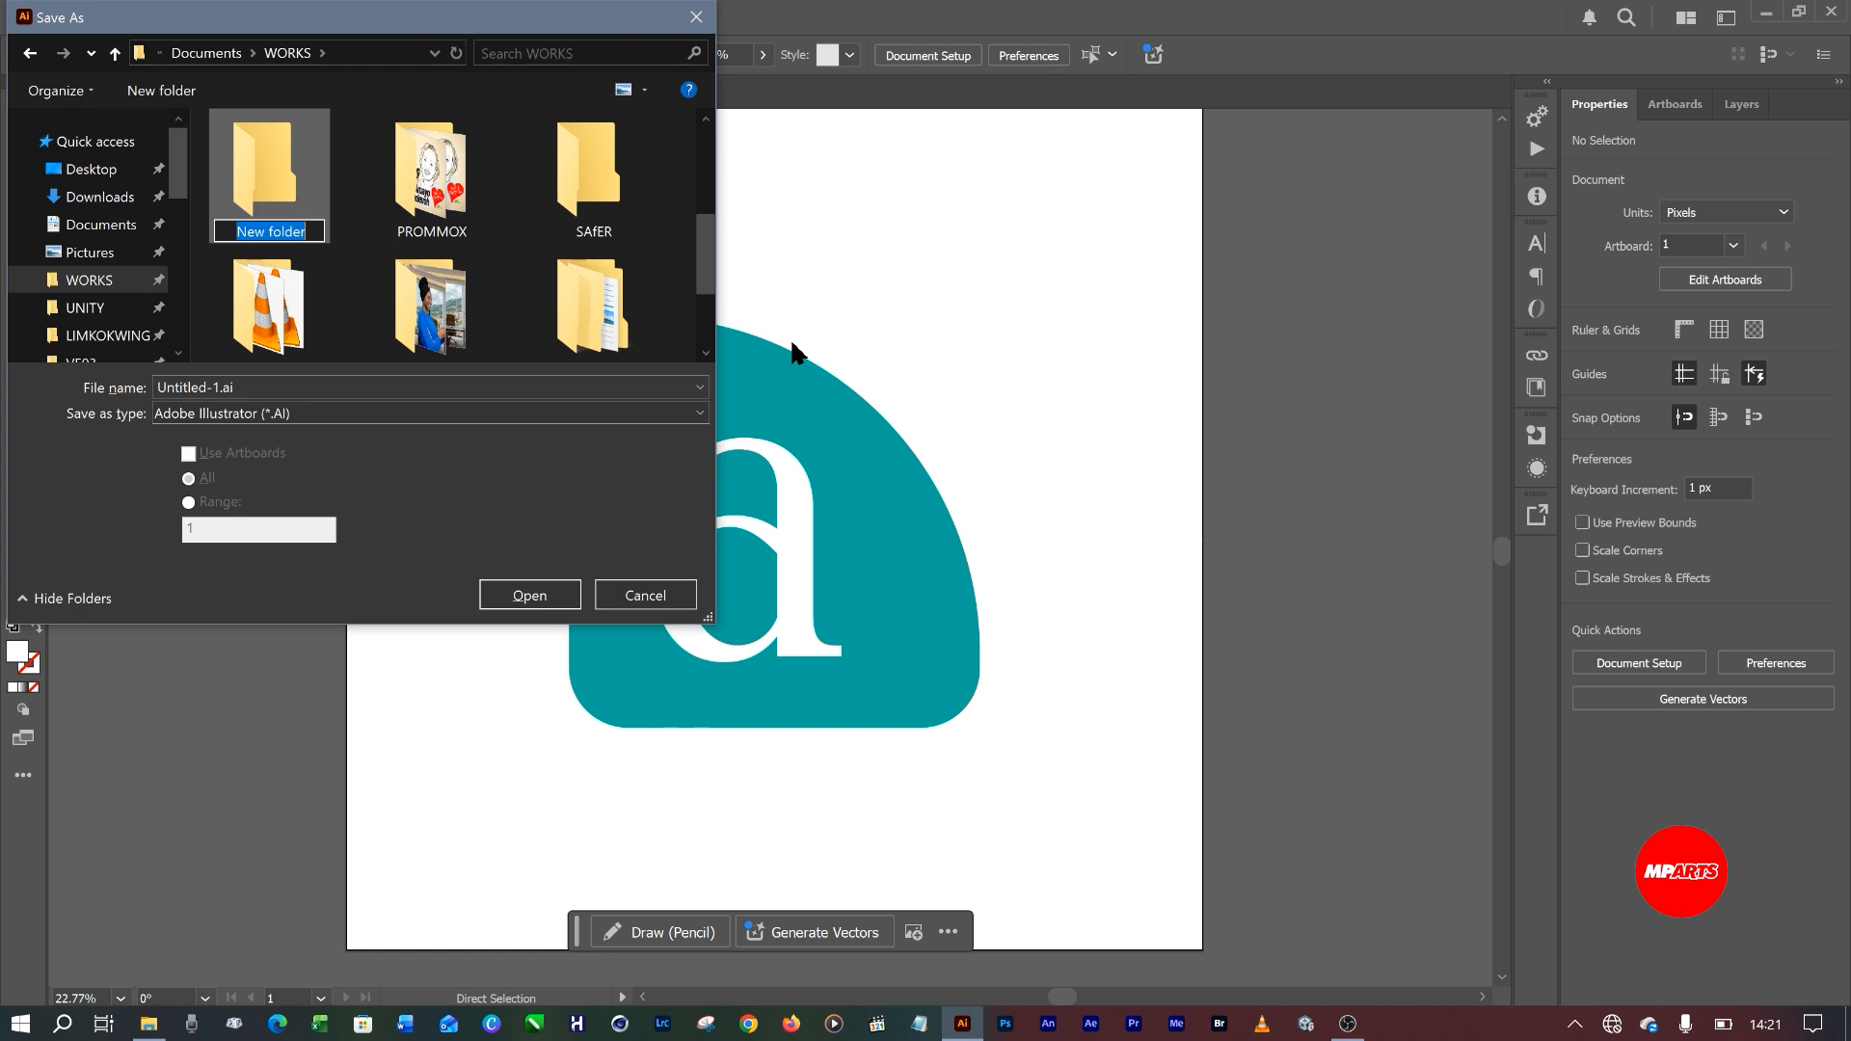
{"action": "type", "text": "LOGO"}
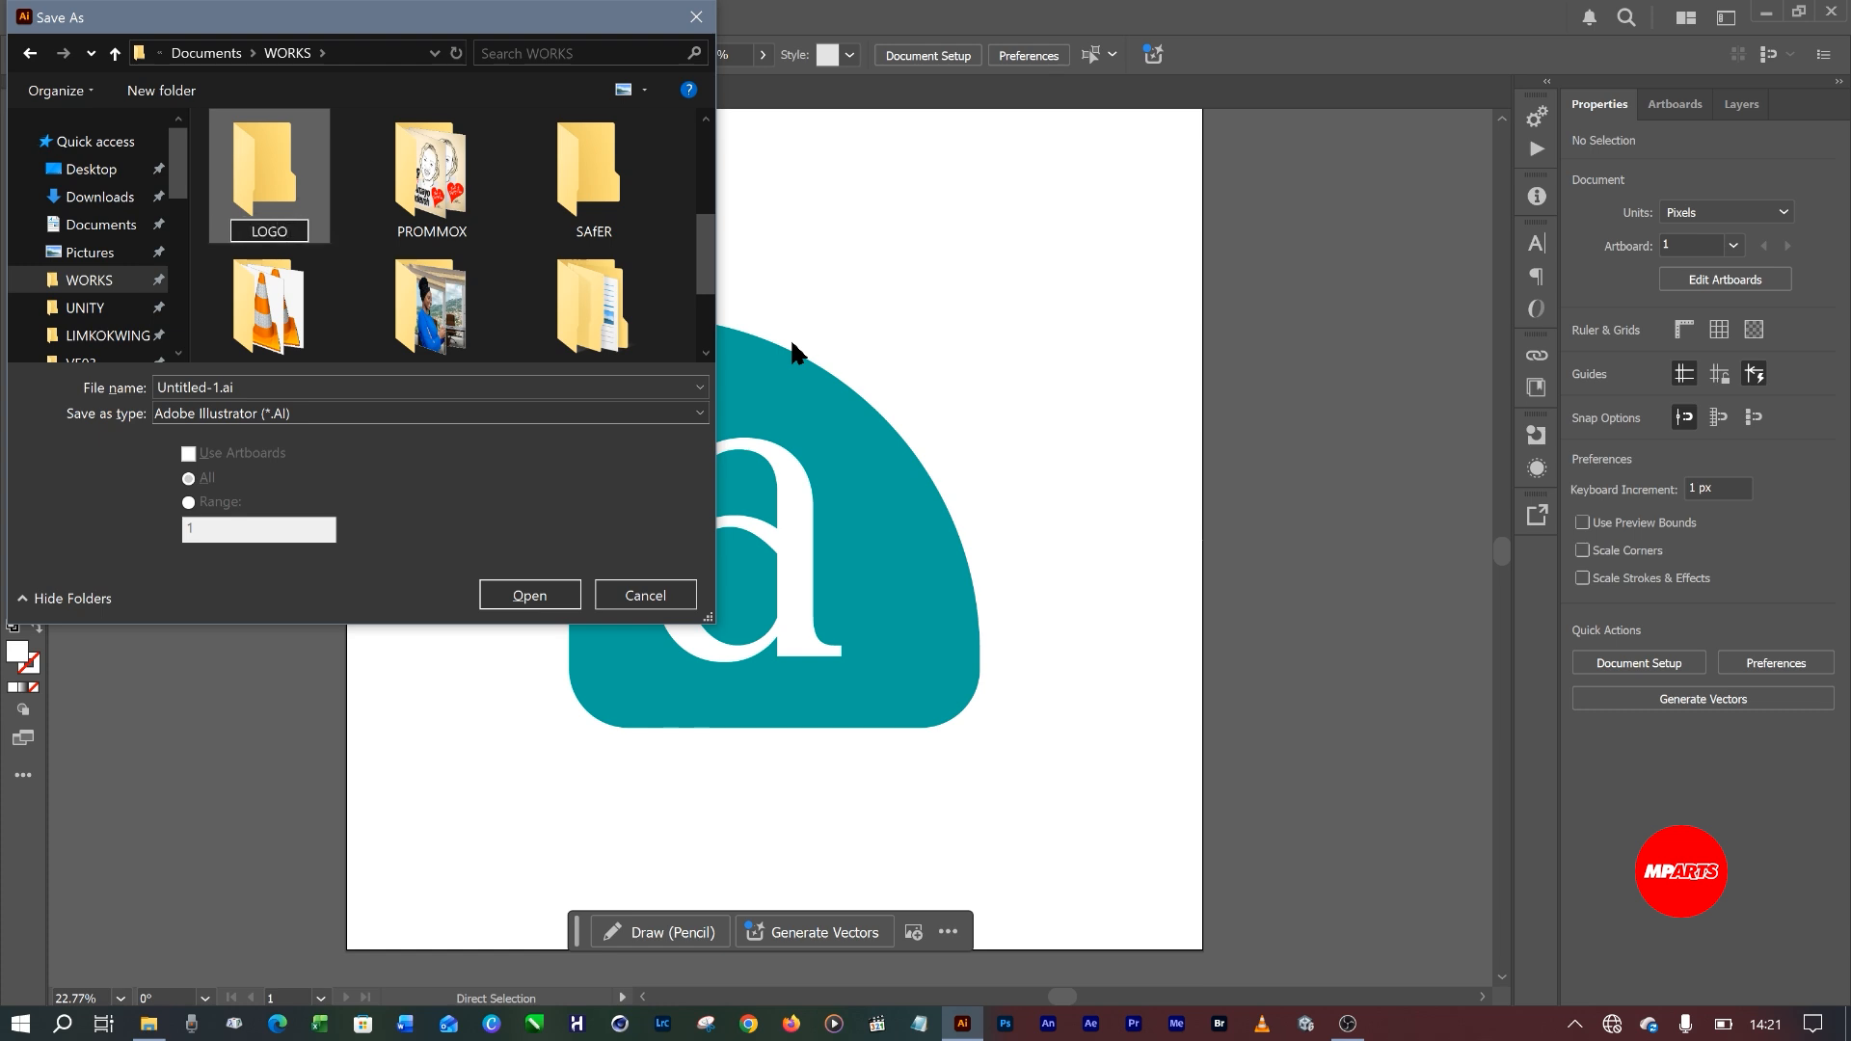
{"action": "key", "text": "Return"}
{"action": "key", "text": "Return"}
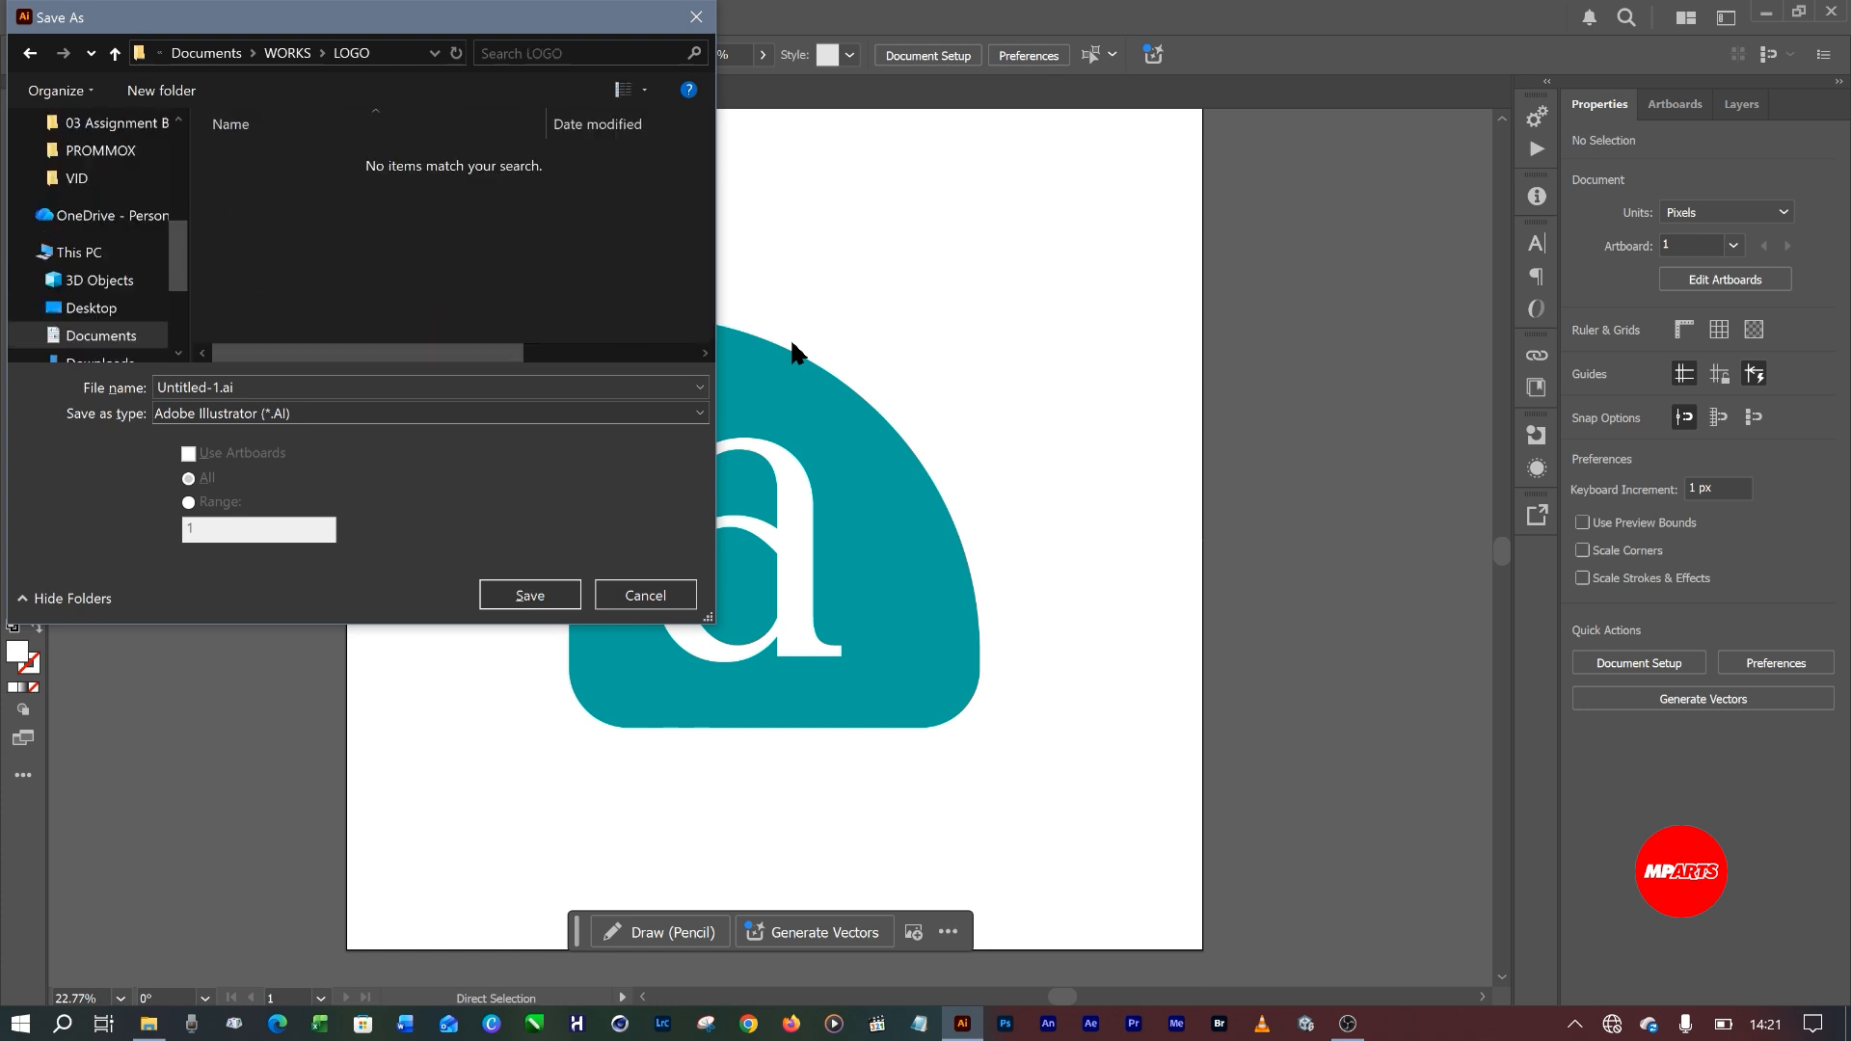
Rename the folder to LOGOS and save the logo there as the author's name plus _Logo-1.
{"action": "left_click", "coordinate": [287, 52]}
{"action": "scroll", "coordinate": [627, 253], "scroll_direction": "down", "scroll_amount": 3}
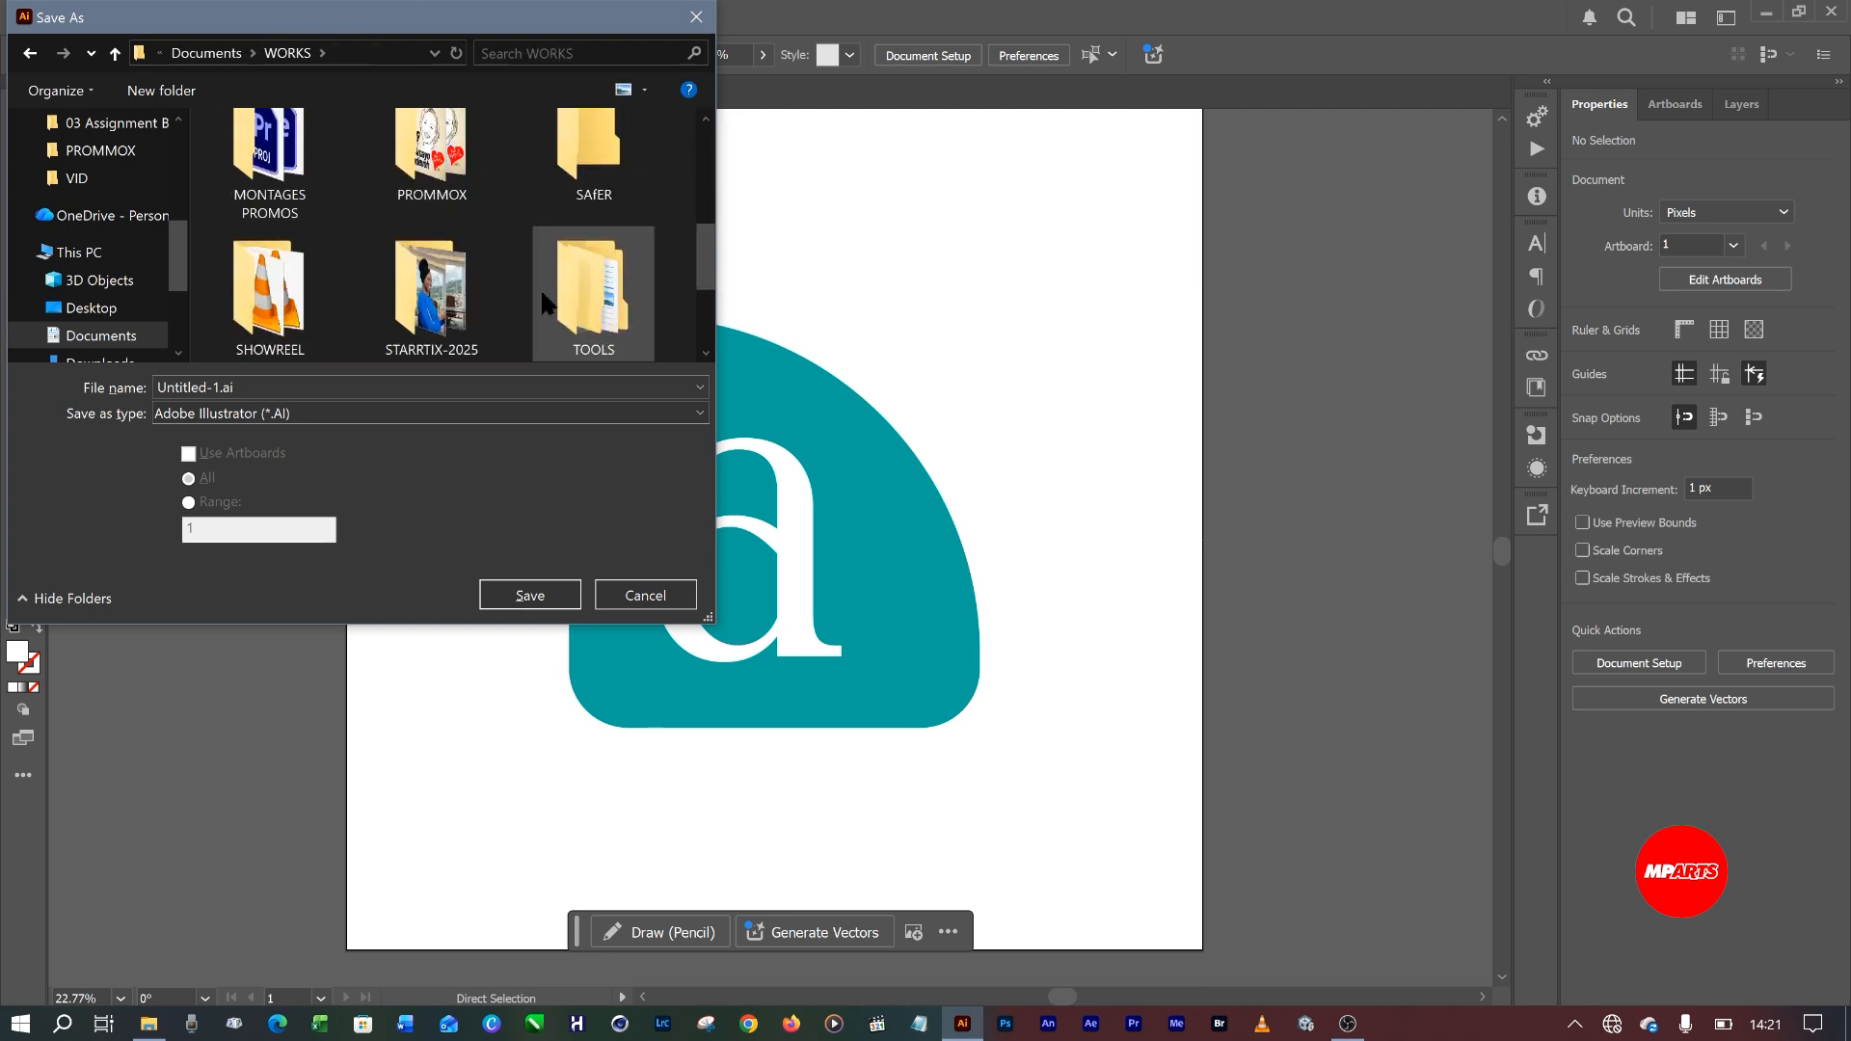
{"action": "scroll", "coordinate": [588, 289], "scroll_direction": "up", "scroll_amount": 2}
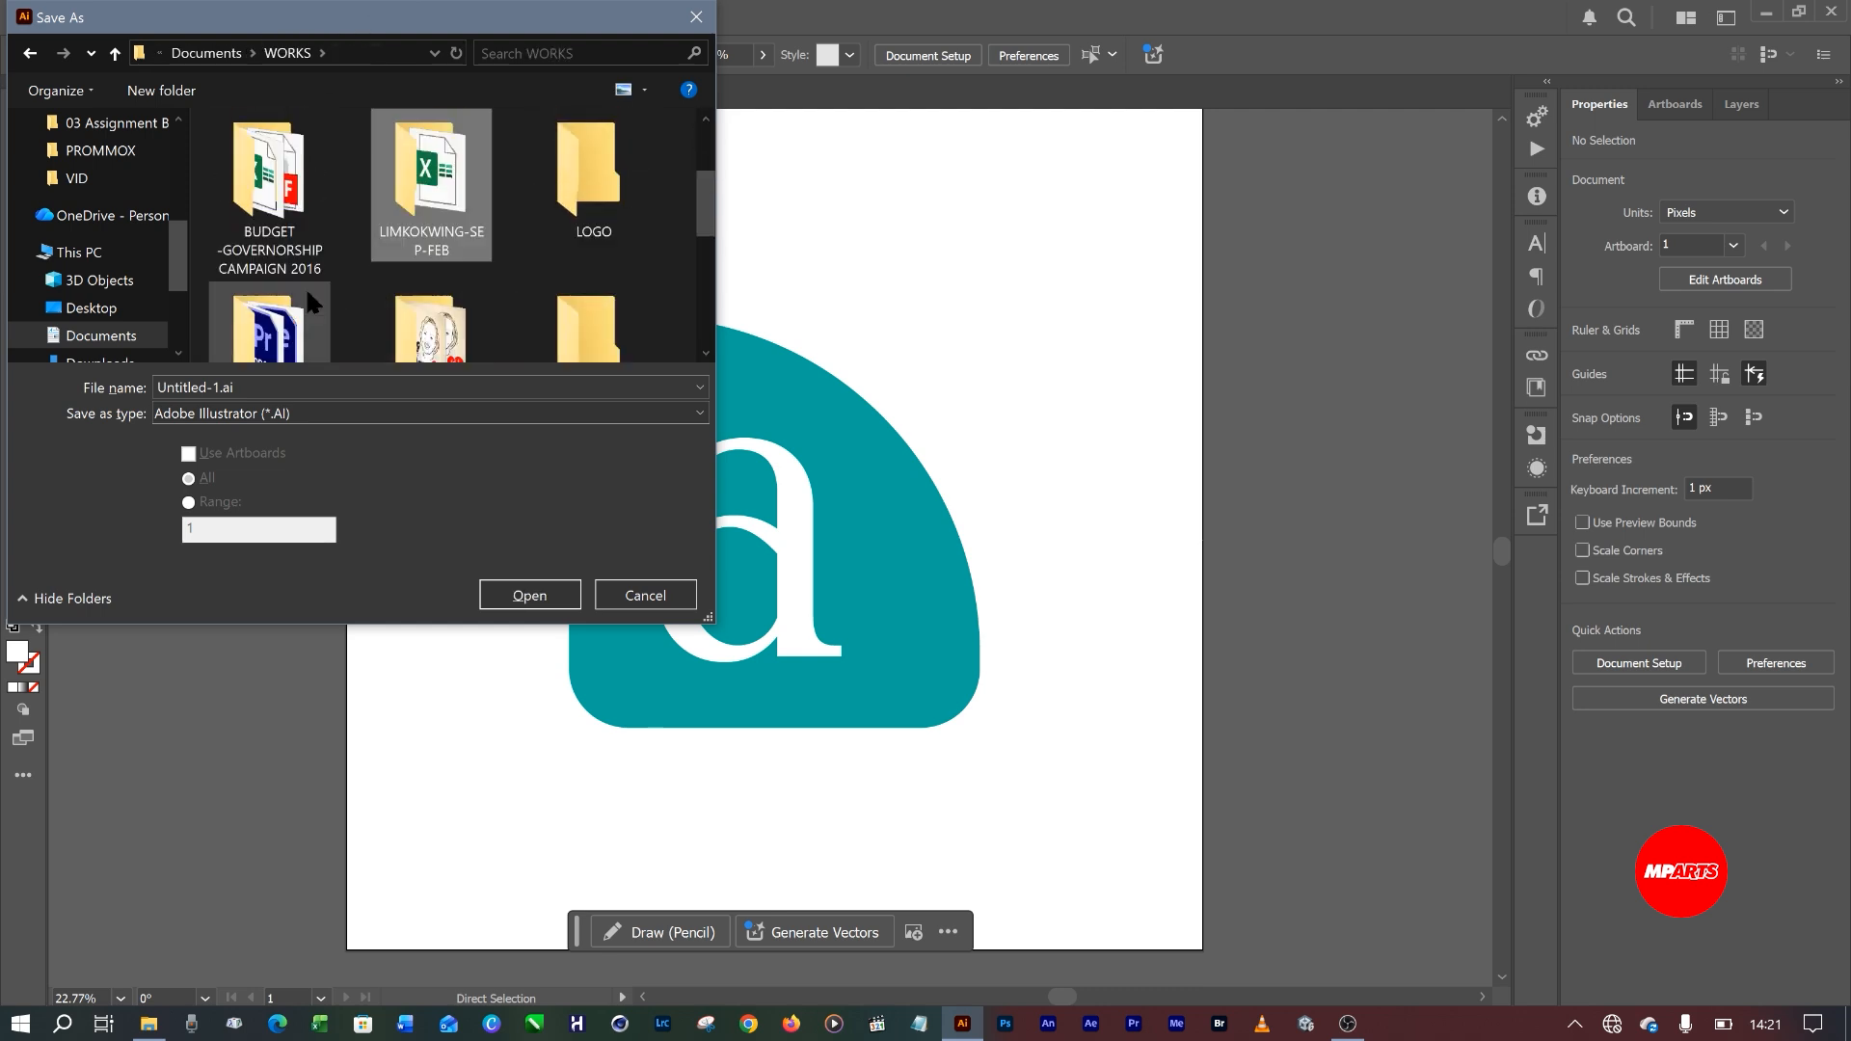
{"action": "left_click", "coordinate": [605, 235]}
{"action": "left_click", "coordinate": [611, 236]}
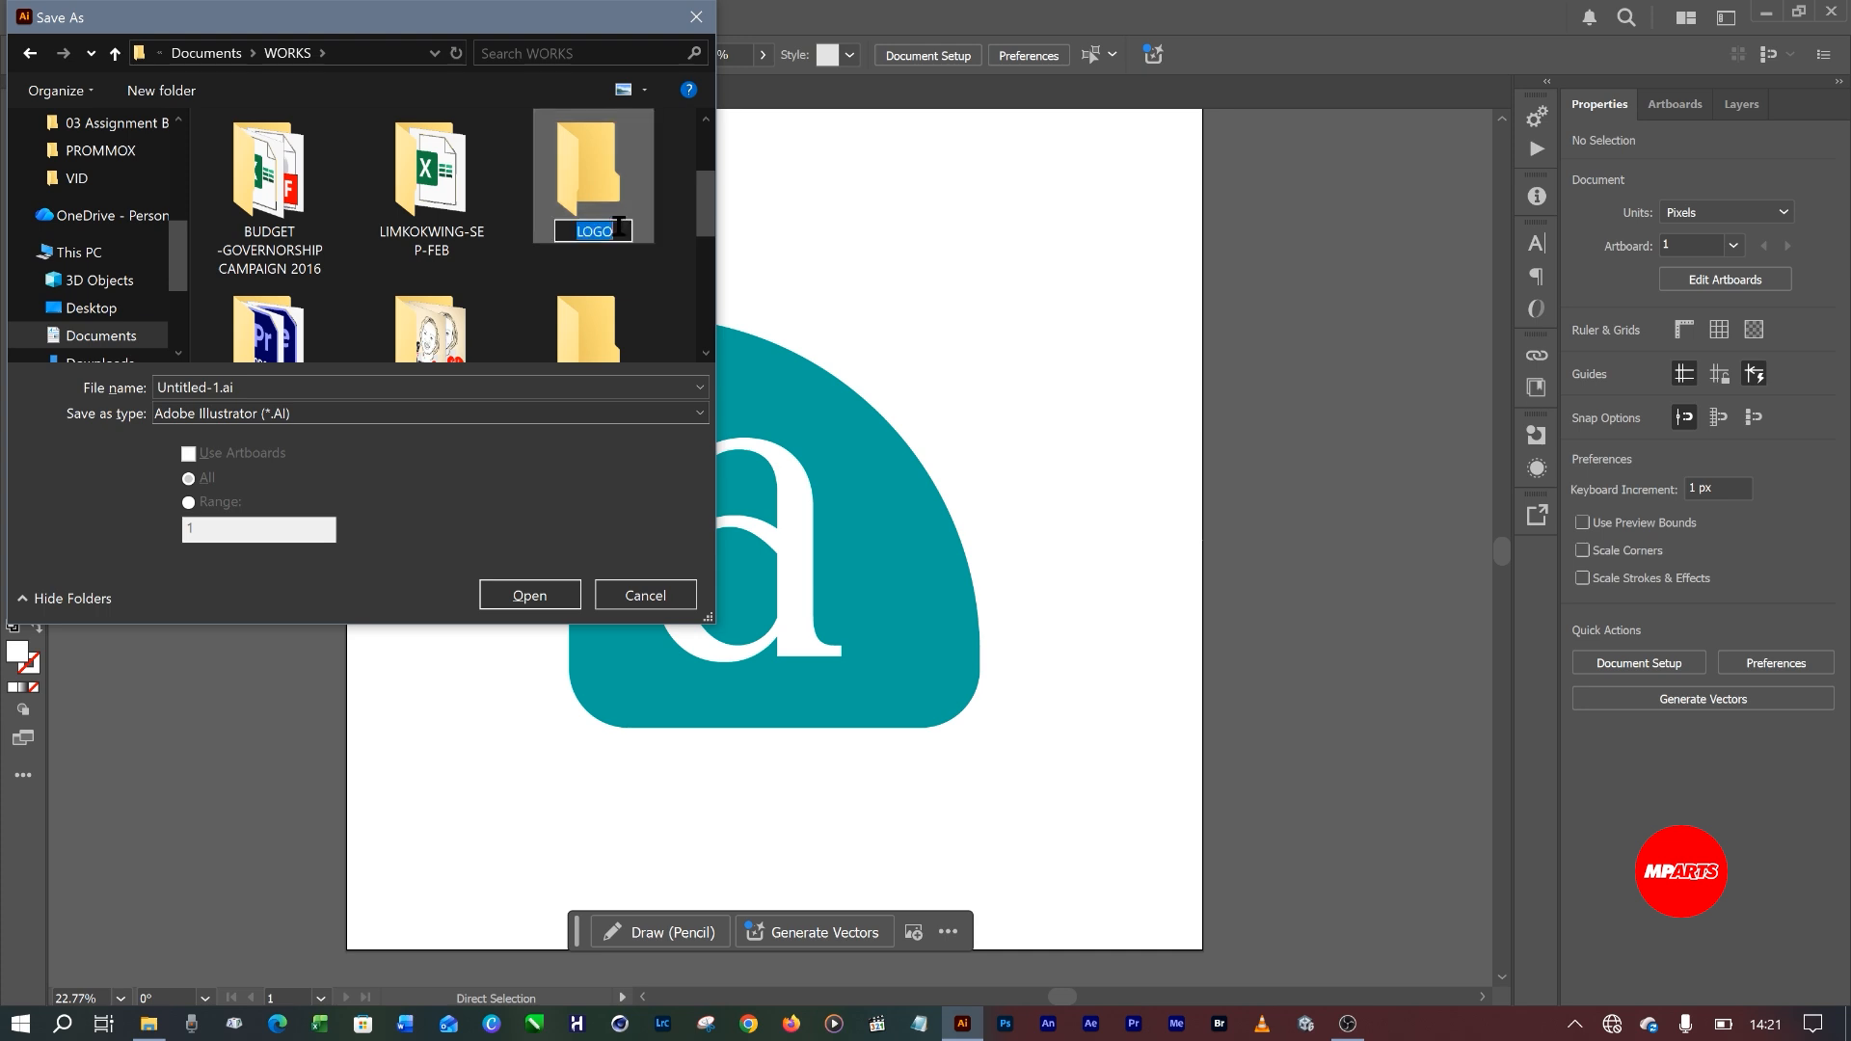
{"action": "type", "text": "S"}
{"action": "key", "text": "Return"}
{"action": "key", "text": "Return"}
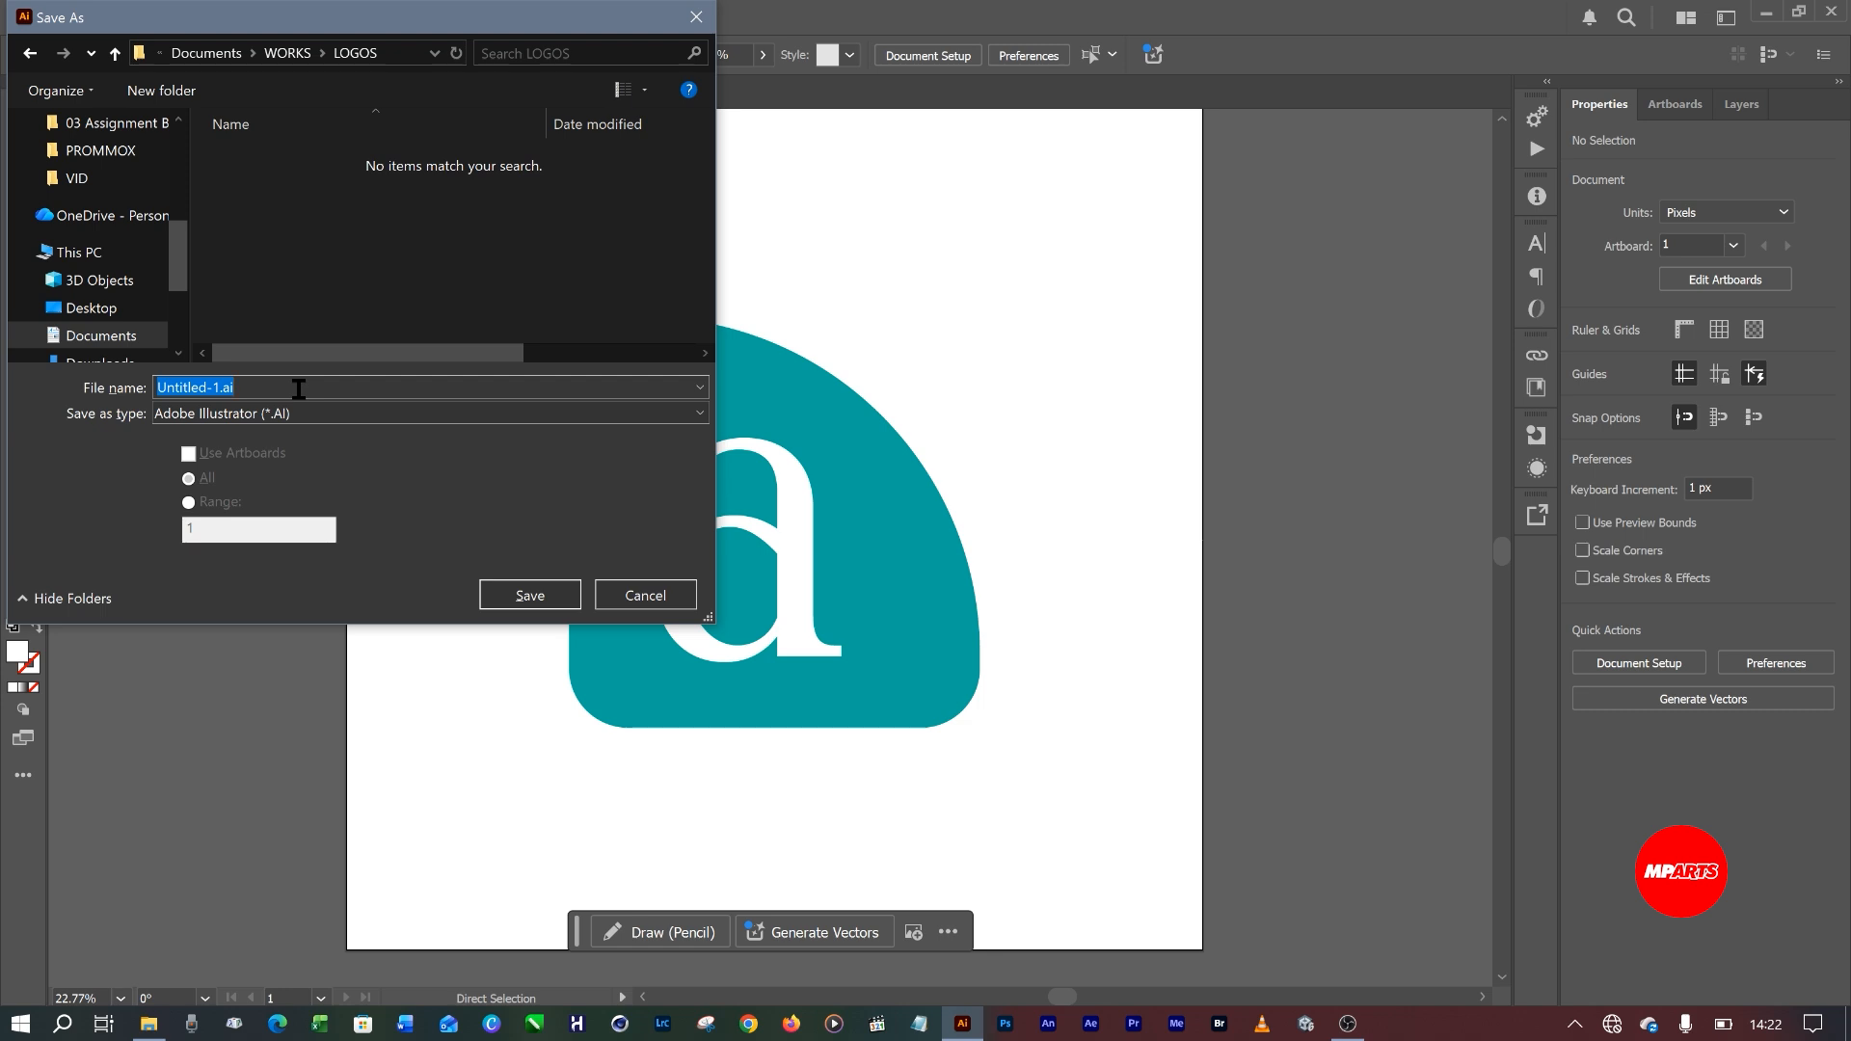
{"action": "type", "text": "AdemolaTajudeen"}
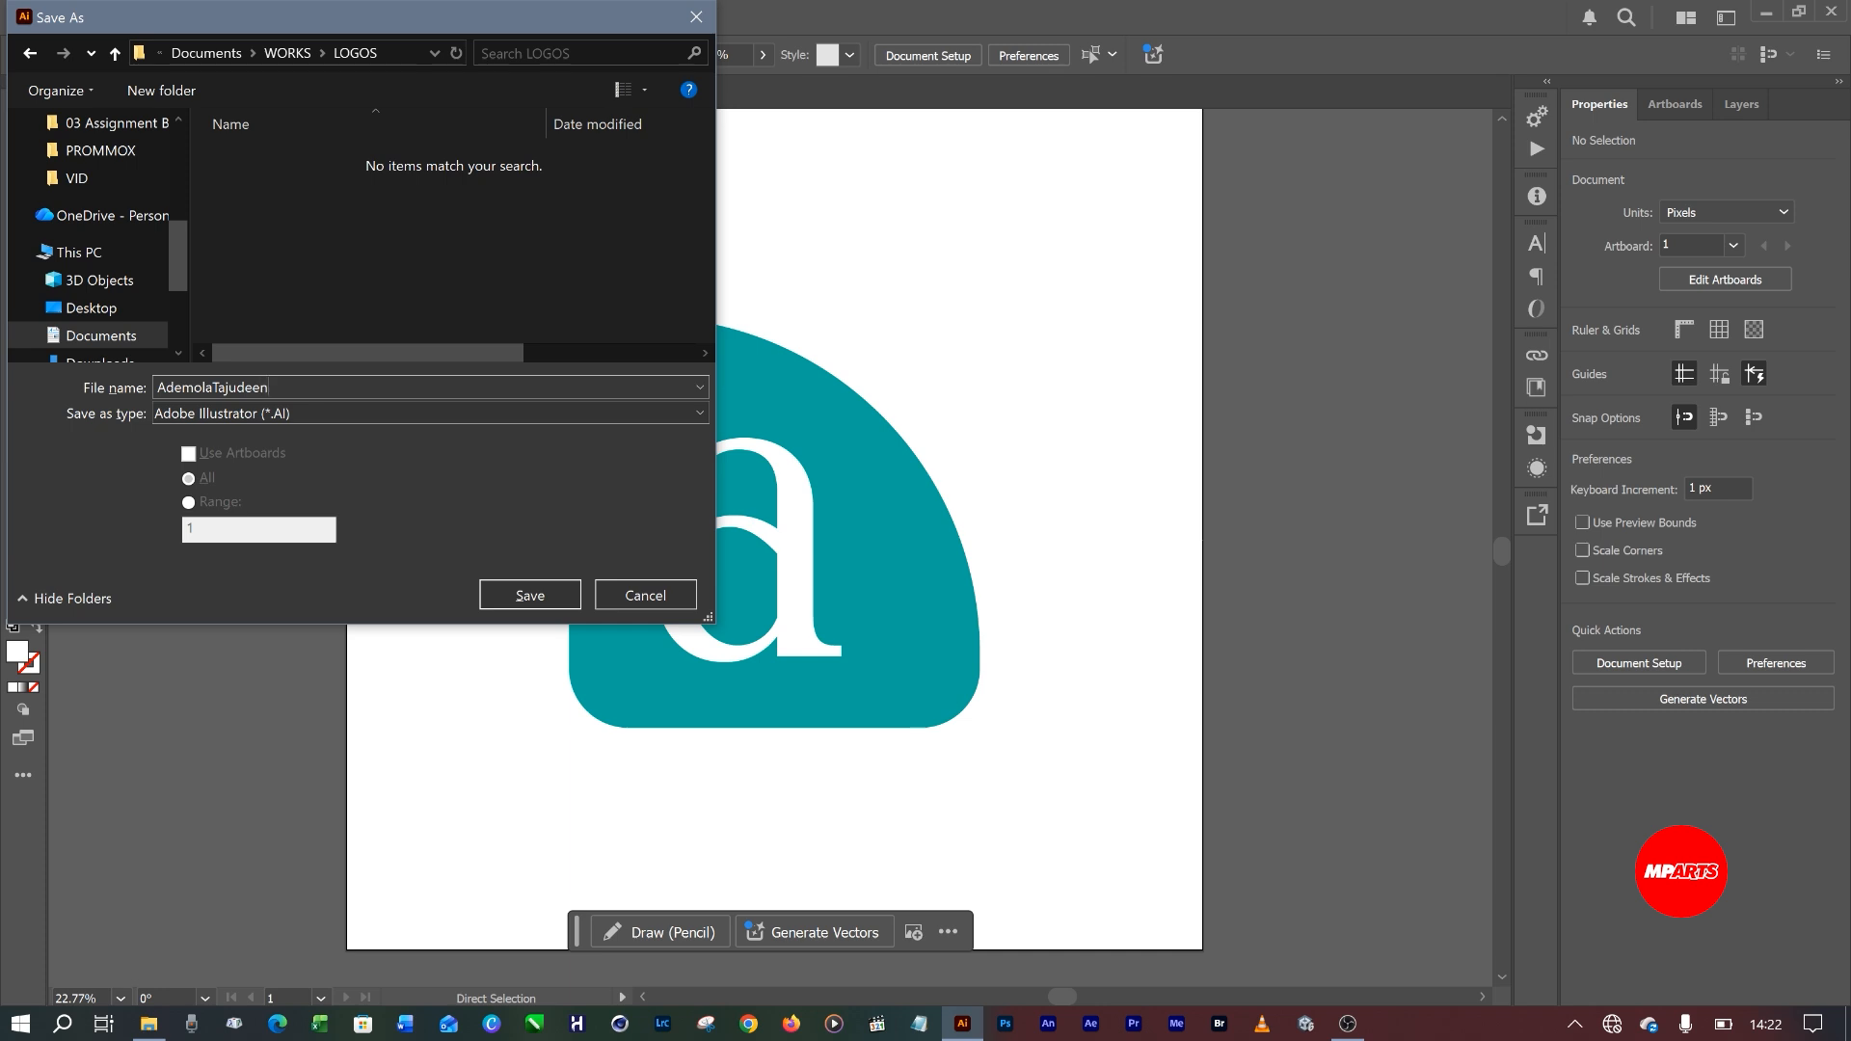
{"action": "type", "text": "_Logo-1"}
{"action": "key", "text": "Return"}
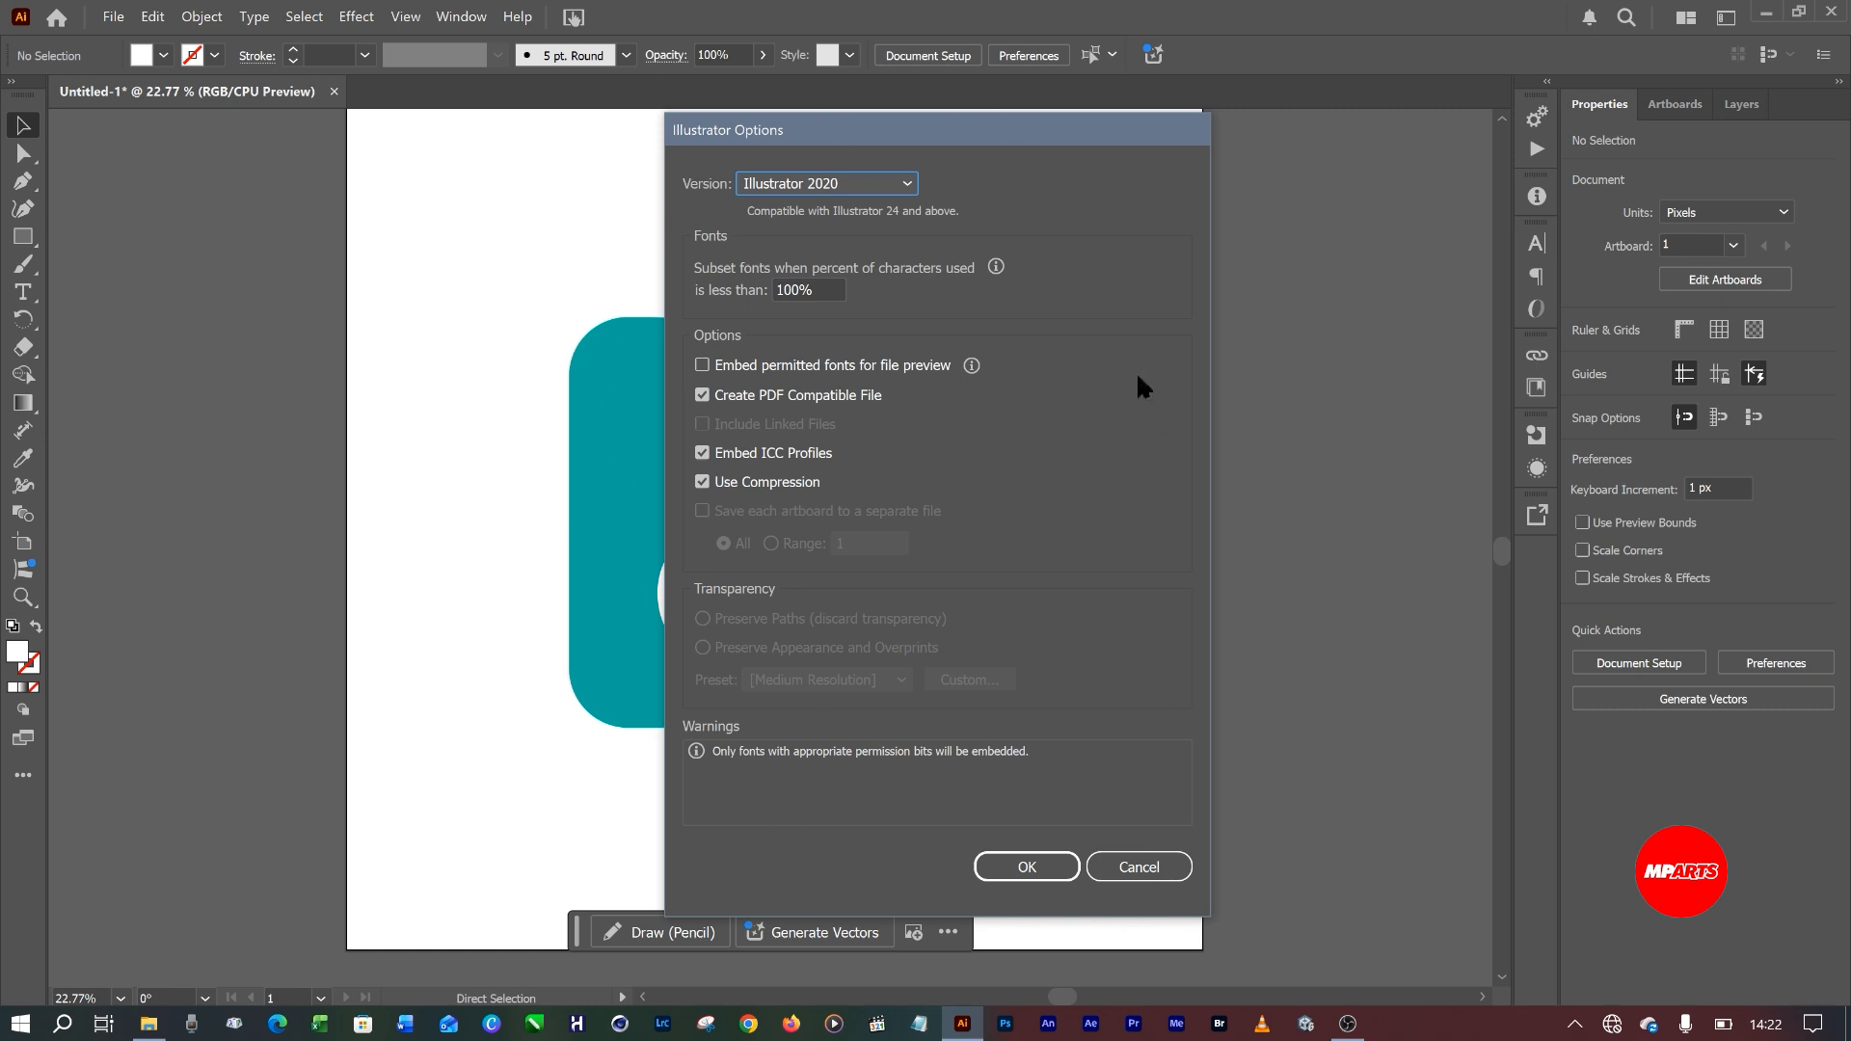
Keep Version Illustrator 2020 and confirm saving the .ai file.
{"action": "left_click", "coordinate": [1022, 866]}
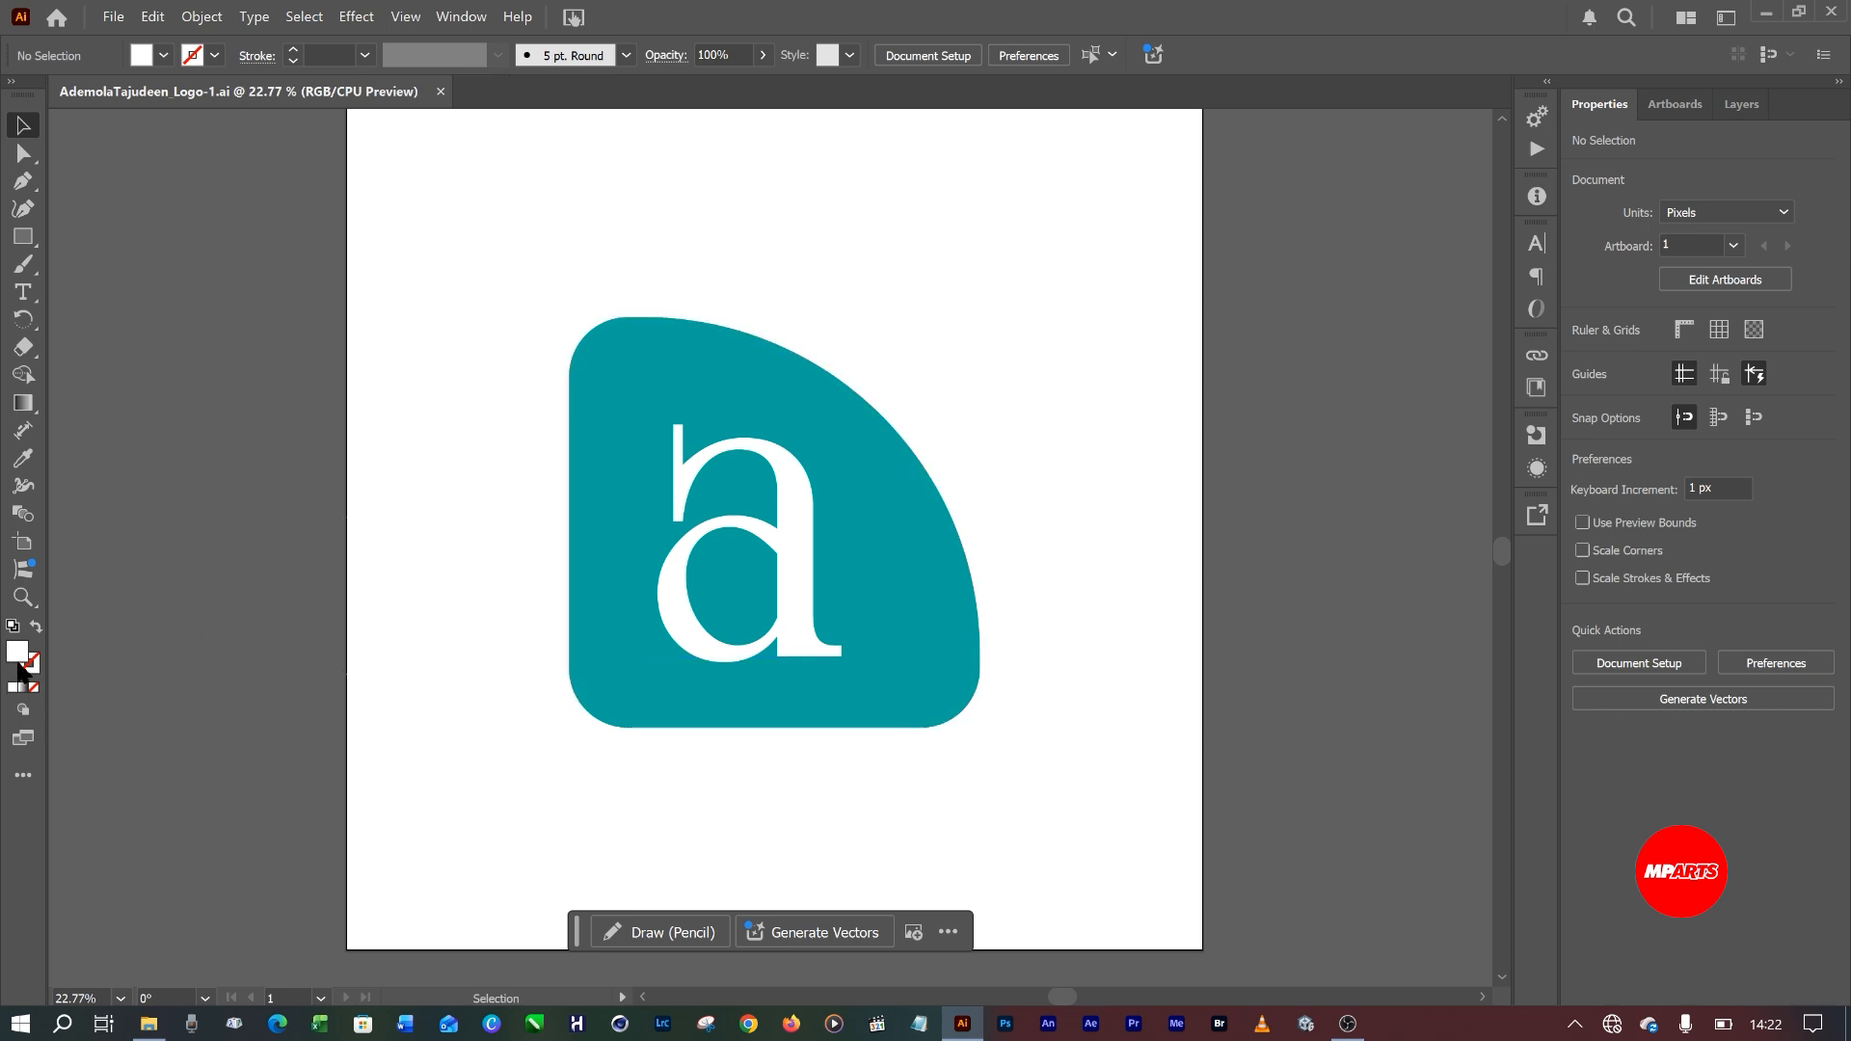
{"action": "left_click", "coordinate": [23, 599]}
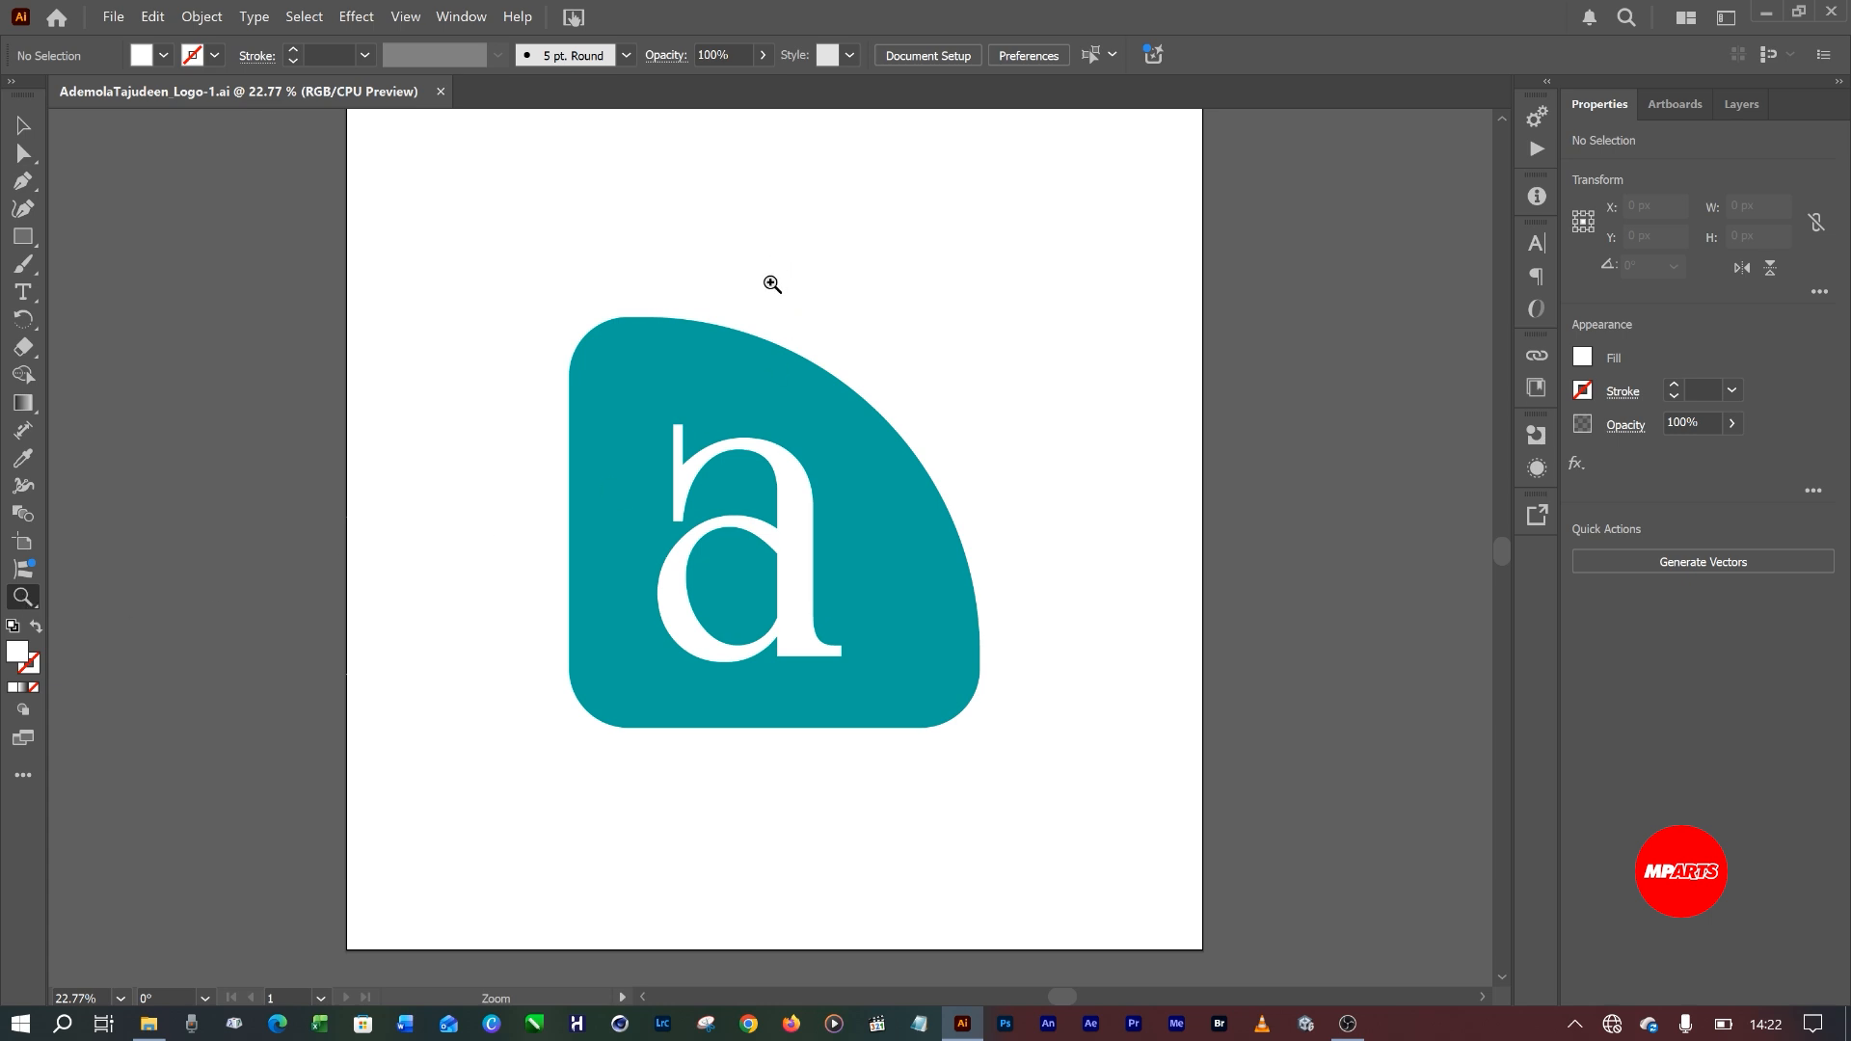
{"action": "left_click", "coordinate": [790, 339], "text": "alt"}
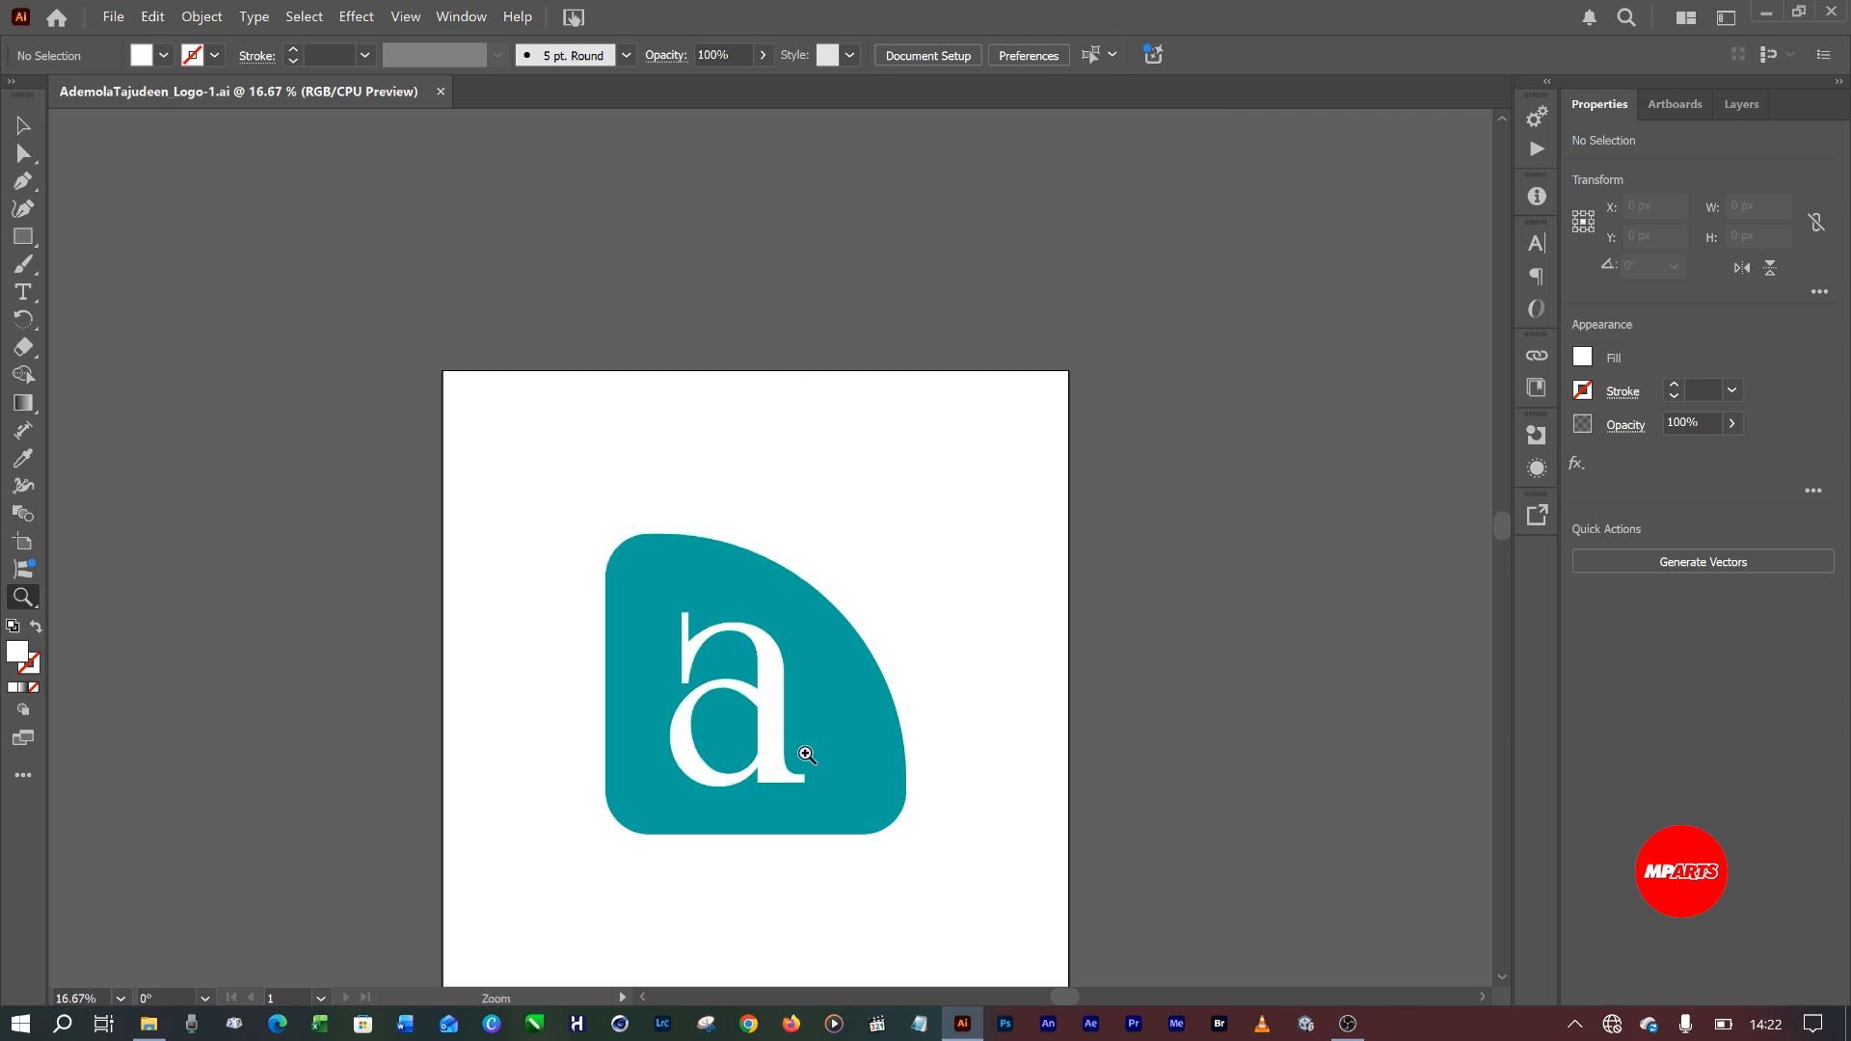
{"action": "left_click_drag", "start_coordinate": [811, 704], "coordinate": [815, 624]}
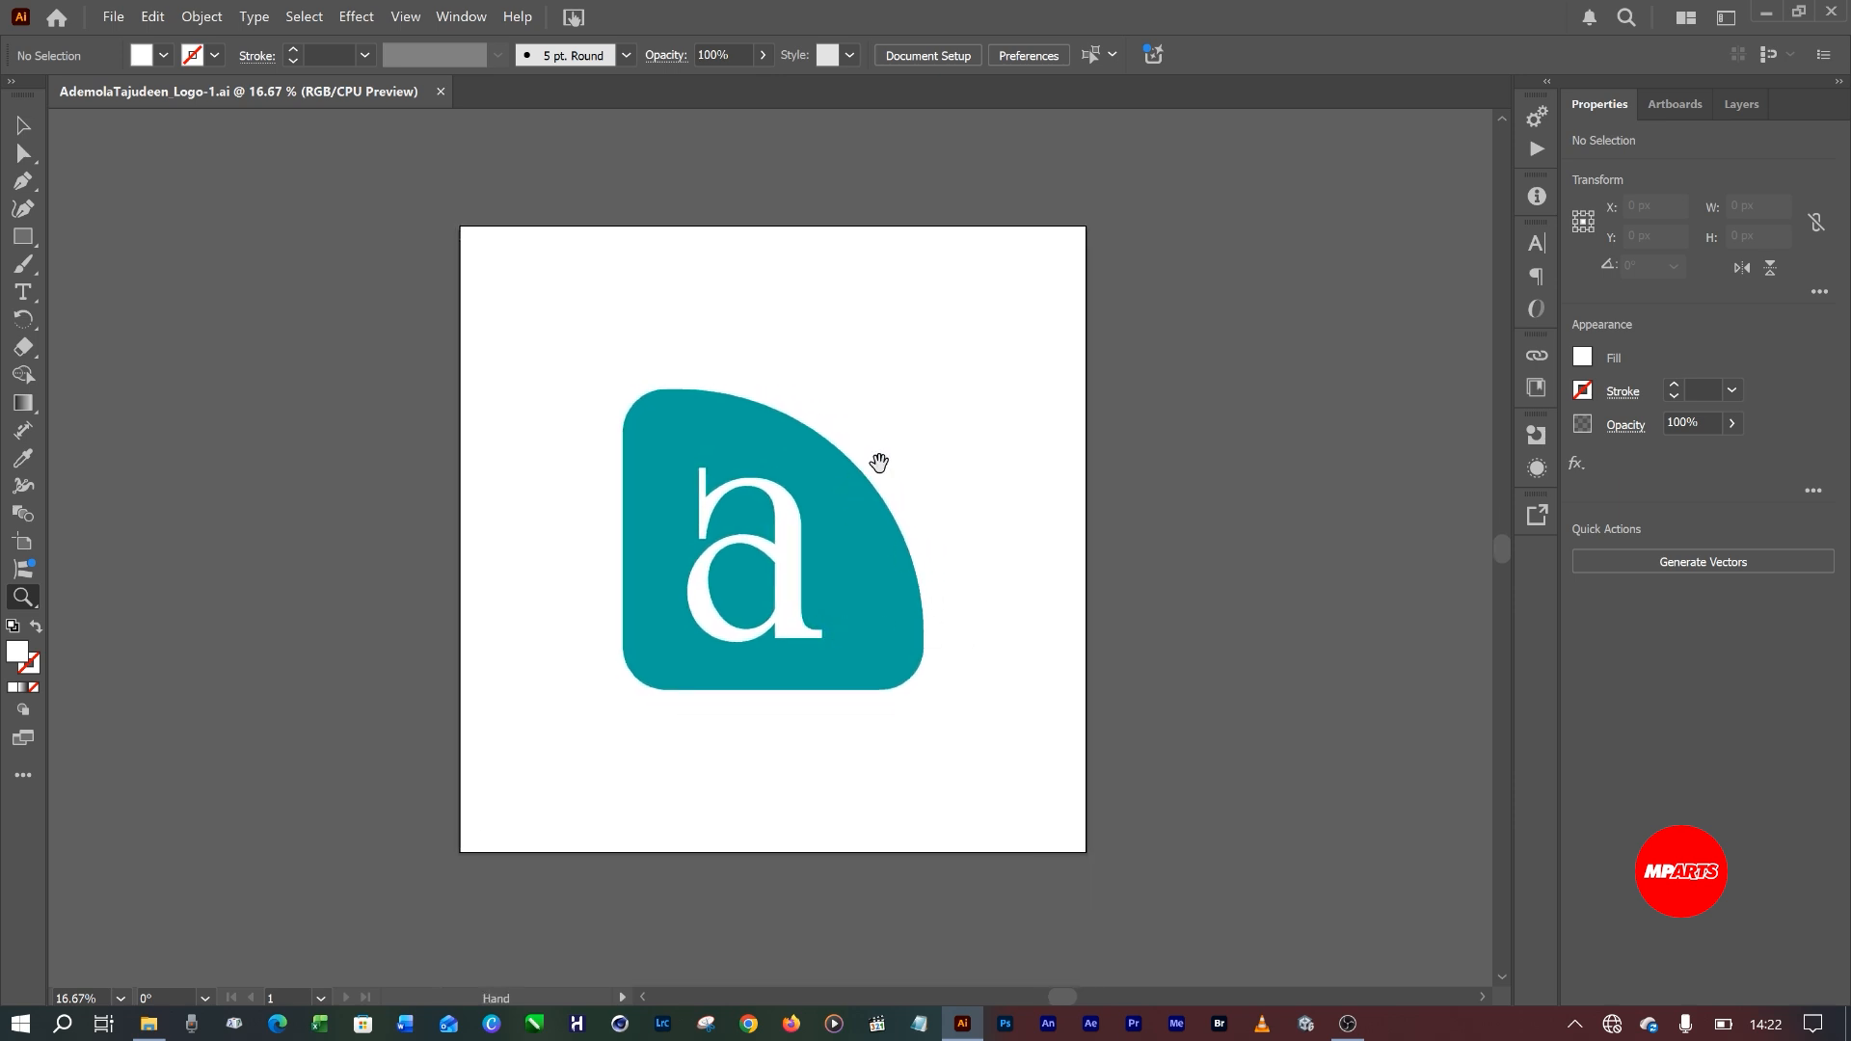
{"action": "left_click_drag", "start_coordinate": [880, 464], "coordinate": [869, 474]}
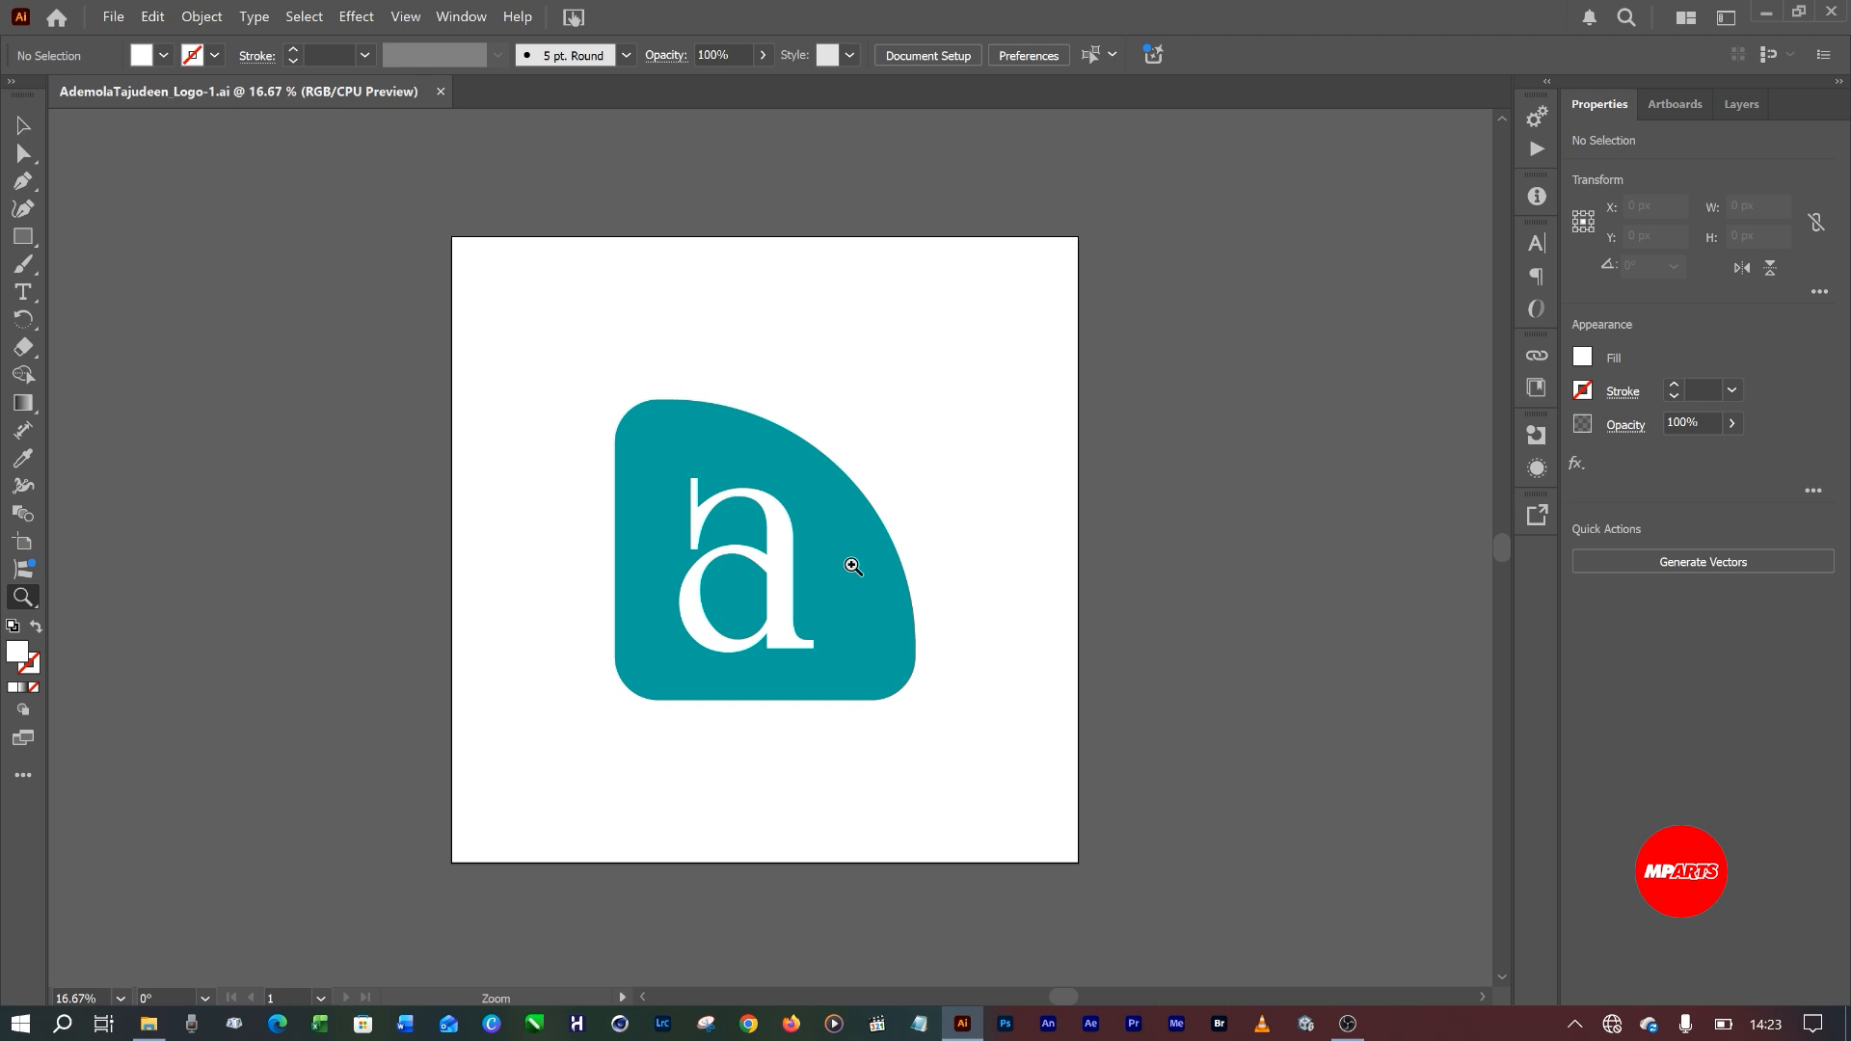
{"action": "left_click", "coordinate": [23, 124]}
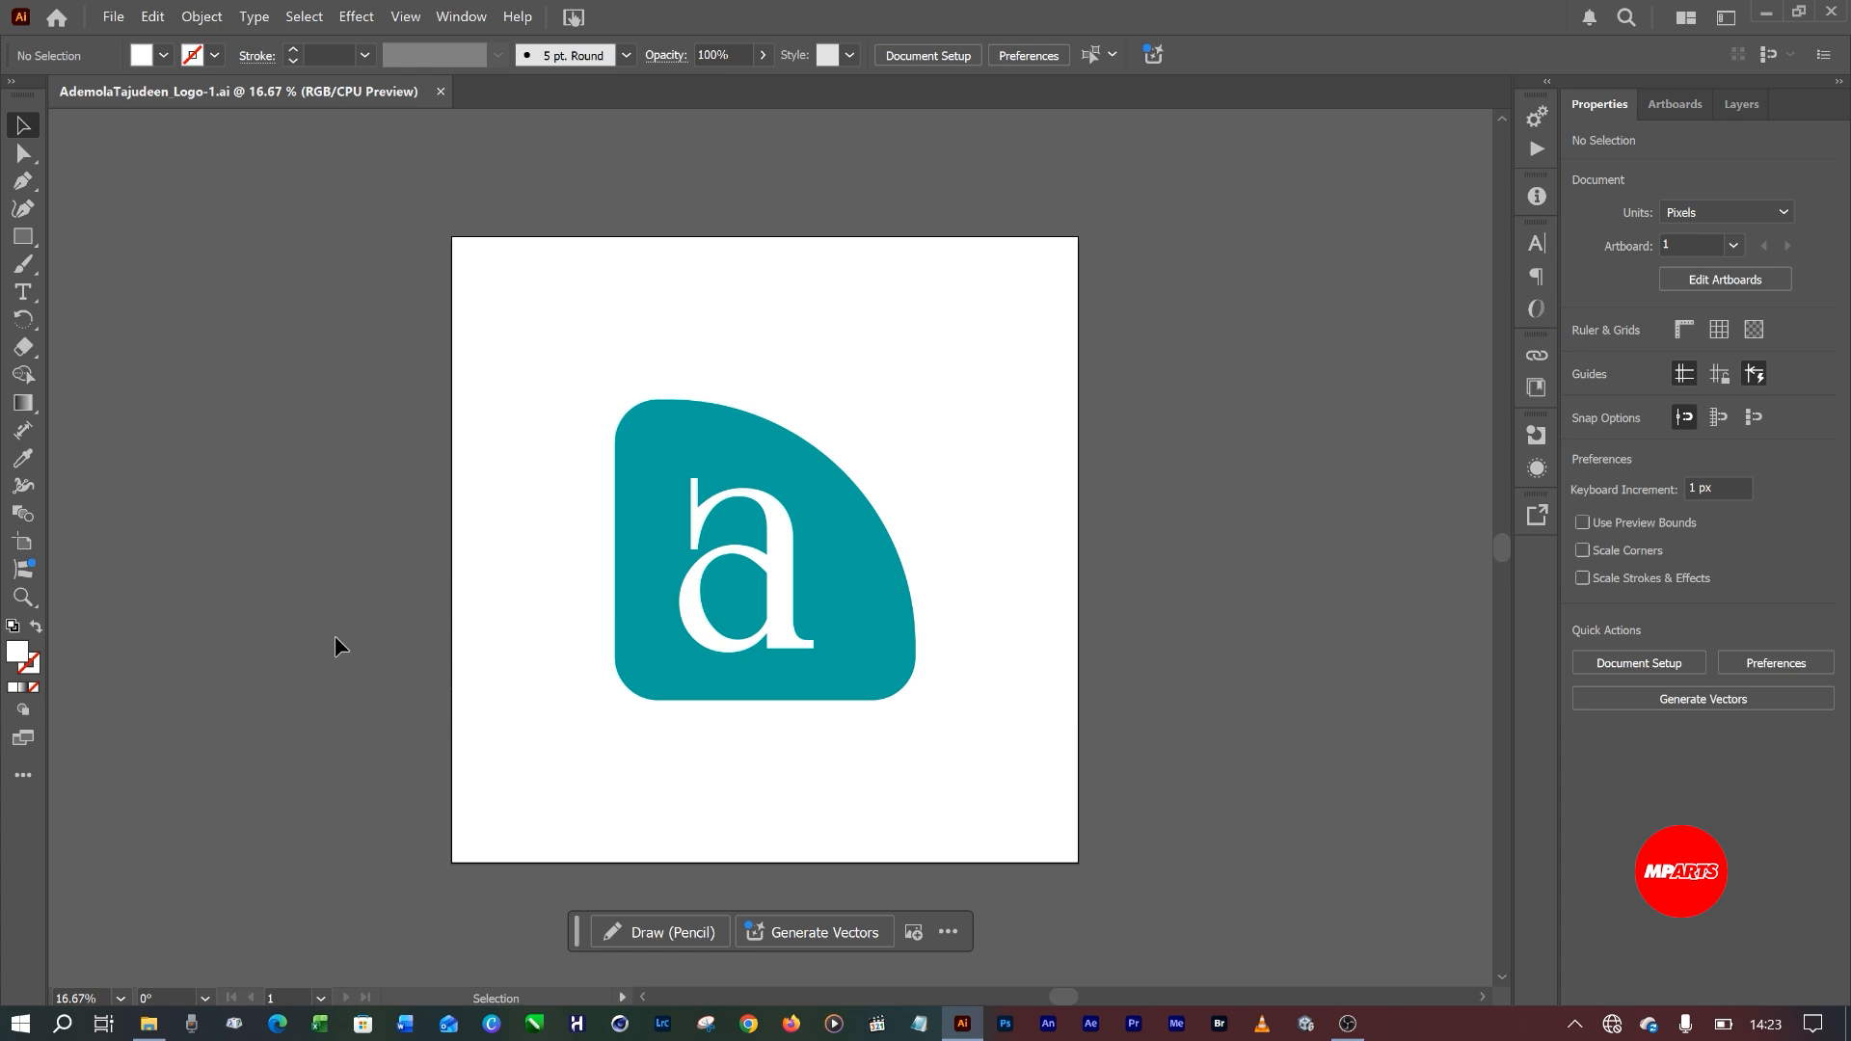
{"action": "scroll", "coordinate": [357, 611], "scroll_direction": "down", "scroll_amount": 3}
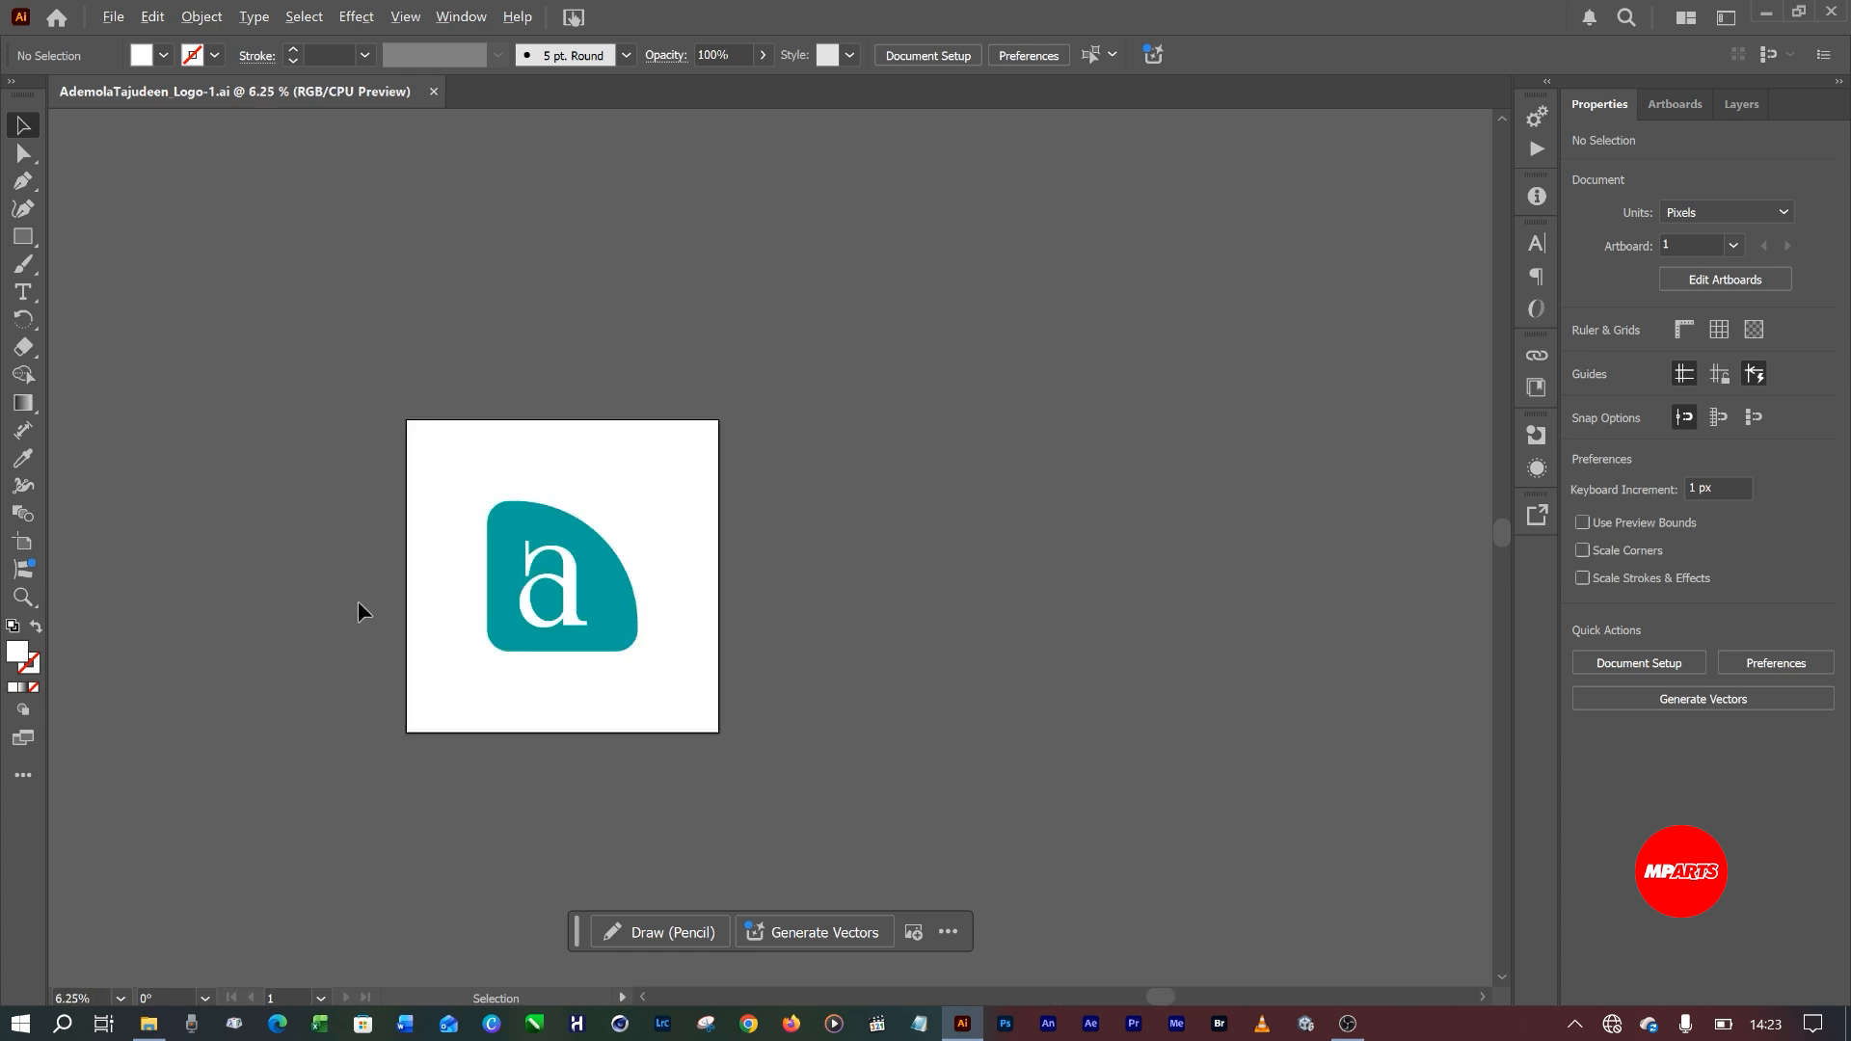
{"action": "scroll", "coordinate": [357, 611], "scroll_direction": "up", "scroll_amount": 1}
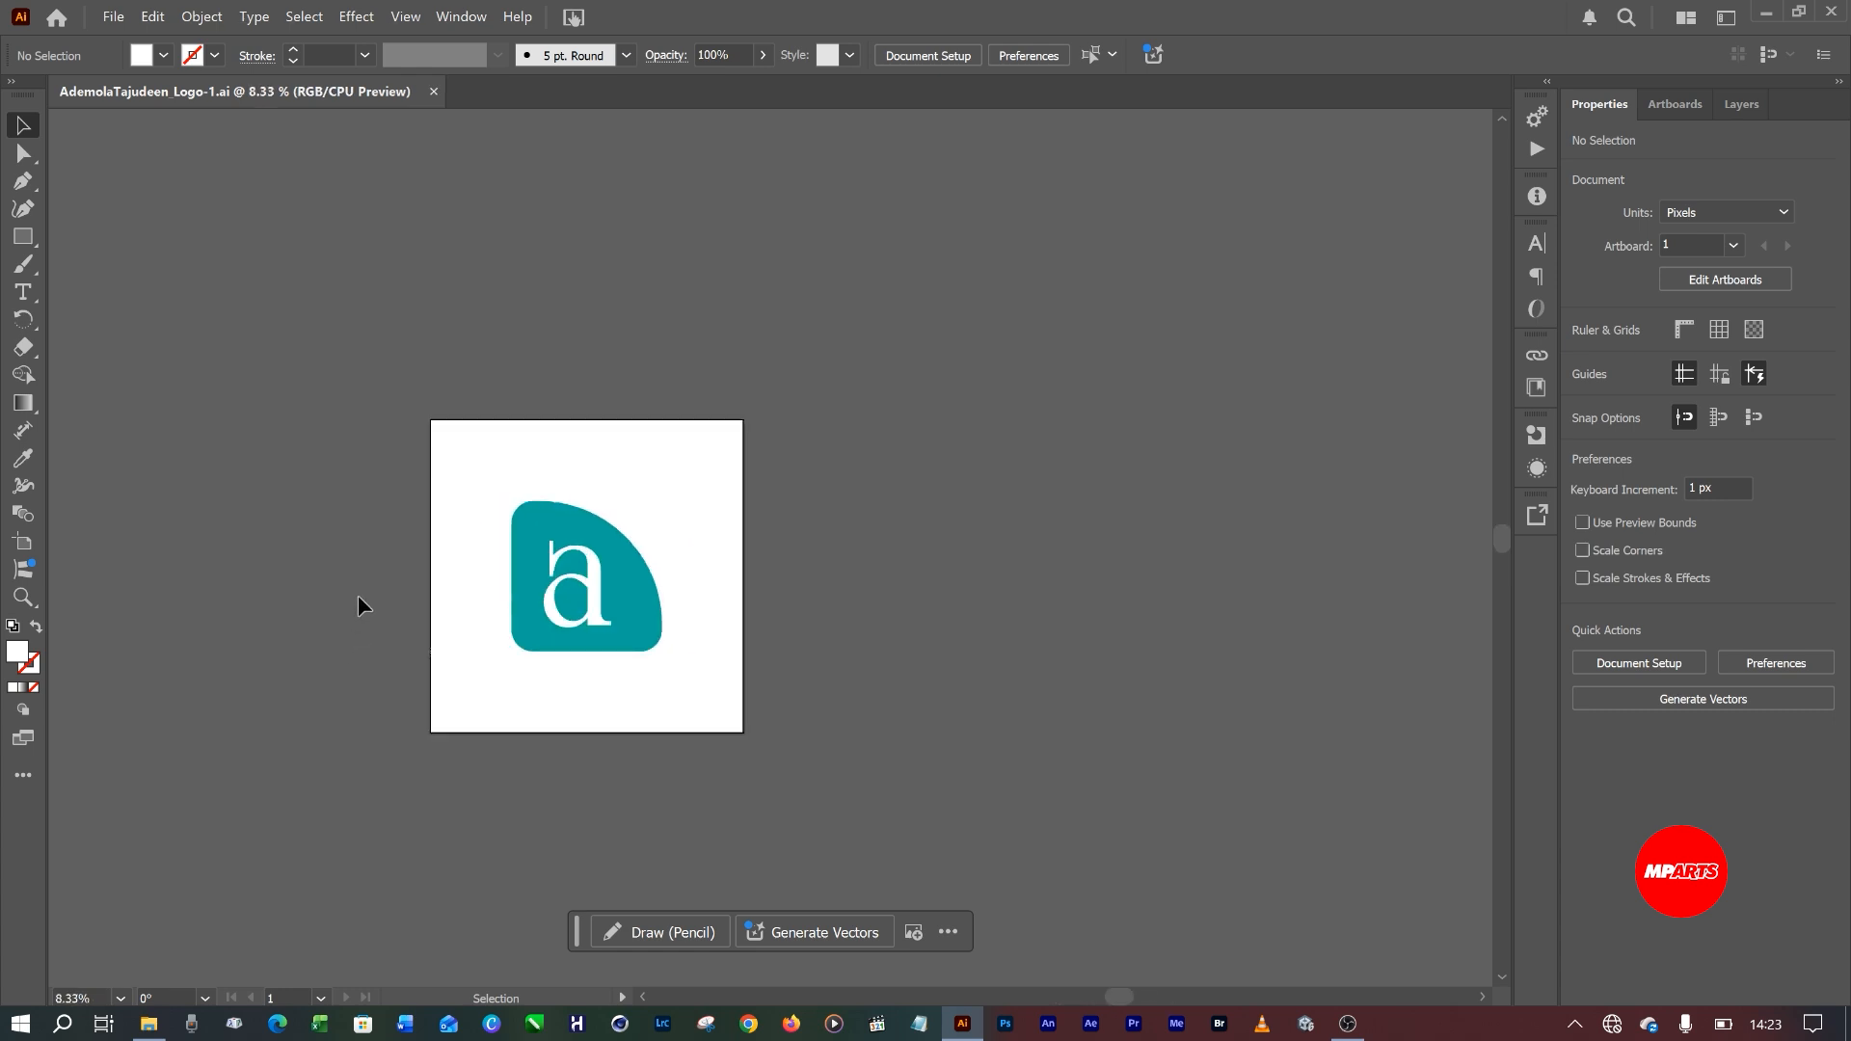
{"action": "scroll", "coordinate": [357, 606], "scroll_direction": "down", "scroll_amount": 1}
{"action": "scroll", "coordinate": [302, 633], "scroll_direction": "left", "scroll_amount": 5}
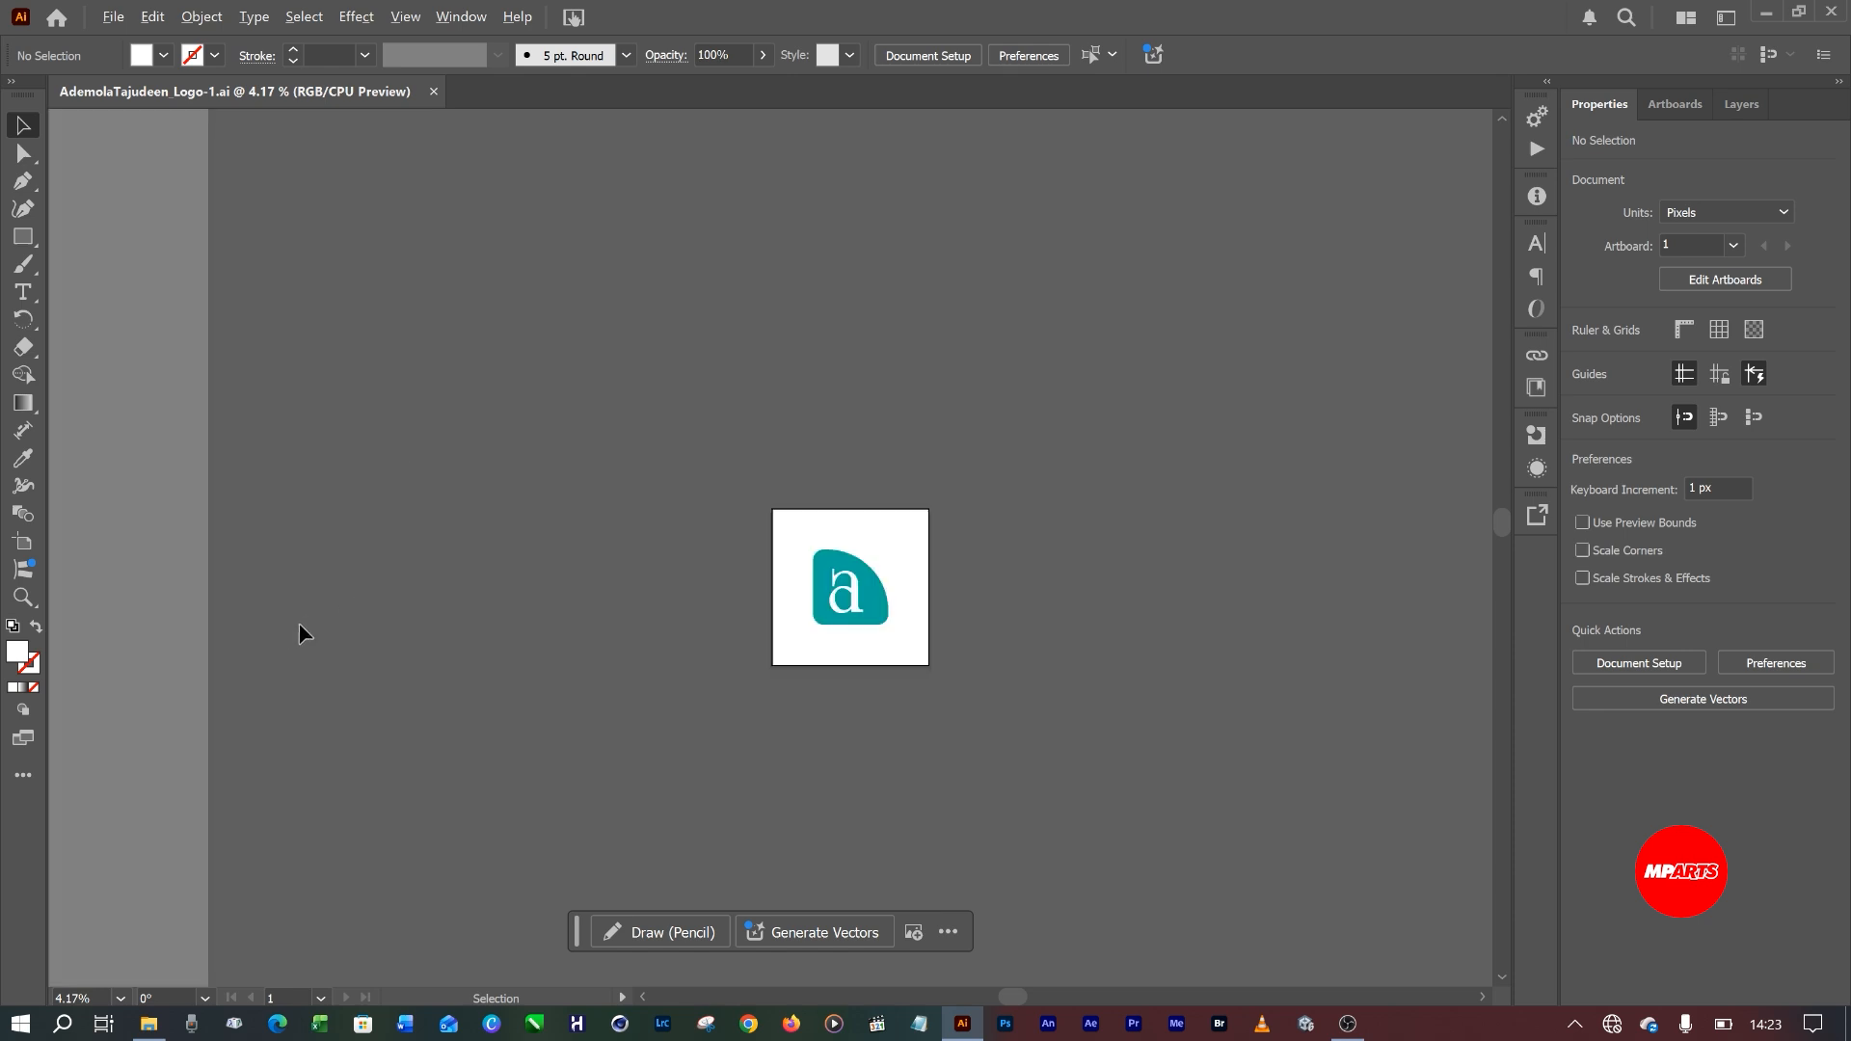
{"action": "scroll", "coordinate": [1141, 615], "scroll_direction": "up", "scroll_amount": 1}
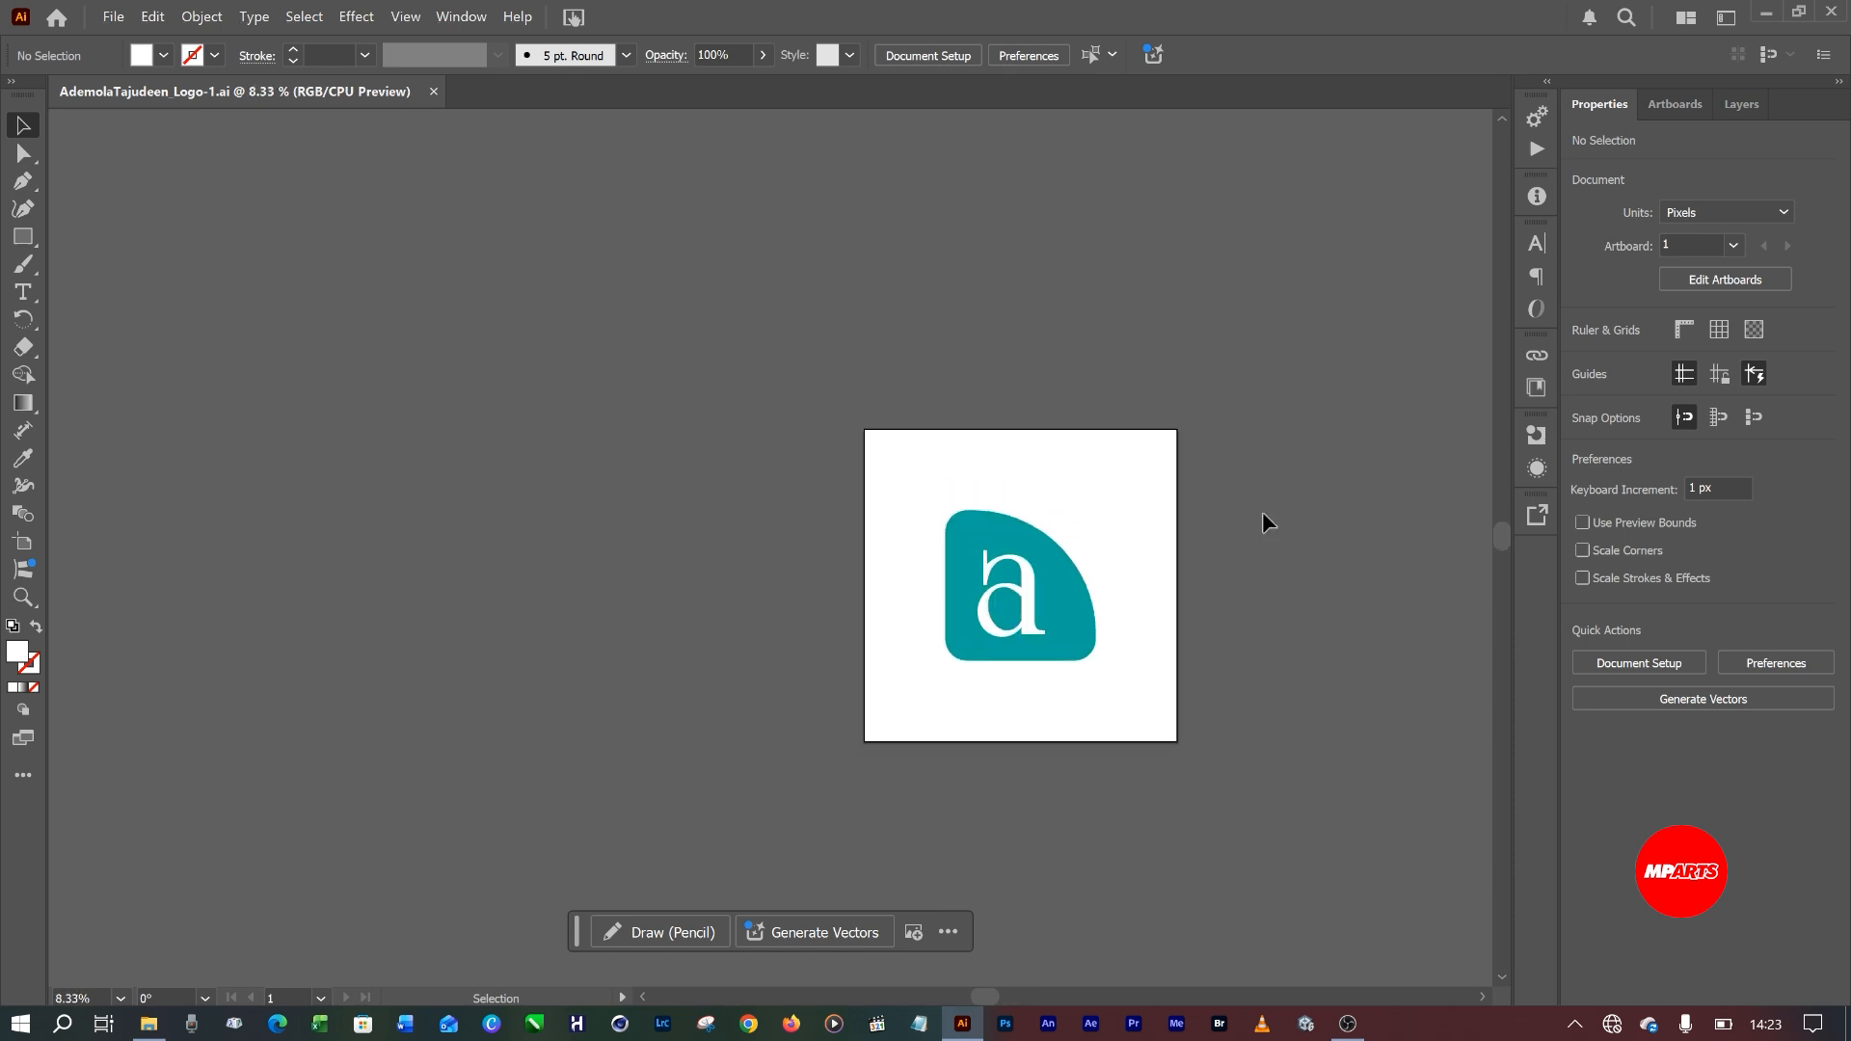
{"action": "scroll", "coordinate": [1115, 690], "scroll_direction": "up", "scroll_amount": 1}
{"action": "scroll", "coordinate": [1113, 690], "scroll_direction": "up", "scroll_amount": 1}
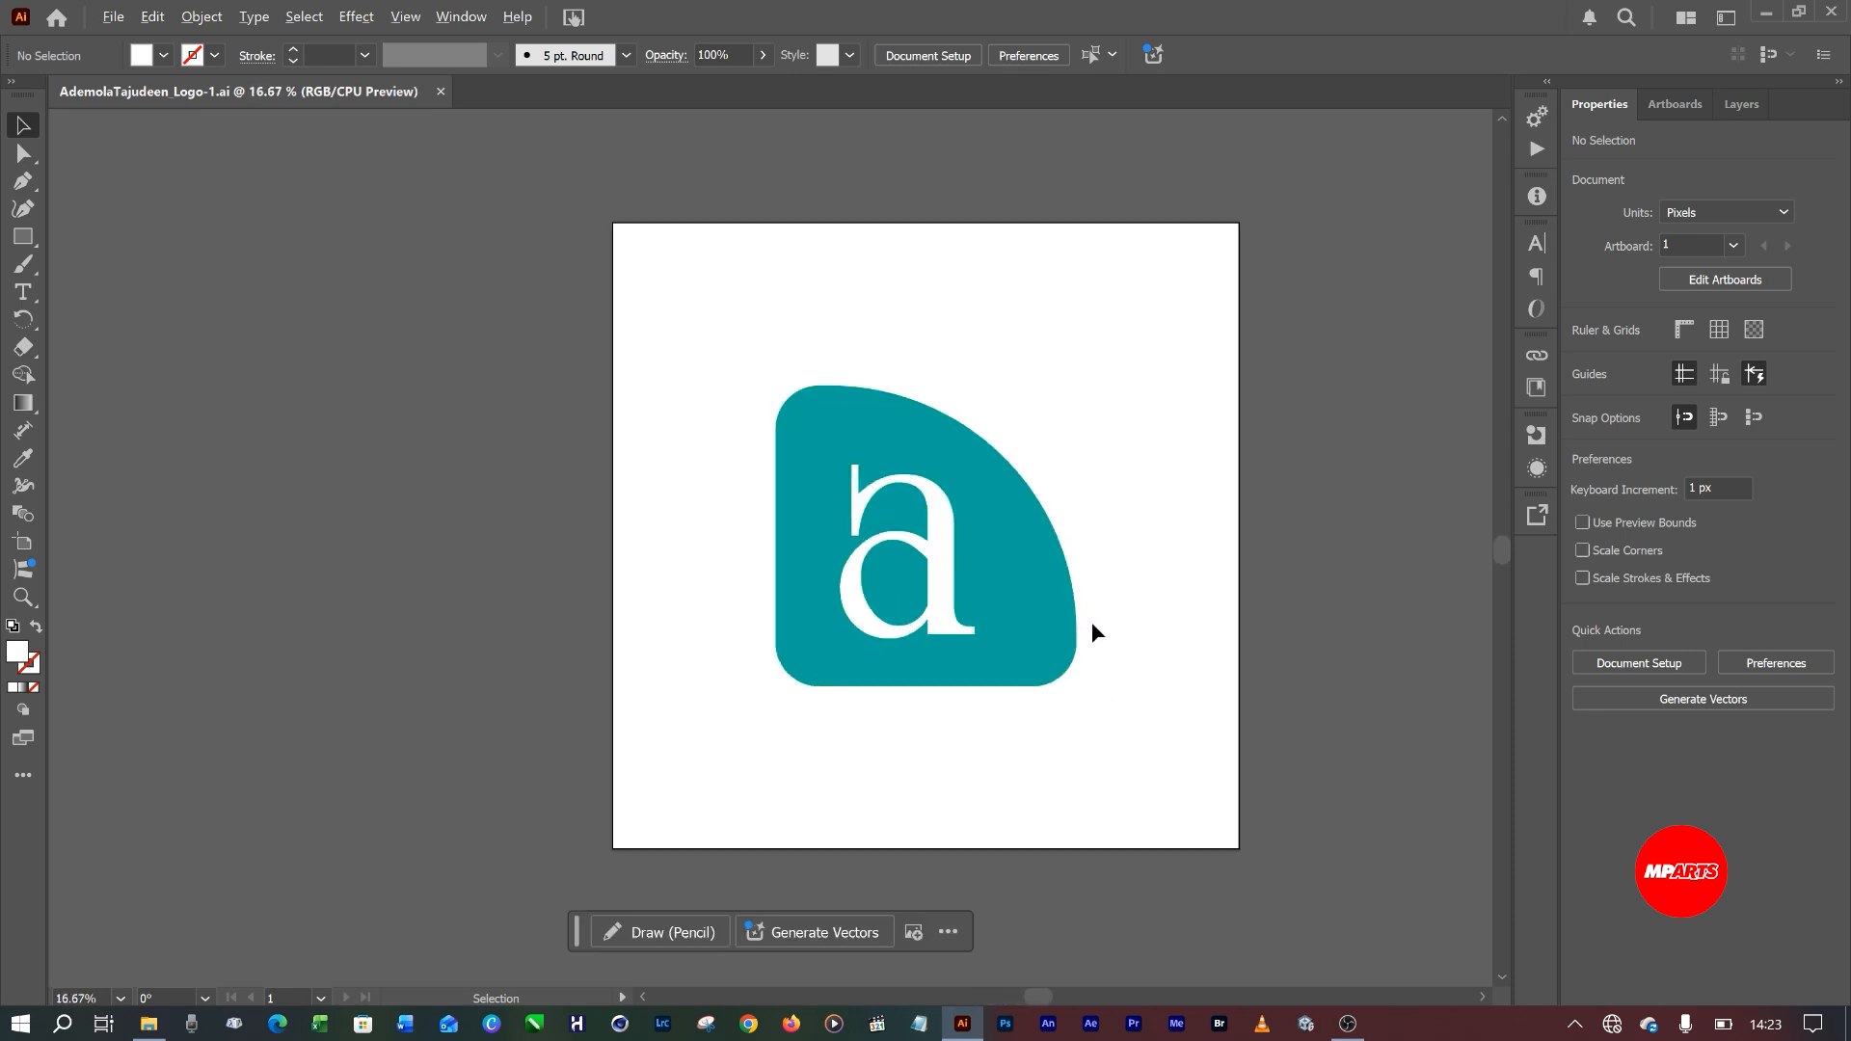
{"action": "scroll", "coordinate": [621, 511], "scroll_direction": "down", "scroll_amount": 1}
{"action": "scroll", "coordinate": [601, 518], "scroll_direction": "down", "scroll_amount": 1}
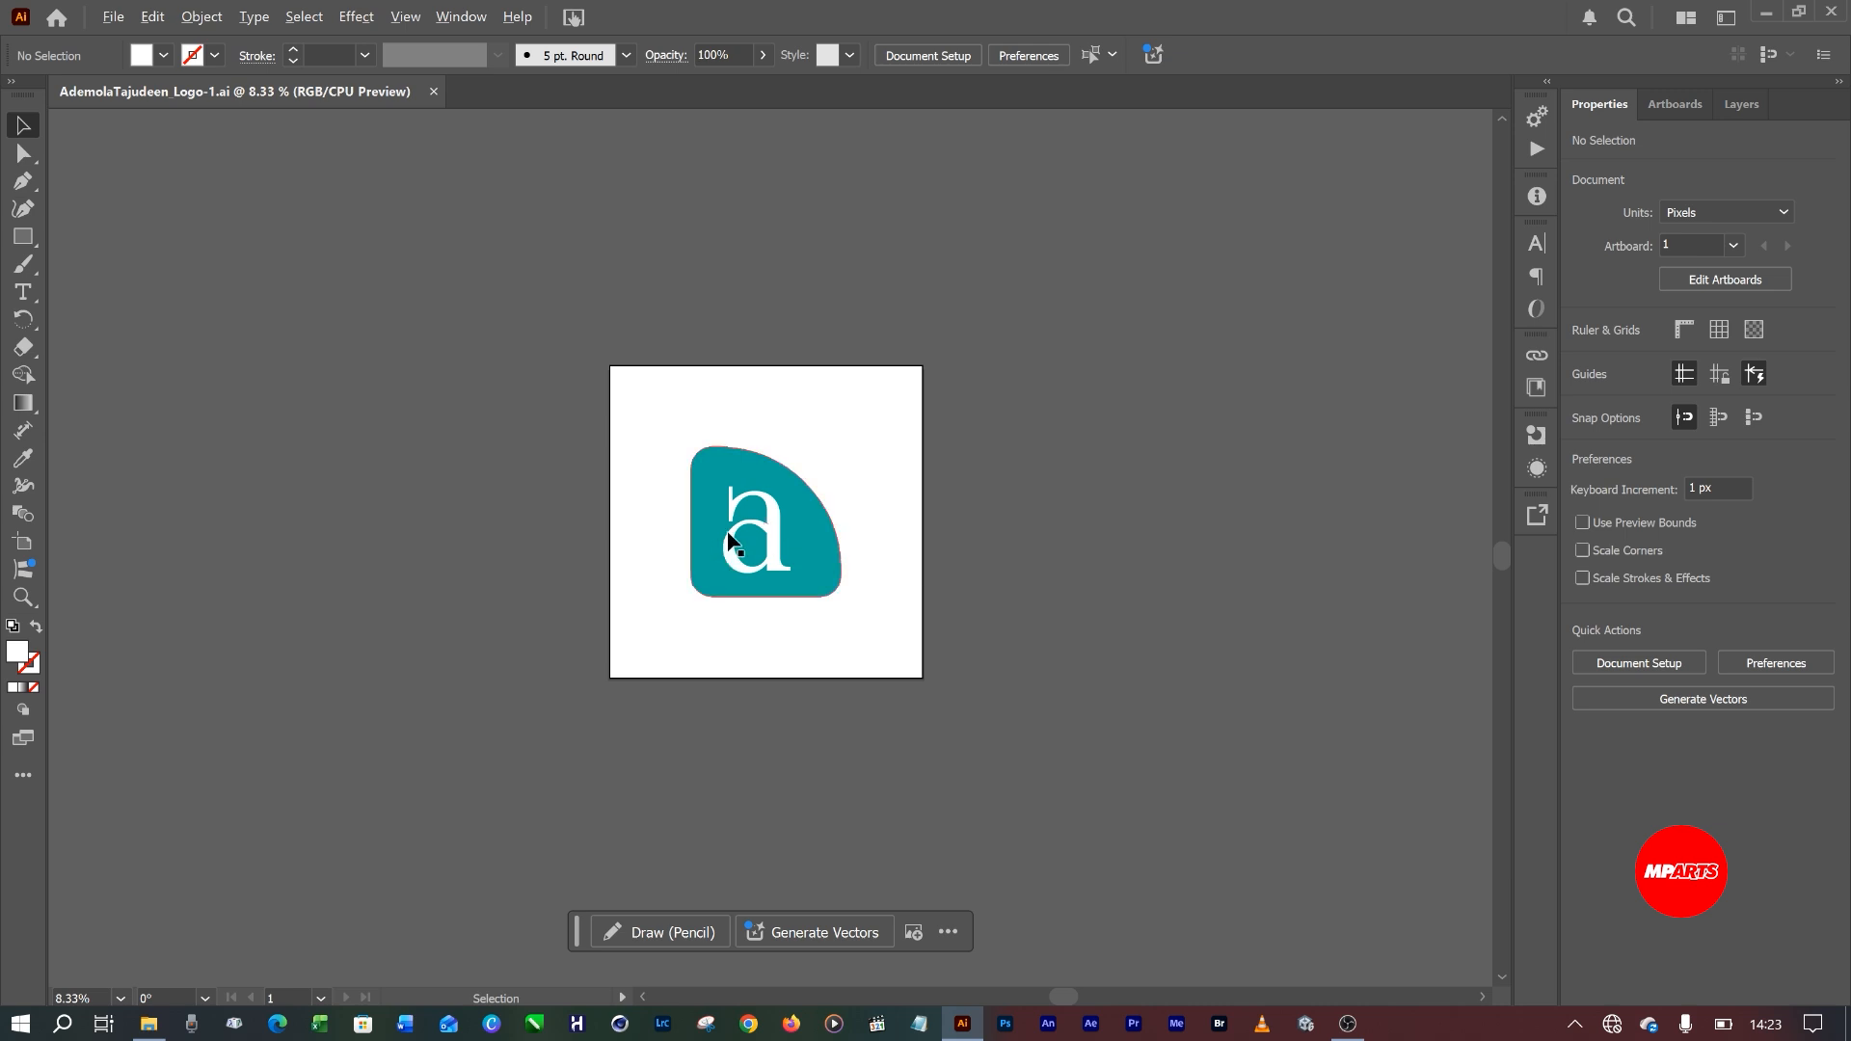
{"action": "scroll", "coordinate": [759, 521], "scroll_direction": "up", "scroll_amount": 1}
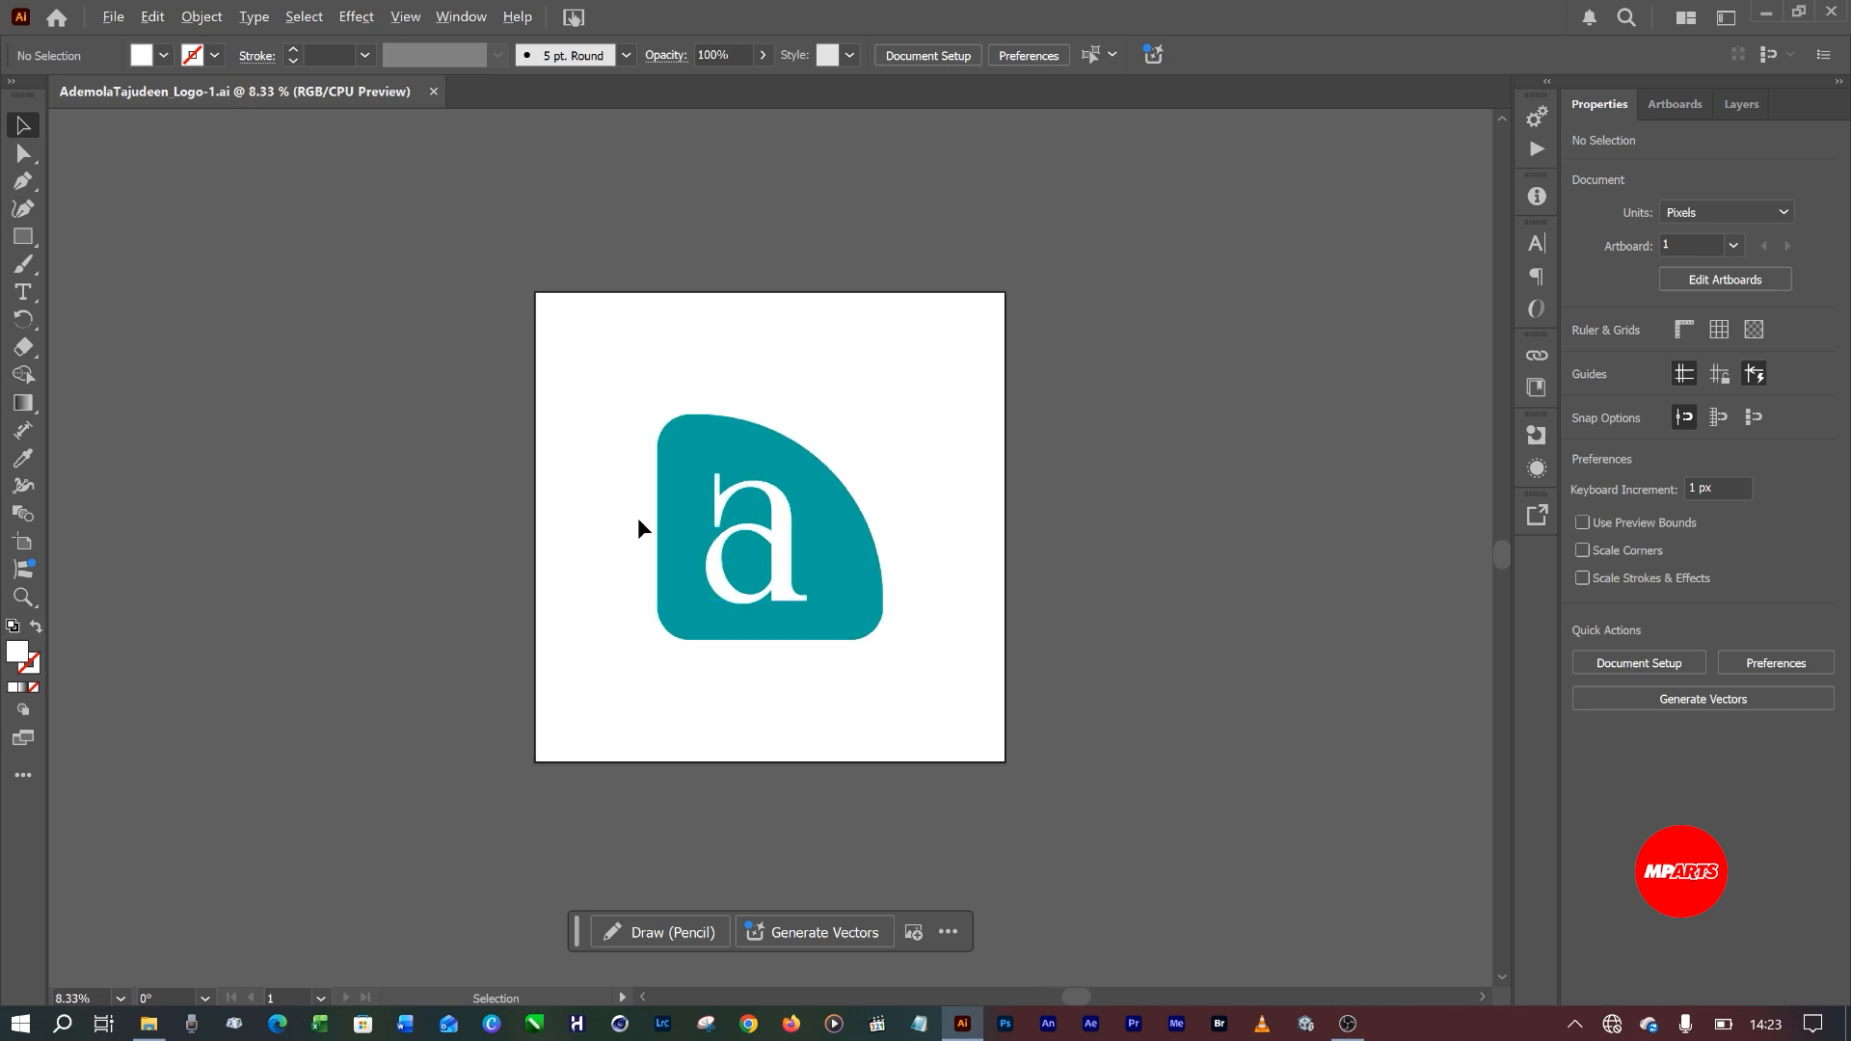
{"action": "scroll", "coordinate": [639, 517], "scroll_direction": "down", "scroll_amount": 1}
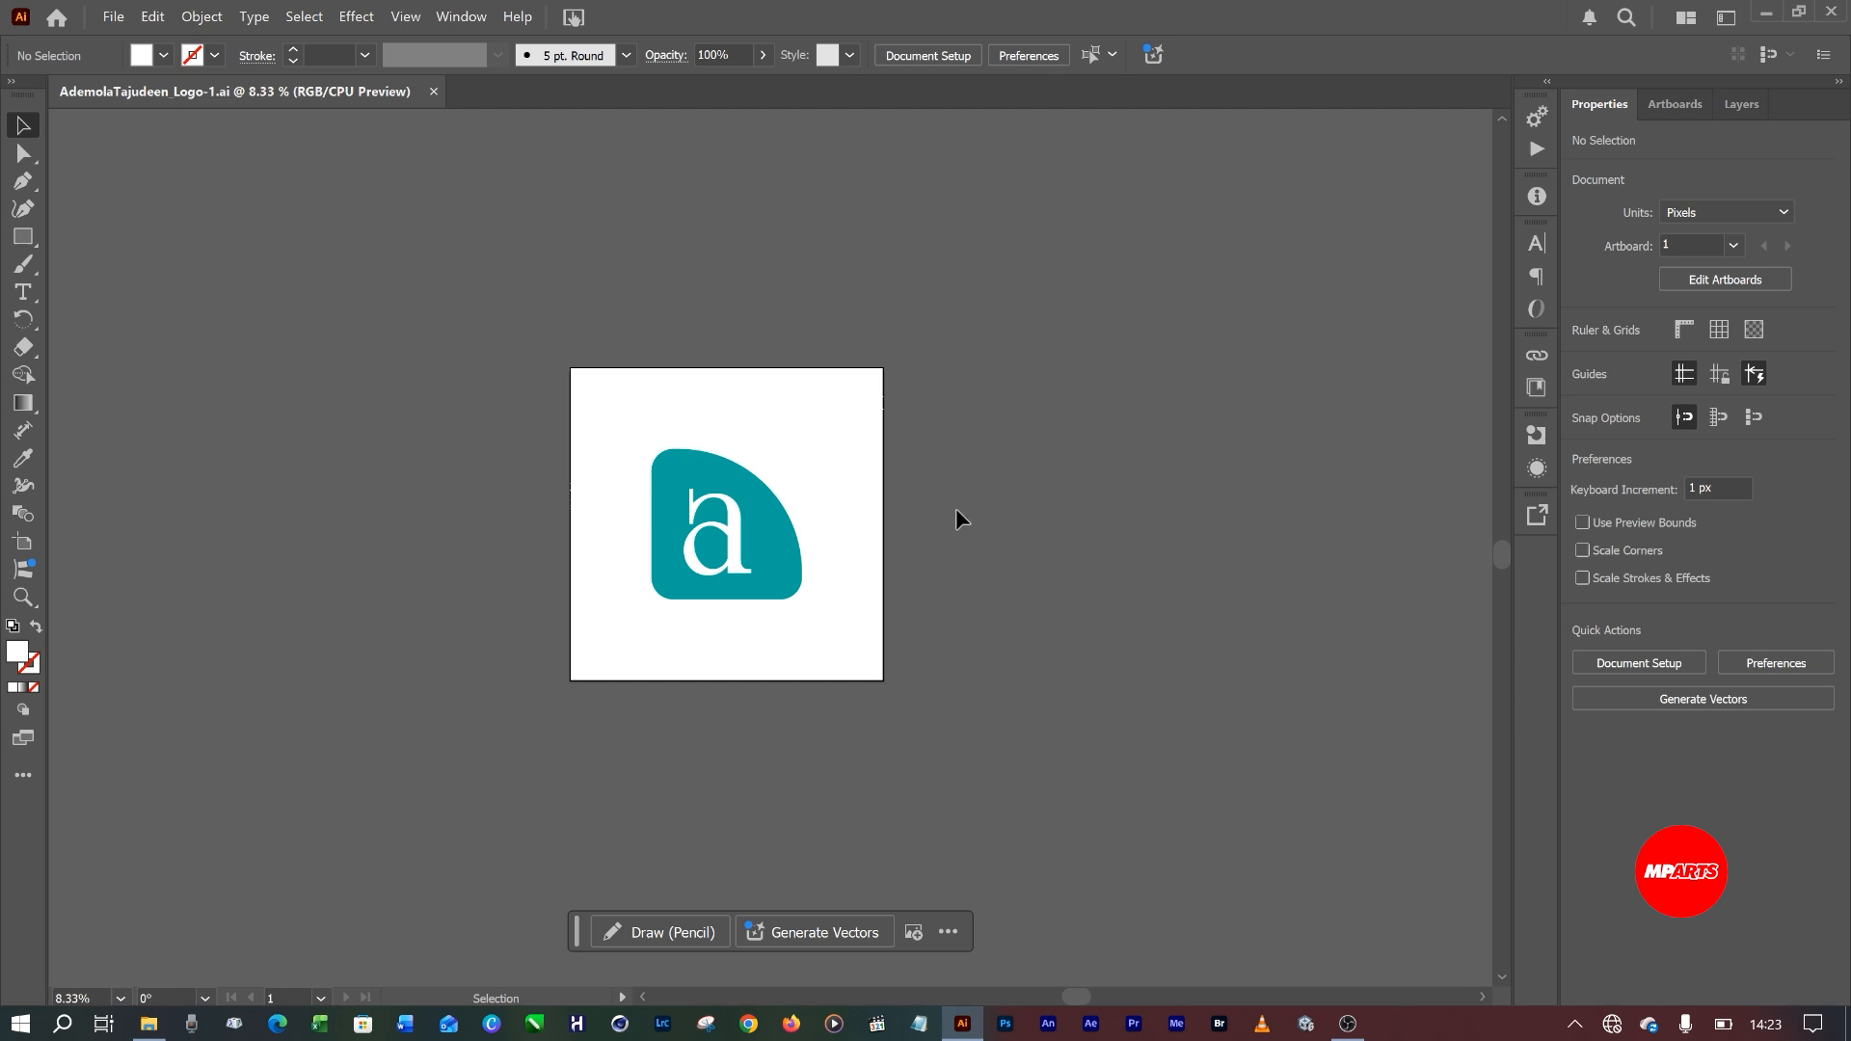
Duplicate Artboard 1 and its teal logo as artboard 02, then position both artboards side by side.
{"action": "left_click", "coordinate": [1713, 281]}
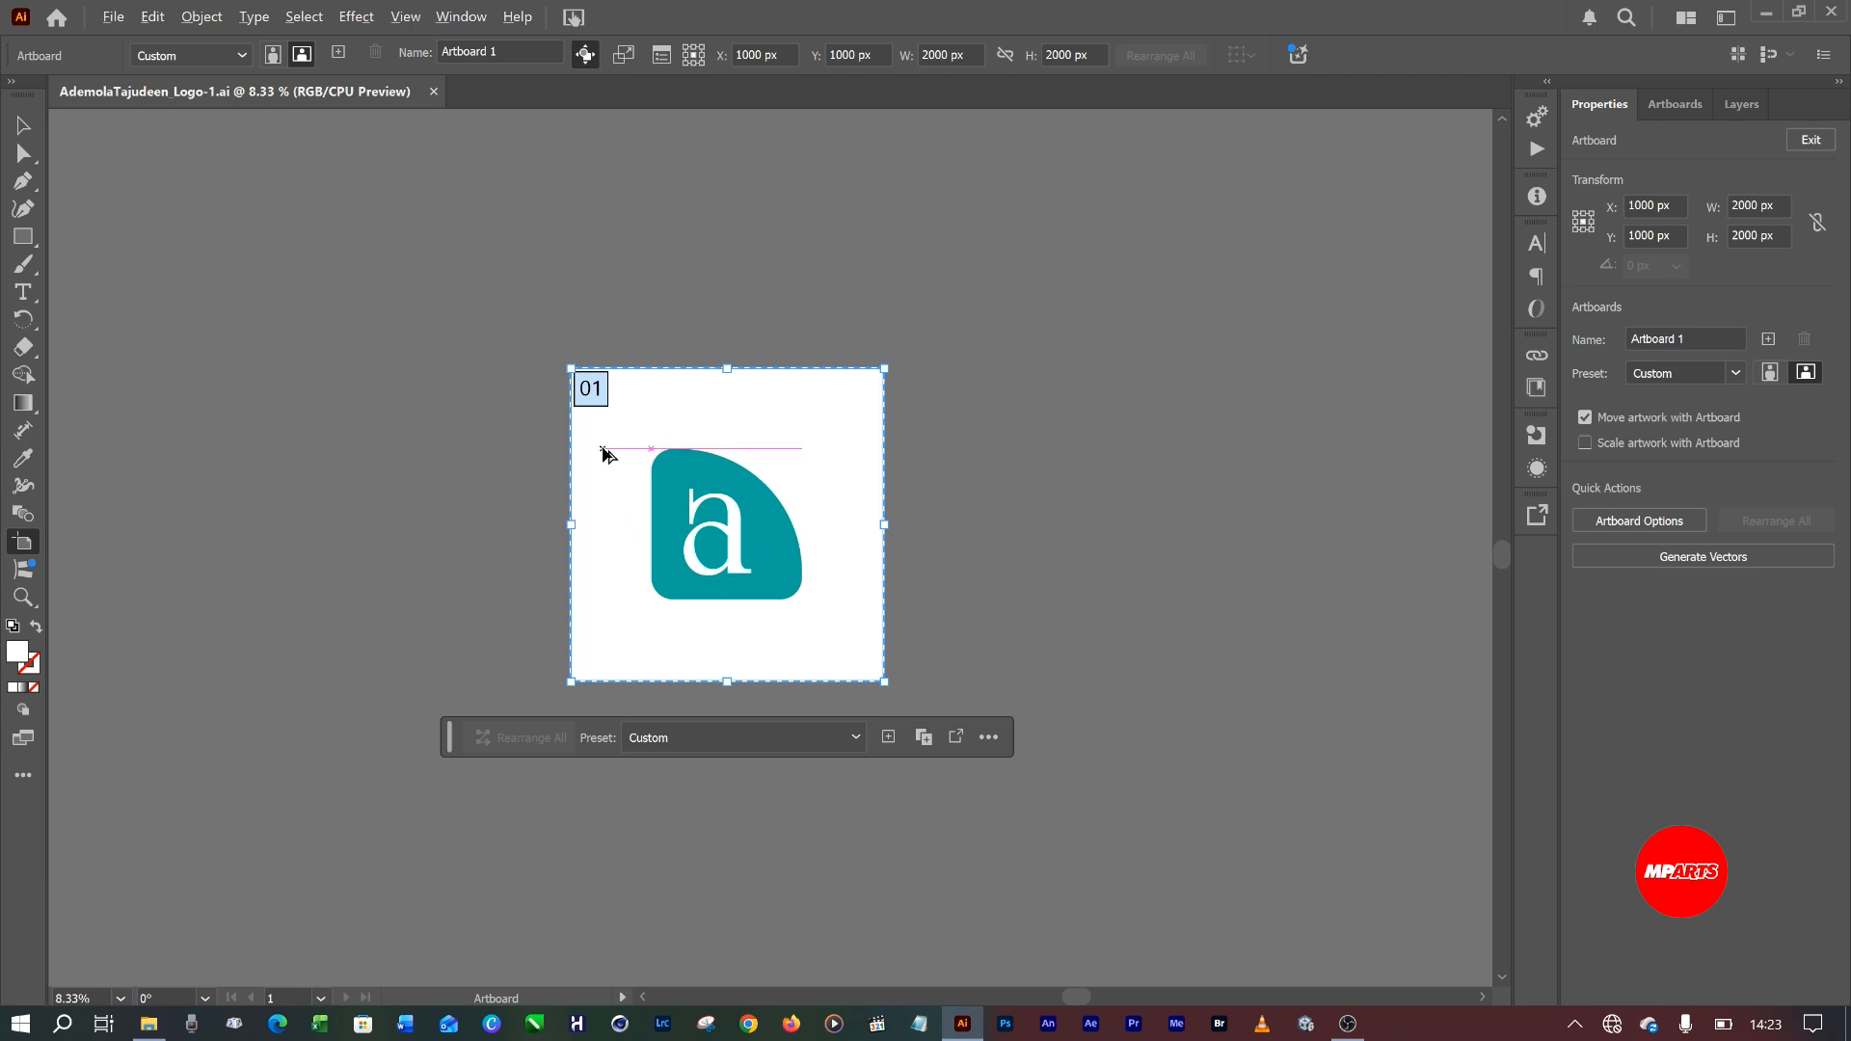
{"action": "left_click_drag", "start_coordinate": [602, 454], "coordinate": [1255, 450]}
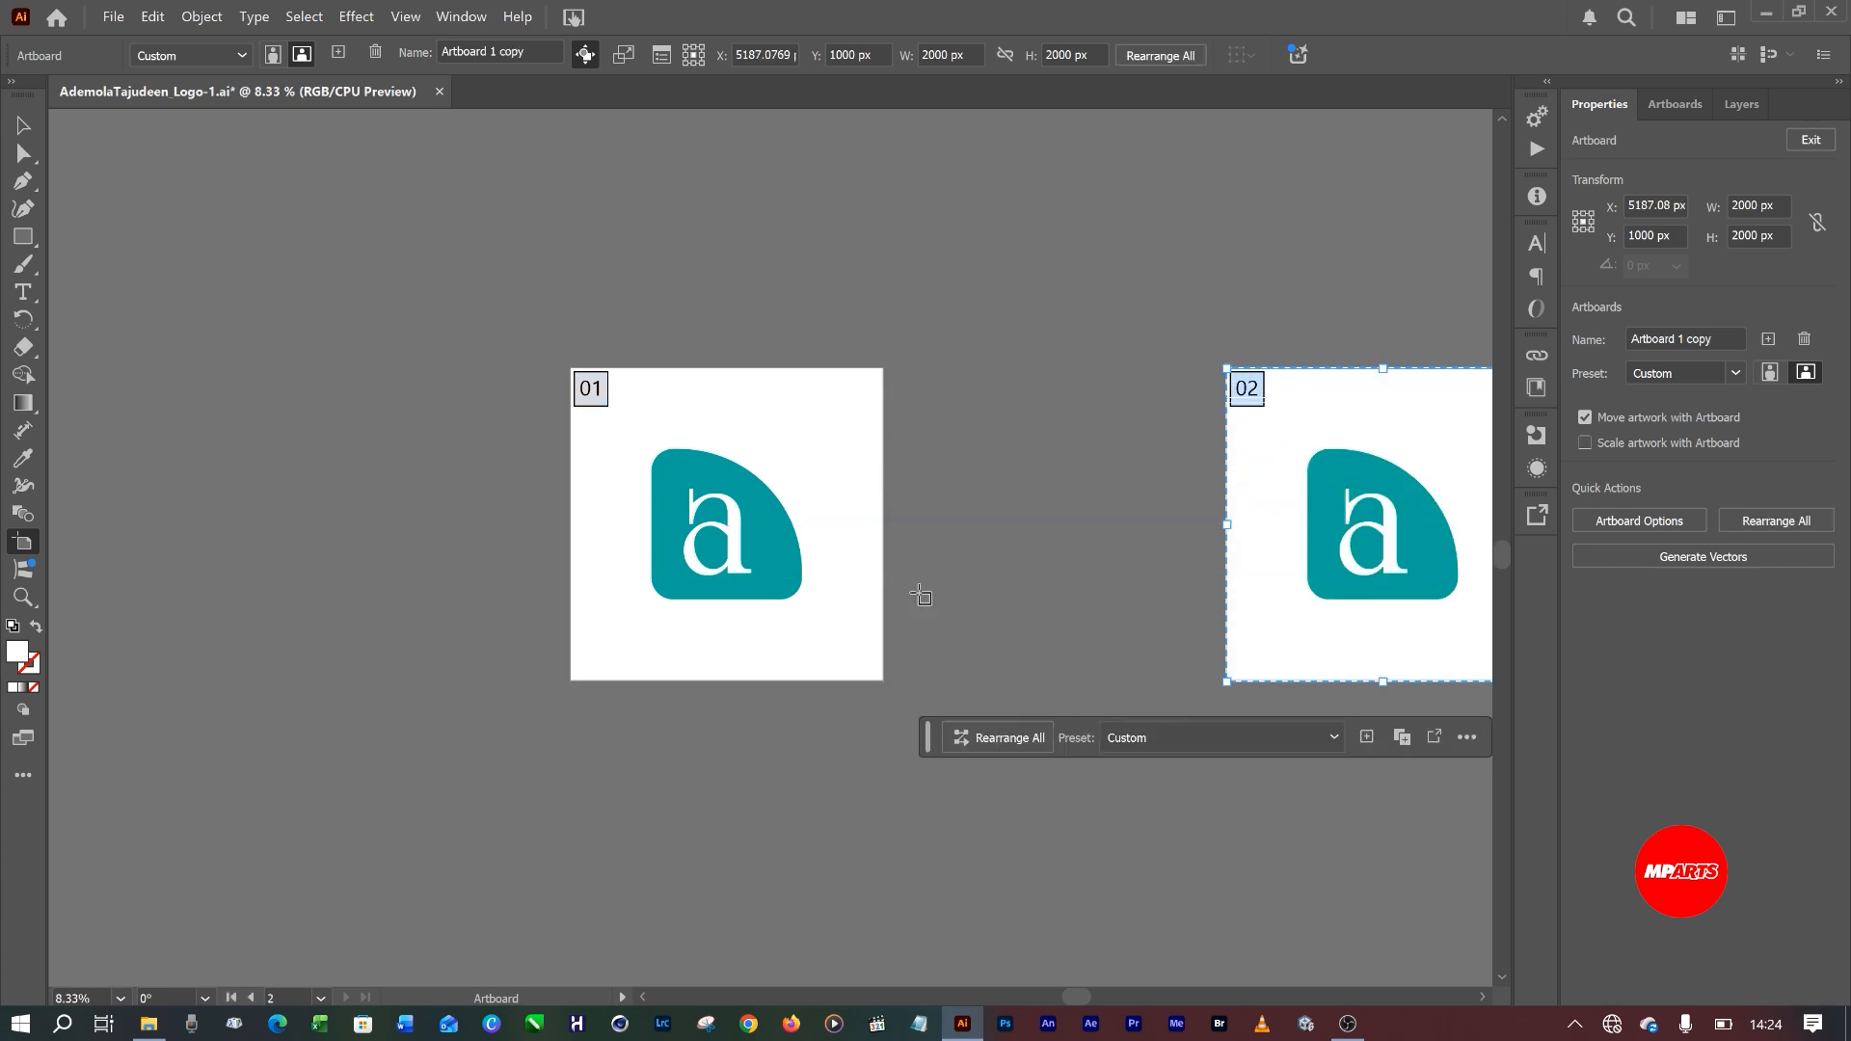
{"action": "key", "text": "ctrl+minus"}
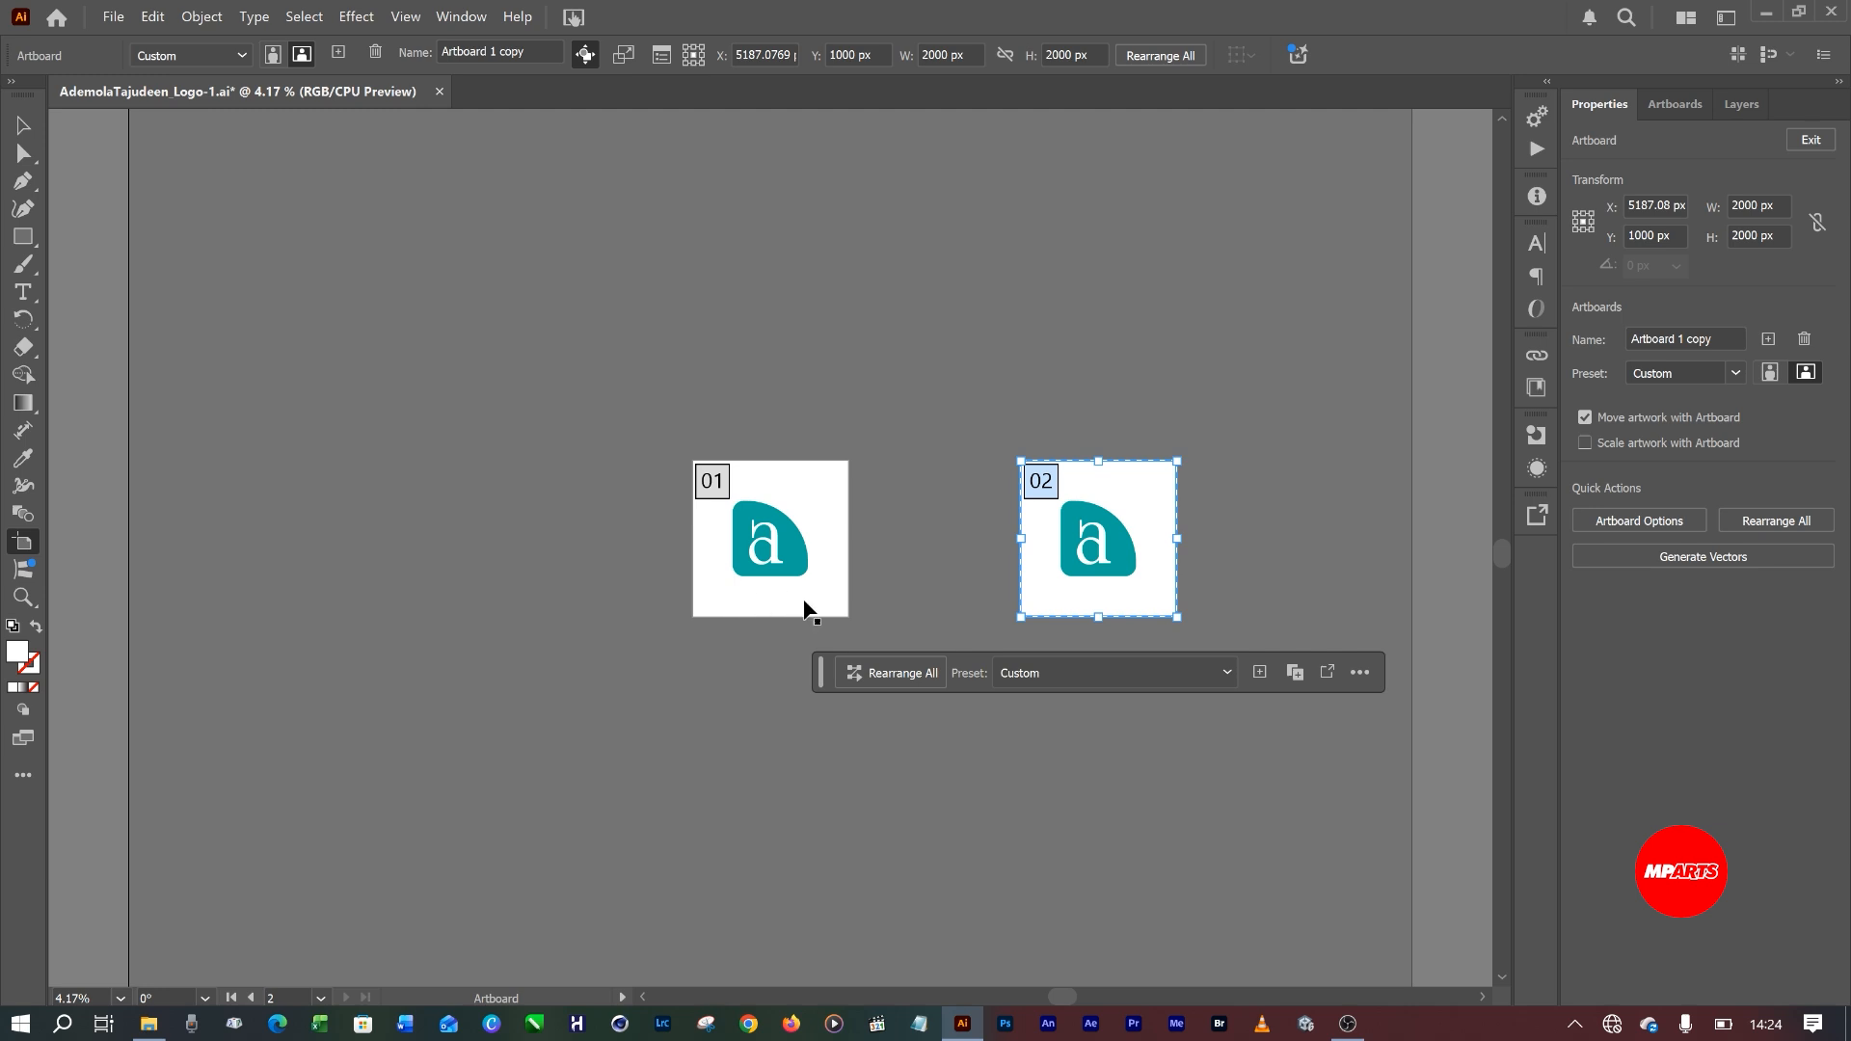
{"action": "left_click", "coordinate": [816, 505]}
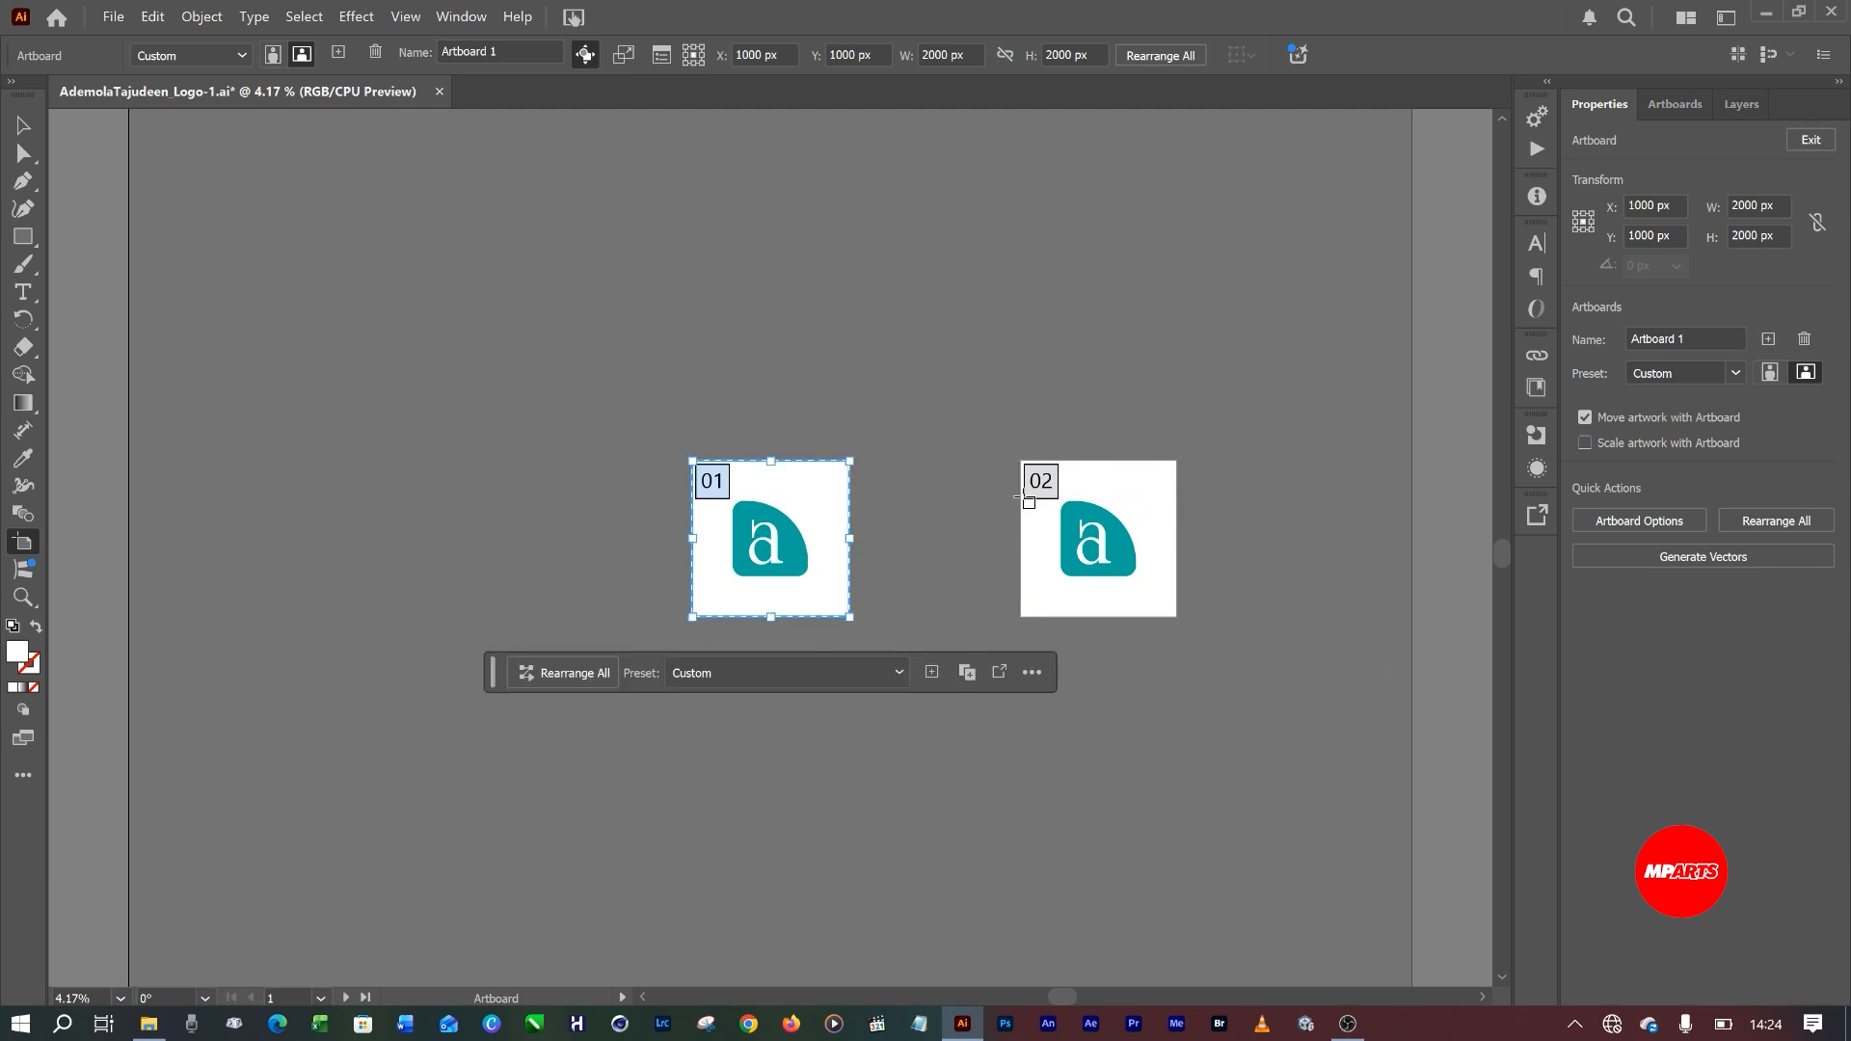
{"action": "left_click", "coordinate": [1130, 499], "text": "shift"}
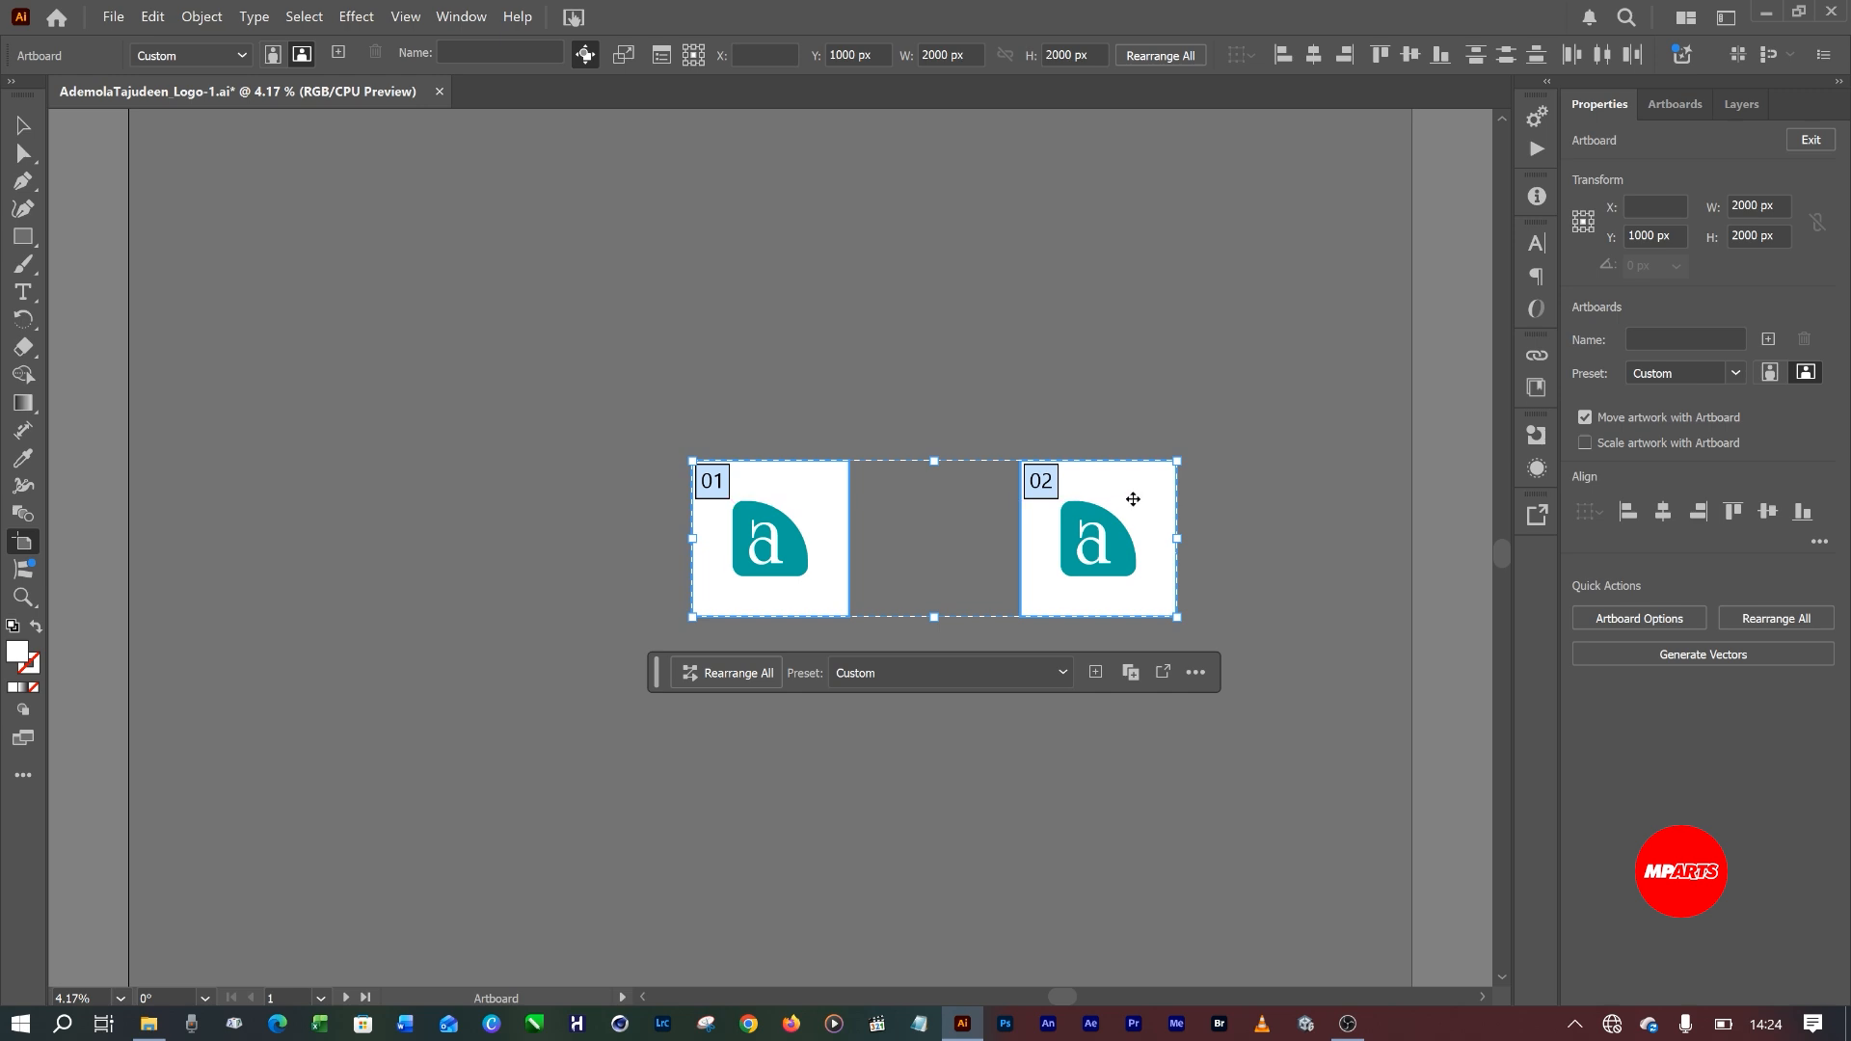
{"action": "left_click_drag", "start_coordinate": [1134, 497], "coordinate": [698, 246]}
{"action": "key", "text": "ctrl+minus"}
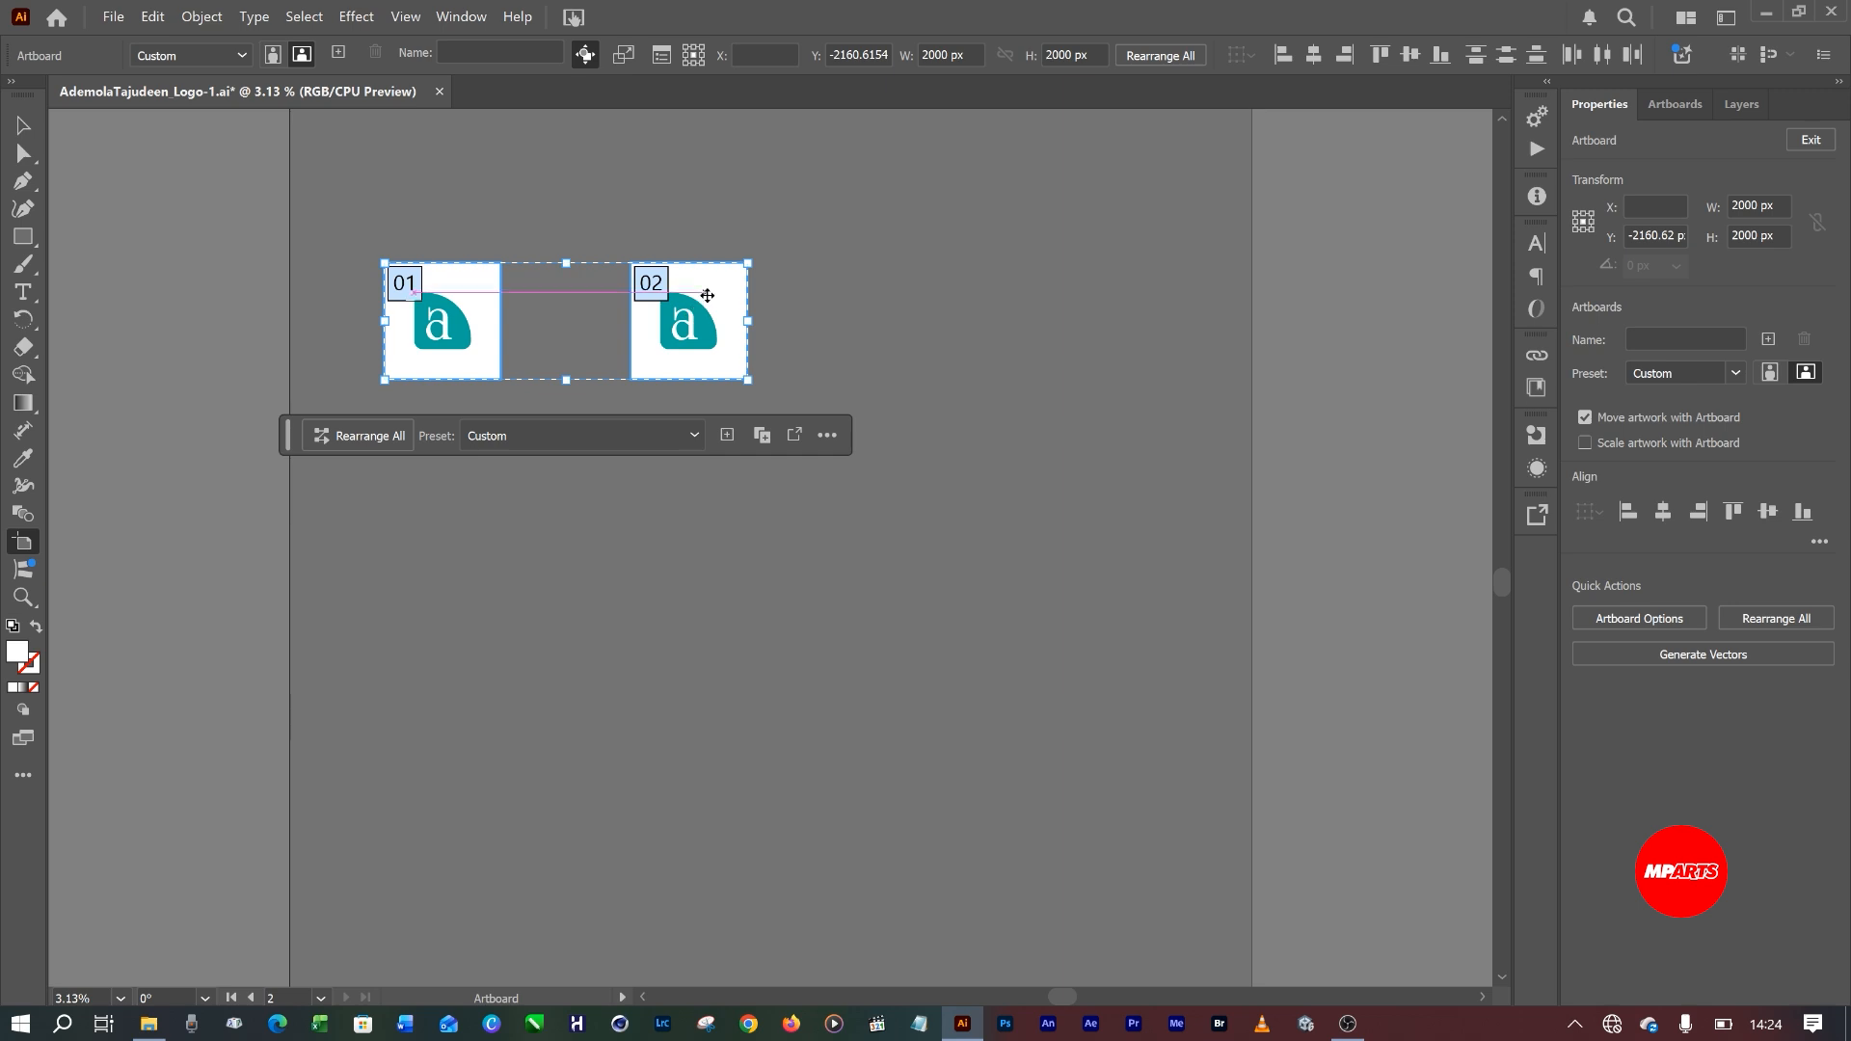
{"action": "left_click_drag", "start_coordinate": [704, 286], "coordinate": [742, 235]}
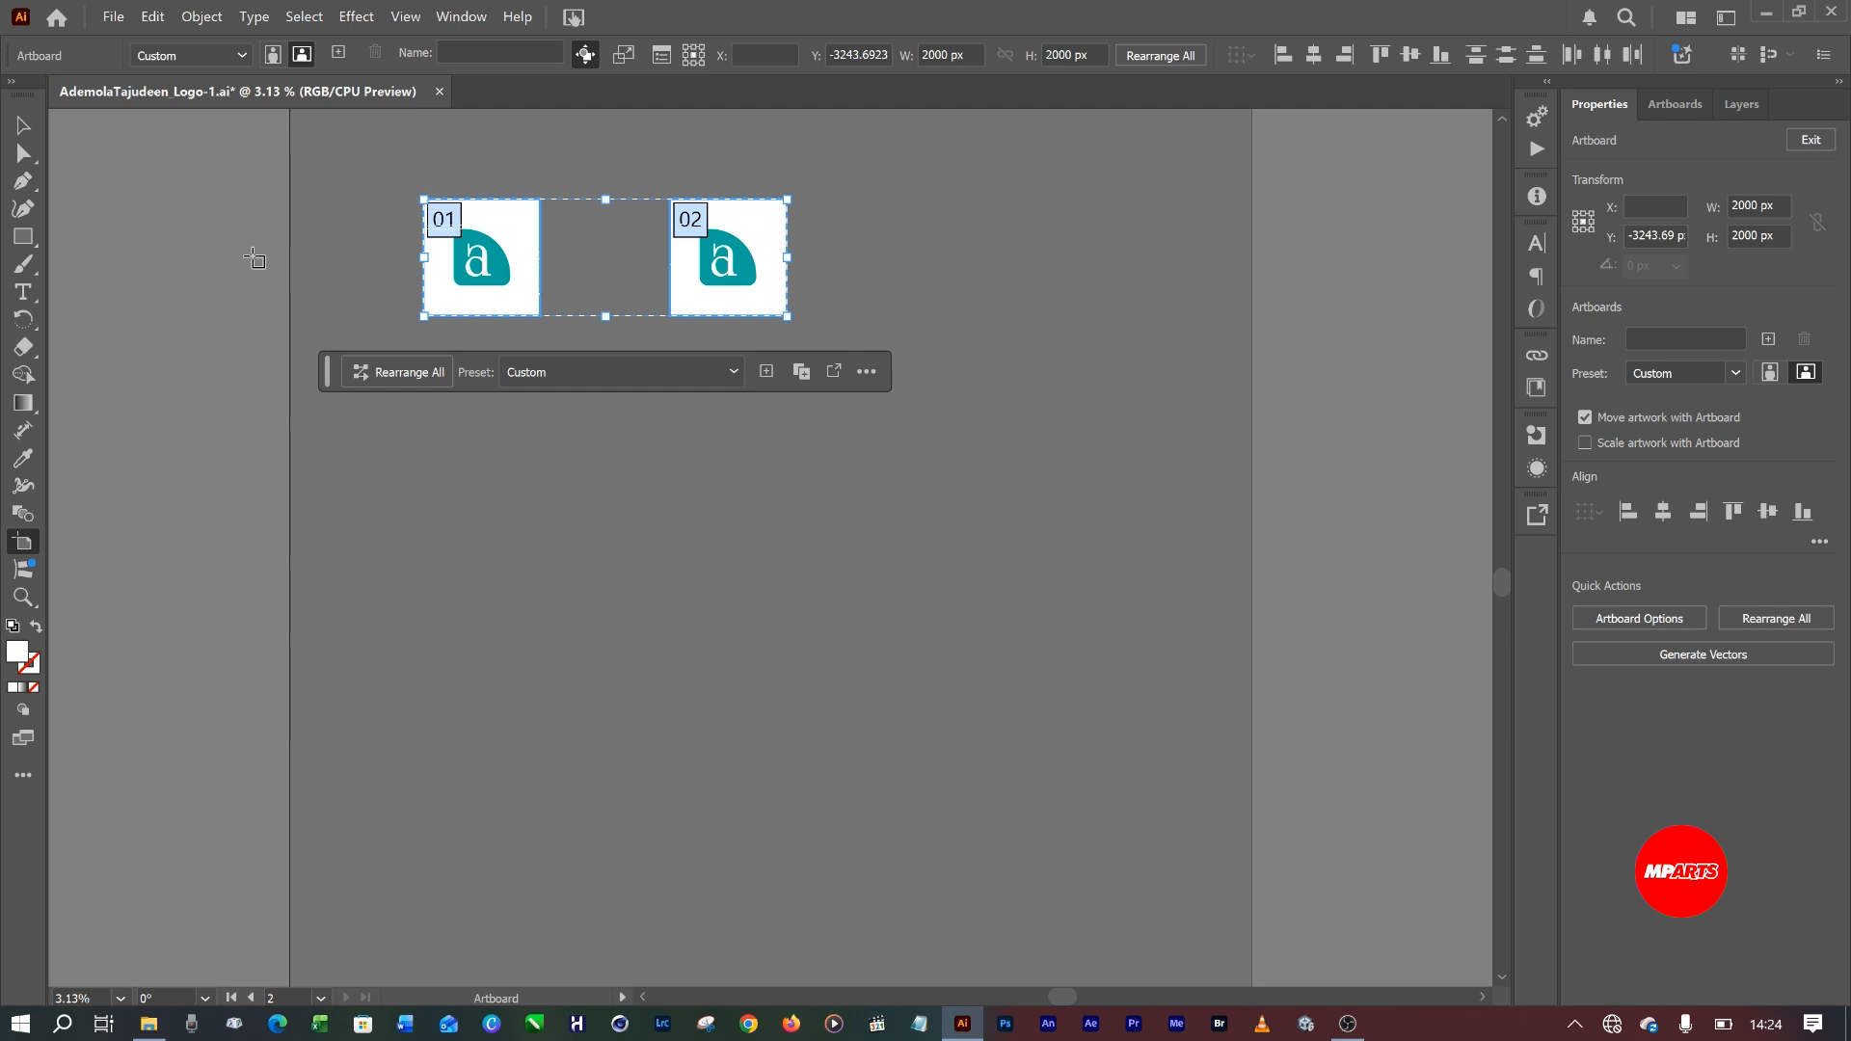
{"action": "left_click_drag", "start_coordinate": [749, 214], "coordinate": [755, 247]}
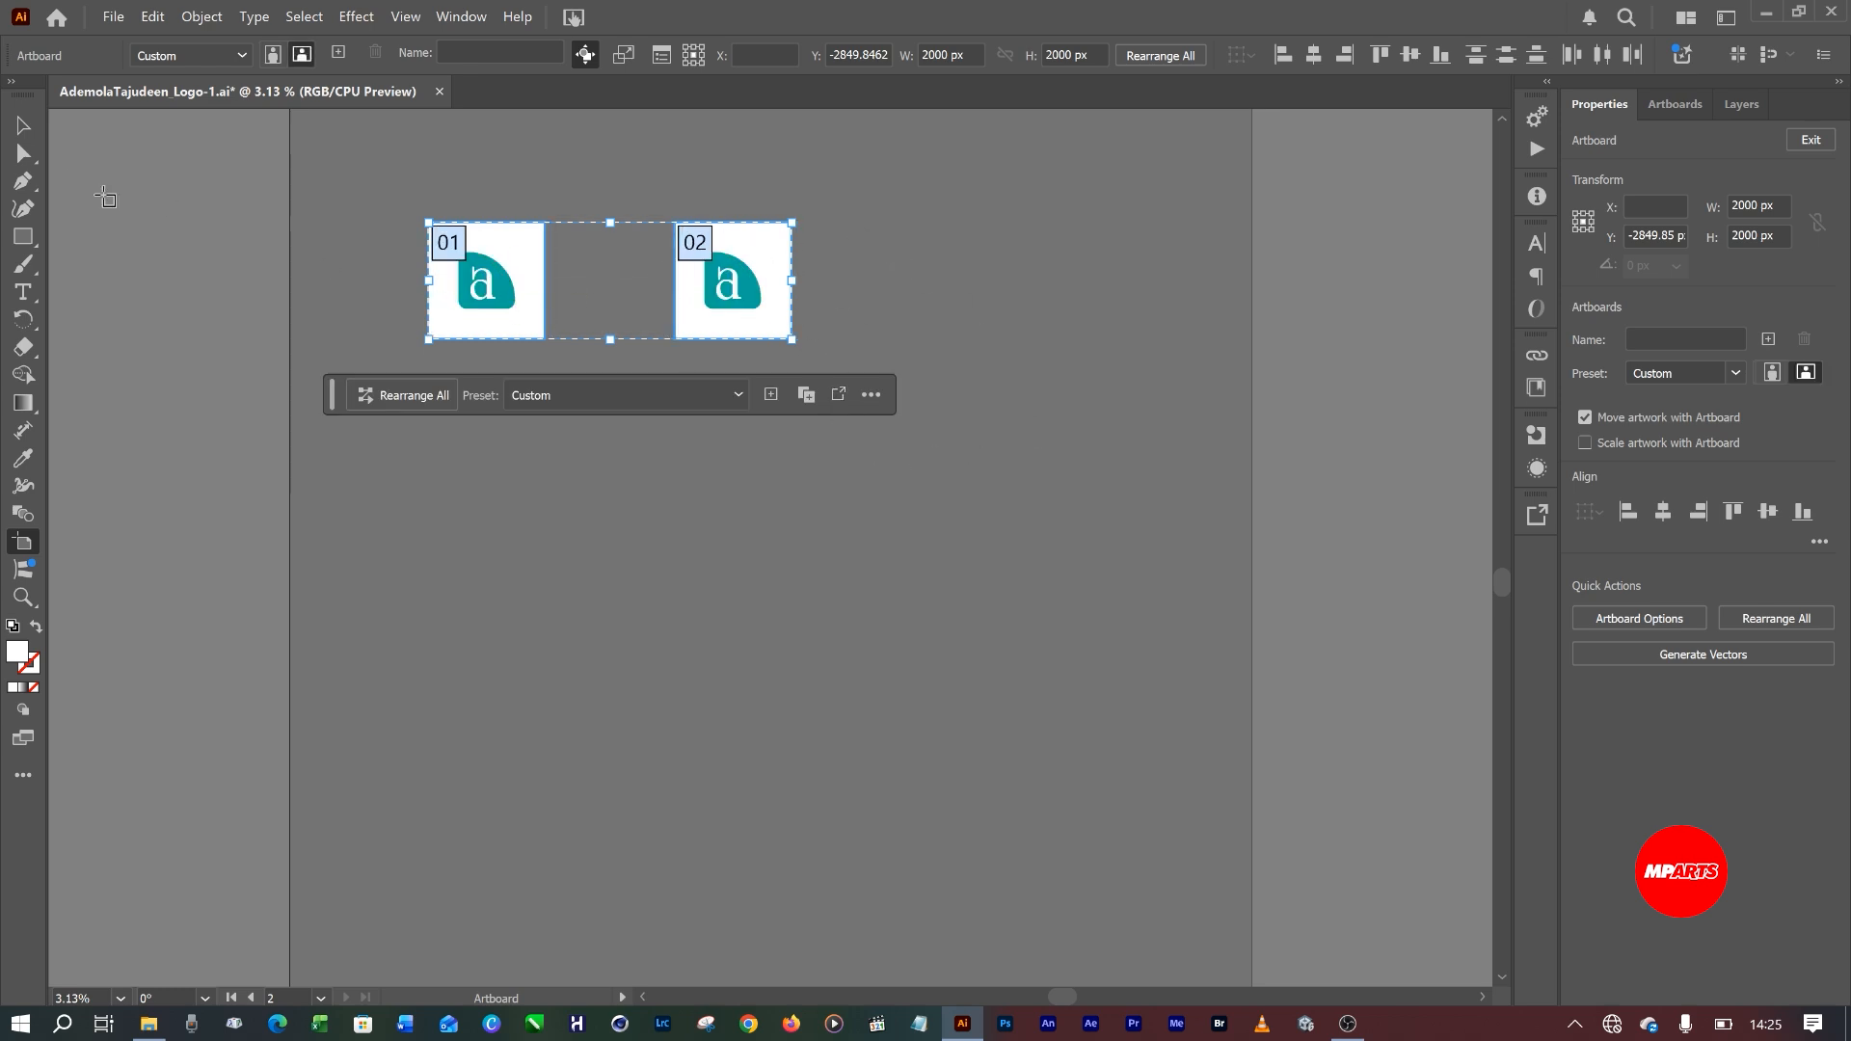
{"action": "left_click", "coordinate": [23, 126]}
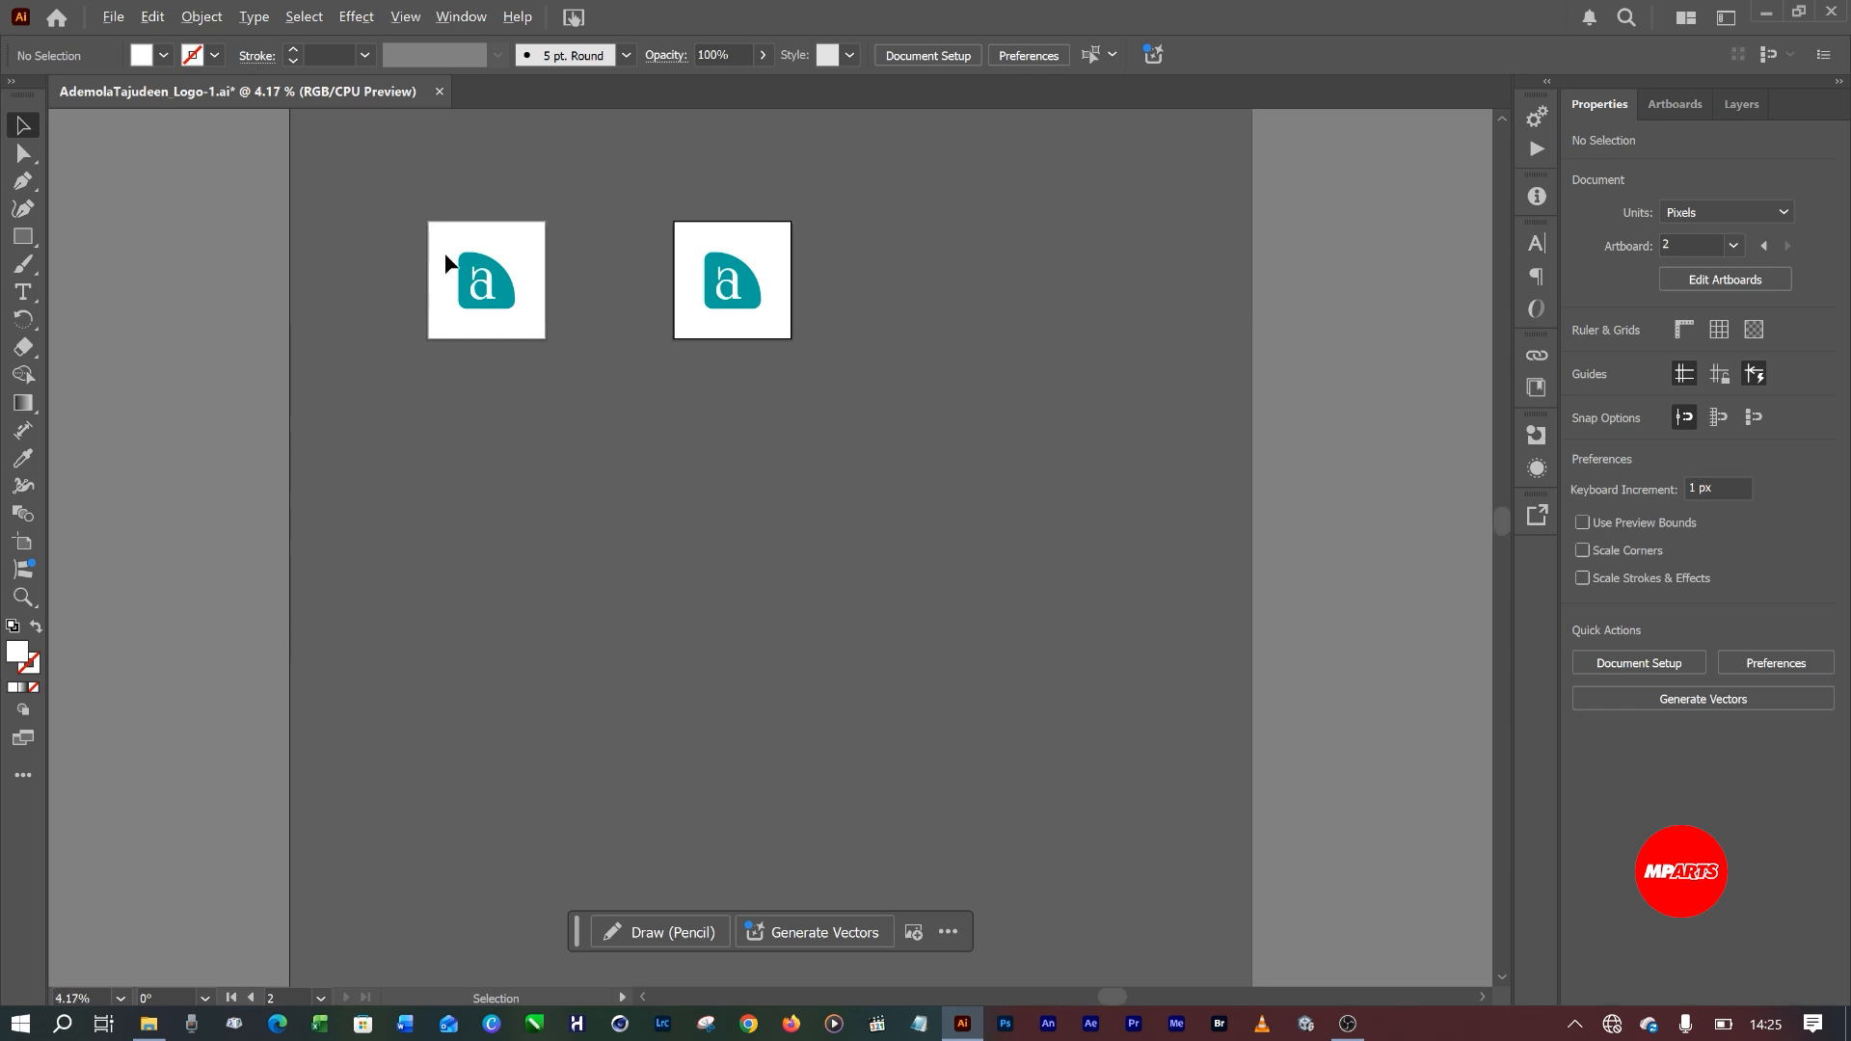
{"action": "key", "text": "ctrl+plus"}
{"action": "key", "text": "ctrl+plus"}
{"action": "key", "text": "ctrl+plus"}
{"action": "key", "text": "ctrl+plus"}
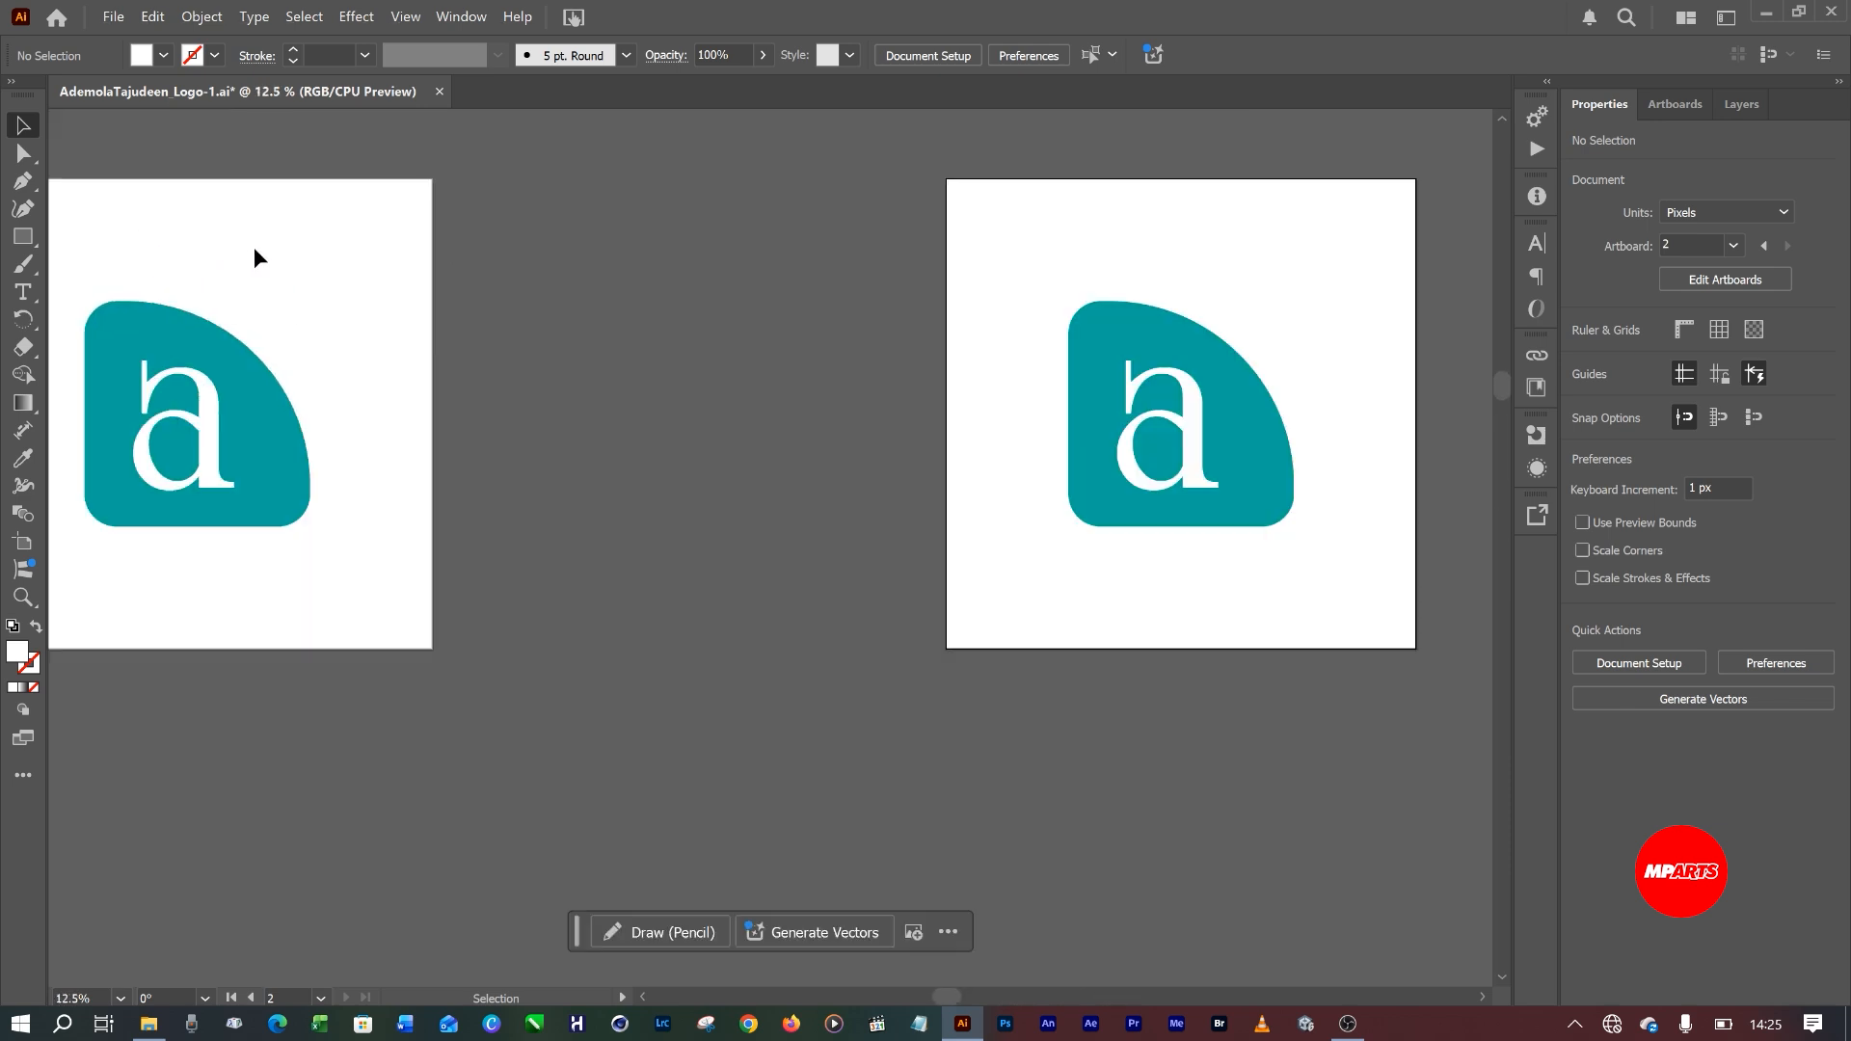
{"action": "key", "text": "space"}
{"action": "left_click_drag", "start_coordinate": [351, 250], "coordinate": [703, 286]}
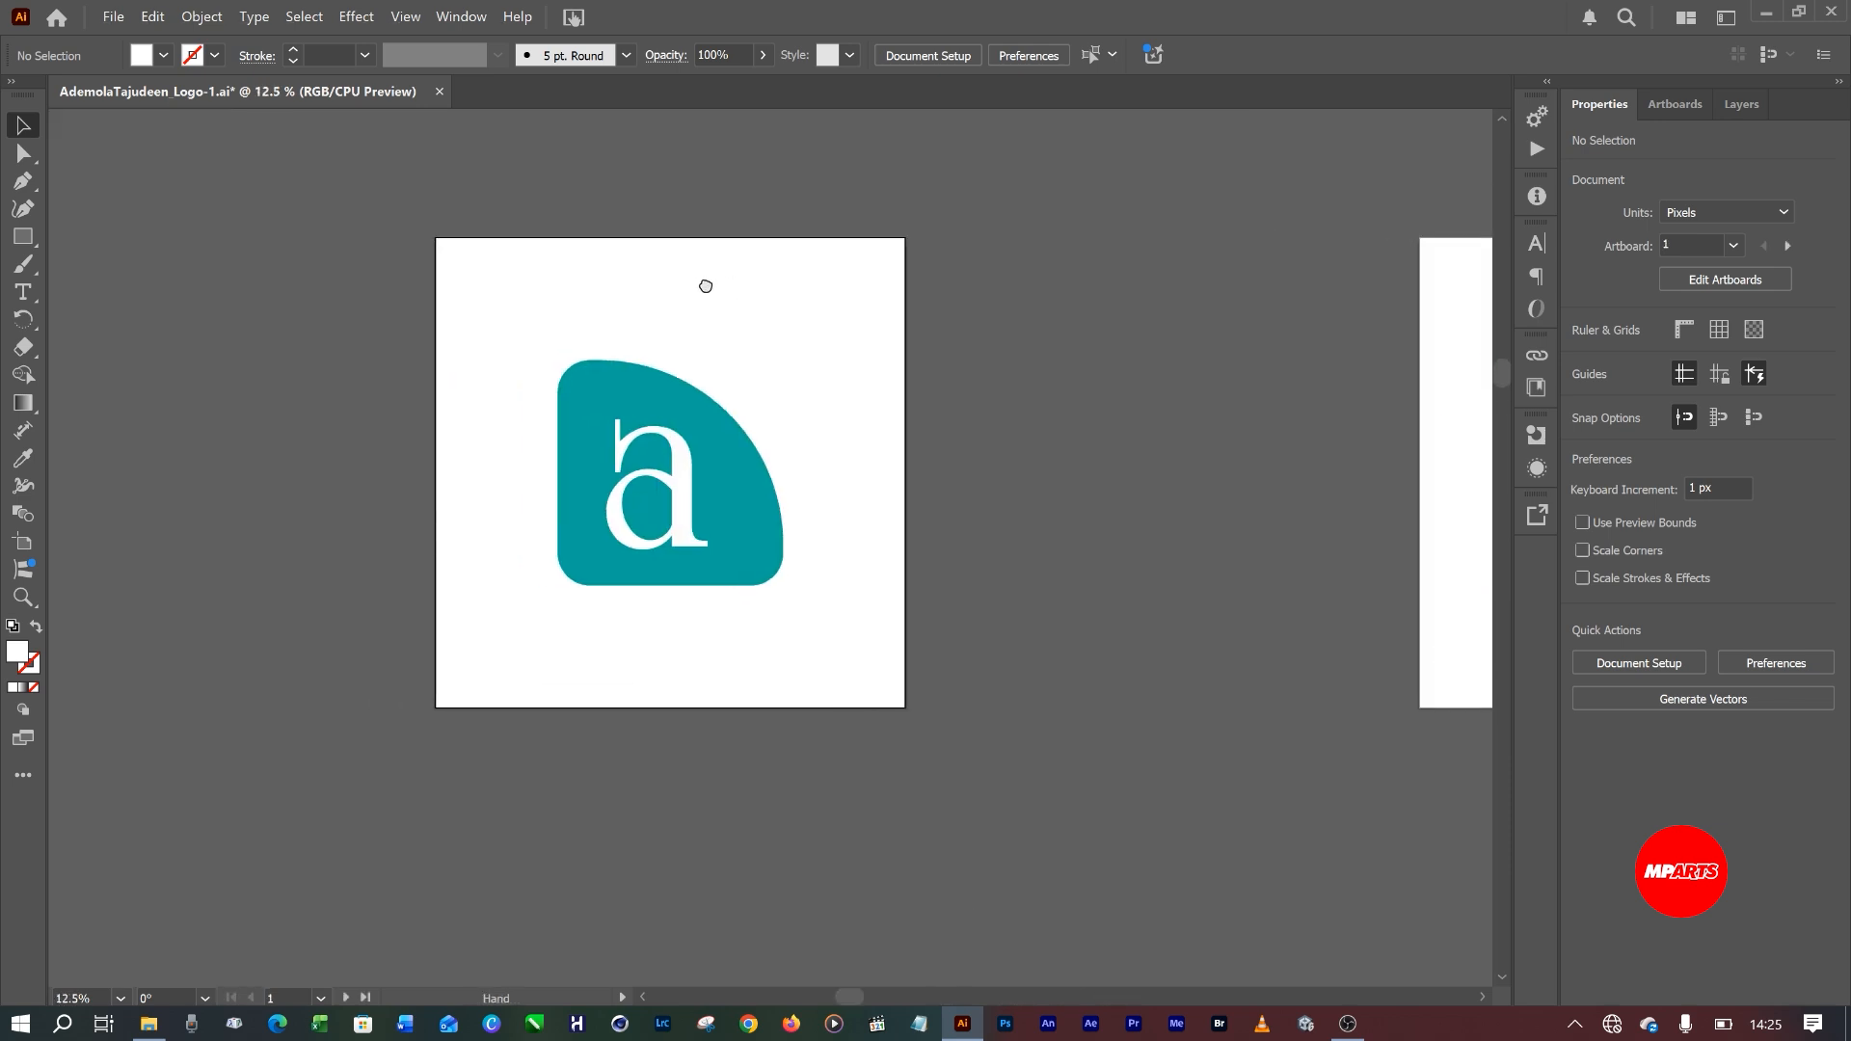
{"action": "key", "text": "ctrl+plus"}
{"action": "key", "text": "ctrl+plus"}
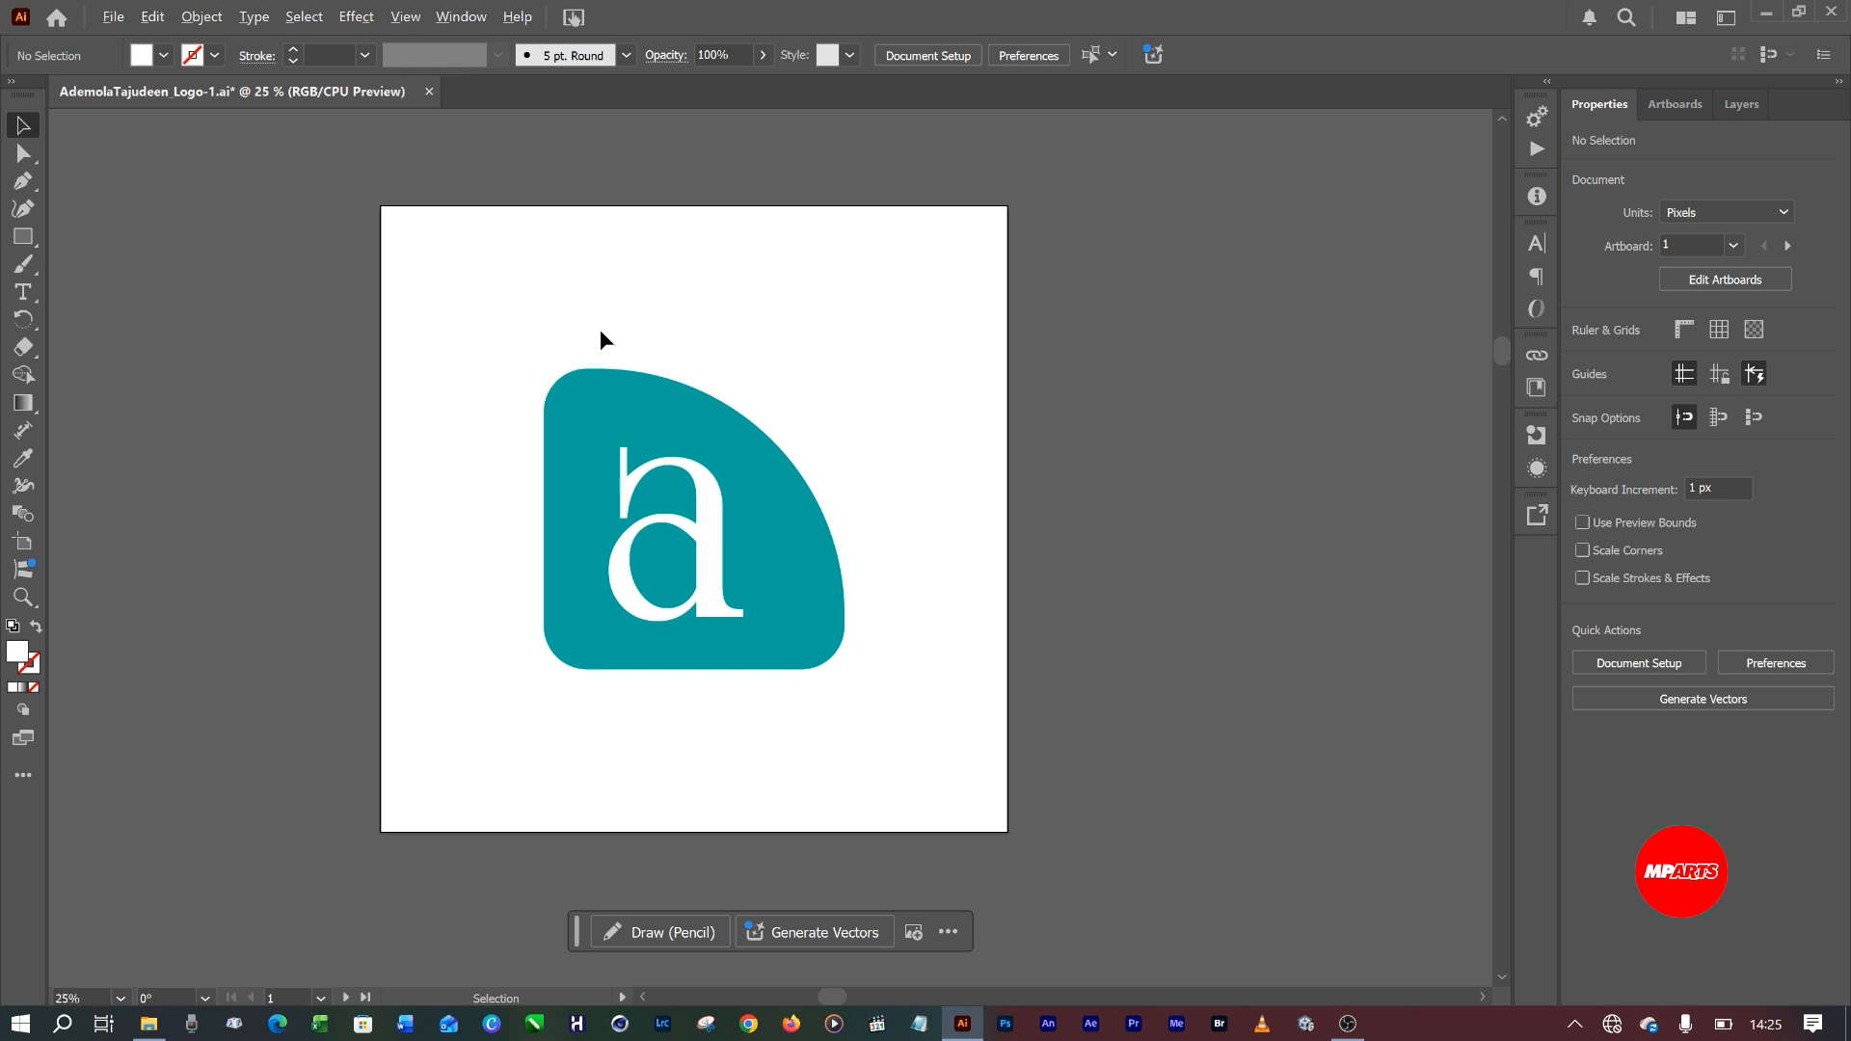
{"action": "key", "text": "ctrl+minus"}
{"action": "key", "text": "space"}
{"action": "left_click_drag", "start_coordinate": [719, 290], "coordinate": [756, 285]}
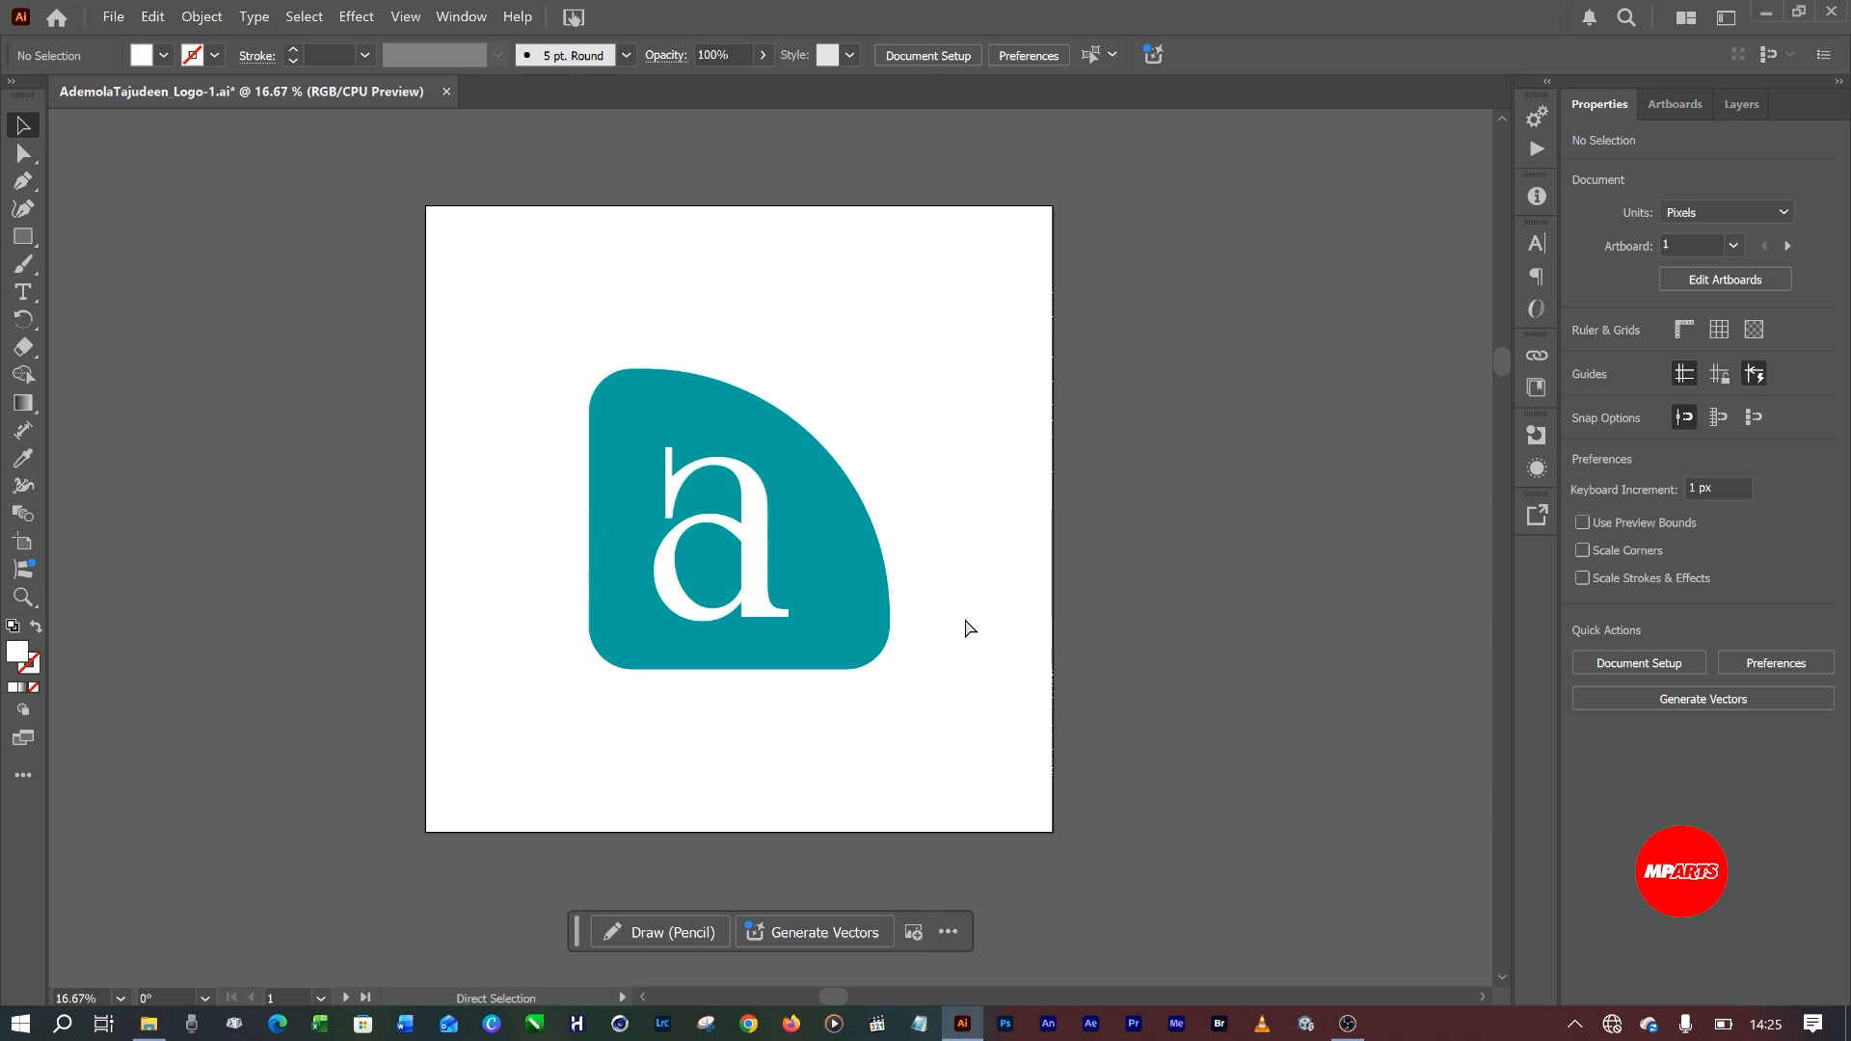
{"action": "key", "text": "ctrl+s"}
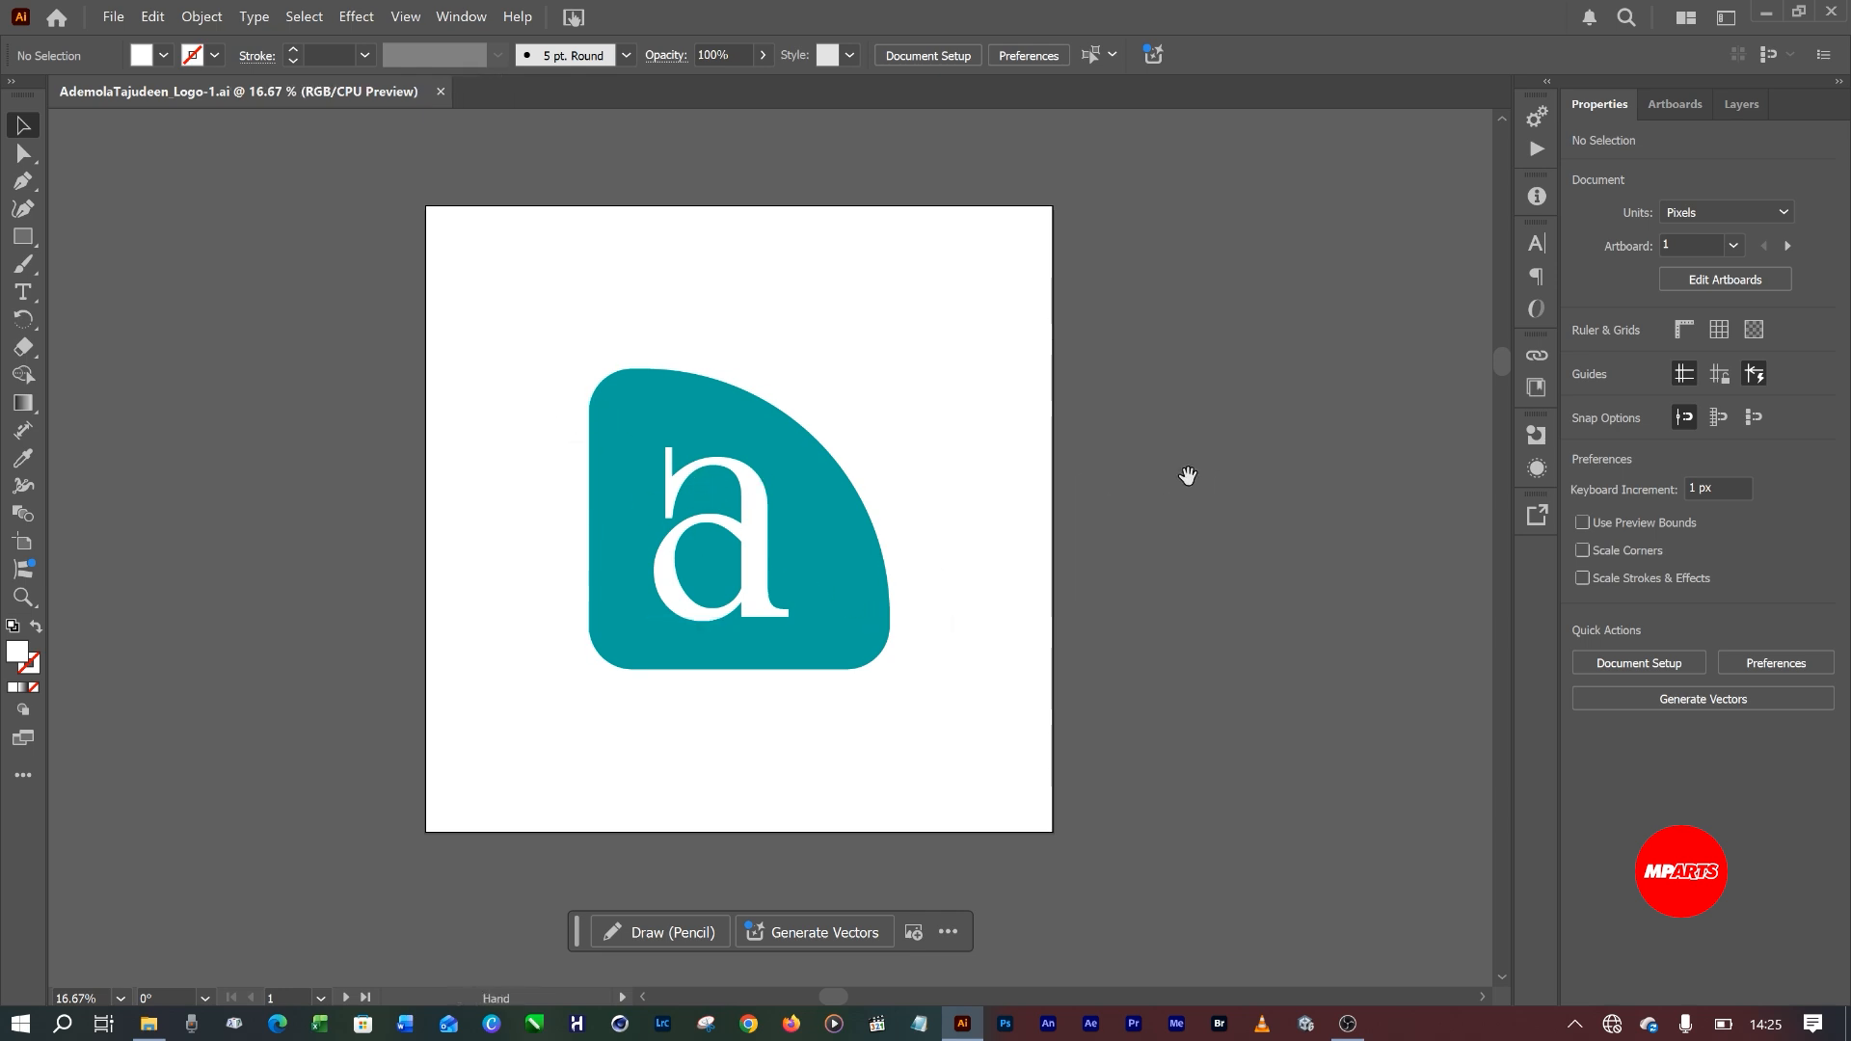
{"action": "key", "text": "space"}
{"action": "left_click_drag", "start_coordinate": [1190, 479], "coordinate": [655, 455]}
{"action": "scroll", "coordinate": [656, 454], "scroll_direction": "right", "scroll_amount": 5}
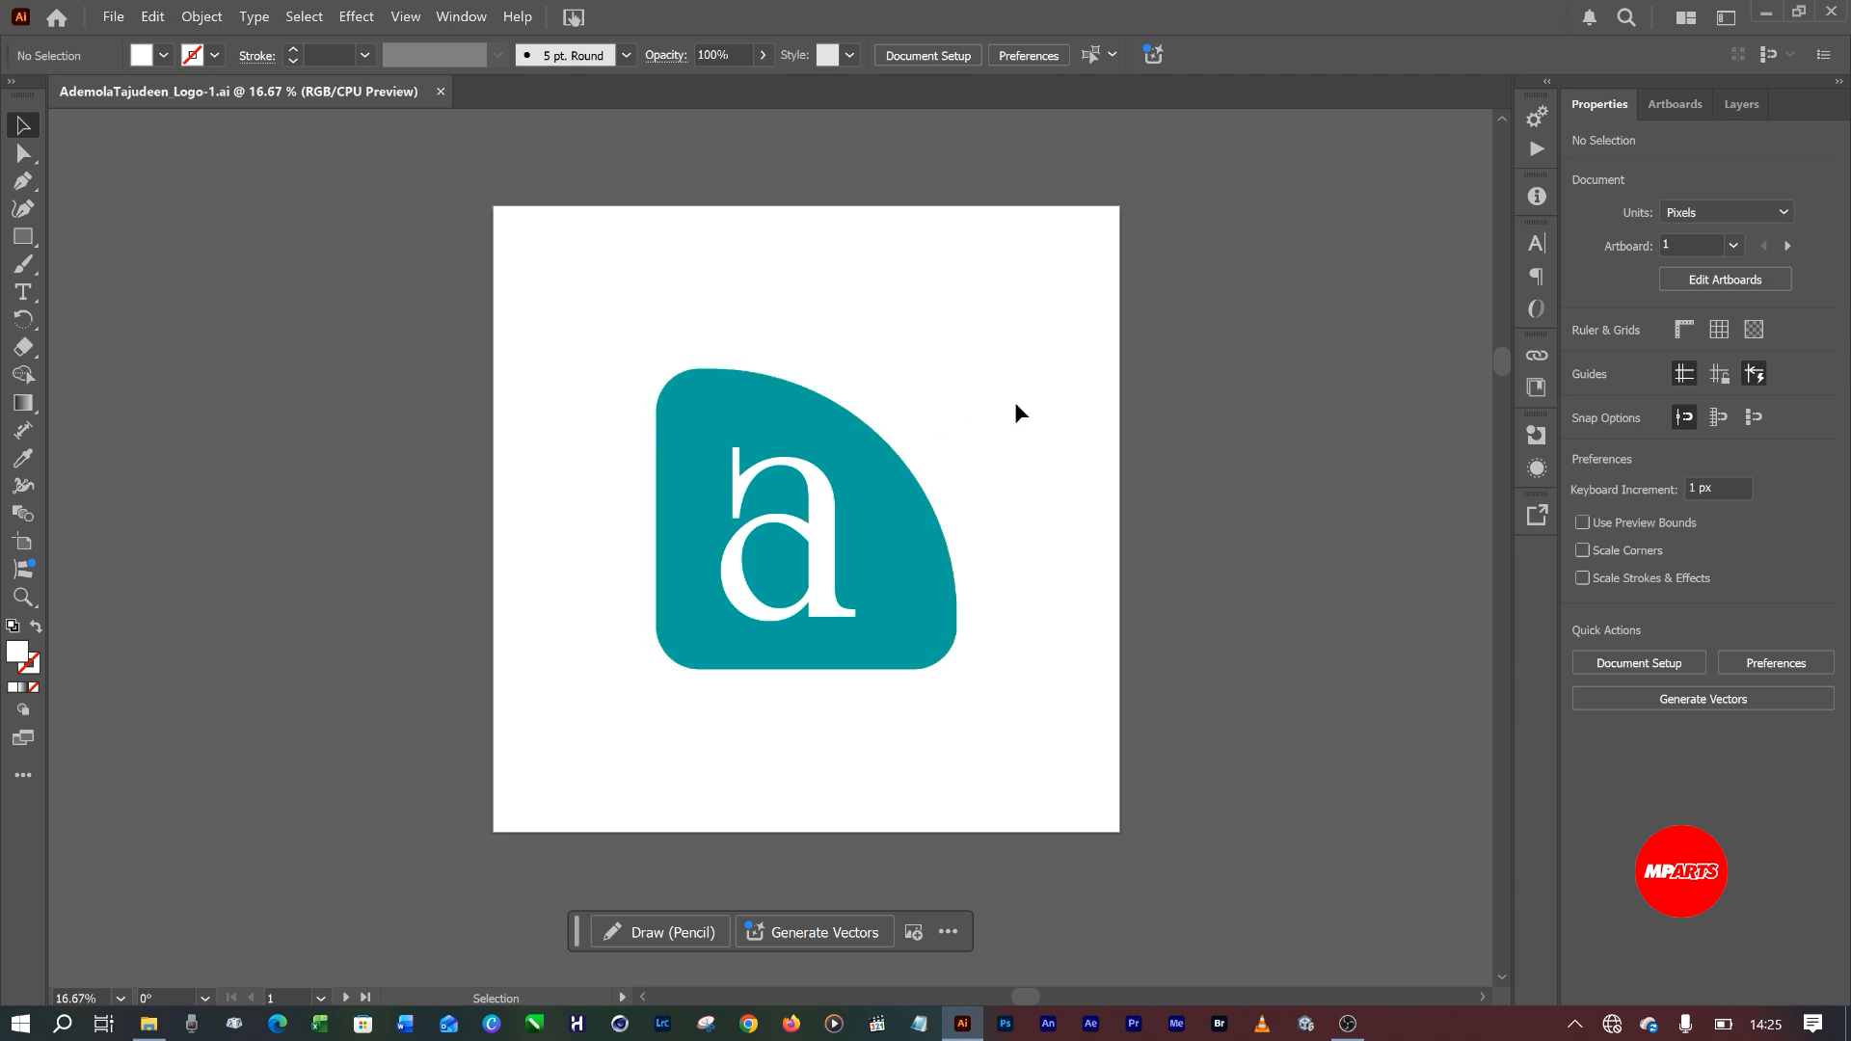
{"action": "key", "text": "space"}
{"action": "left_click_drag", "start_coordinate": [1227, 378], "coordinate": [881, 438]}
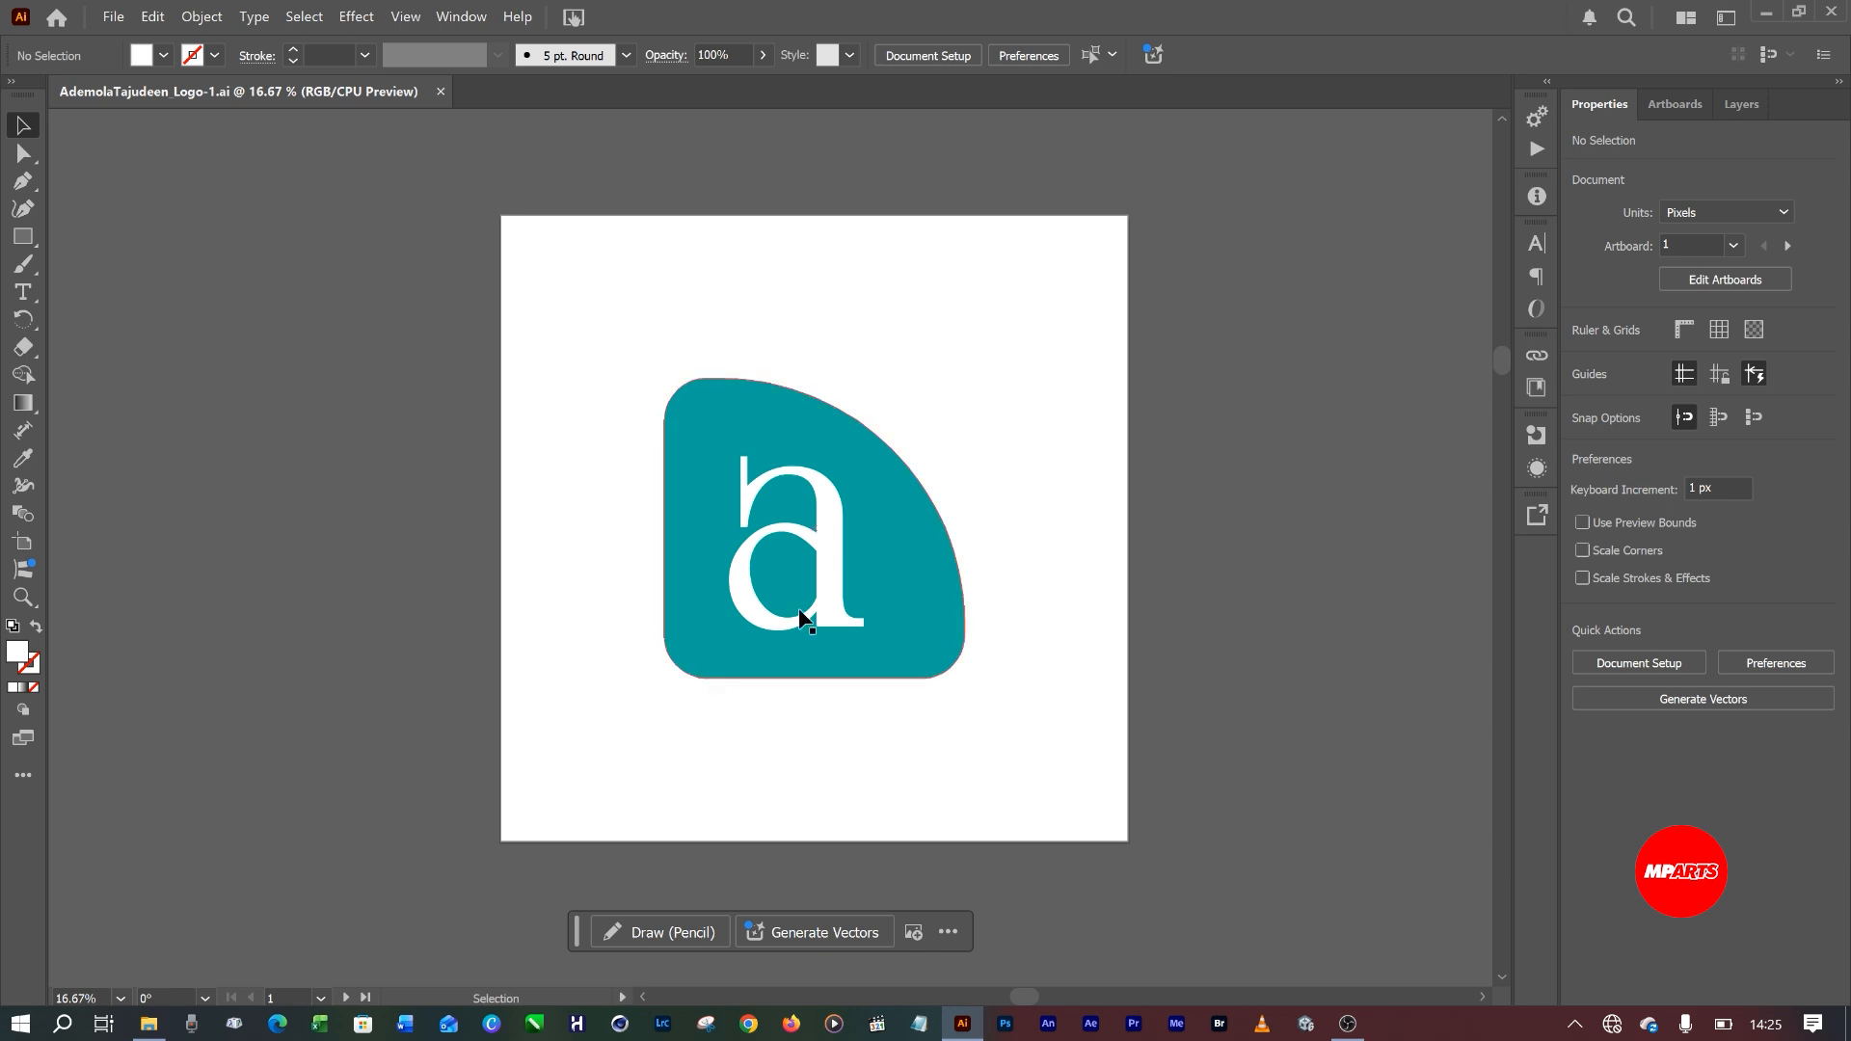
{"action": "double_click", "coordinate": [827, 551]}
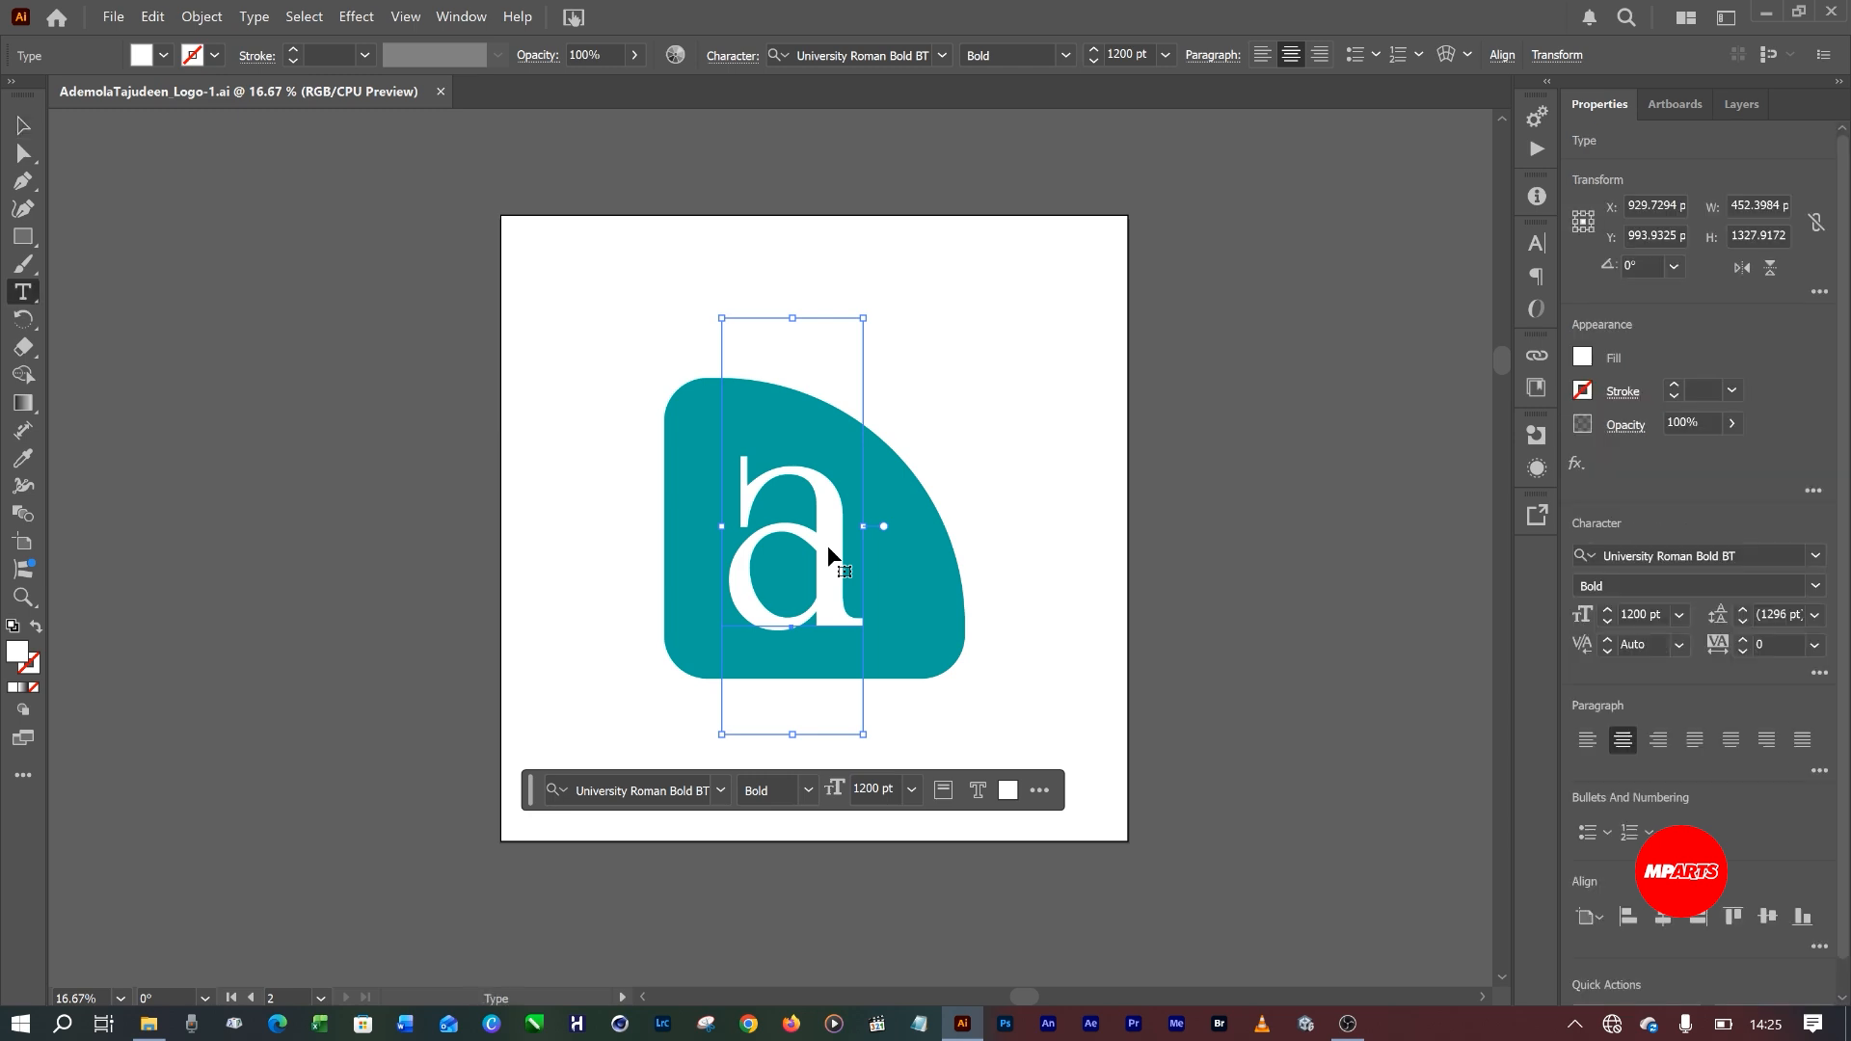
{"action": "left_click_drag", "start_coordinate": [827, 546], "coordinate": [713, 544]}
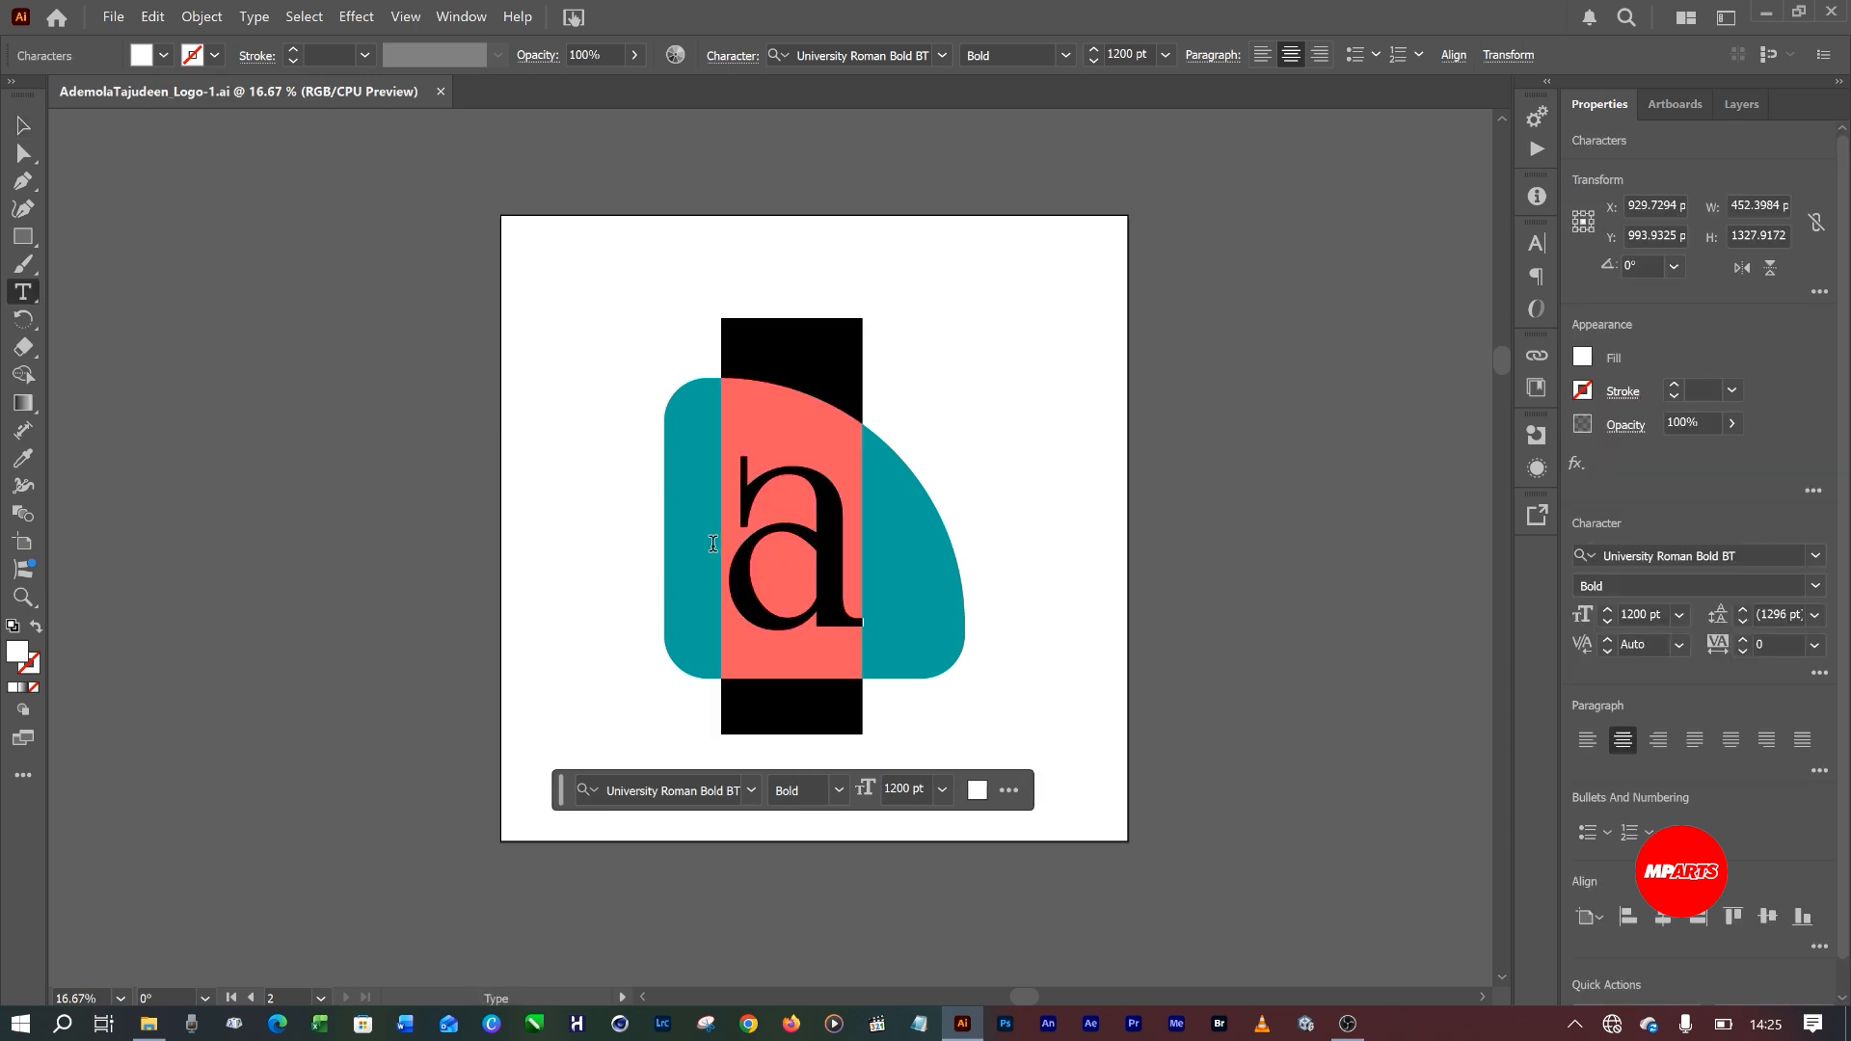
{"action": "type", "text": "jack"}
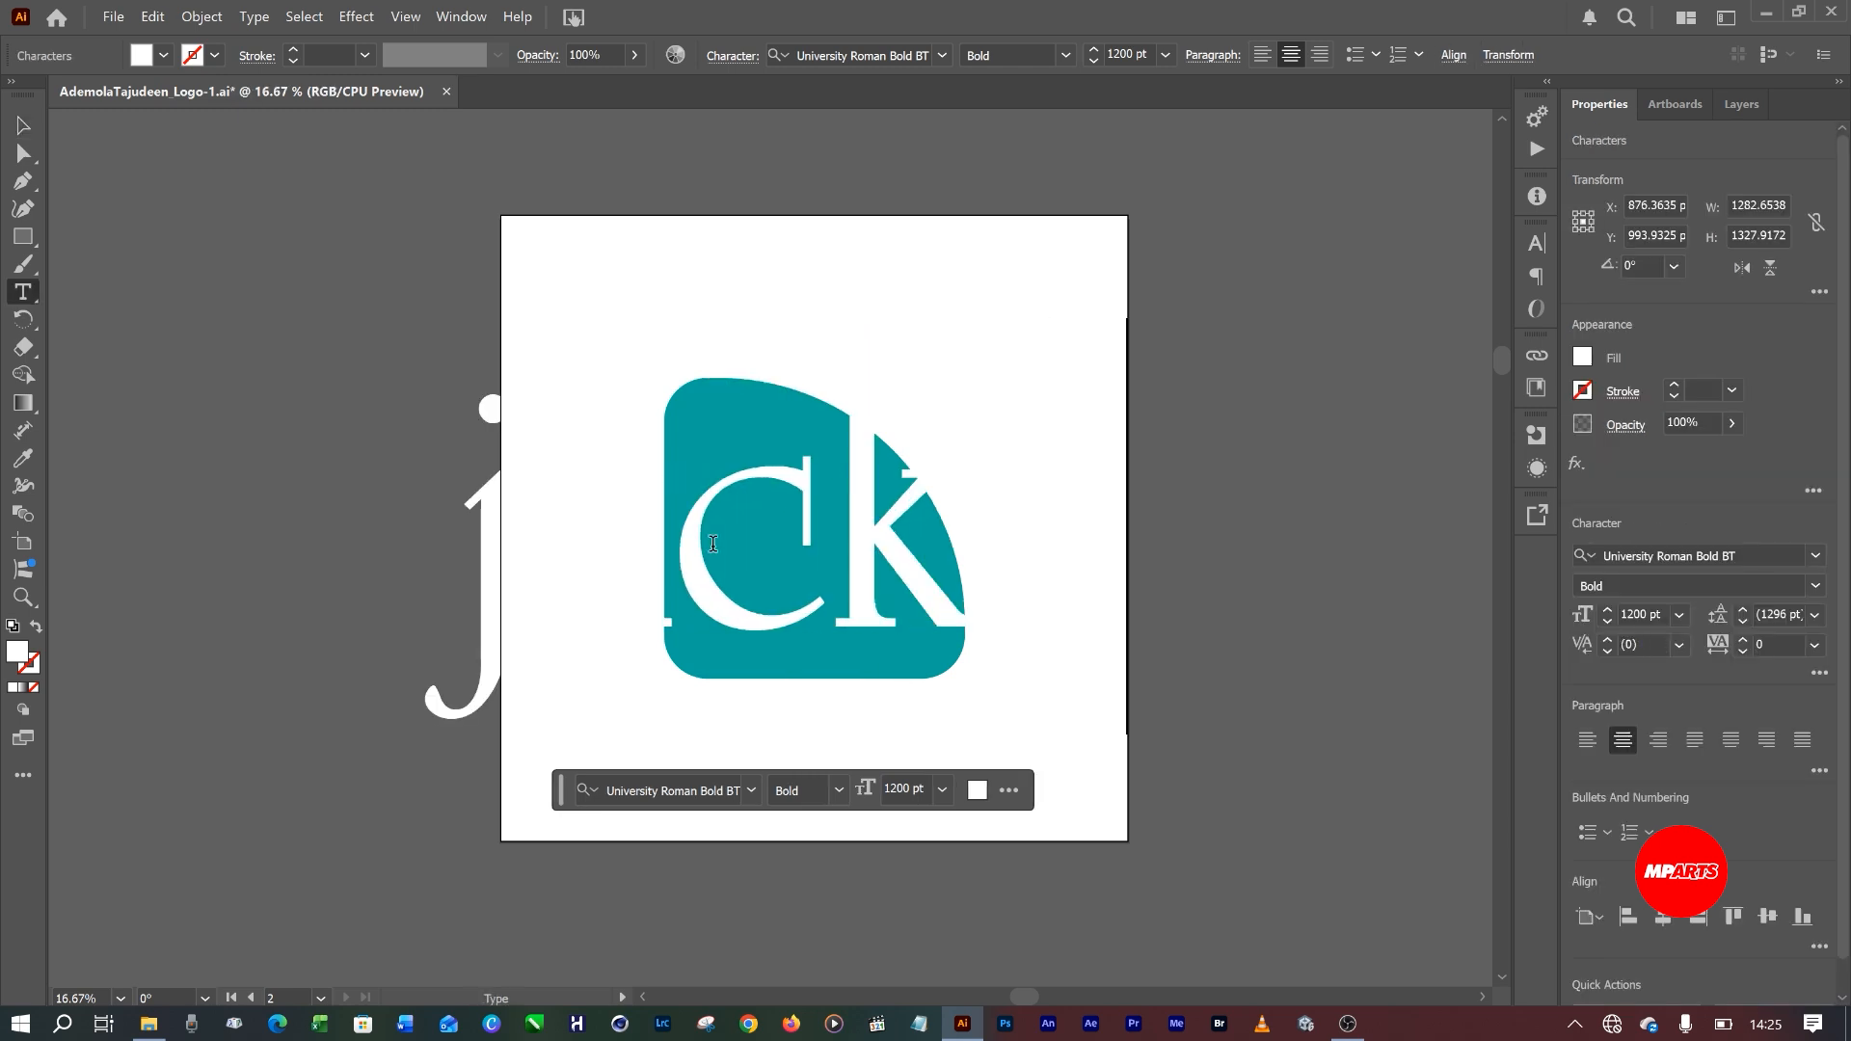
{"action": "key", "text": "Escape"}
{"action": "key", "text": "ctrl+z"}
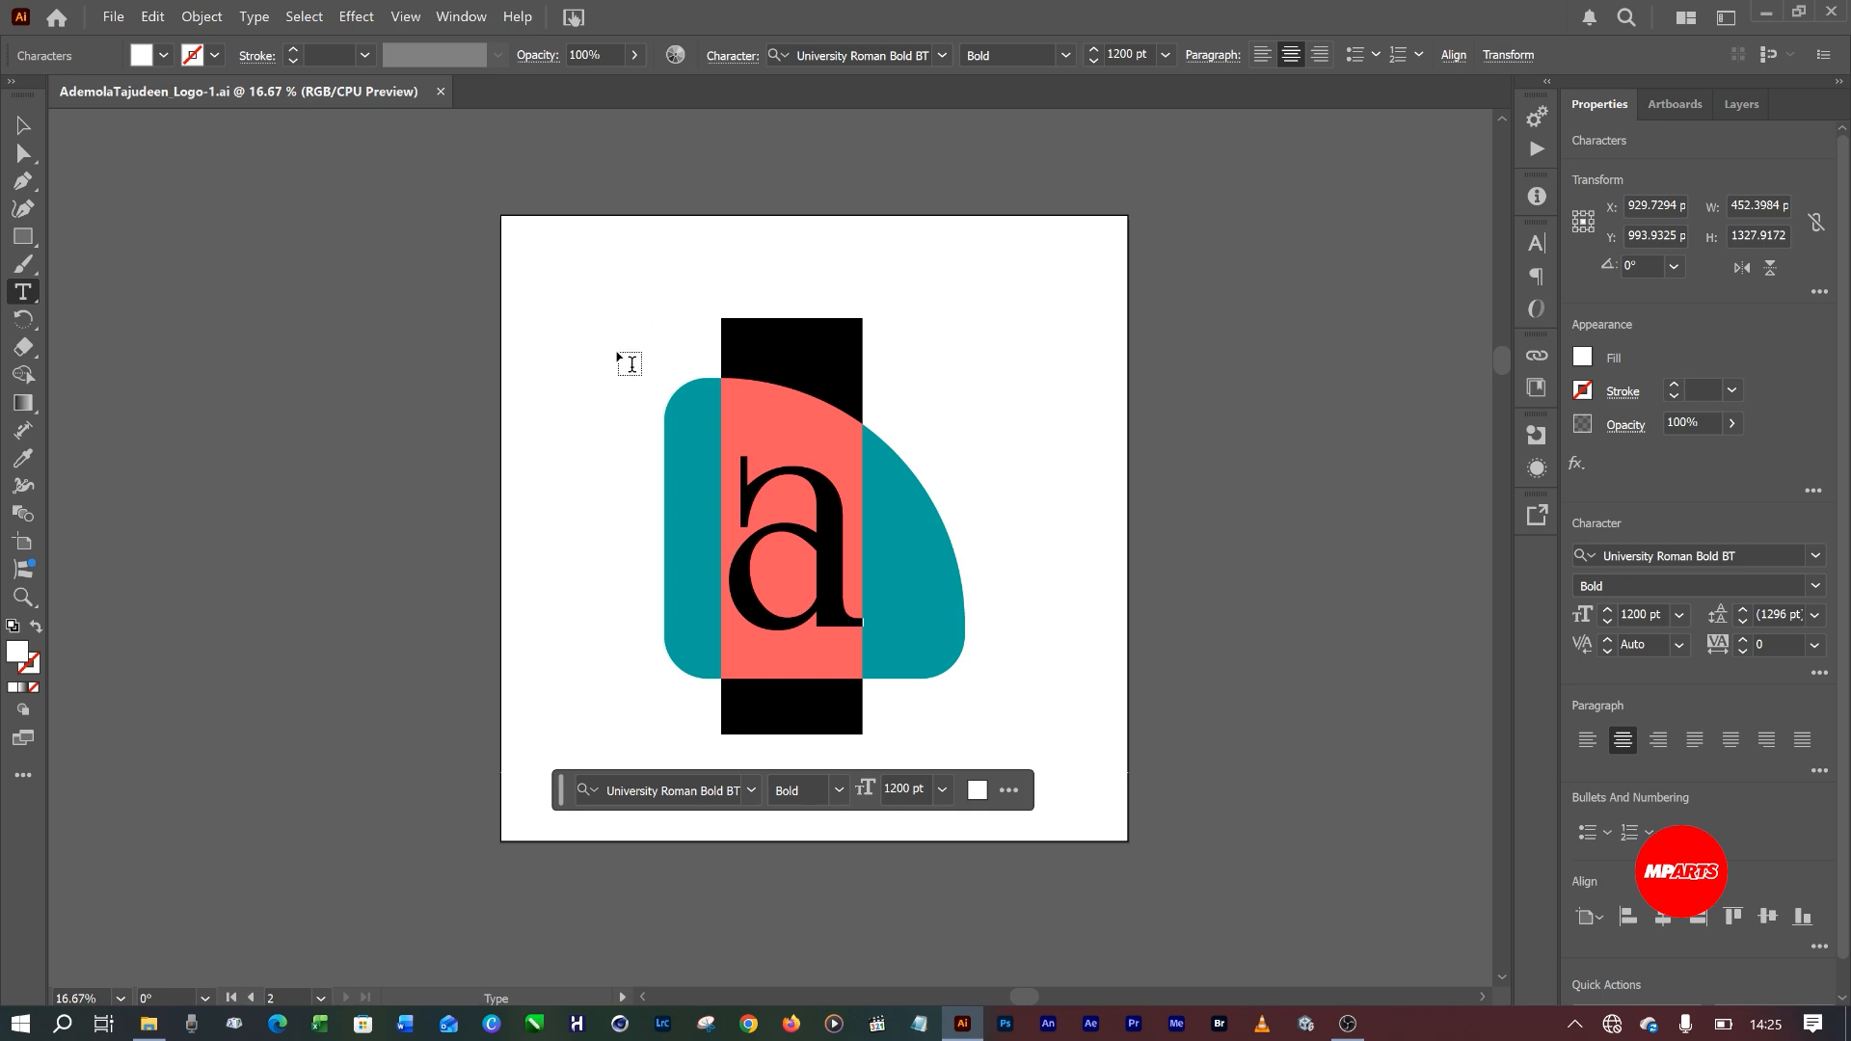
{"action": "key", "text": "Left"}
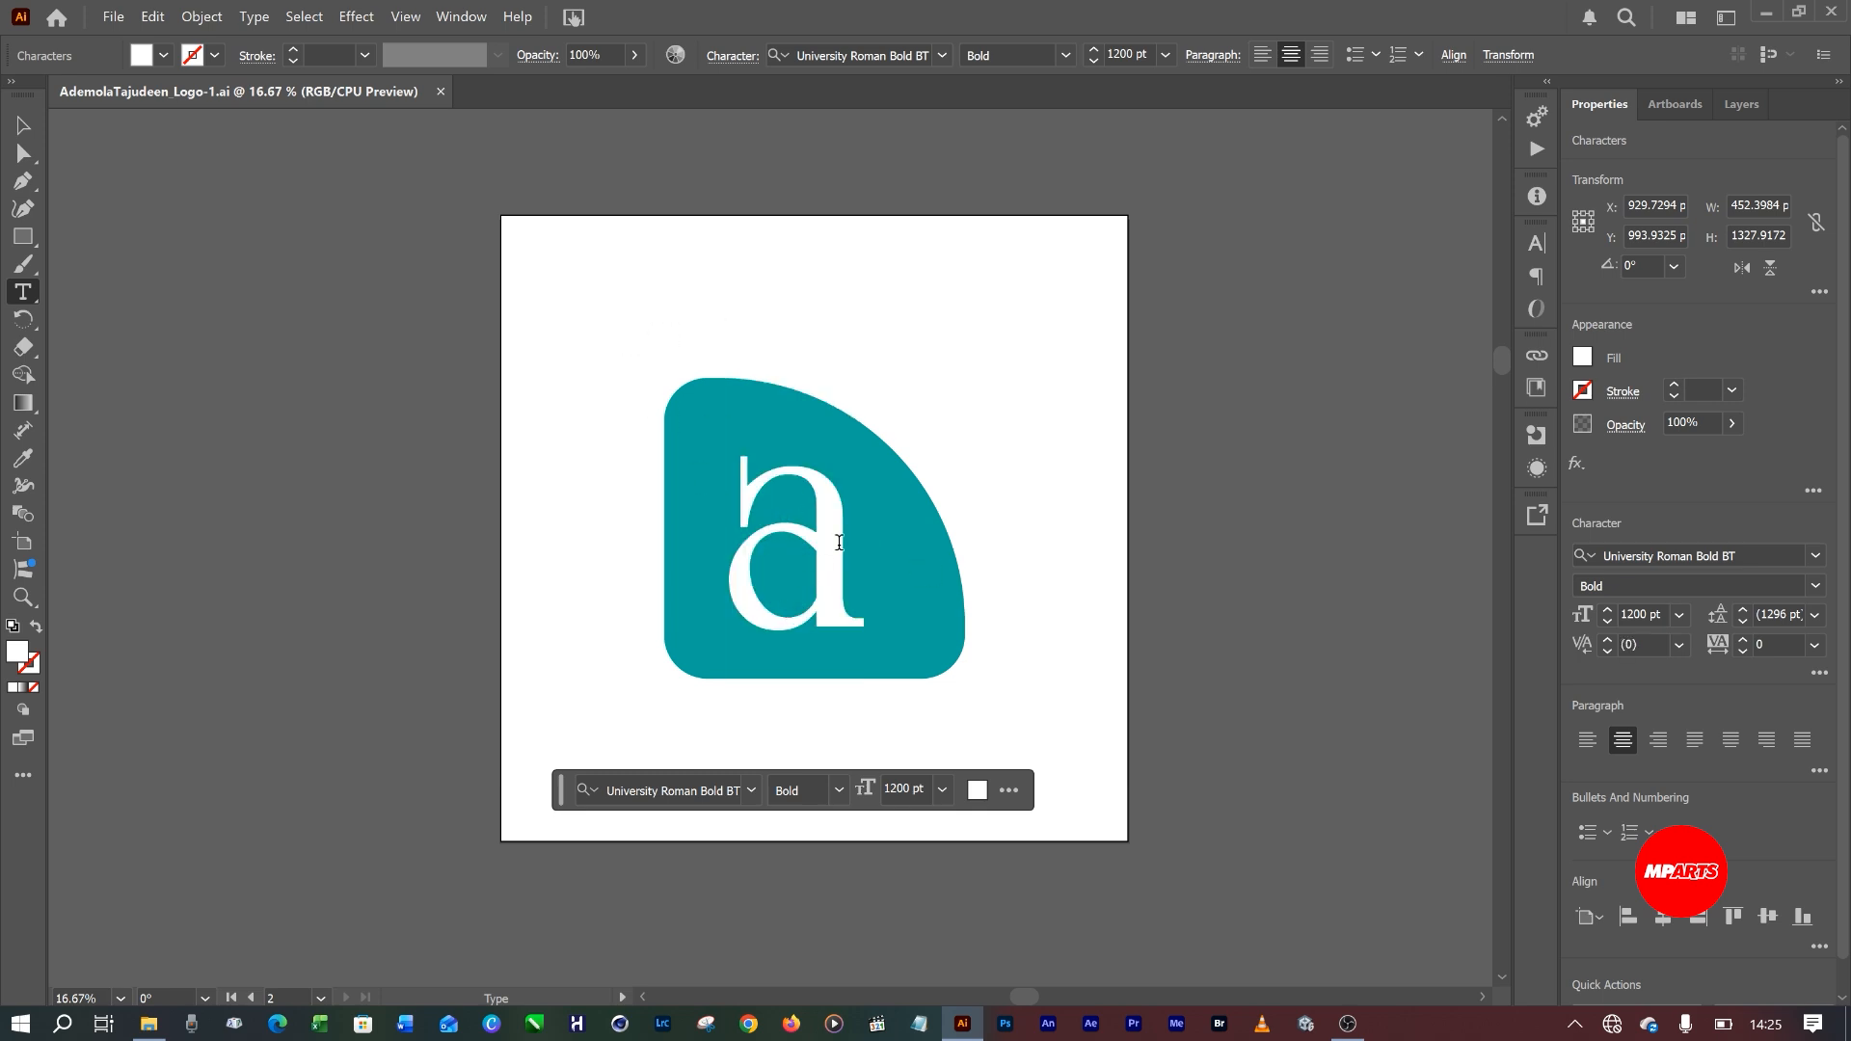
{"action": "left_click", "coordinate": [23, 126]}
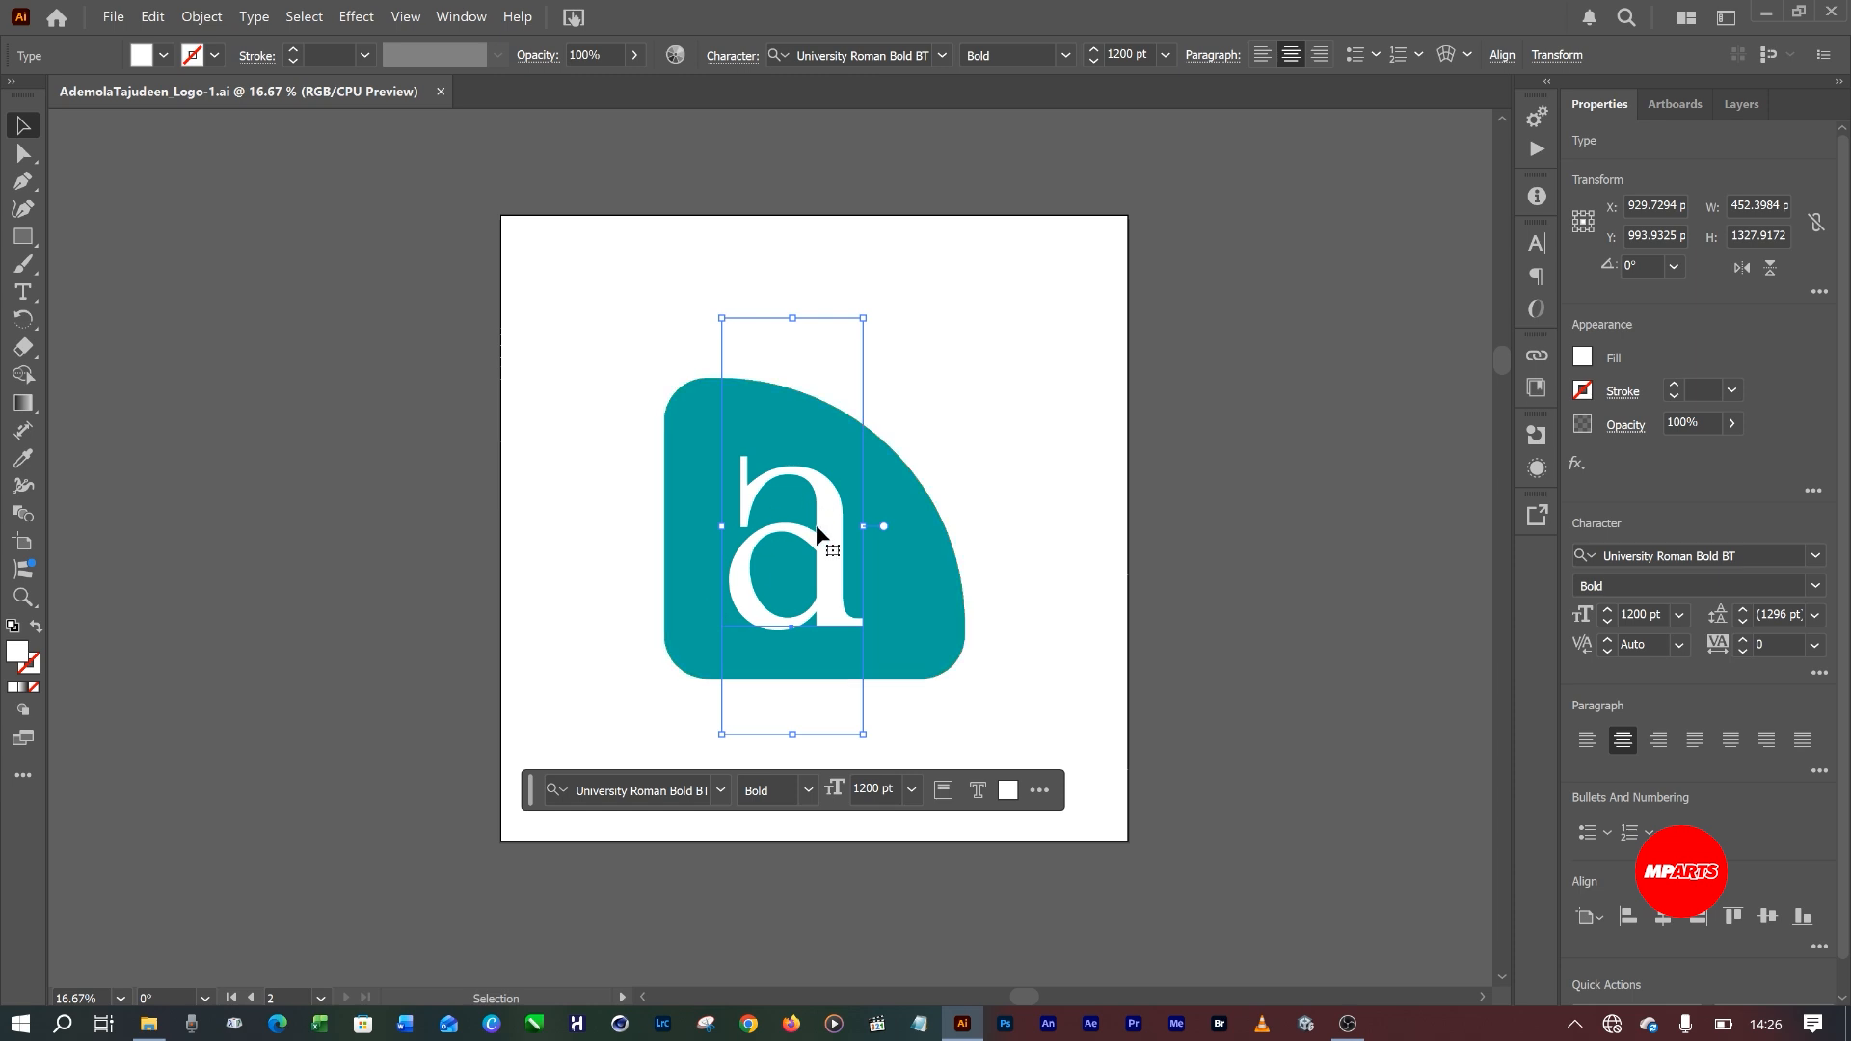
Create outlines from the white 'a' text, turning it into a 429 x 554 px group.
{"action": "right_click", "coordinate": [819, 551]}
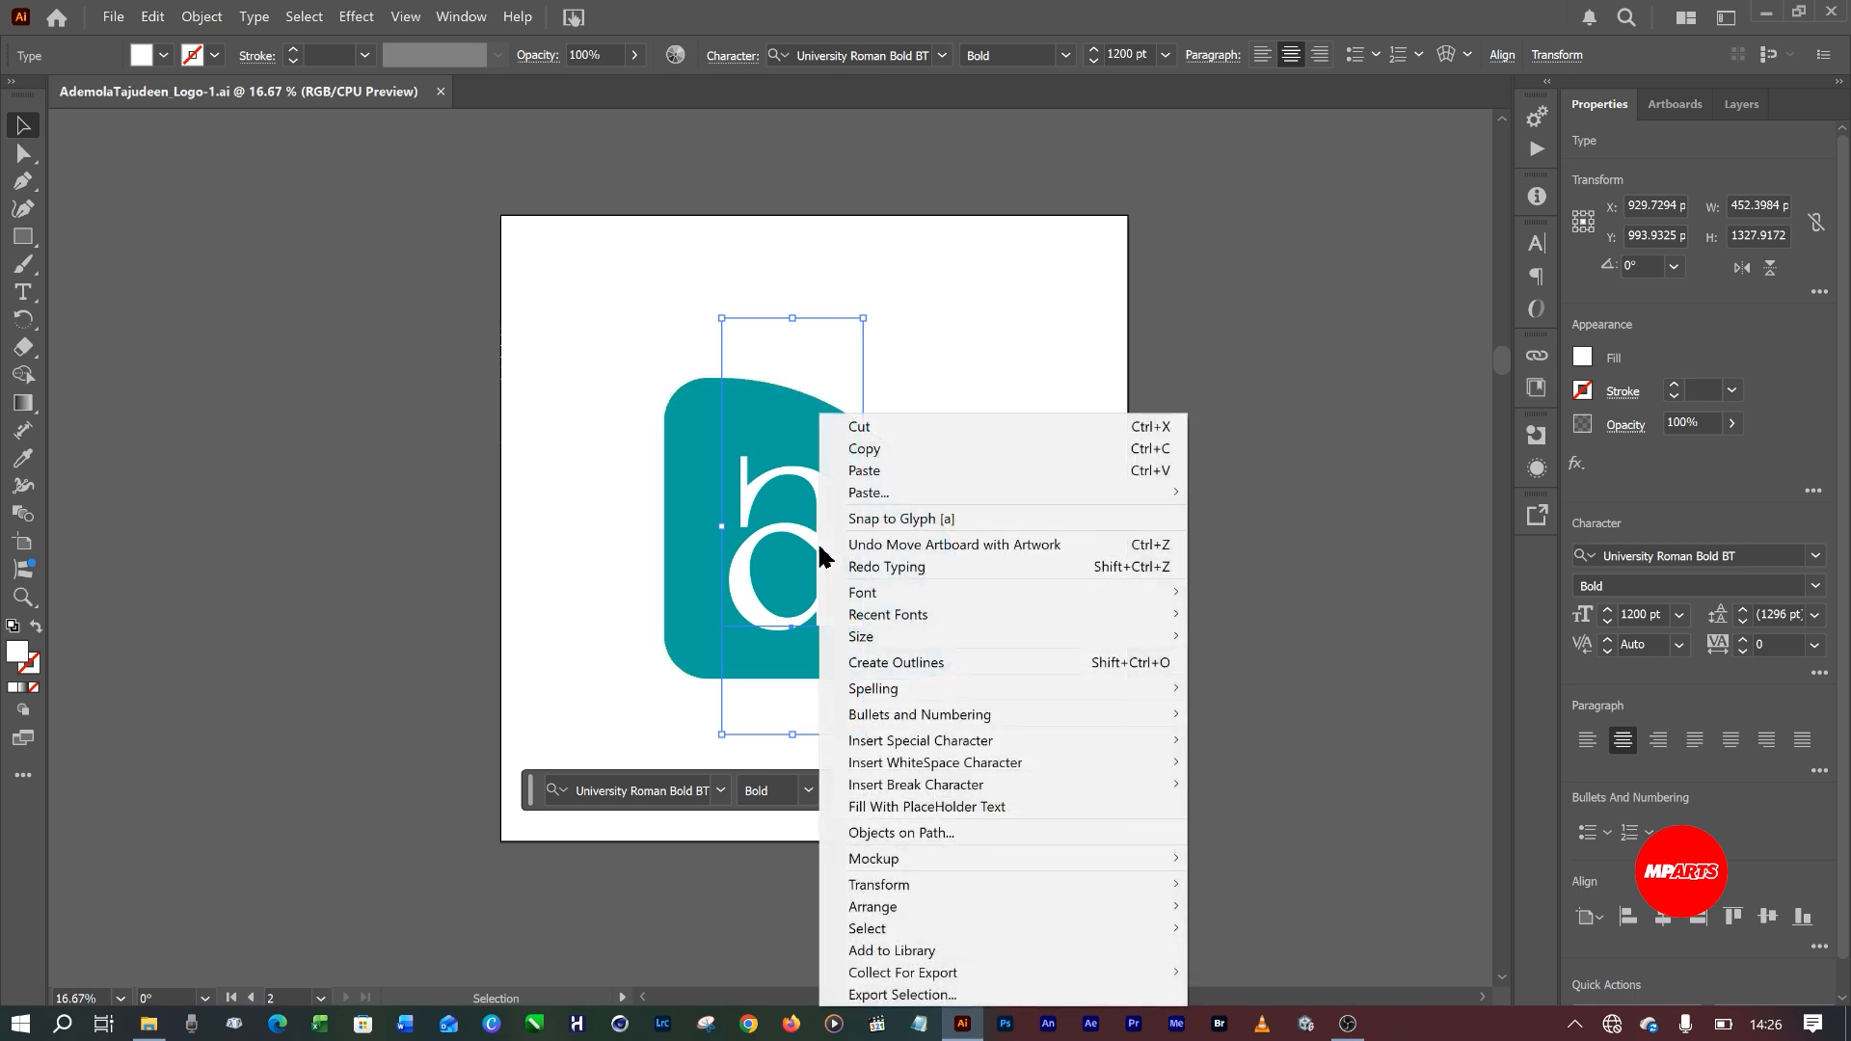
{"action": "left_click", "coordinate": [940, 668]}
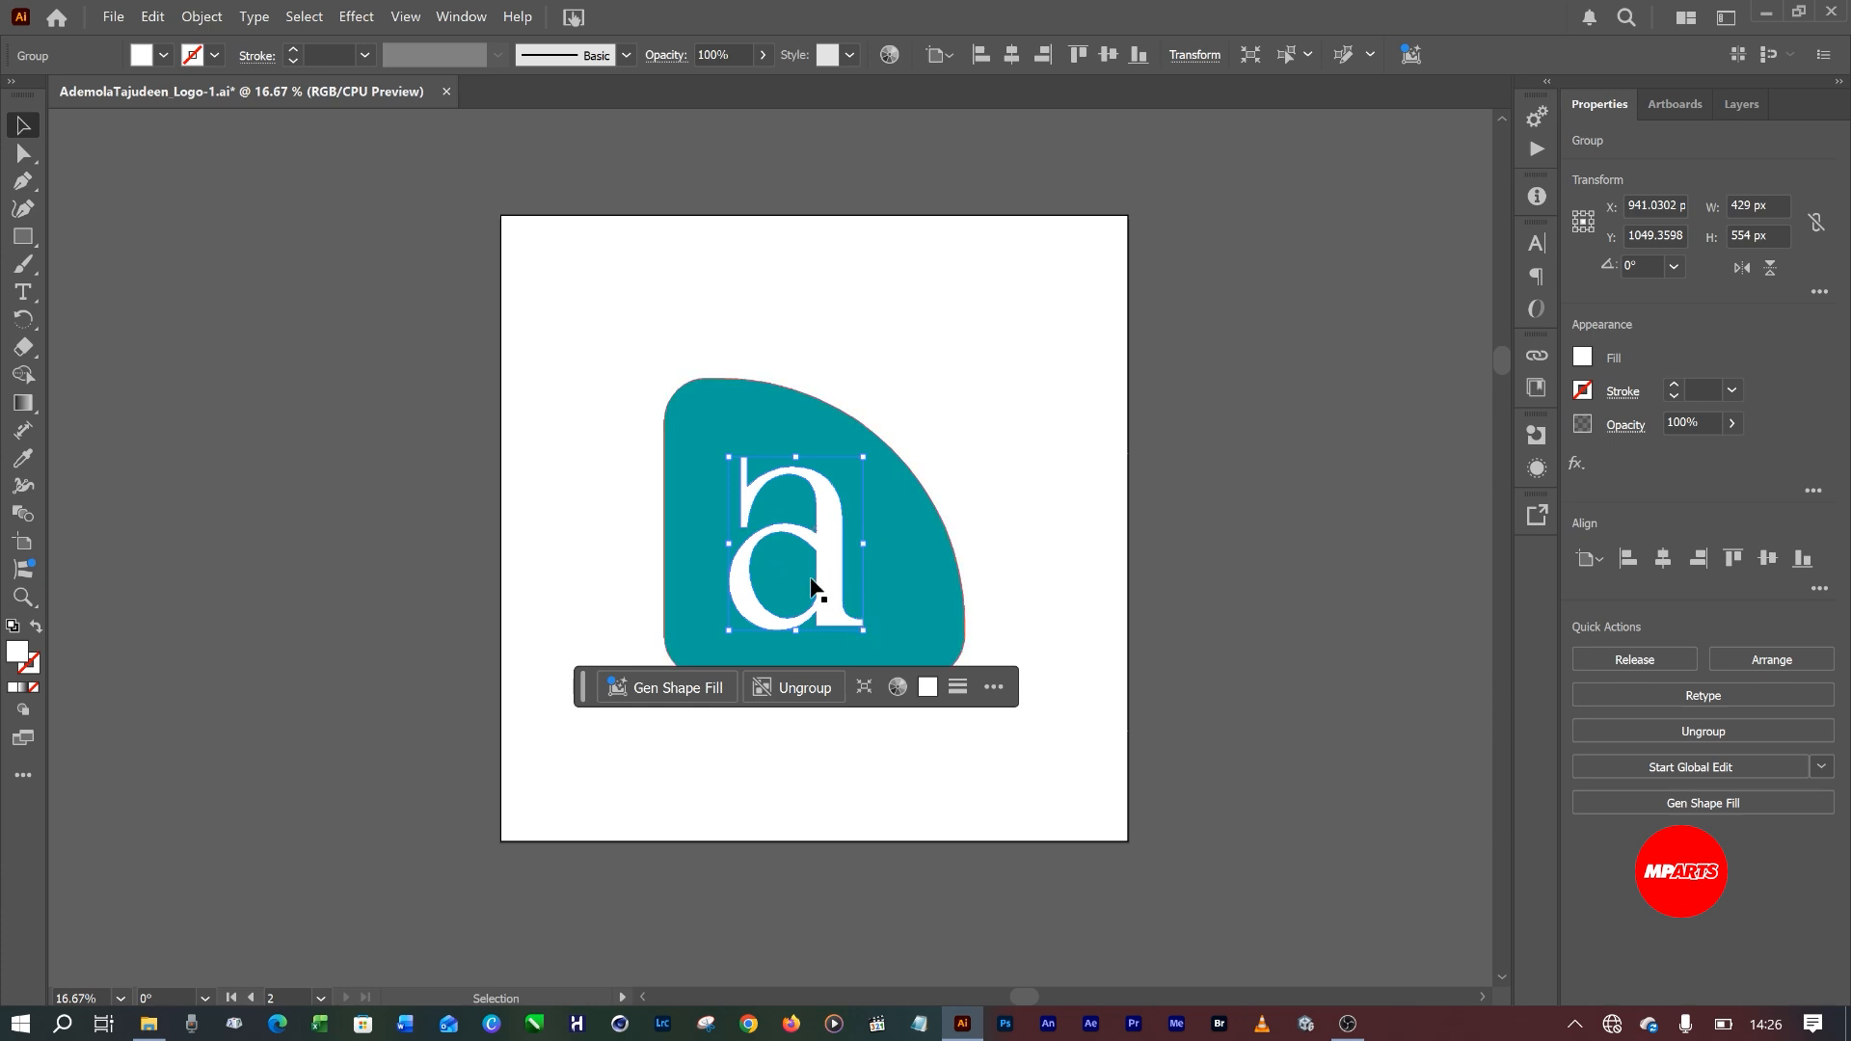
{"action": "scroll", "coordinate": [803, 585], "scroll_direction": "up", "scroll_amount": 3}
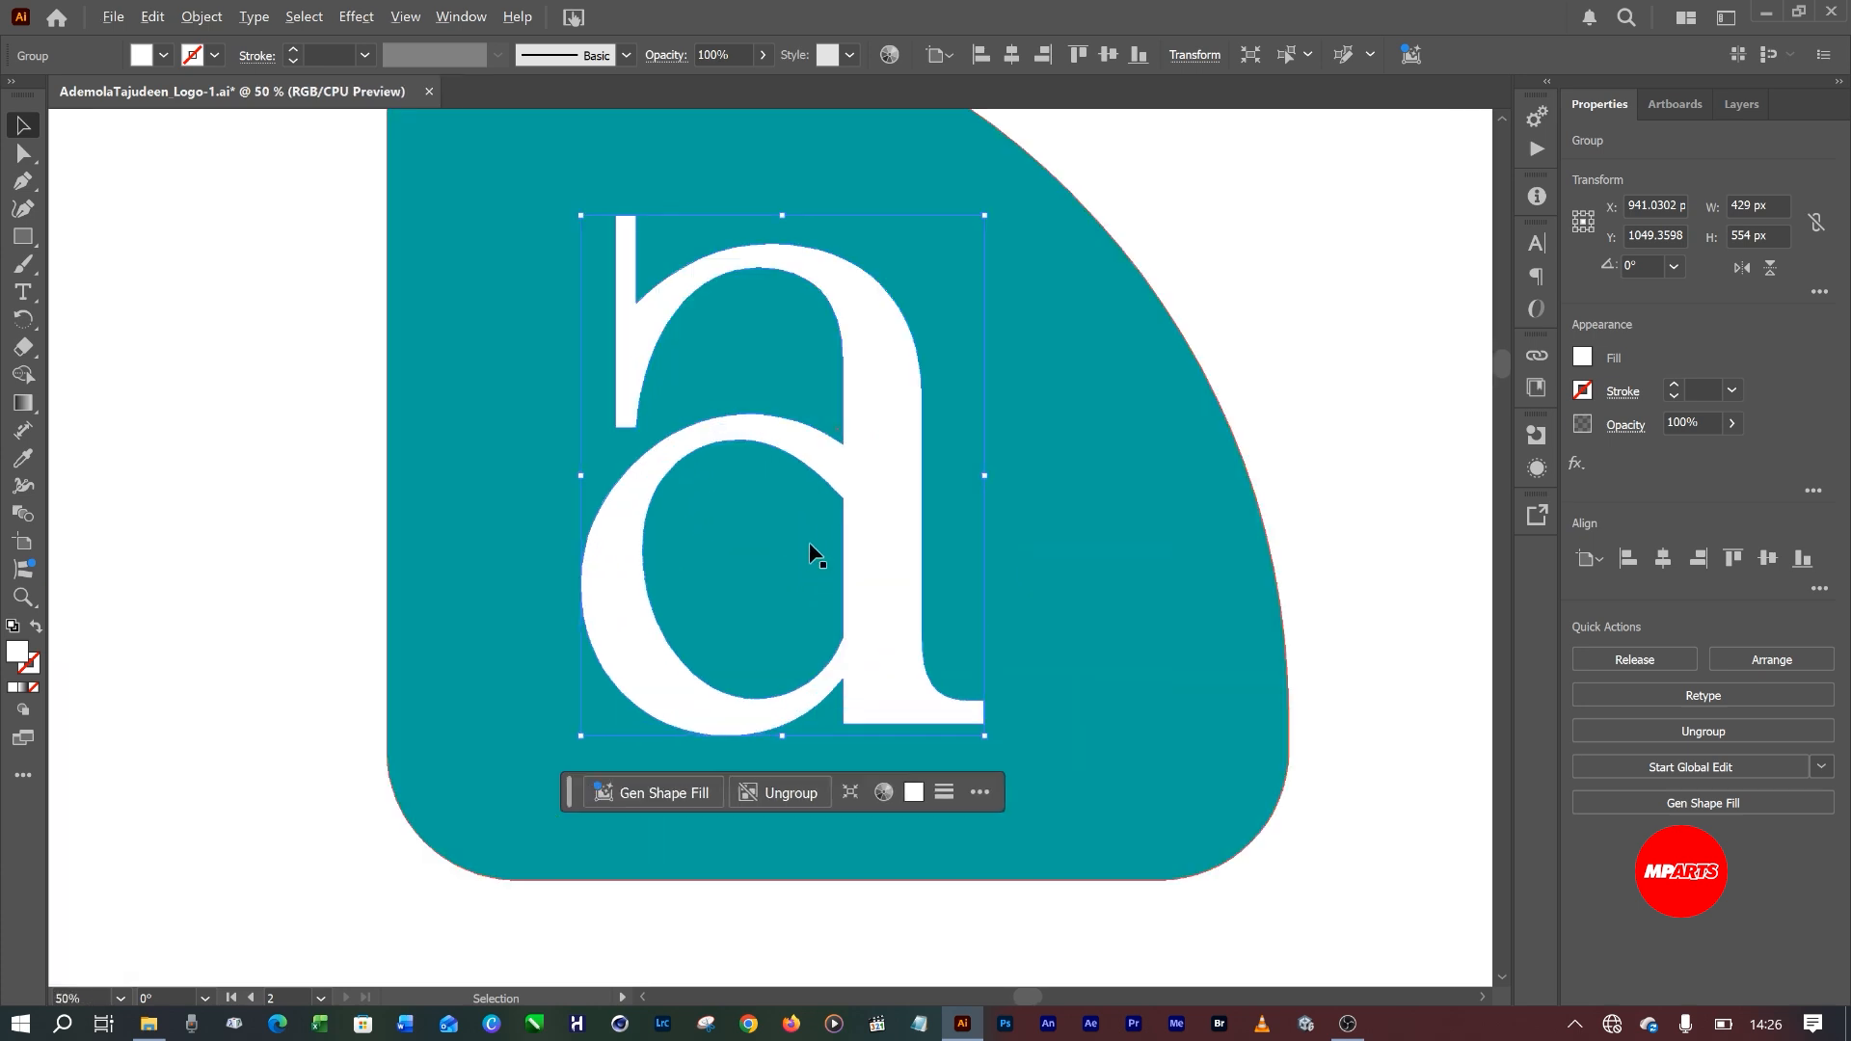
{"action": "scroll", "coordinate": [751, 407], "scroll_direction": "up", "scroll_amount": 1}
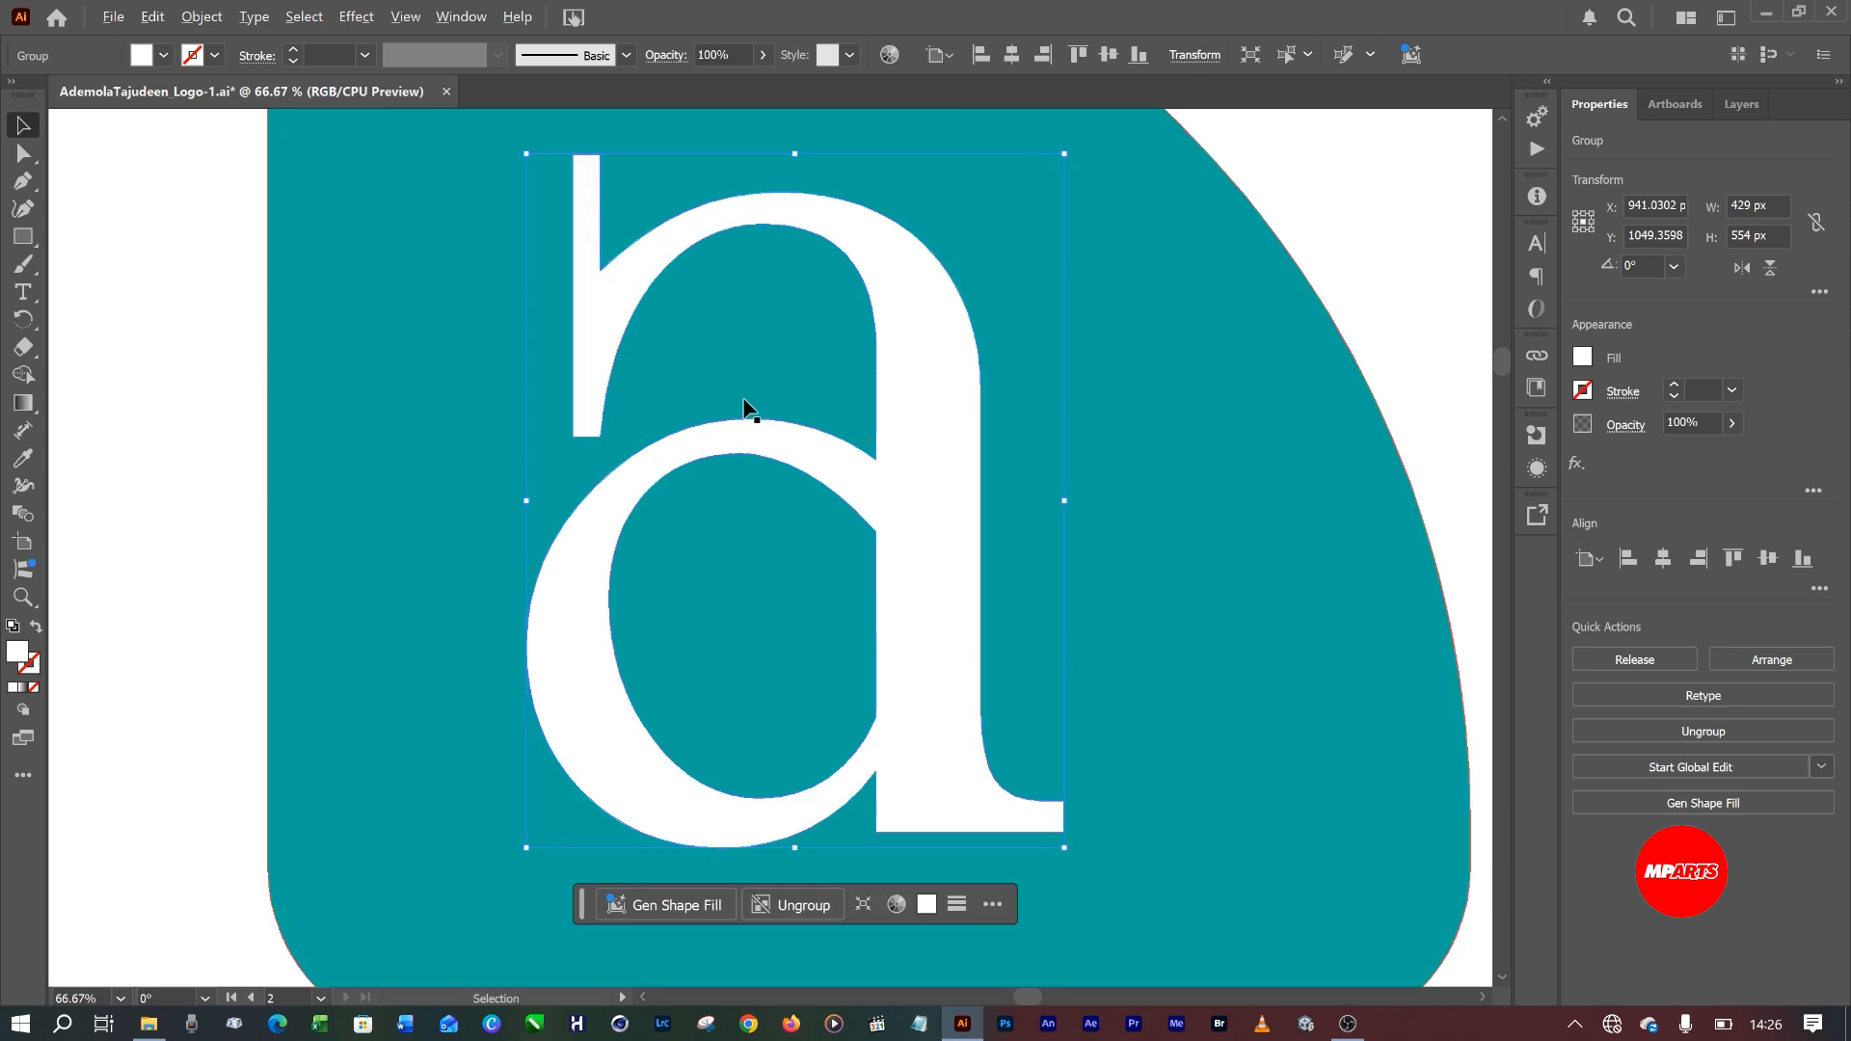
{"action": "scroll", "coordinate": [752, 407], "scroll_direction": "down", "scroll_amount": 1}
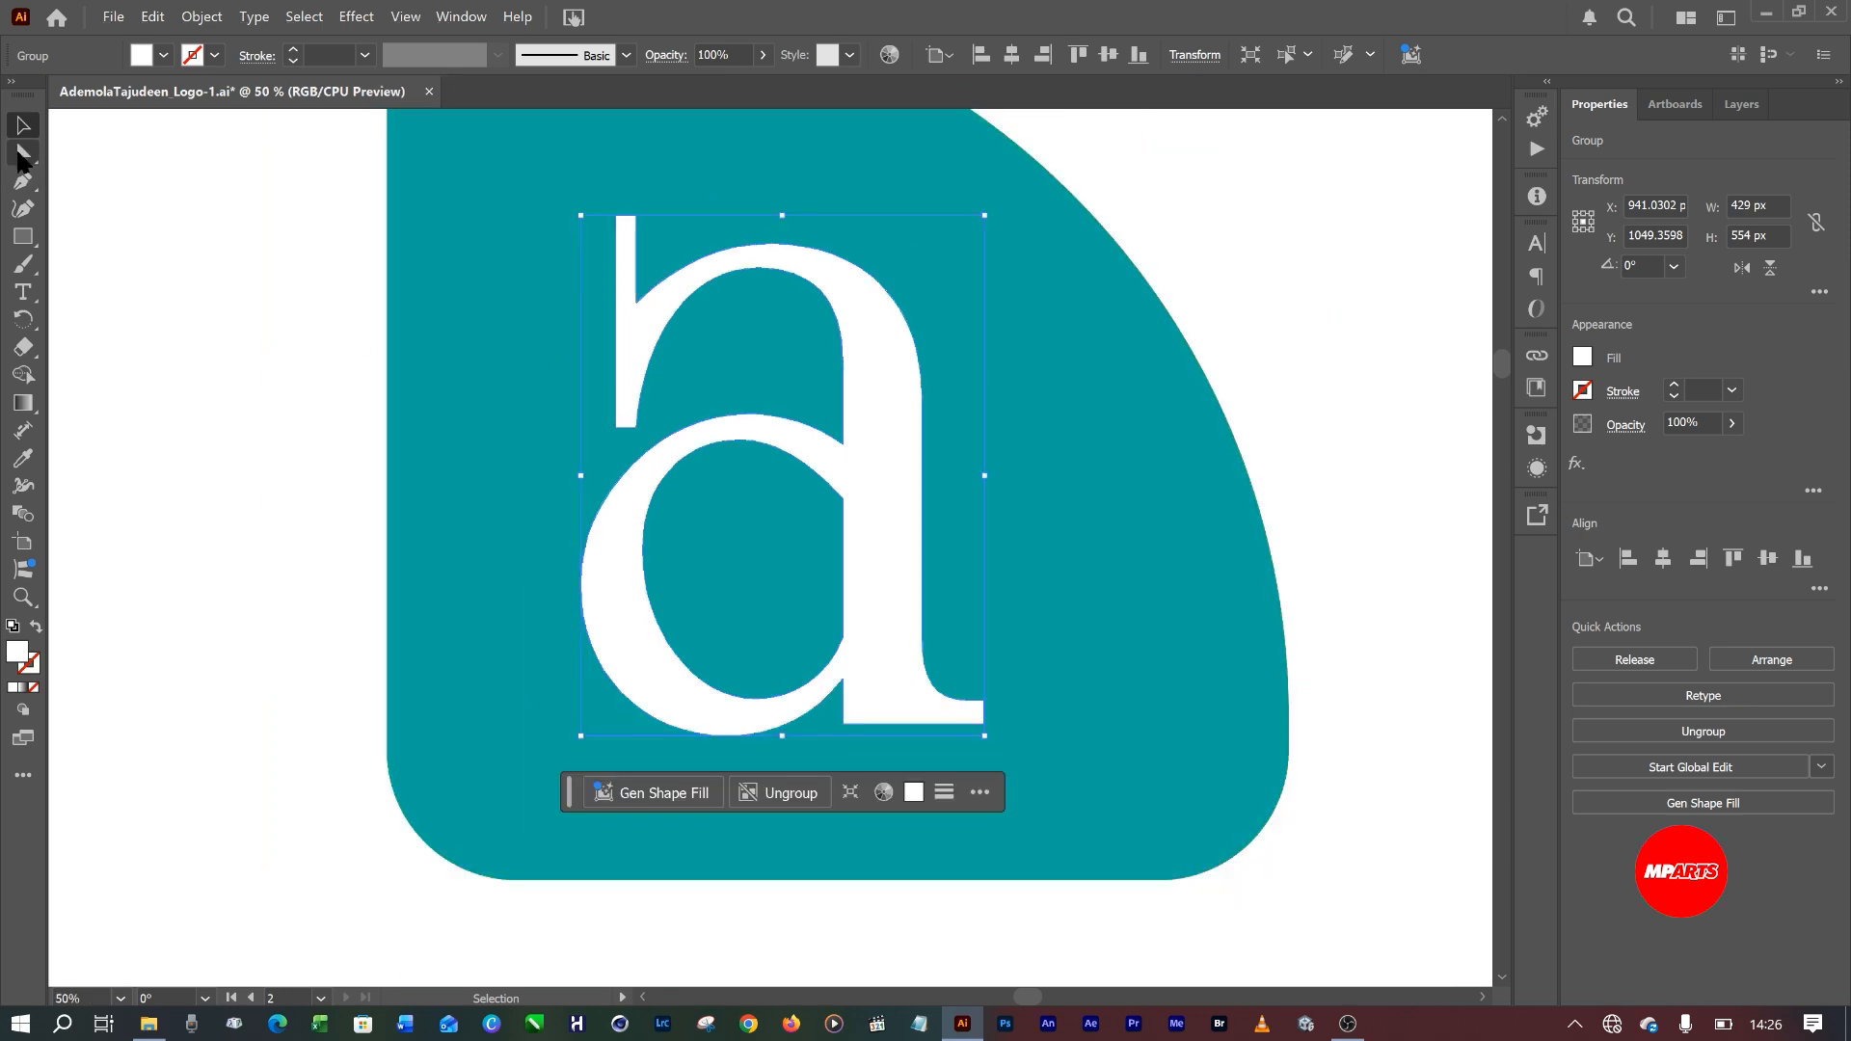
With Direct Selection, try pulling a point on the a's bowl upward, then undo it.
{"action": "left_click", "coordinate": [21, 154]}
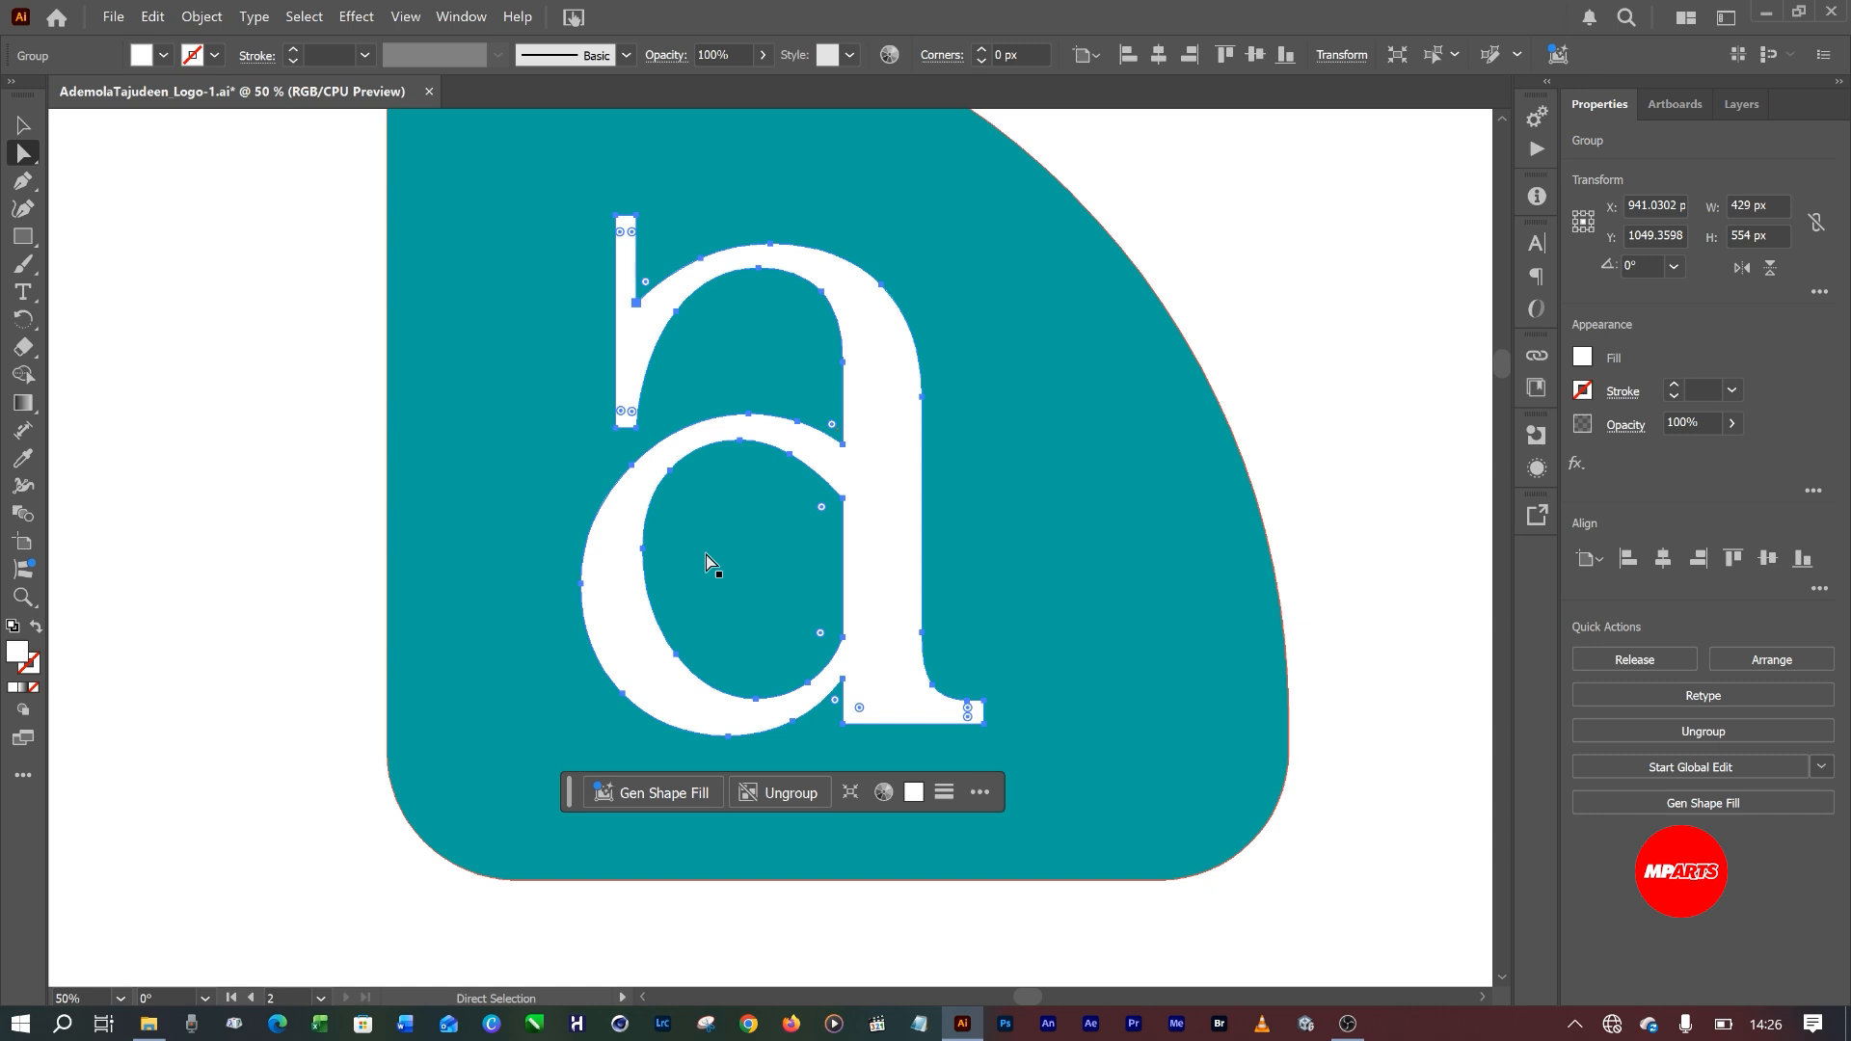
{"action": "left_click", "coordinate": [756, 459]}
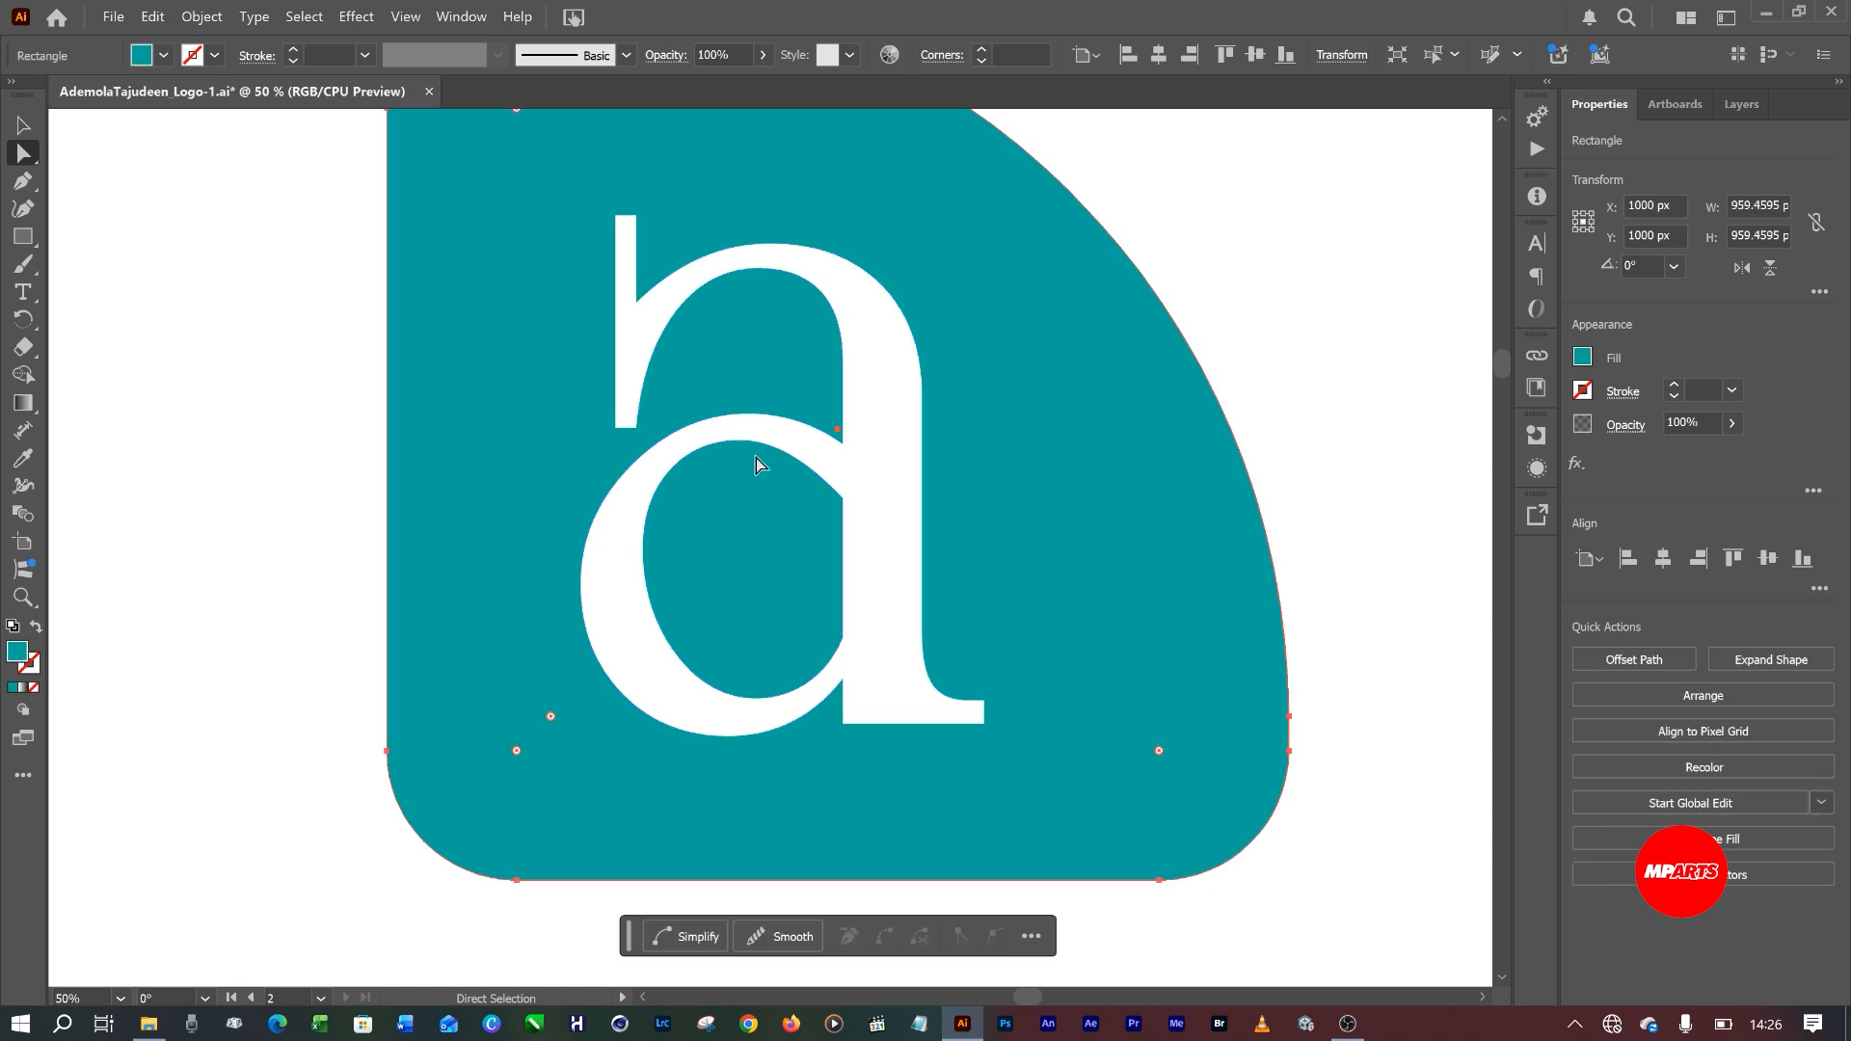
{"action": "left_click", "coordinate": [817, 435]}
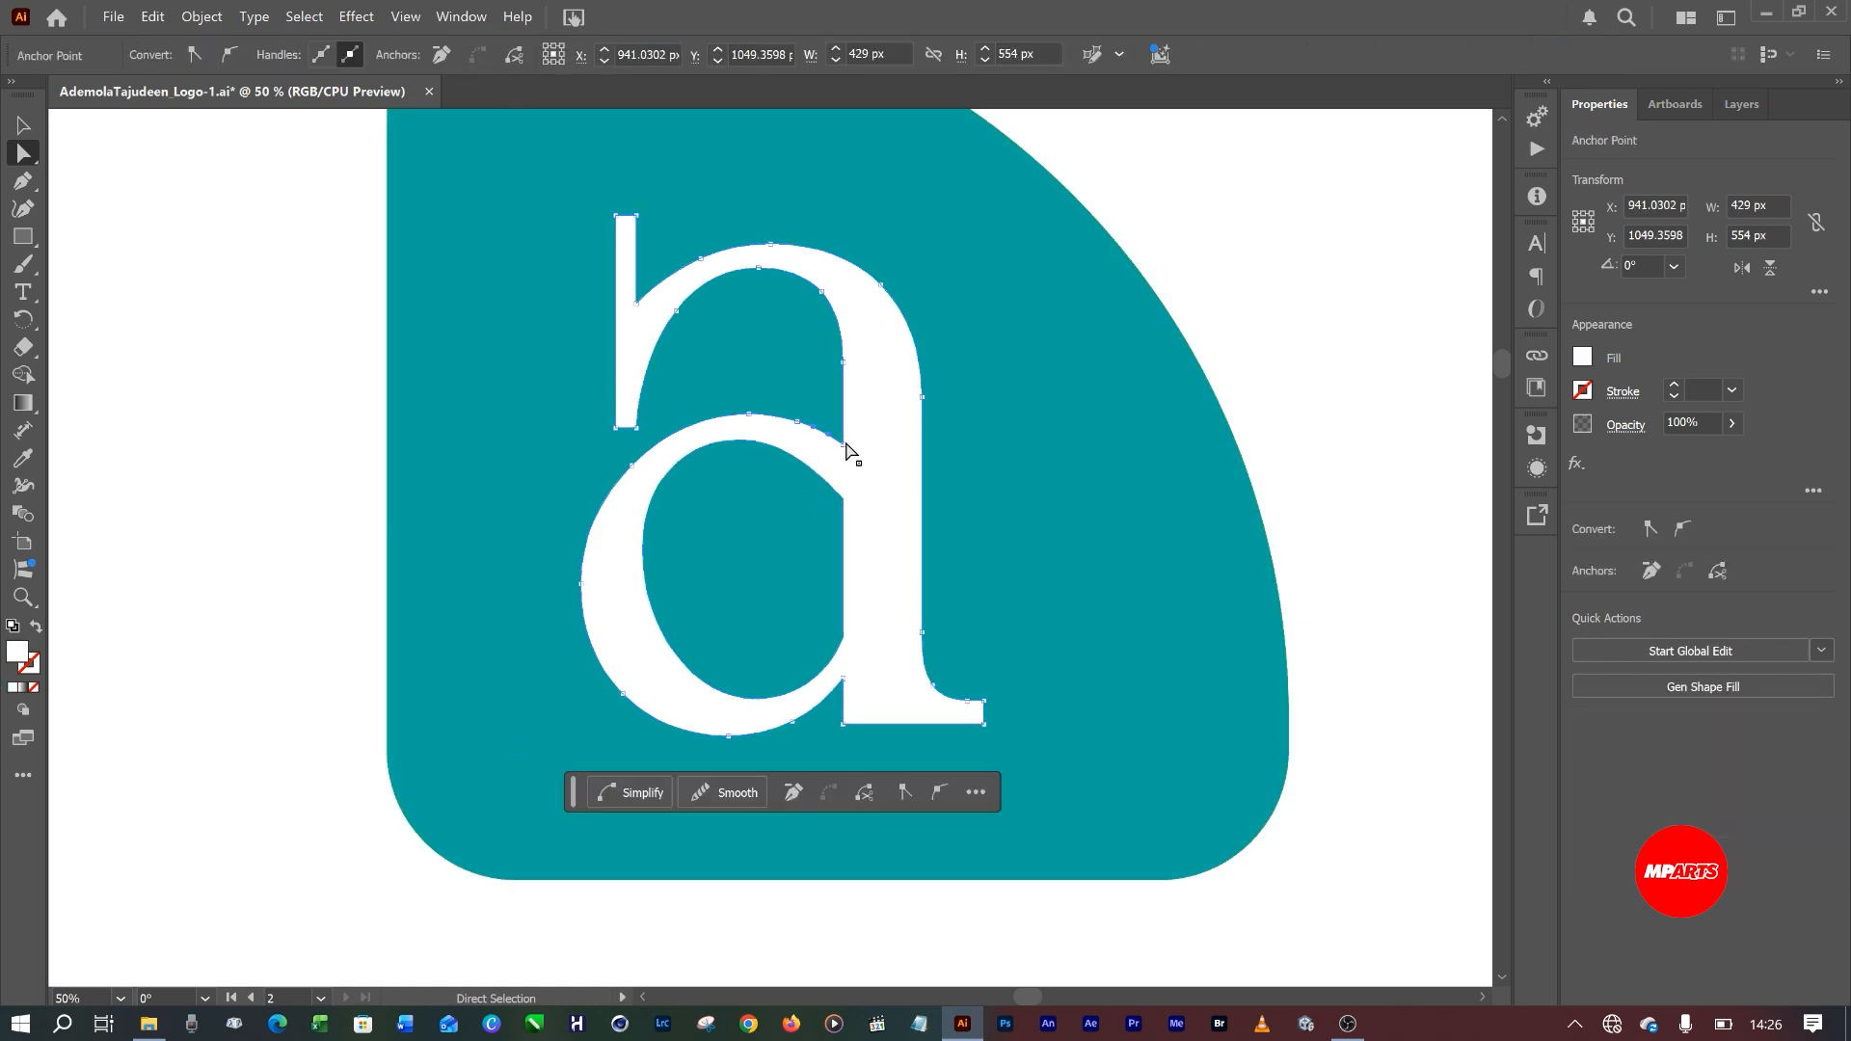
{"action": "left_click_drag", "start_coordinate": [844, 446], "coordinate": [829, 401]}
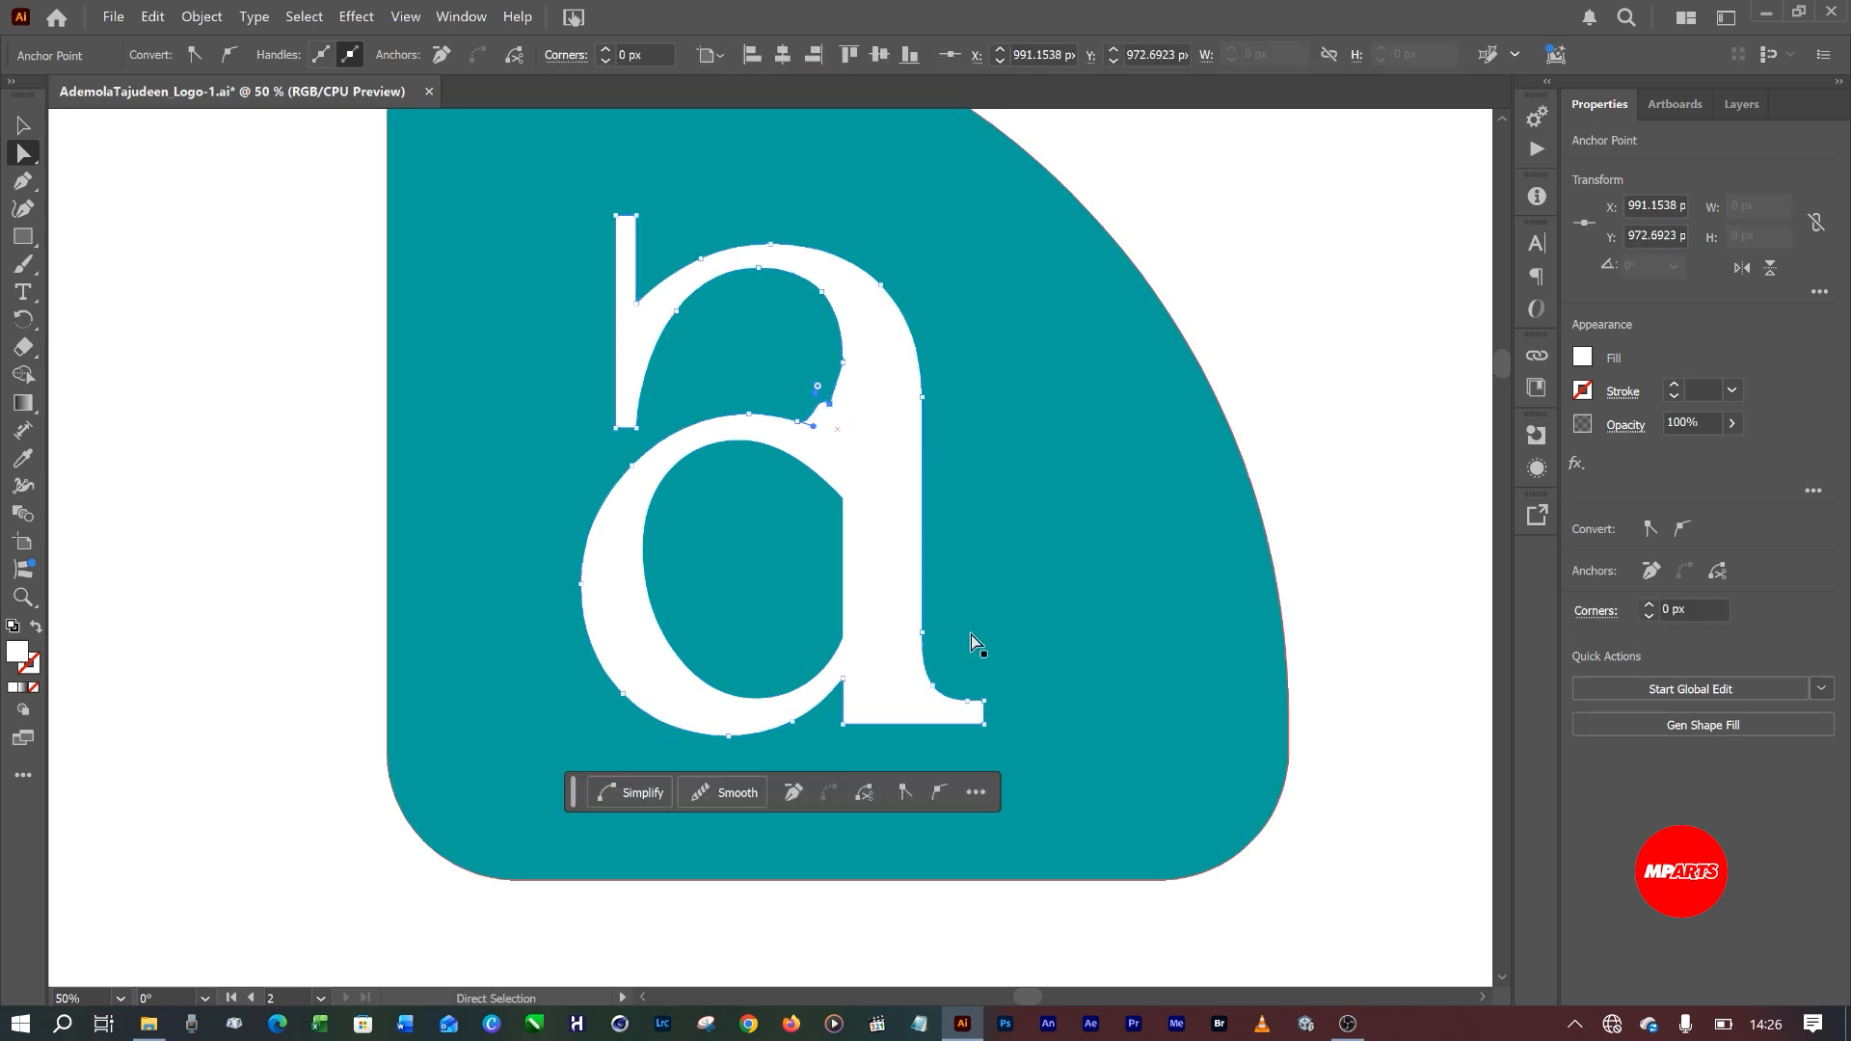
{"action": "key", "text": "ctrl+z"}
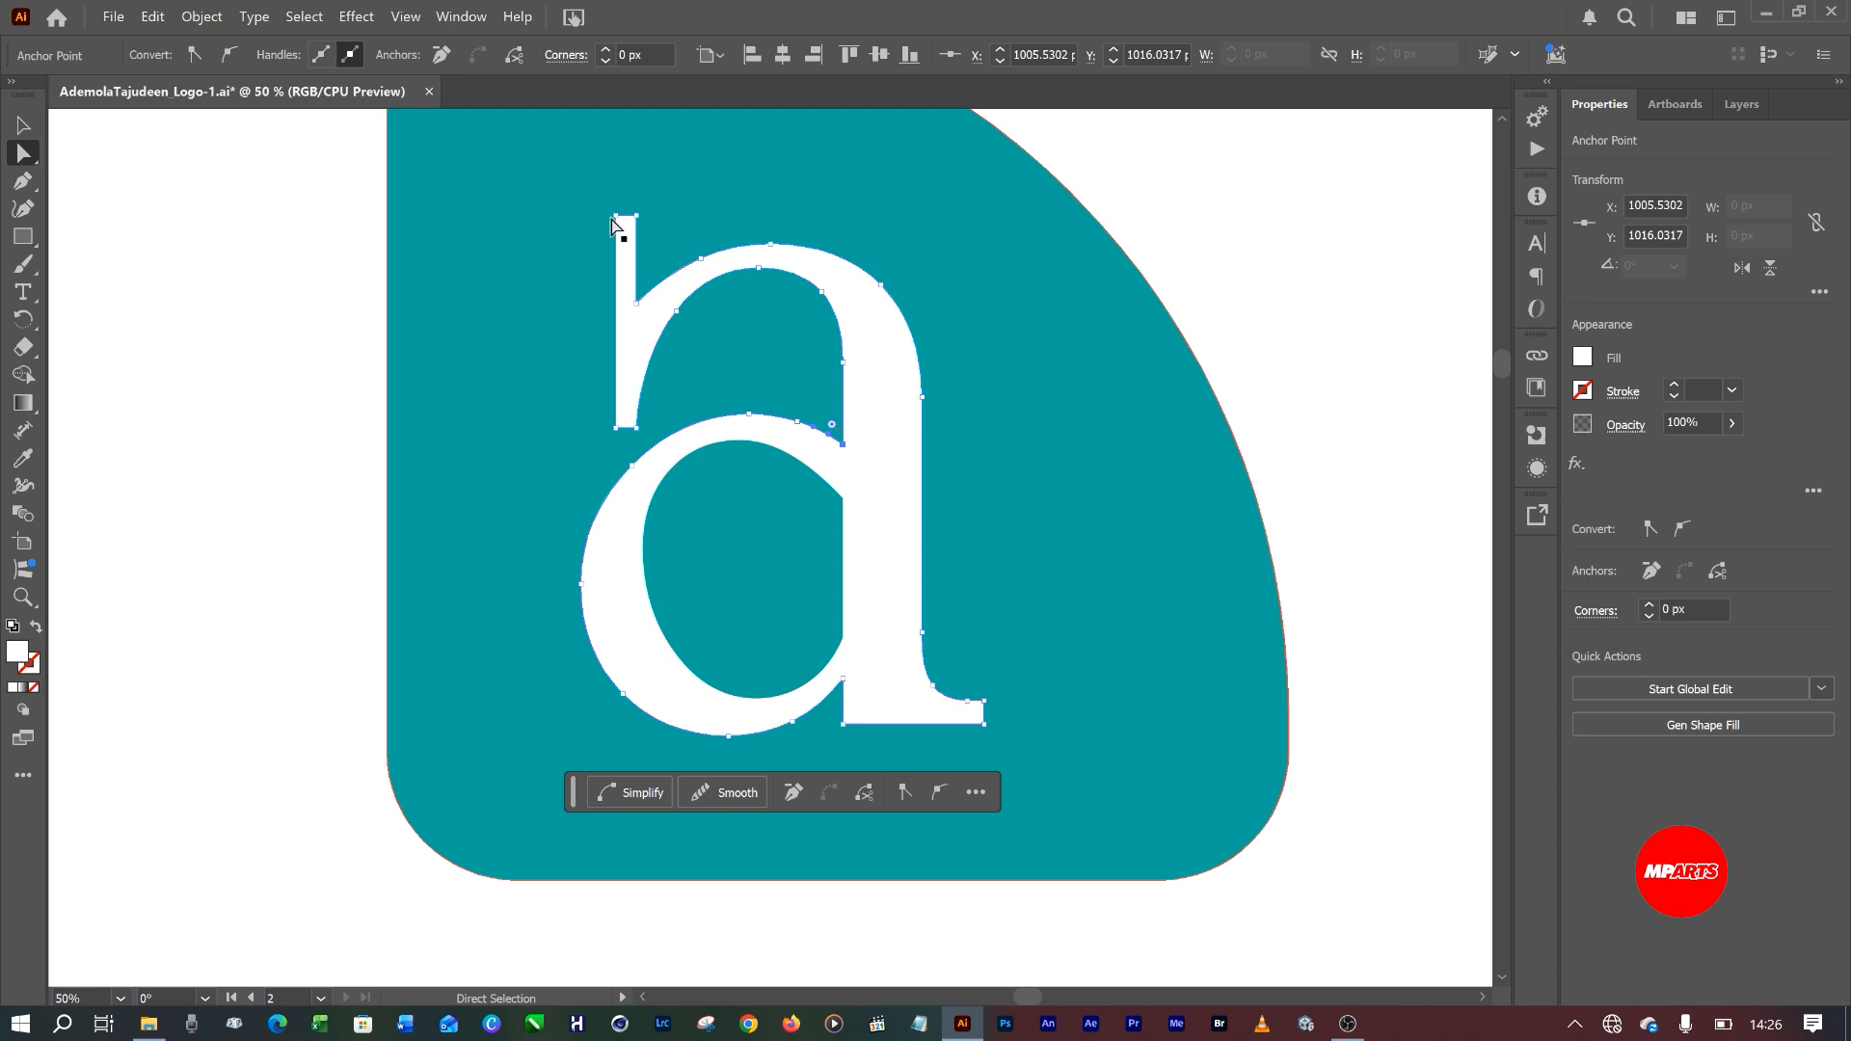
{"action": "left_click_drag", "start_coordinate": [675, 351], "coordinate": [648, 351]}
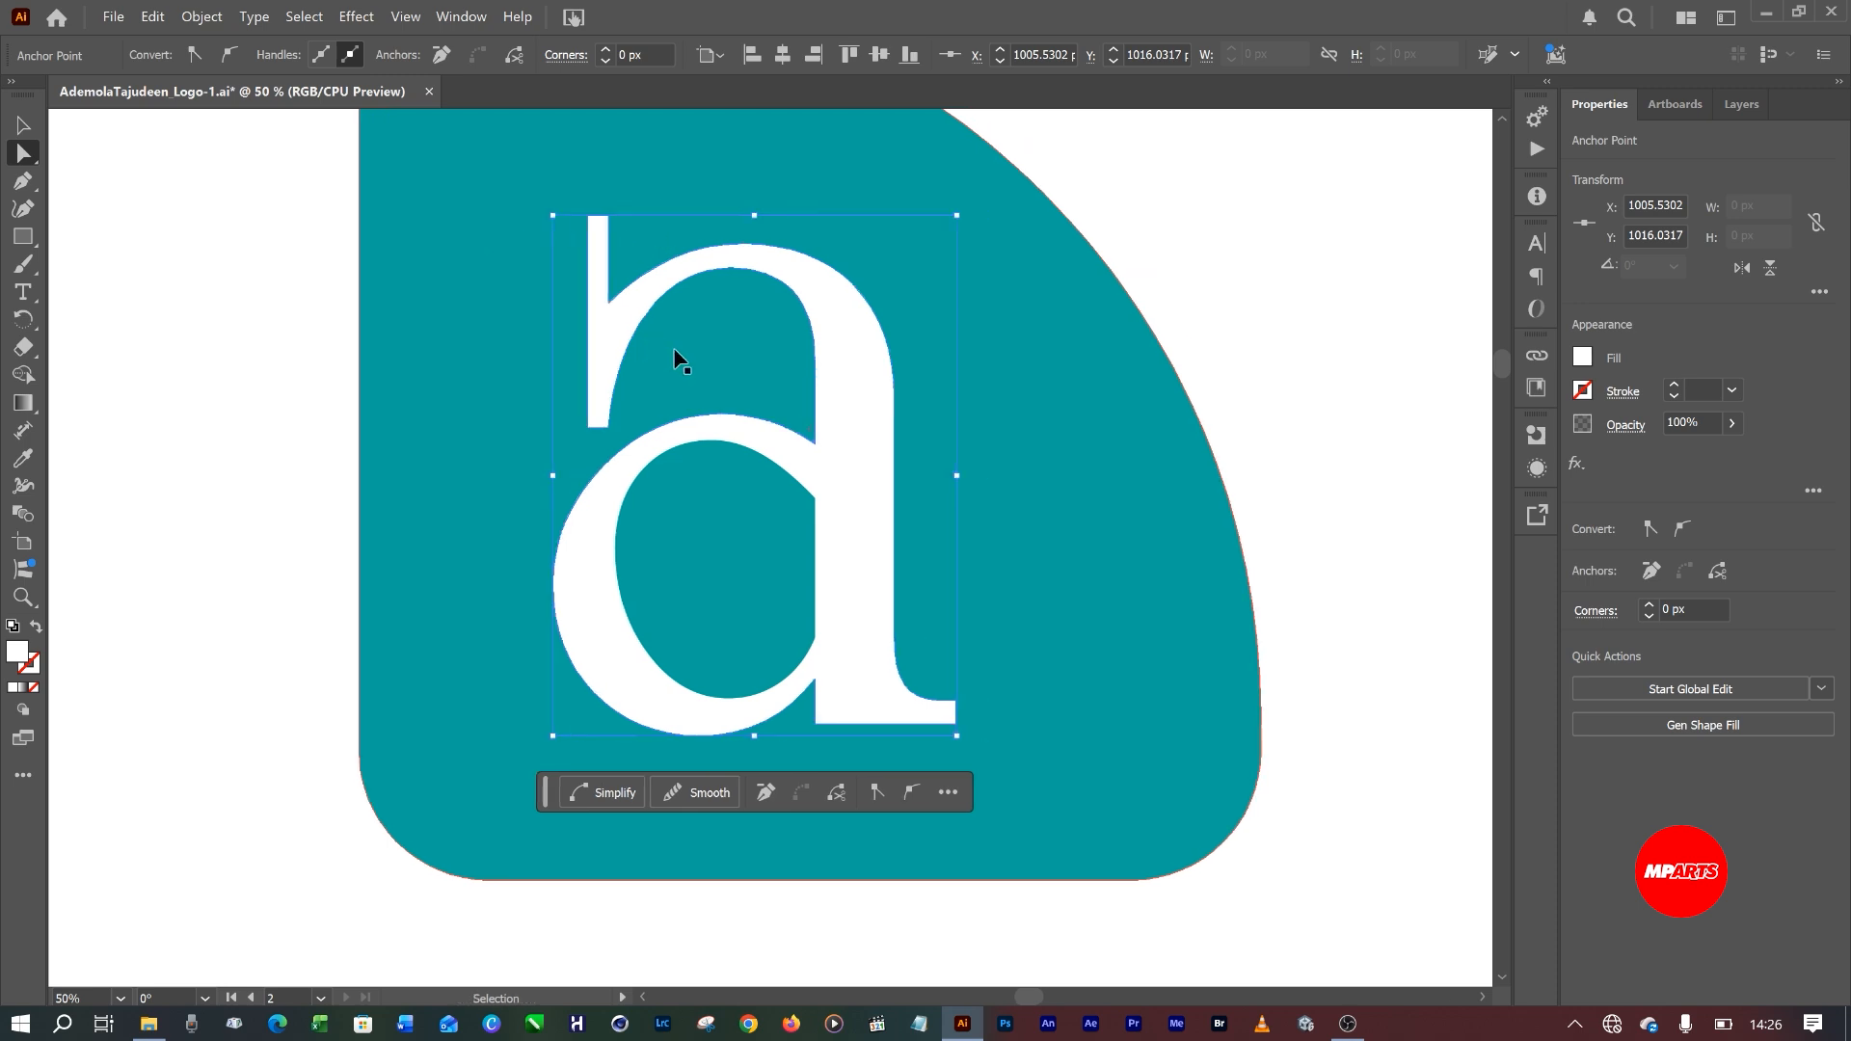
{"action": "left_click_drag", "start_coordinate": [521, 186], "coordinate": [599, 219]}
Raise the ascender's top anchor with Shift+Up so the letter grows to 429 x 684 px.
{"action": "left_click", "coordinate": [611, 216]}
{"action": "left_click", "coordinate": [607, 225]}
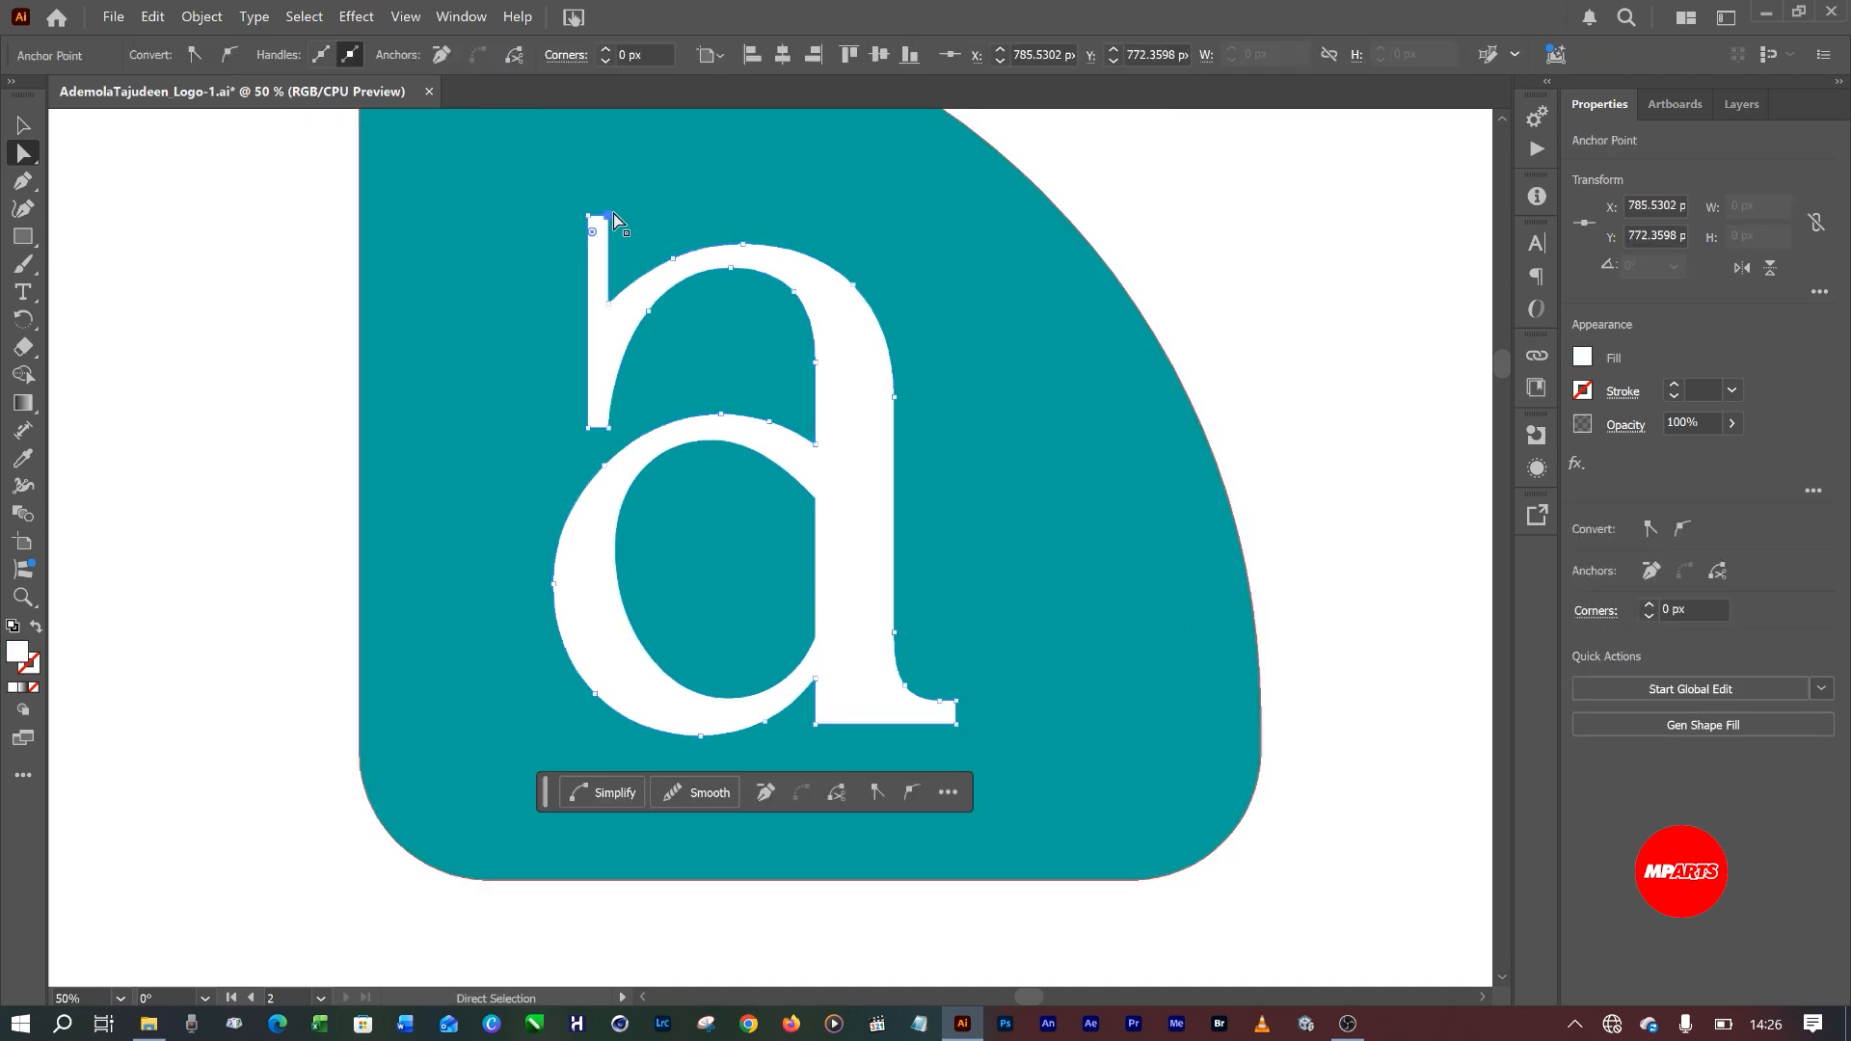
{"action": "left_click", "coordinate": [597, 227]}
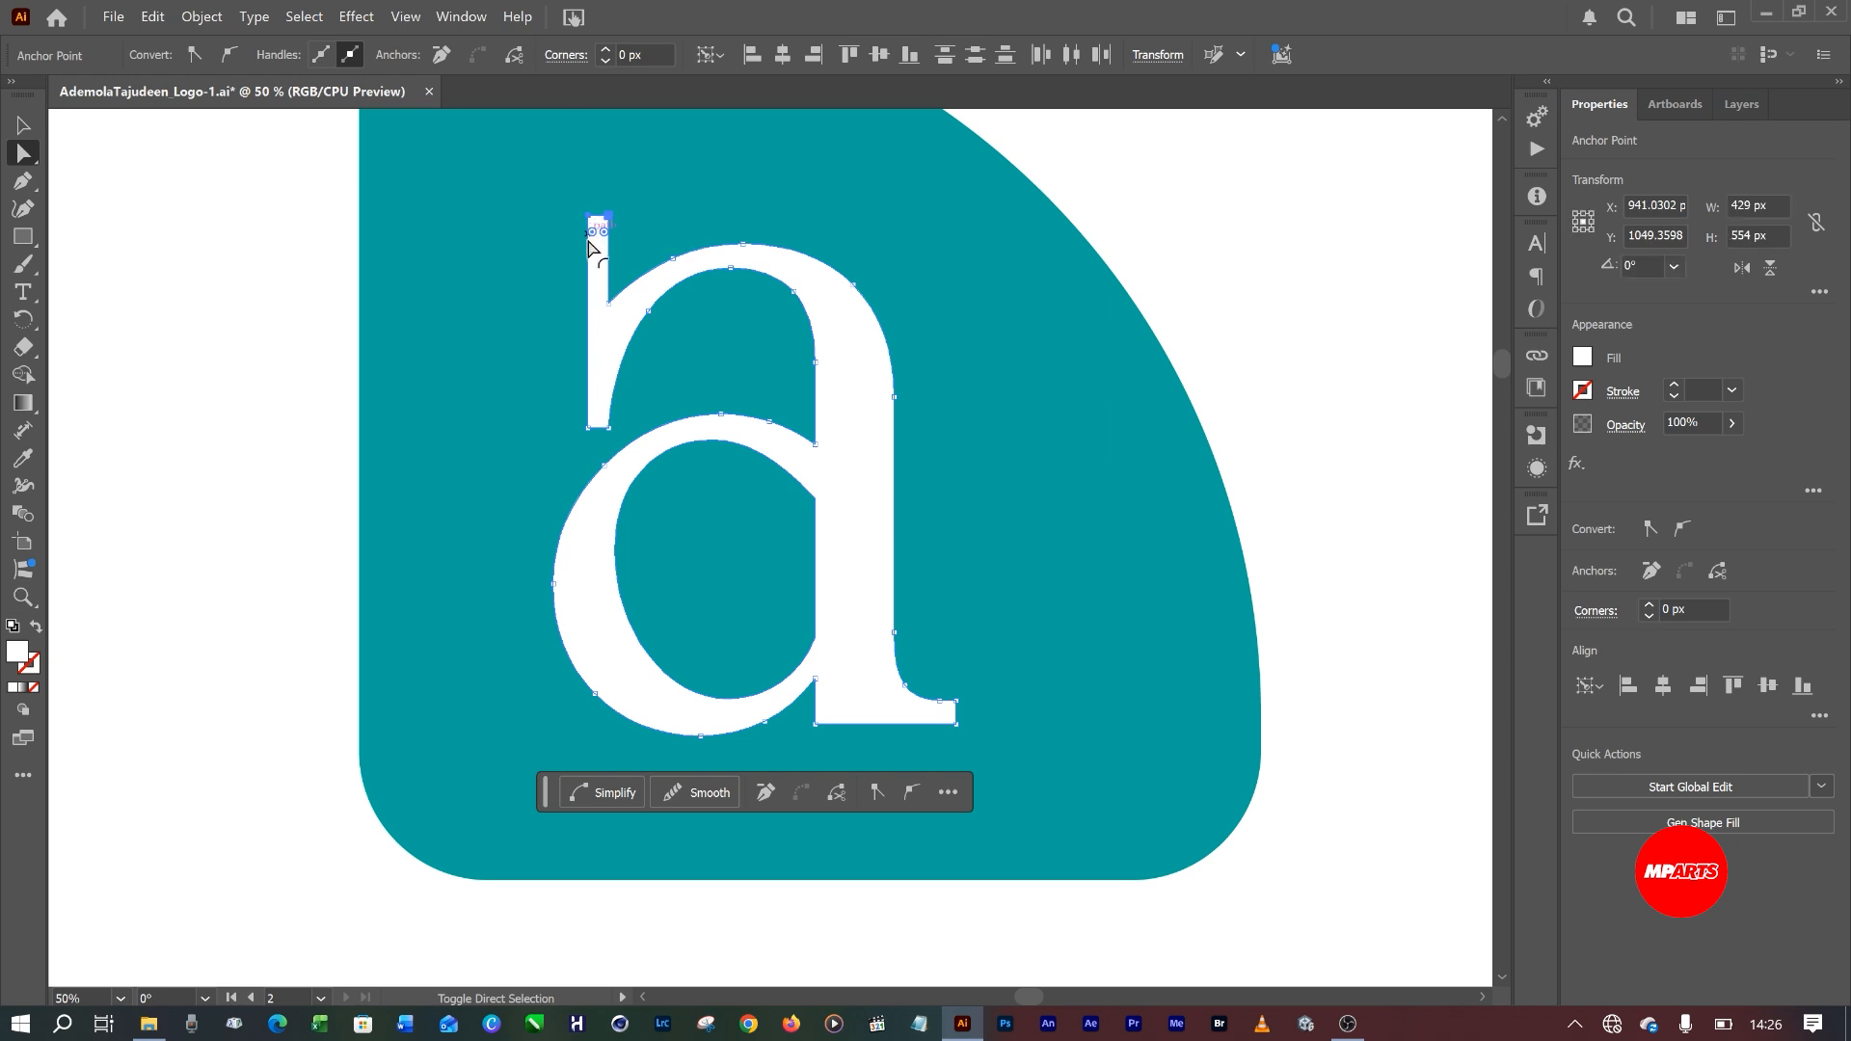
{"action": "scroll", "coordinate": [728, 362], "scroll_direction": "down", "scroll_amount": 1}
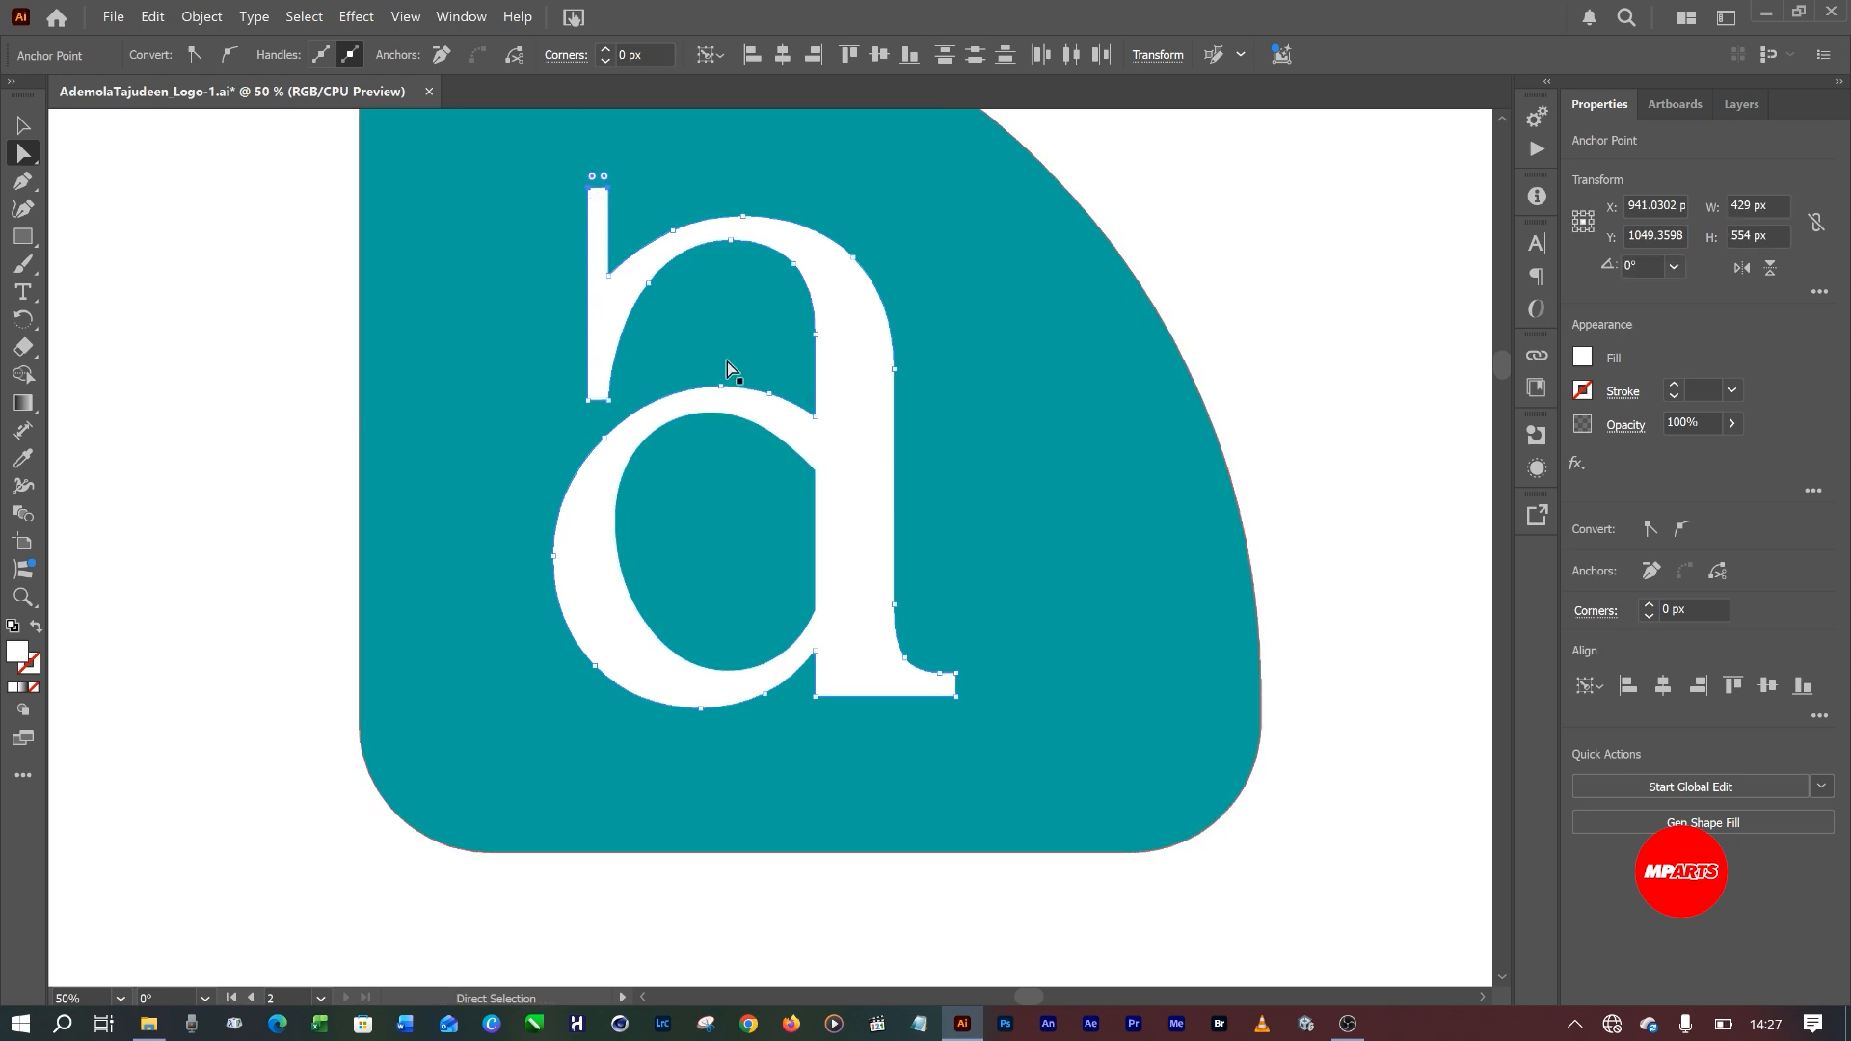
{"action": "scroll", "coordinate": [727, 362], "scroll_direction": "up", "scroll_amount": 2}
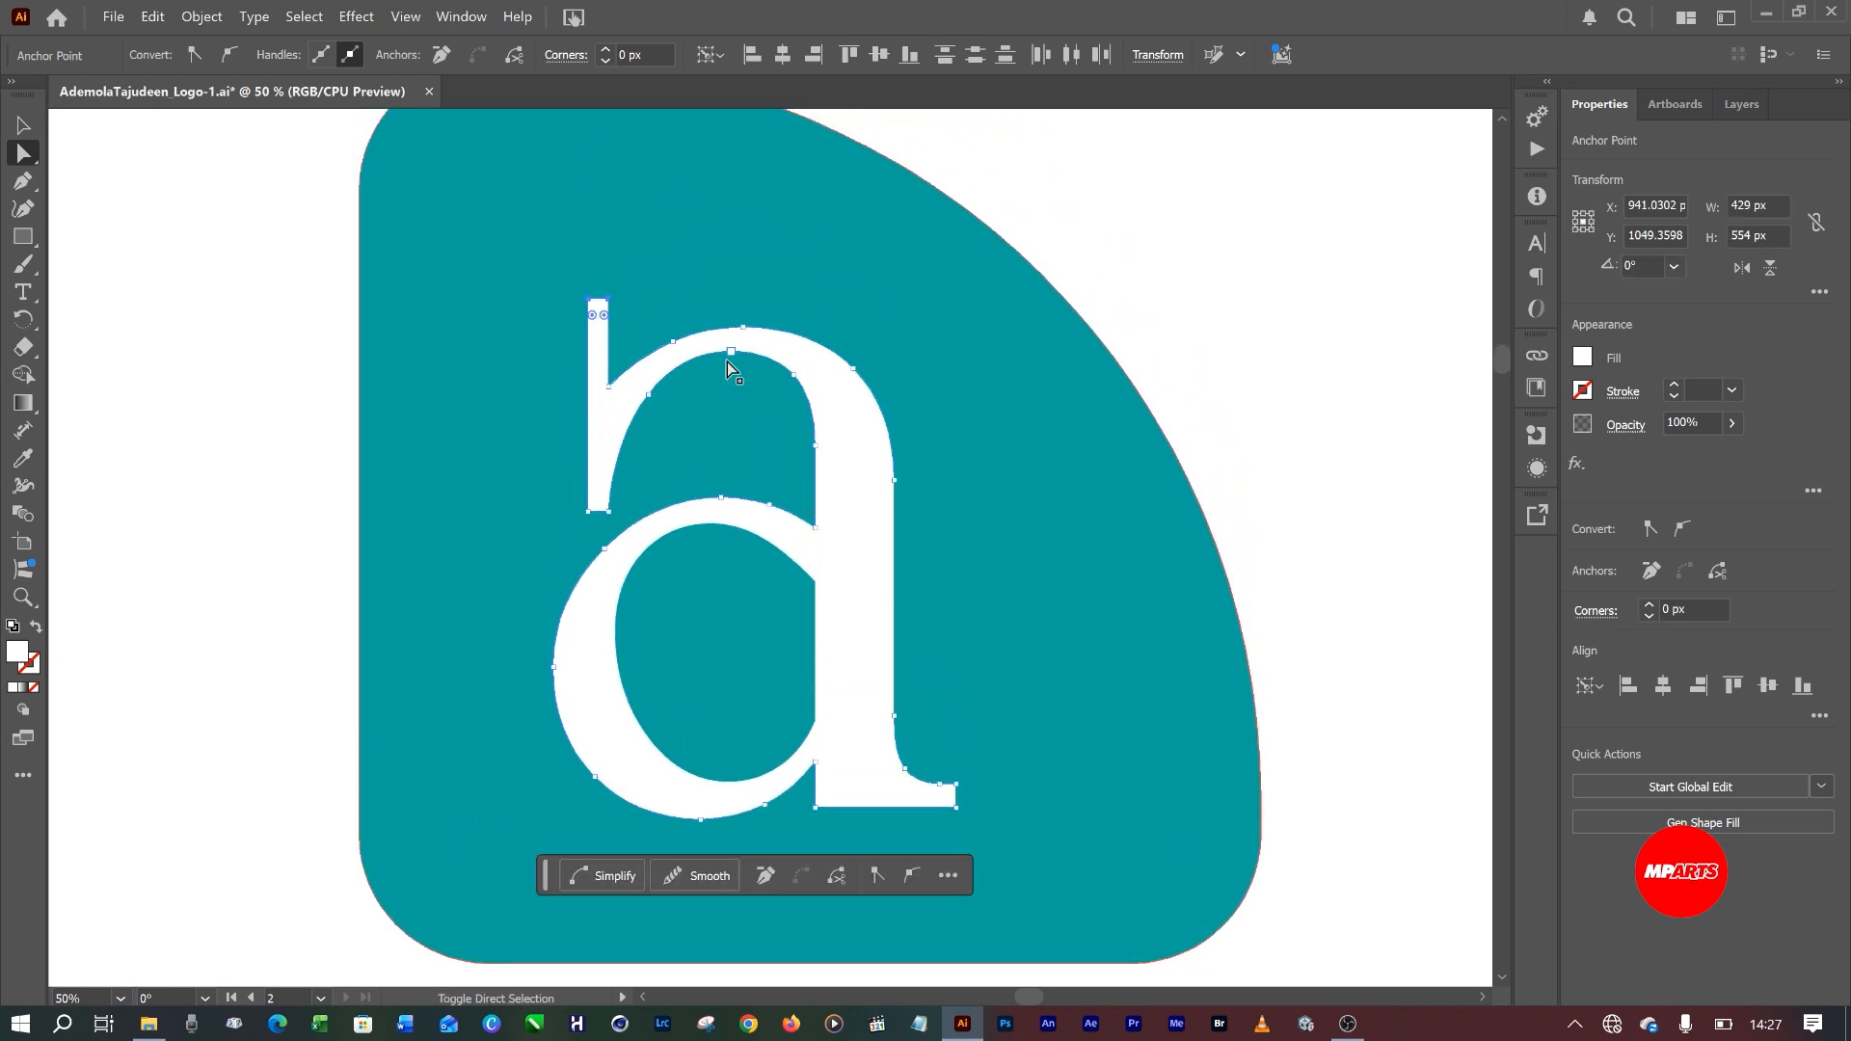
{"action": "key", "text": "shift+Up"}
{"action": "key", "text": "shift+Up"}
{"action": "key", "text": "shift+Up"}
{"action": "key", "text": "shift+Up"}
{"action": "key", "text": "shift+Up"}
{"action": "key", "text": "shift+Up"}
{"action": "key", "text": "shift+Up"}
{"action": "key", "text": "shift+Up"}
{"action": "key", "text": "shift+Up"}
{"action": "key", "text": "shift+Up"}
{"action": "key", "text": "shift+Up"}
{"action": "key", "text": "shift+Up"}
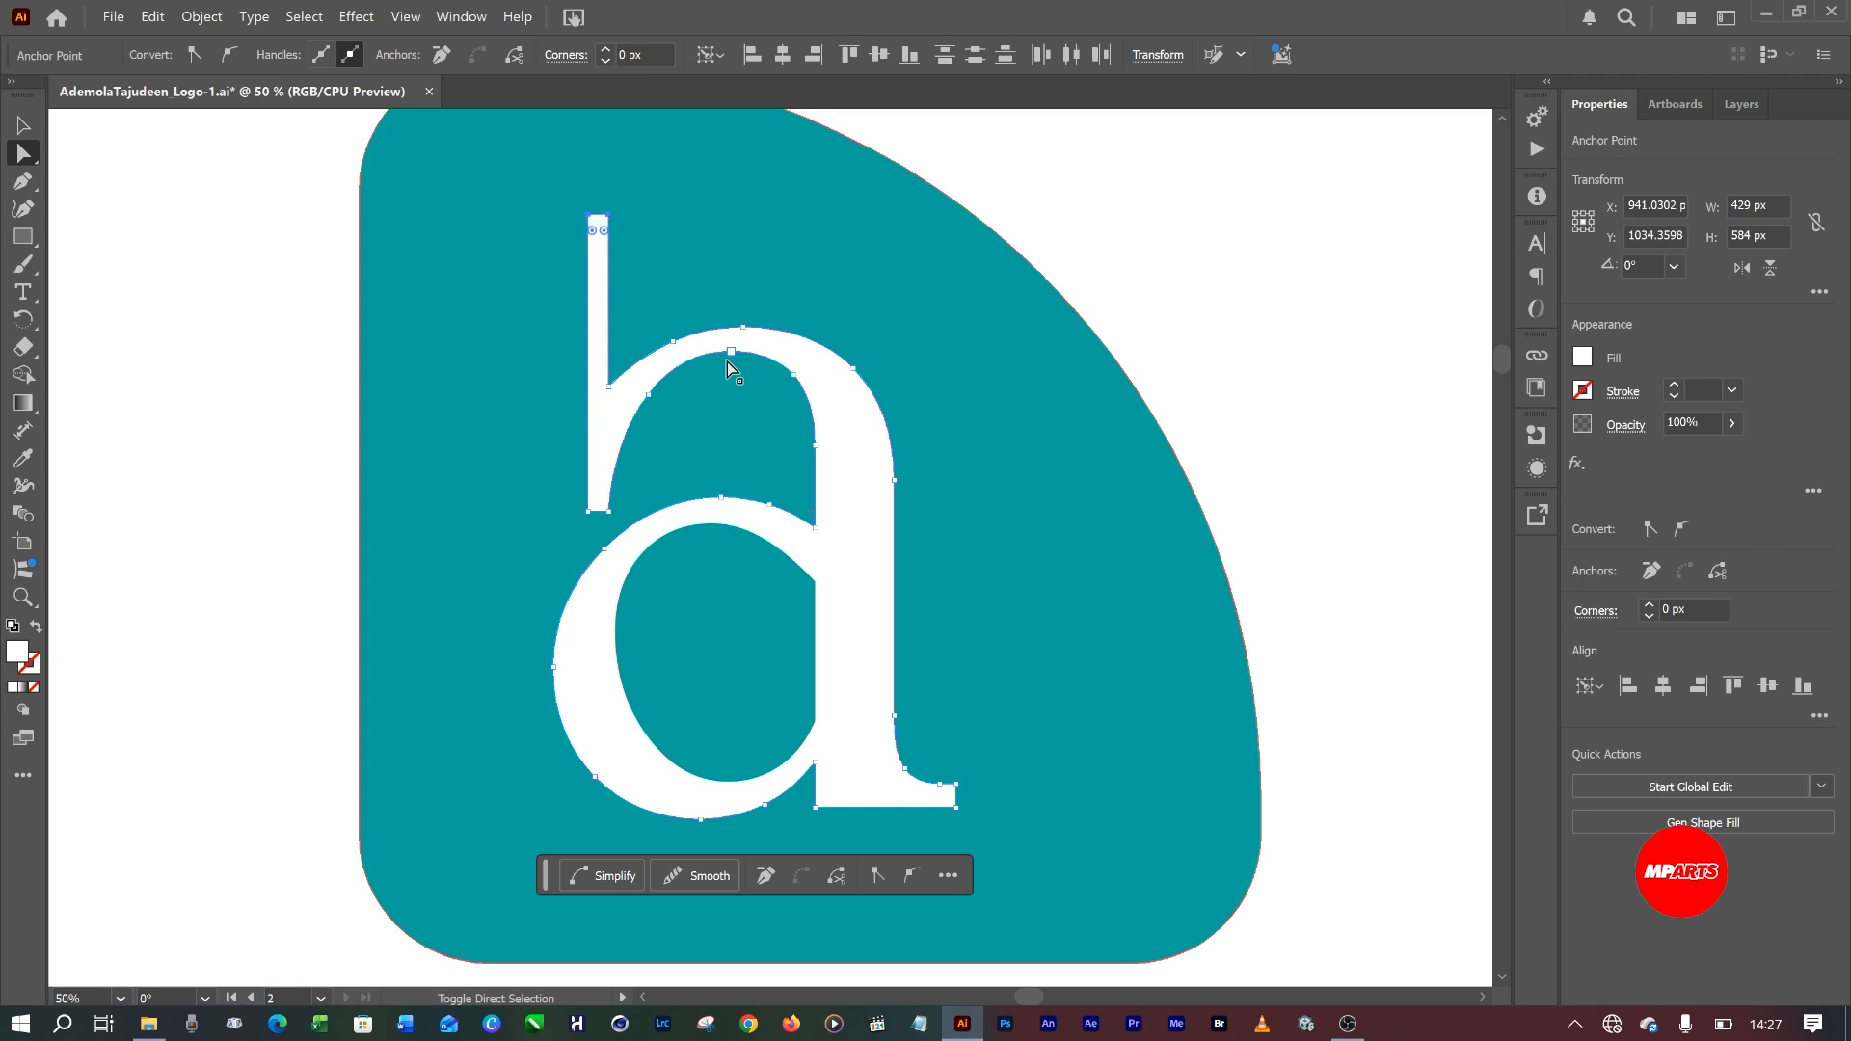
{"action": "key", "text": "shift+Up"}
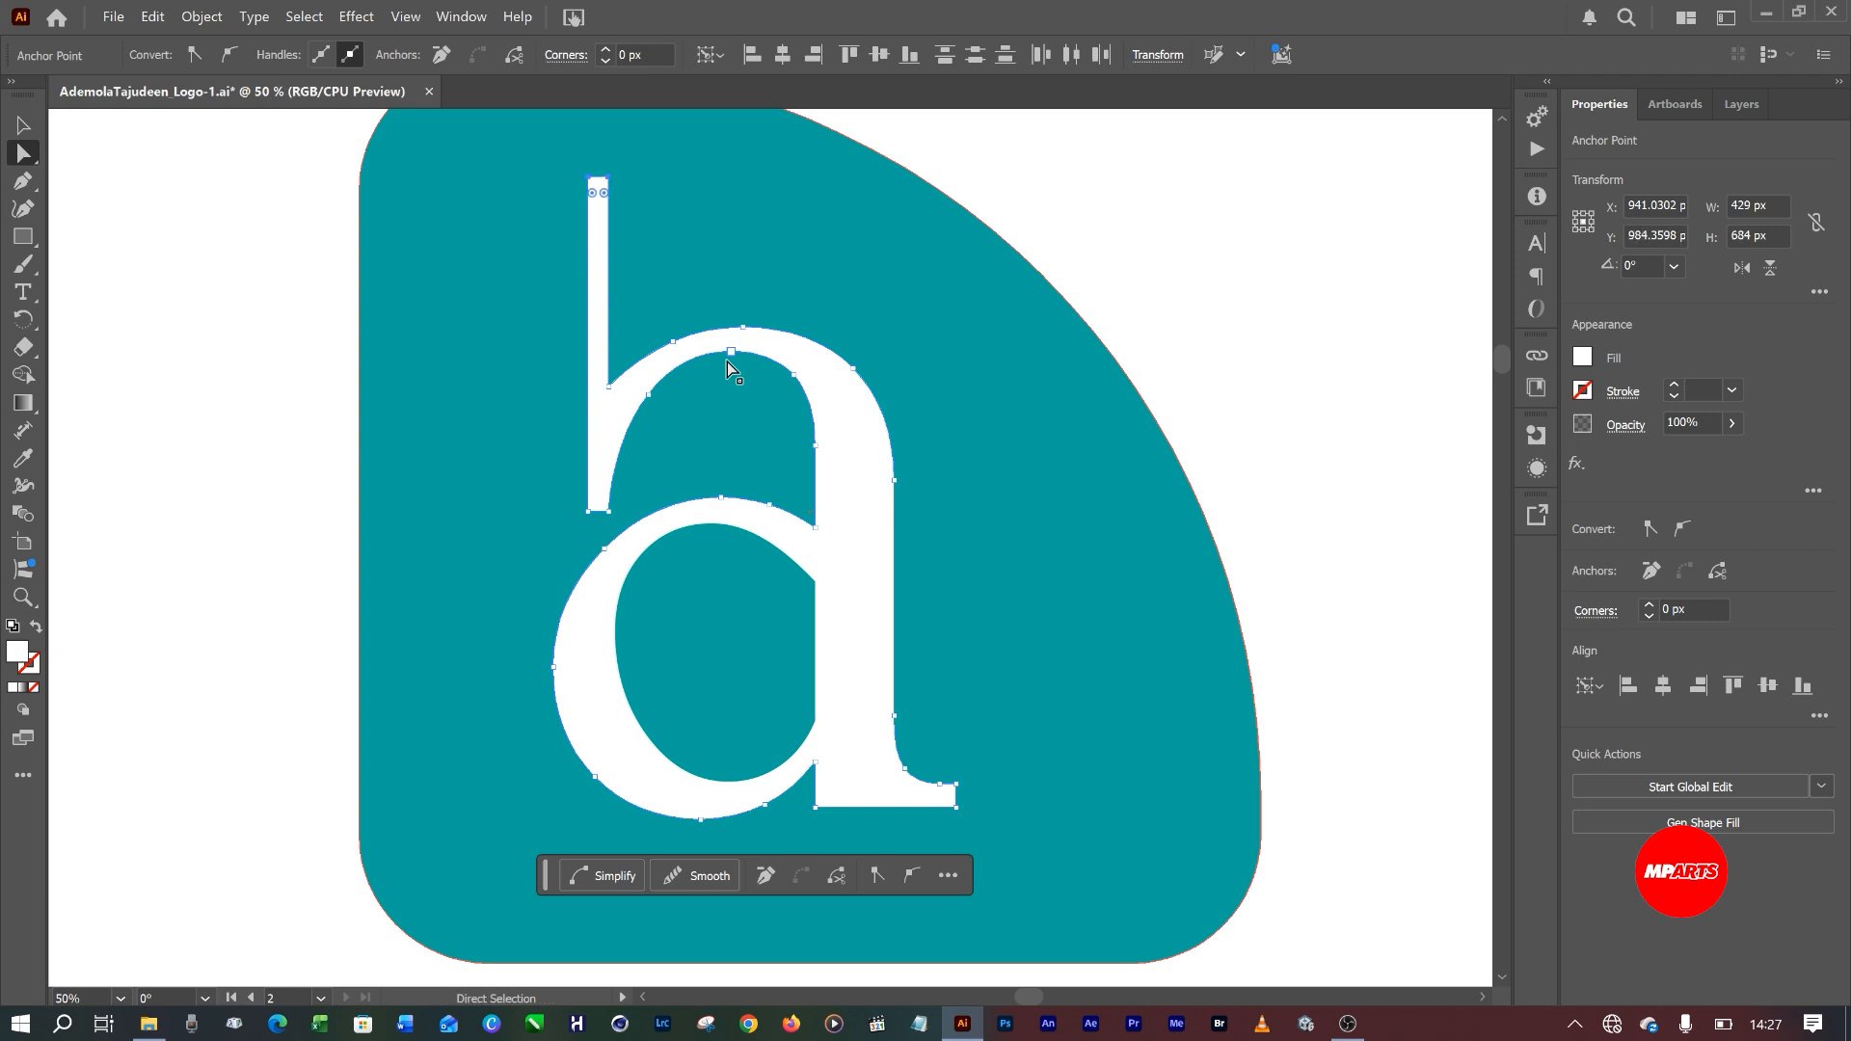
{"action": "left_click", "coordinate": [22, 125]}
{"action": "scroll", "coordinate": [704, 385], "scroll_direction": "down", "scroll_amount": 1}
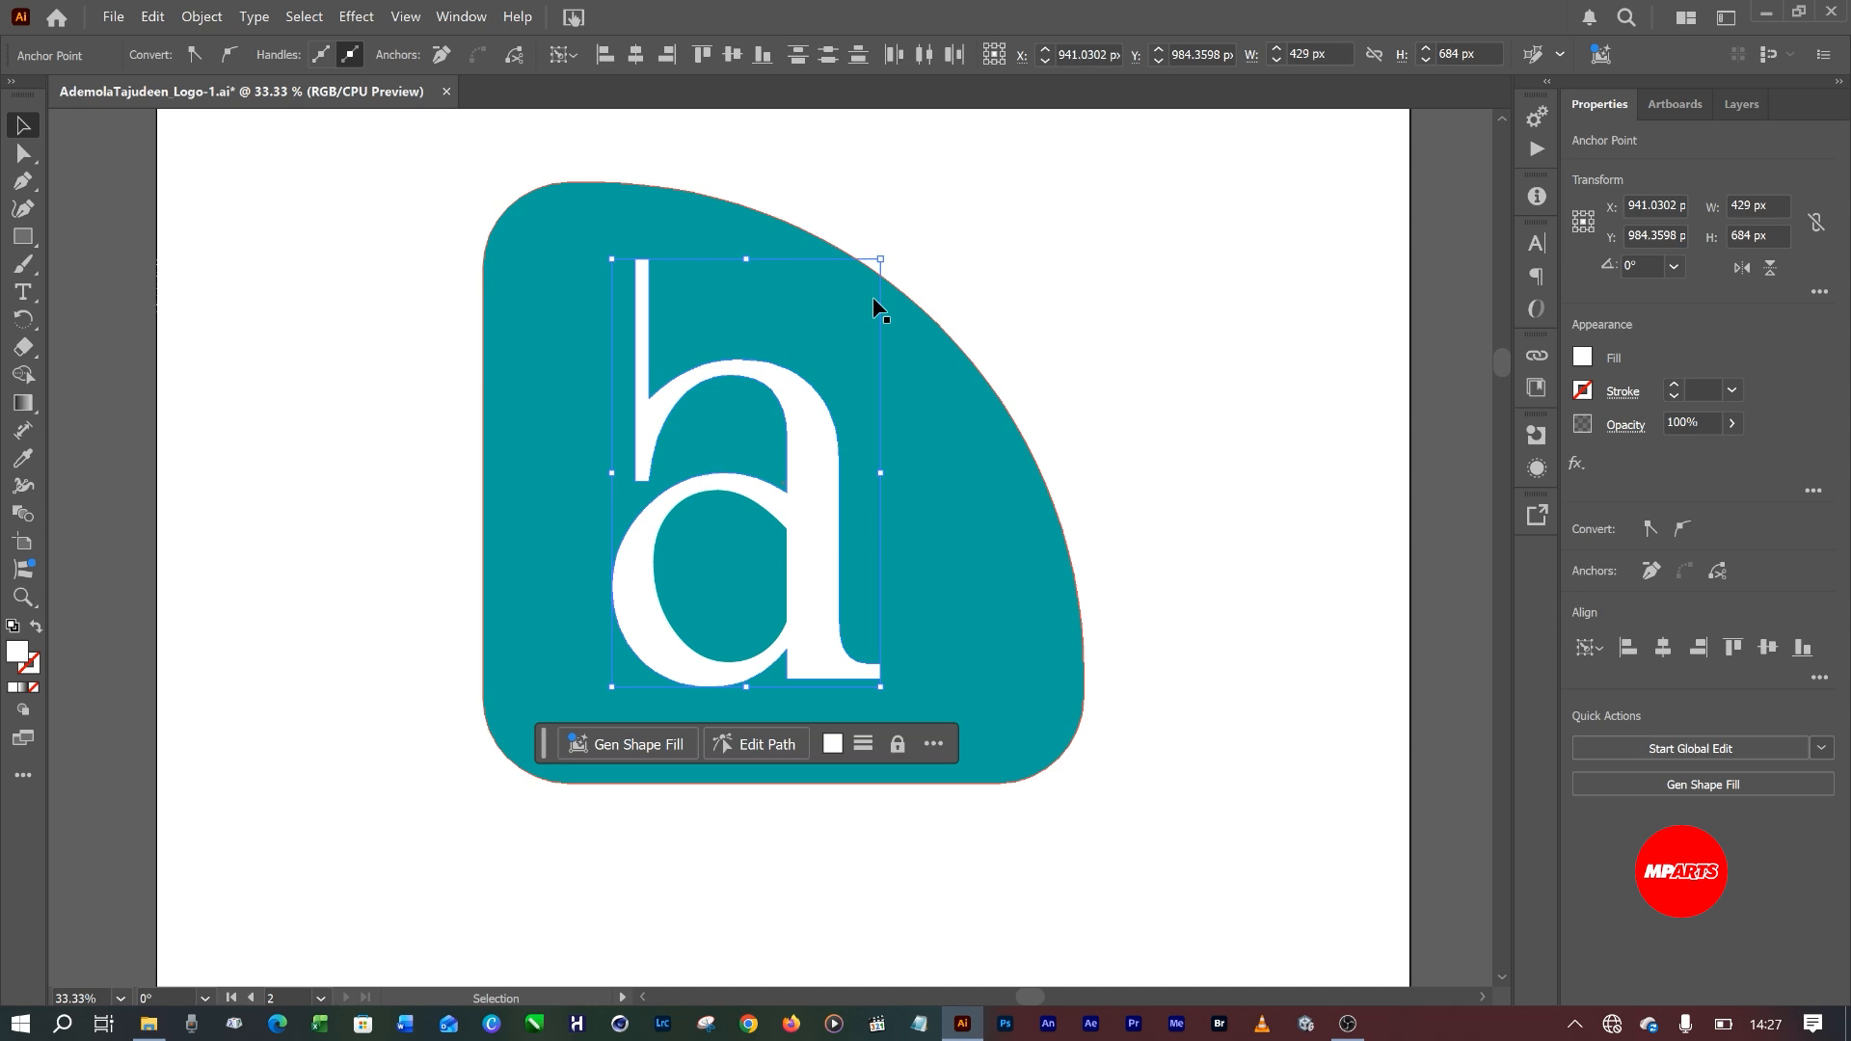
{"action": "left_click_drag", "start_coordinate": [872, 304], "coordinate": [947, 237]}
{"action": "key", "text": "ctrl+z"}
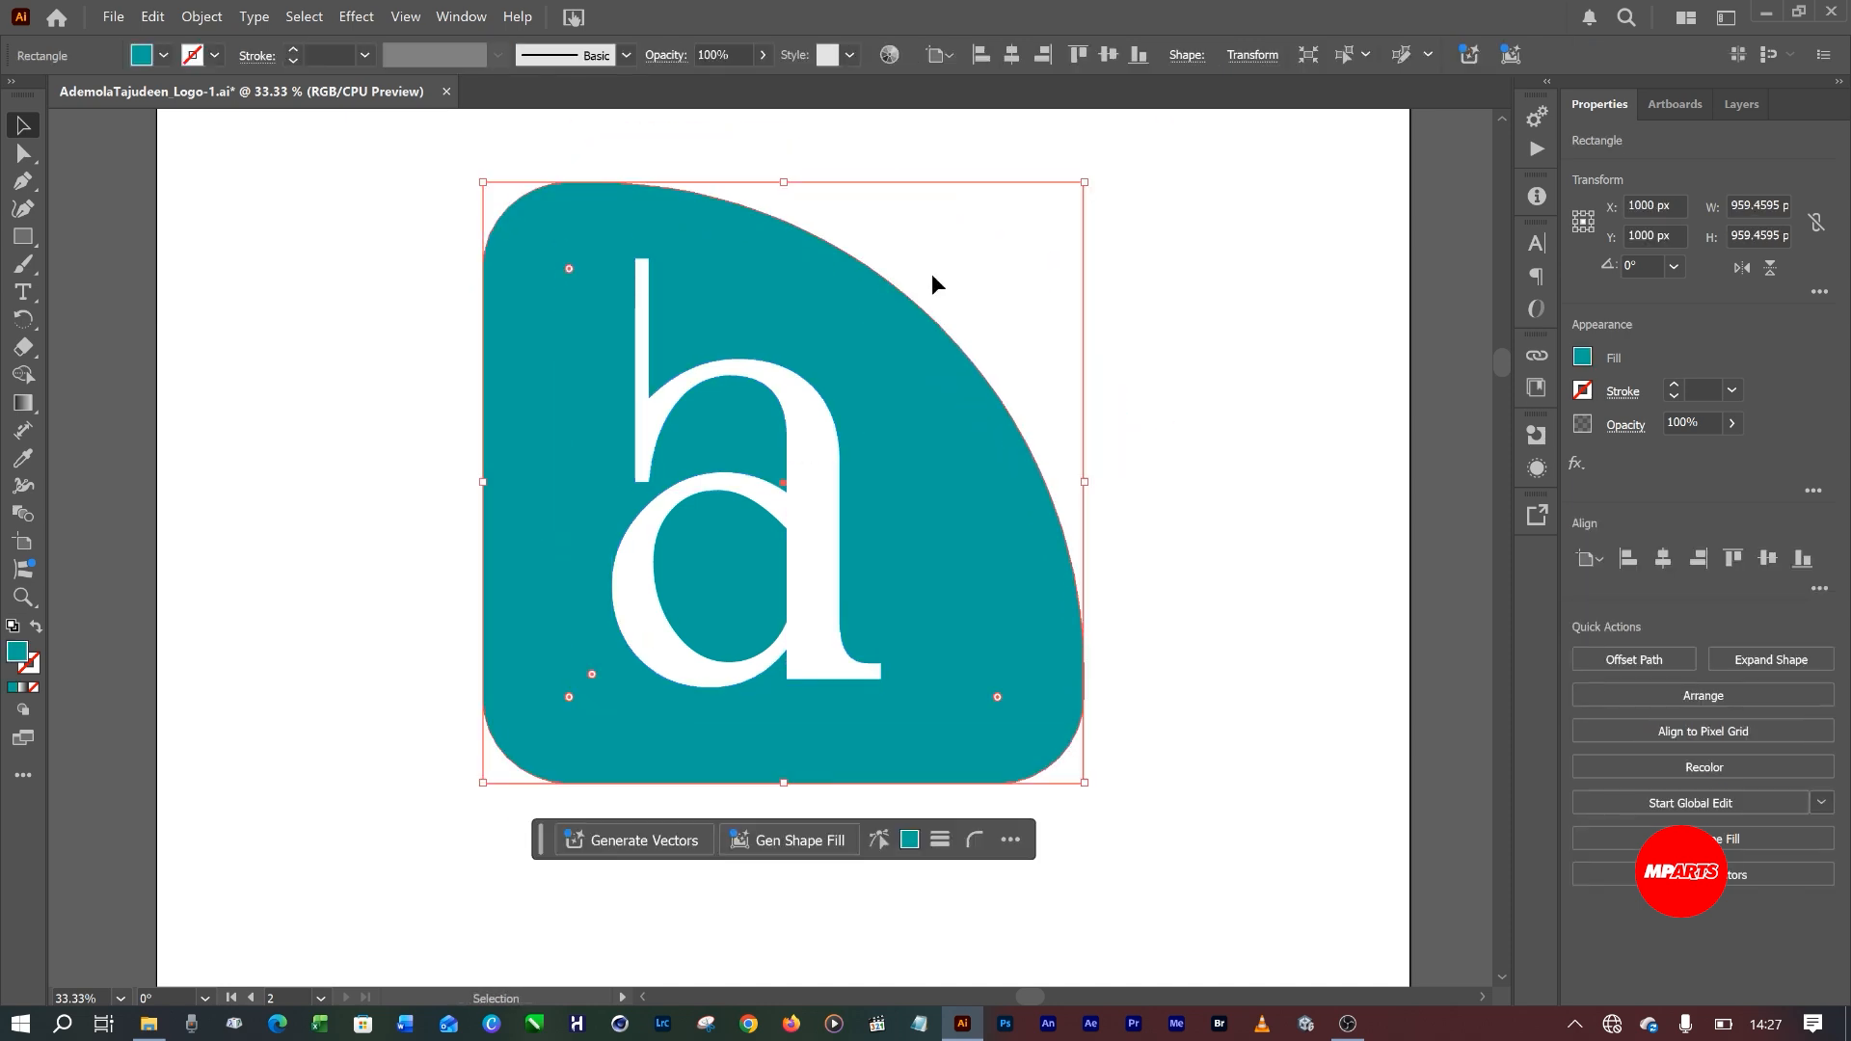
{"action": "left_click", "coordinate": [817, 442]}
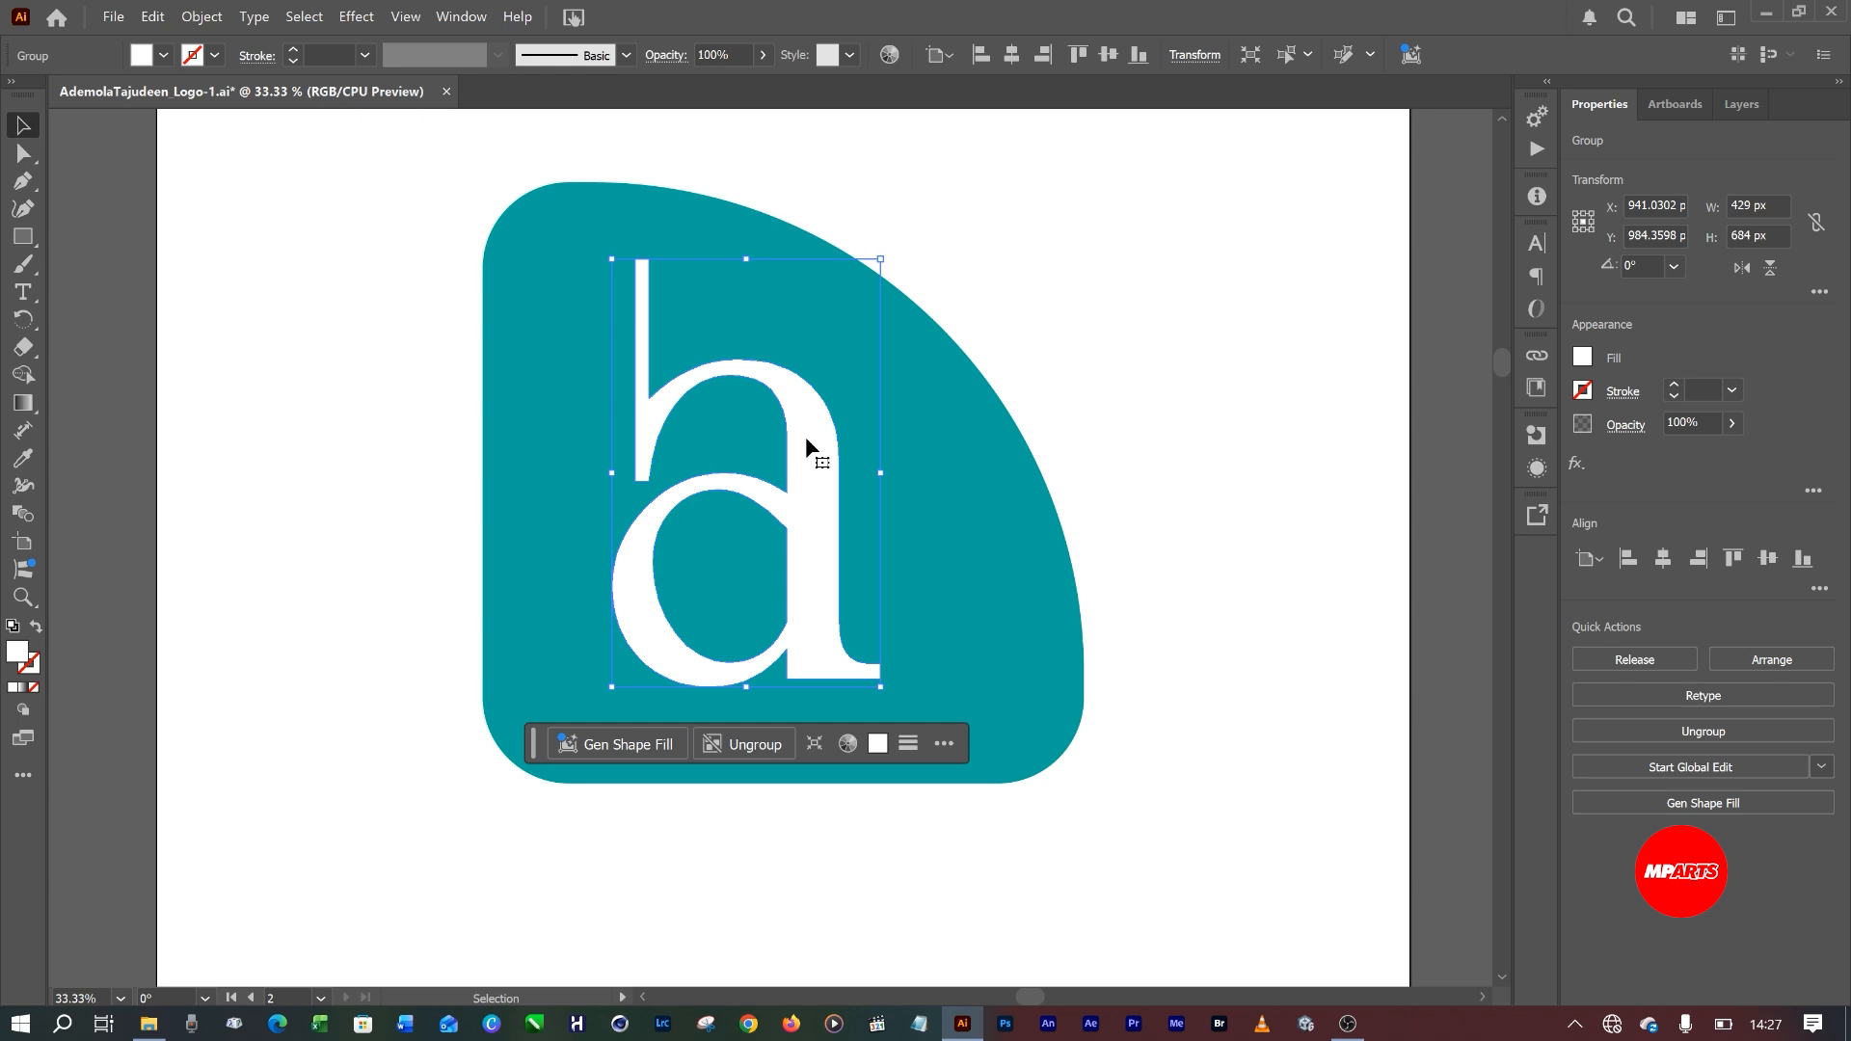
Tilt the letter group to about 338°, enlarge it to 652 x 1141 px, and move it onto the teal shape.
{"action": "left_click_drag", "start_coordinate": [807, 440], "coordinate": [800, 445]}
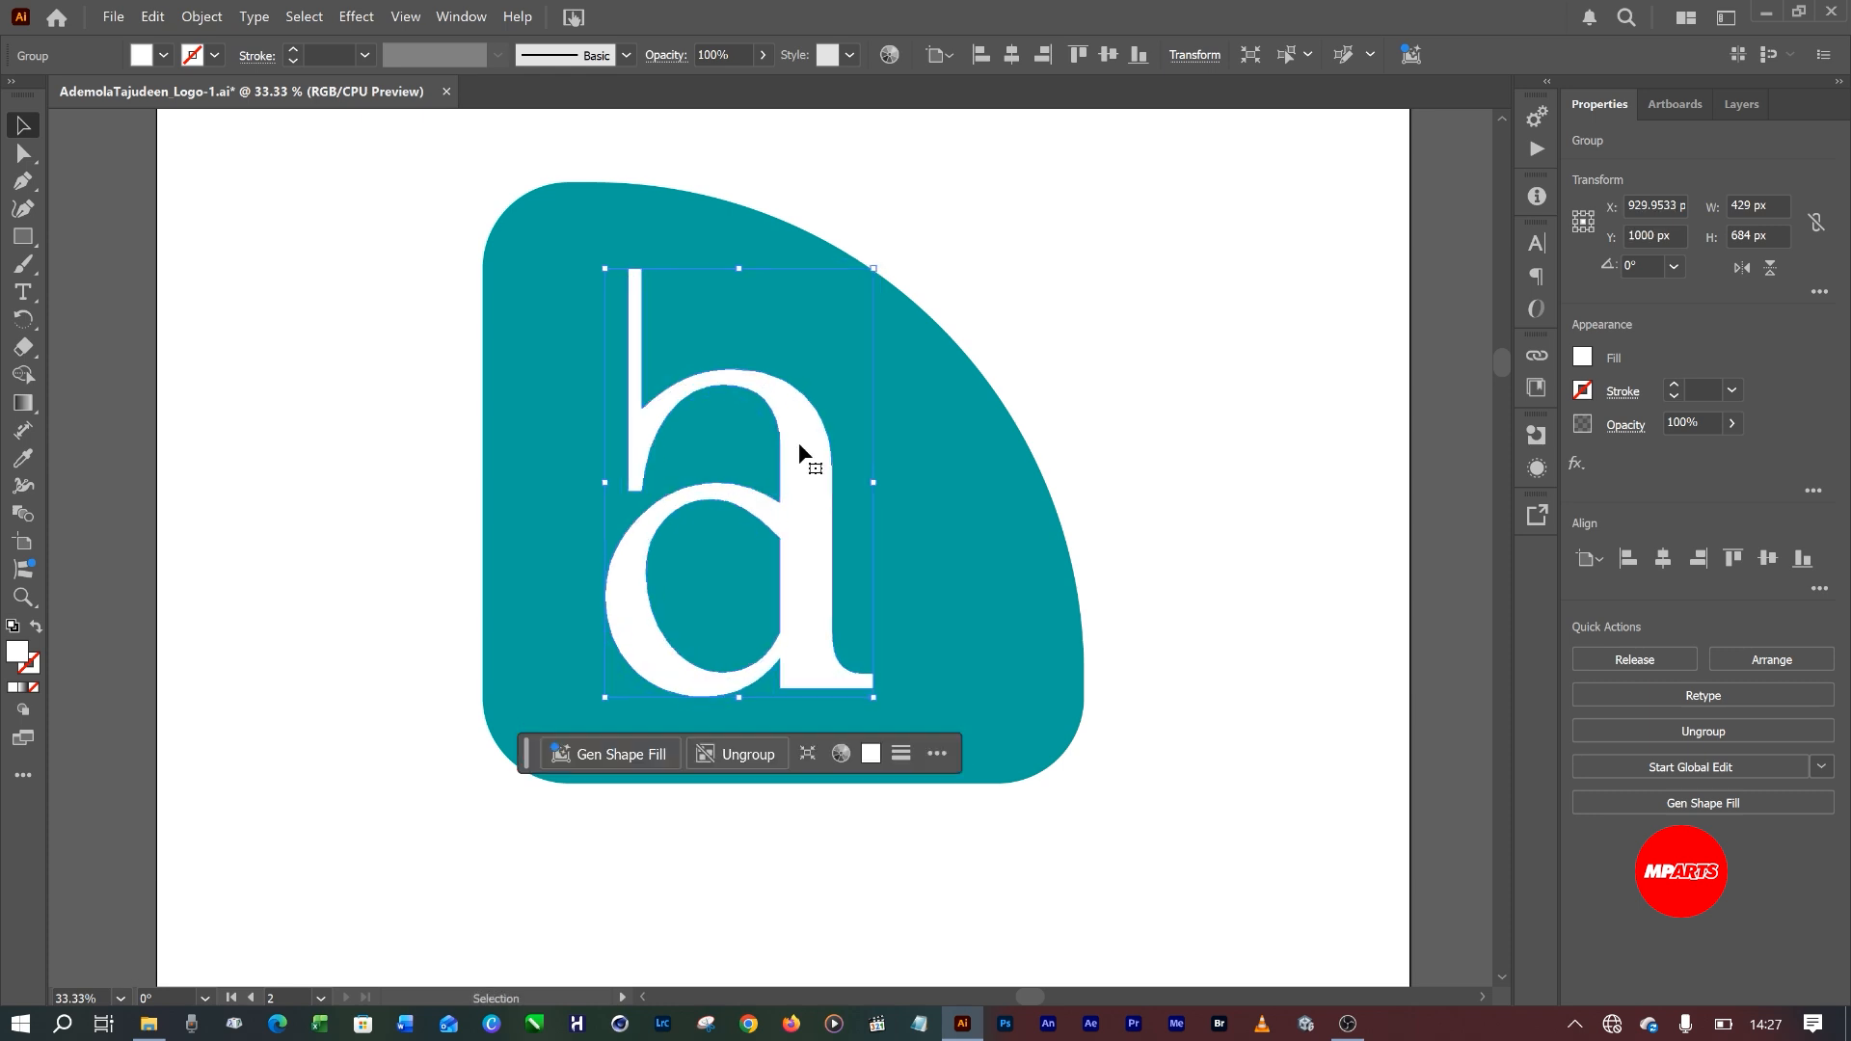
{"action": "key", "text": "ctrl+z"}
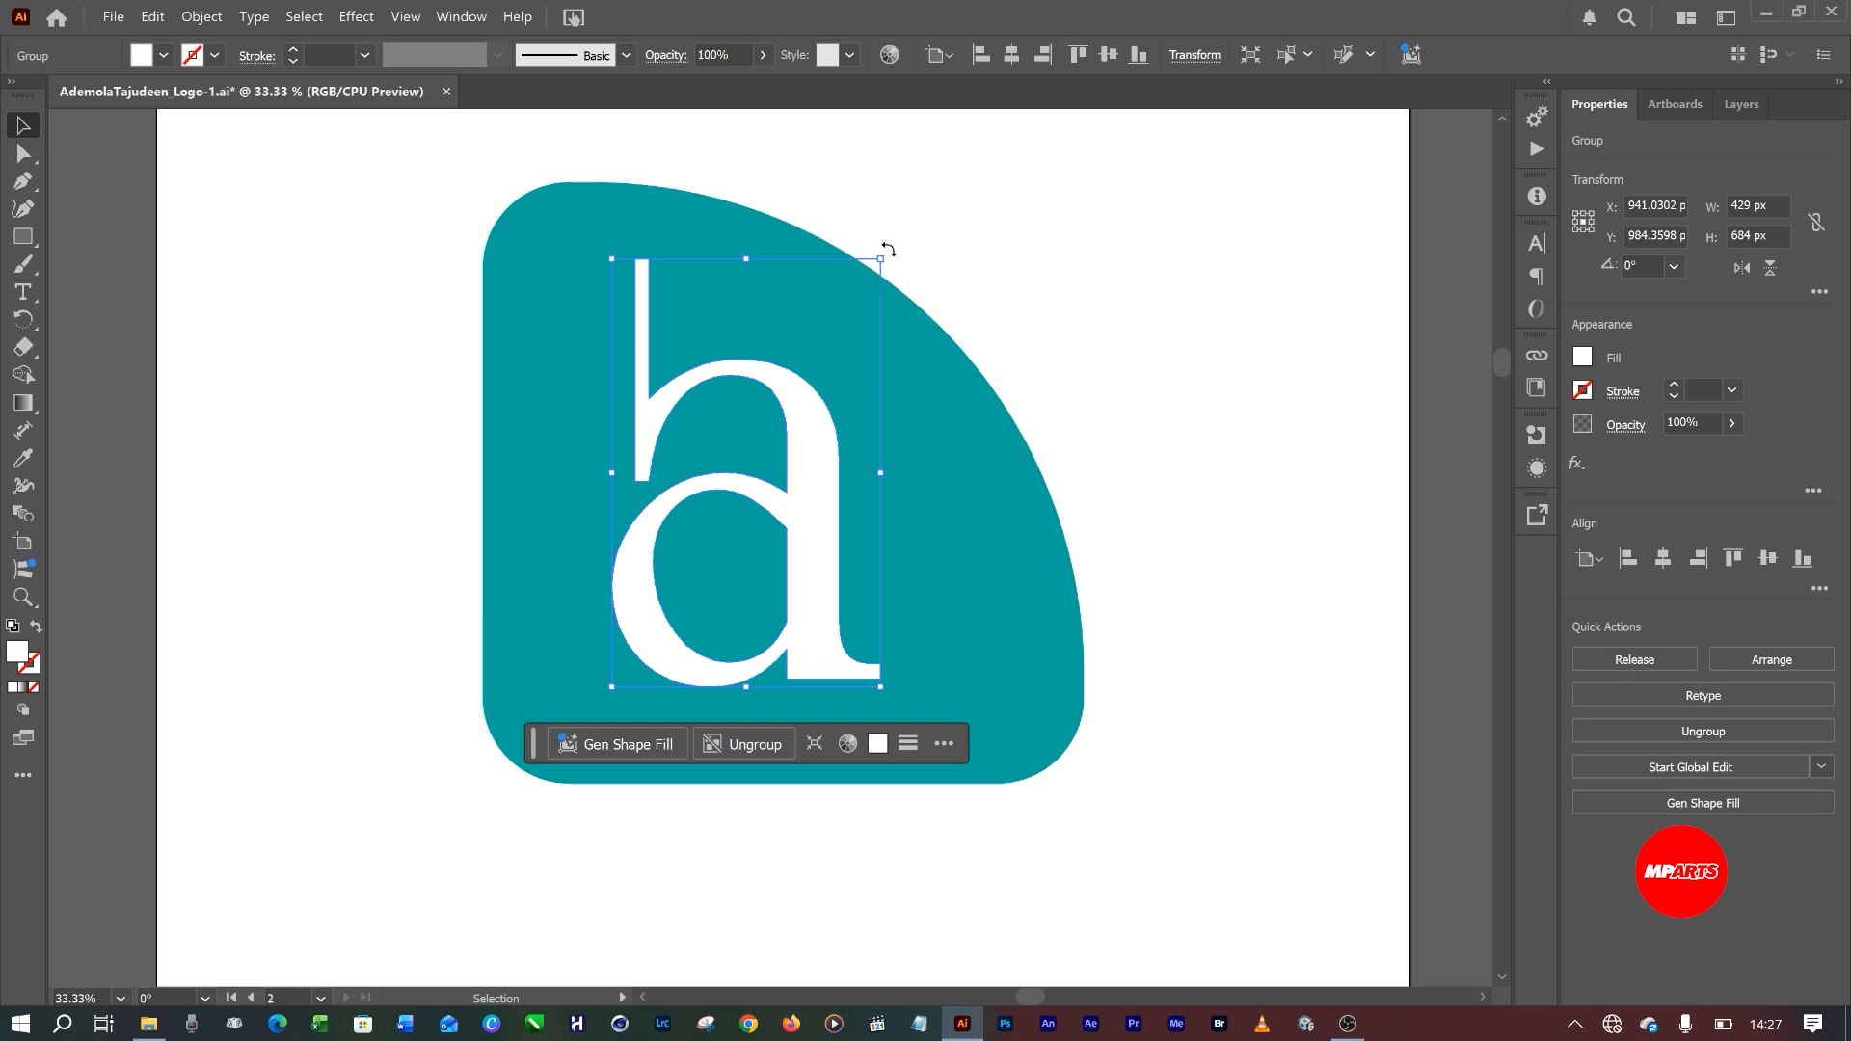
{"action": "left_click_drag", "start_coordinate": [887, 250], "coordinate": [944, 330]}
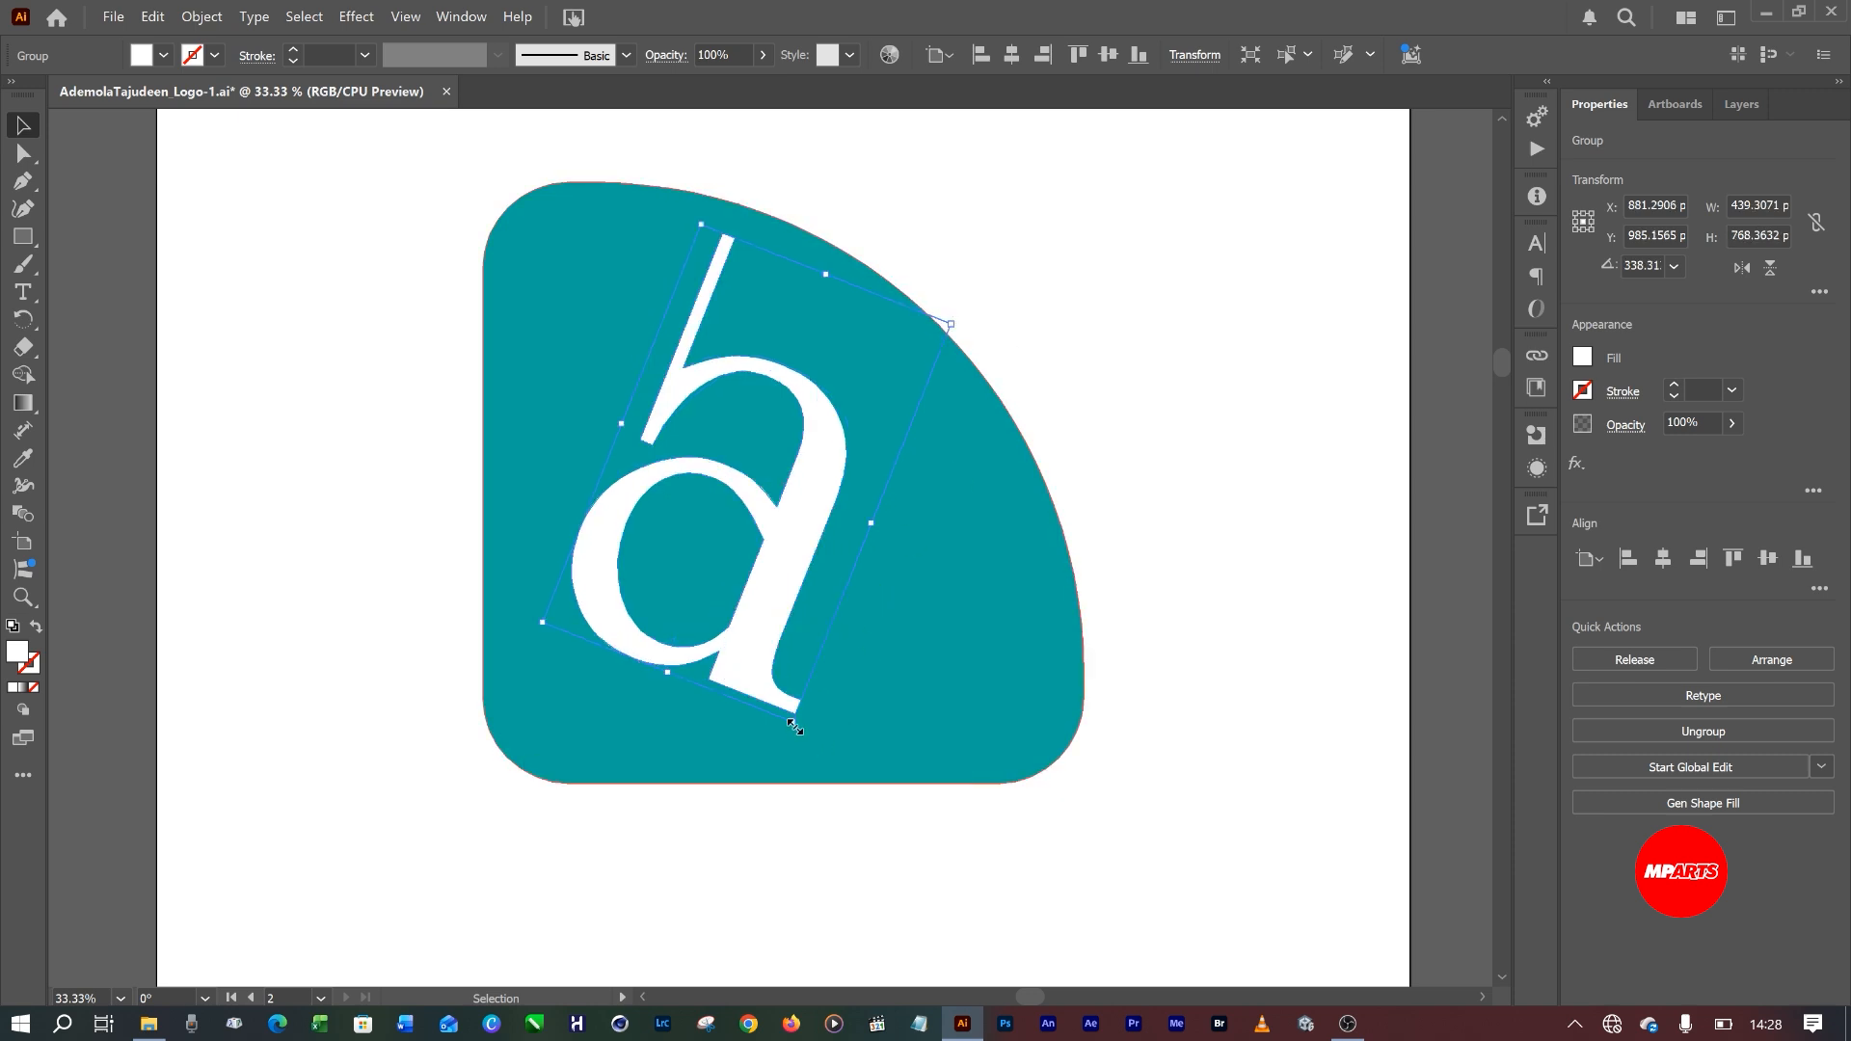
{"action": "left_click_drag", "start_coordinate": [793, 725], "coordinate": [923, 845]}
{"action": "left_click_drag", "start_coordinate": [950, 381], "coordinate": [897, 669]}
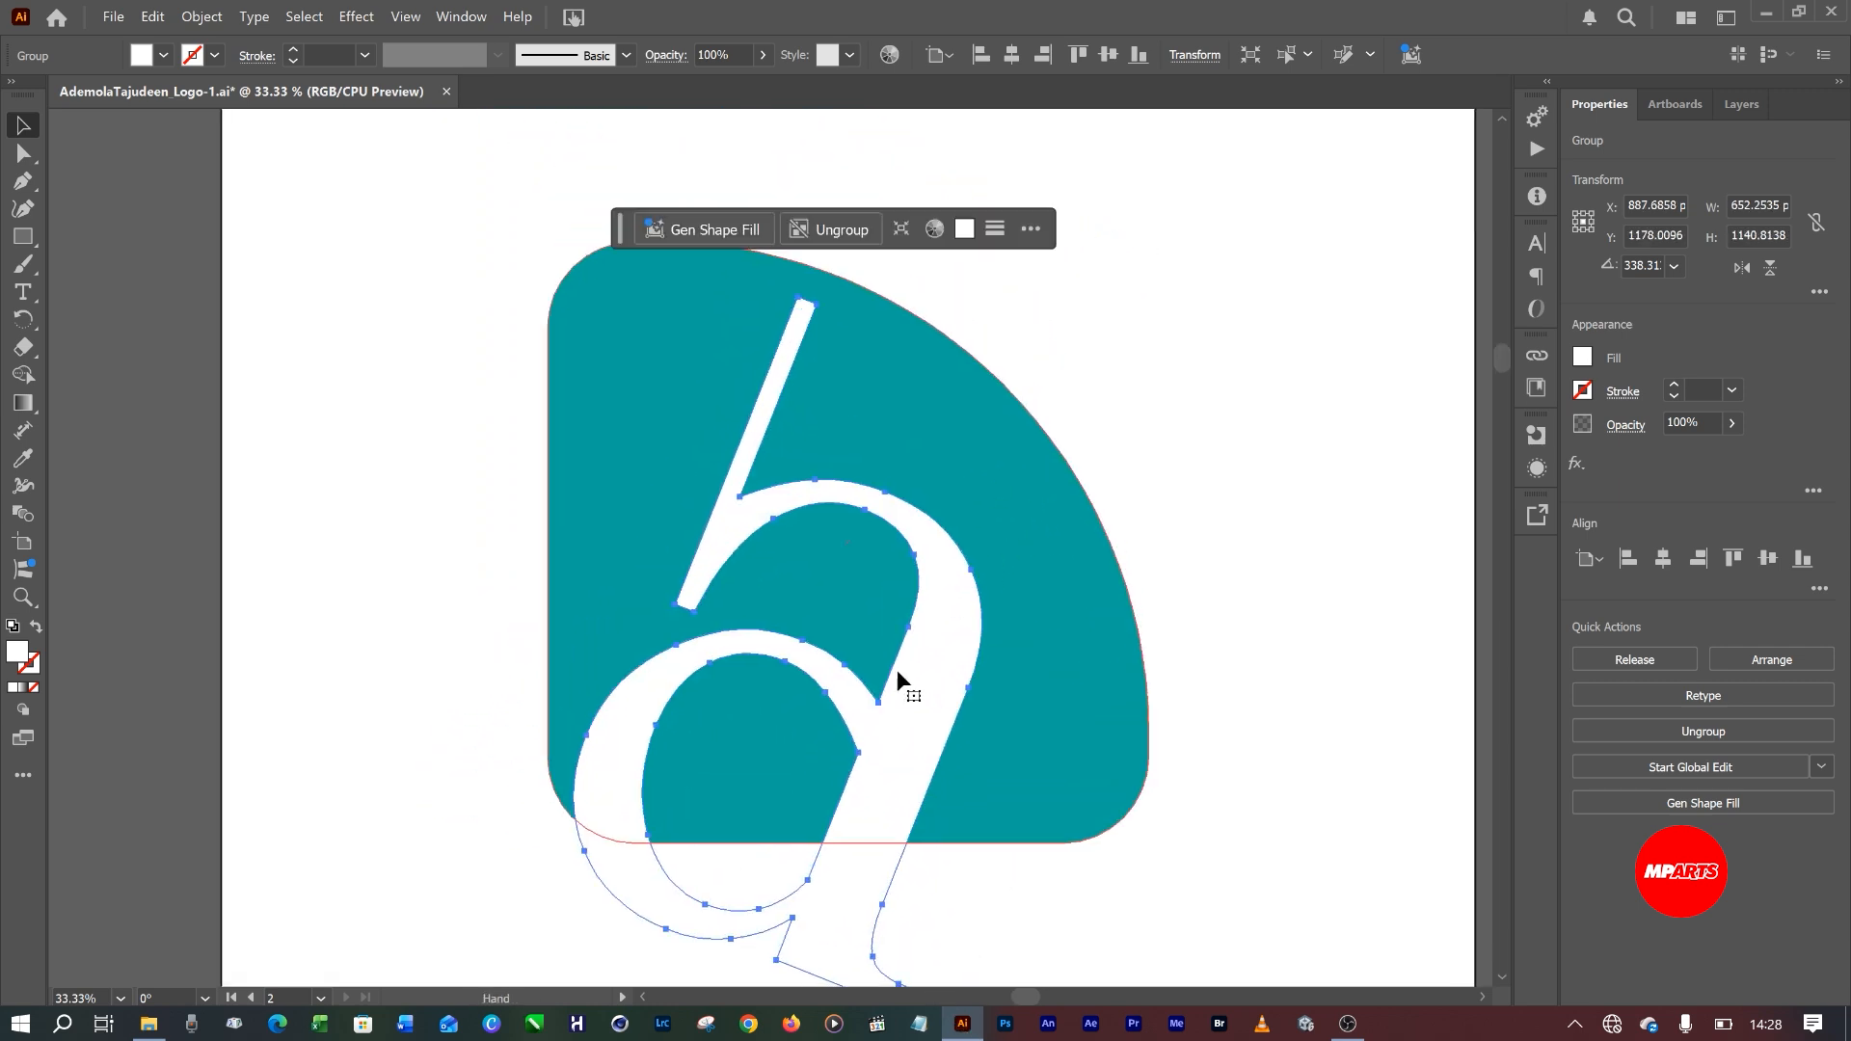
{"action": "left_click_drag", "start_coordinate": [889, 747], "coordinate": [905, 627]}
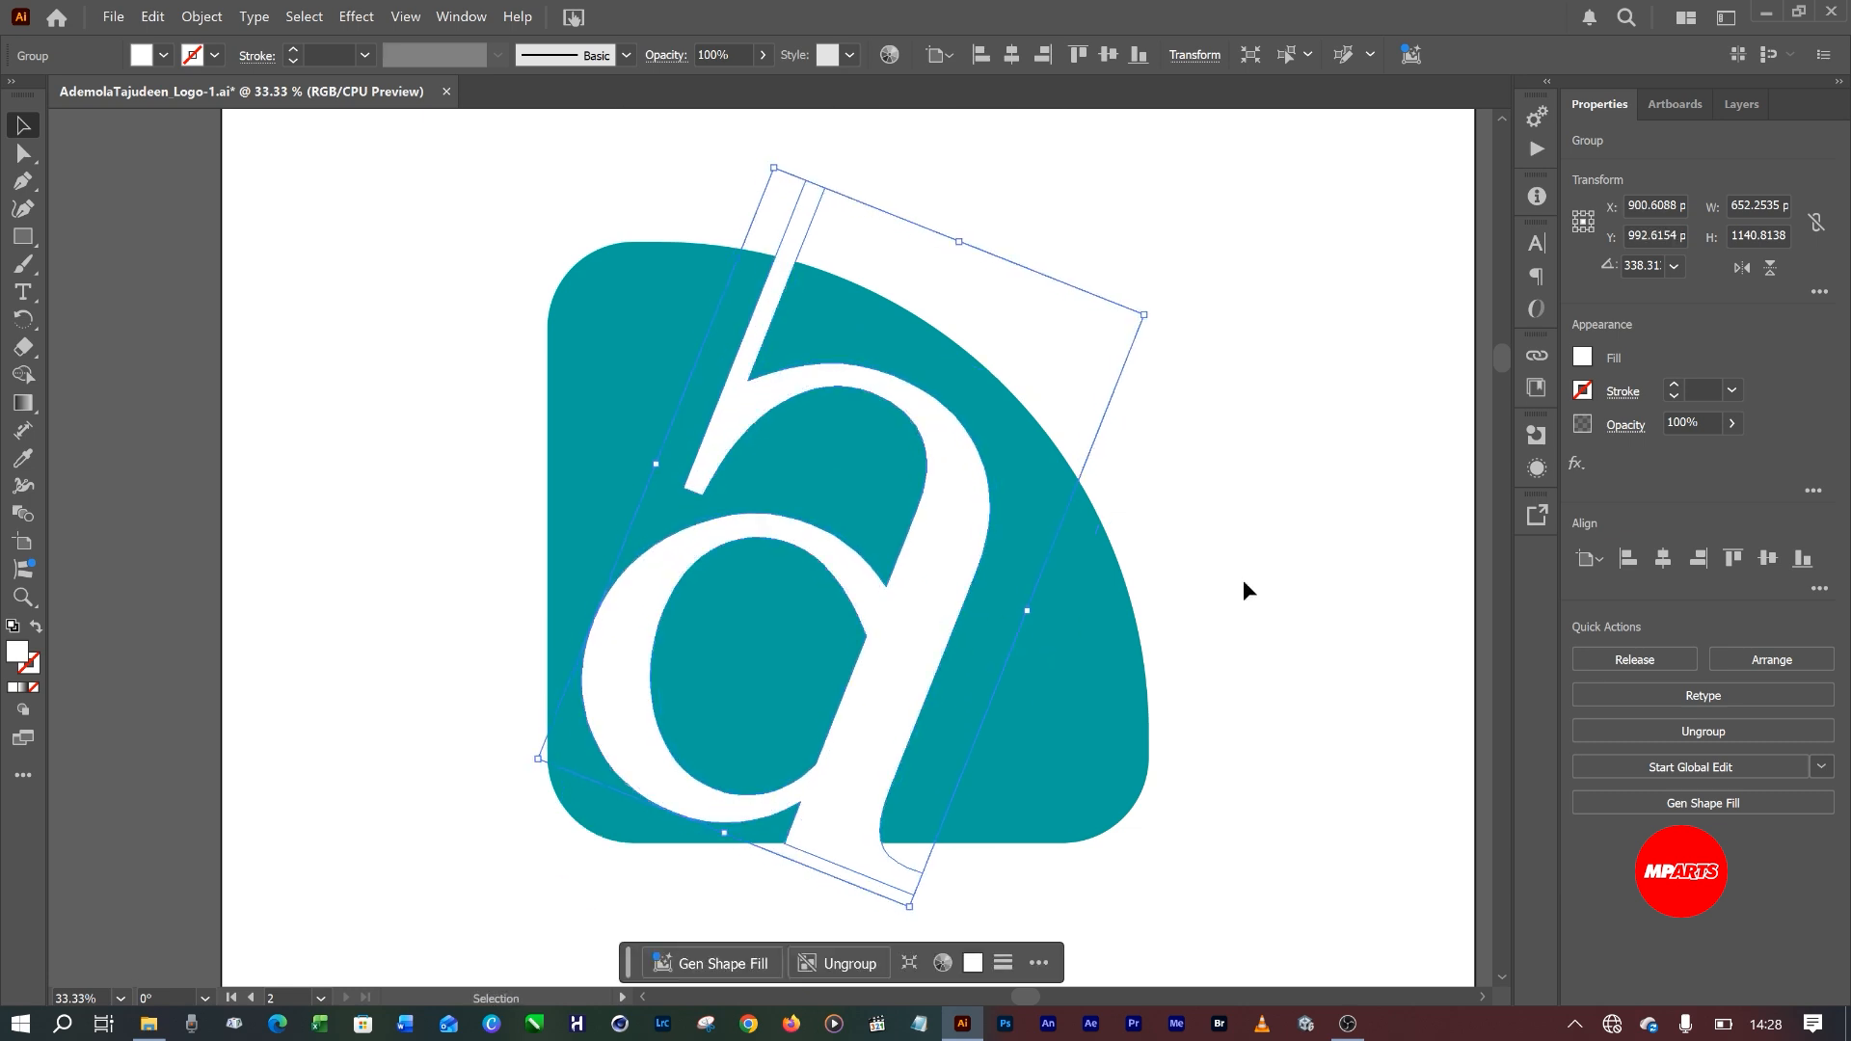
Deselect the letter, zoom out, and save _Logo-1.ai.
{"action": "left_click", "coordinate": [1285, 543]}
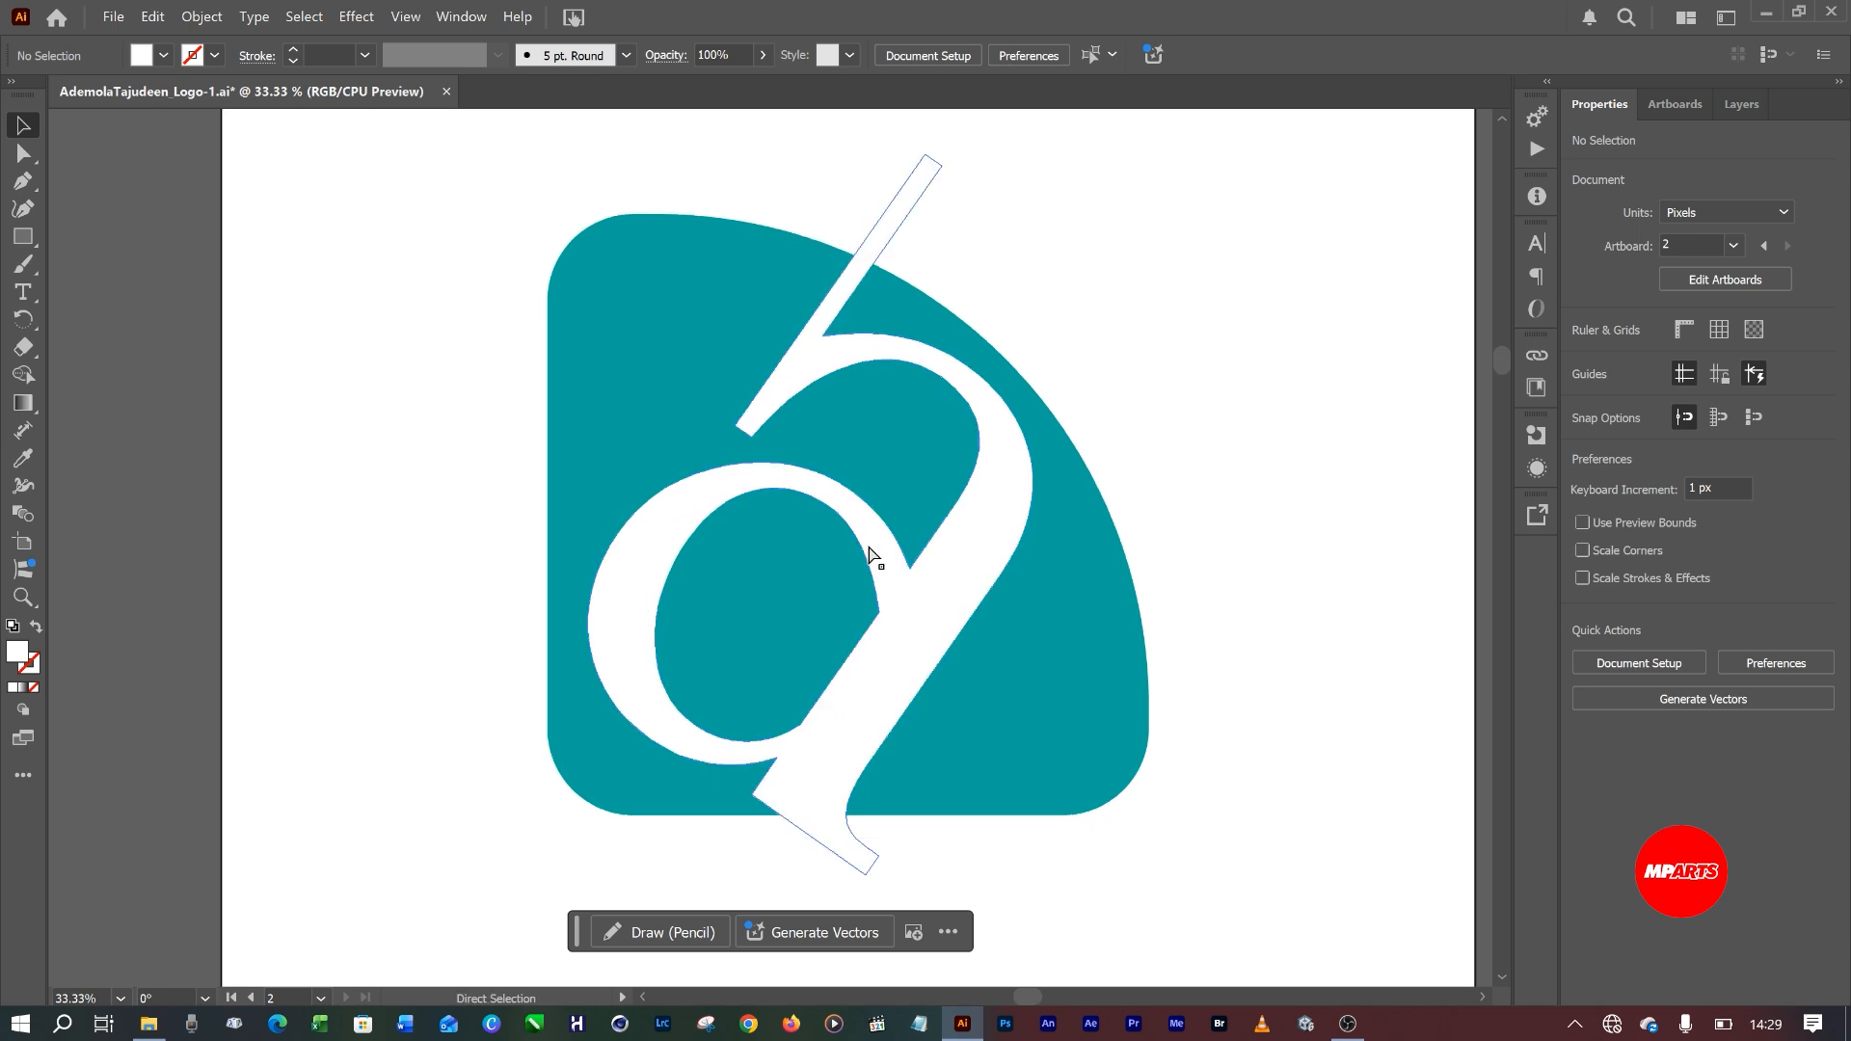
{"action": "scroll", "coordinate": [875, 557], "scroll_direction": "down", "scroll_amount": 3}
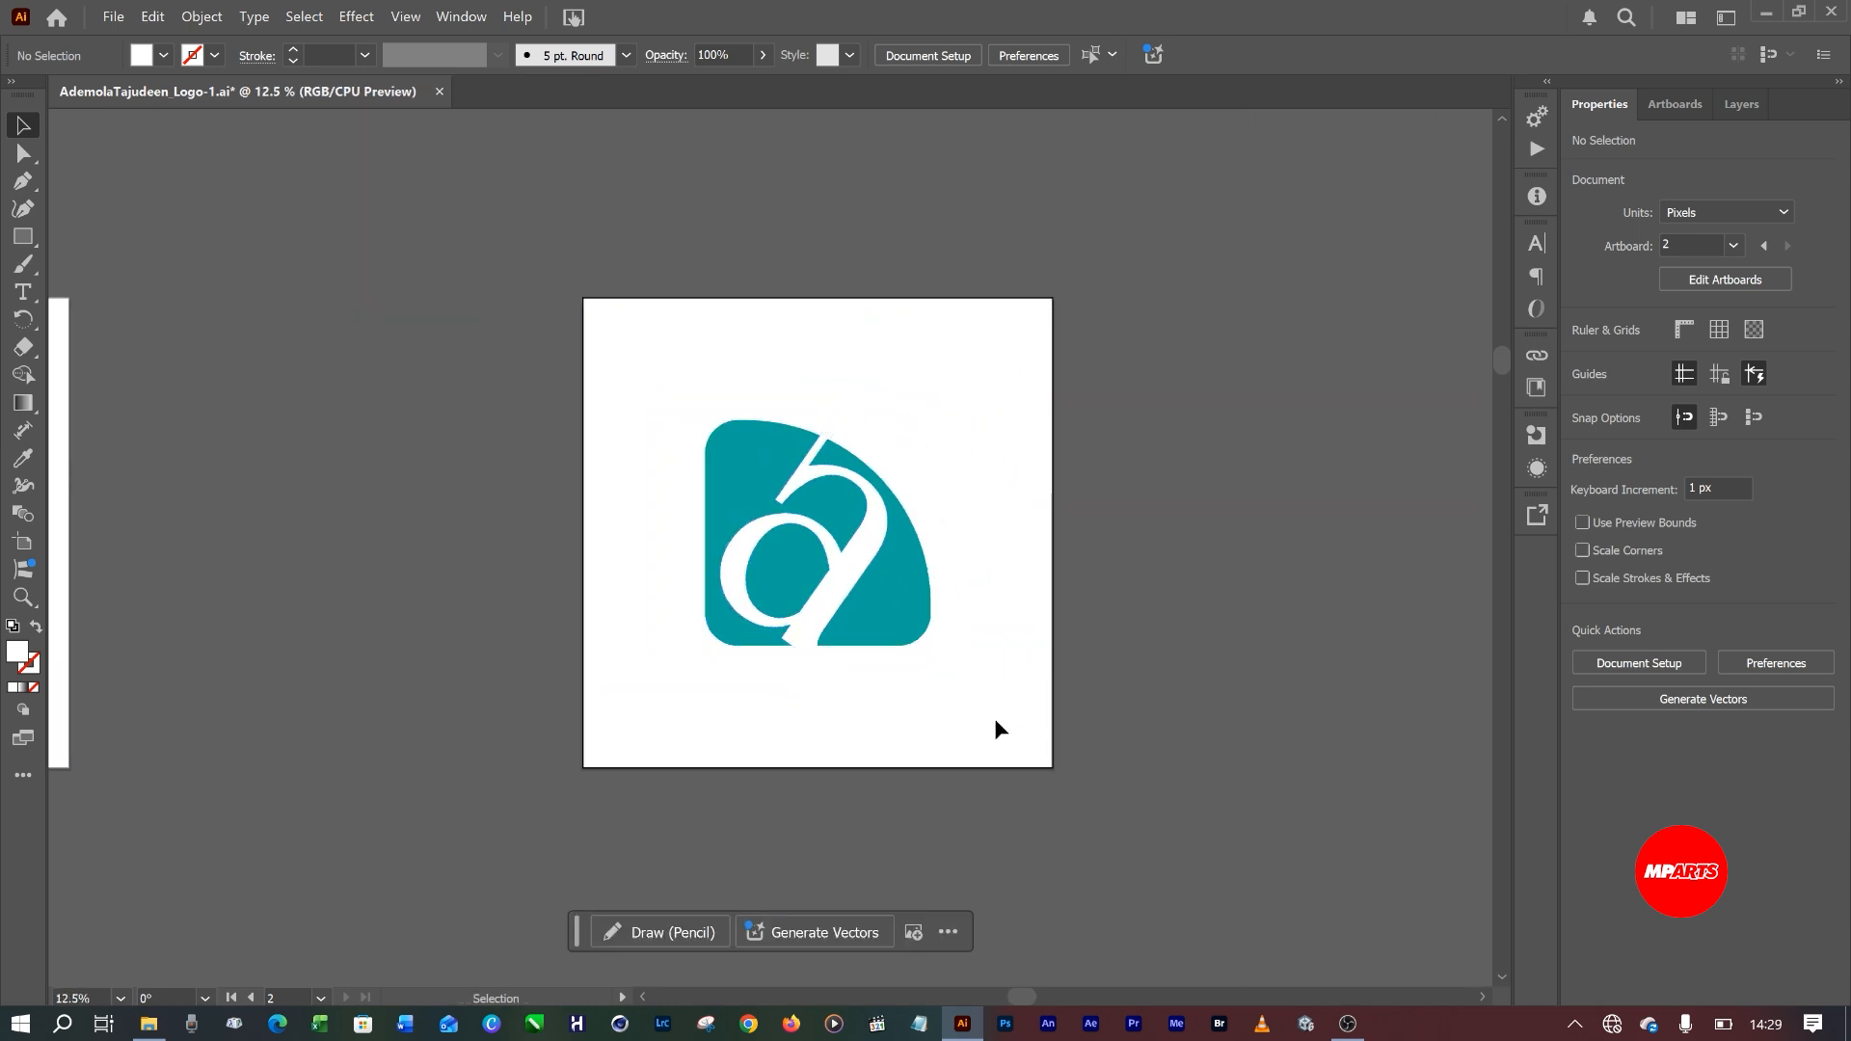
{"action": "scroll", "coordinate": [849, 543], "scroll_direction": "down", "scroll_amount": 2}
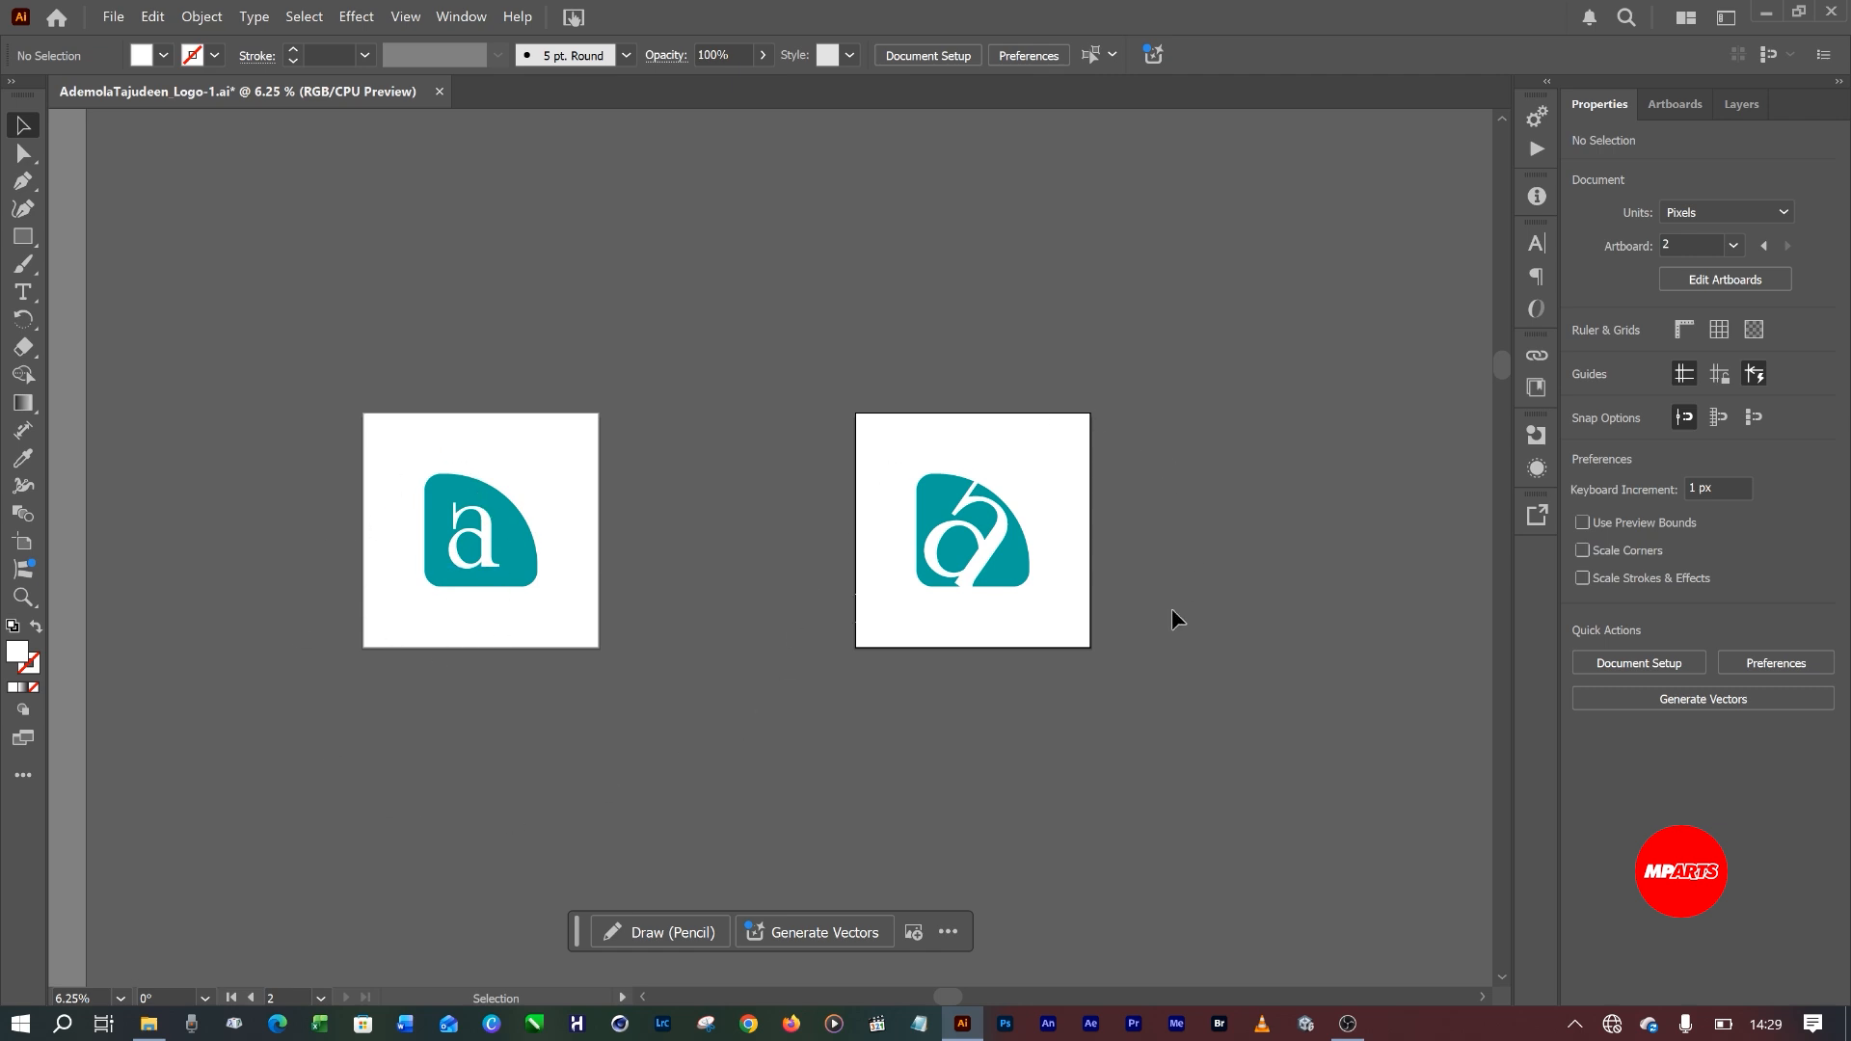
{"action": "key", "text": "ctrl+s"}
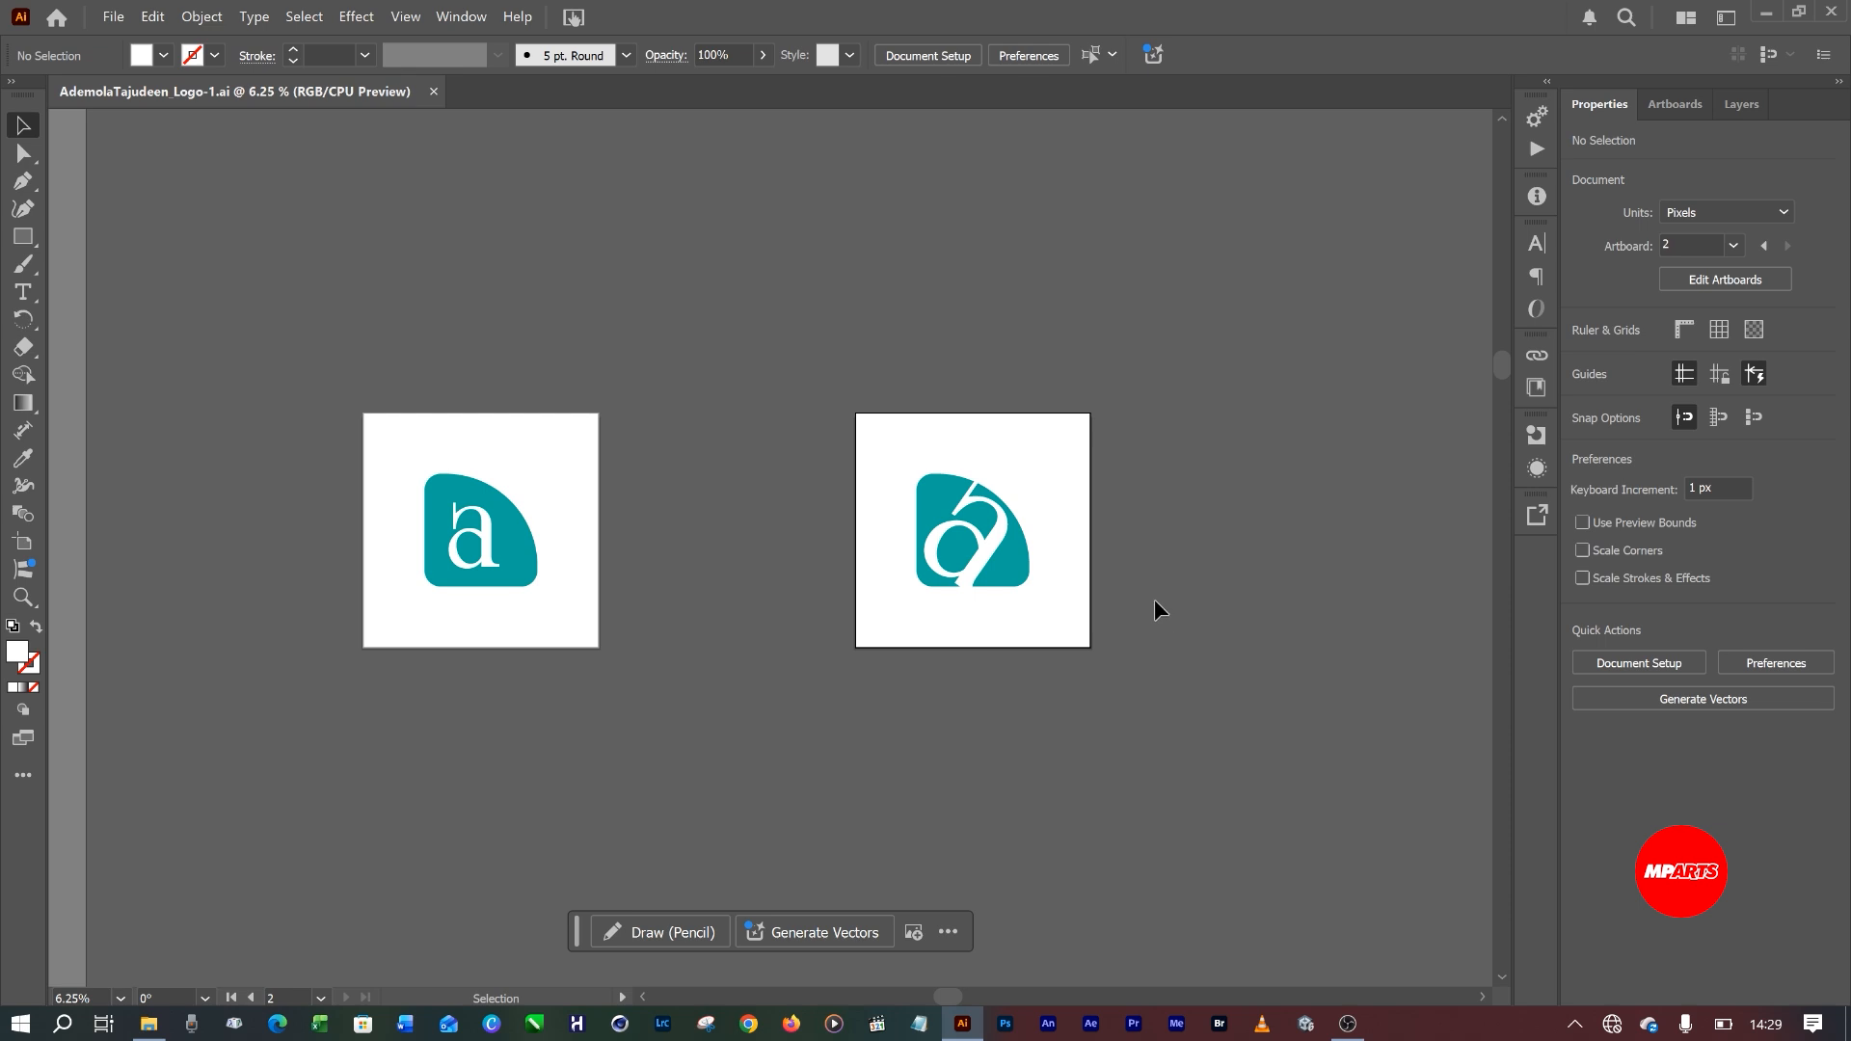
In the Layers panel, toggle each layer's visibility to check which holds the letter and the teal shape.
{"action": "left_click", "coordinate": [1727, 110]}
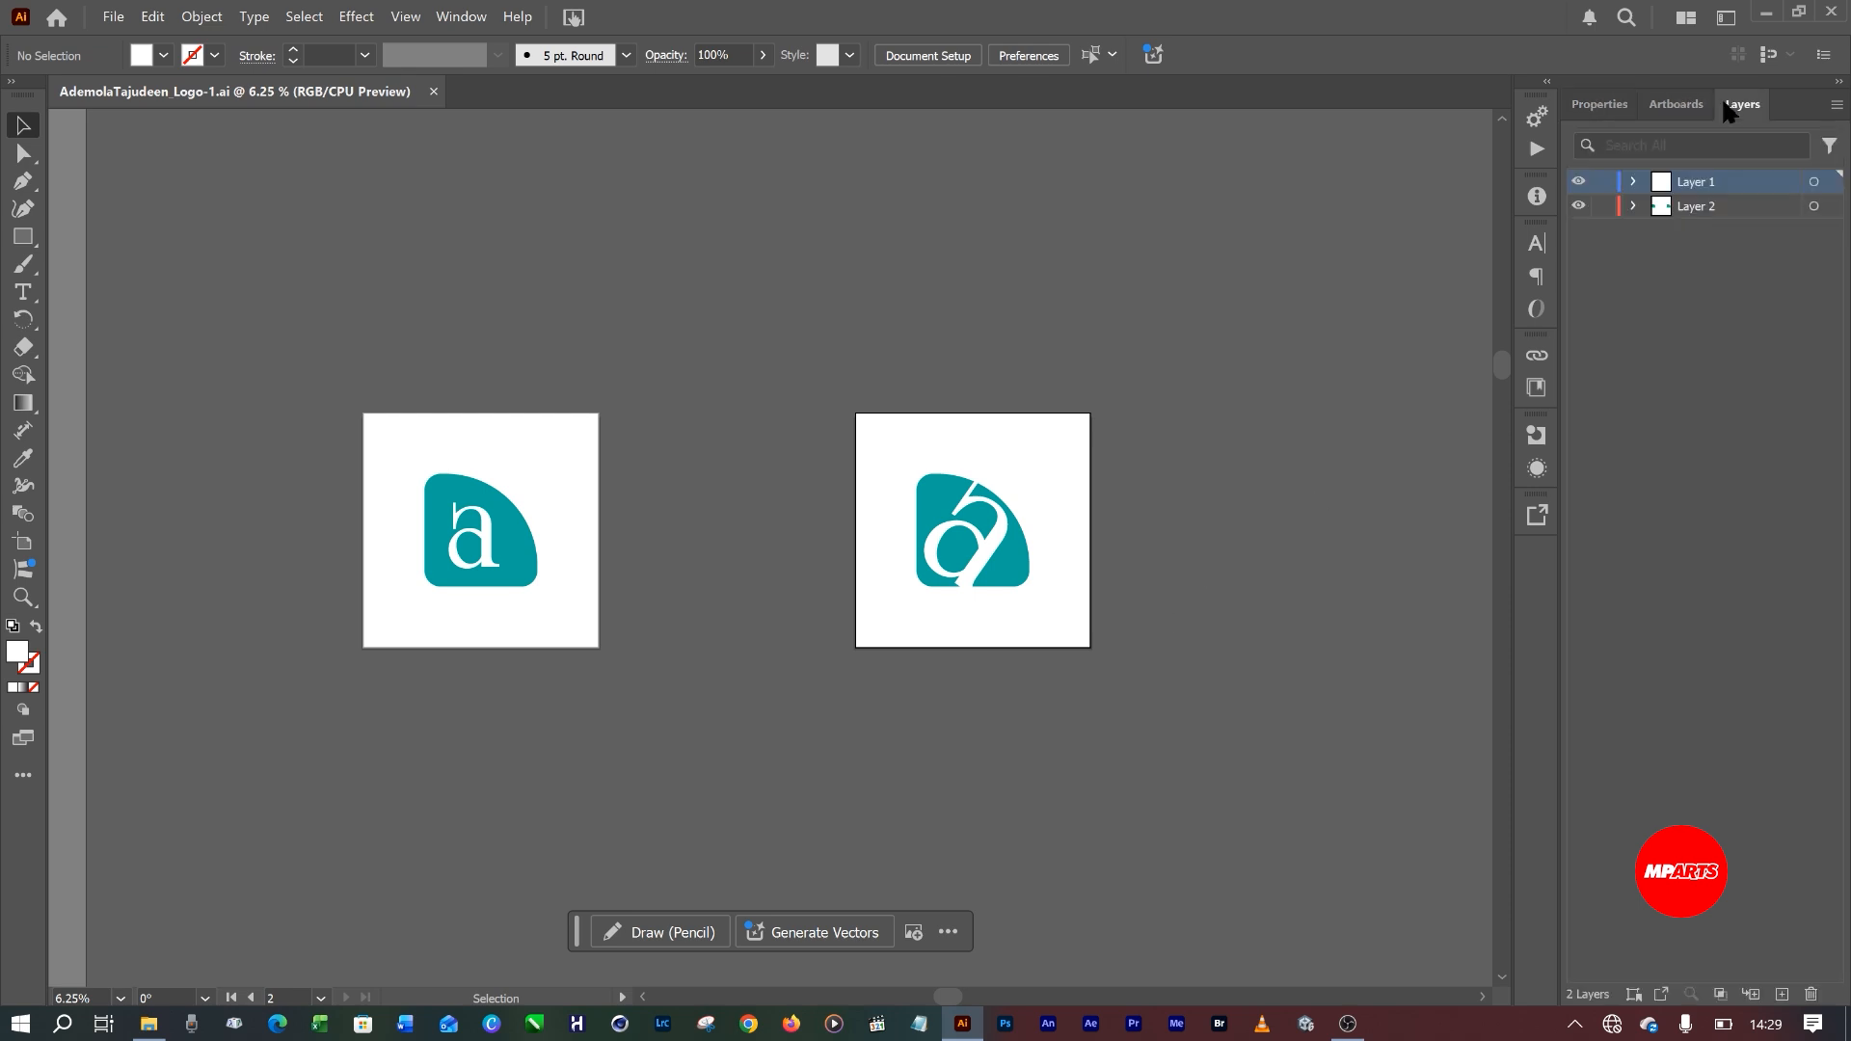
{"action": "left_click", "coordinate": [1690, 207]}
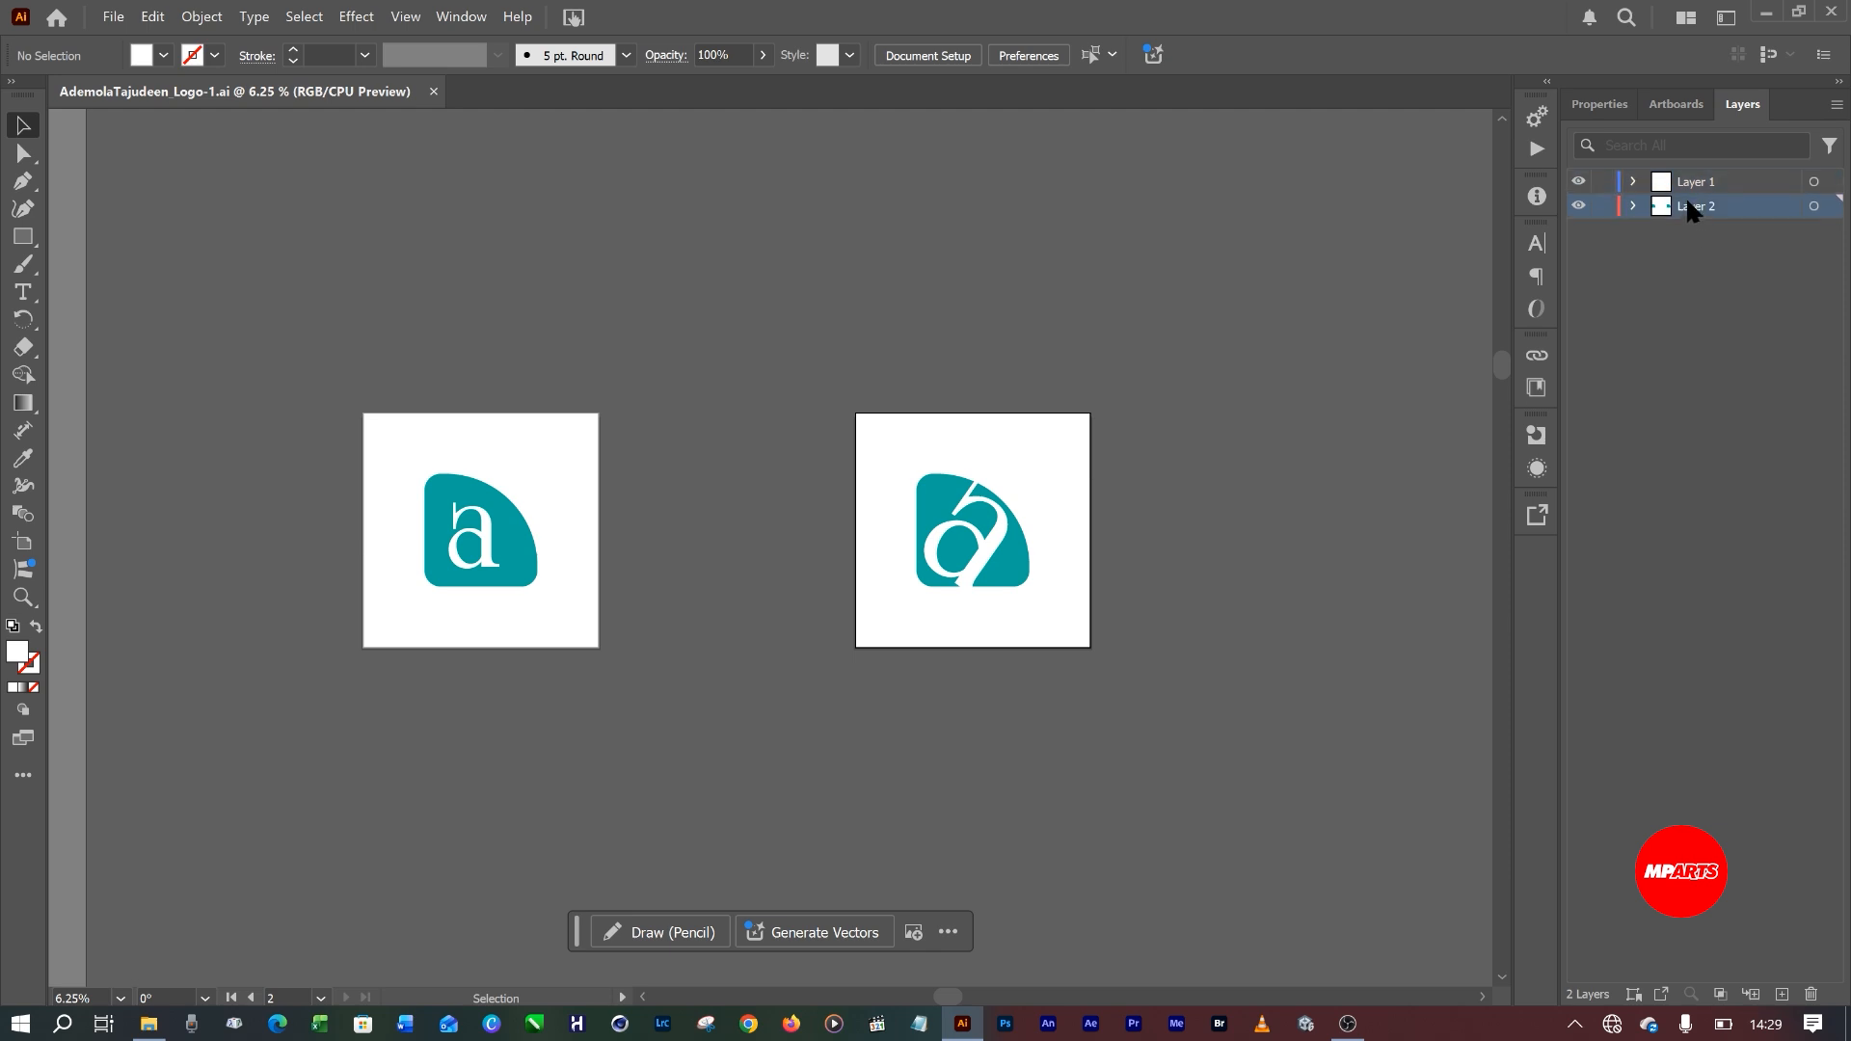
{"action": "left_click", "coordinate": [1581, 183]}
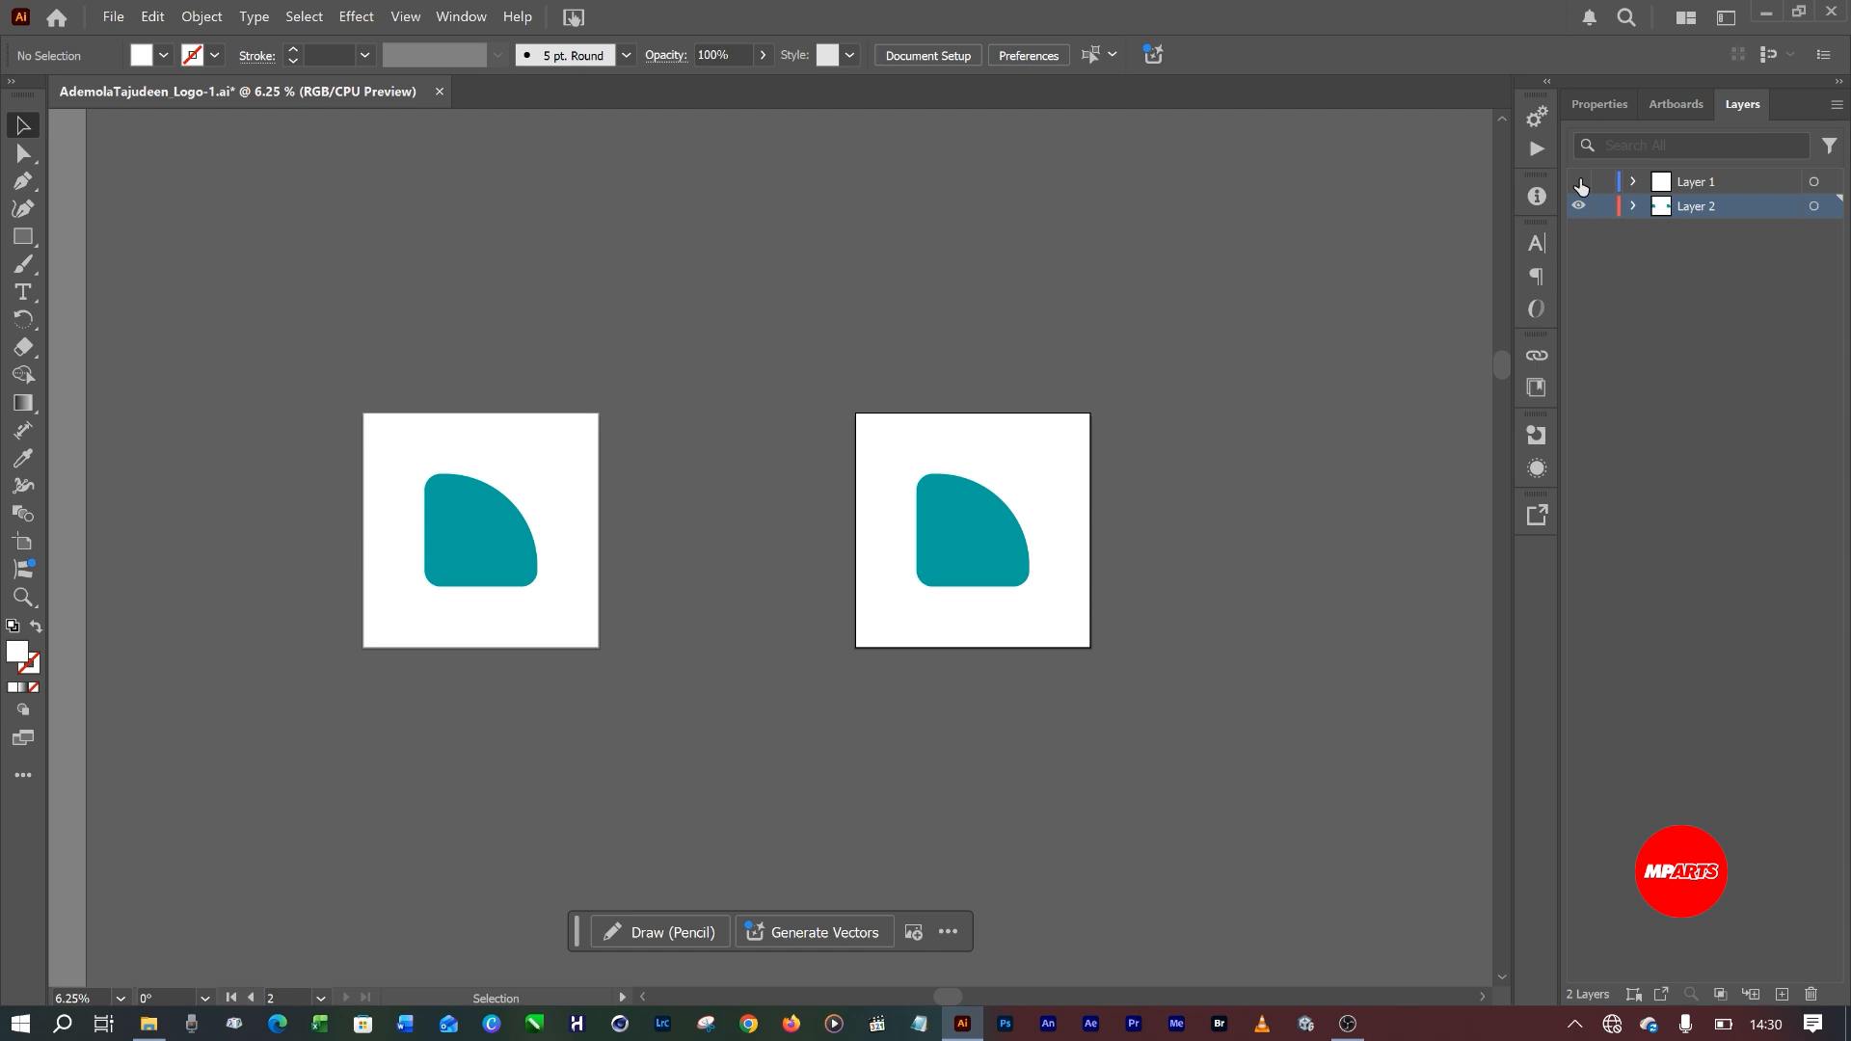
{"action": "left_click", "coordinate": [1581, 183]}
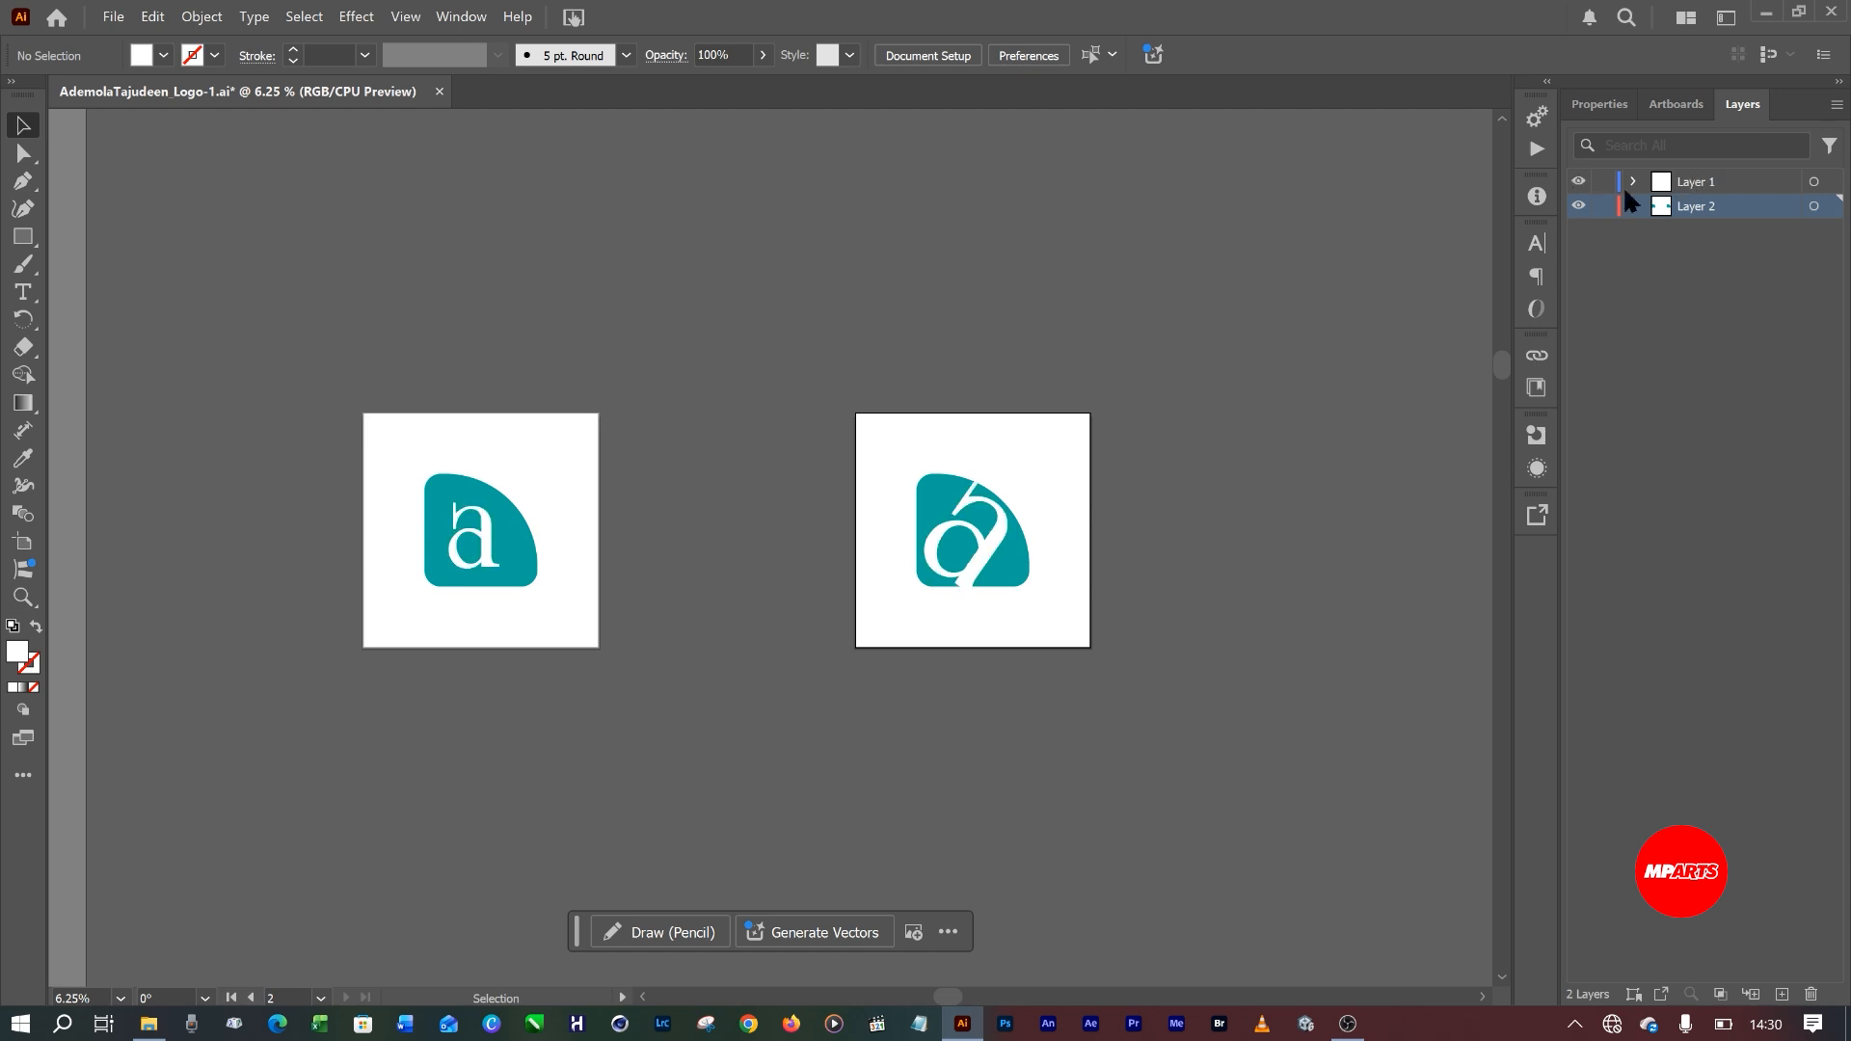
{"action": "left_click", "coordinate": [1578, 206]}
{"action": "left_click", "coordinate": [1578, 206]}
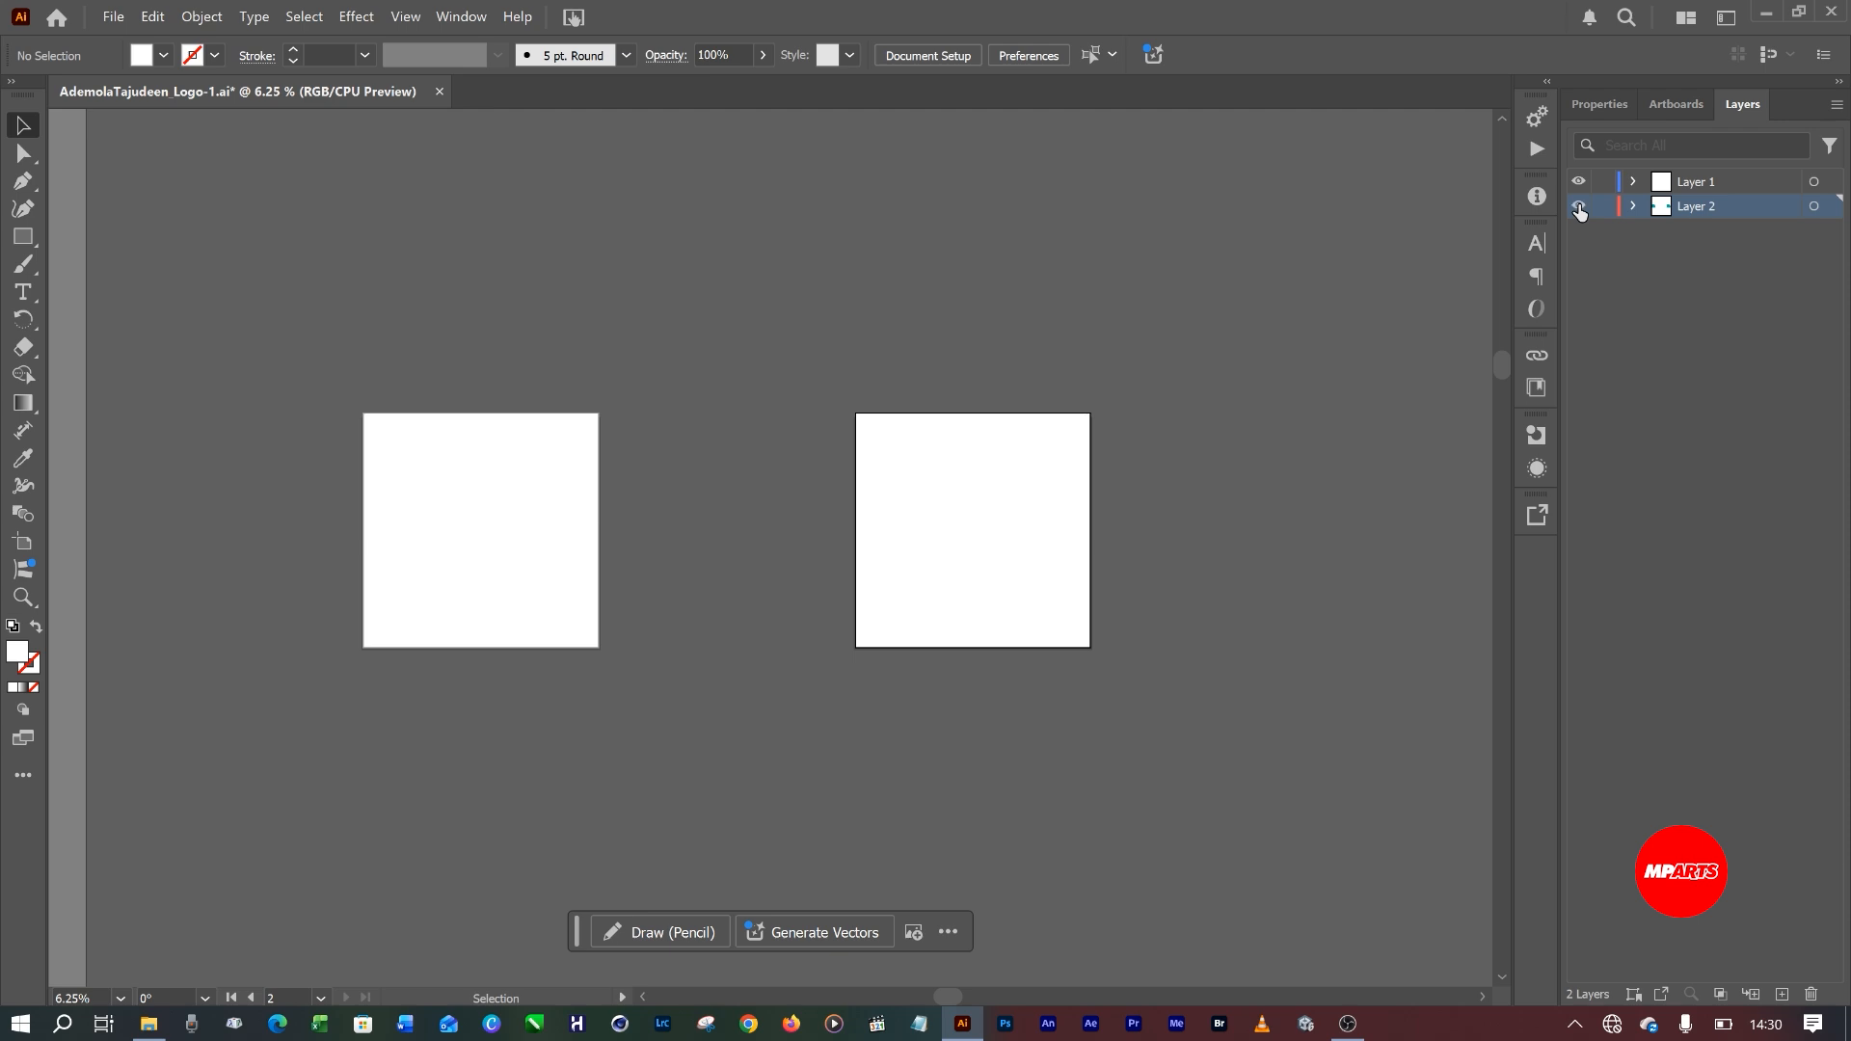
{"action": "left_click", "coordinate": [1579, 206]}
{"action": "left_click", "coordinate": [1578, 206]}
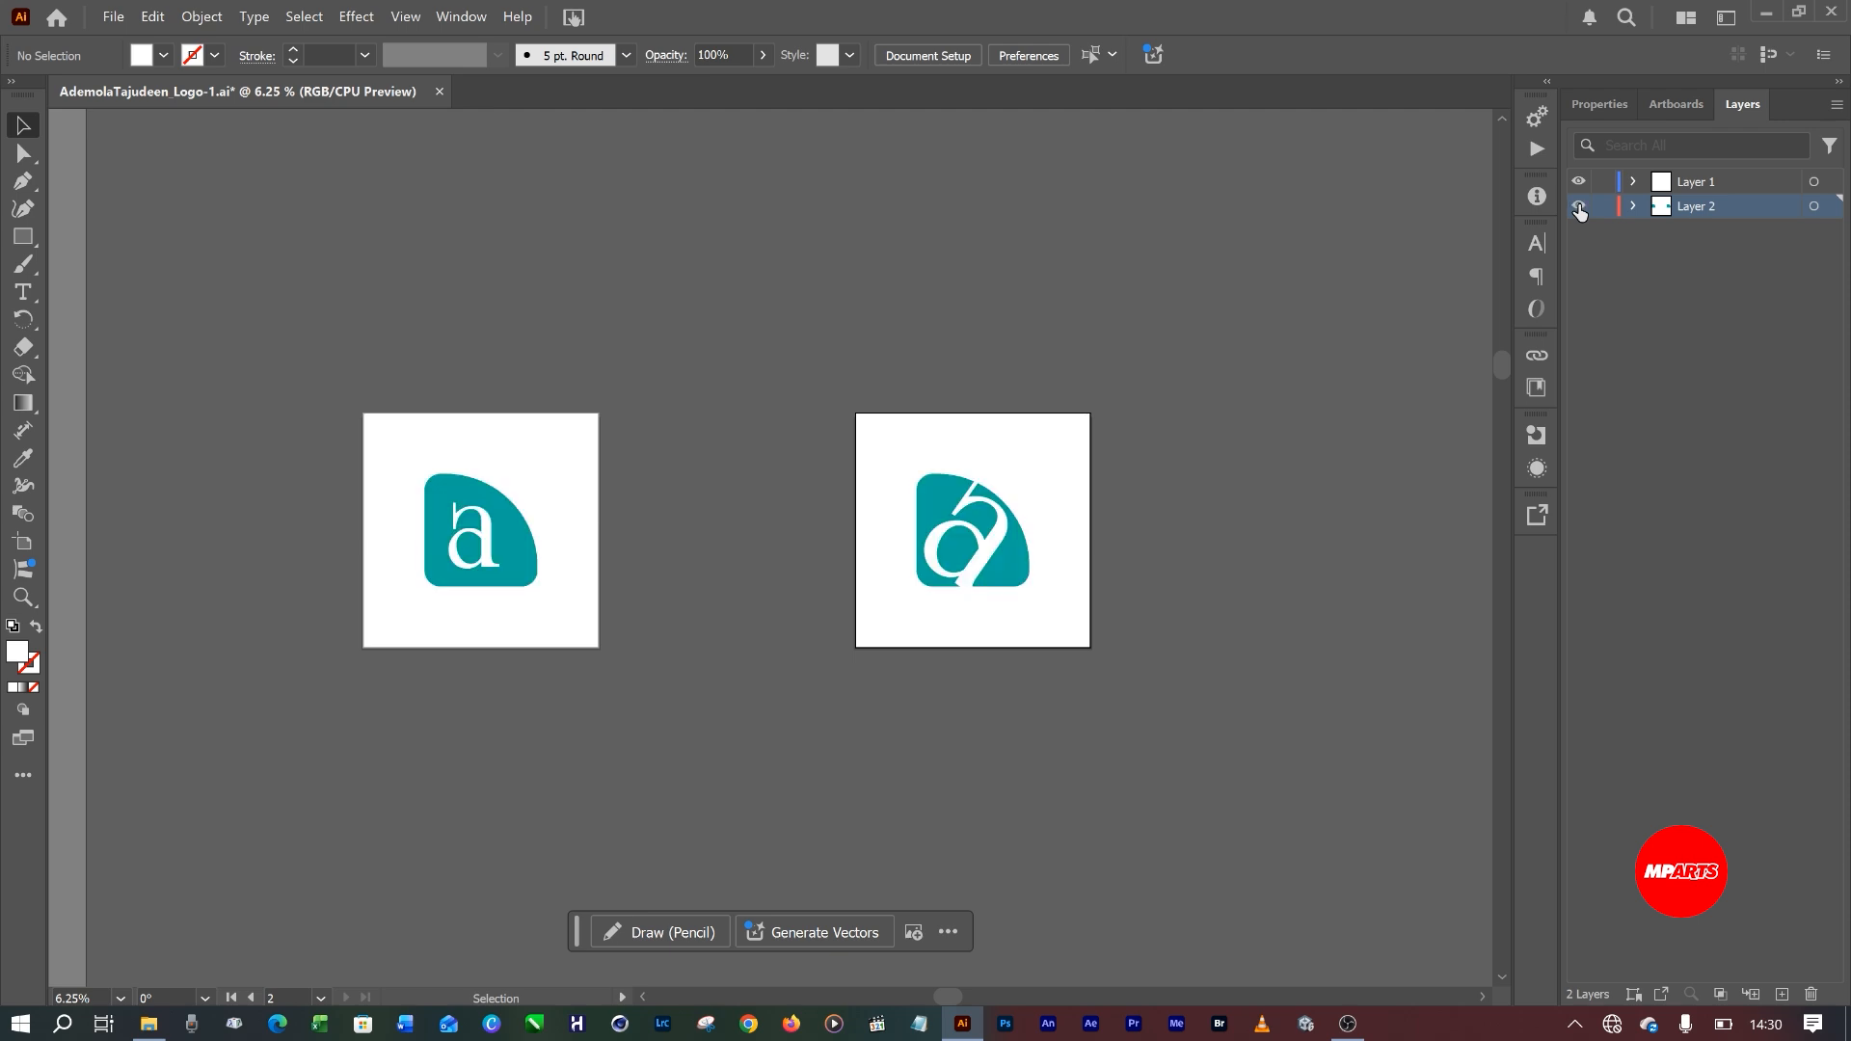
Rename Layer 1 to 'a' and Layer 2 to 'Sqaure'.
{"action": "double_click", "coordinate": [1697, 183]}
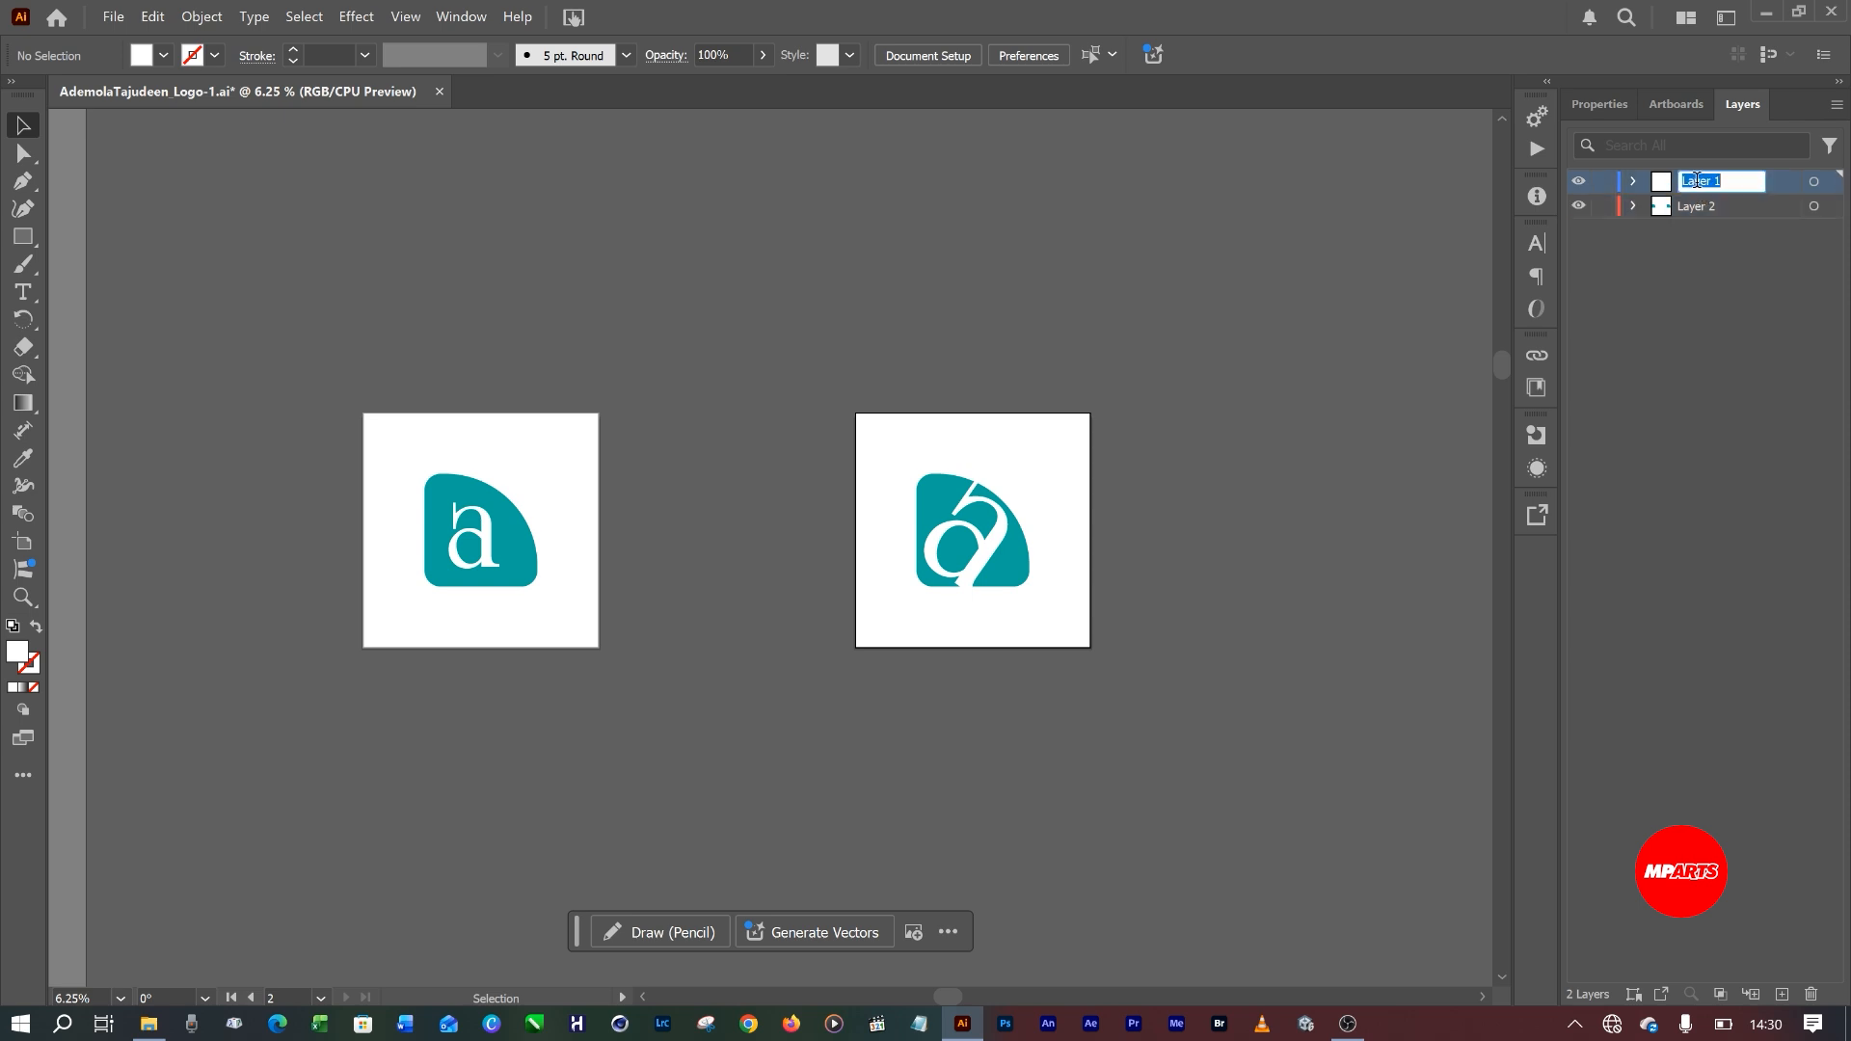
{"action": "type", "text": "a"}
{"action": "key", "text": "Return"}
{"action": "left_click", "coordinate": [1709, 203]}
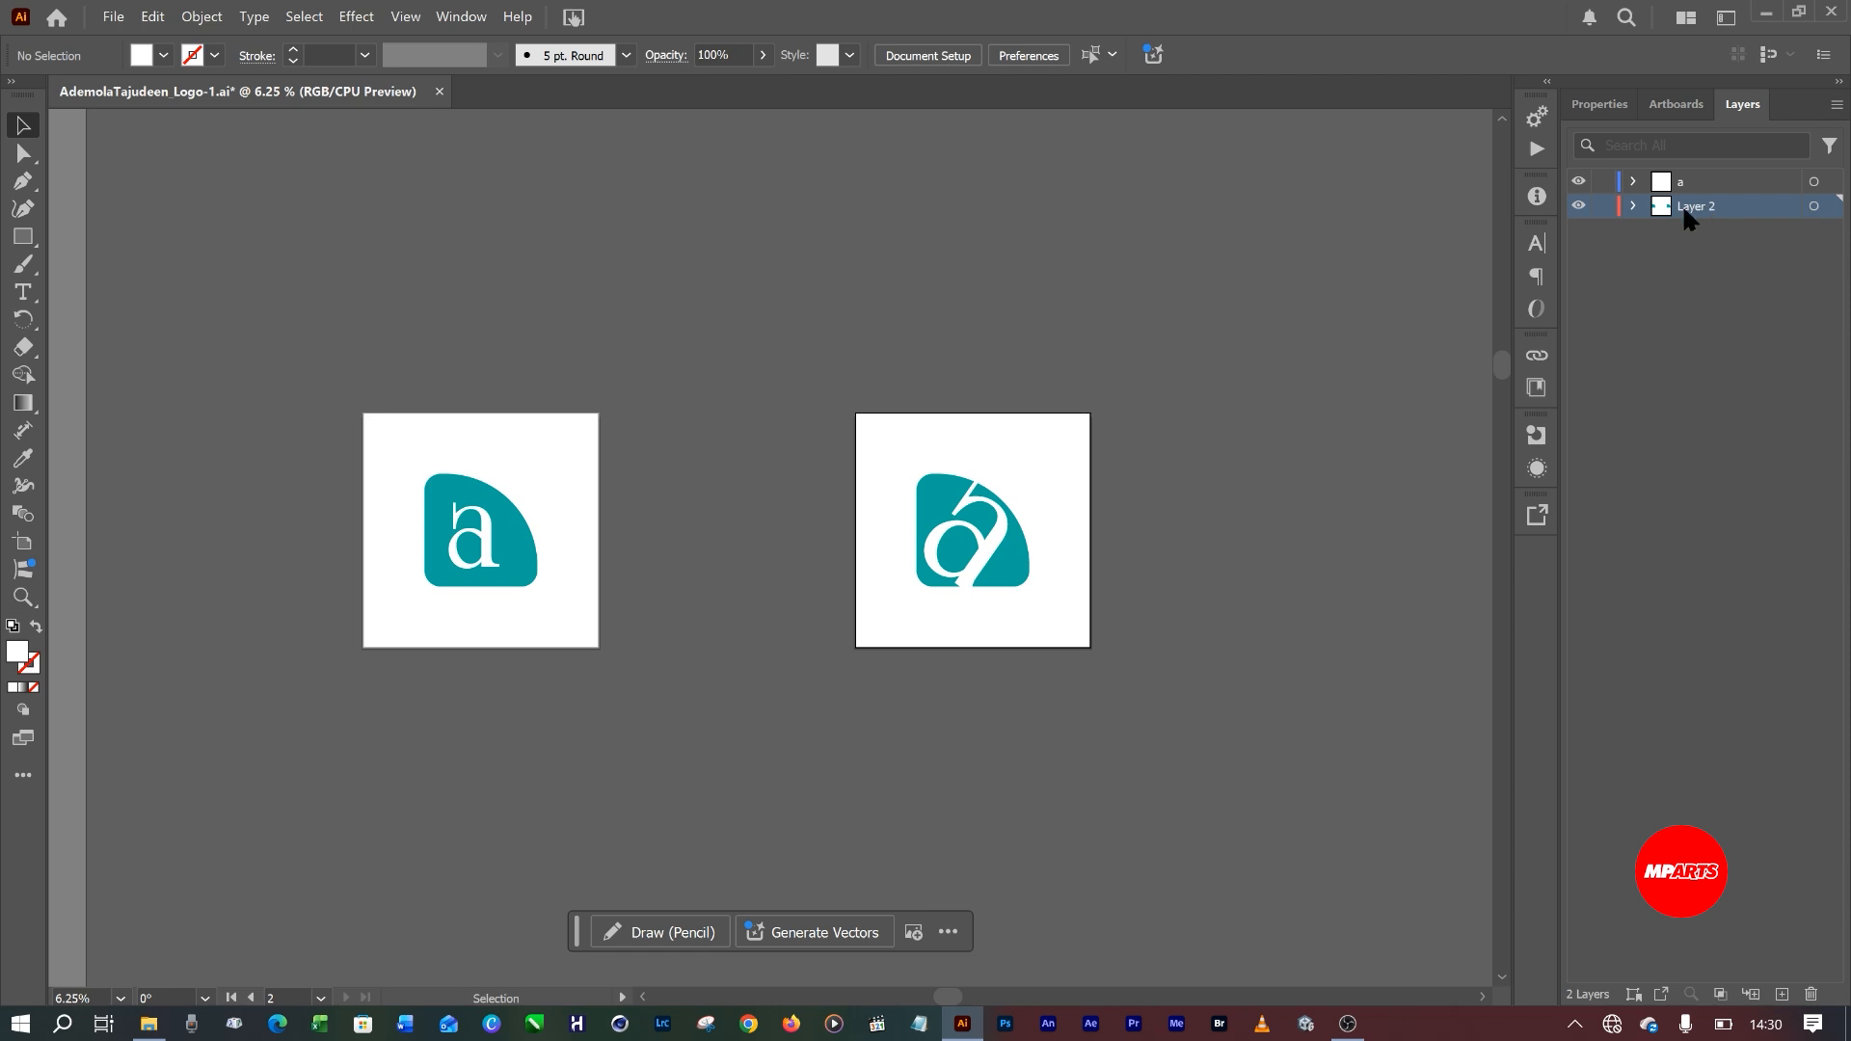
{"action": "double_click", "coordinate": [1682, 204]}
{"action": "type", "text": "Sa"}
{"action": "type", "text": "ure"}
{"action": "type", "text": "q"}
{"action": "key", "text": "Return"}
Subtract the a from the teal shape with Pathfinder Minus Front, then move the result to X 1422.77, Y 1247.38.
{"action": "scroll", "coordinate": [1003, 528], "scroll_direction": "up", "scroll_amount": 3}
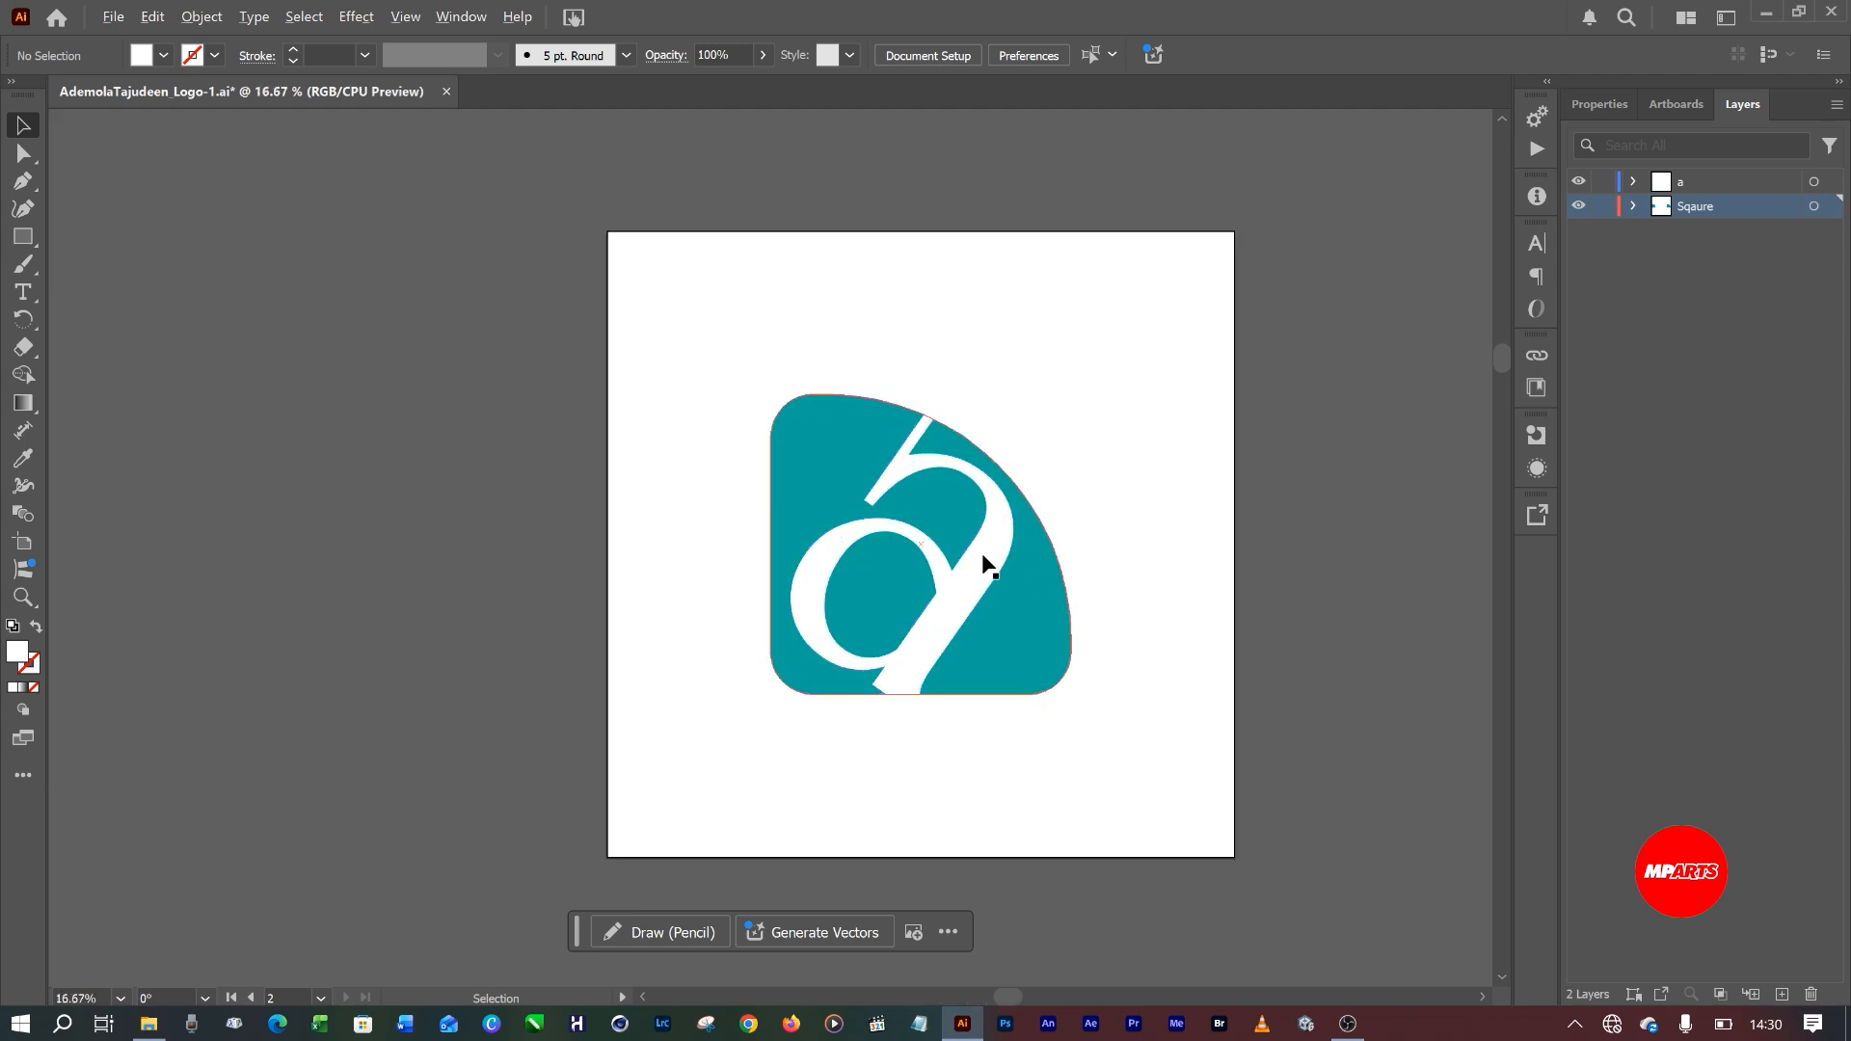
{"action": "scroll", "coordinate": [980, 504], "scroll_direction": "up", "scroll_amount": 2}
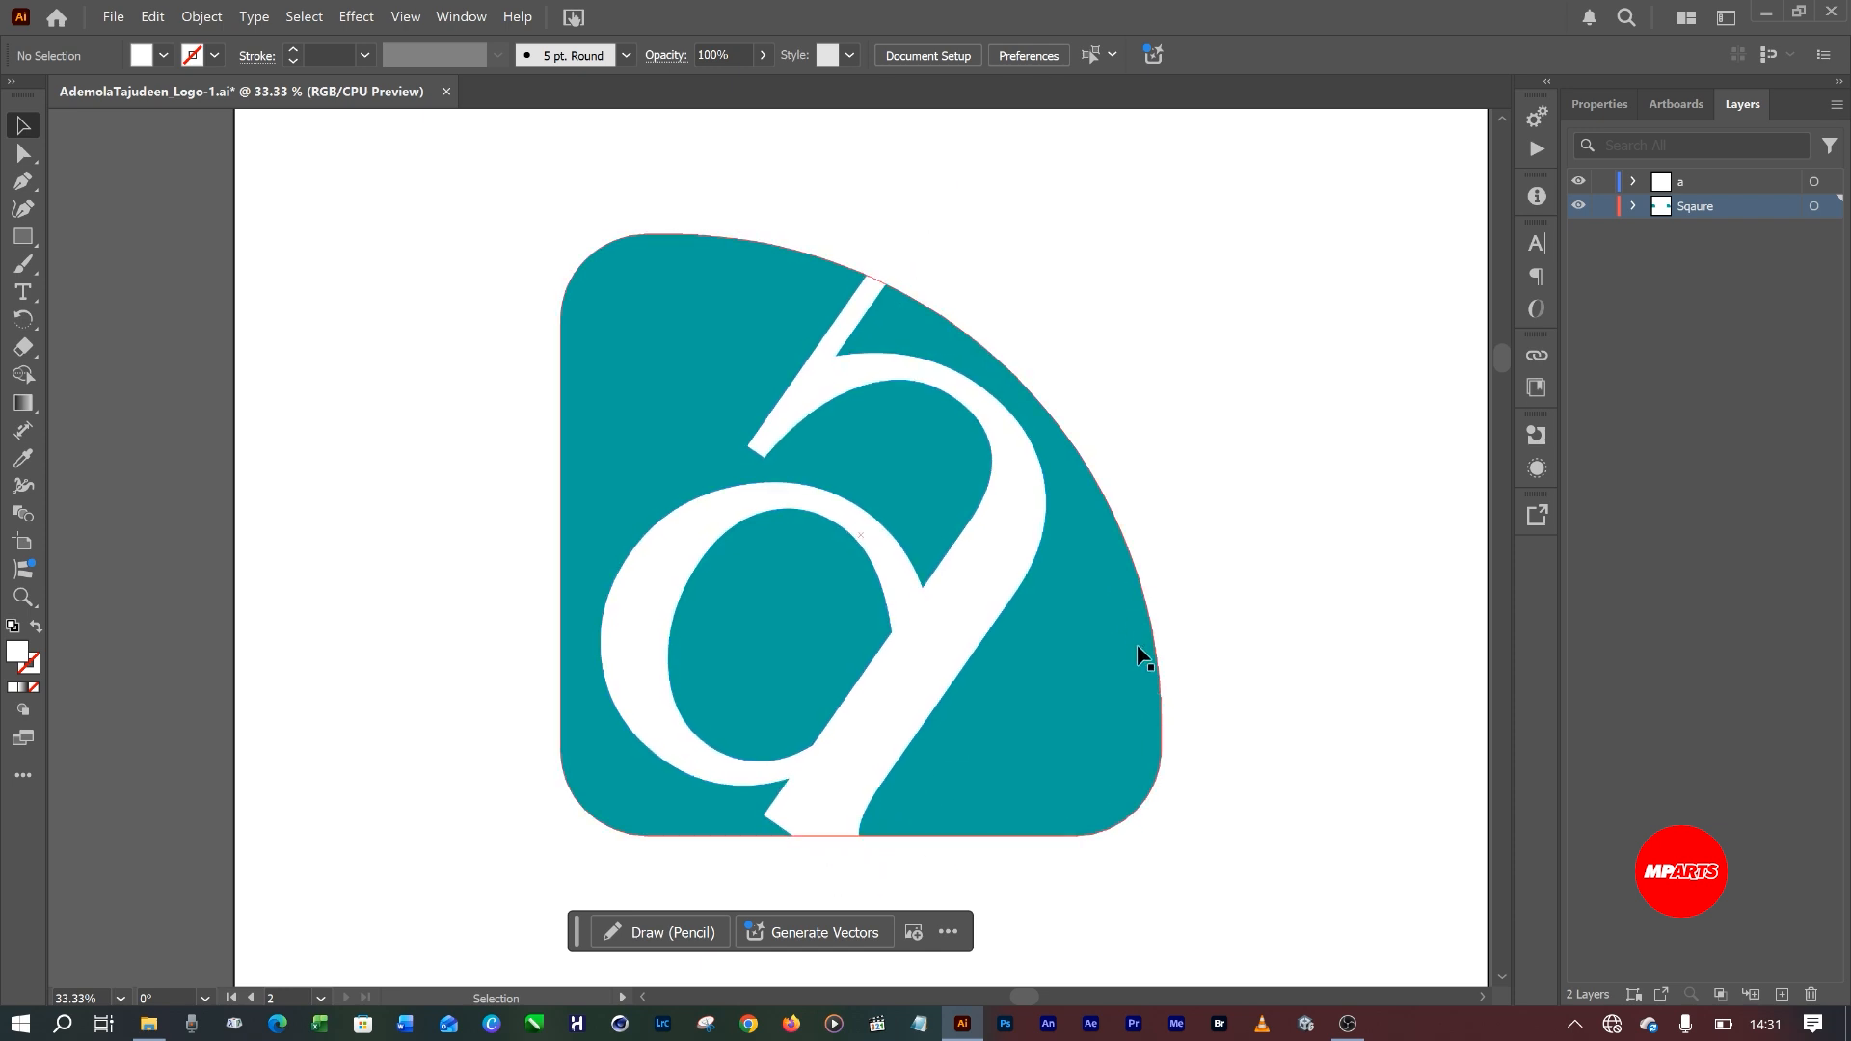
{"action": "left_click", "coordinate": [1106, 598]}
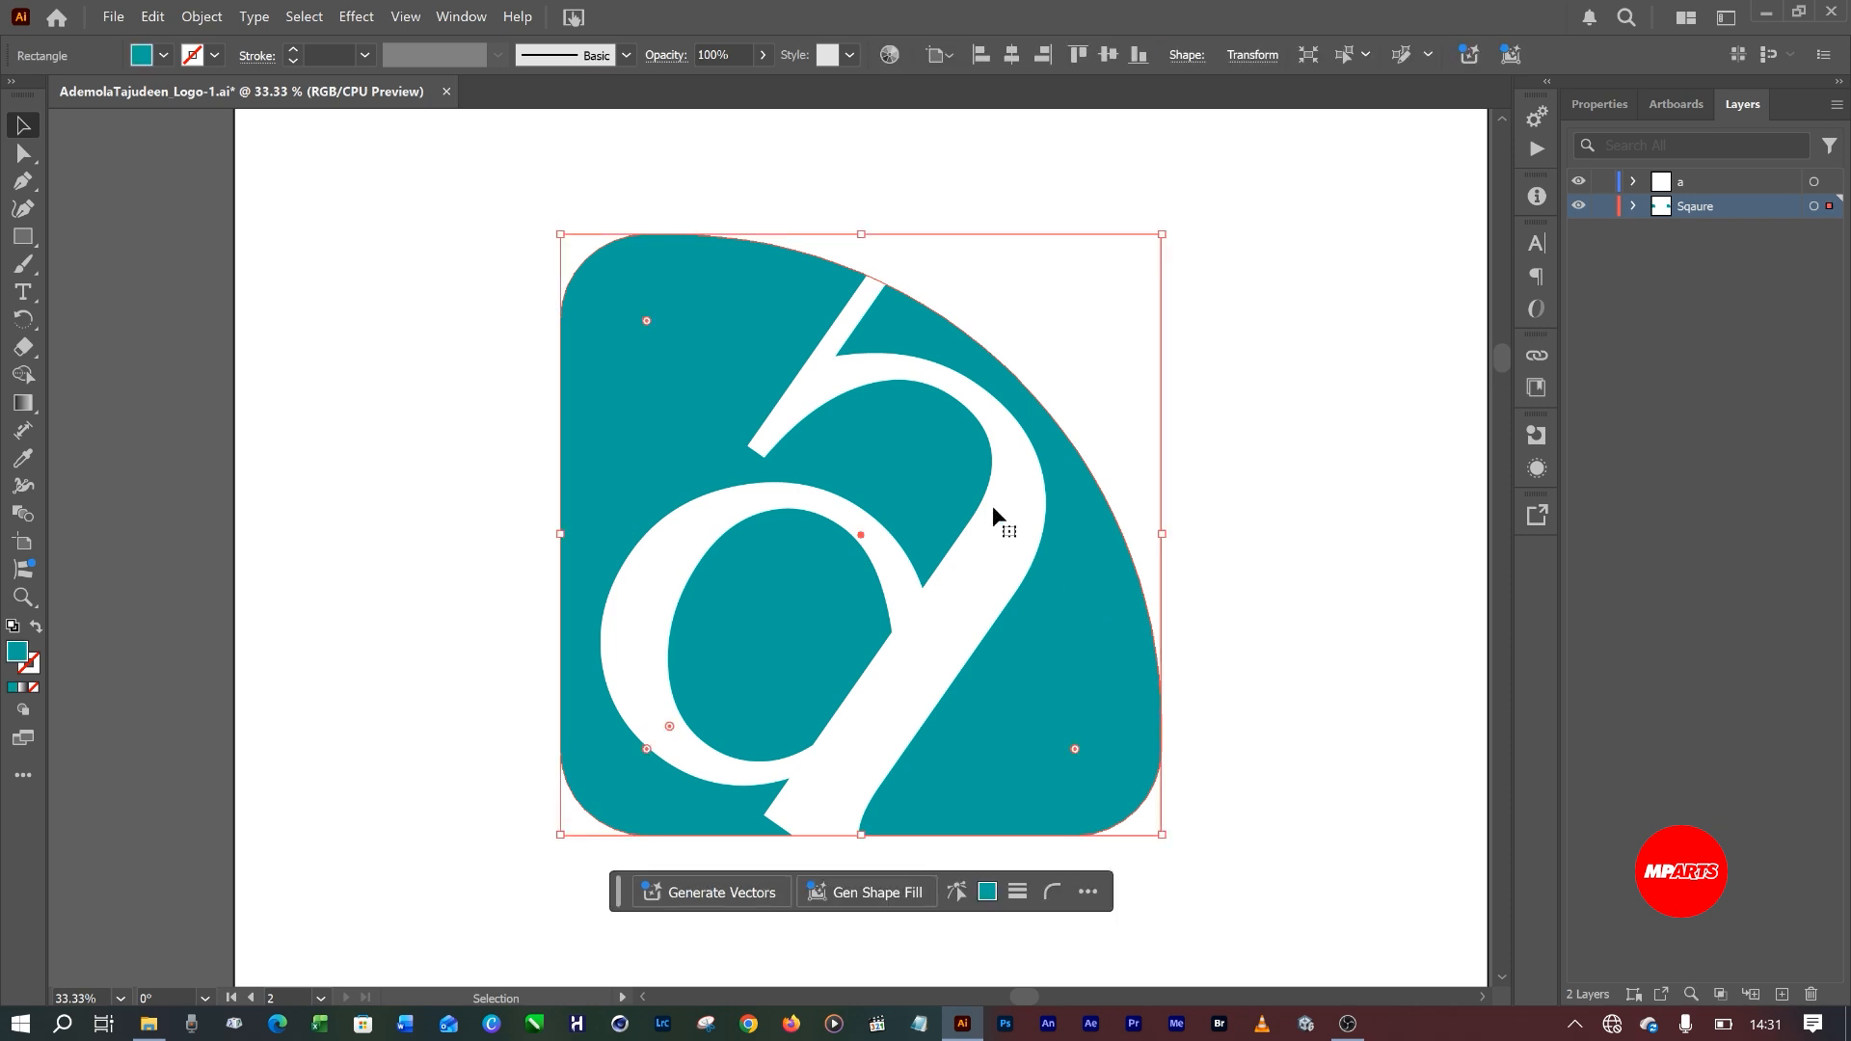
{"action": "left_click", "coordinate": [1015, 502], "text": "shift"}
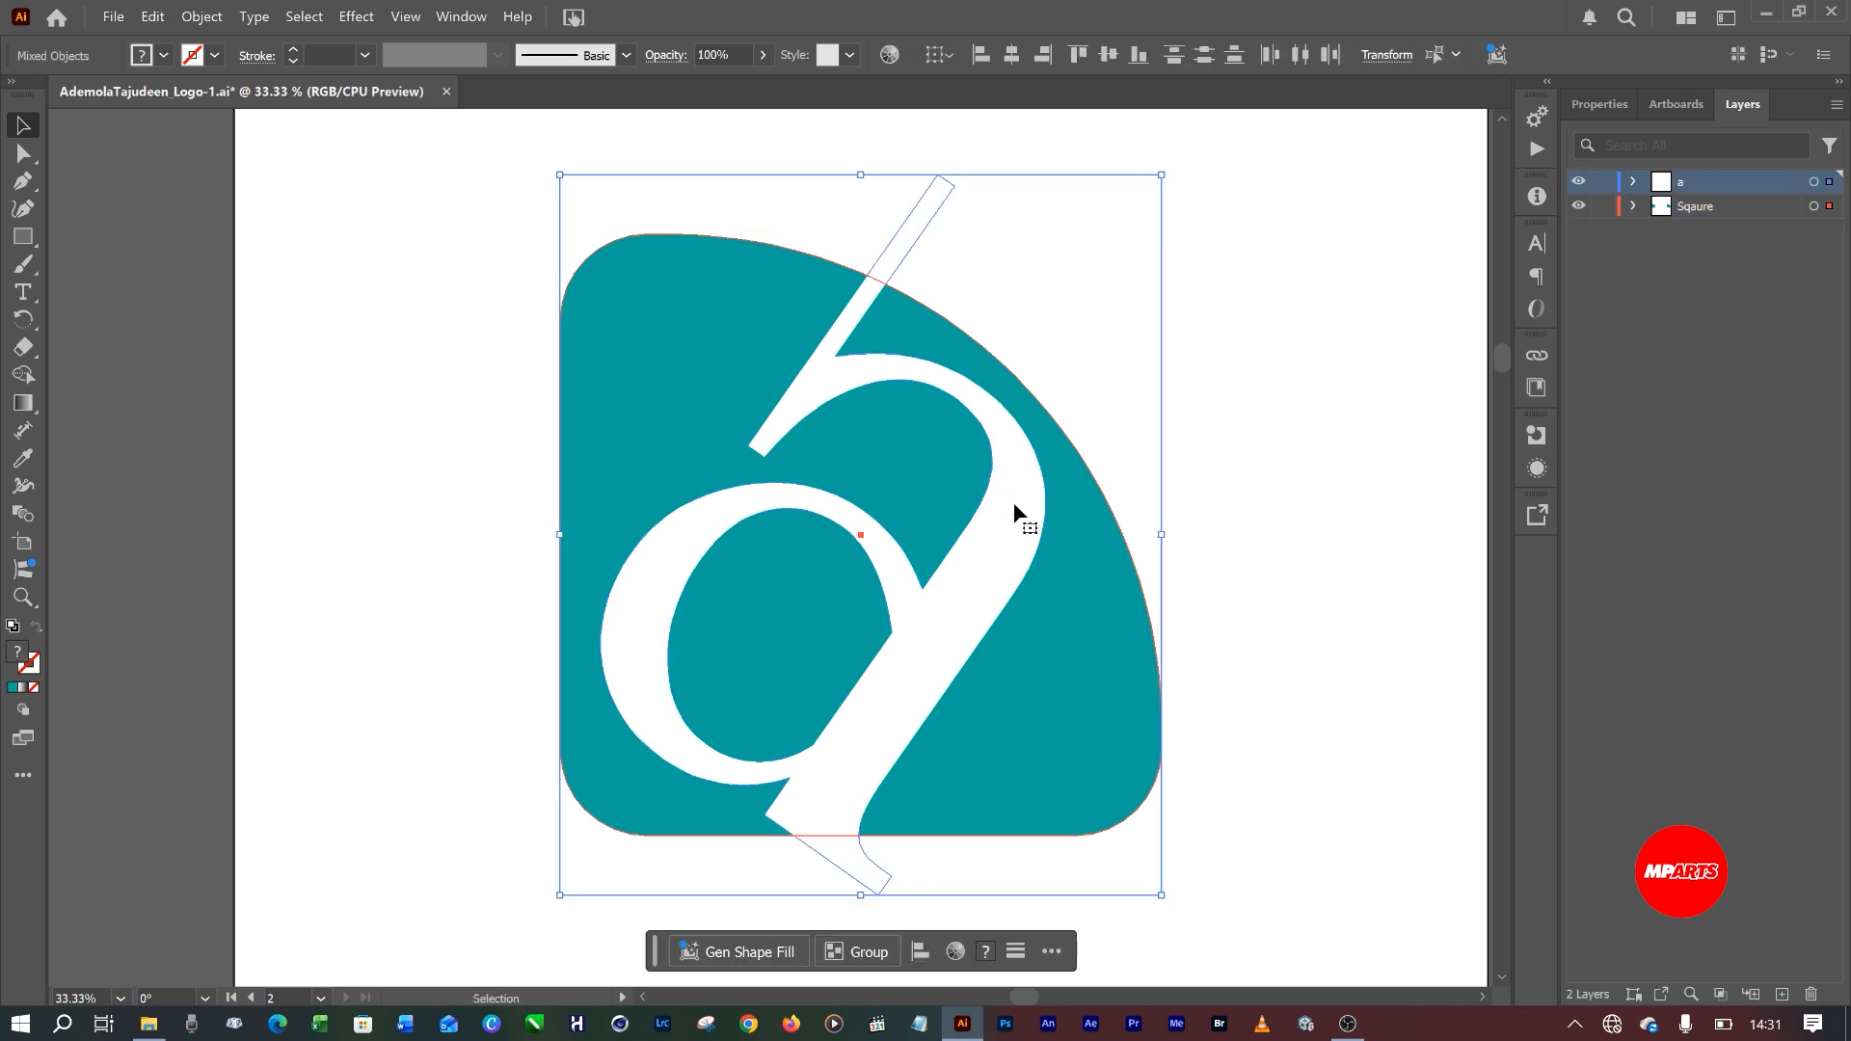
{"action": "left_click", "coordinate": [1592, 104]}
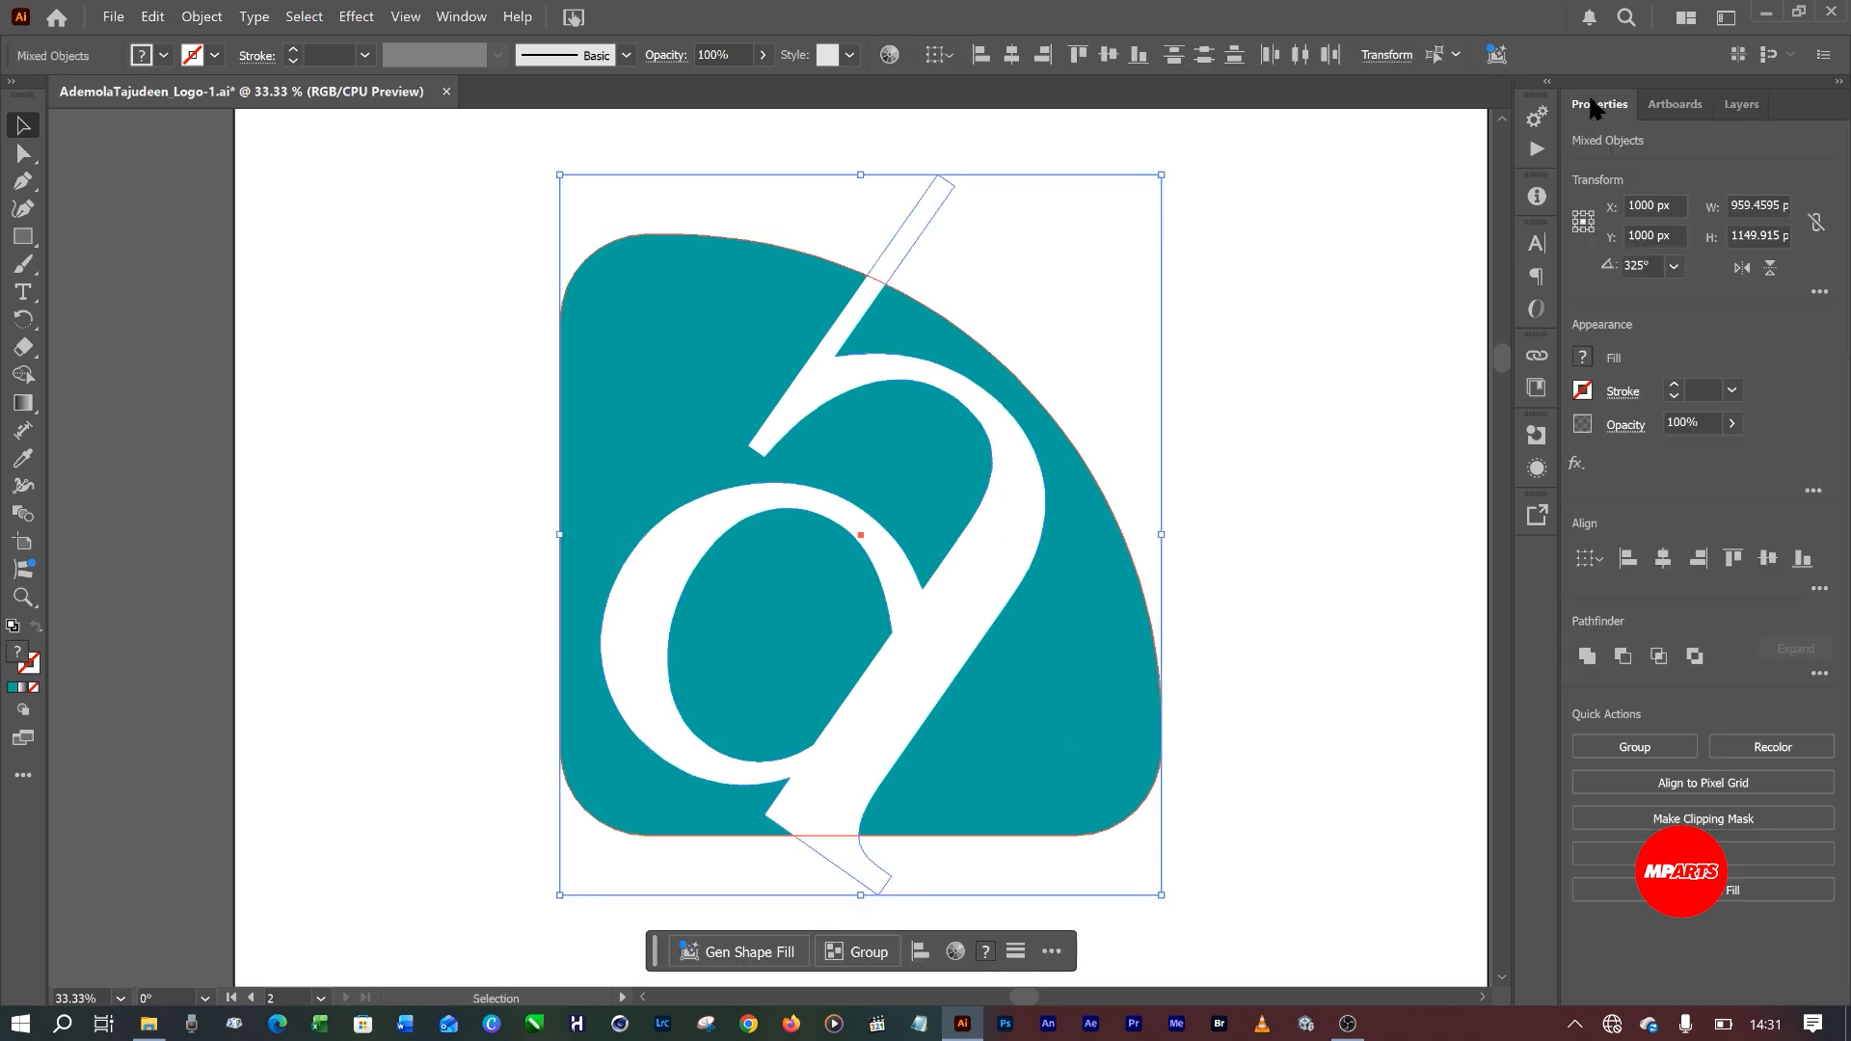
{"action": "left_click", "coordinate": [1624, 658]}
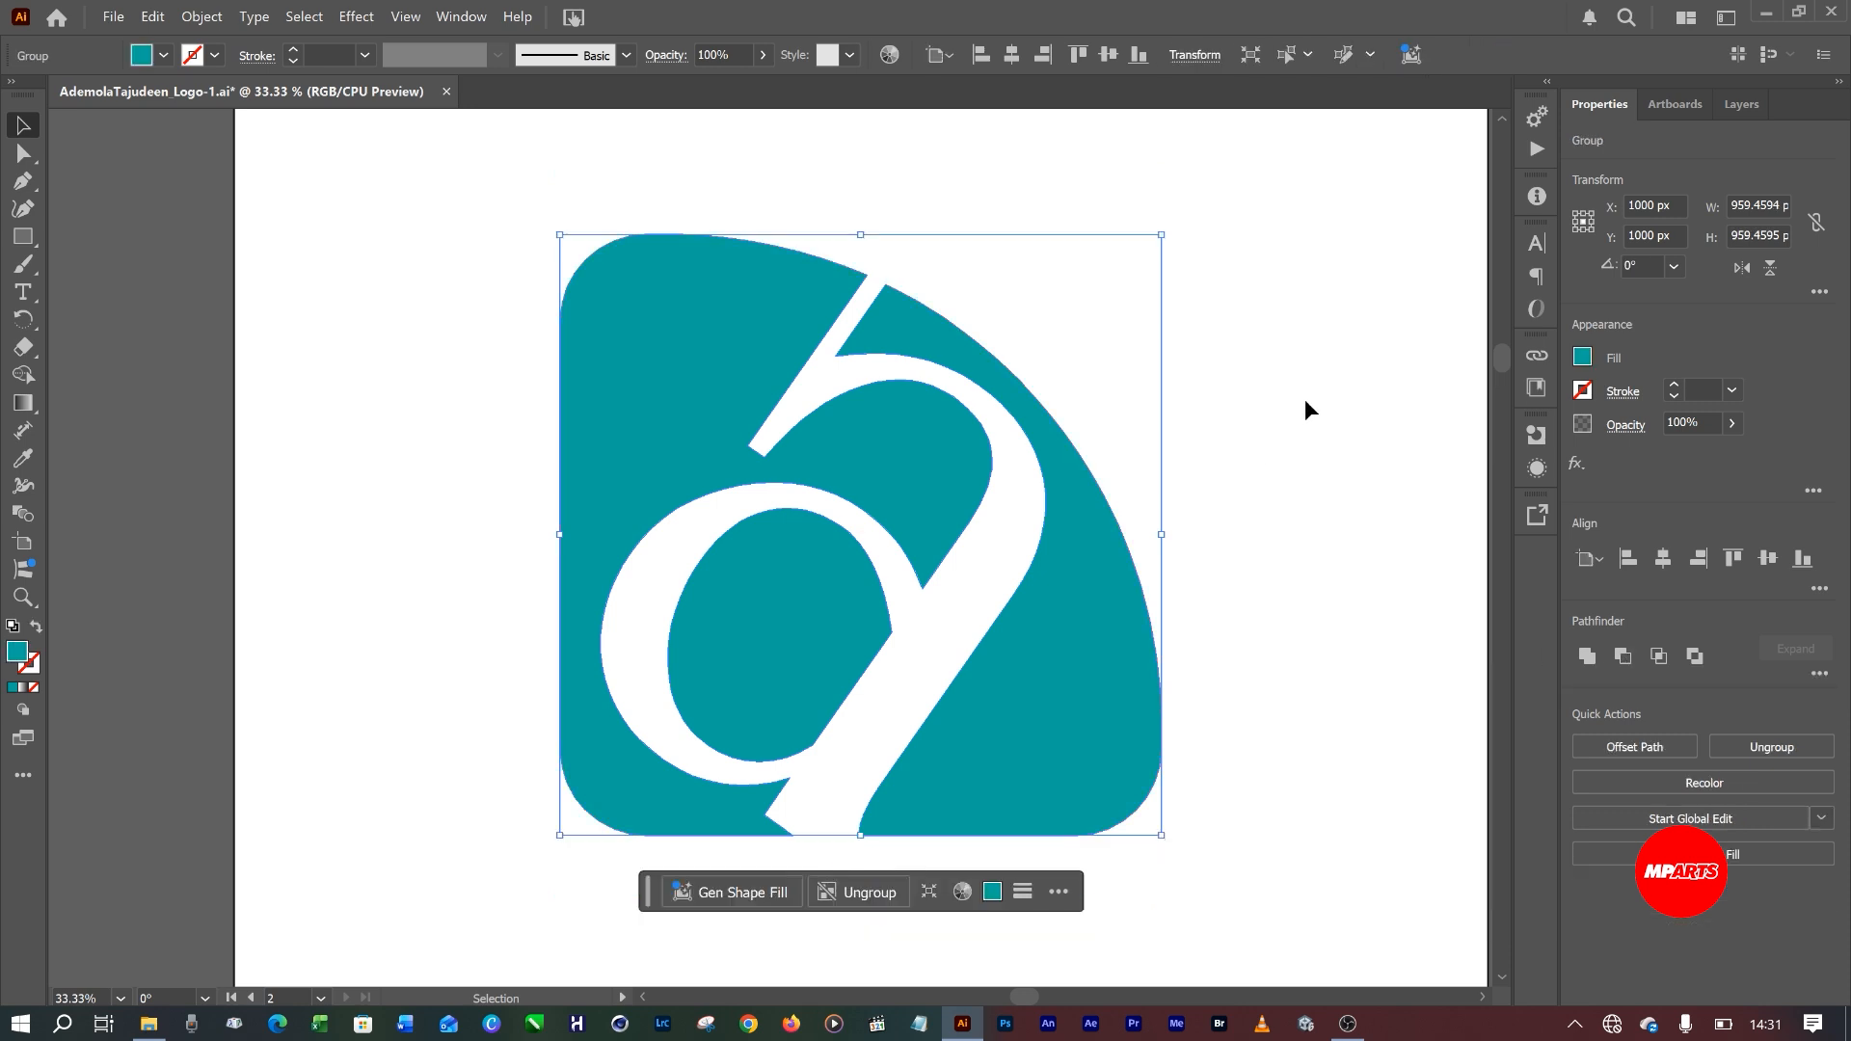
{"action": "left_click", "coordinate": [1332, 407]}
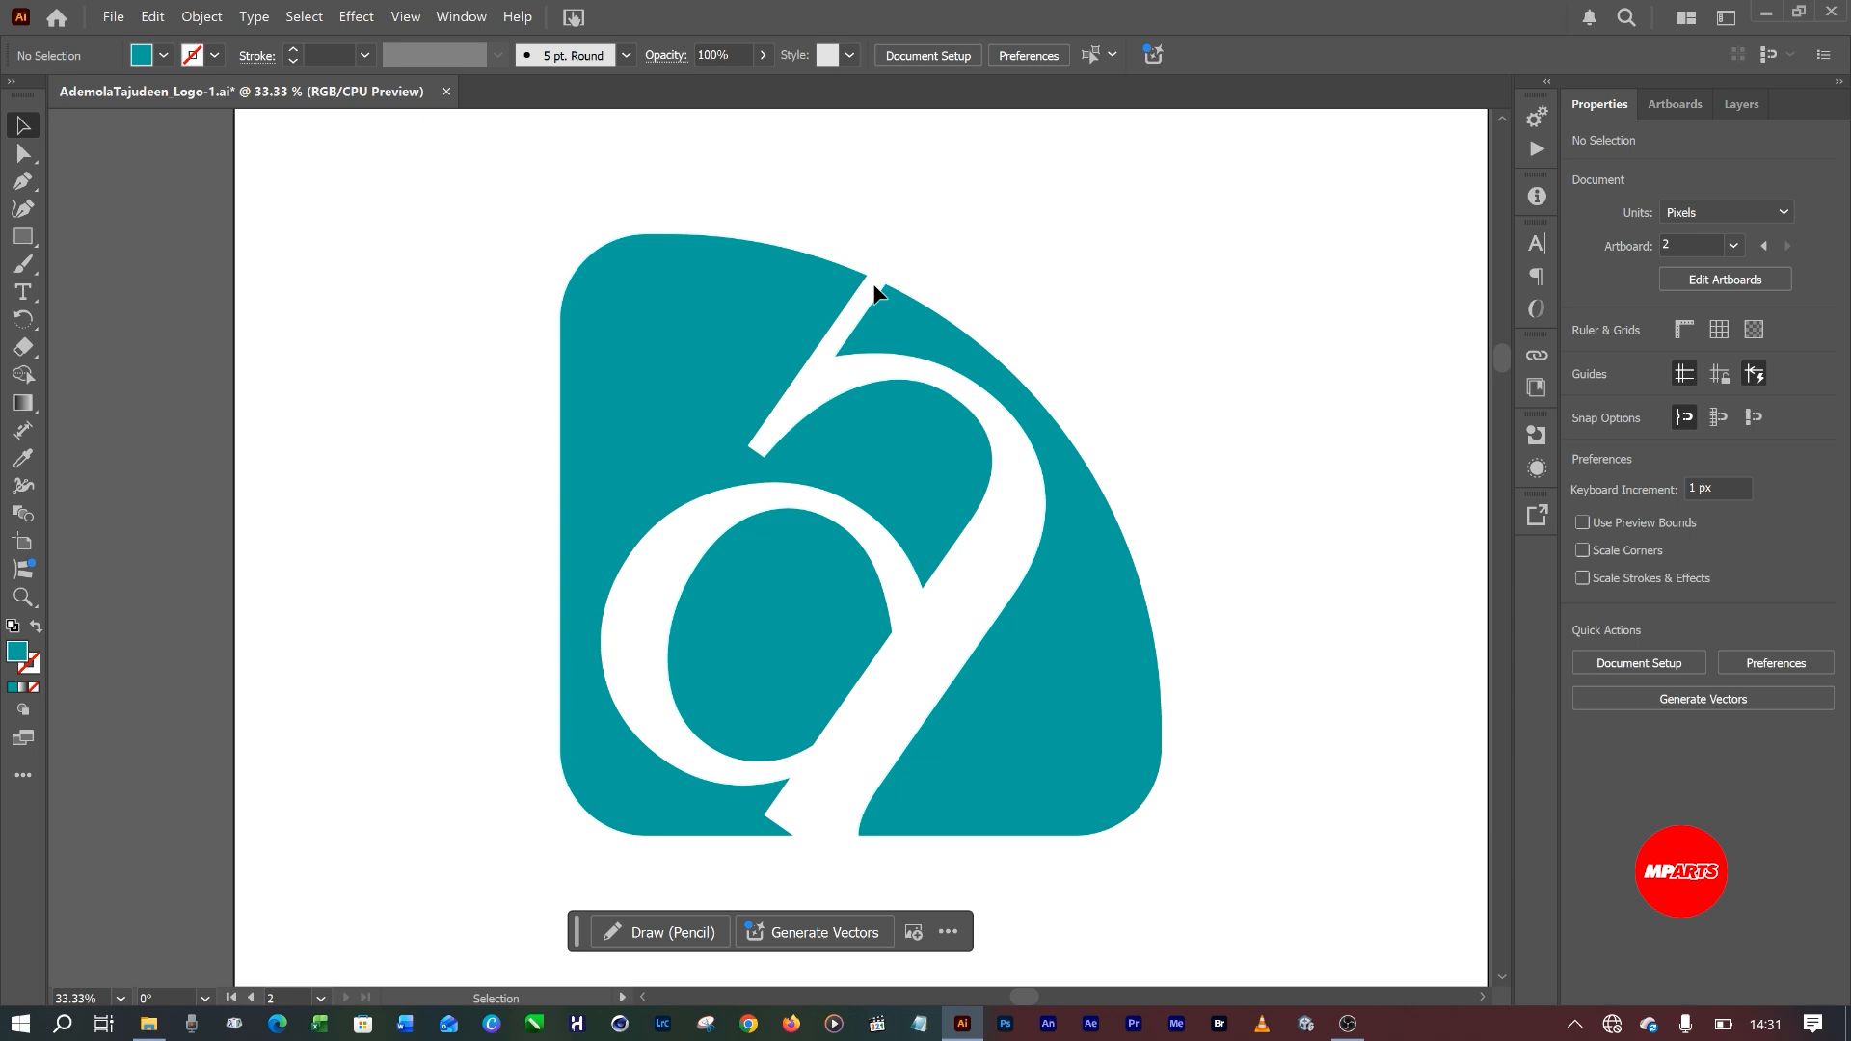
{"action": "left_click_drag", "start_coordinate": [900, 302], "coordinate": [1189, 487]}
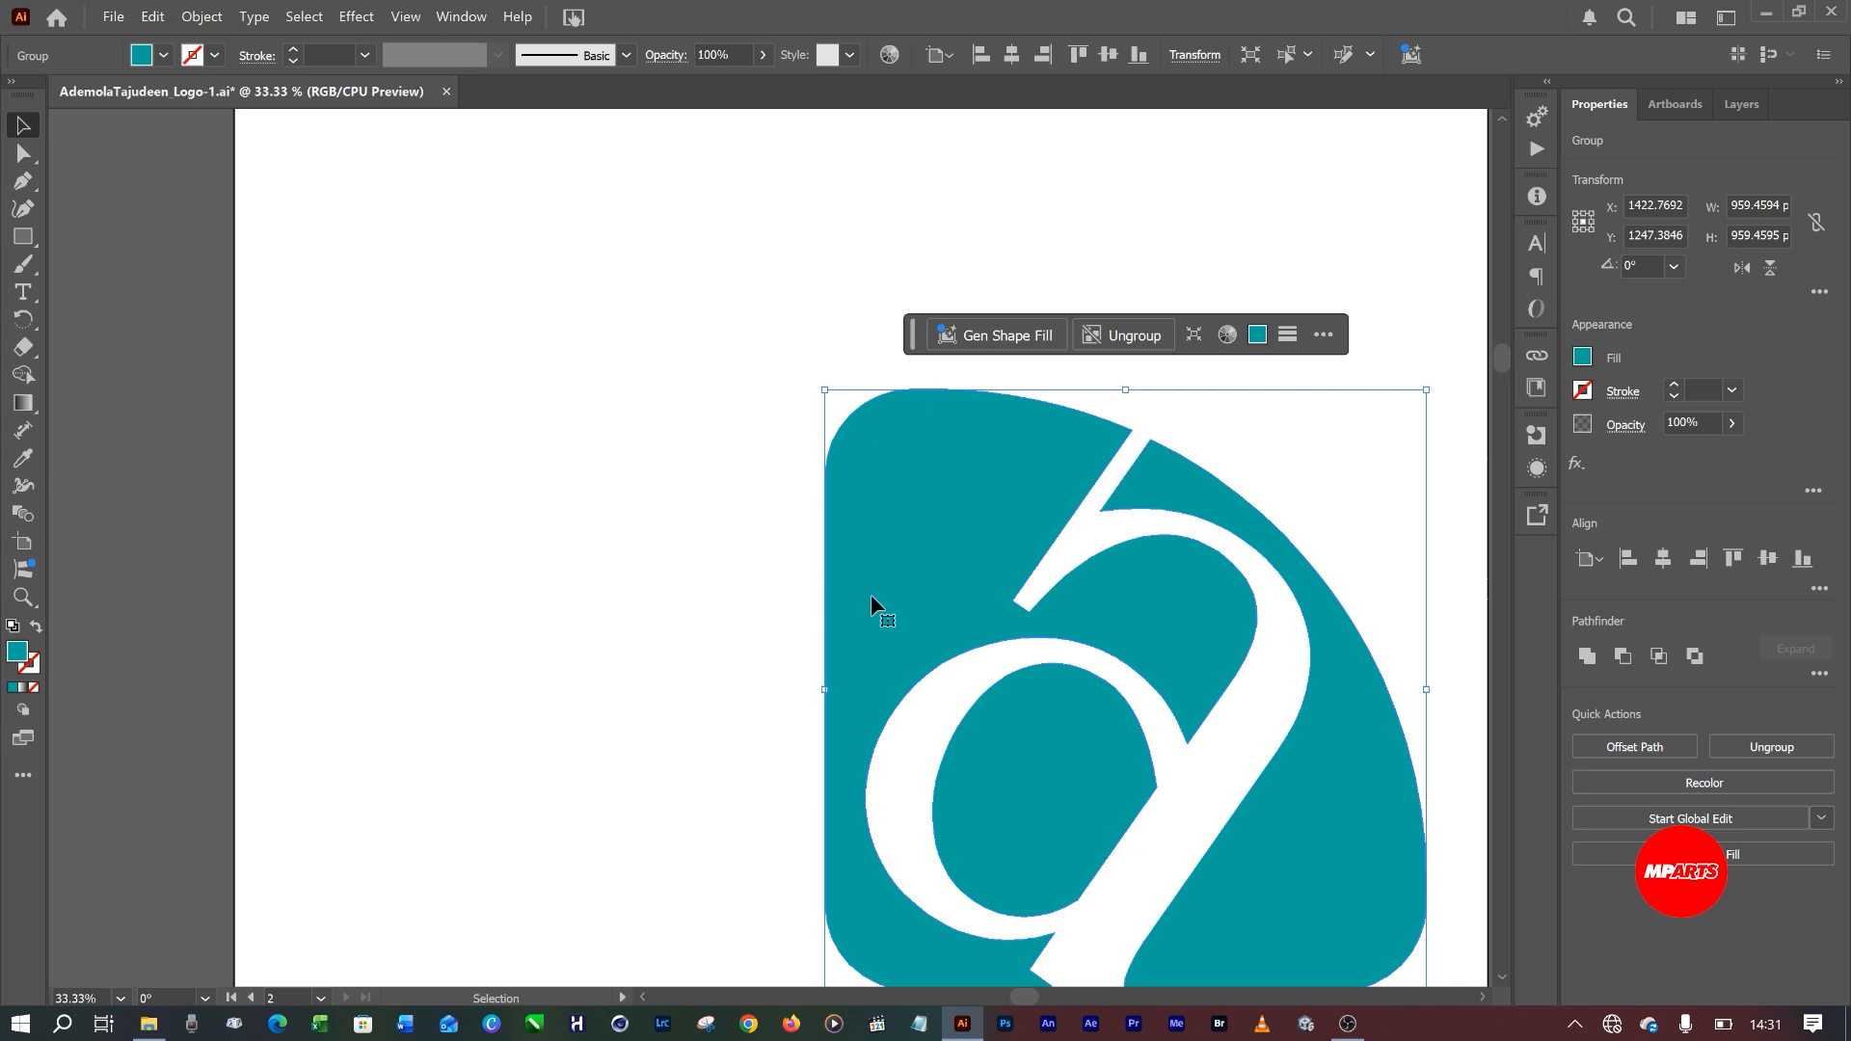
Undo the move to recentre the logo at X 939.85, Y 1000, check the letter group, and save.
{"action": "key", "text": "ctrl+z"}
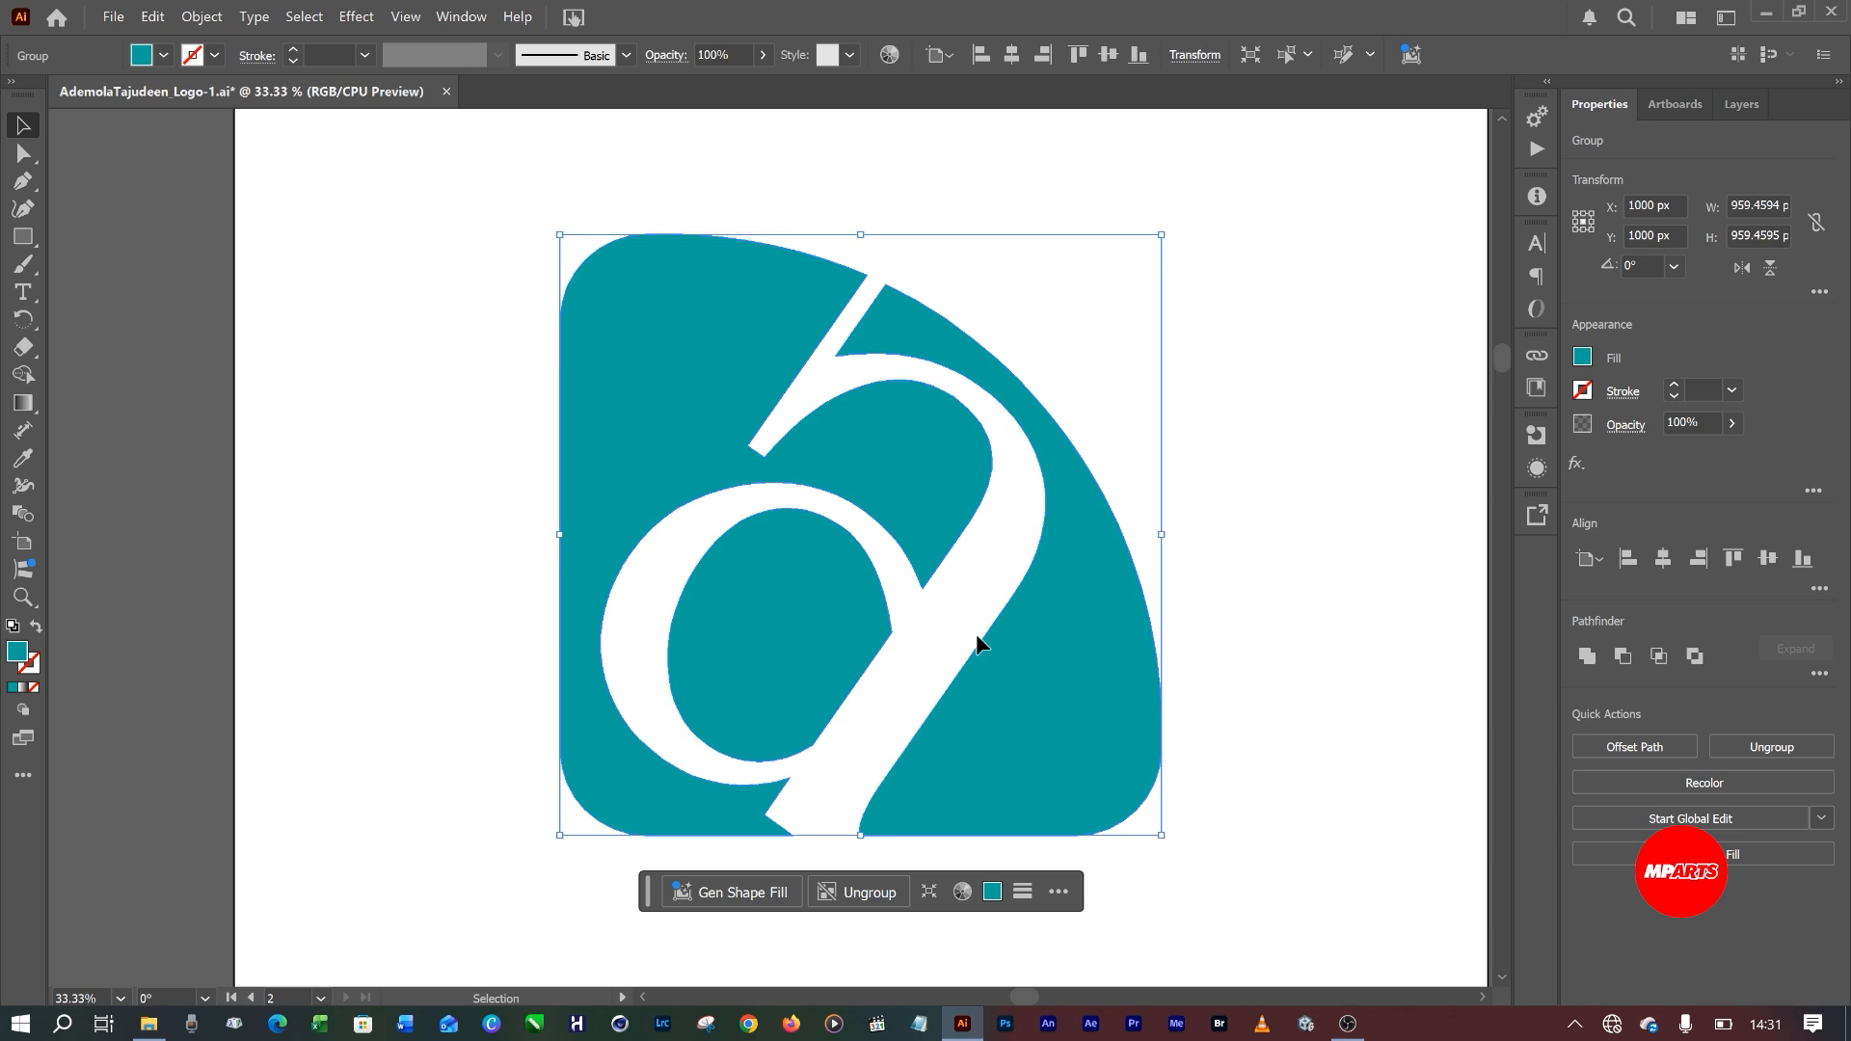
{"action": "key", "text": "ctrl+shift+g"}
{"action": "key", "text": "ctrl+shift+g"}
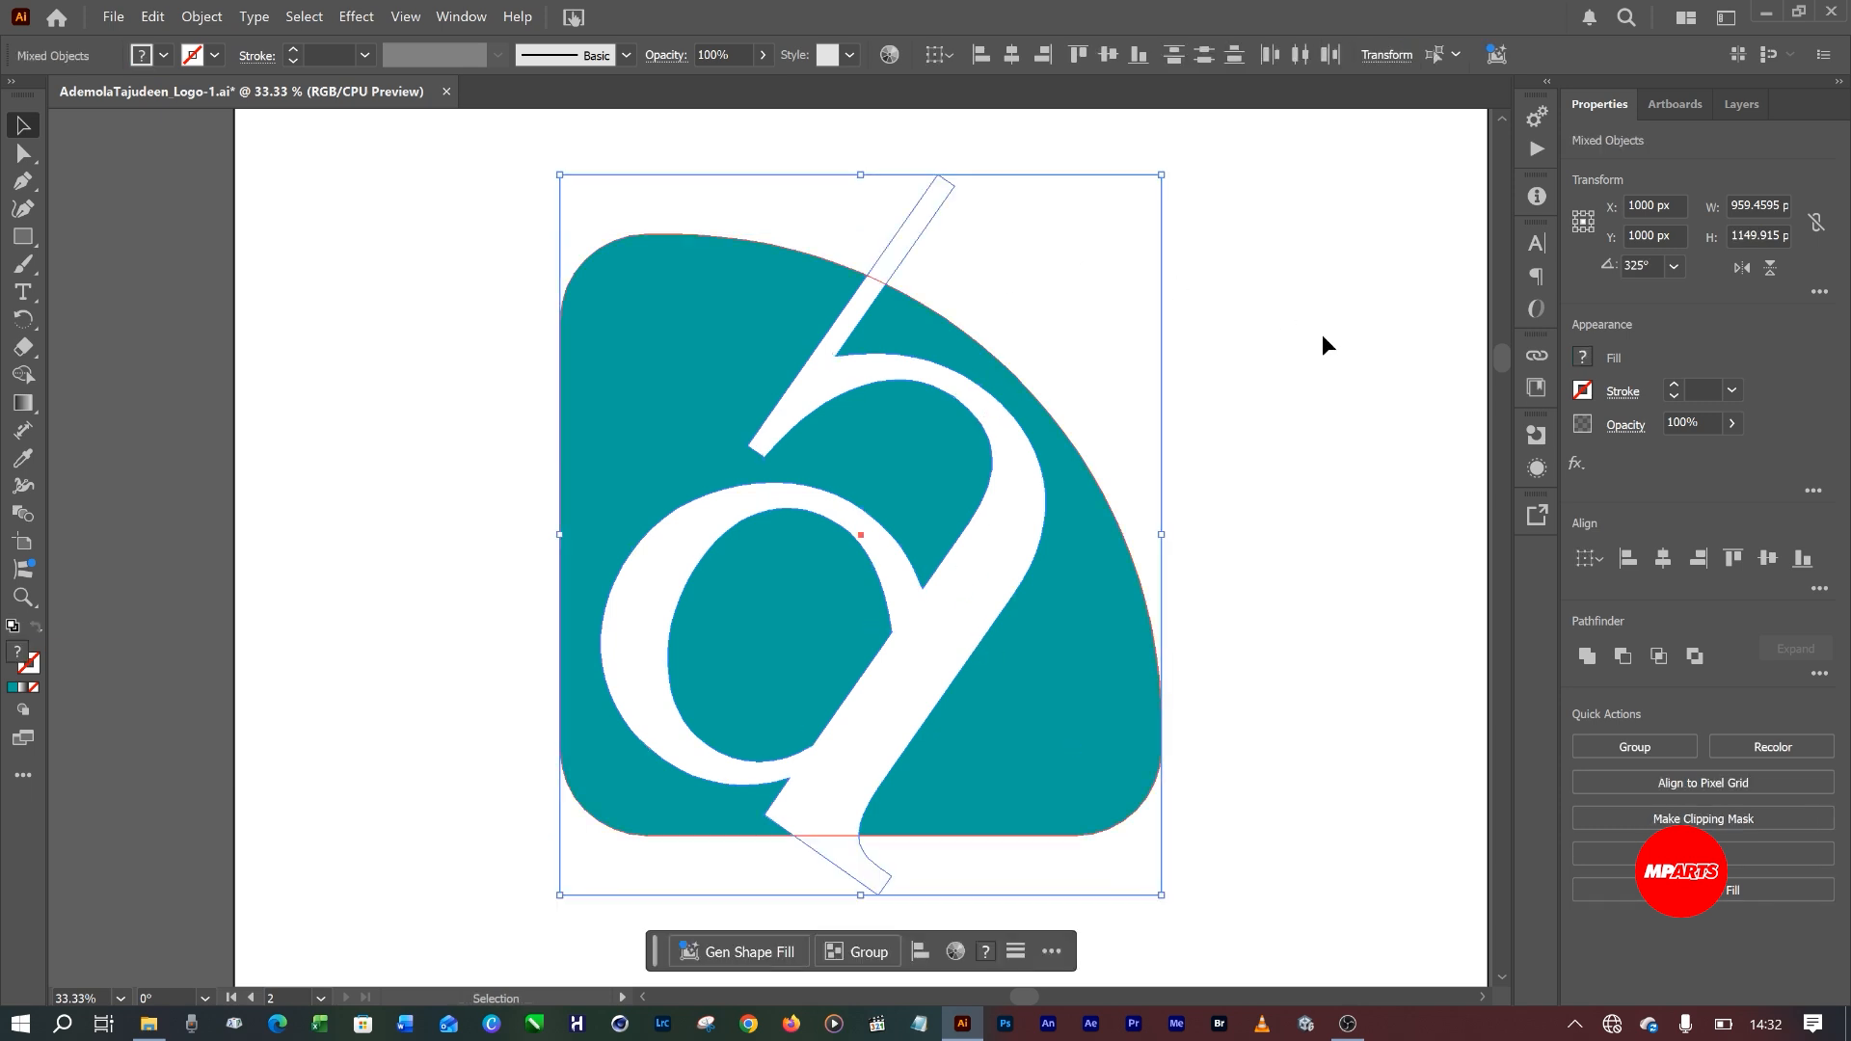
{"action": "left_click", "coordinate": [1323, 333]}
{"action": "left_click", "coordinate": [901, 240]}
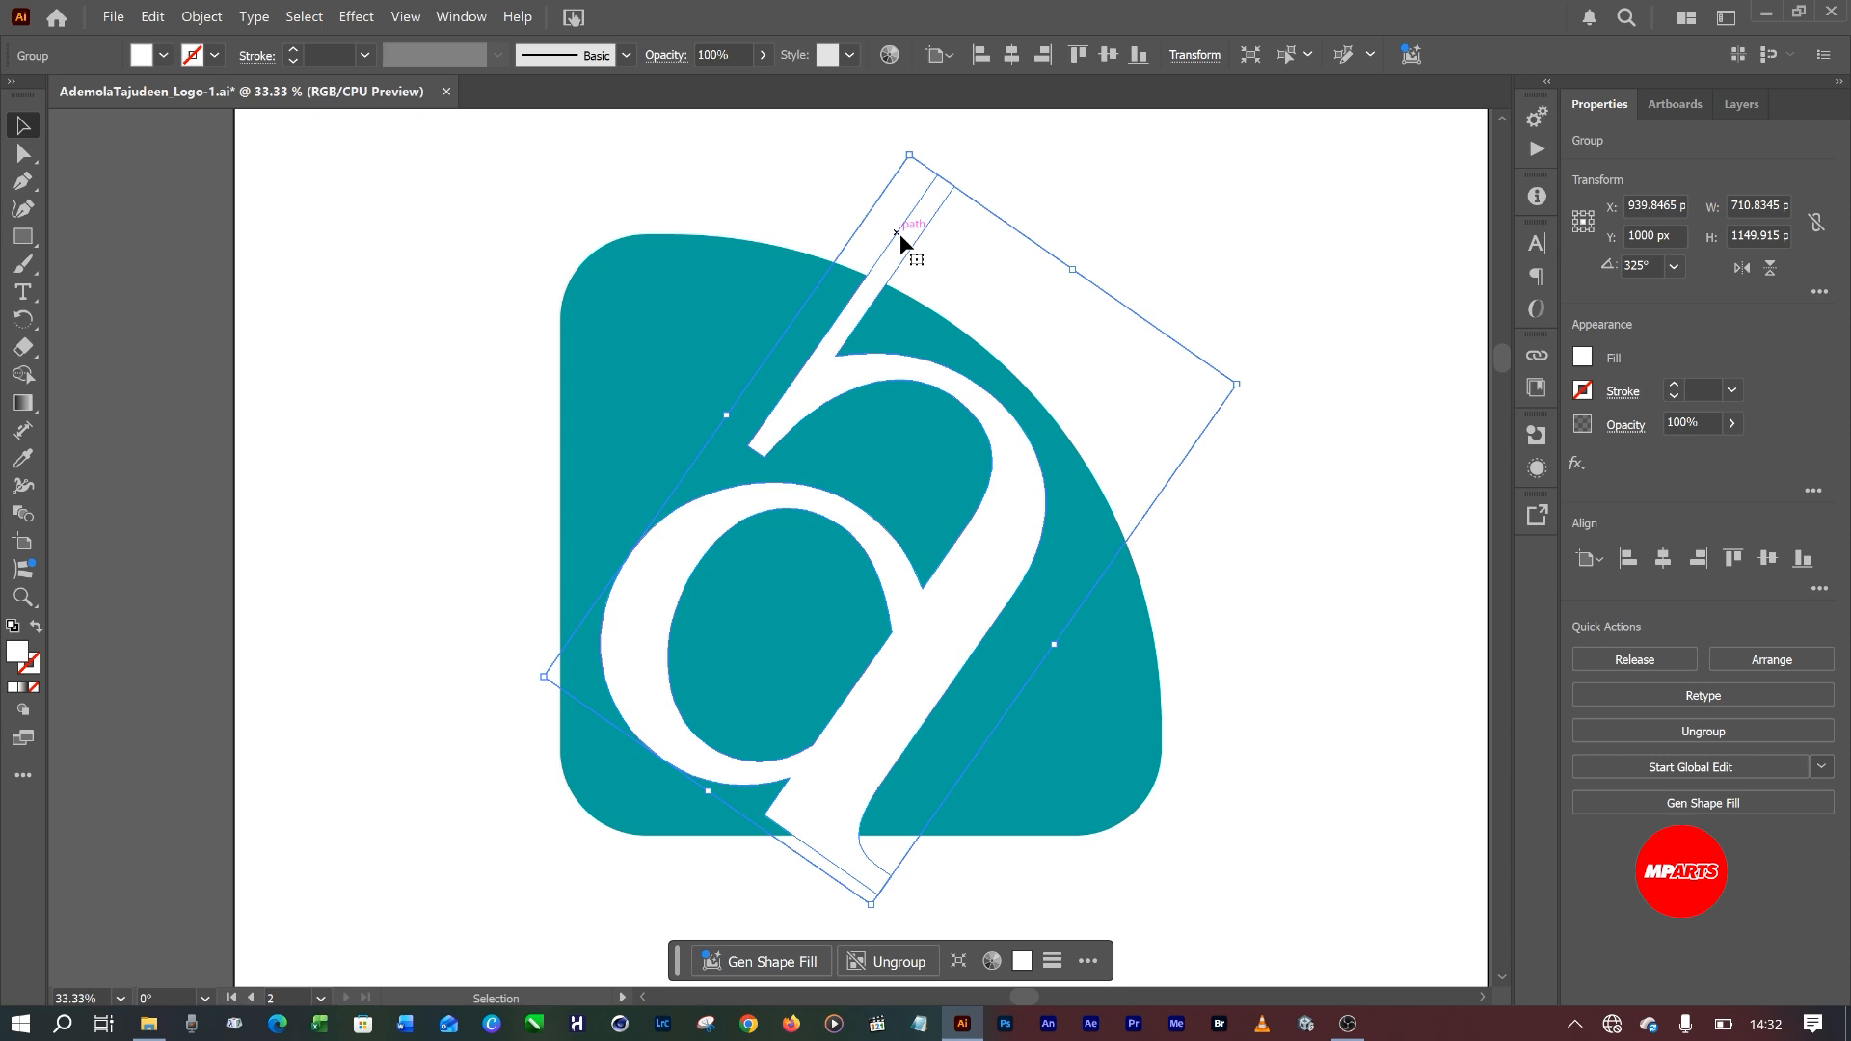
{"action": "left_click", "coordinate": [1207, 251]}
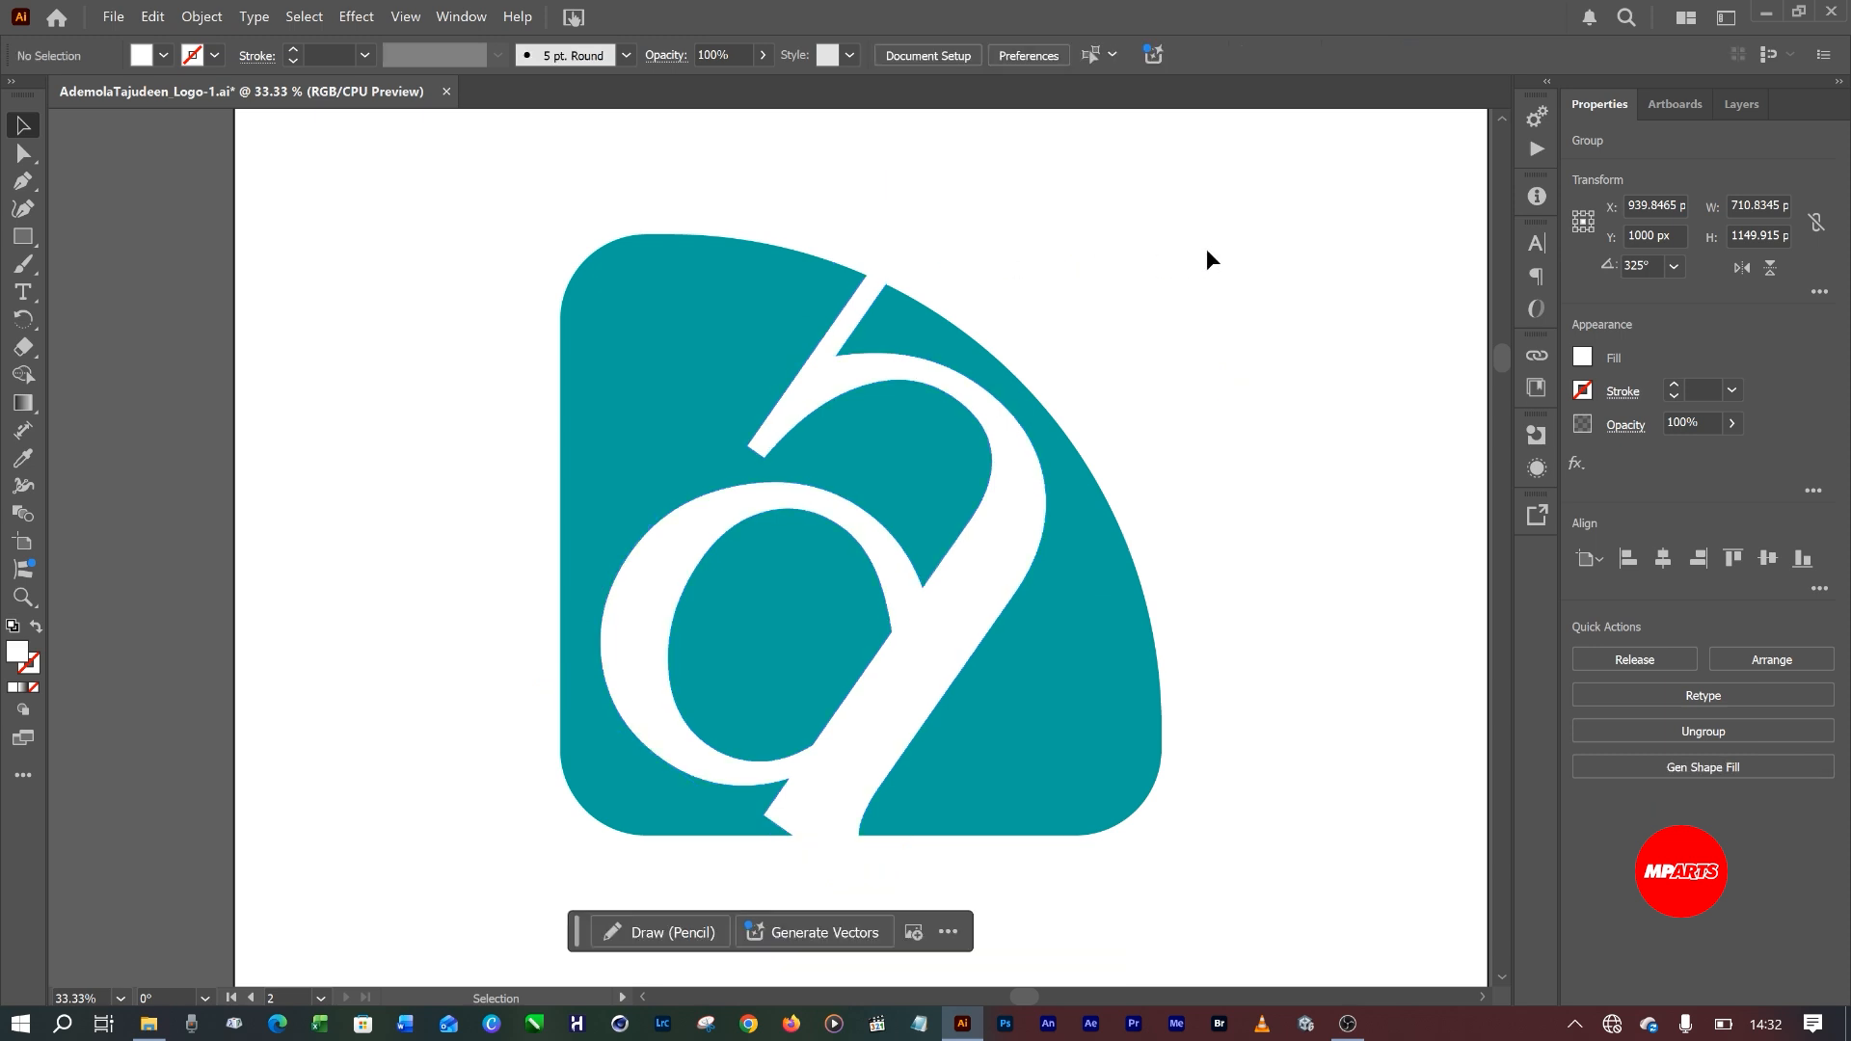
{"action": "key", "text": "ctrl+s"}
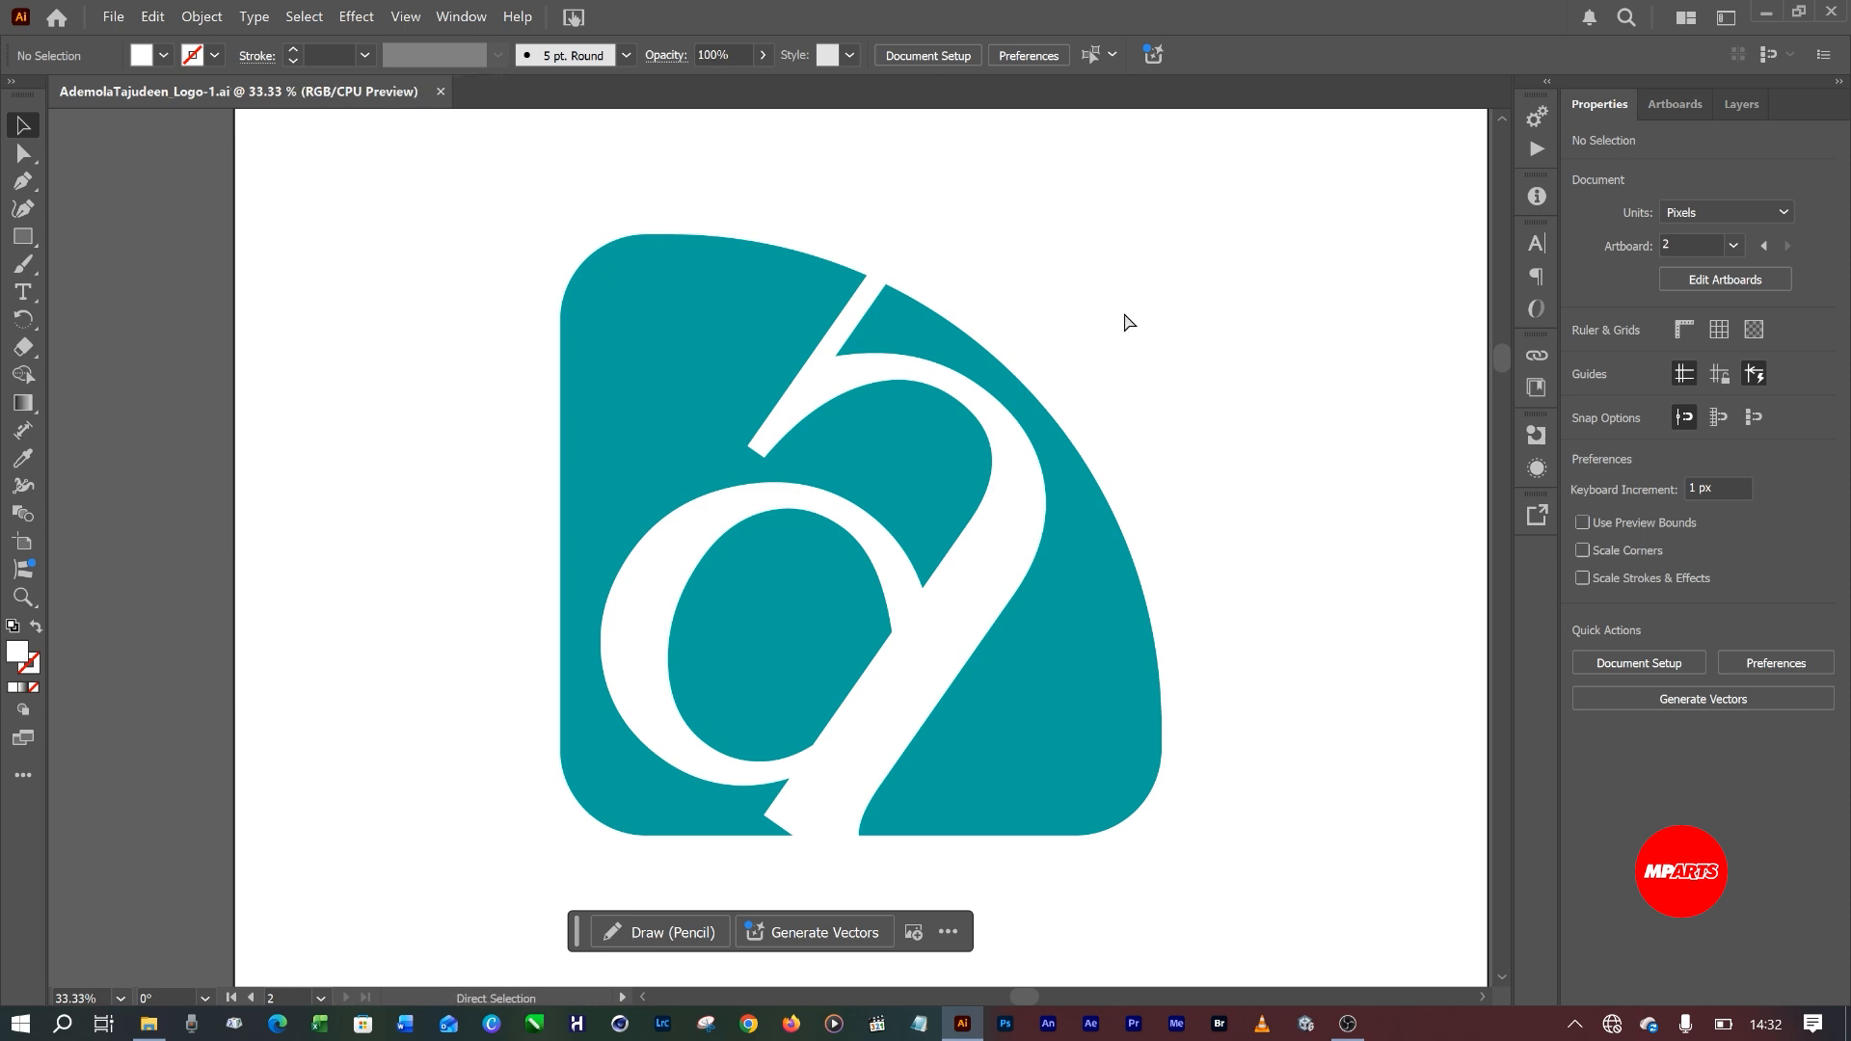
Save a copy as _Logo-Approved.ai in the LOGOS folder with default Illustrator options.
{"action": "left_click", "coordinate": [113, 18]}
{"action": "left_click", "coordinate": [174, 220]}
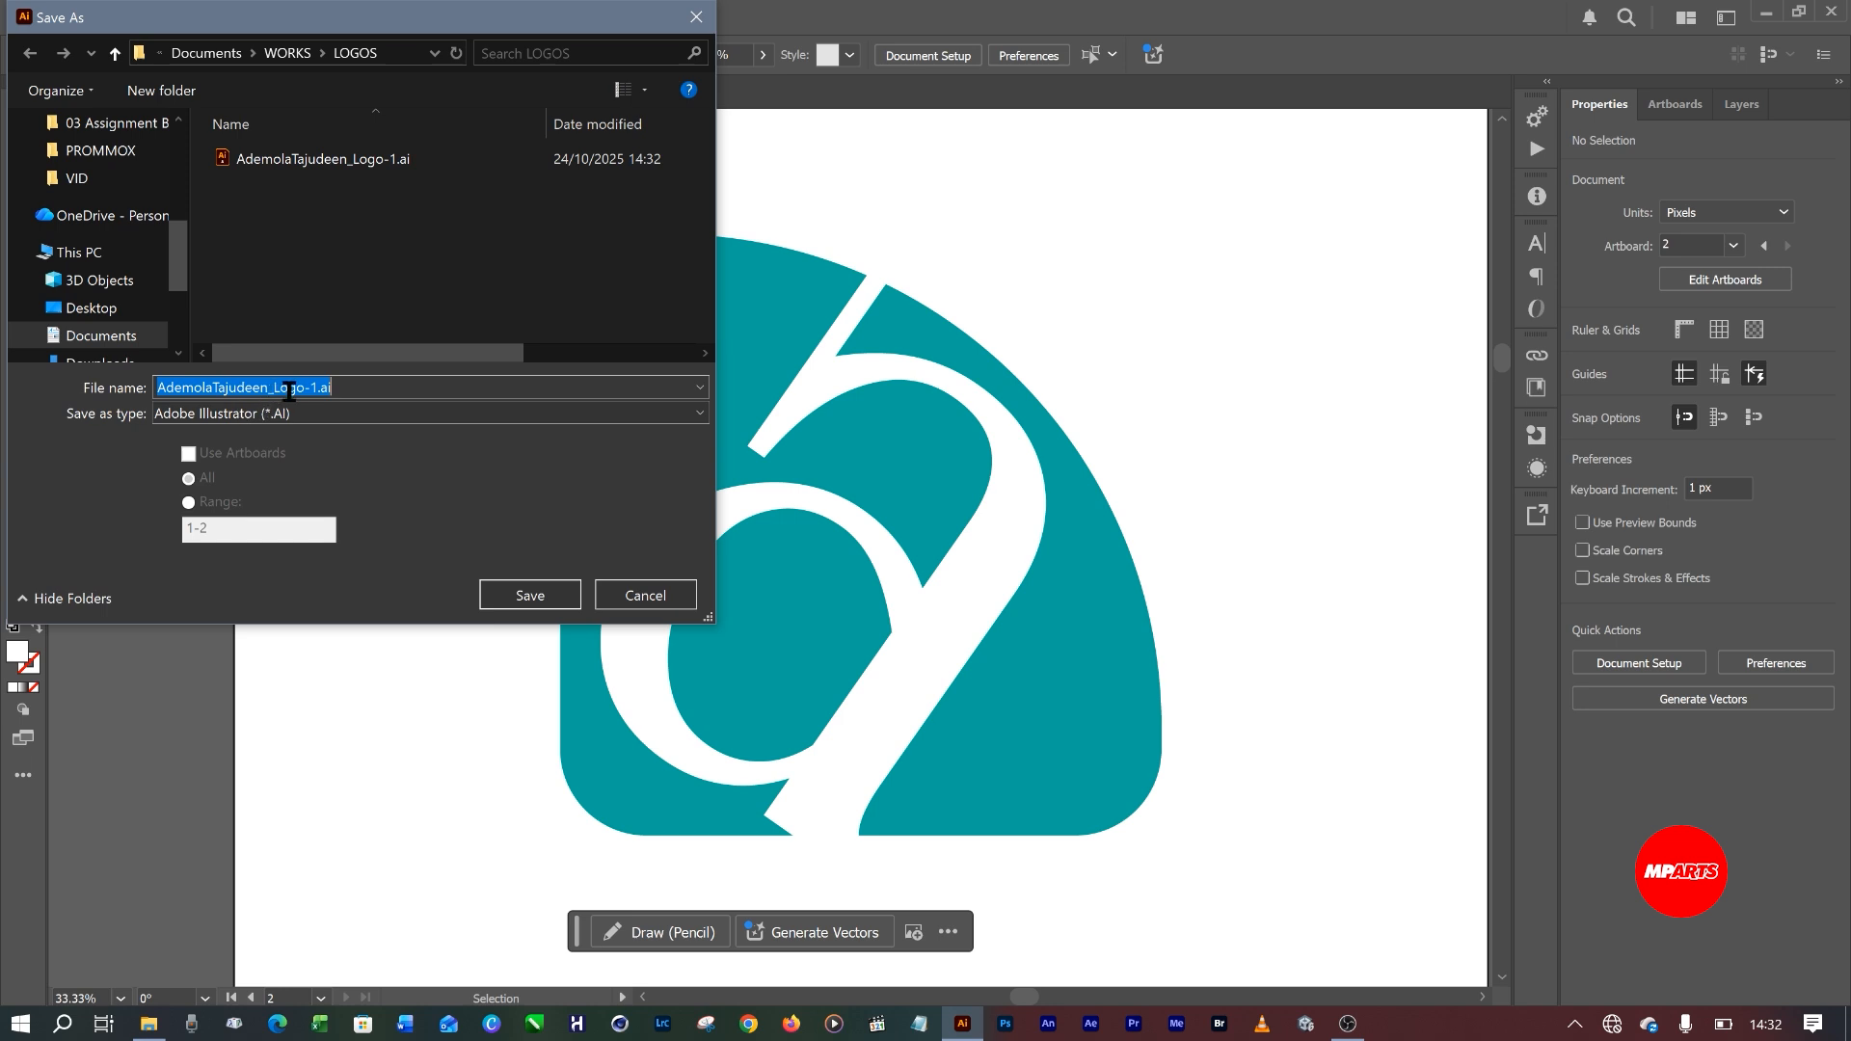
{"action": "left_click_drag", "start_coordinate": [310, 387], "coordinate": [503, 389]}
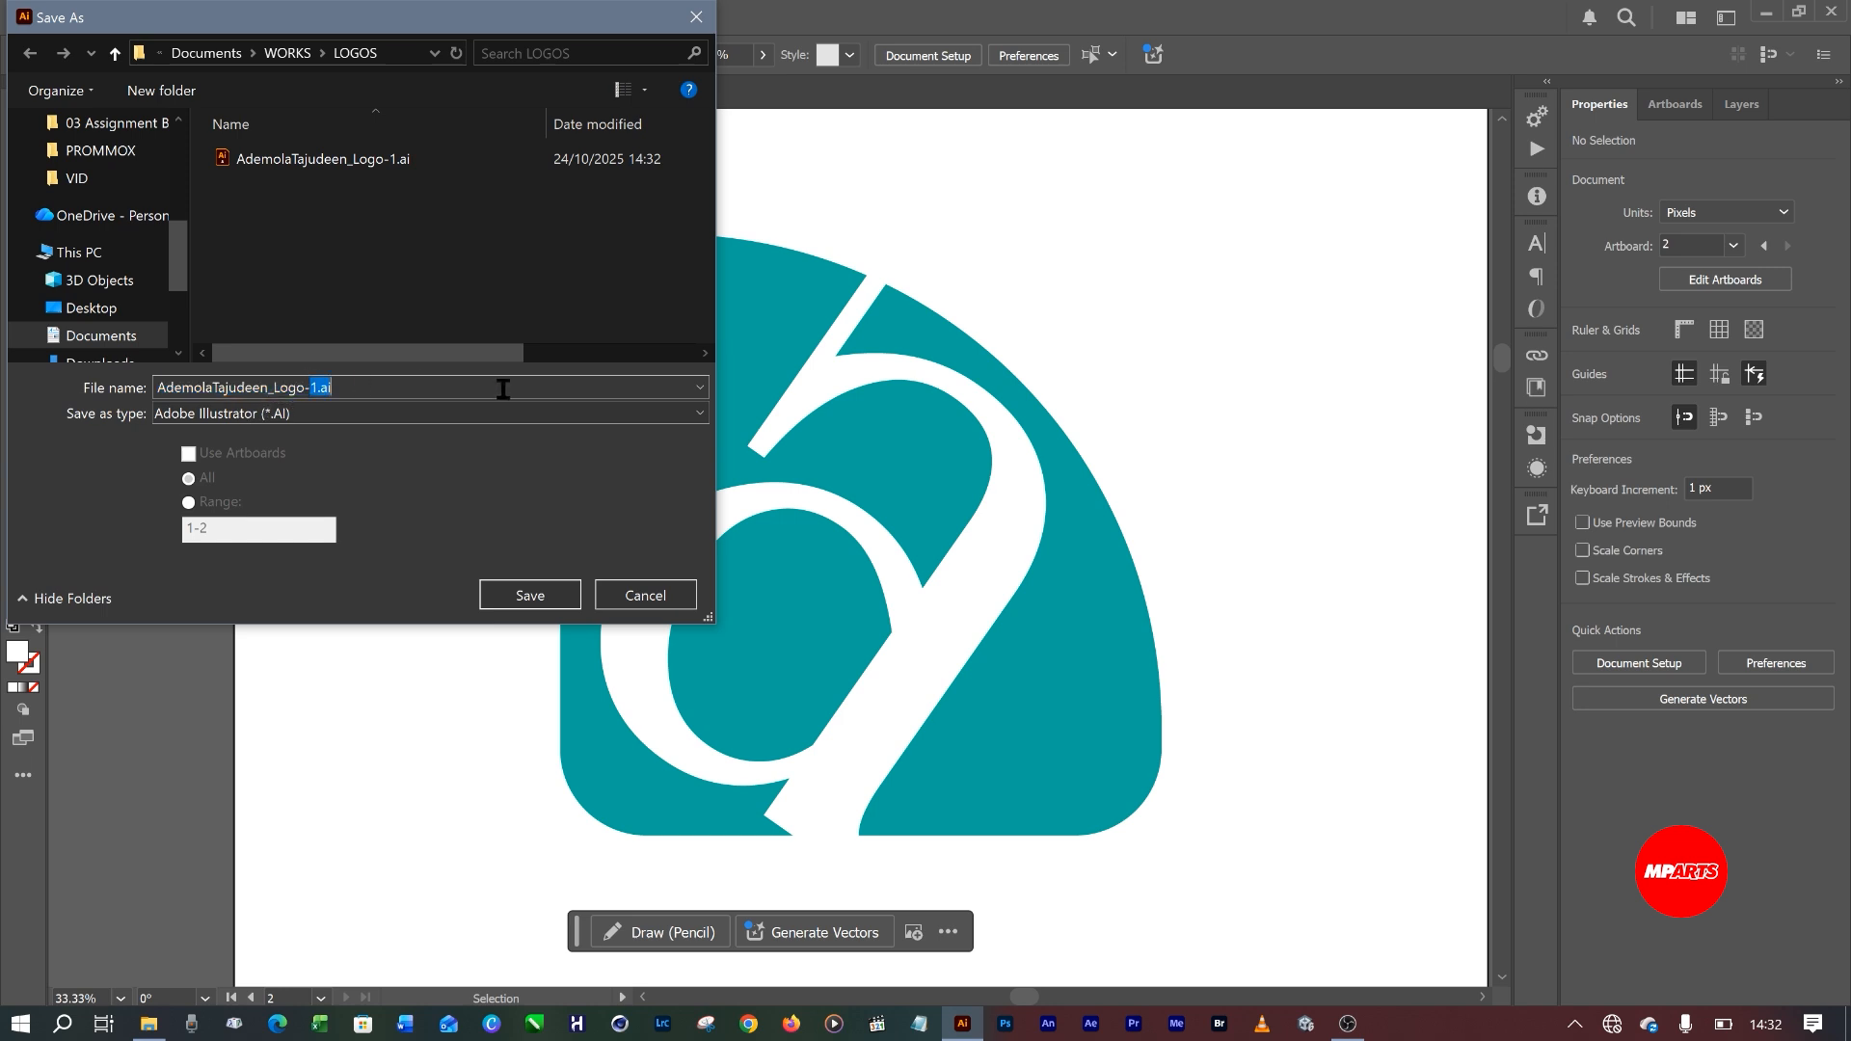
{"action": "type", "text": "Approved"}
{"action": "key", "text": "Return"}
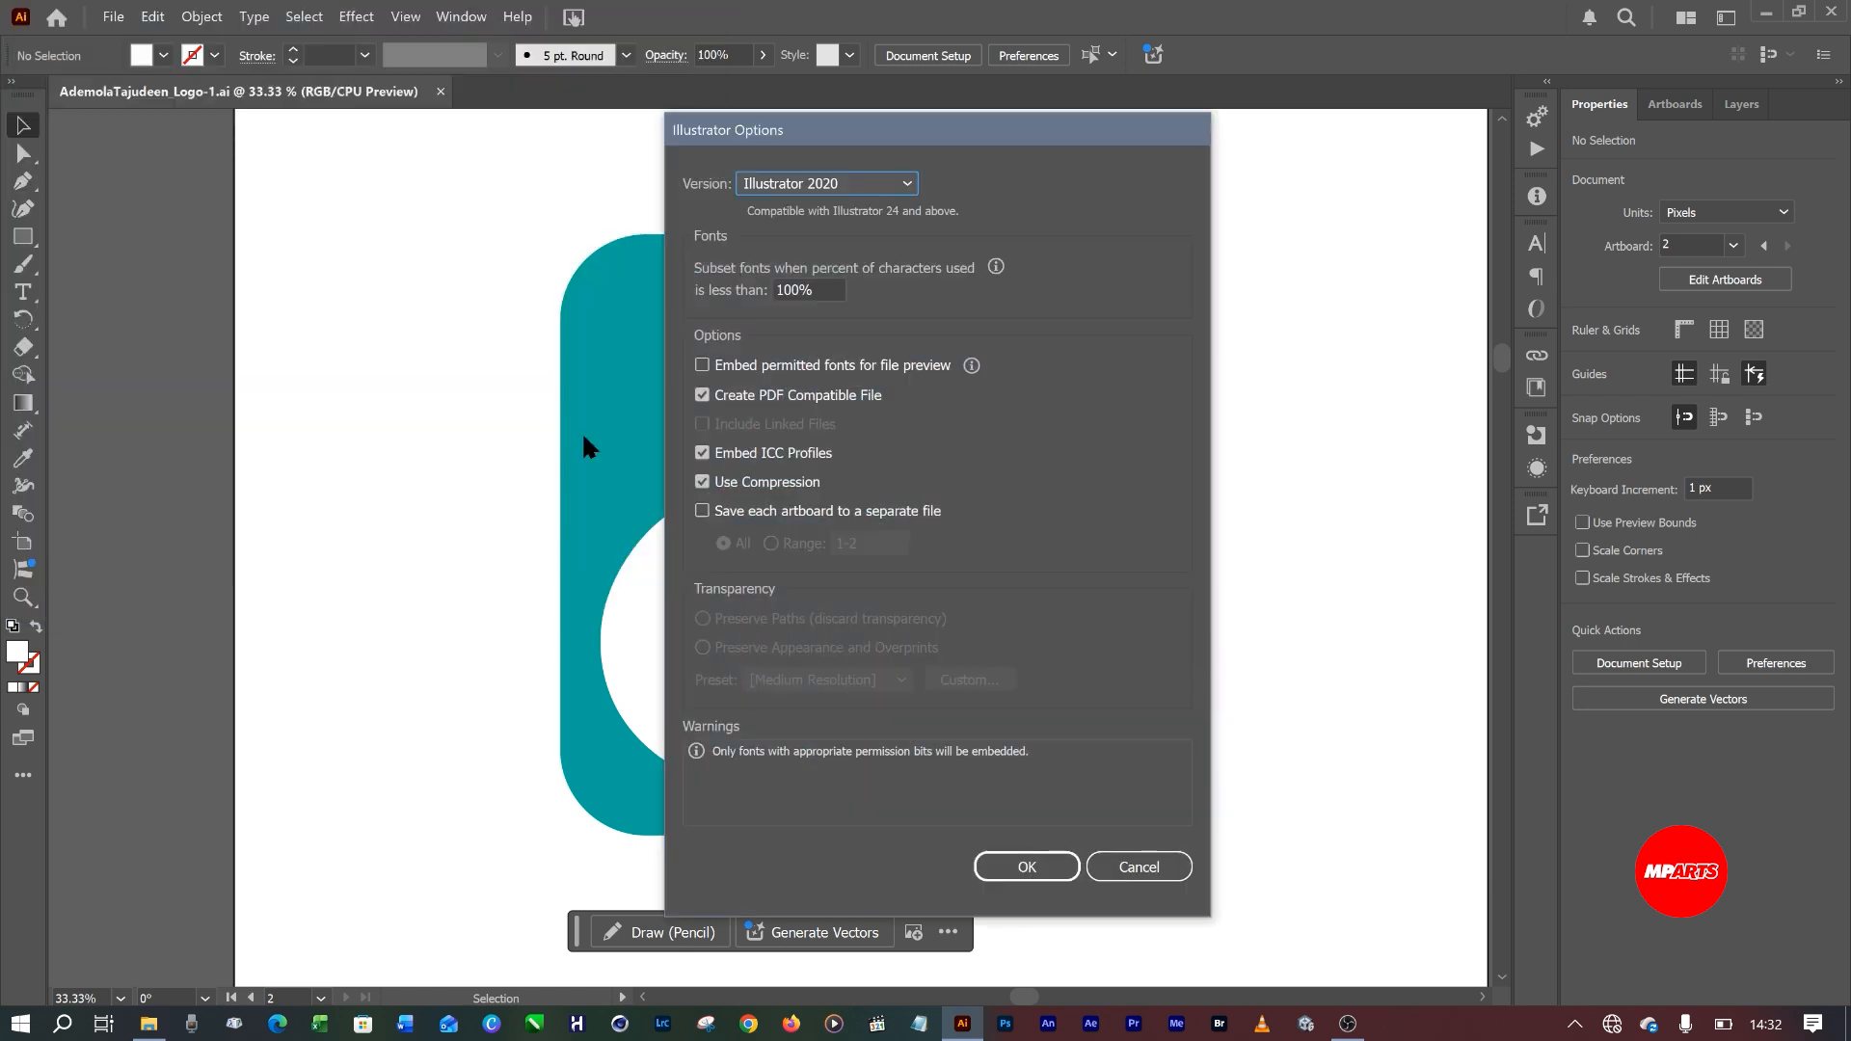
{"action": "left_click", "coordinate": [1027, 865]}
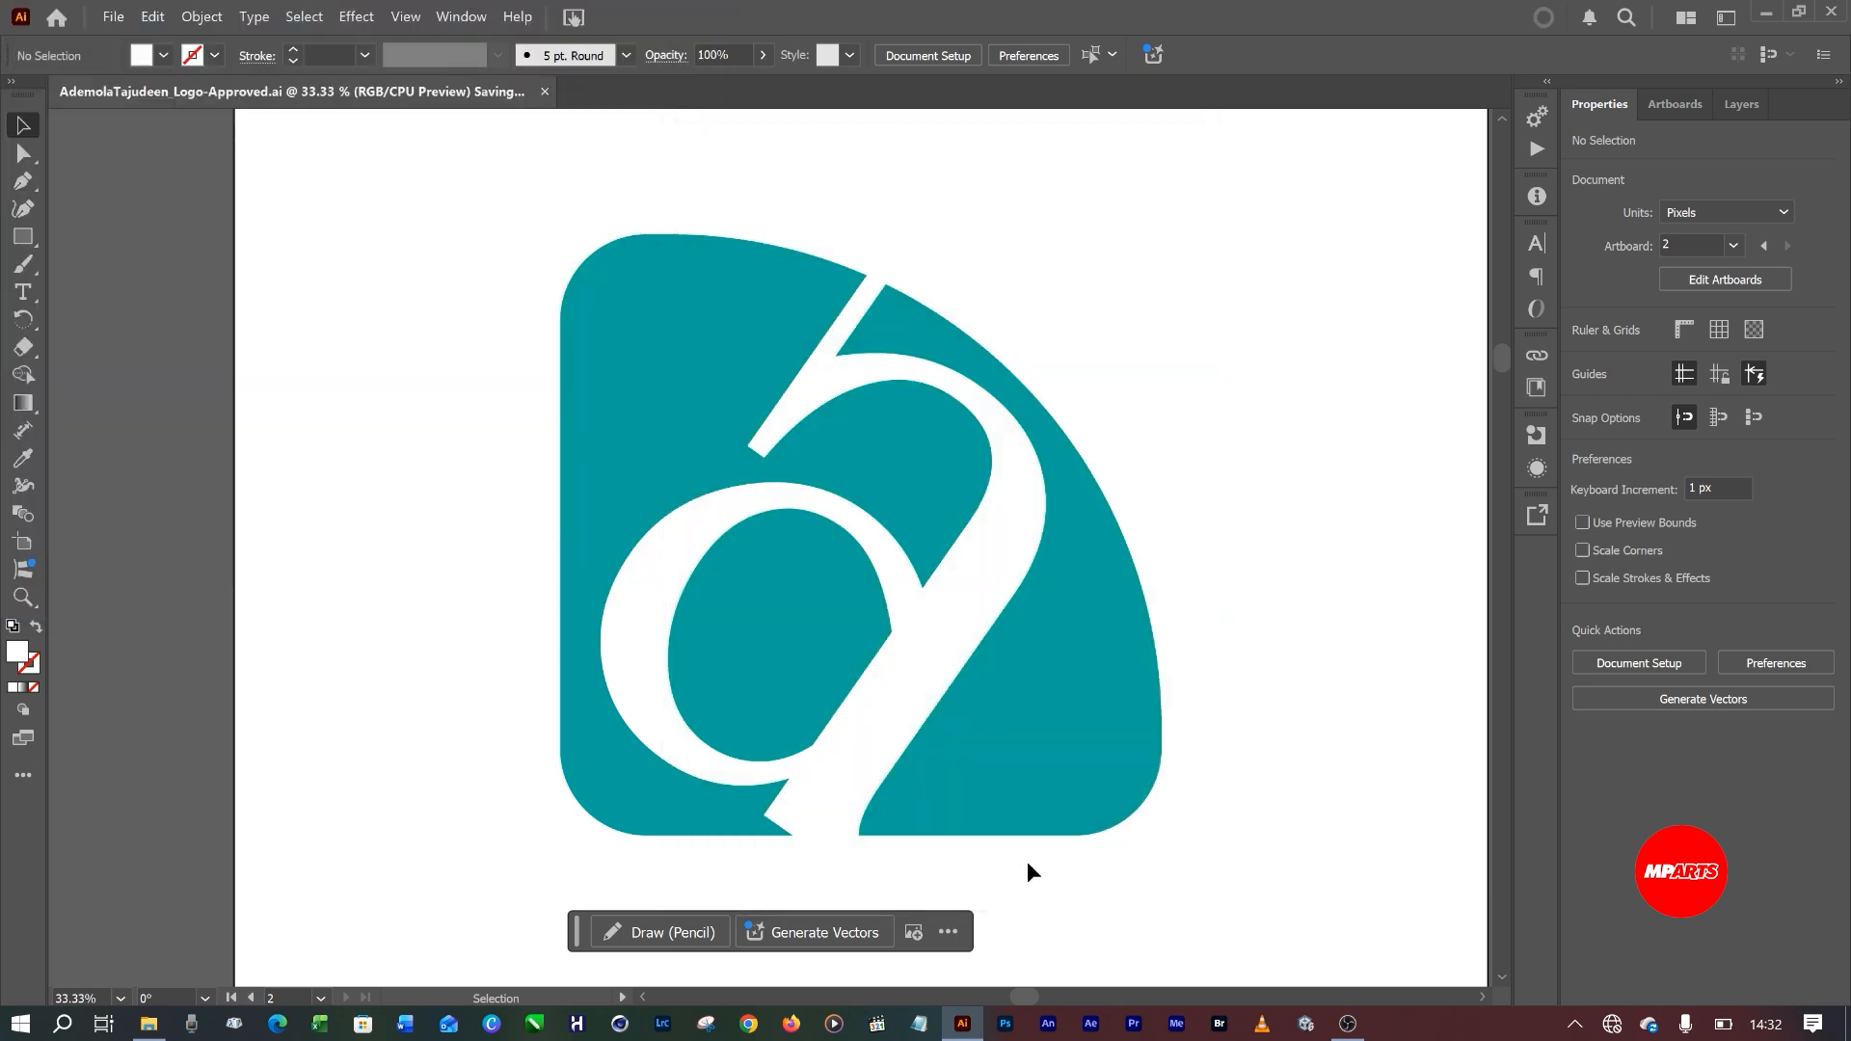
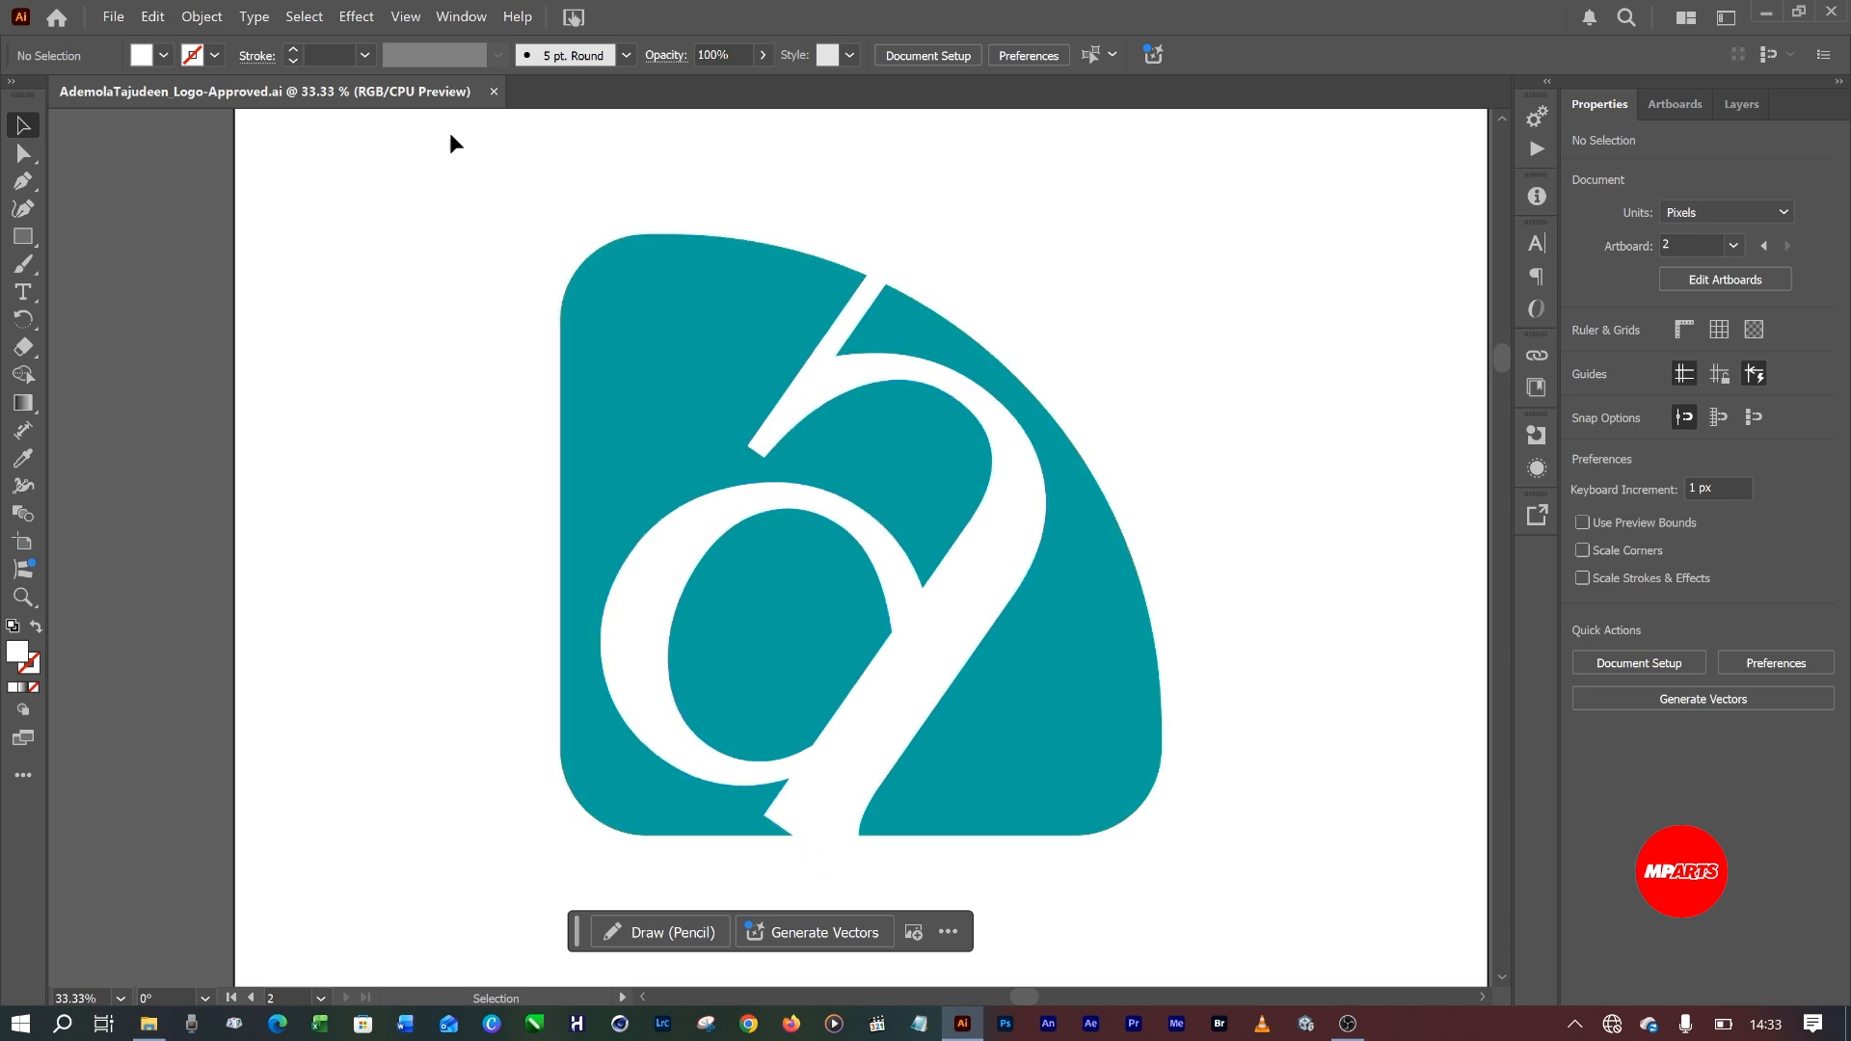
Save the logo as a new file ending in _Logo-Main.ai in LOGOS, with default Illustrator options.
{"action": "left_click", "coordinate": [106, 17]}
{"action": "left_click", "coordinate": [151, 220]}
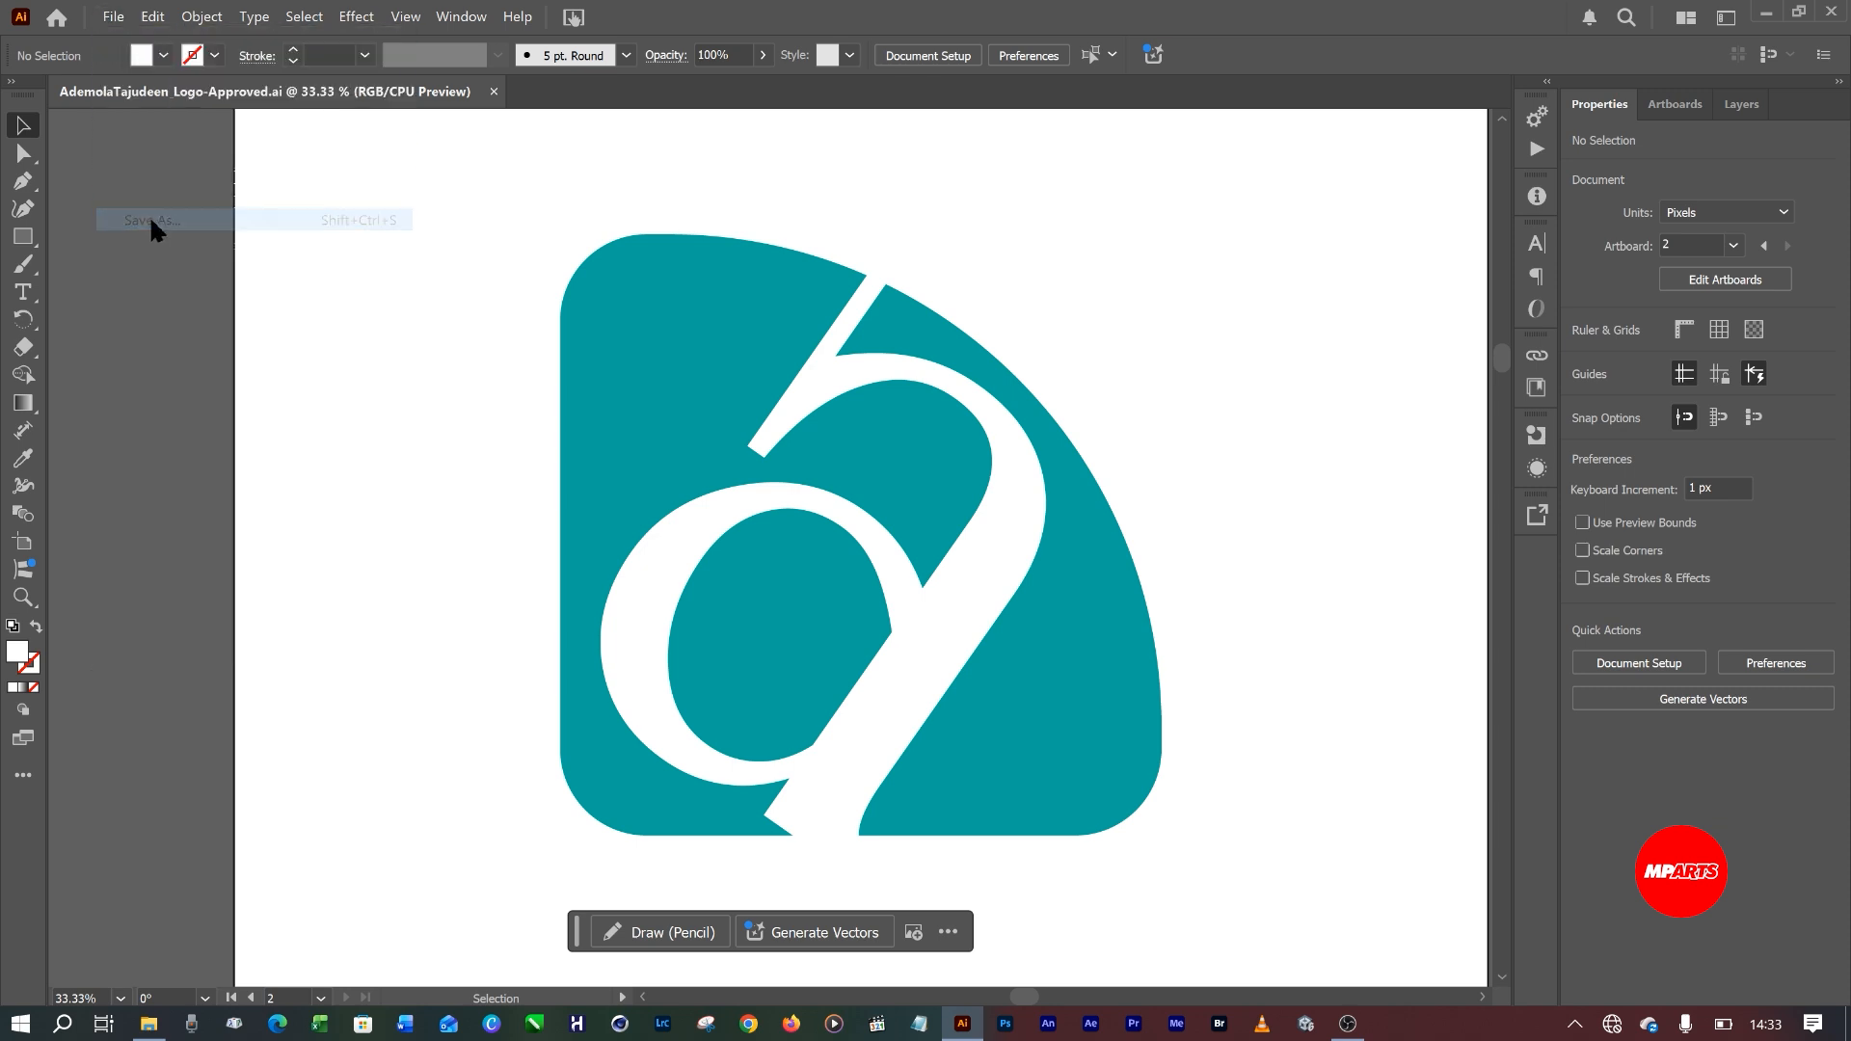
{"action": "left_click", "coordinate": [307, 388]}
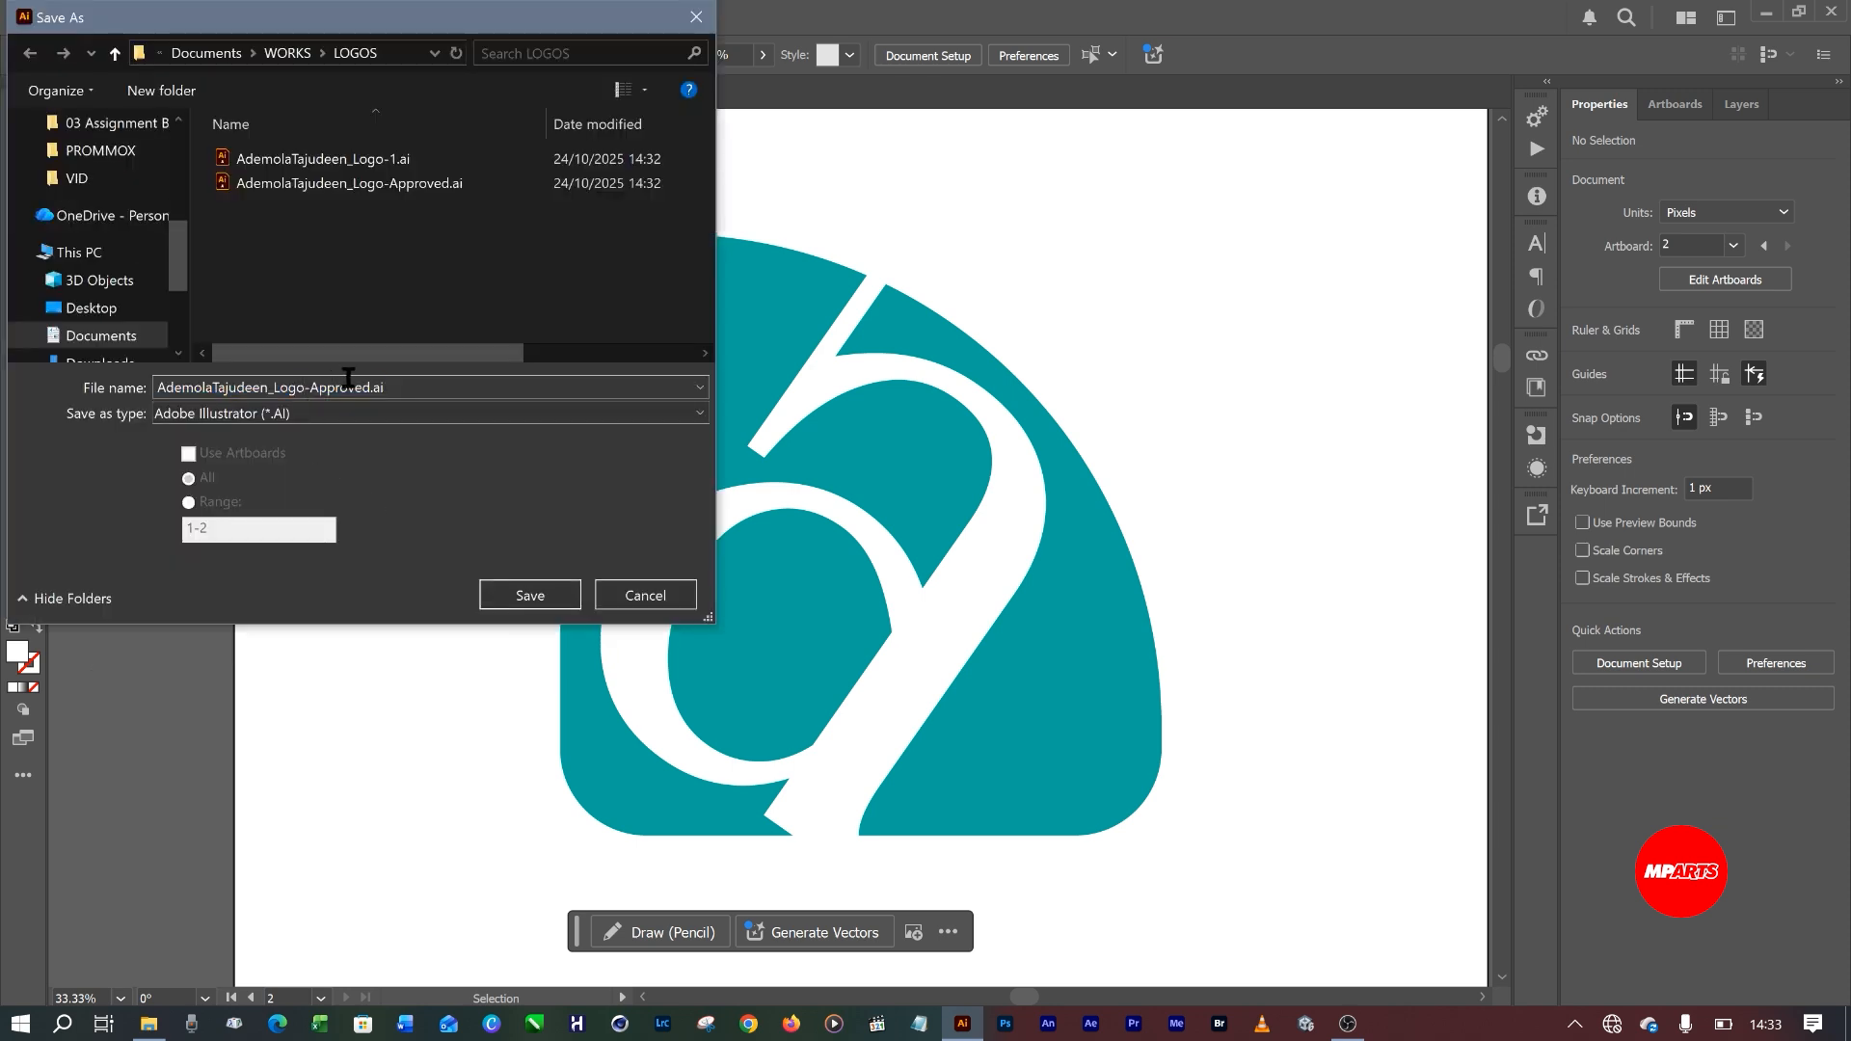
{"action": "left_click_drag", "start_coordinate": [309, 388], "coordinate": [385, 388]}
{"action": "type", "text": "Main"}
{"action": "key", "text": "Return"}
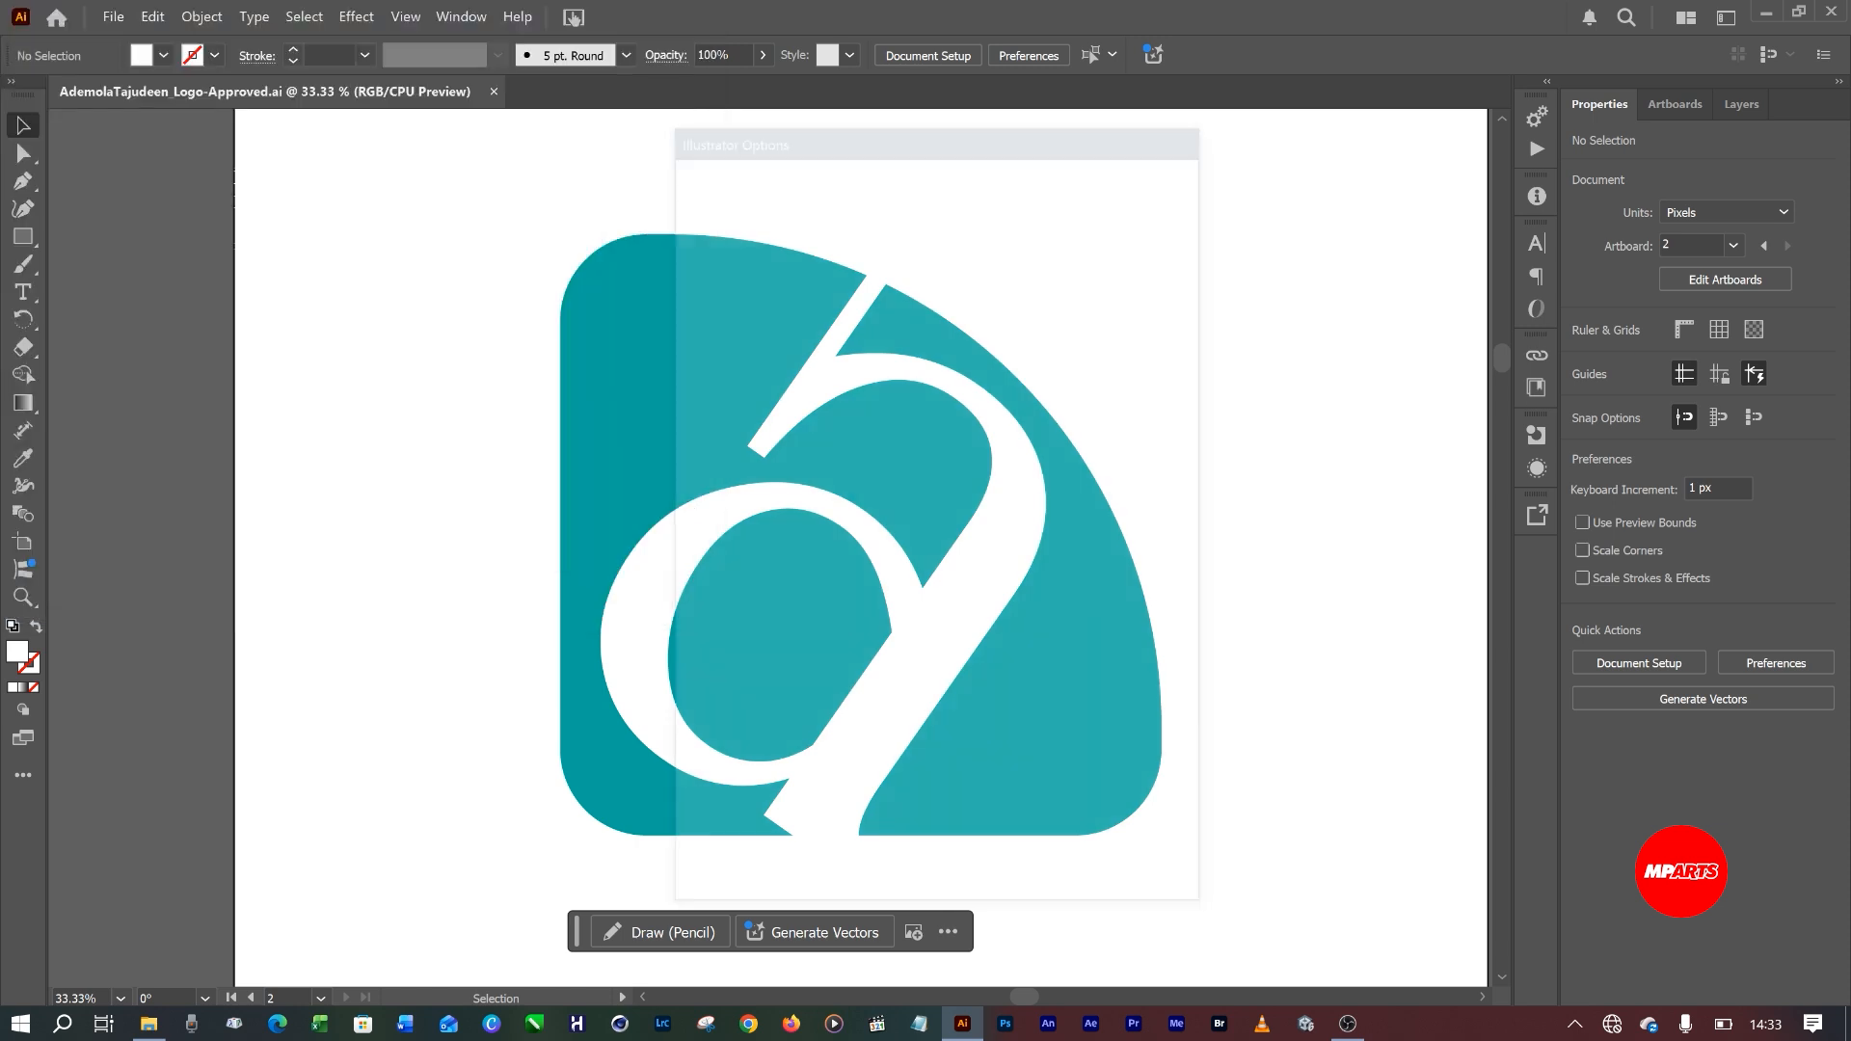
{"action": "left_click", "coordinate": [1040, 873]}
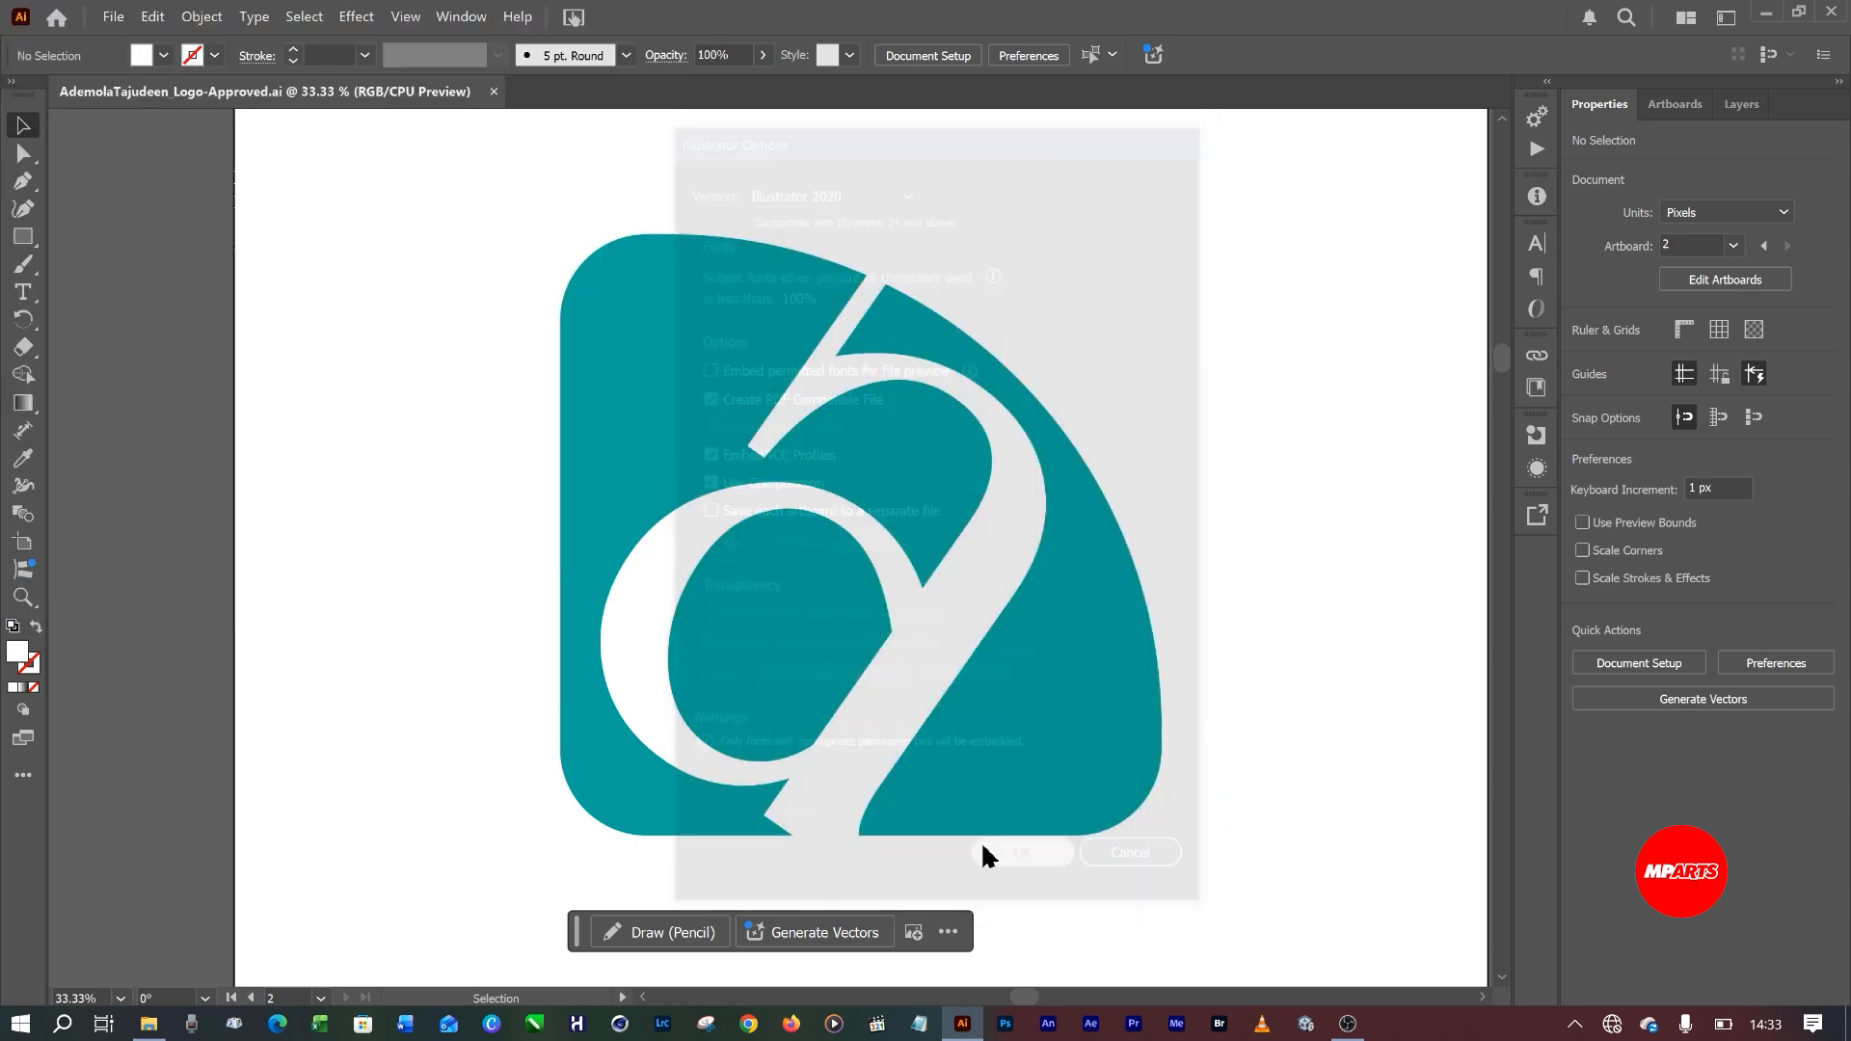
Cut the tilted white 'a' out of the teal shape with Pathfinder Minus Front.
{"action": "left_click", "coordinate": [893, 254]}
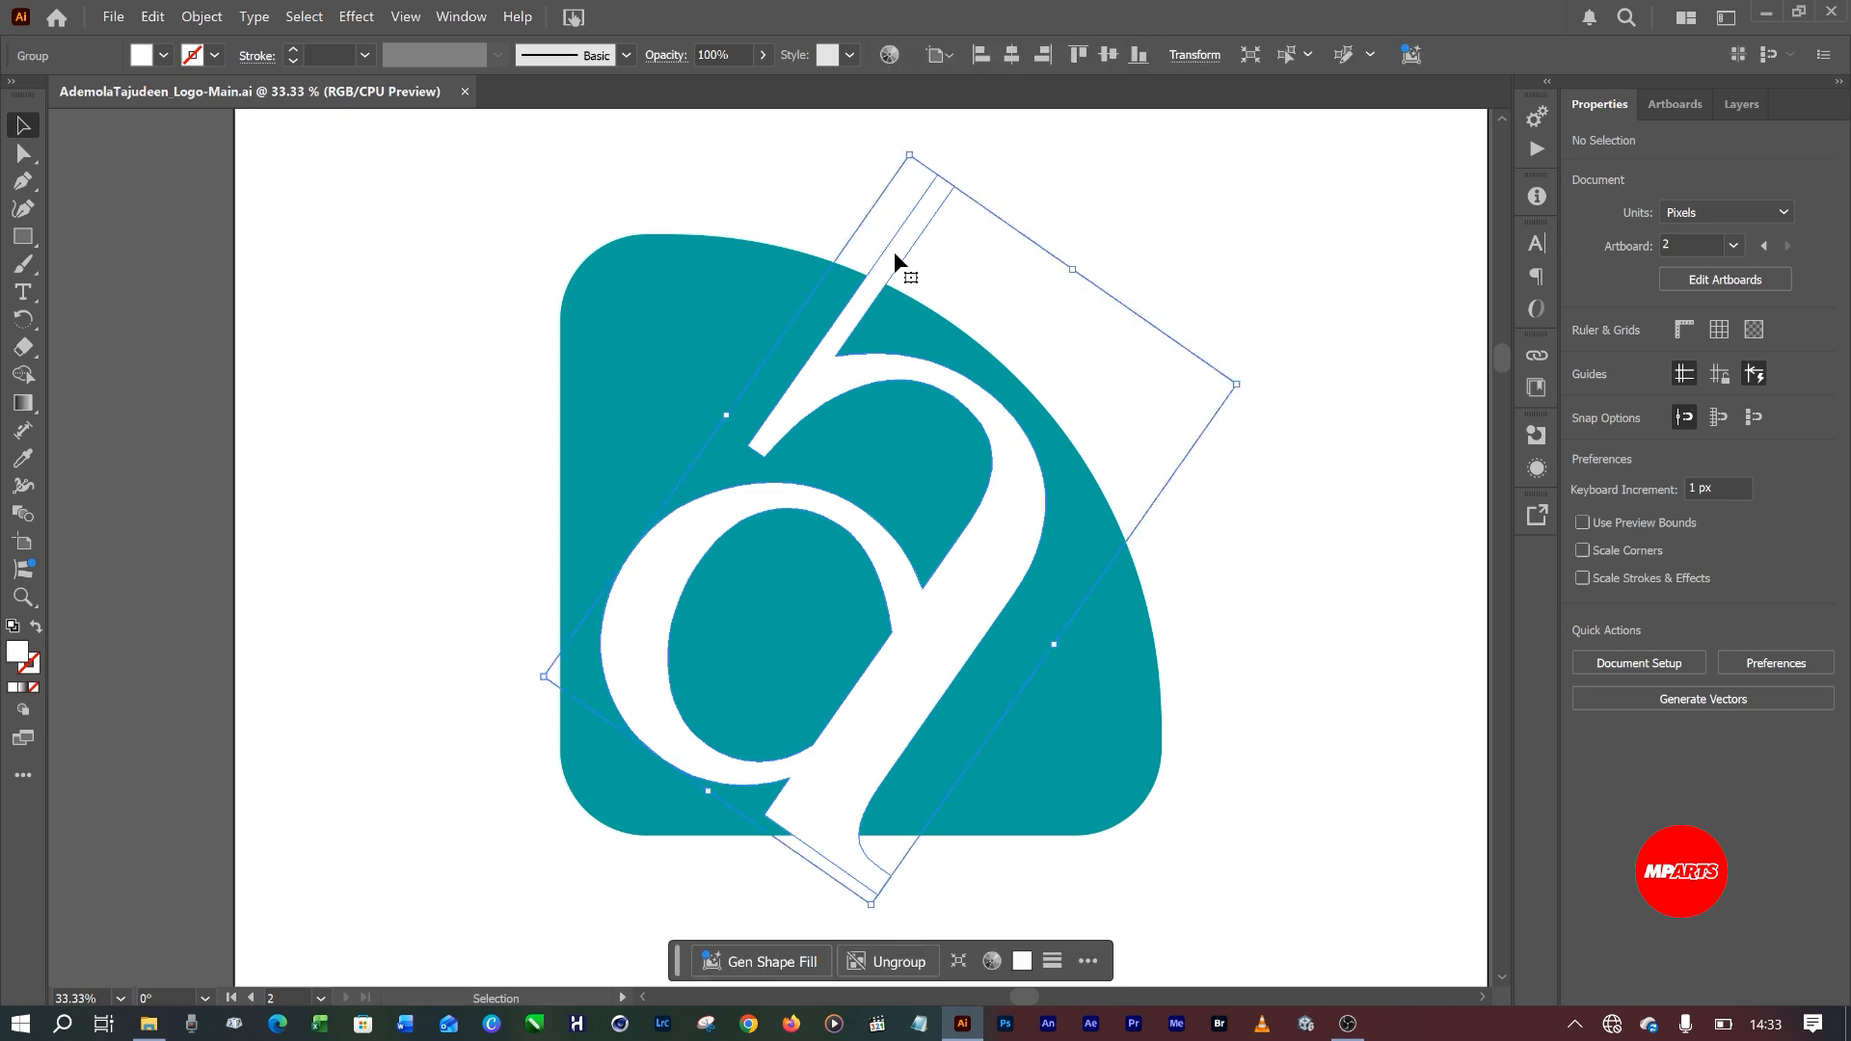
{"action": "left_click", "coordinate": [1108, 697], "text": "shift"}
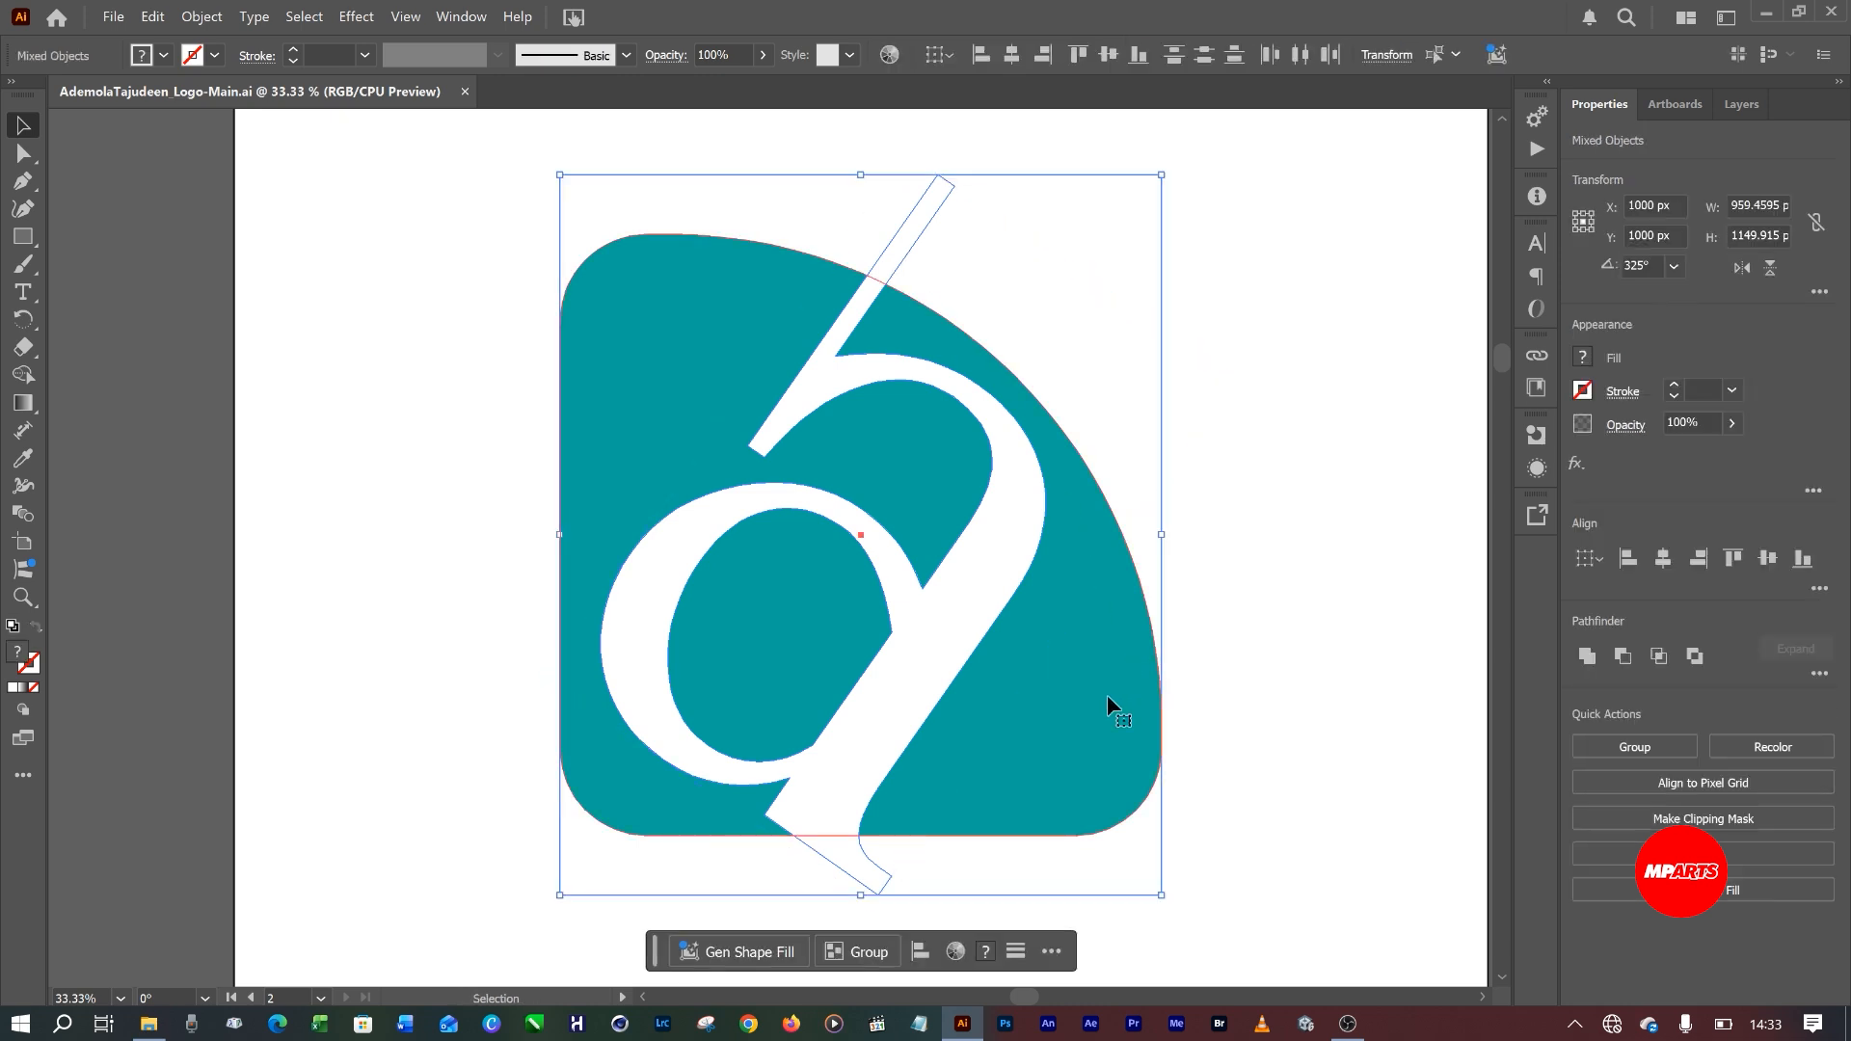
{"action": "left_click", "coordinate": [1621, 657]}
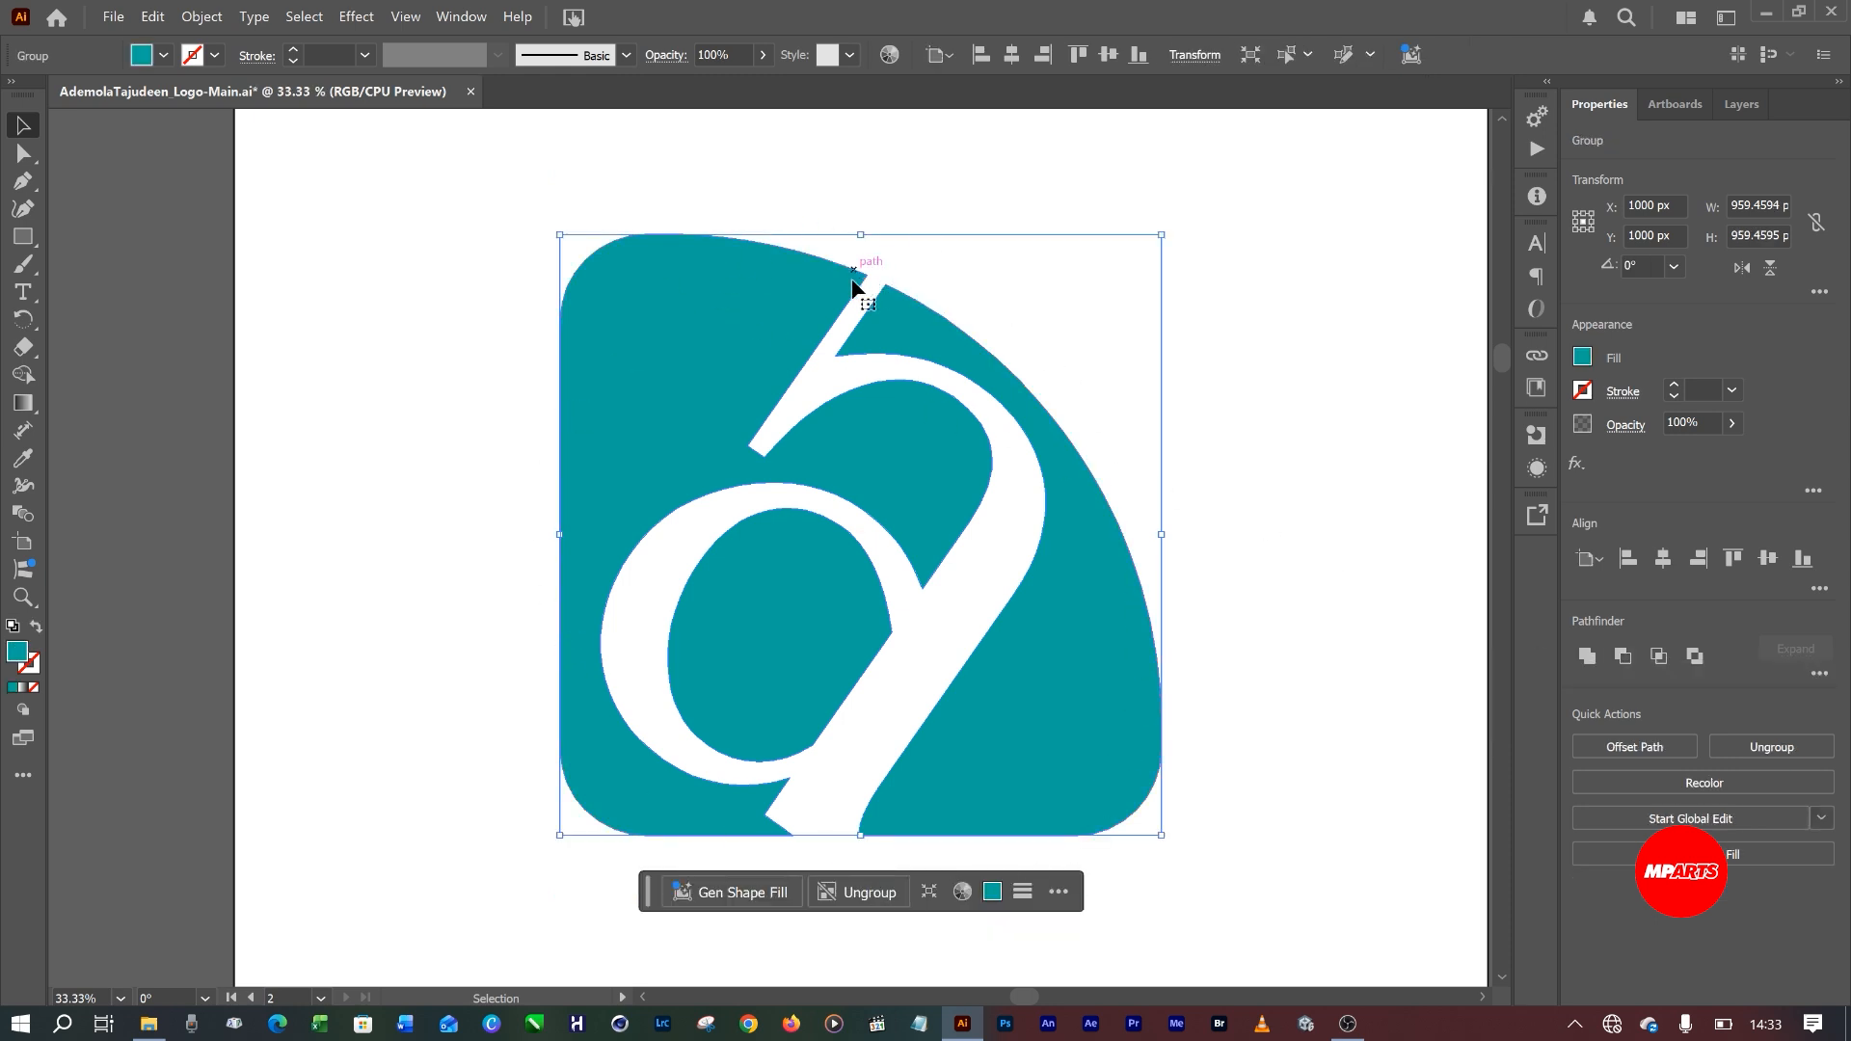
{"action": "left_click", "coordinate": [1331, 749]}
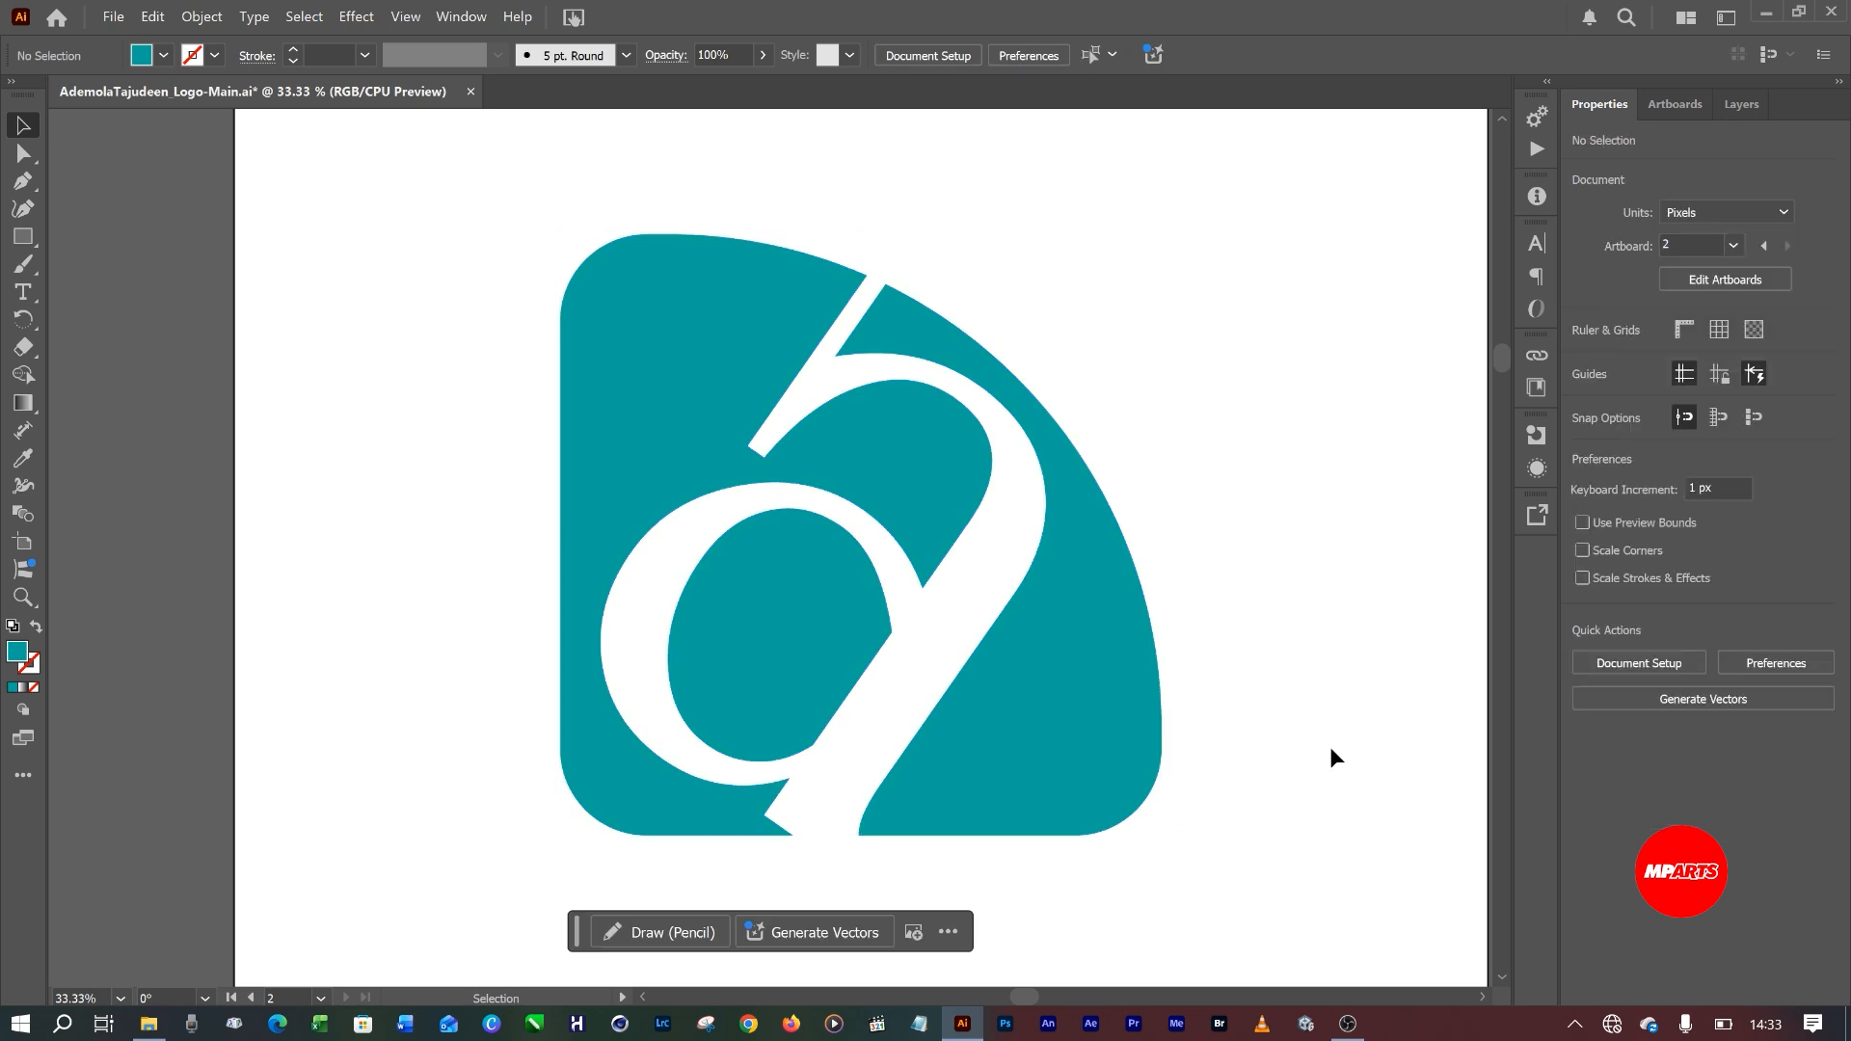
Try a bright blue fill on the knockout logo, revert it to teal, and save.
{"action": "left_click", "coordinate": [1040, 715]}
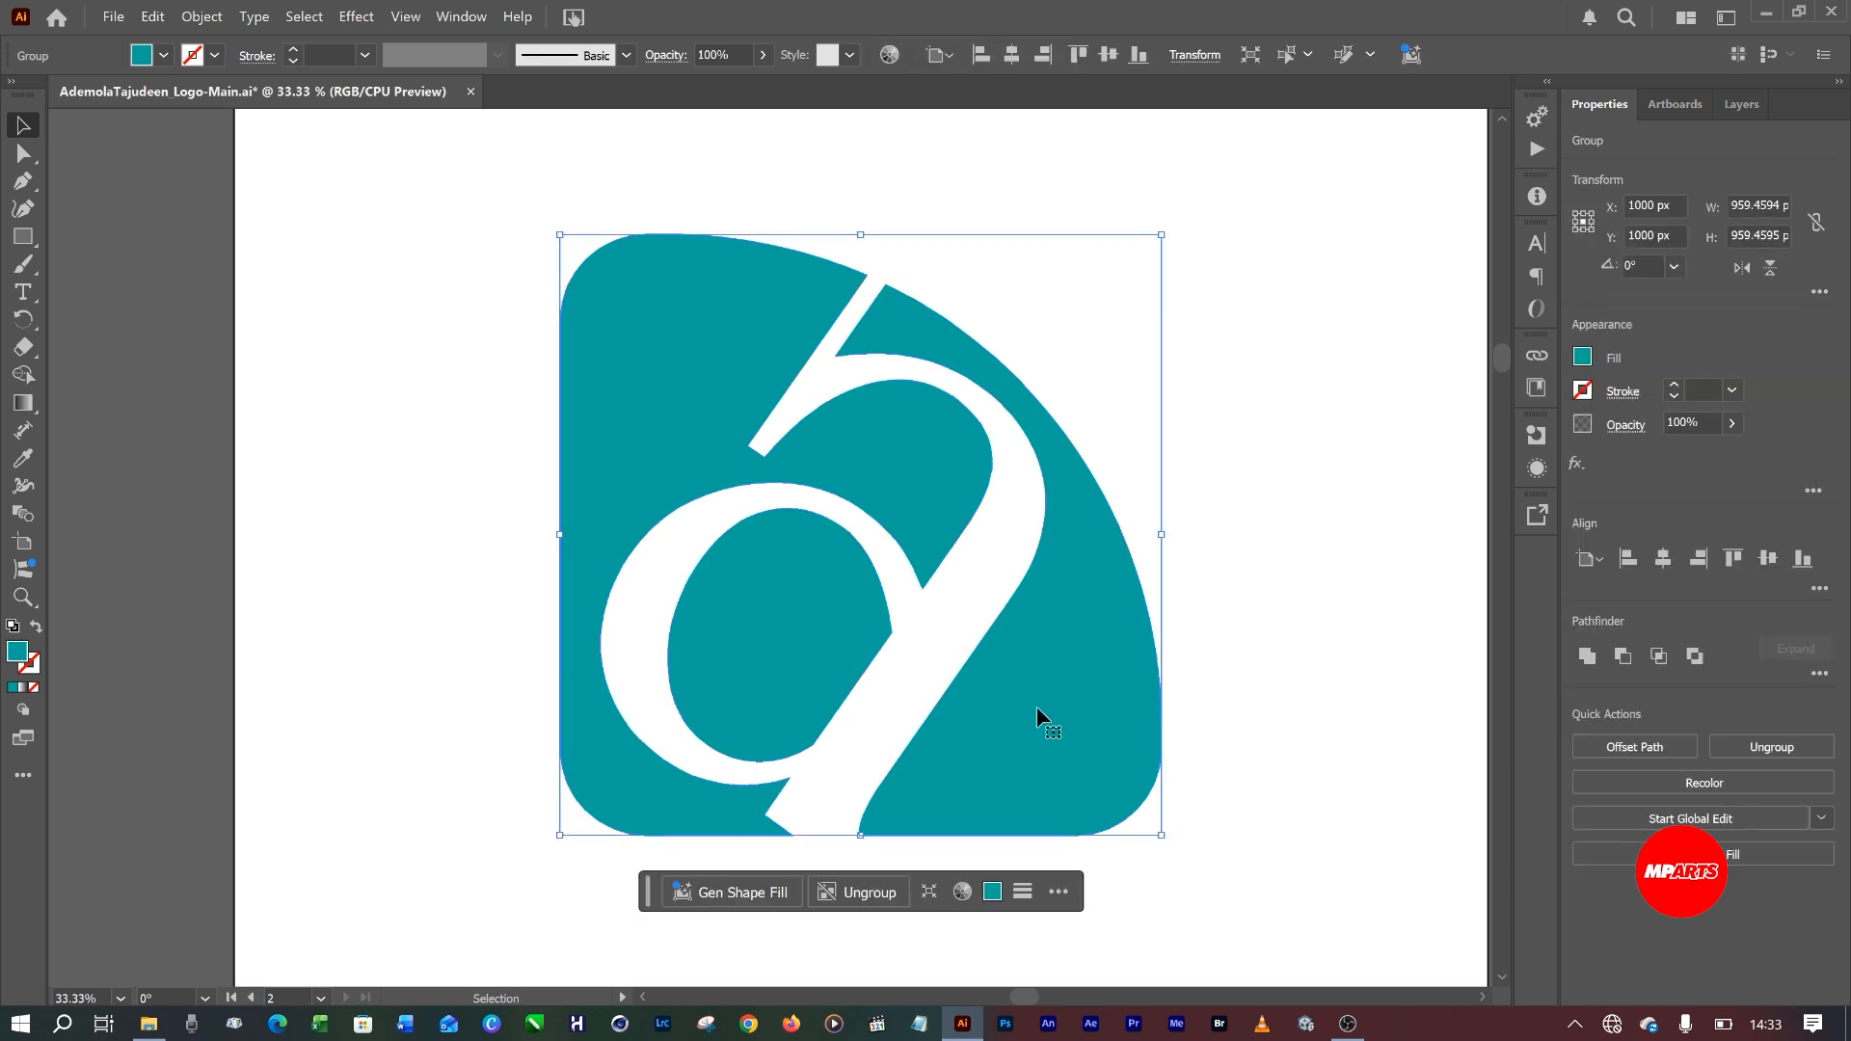
{"action": "left_click", "coordinate": [1582, 358]}
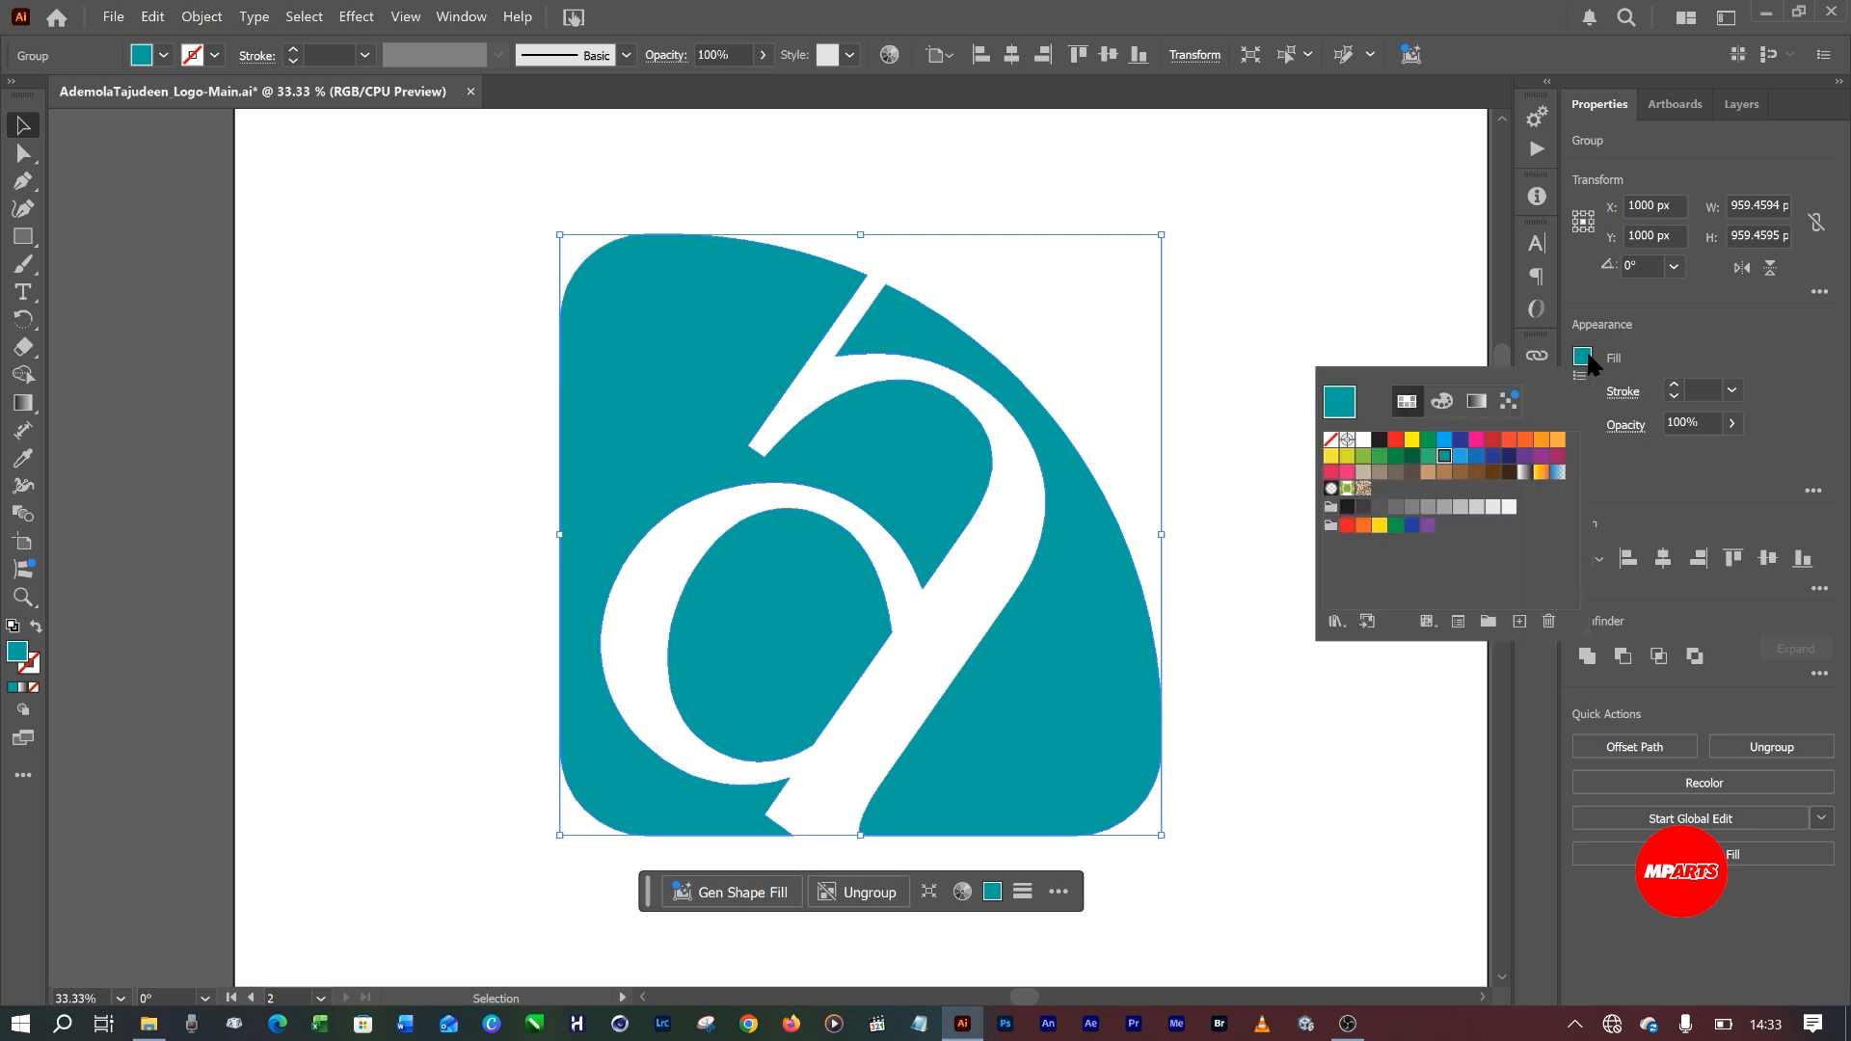
{"action": "left_click", "coordinate": [1445, 440]}
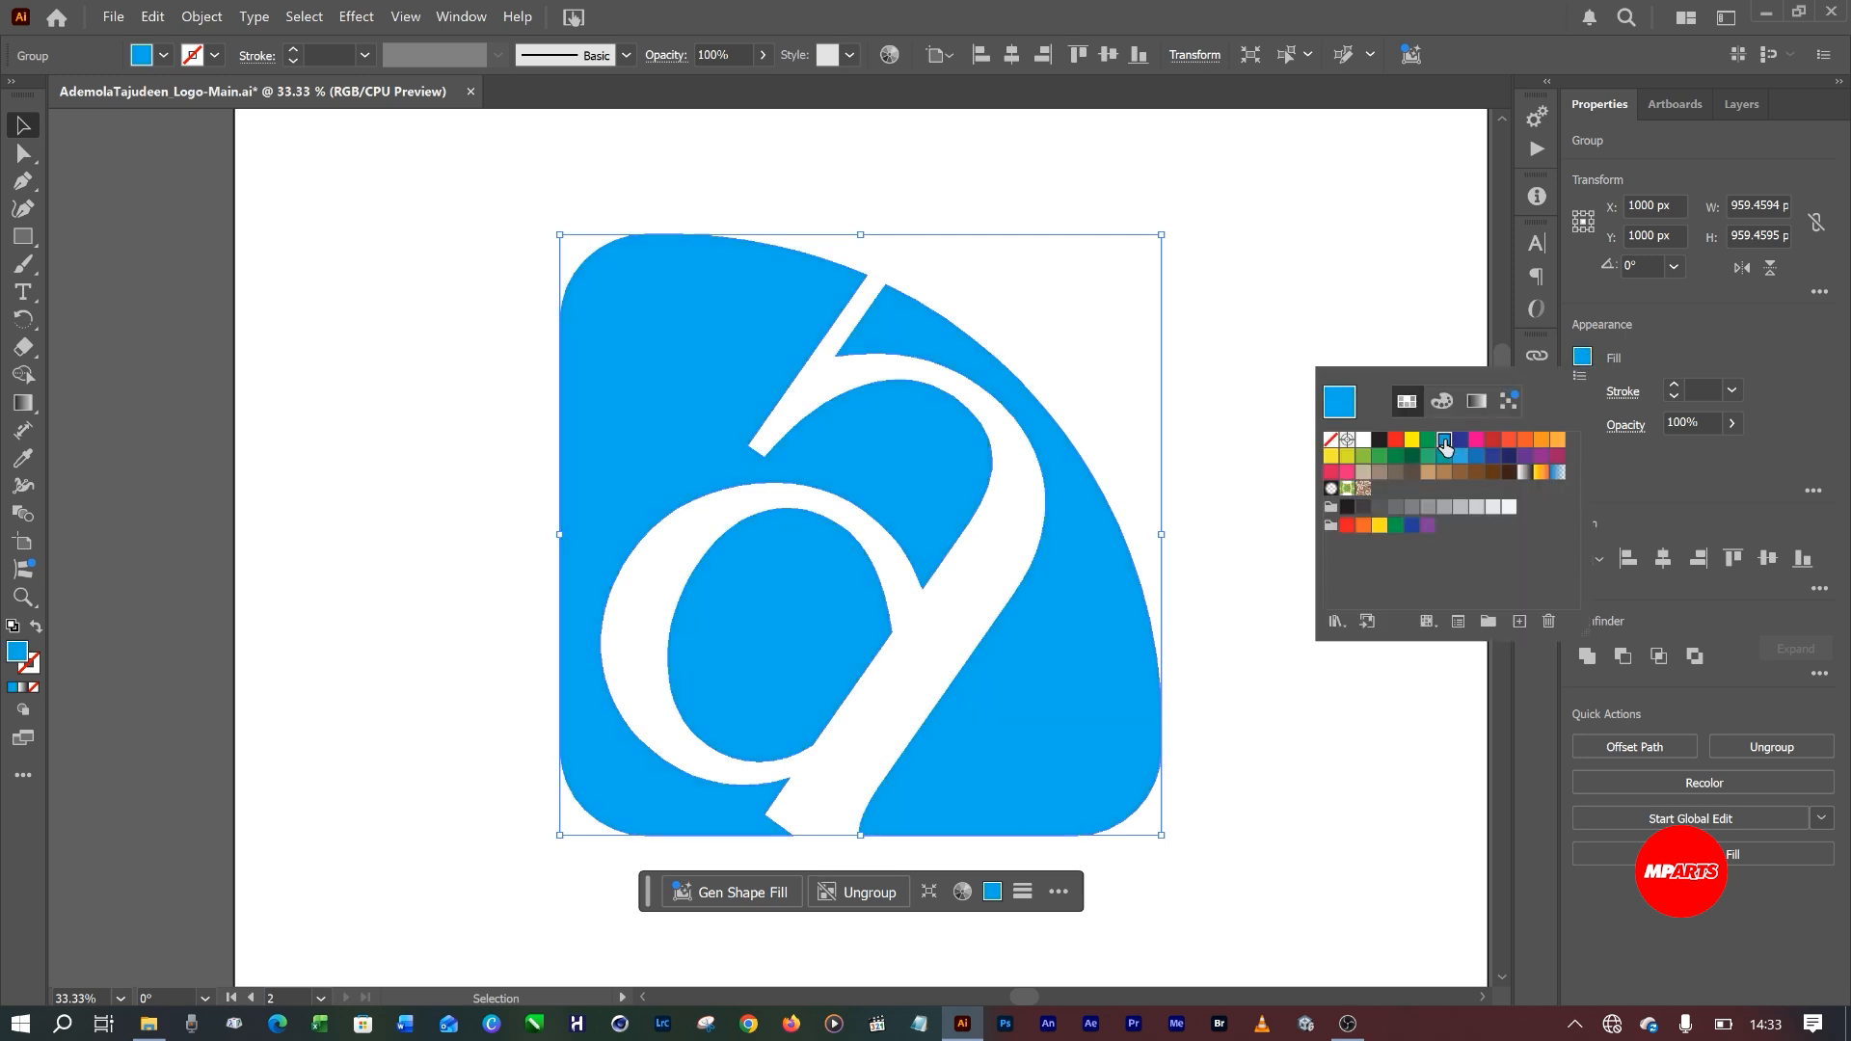
{"action": "left_click", "coordinate": [1445, 455]}
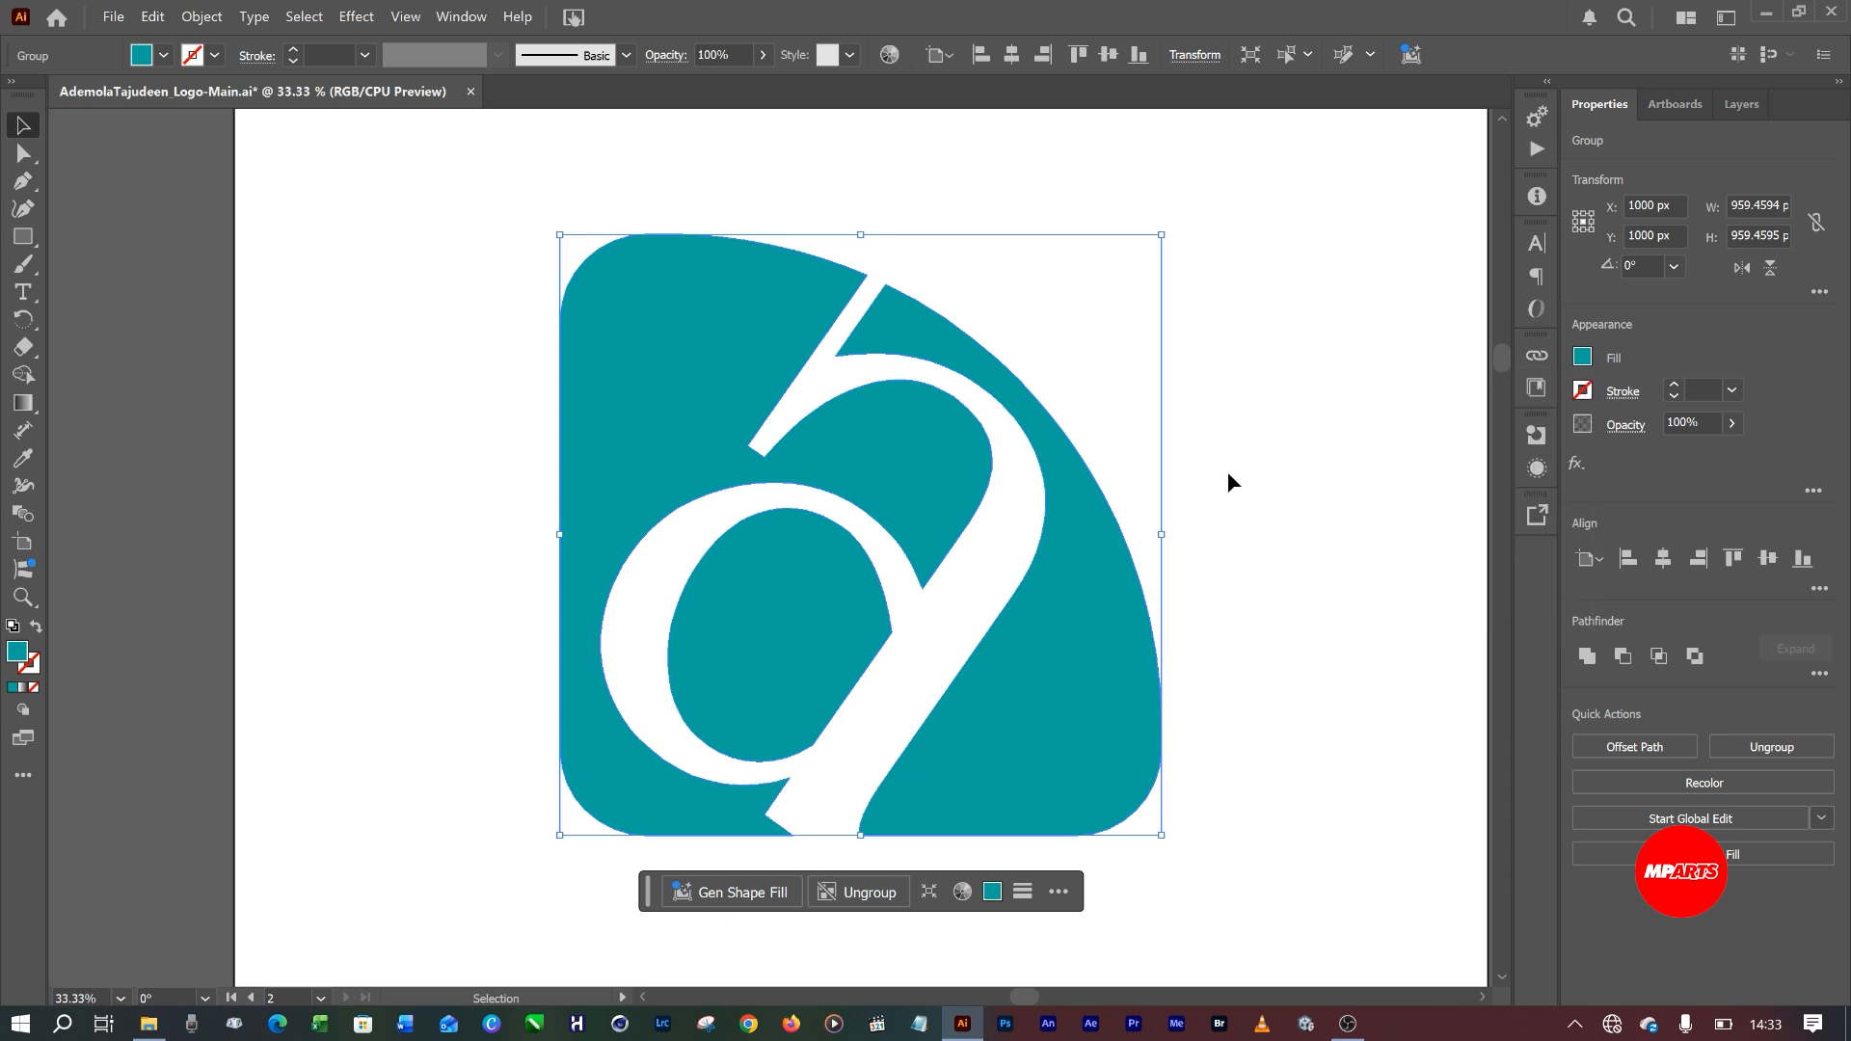
{"action": "left_click", "coordinate": [1252, 481]}
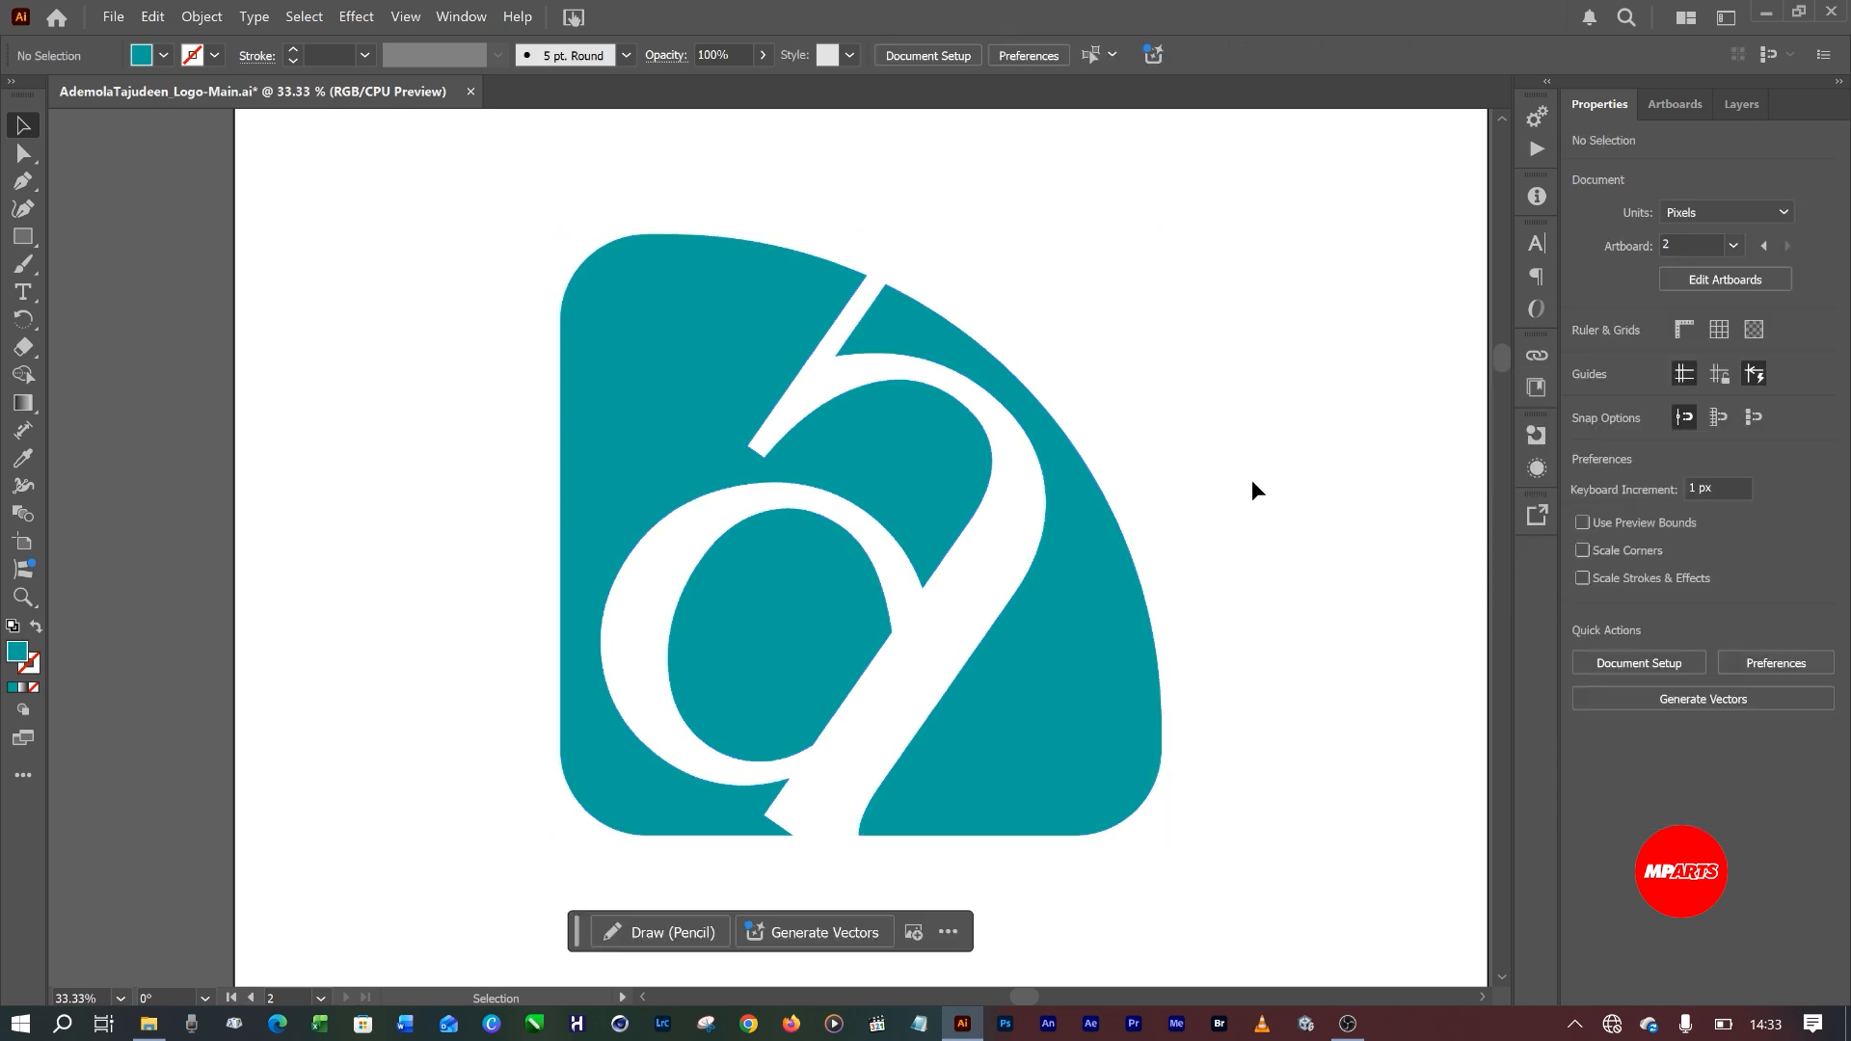
{"action": "key", "text": "a"}
{"action": "key", "text": "ctrl+s"}
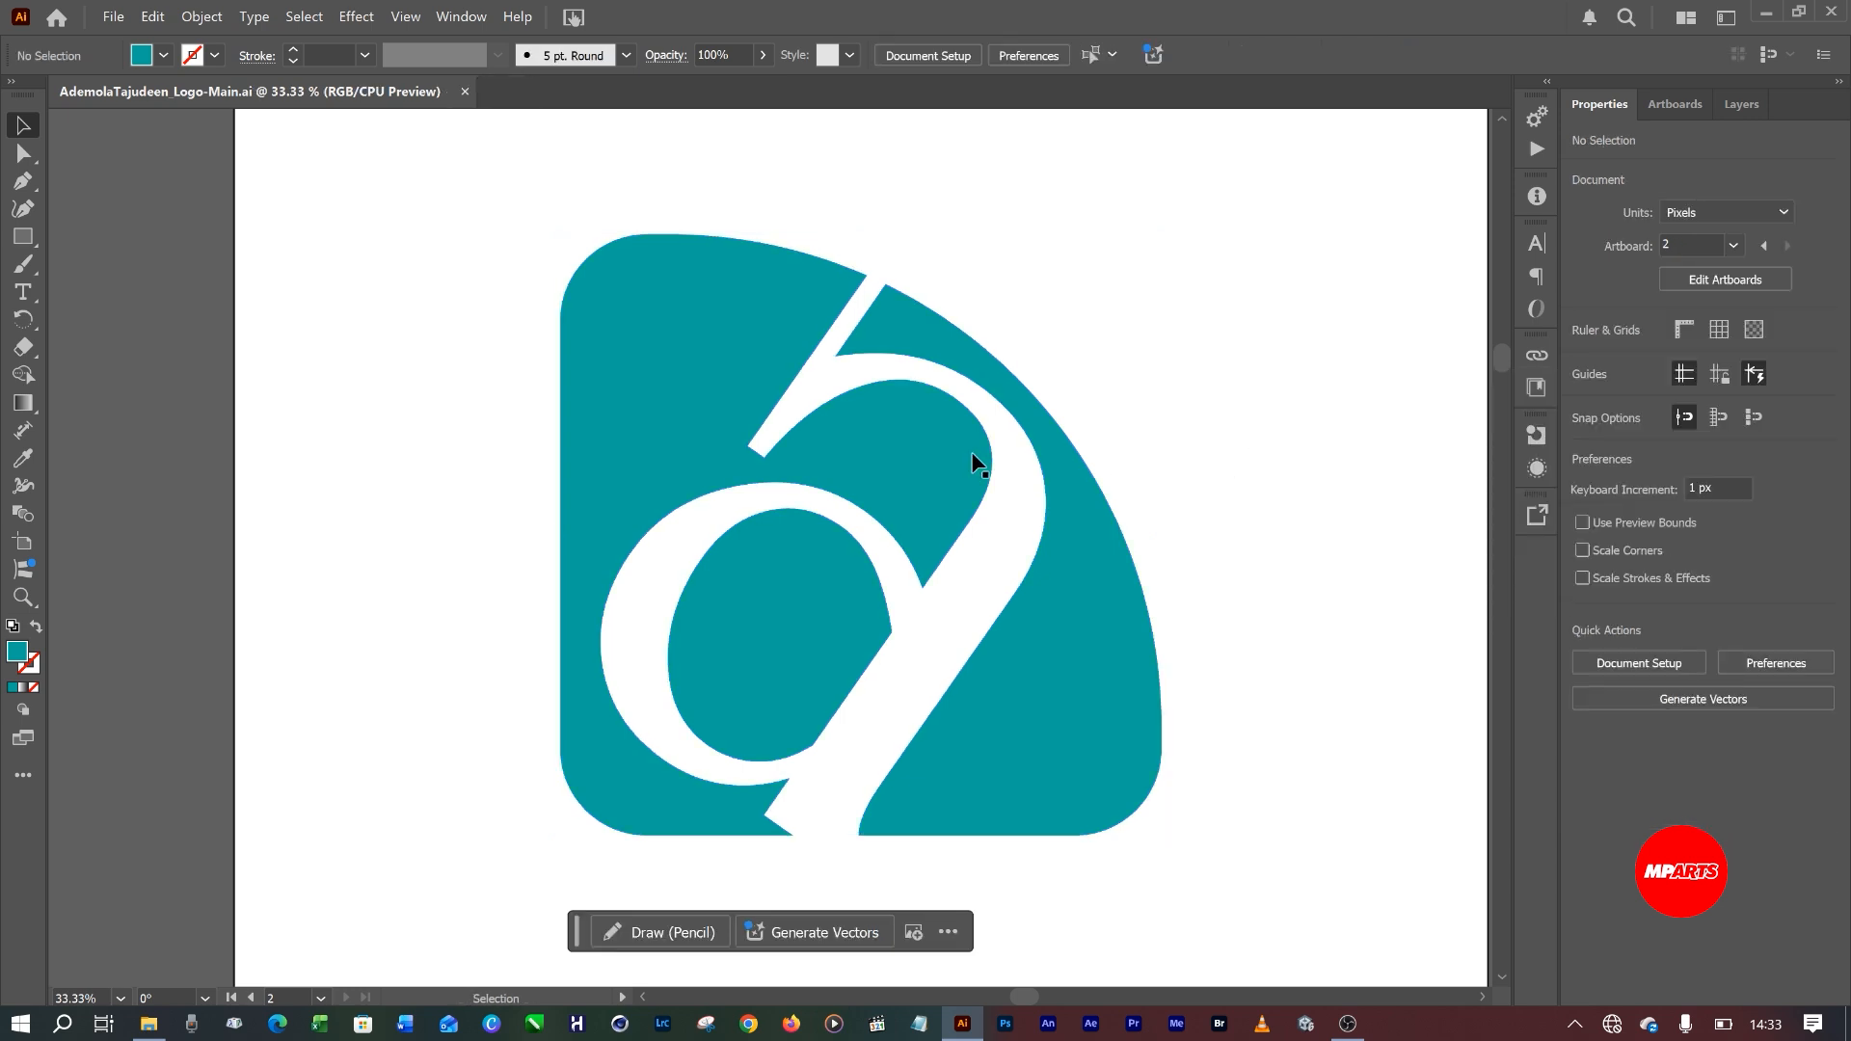
Delete the left artboard and fit a new ~959 px artboard around the upright 'a' logo.
{"action": "scroll", "coordinate": [857, 610], "scroll_direction": "right", "scroll_amount": 3}
{"action": "scroll", "coordinate": [883, 607], "scroll_direction": "down", "scroll_amount": 4}
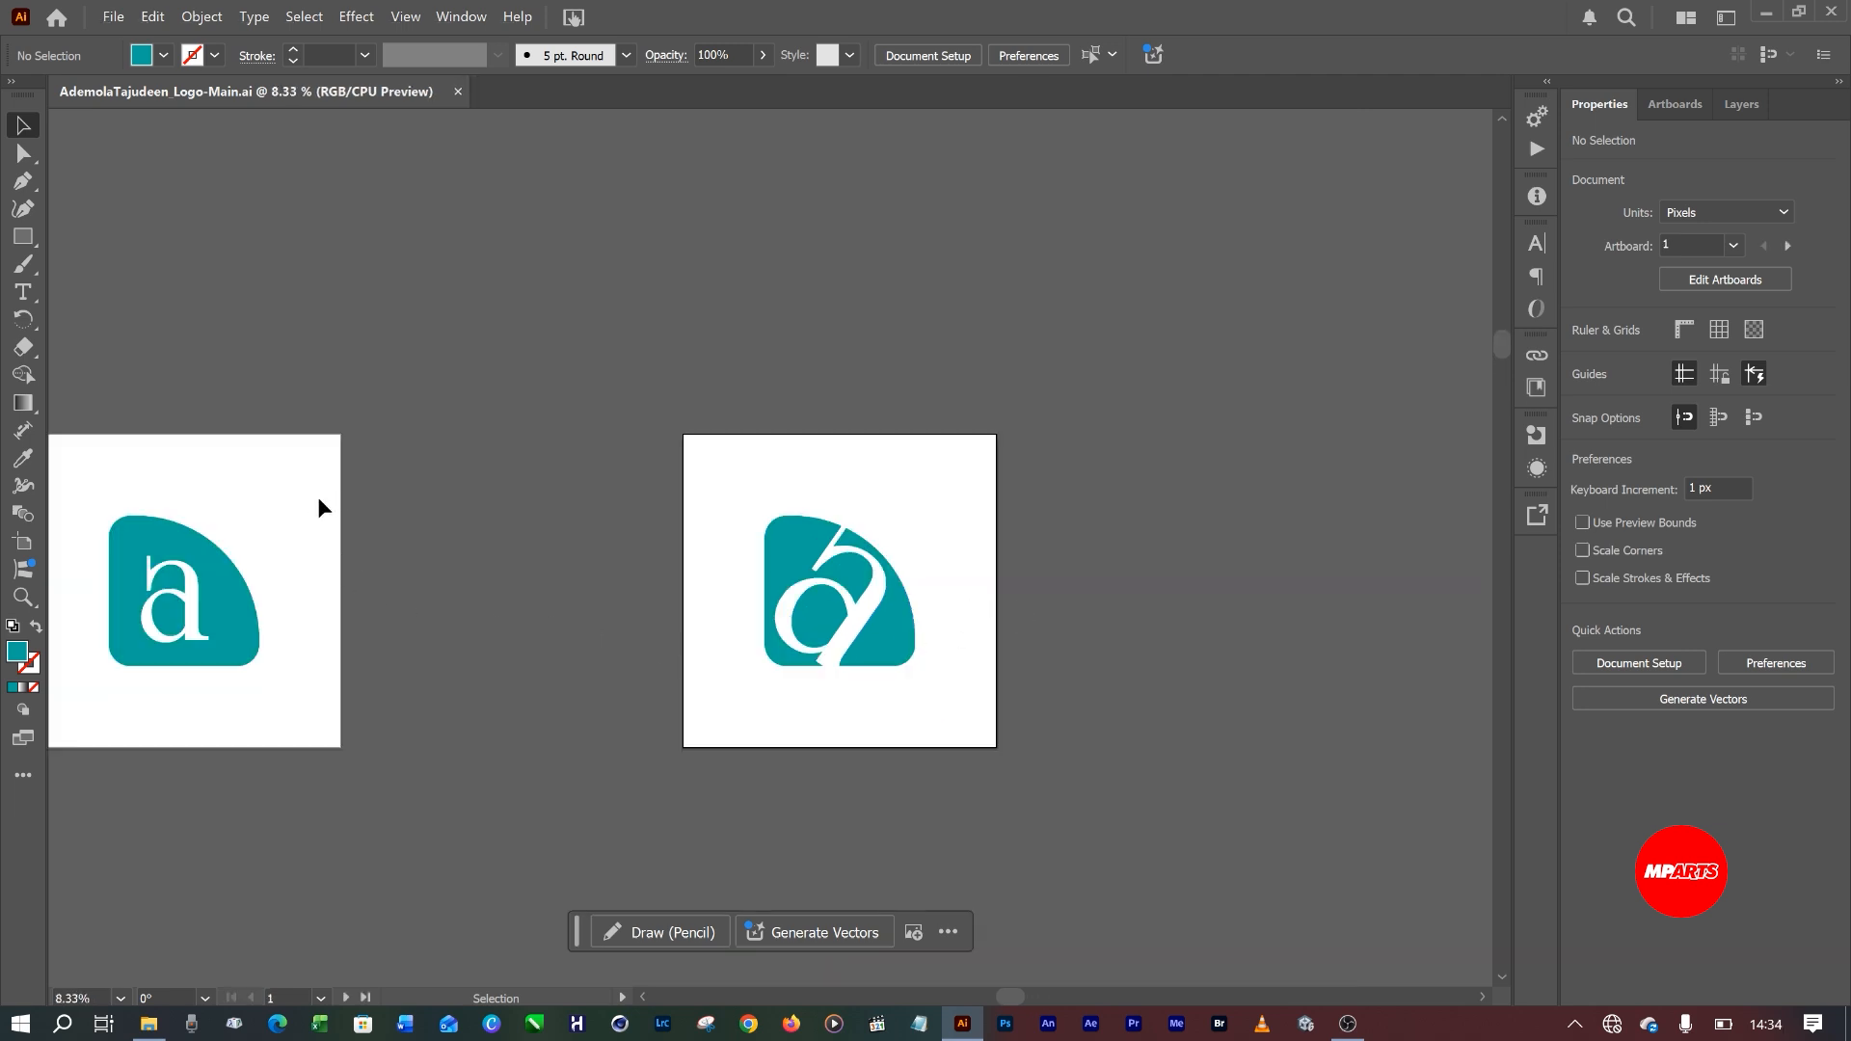
{"action": "left_click", "coordinate": [319, 506]}
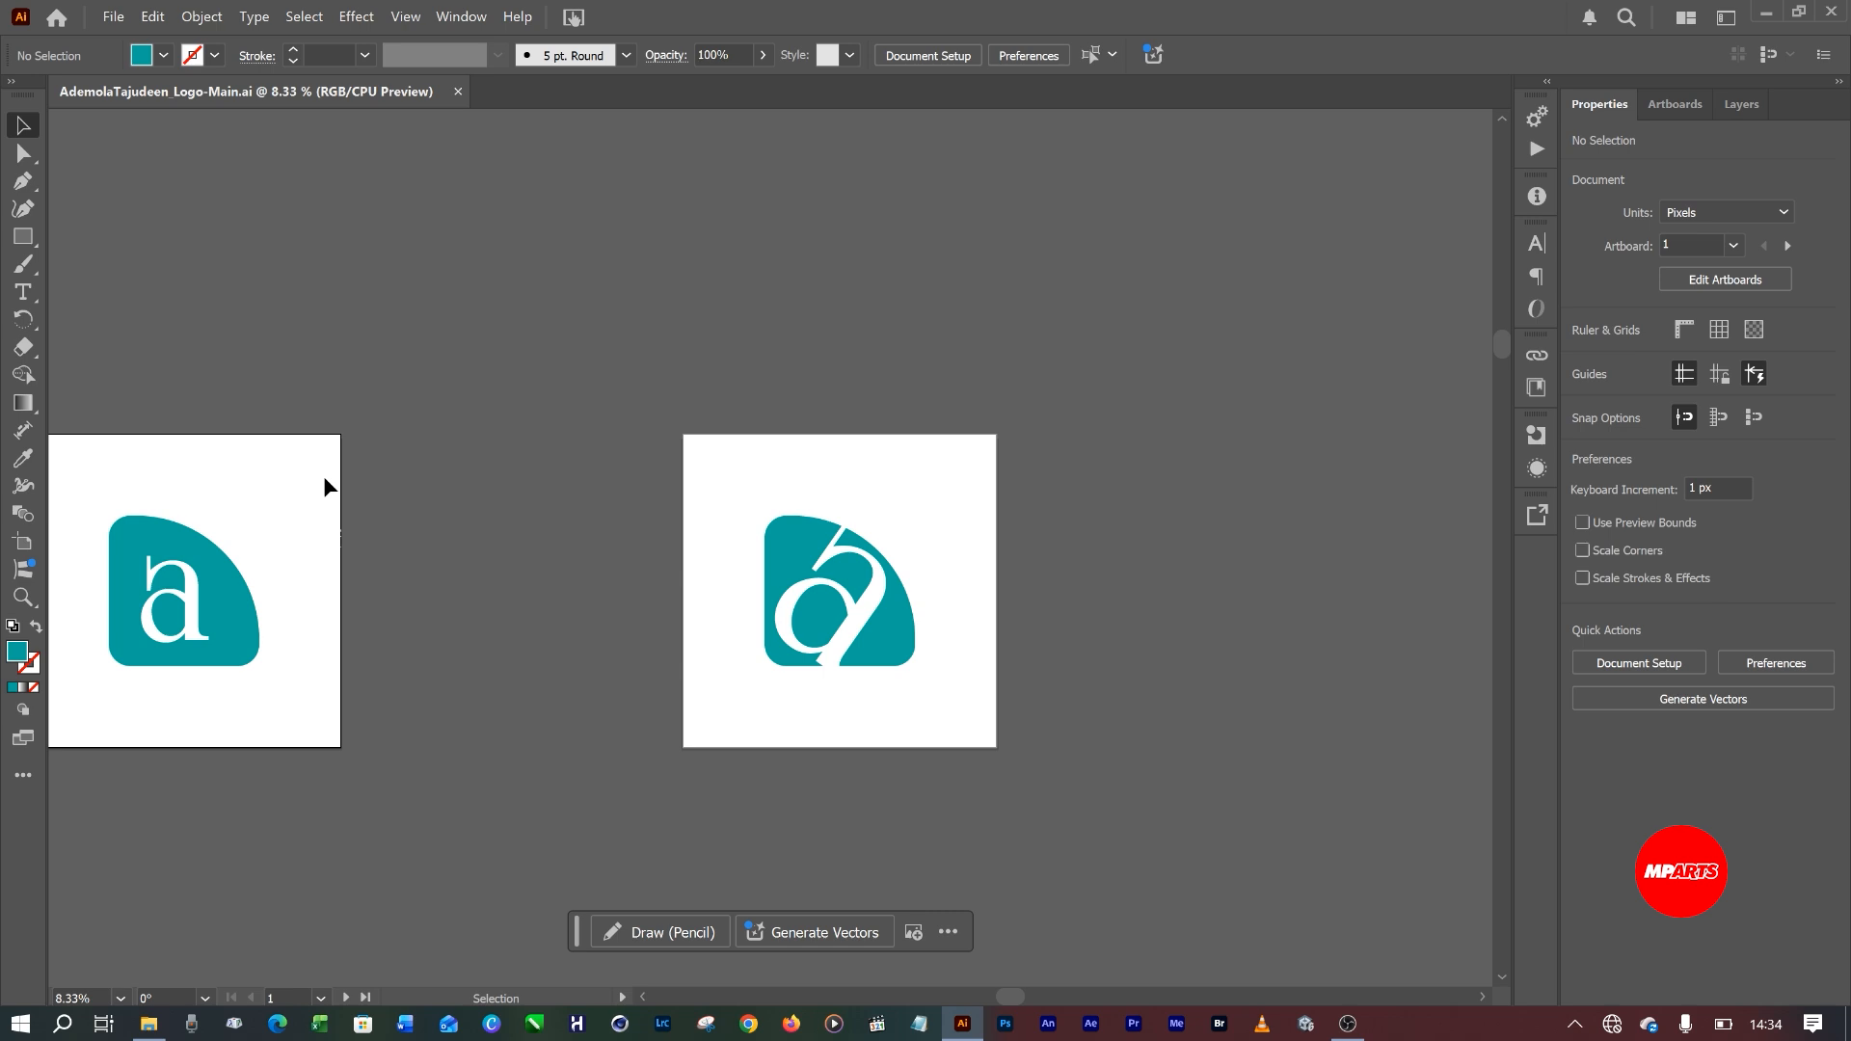
{"action": "left_click", "coordinate": [1722, 279]}
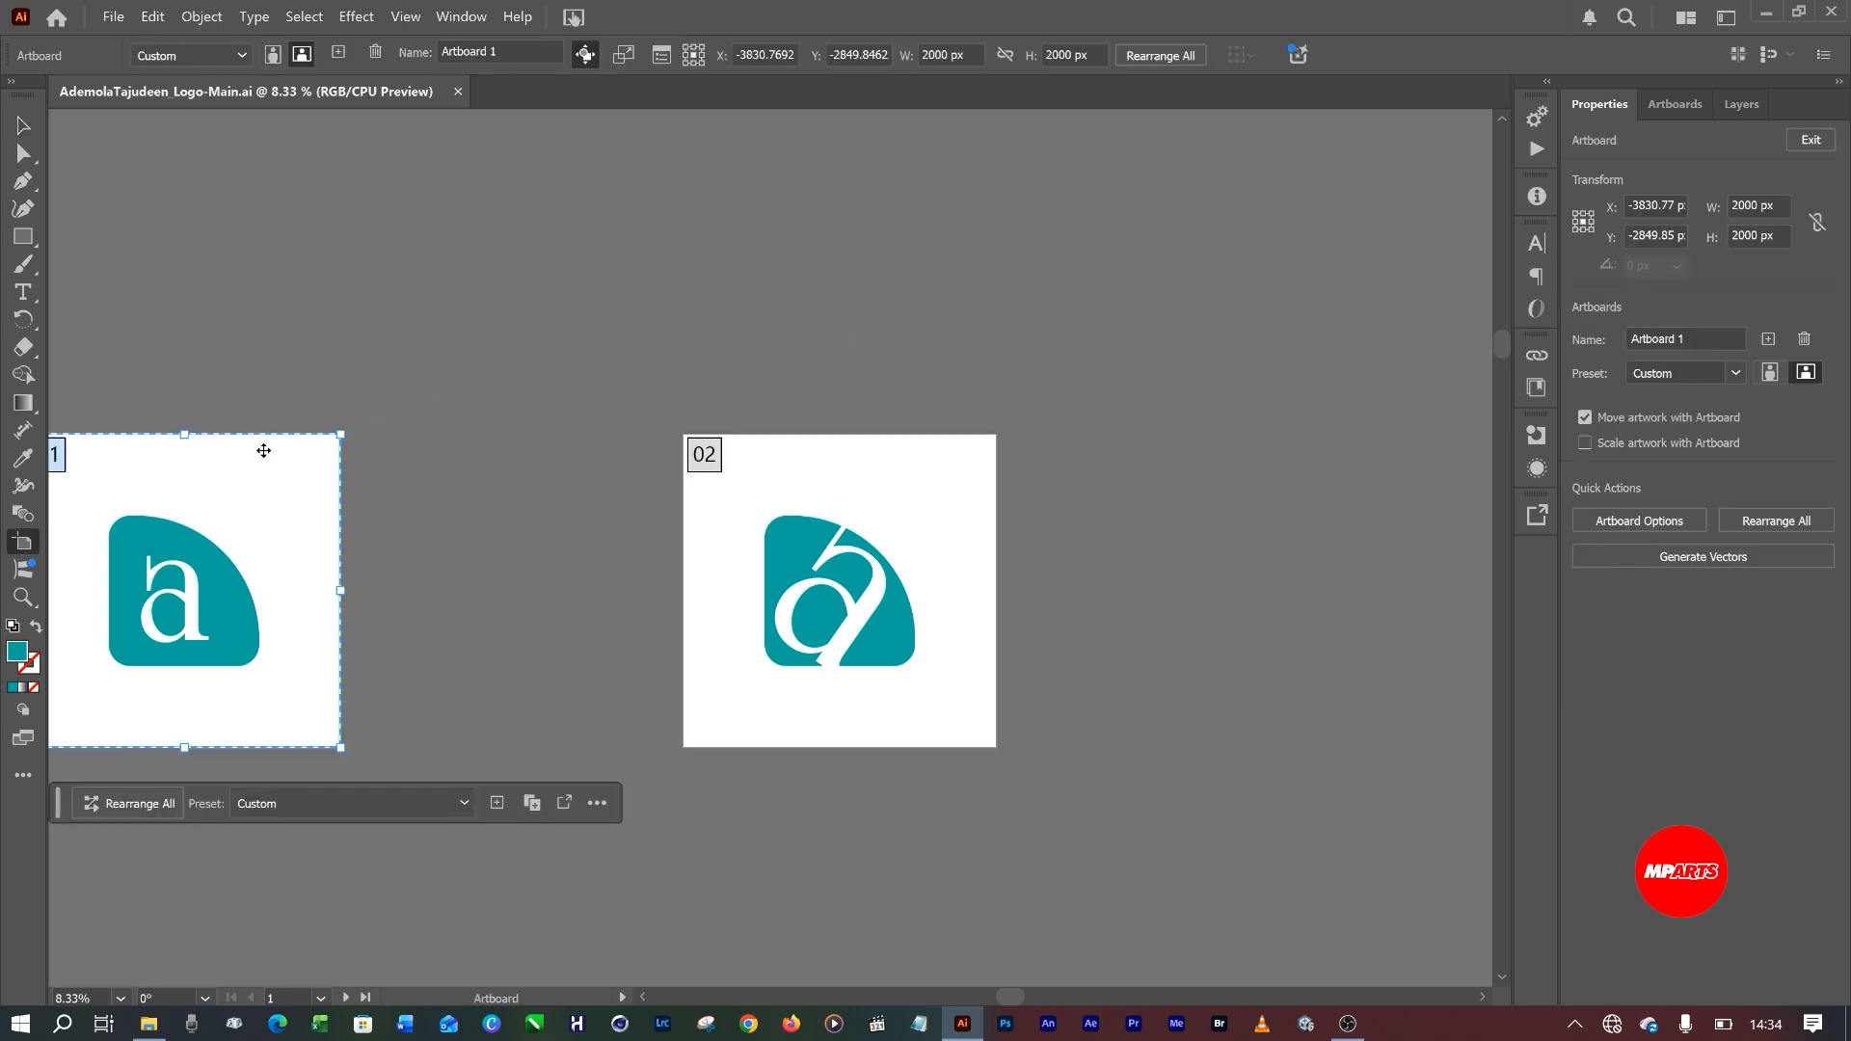
{"action": "left_click", "coordinate": [888, 479]}
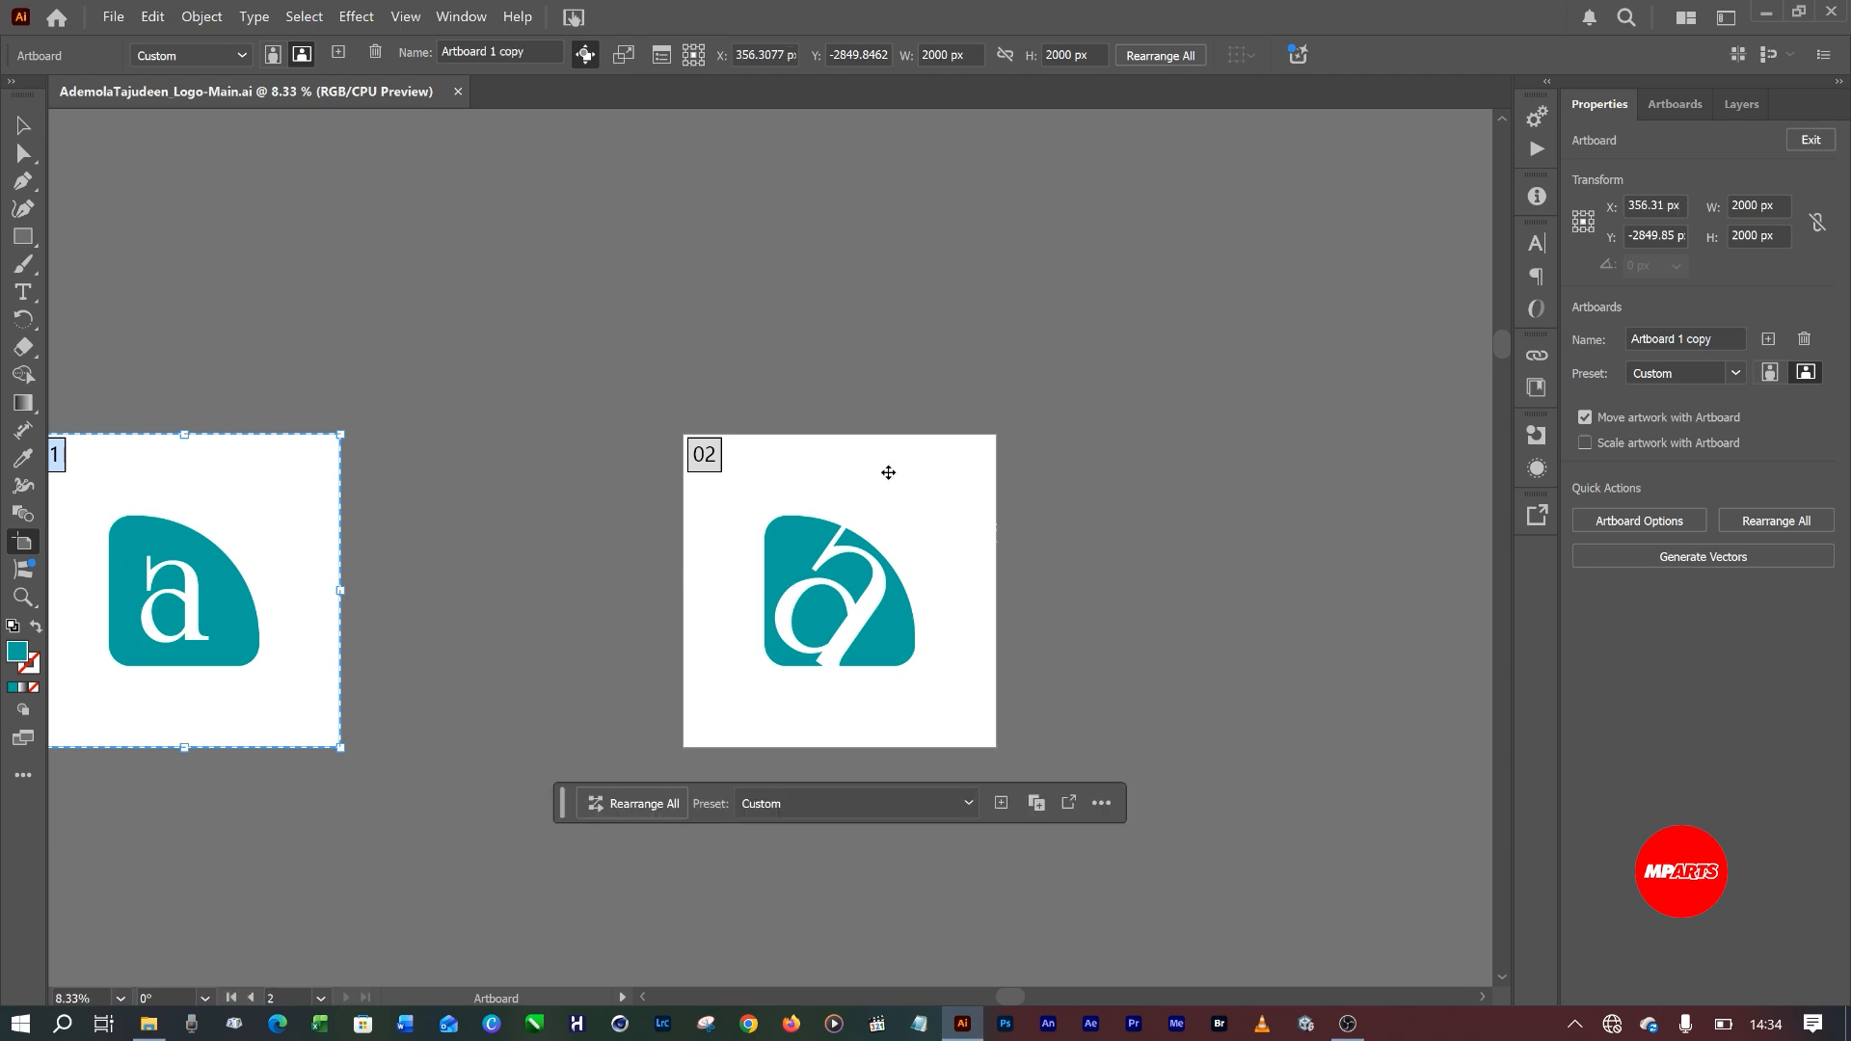
{"action": "left_click", "coordinate": [289, 489]}
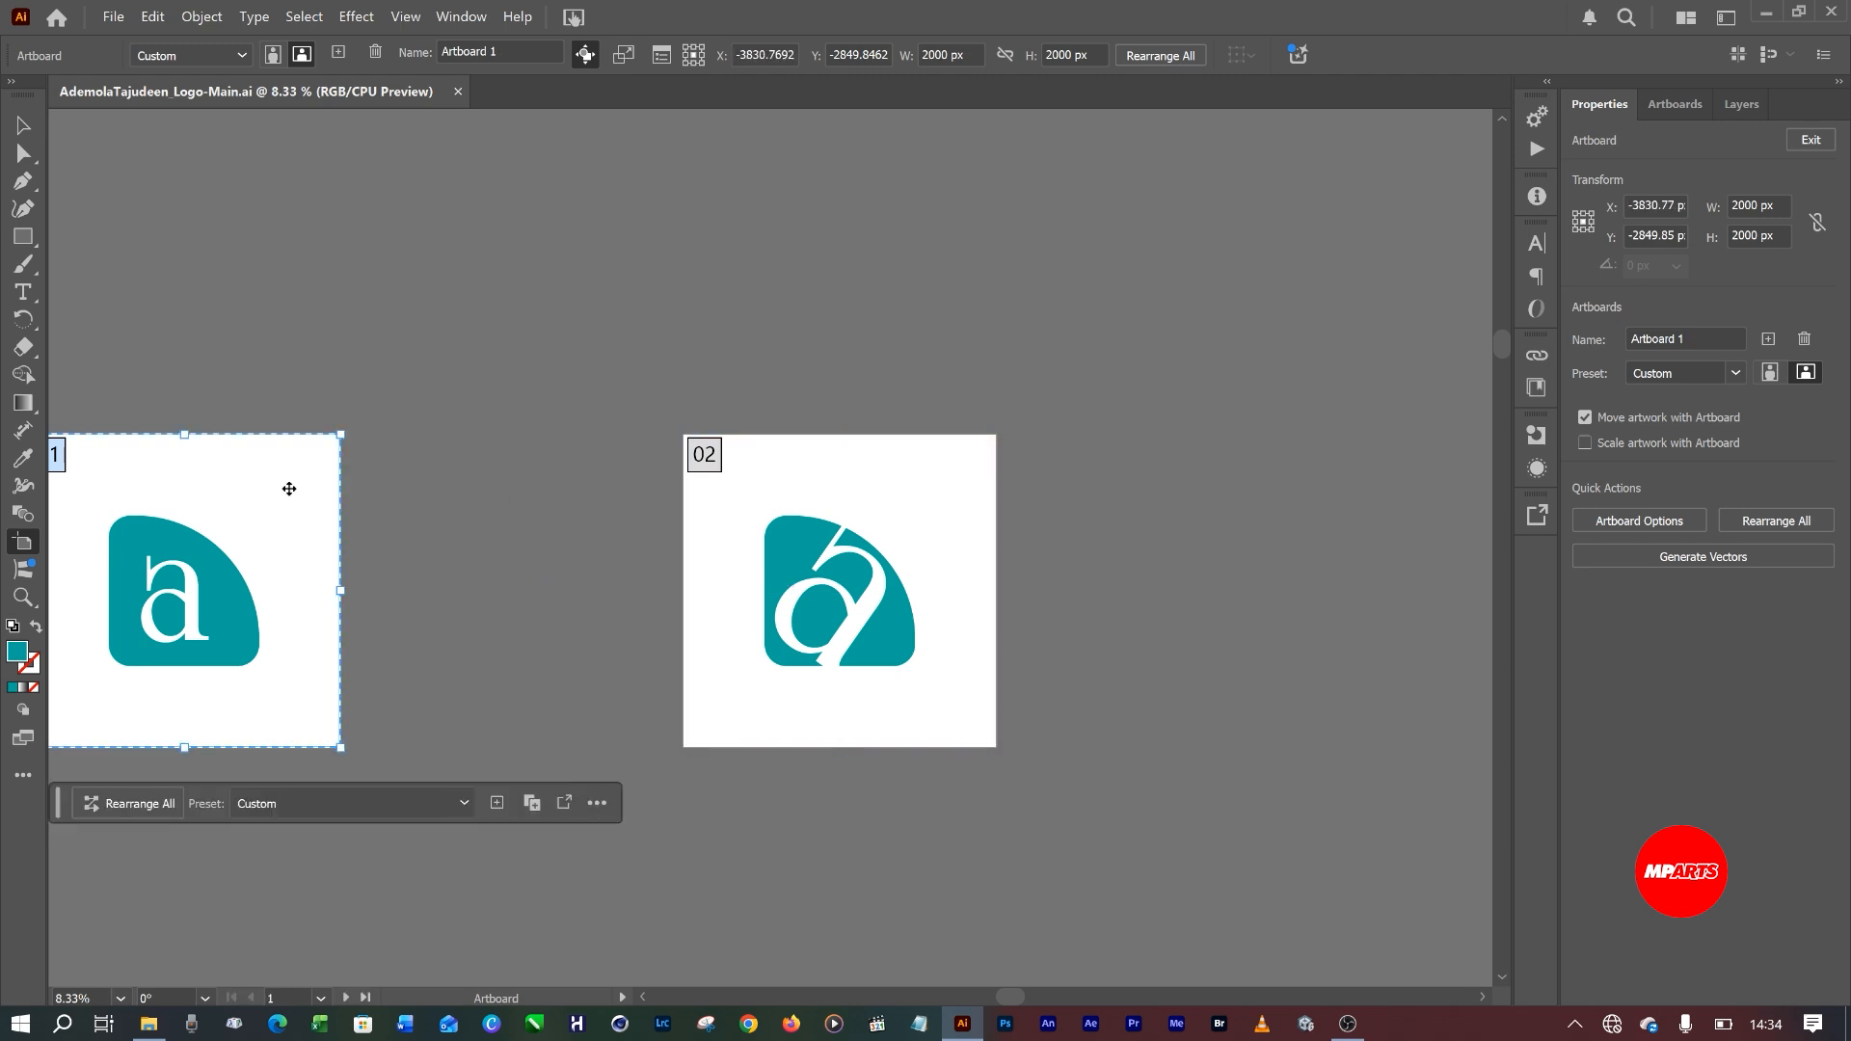
{"action": "key", "text": "Delete"}
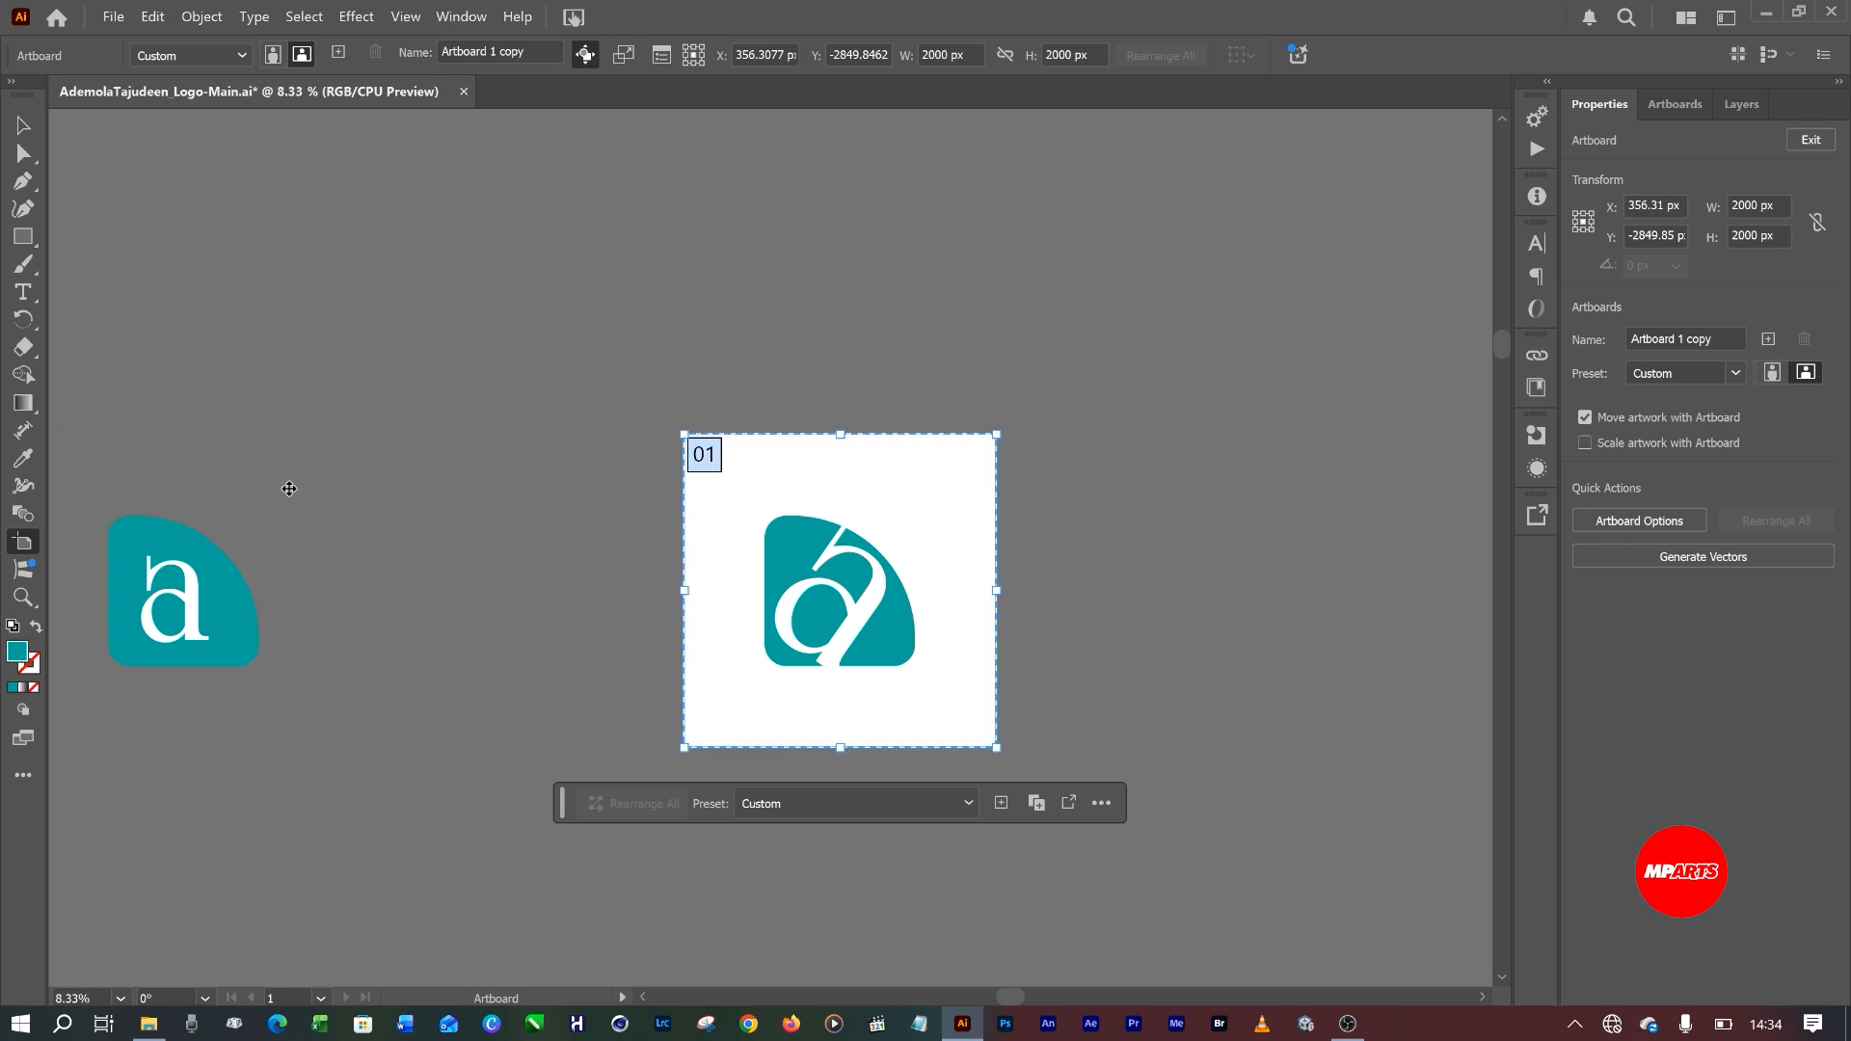
{"action": "left_click", "coordinate": [249, 617]}
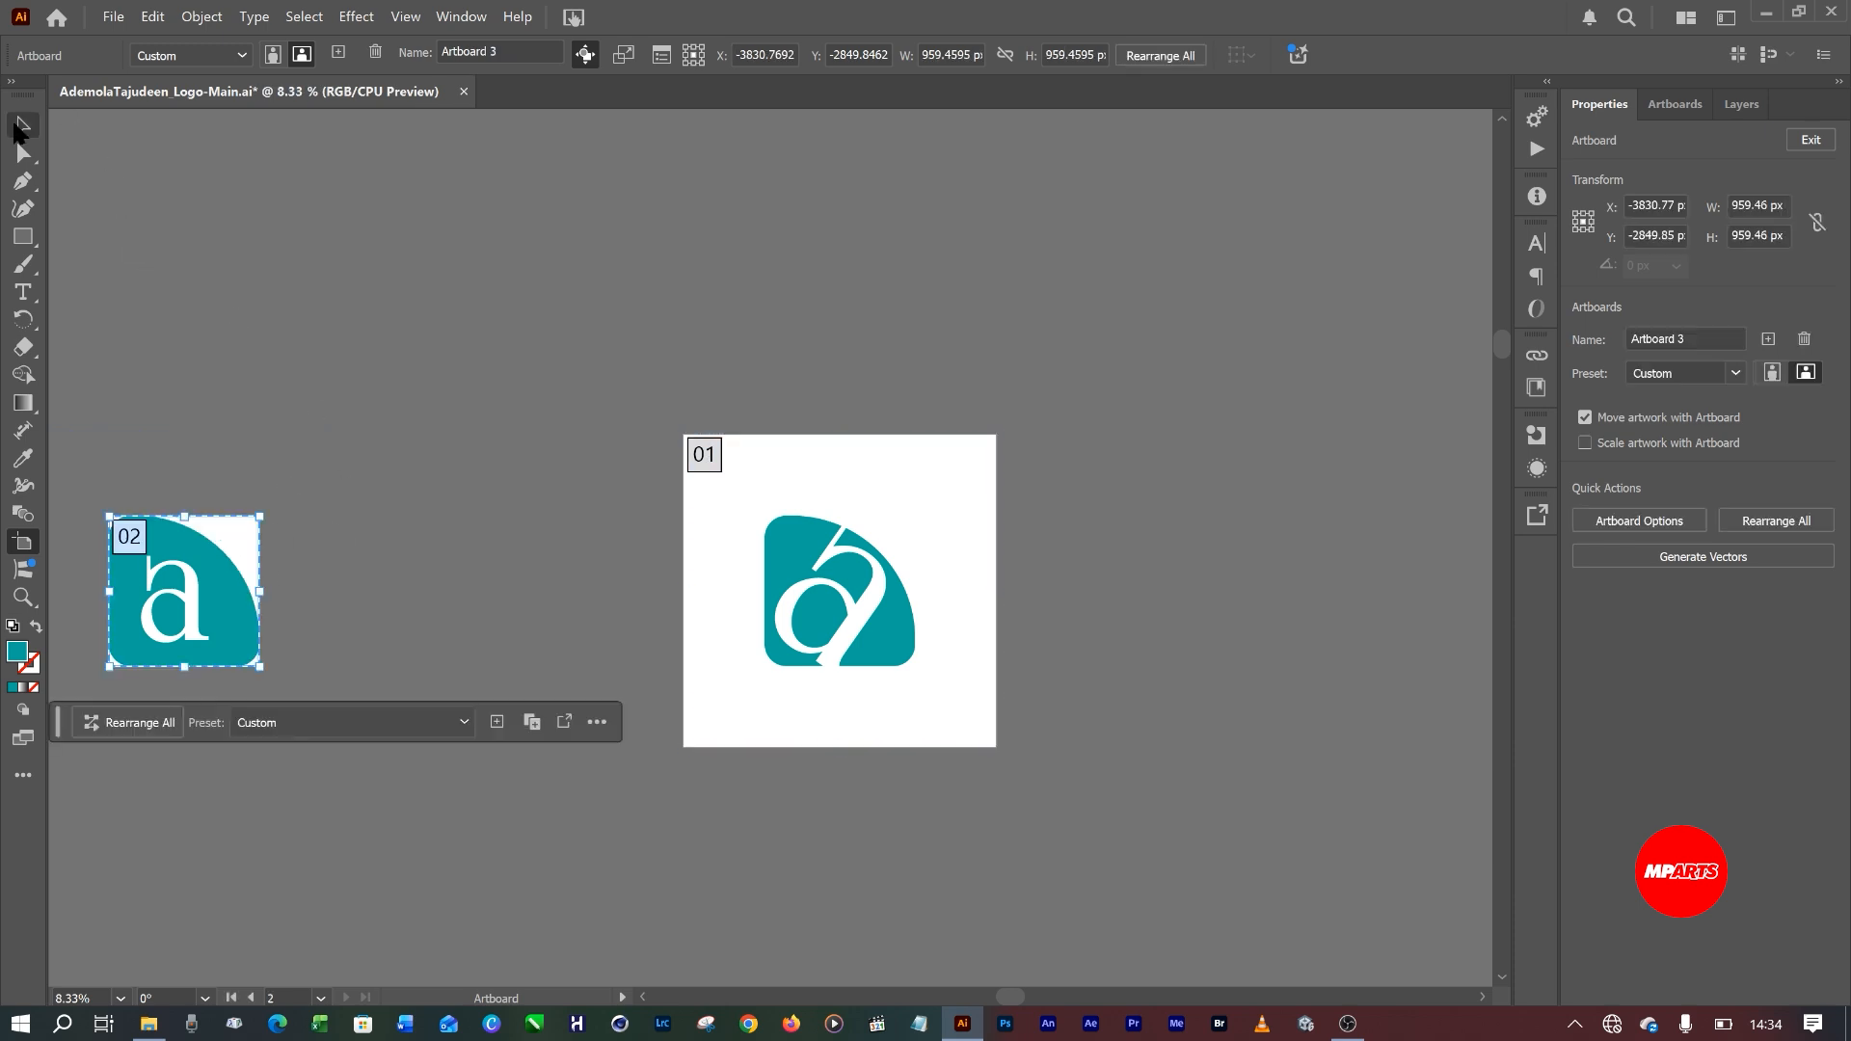
{"action": "key", "text": "Escape"}
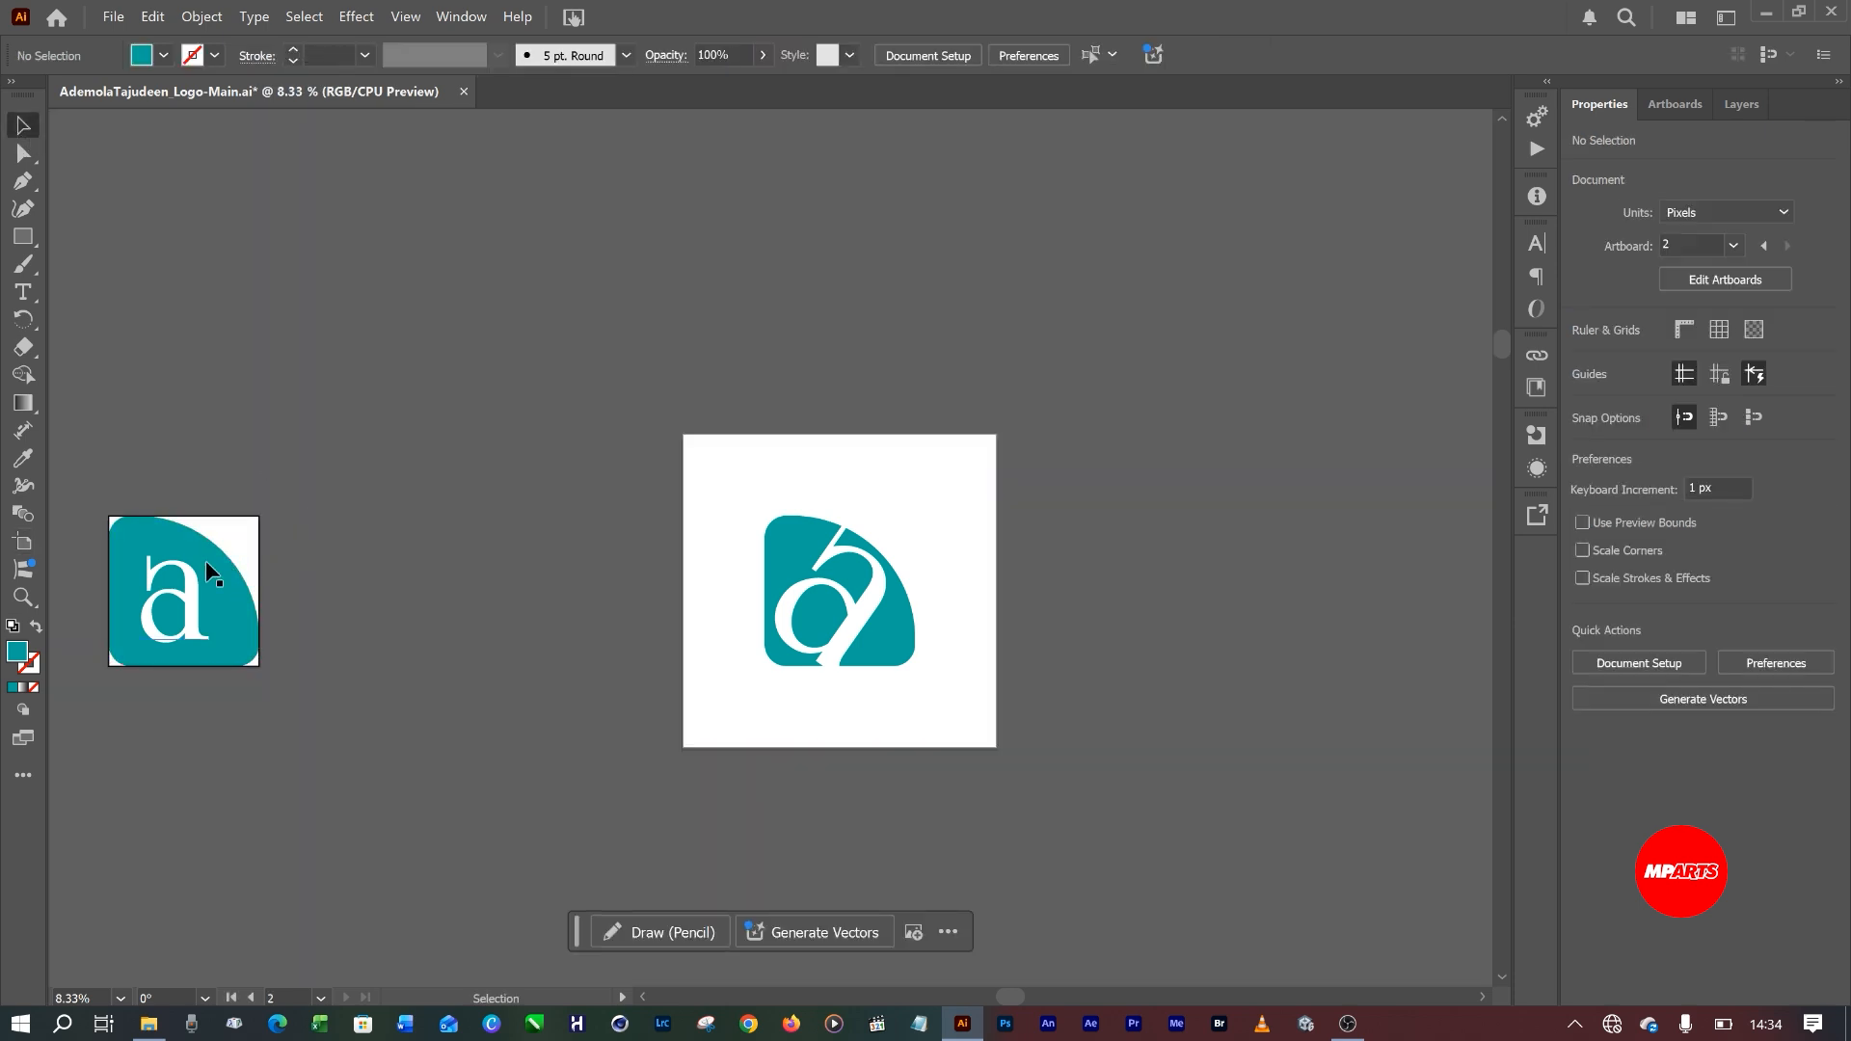
{"action": "key", "text": "ctrl+z"}
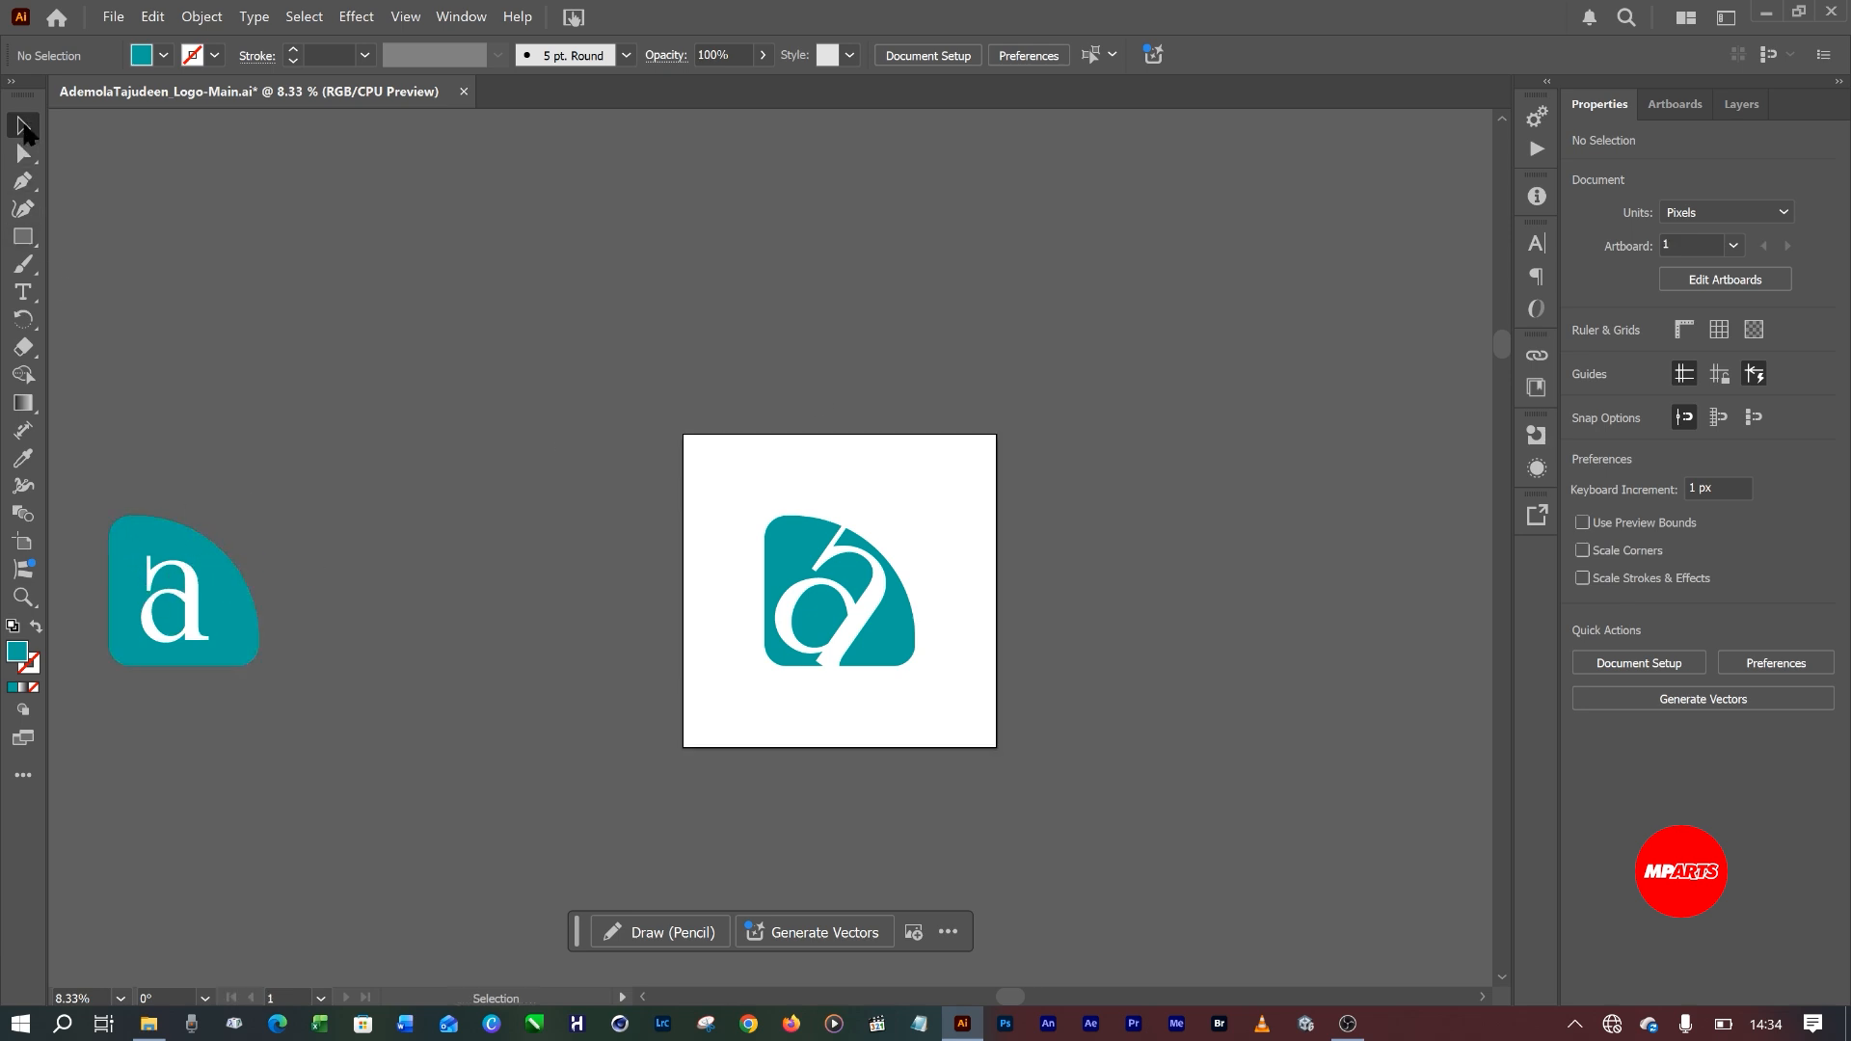
{"action": "left_click", "coordinate": [211, 608]}
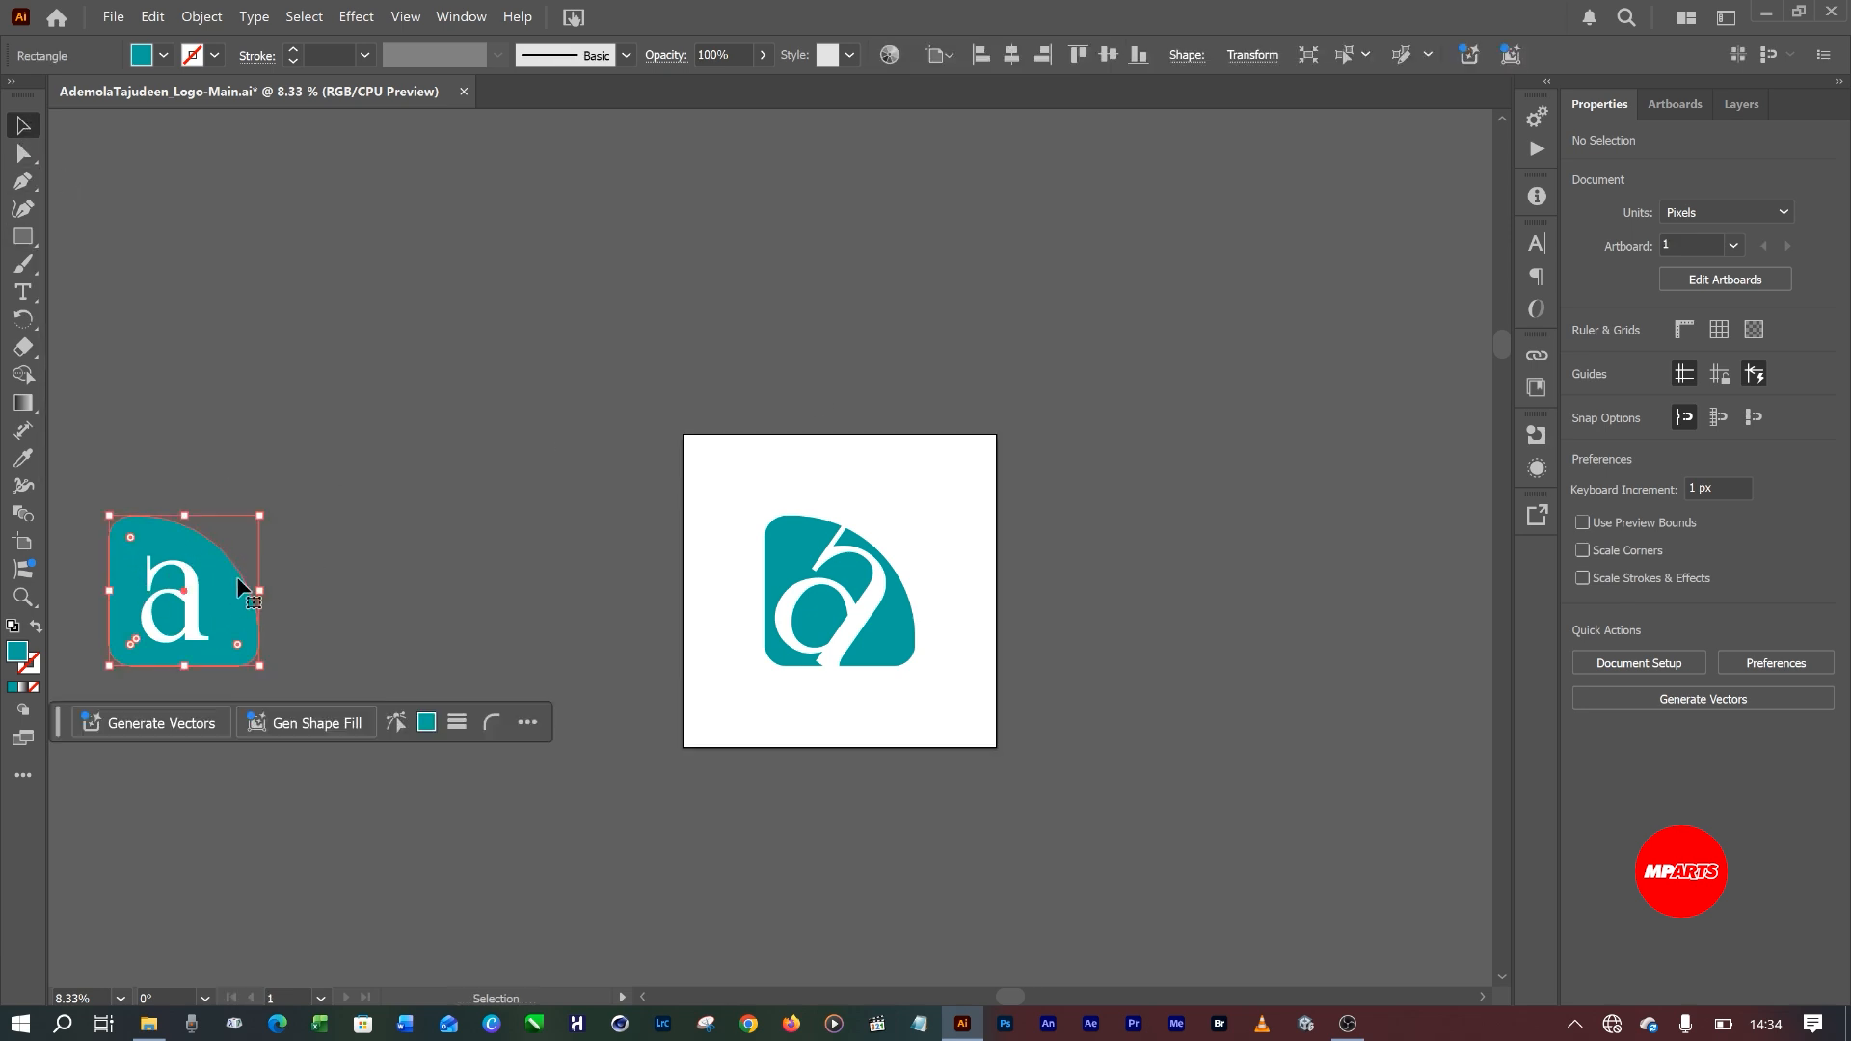
{"action": "scroll", "coordinate": [322, 791], "scroll_direction": "left", "scroll_amount": 3}
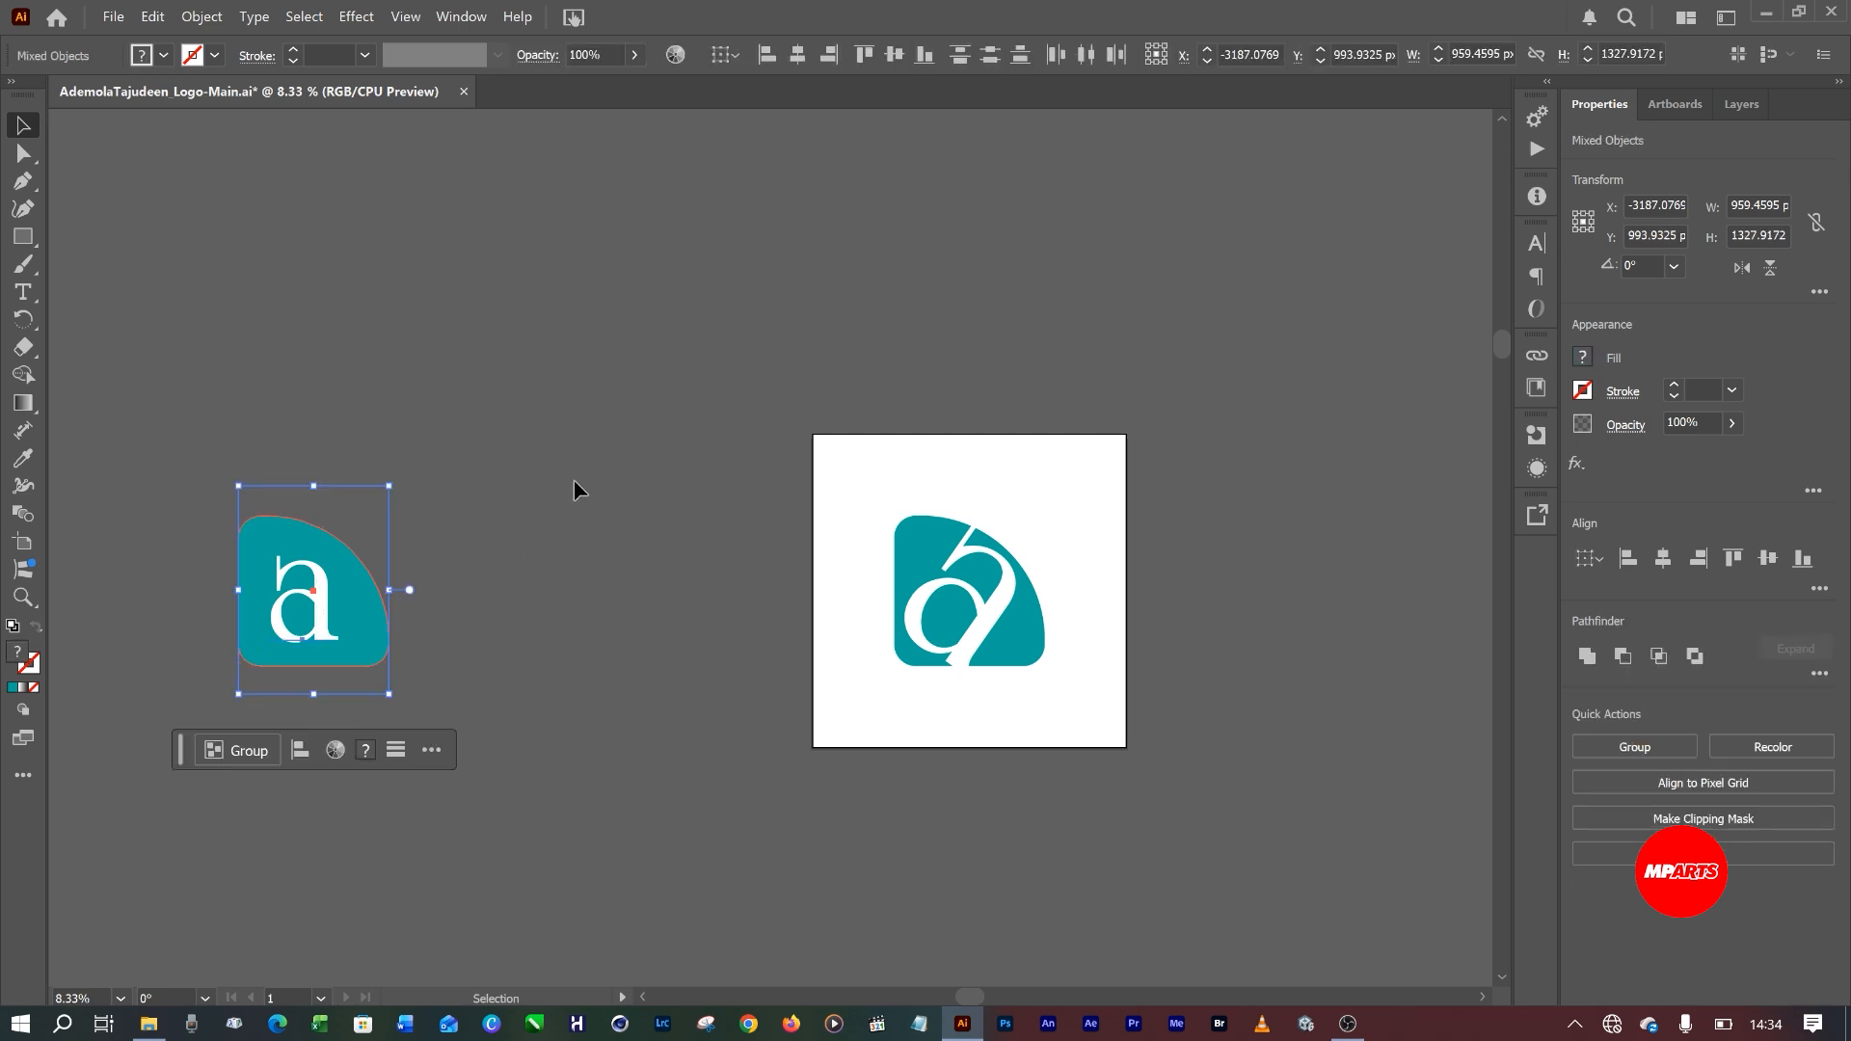
{"action": "left_click", "coordinate": [506, 484]}
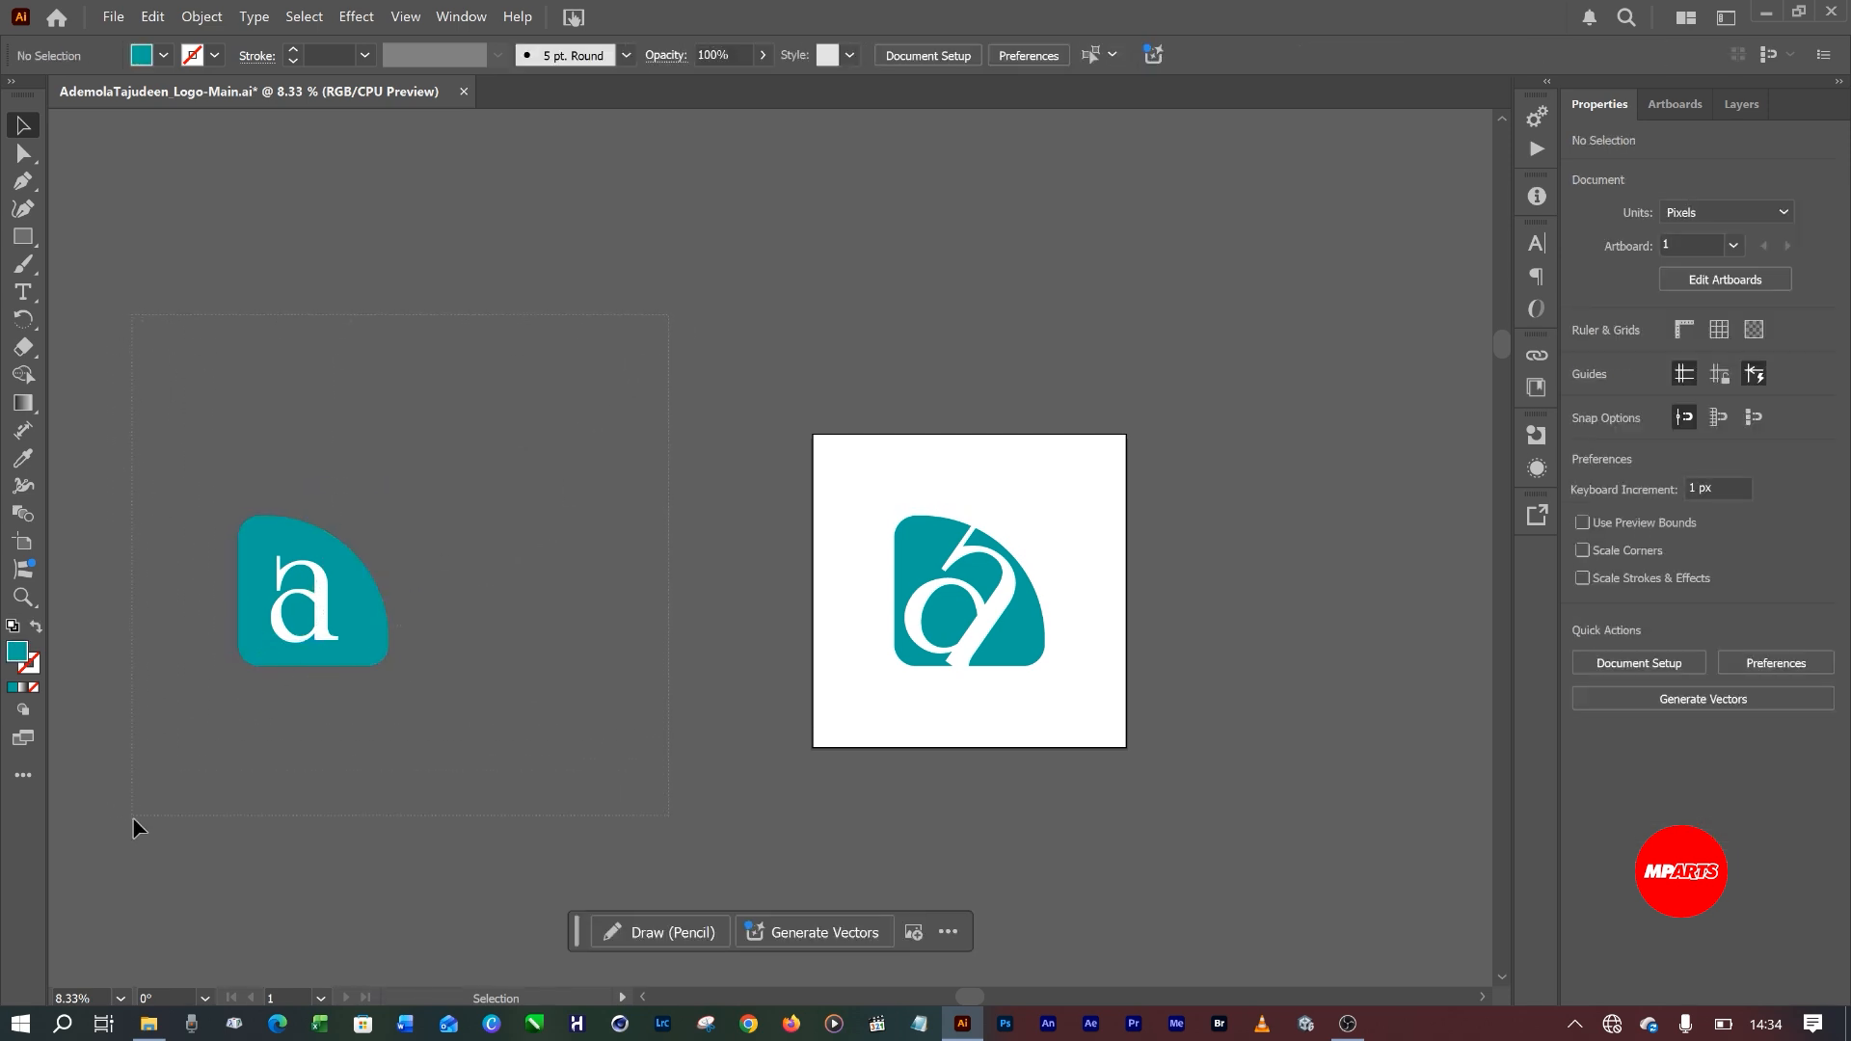
{"action": "key", "text": "ctrl+a"}
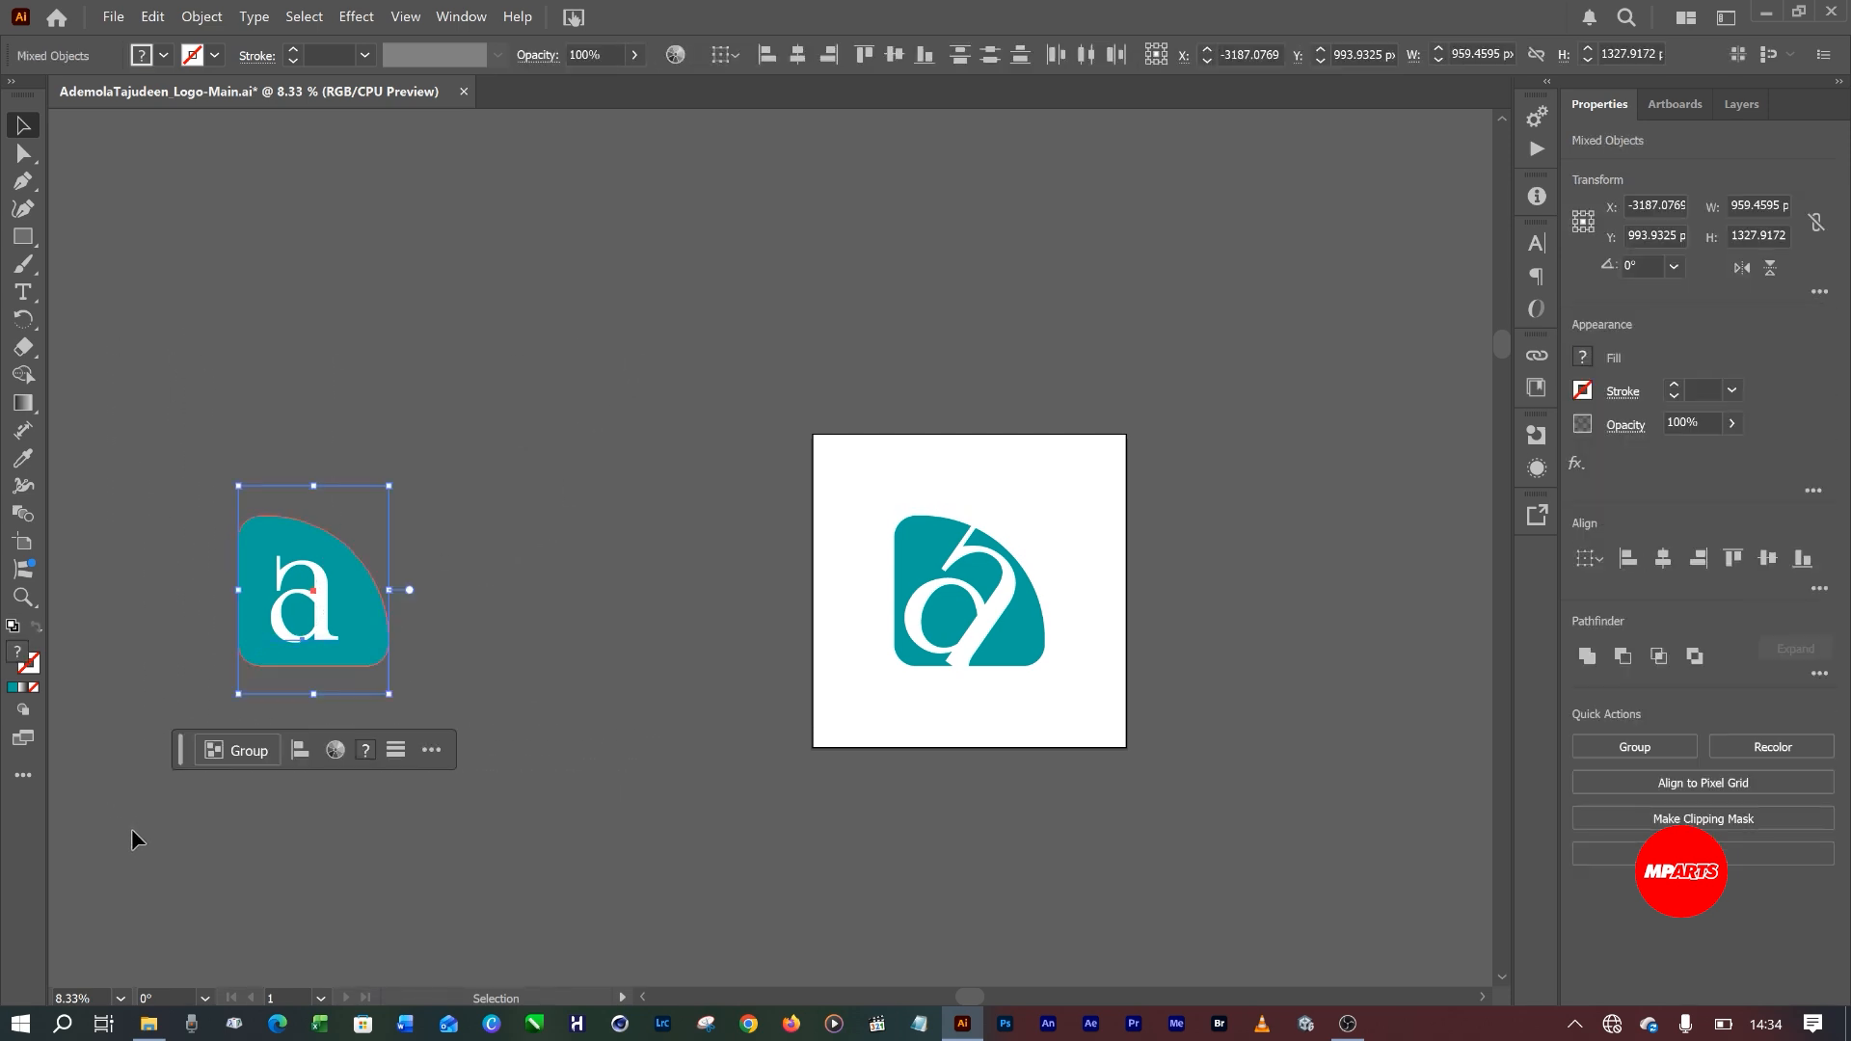
{"action": "key", "text": "Delete"}
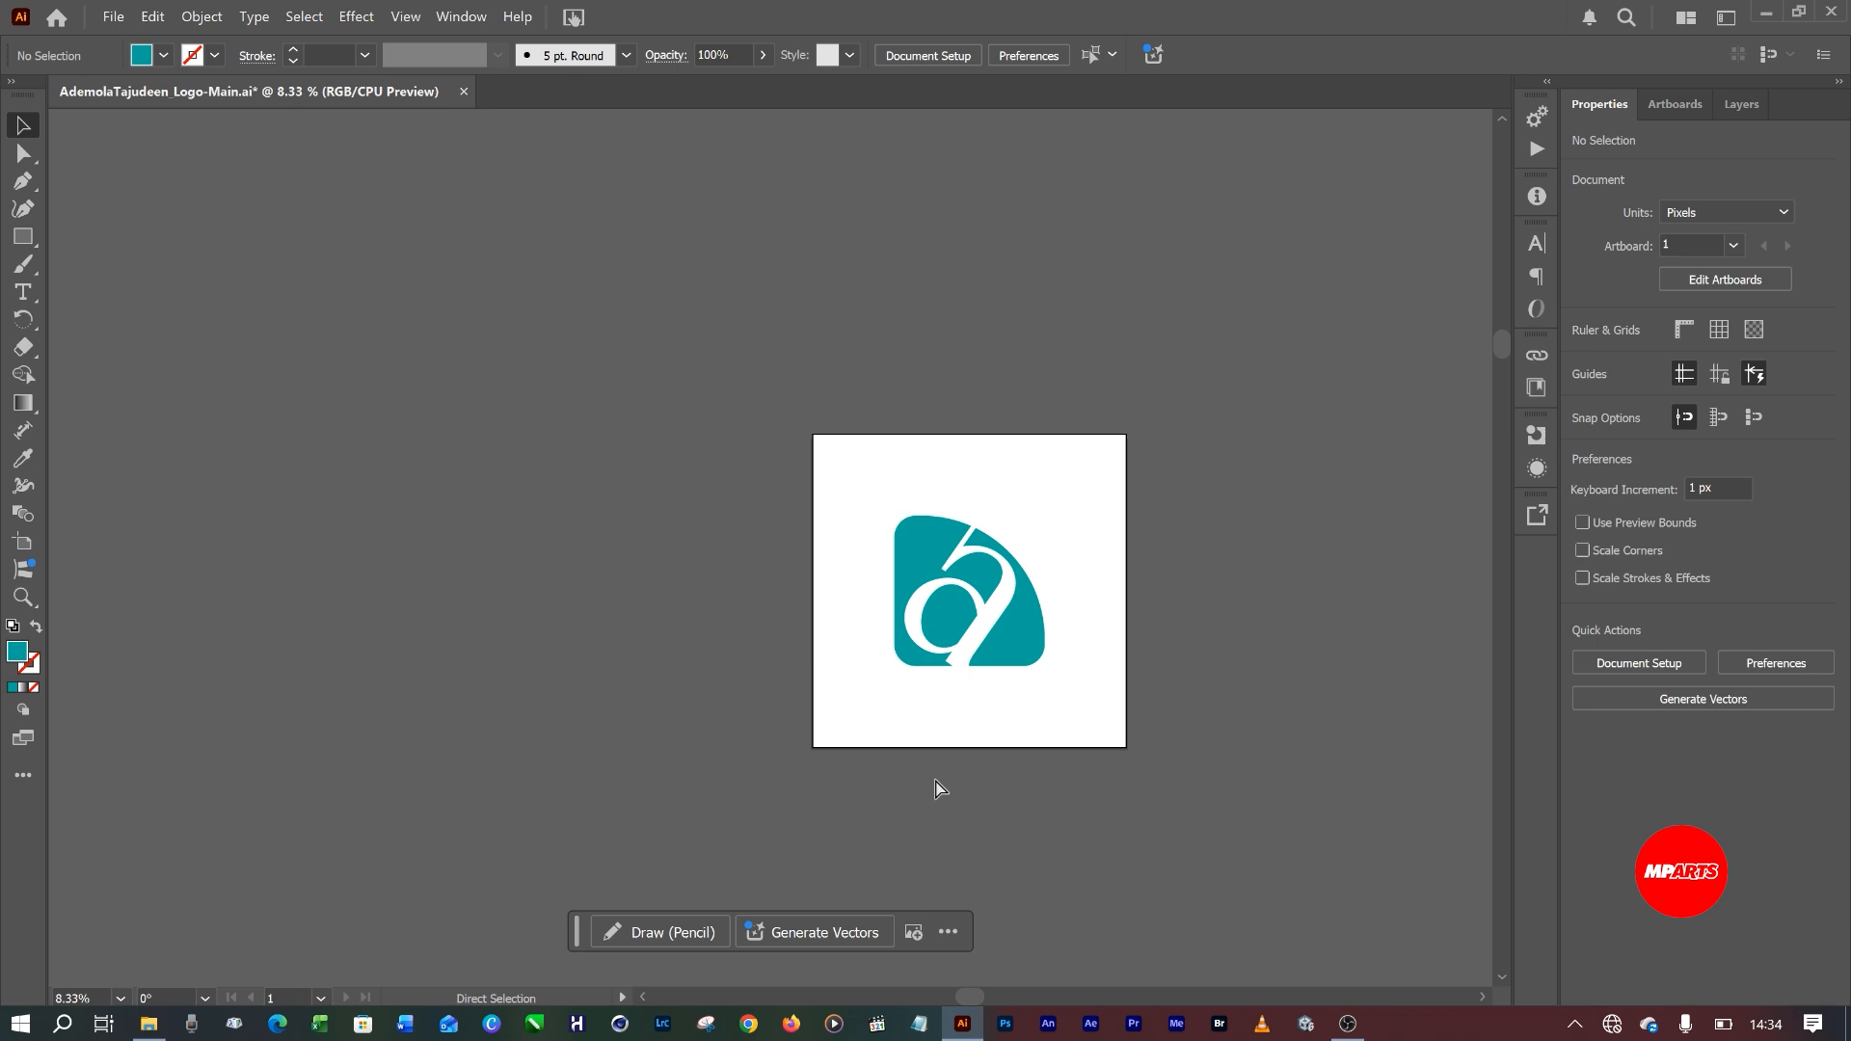
{"action": "key", "text": "ctrl+s"}
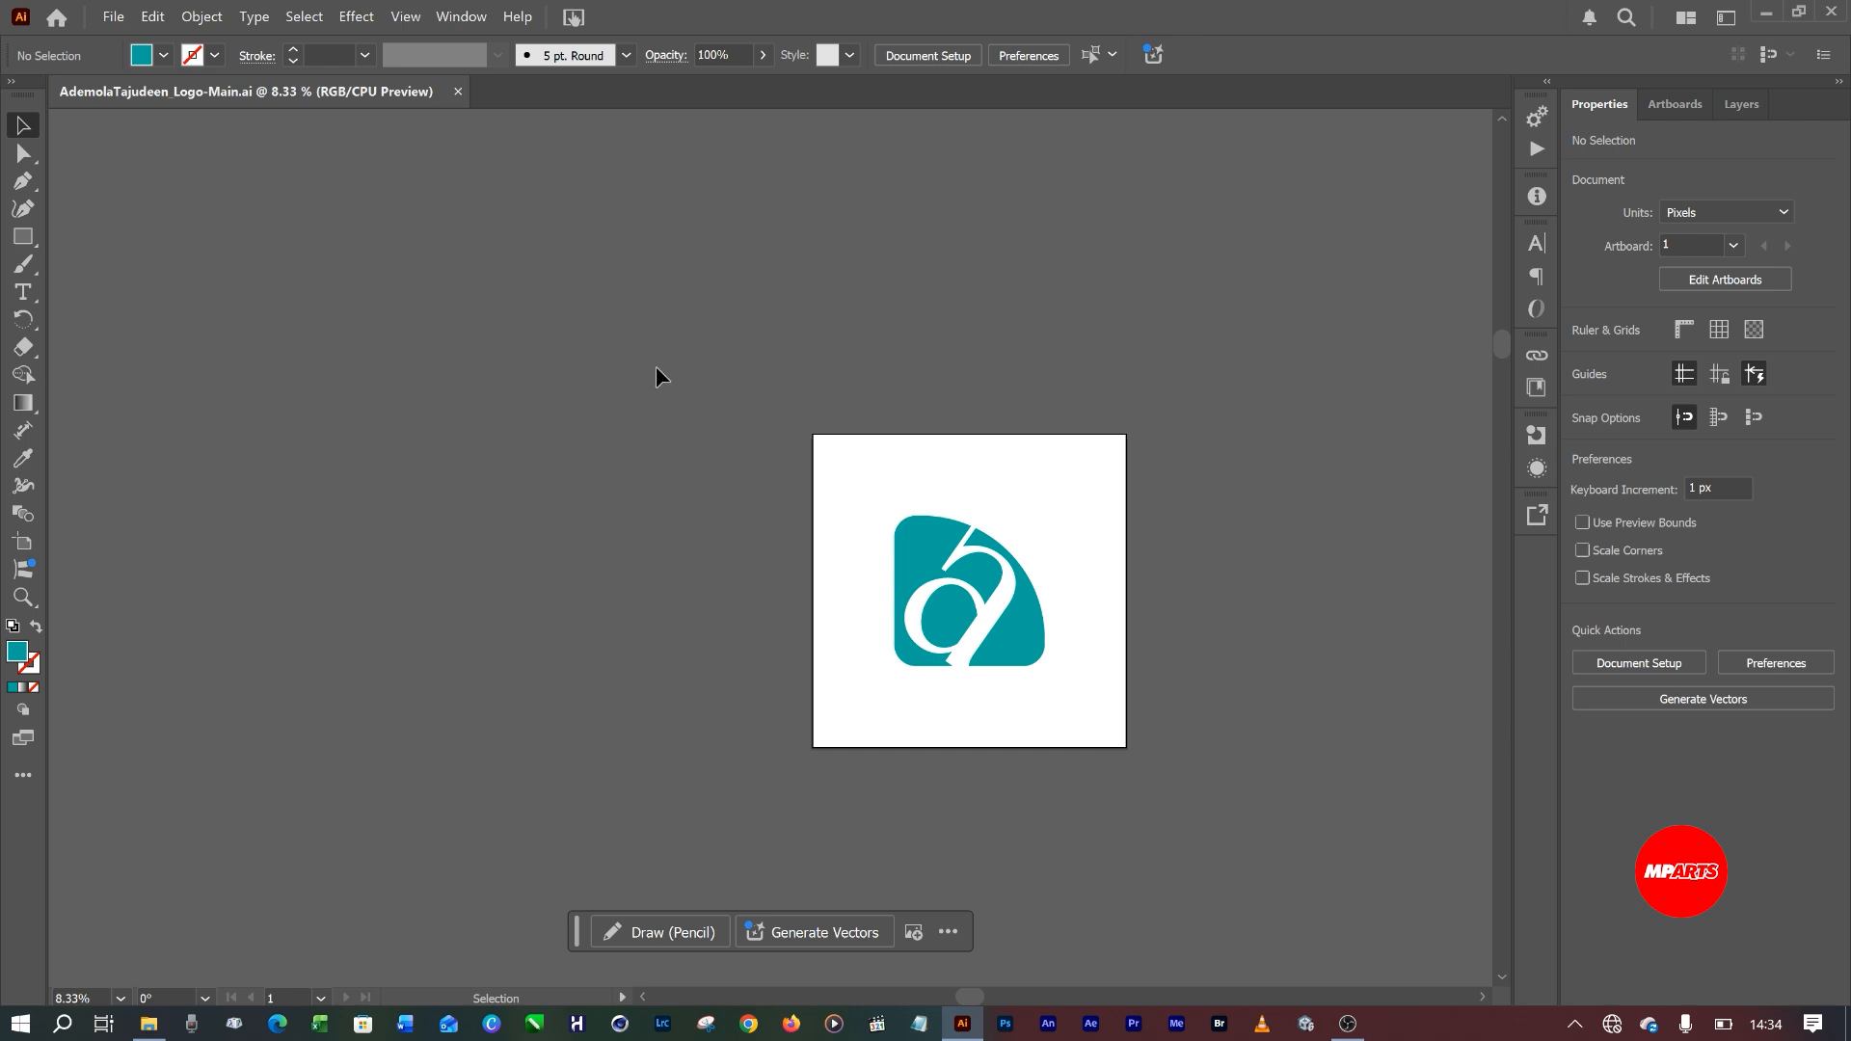
{"action": "scroll", "coordinate": [413, 503], "scroll_direction": "down", "scroll_amount": 2}
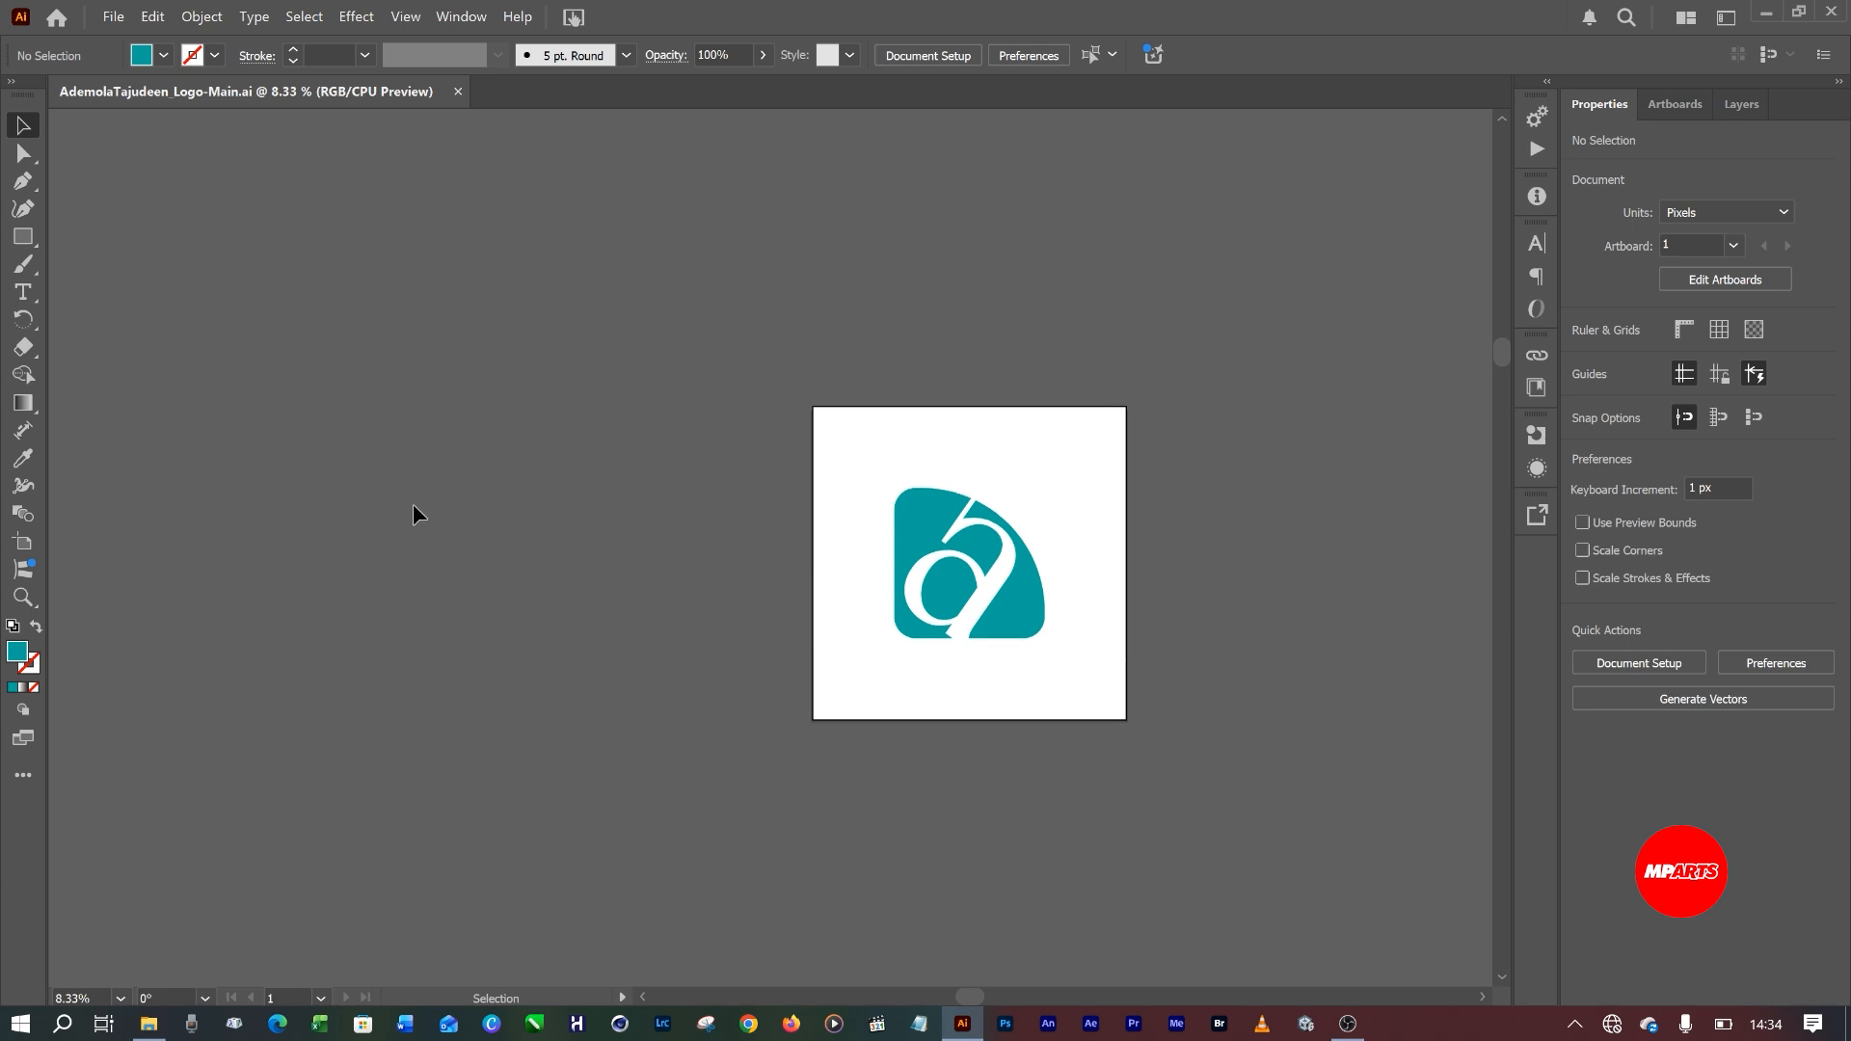
{"action": "scroll", "coordinate": [1207, 453], "scroll_direction": "up", "scroll_amount": 1}
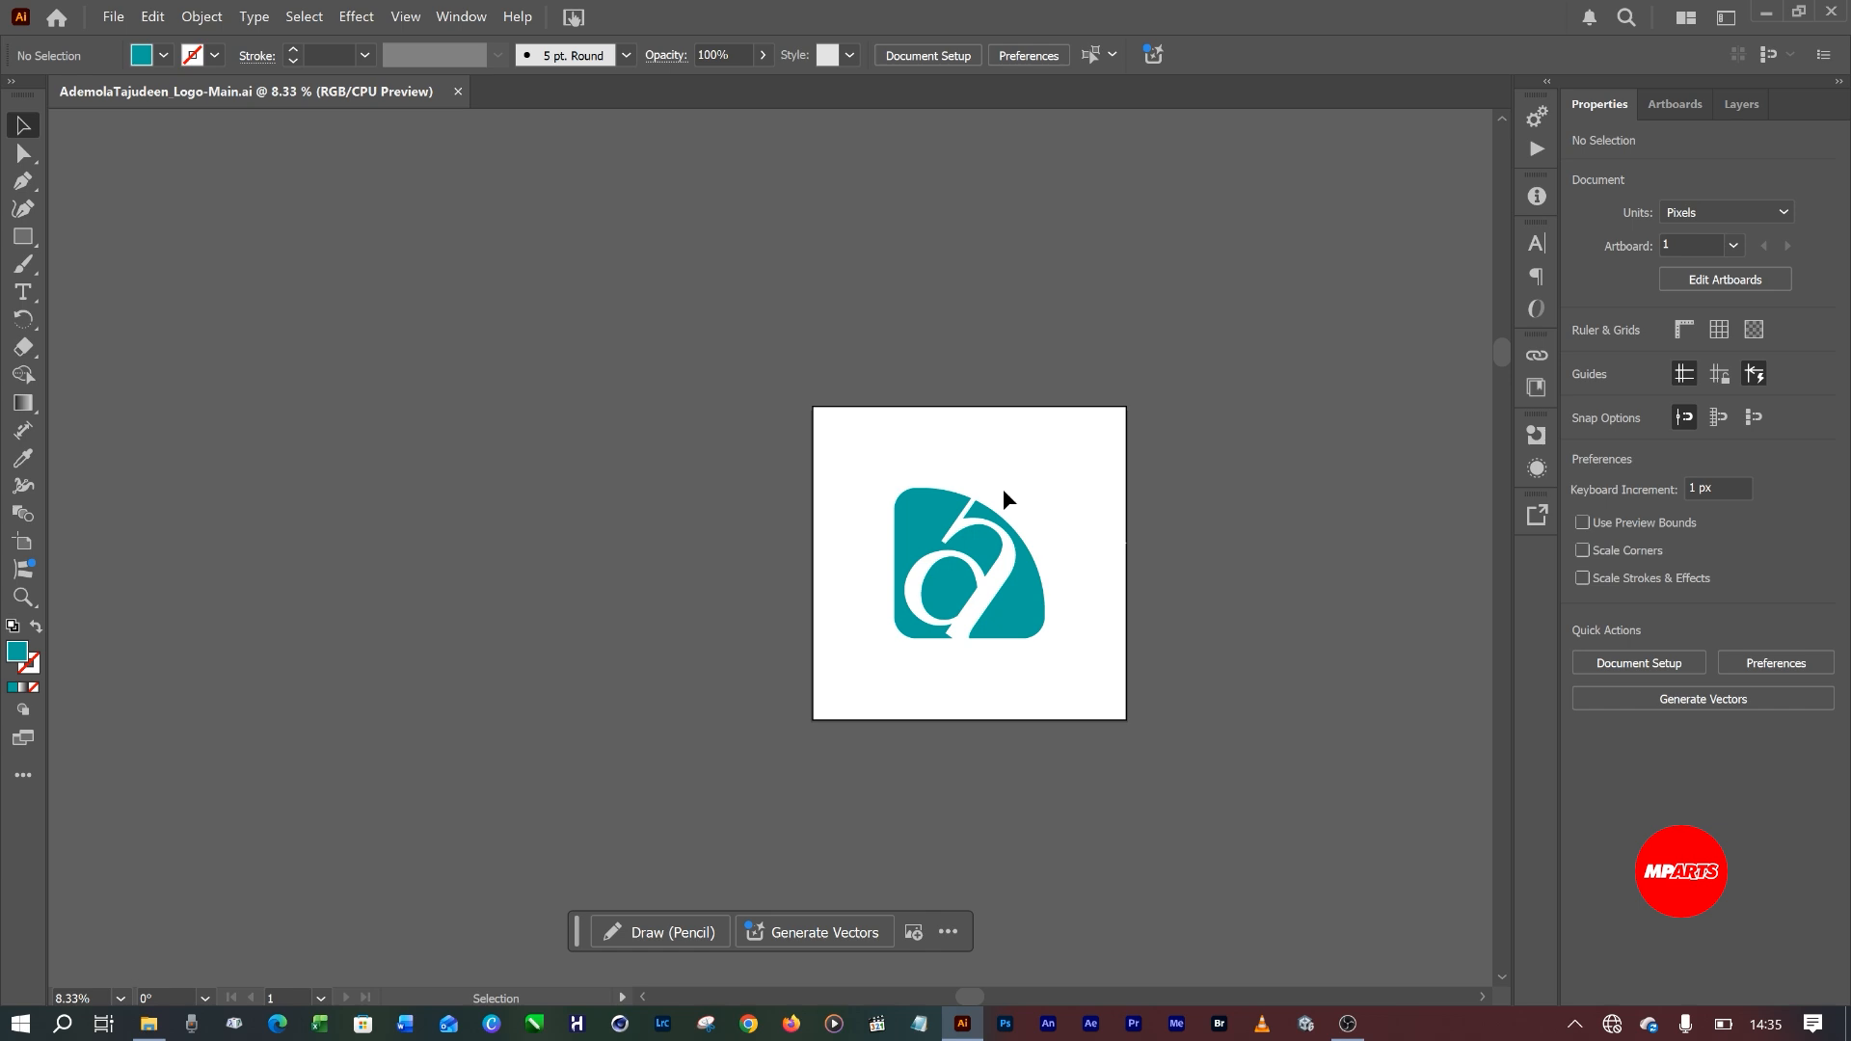
Export the logo with Export As as a PNG (*.PNG) into the LOGOS folder.
{"action": "left_click", "coordinate": [115, 20]}
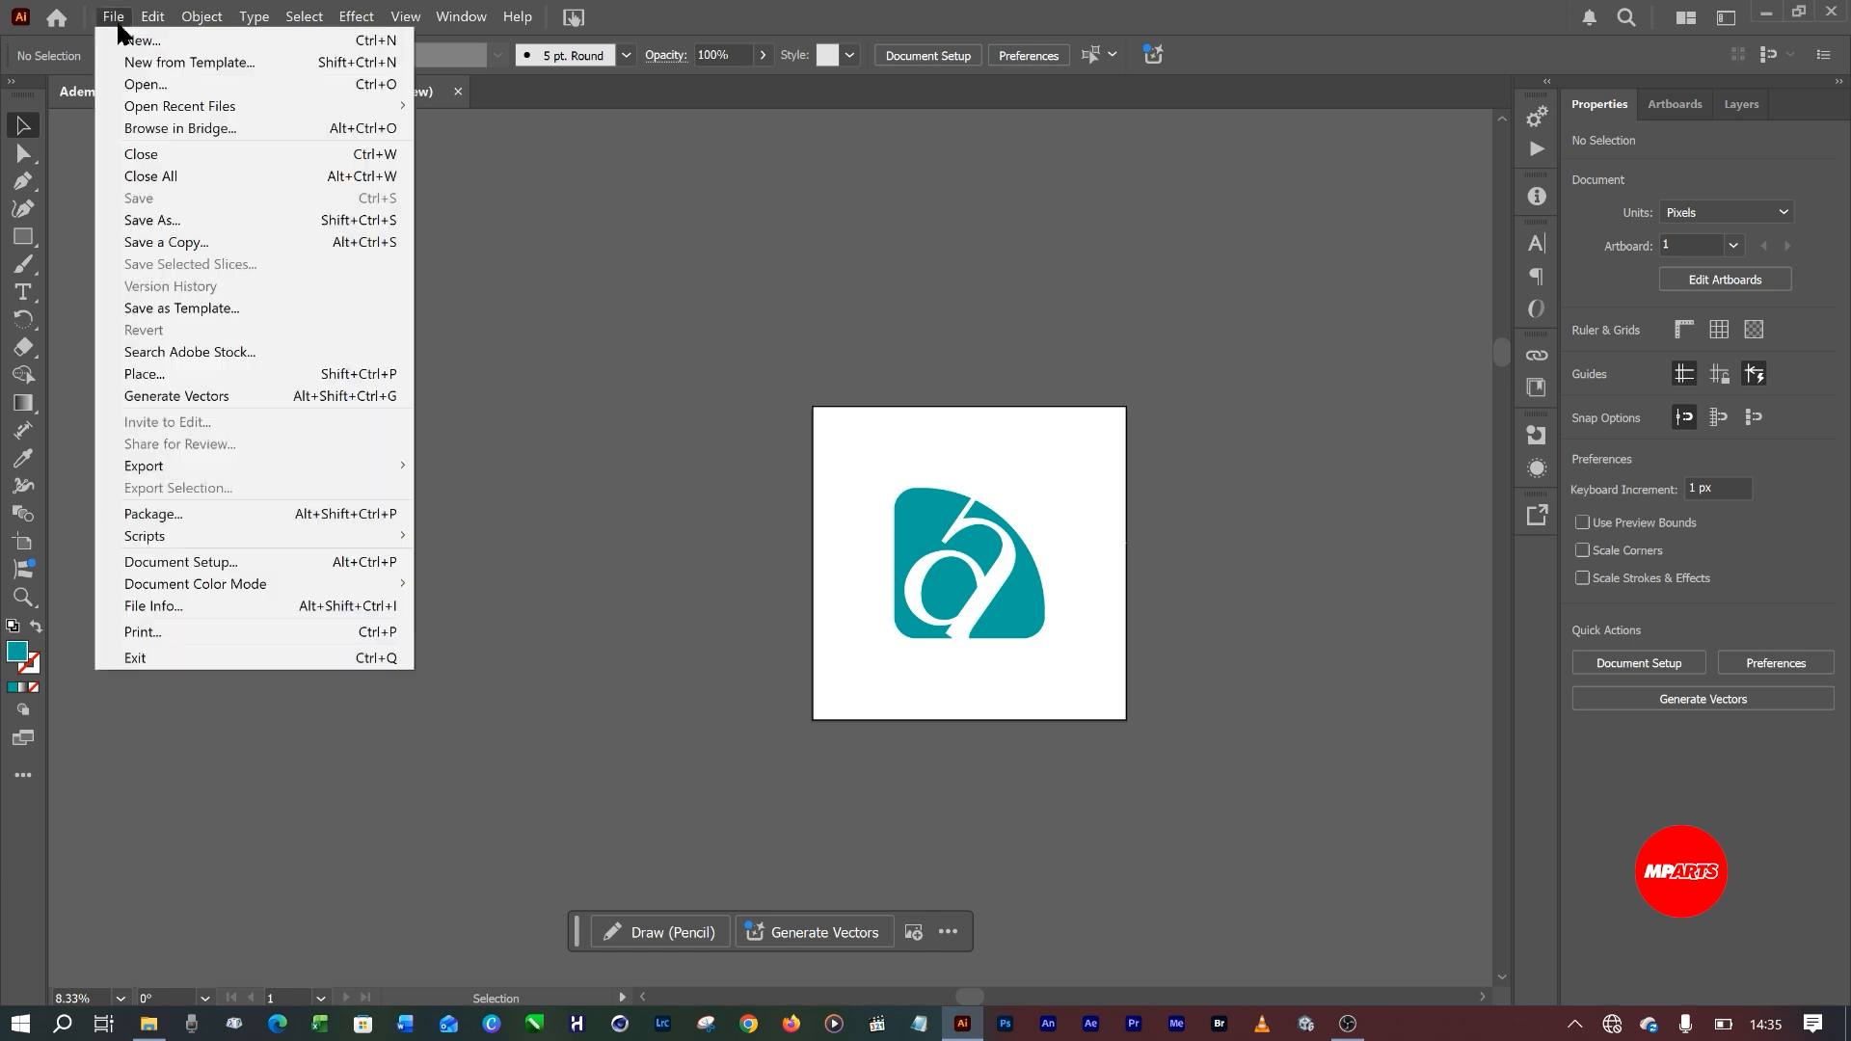
{"action": "mouse_move", "coordinate": [188, 465]}
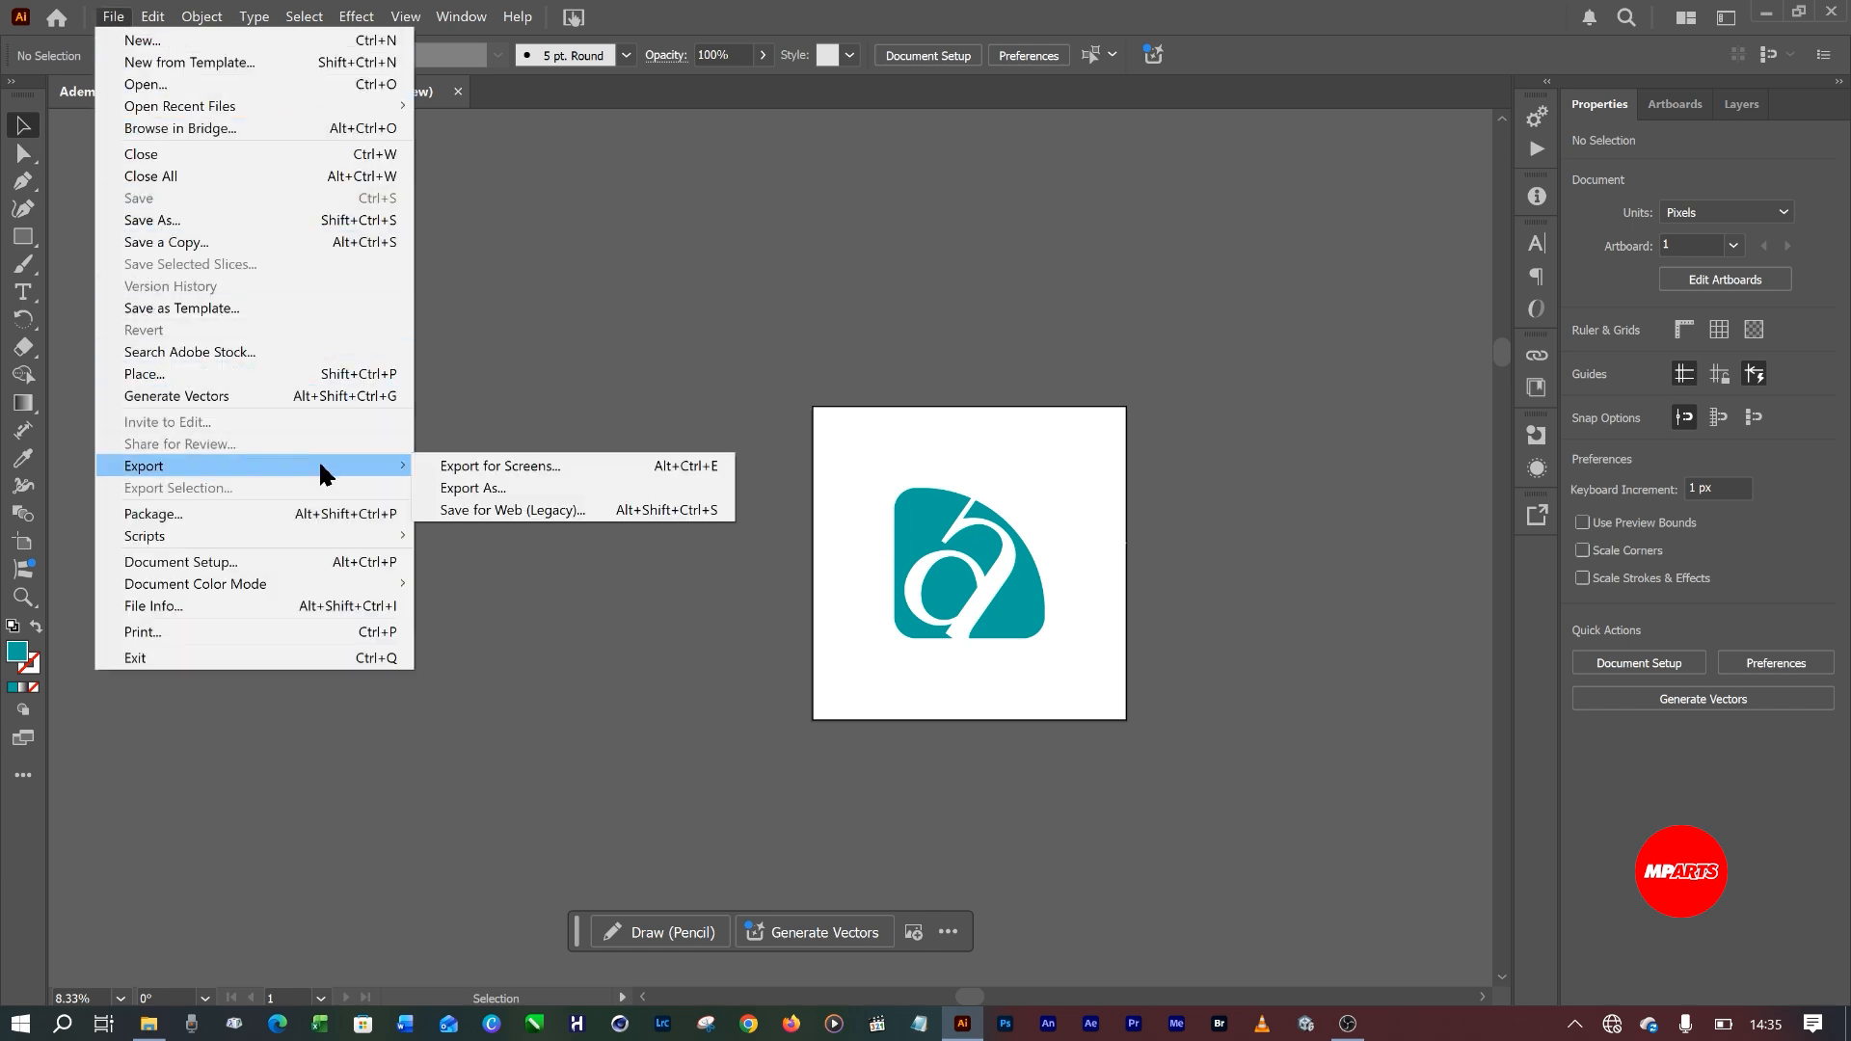
{"action": "left_click", "coordinate": [471, 482]}
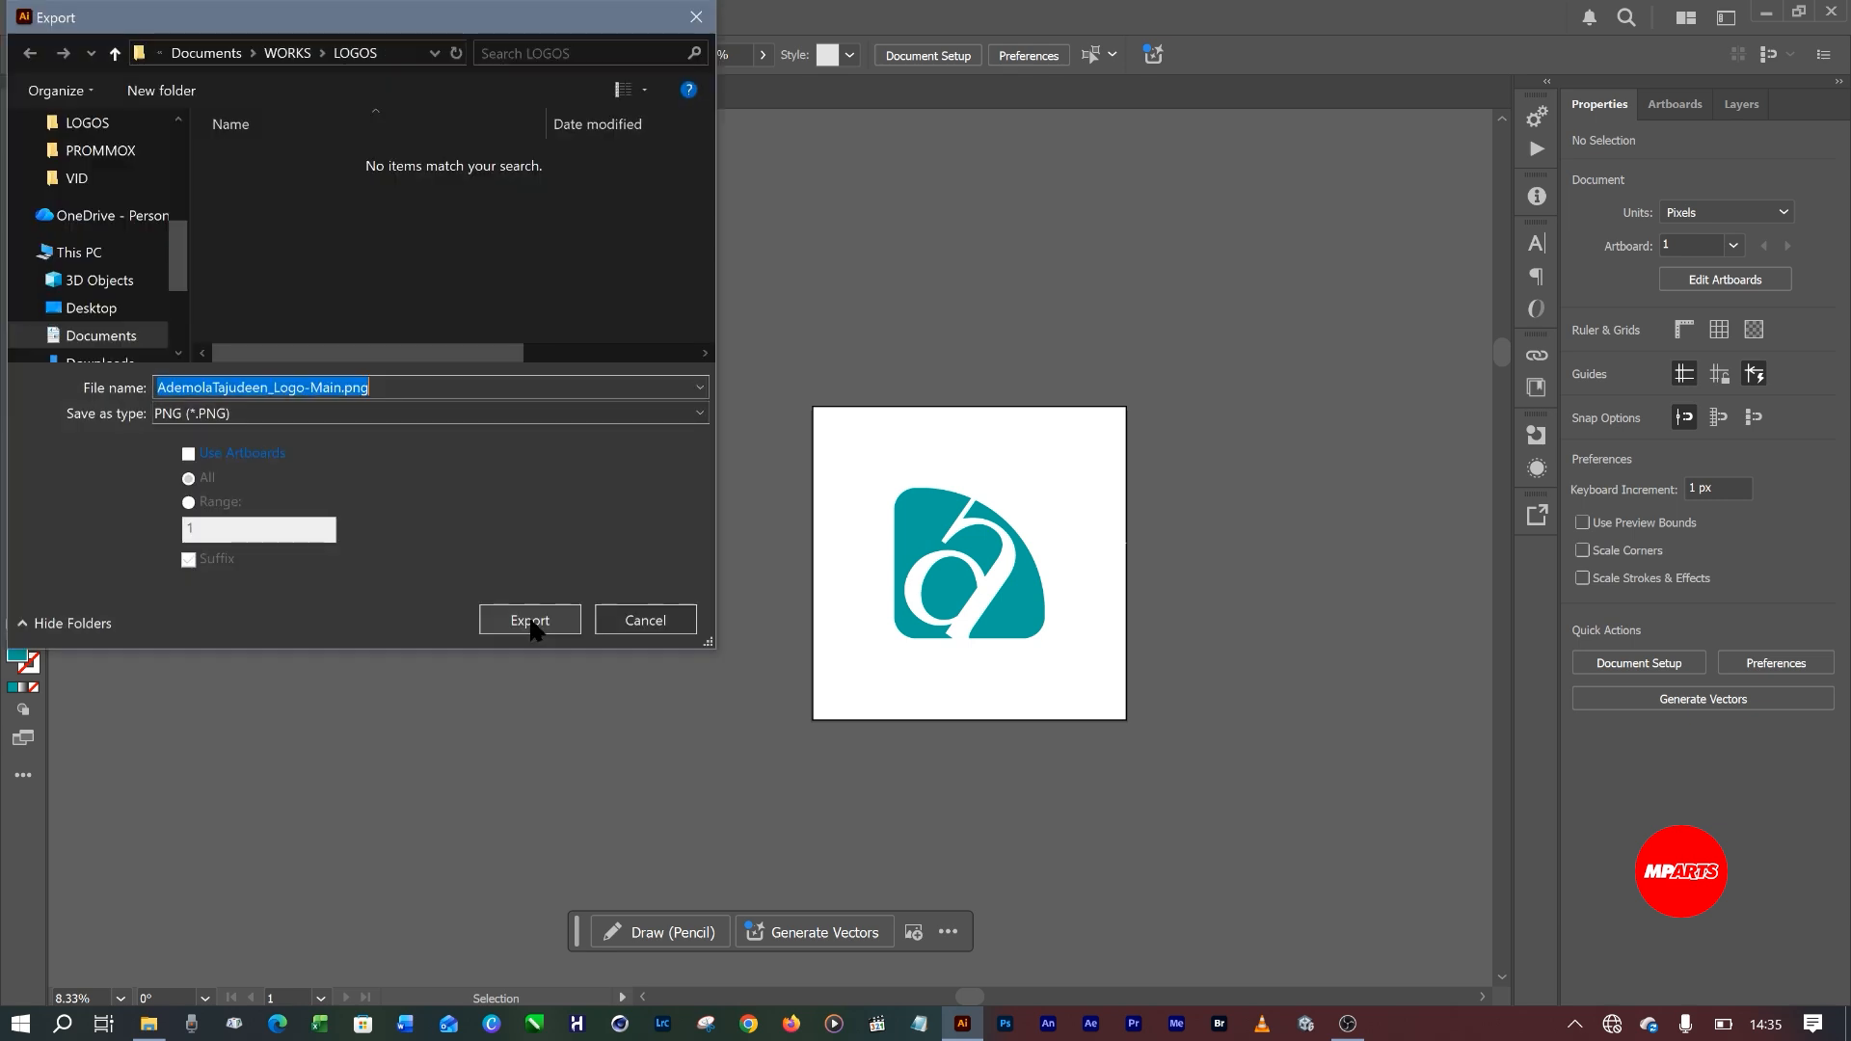
{"action": "left_click", "coordinate": [235, 413]}
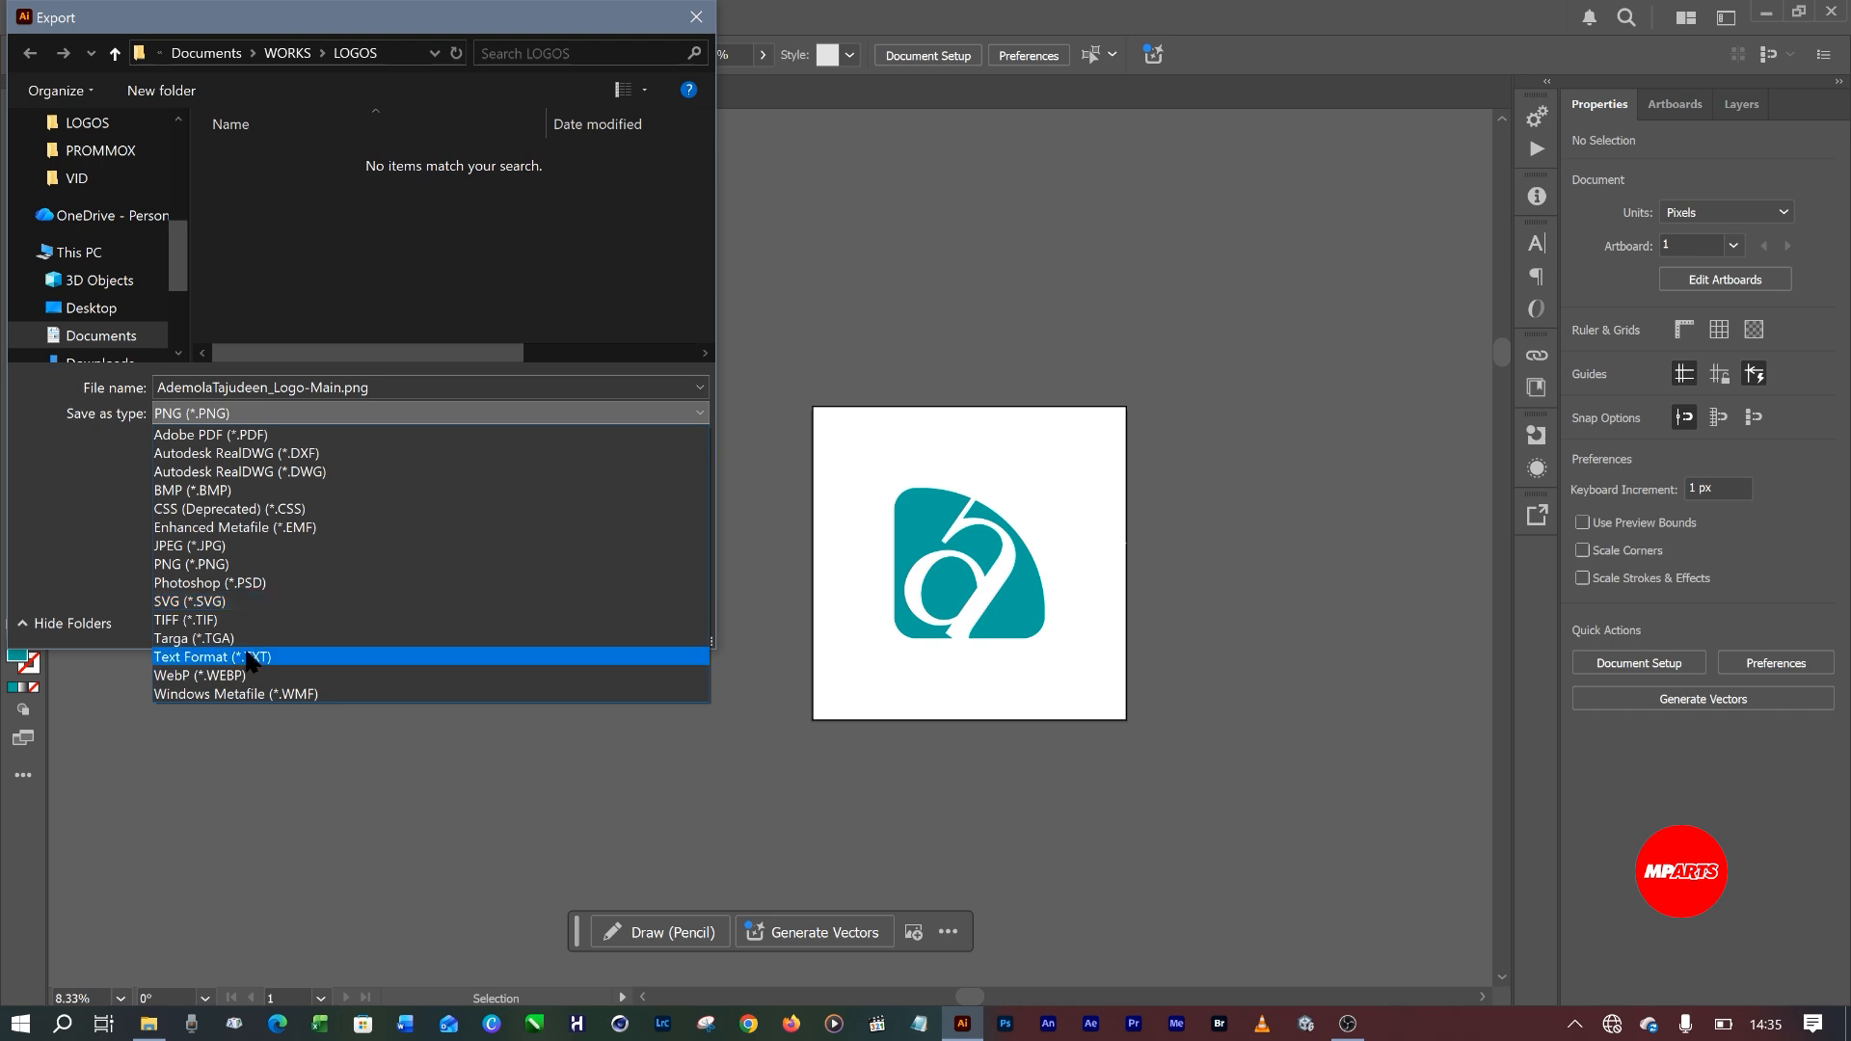
{"action": "left_click", "coordinate": [226, 565]}
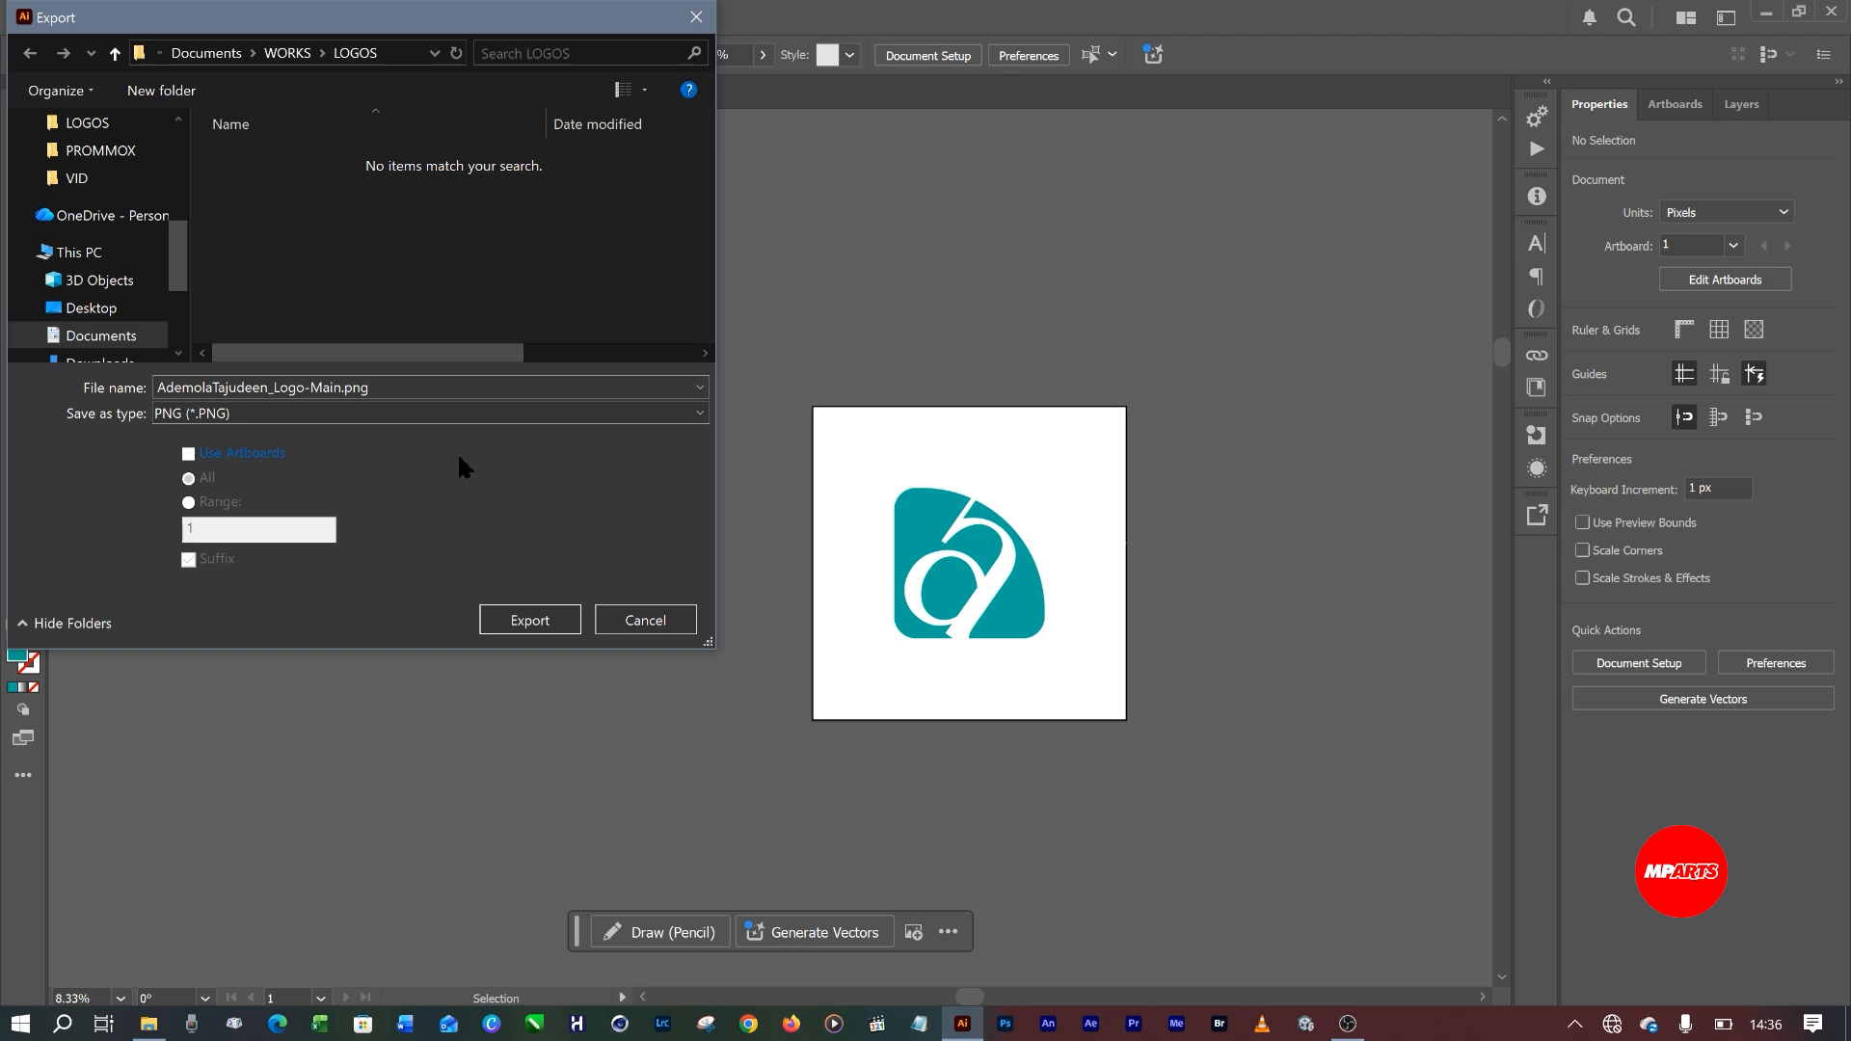
{"action": "left_click", "coordinate": [529, 620]}
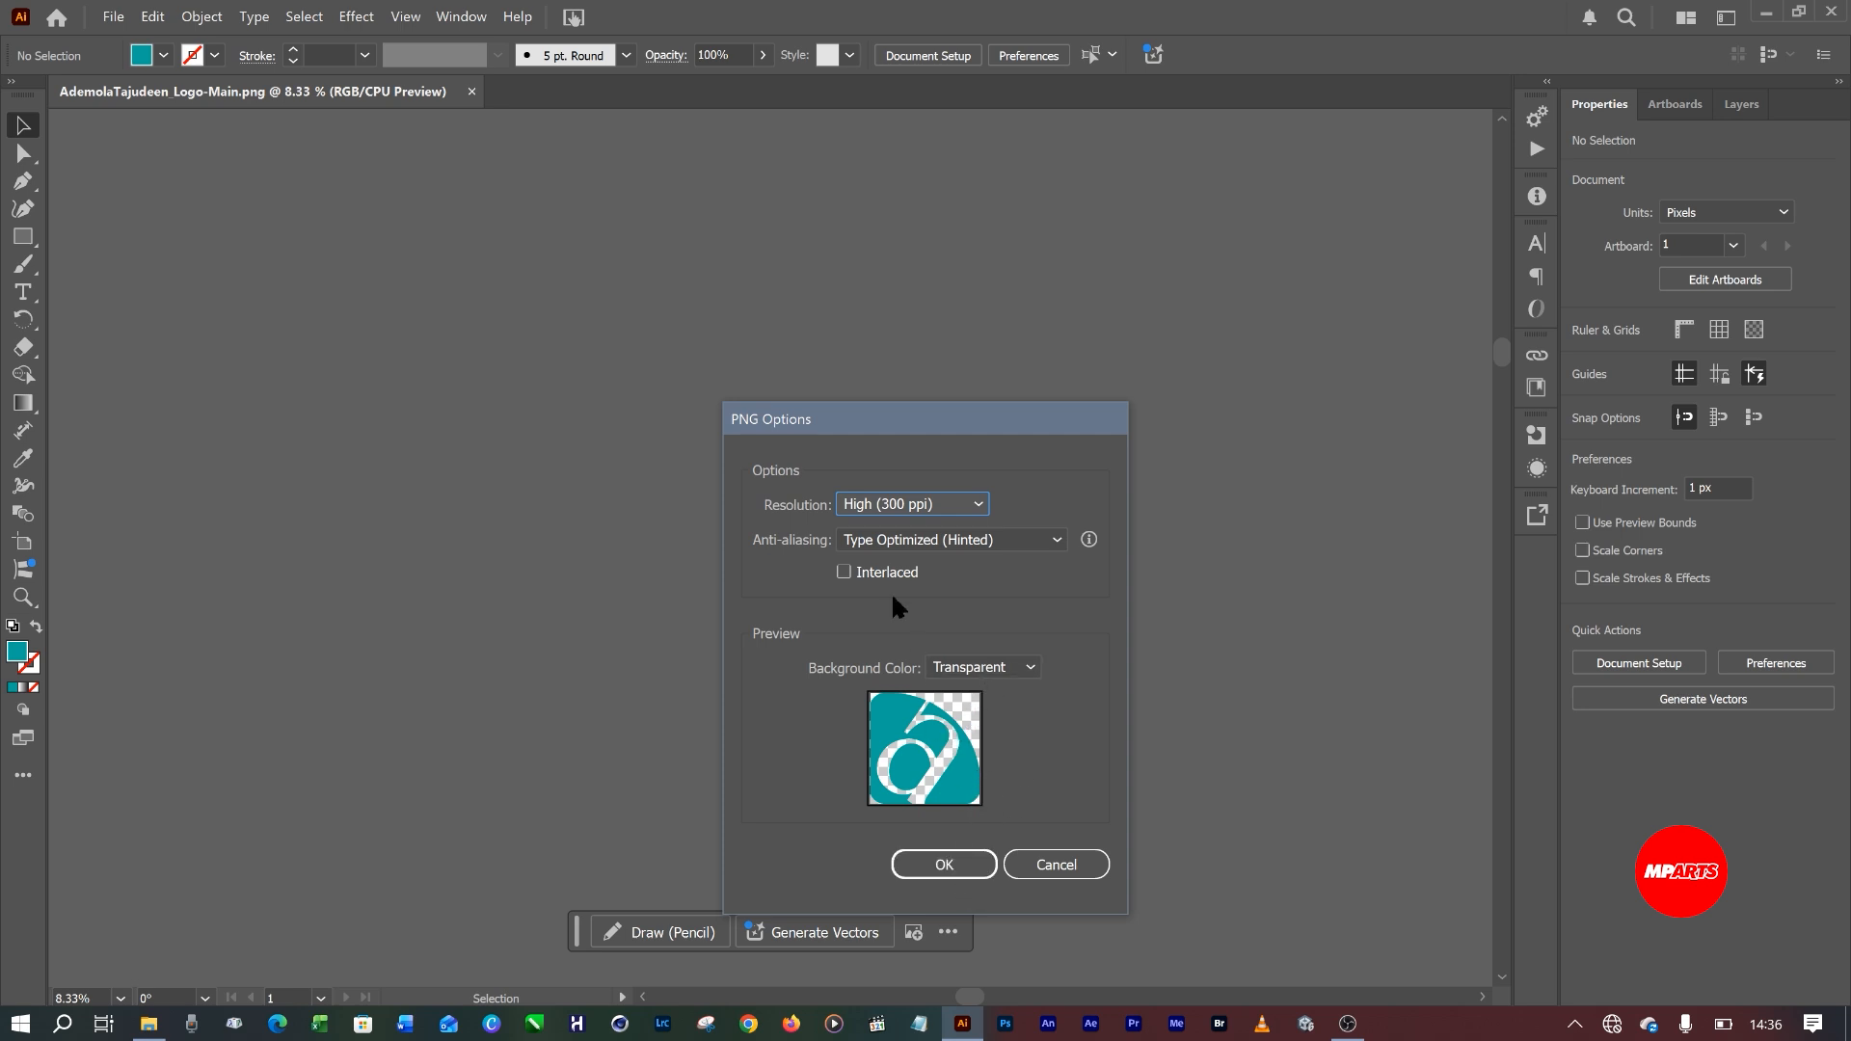
Keep PNG resolution at High (300 ppi) with a transparent background and confirm.
{"action": "left_click", "coordinate": [949, 501]}
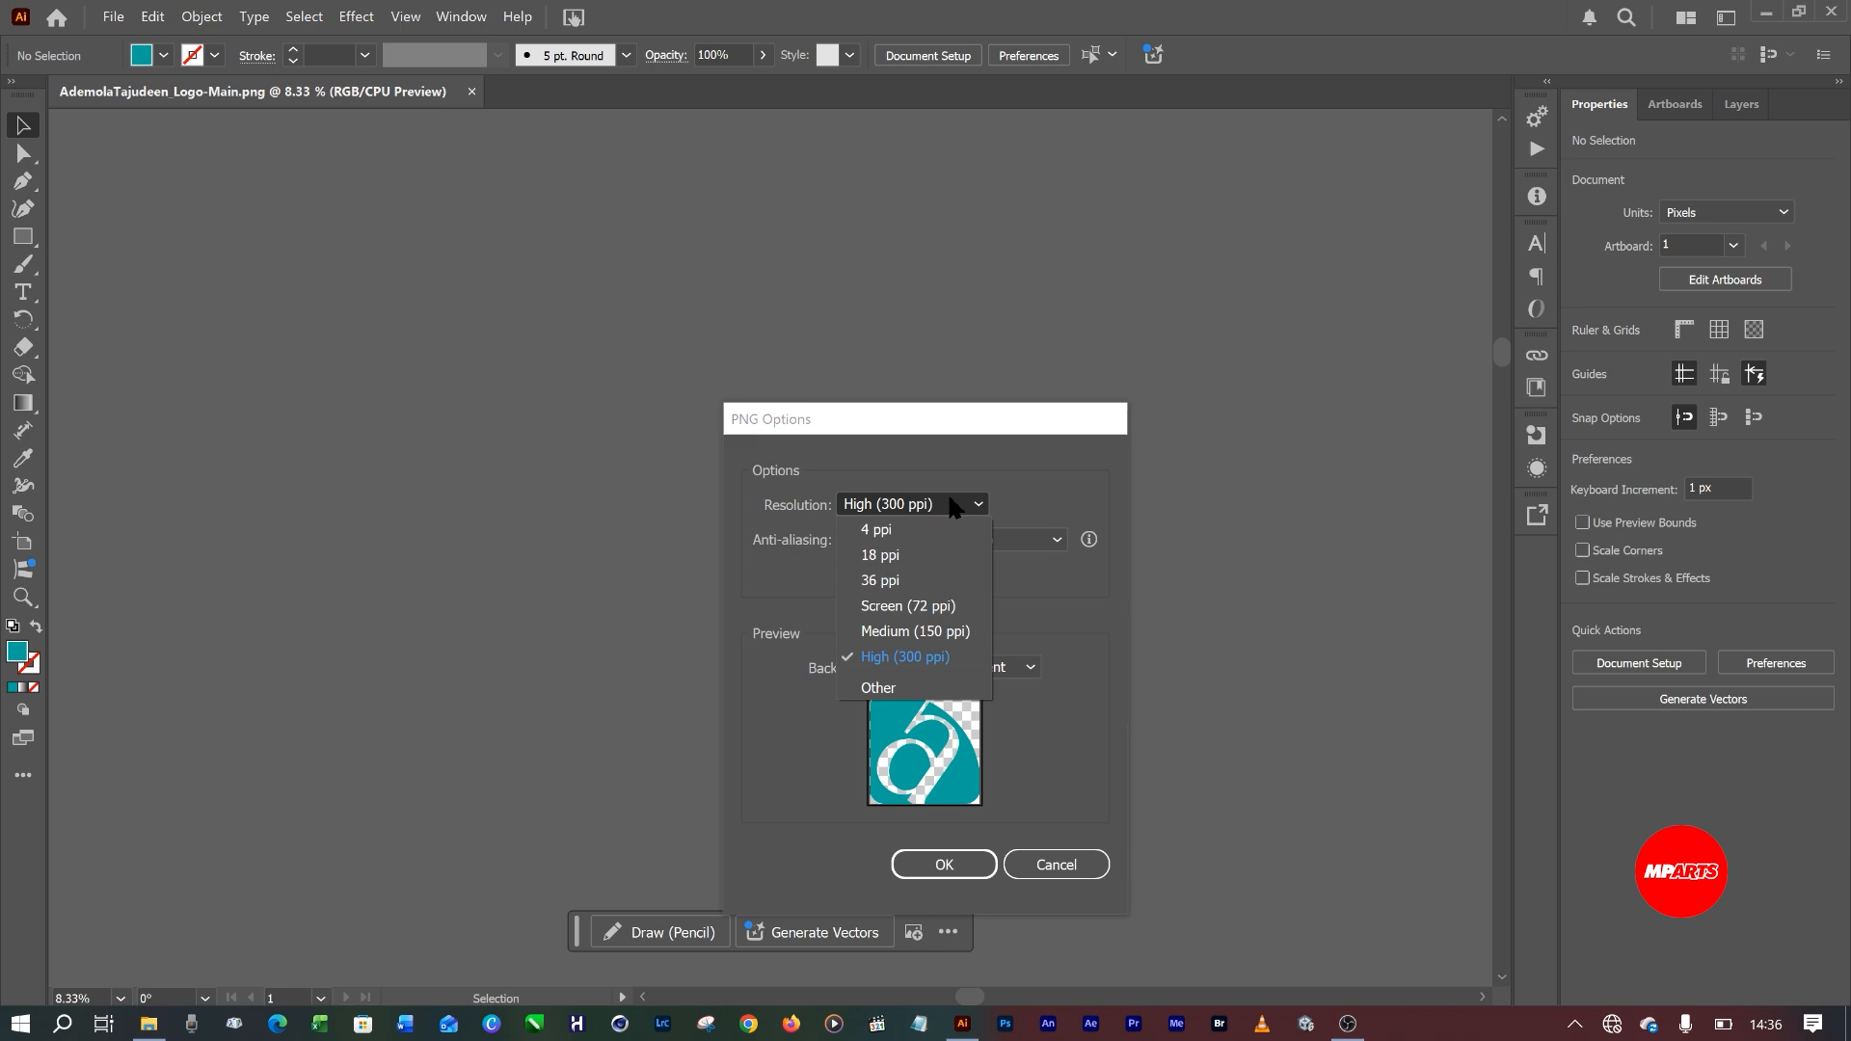
{"action": "left_click", "coordinate": [952, 506]}
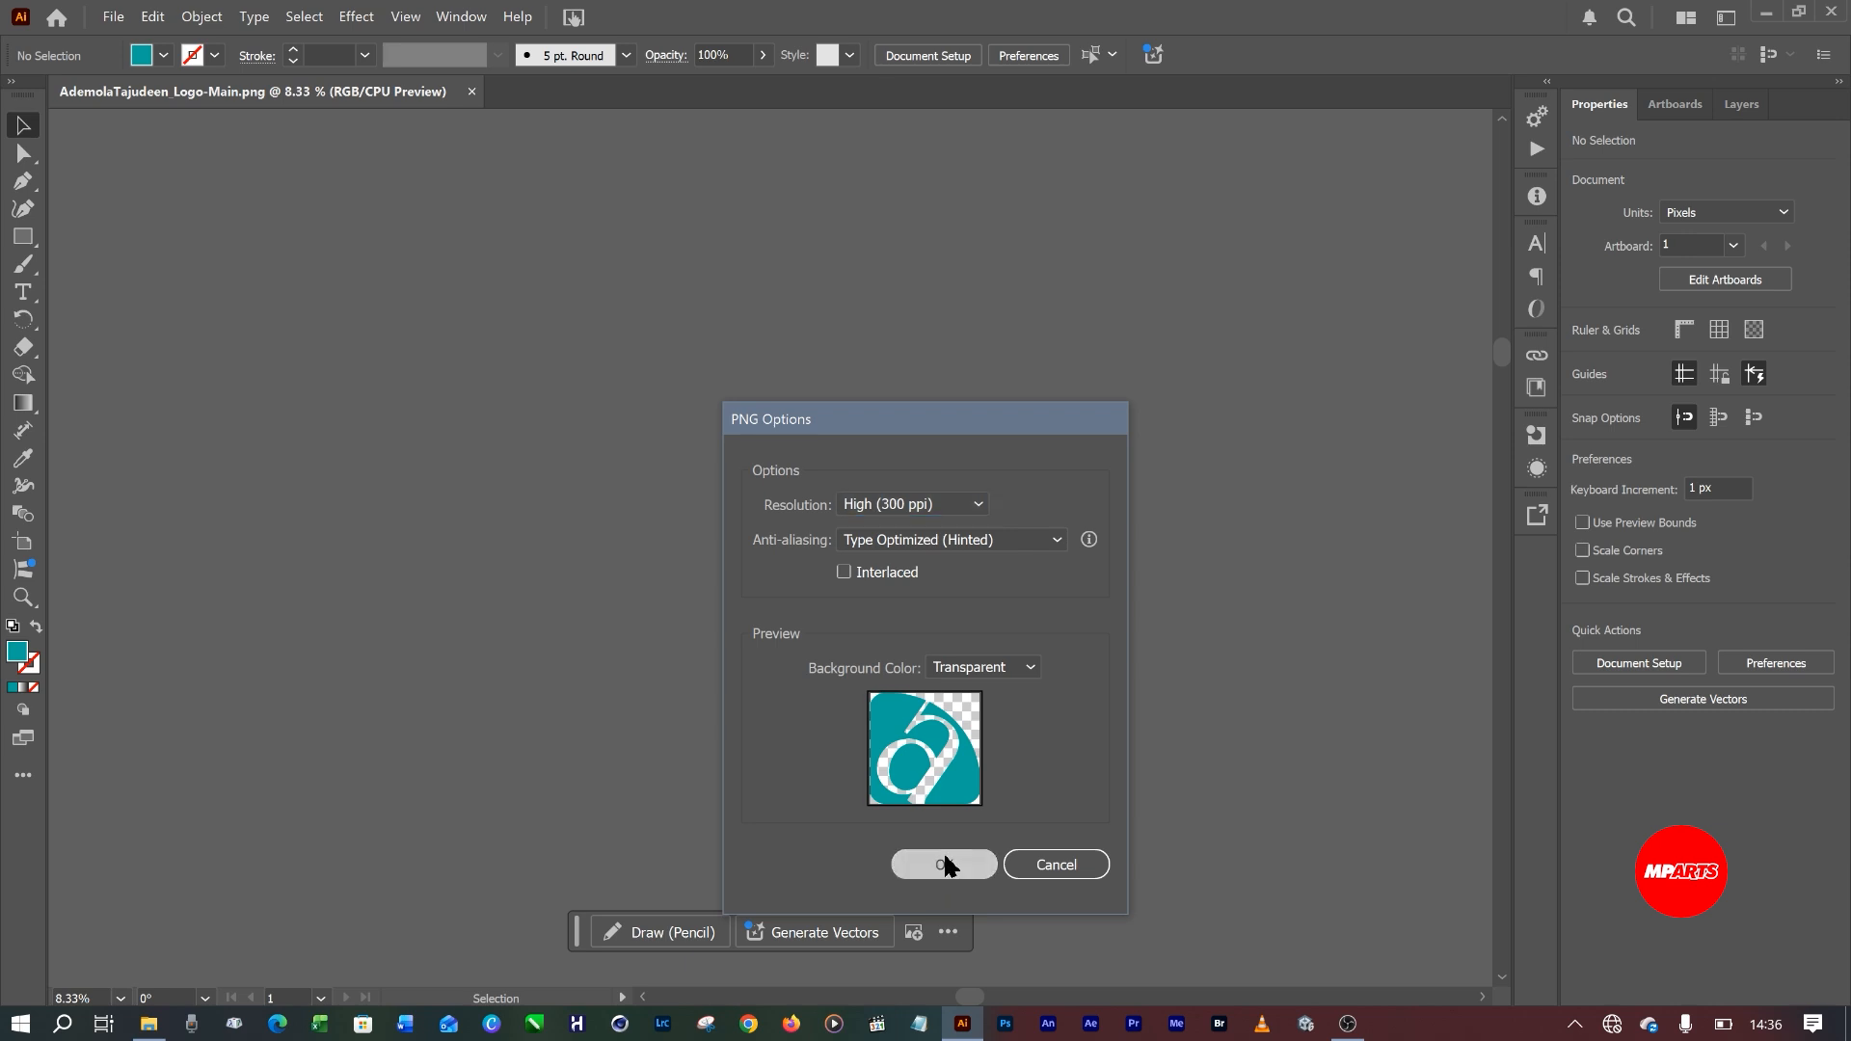
{"action": "left_click", "coordinate": [945, 865]}
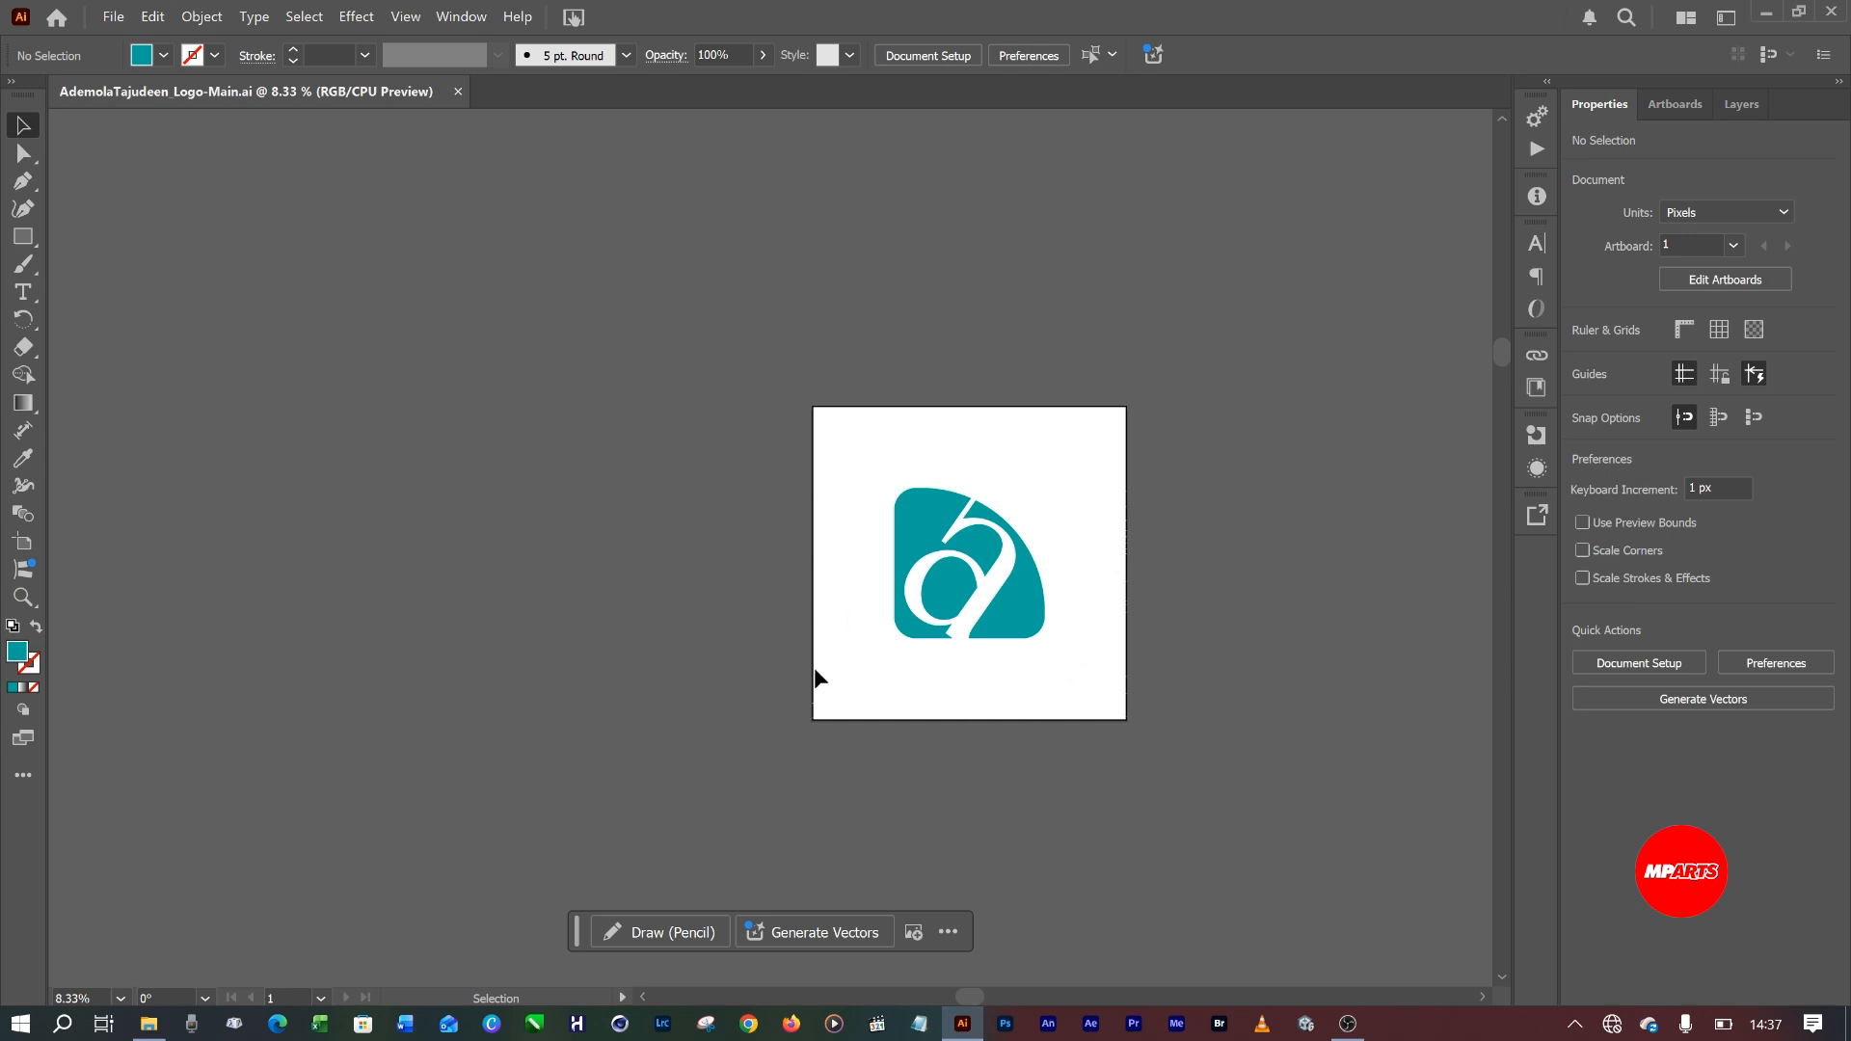
Start a second PNG export with Use Artboards ticked to include the whole artboard.
{"action": "left_click", "coordinate": [115, 19]}
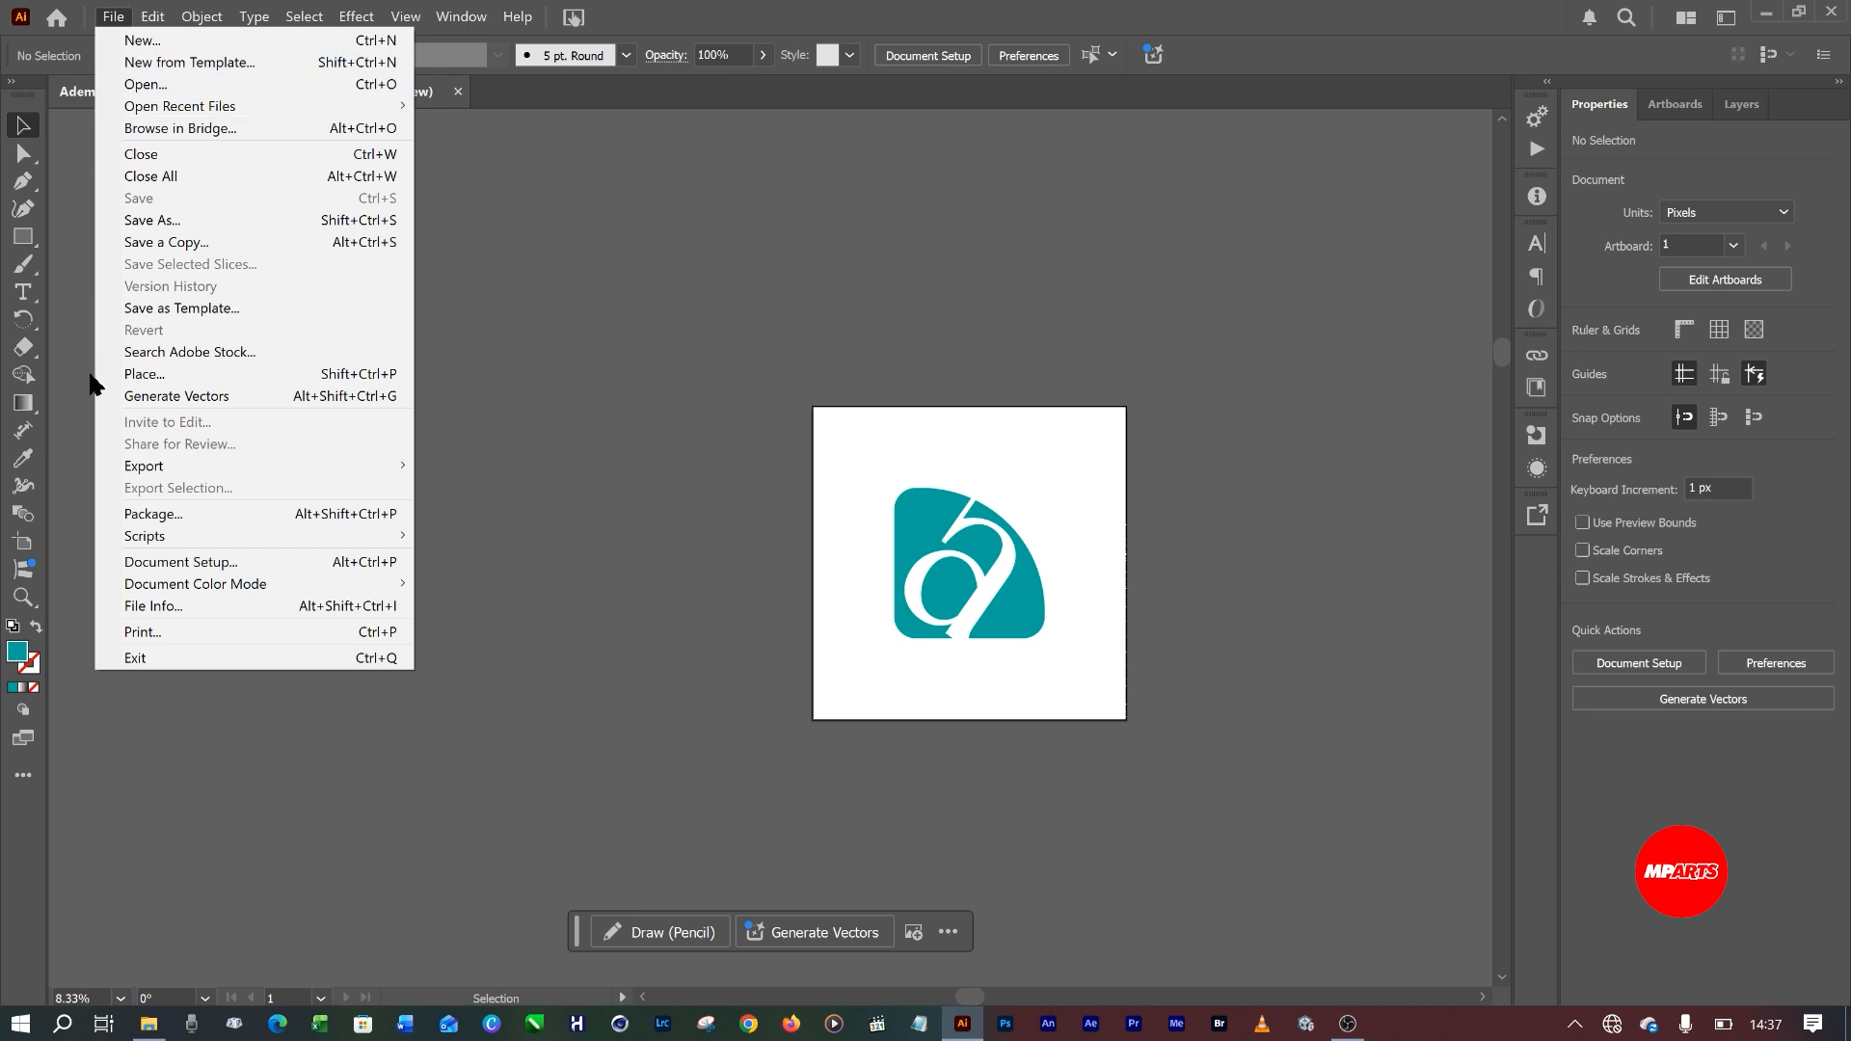
{"action": "mouse_move", "coordinate": [166, 467]}
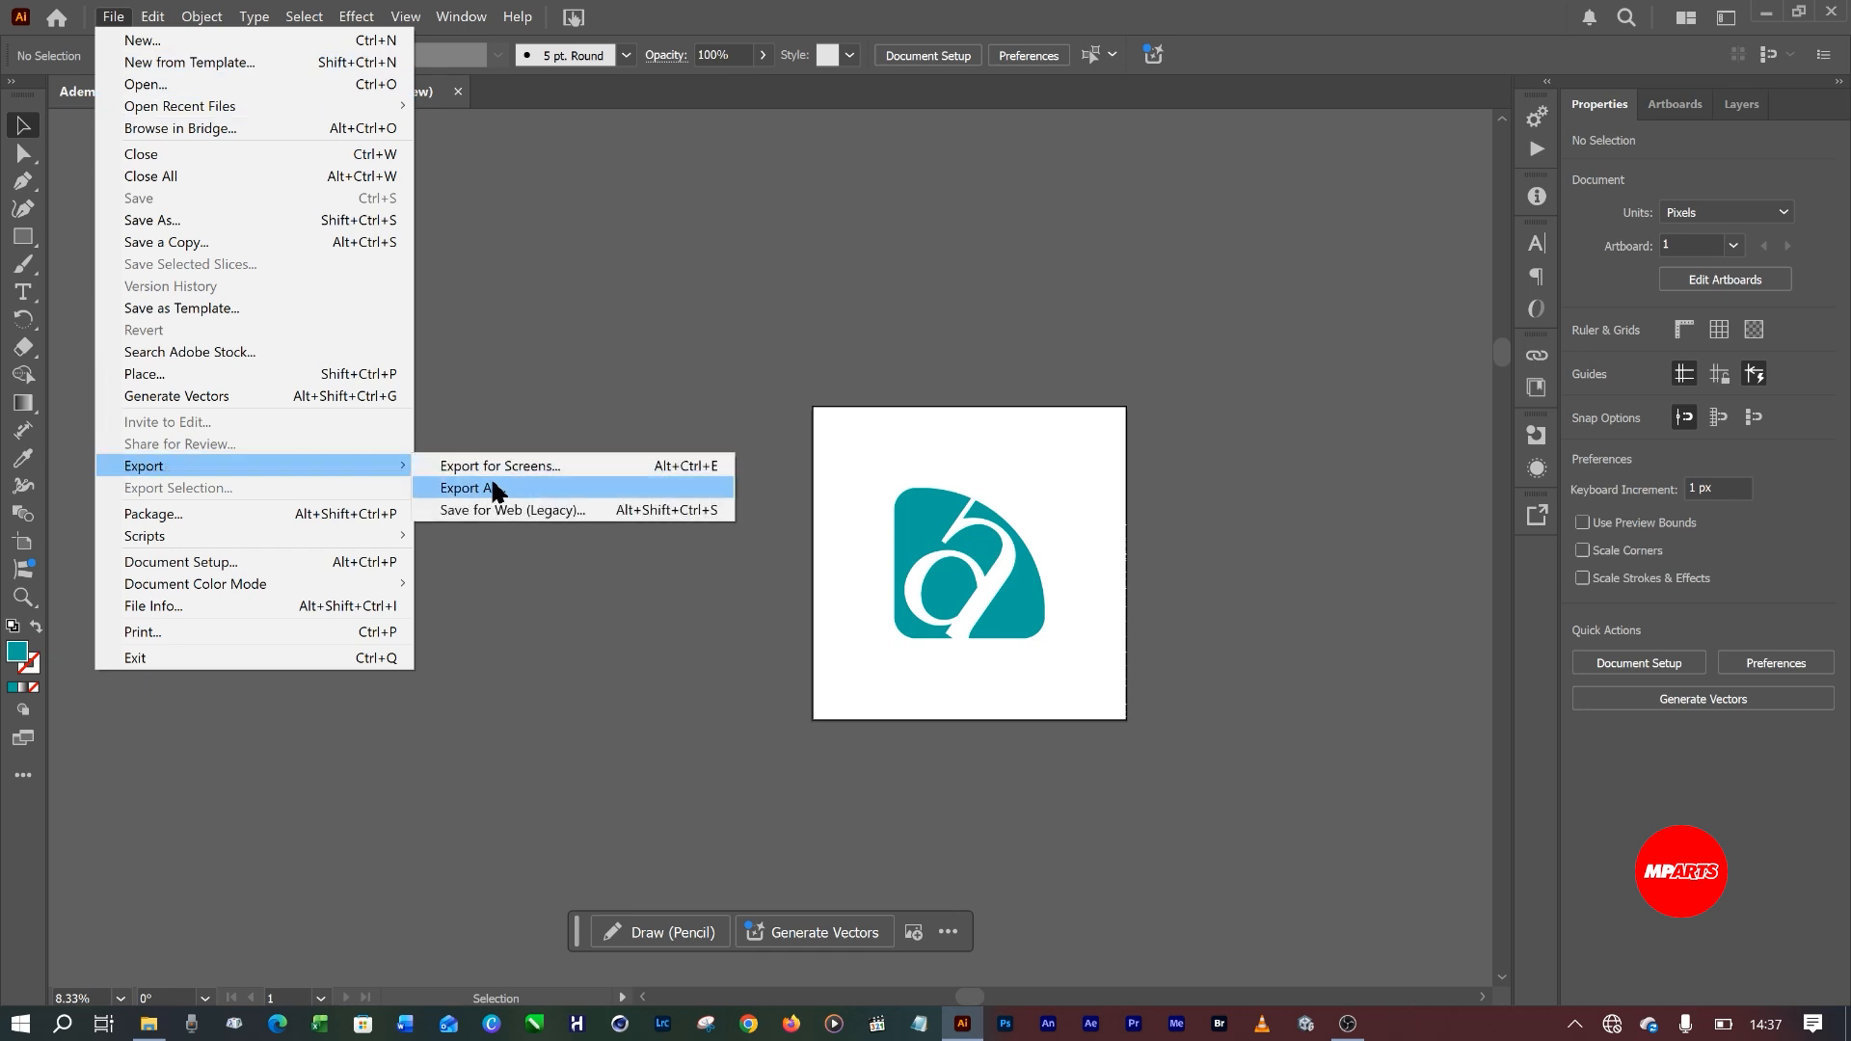
{"action": "left_click", "coordinate": [489, 489]}
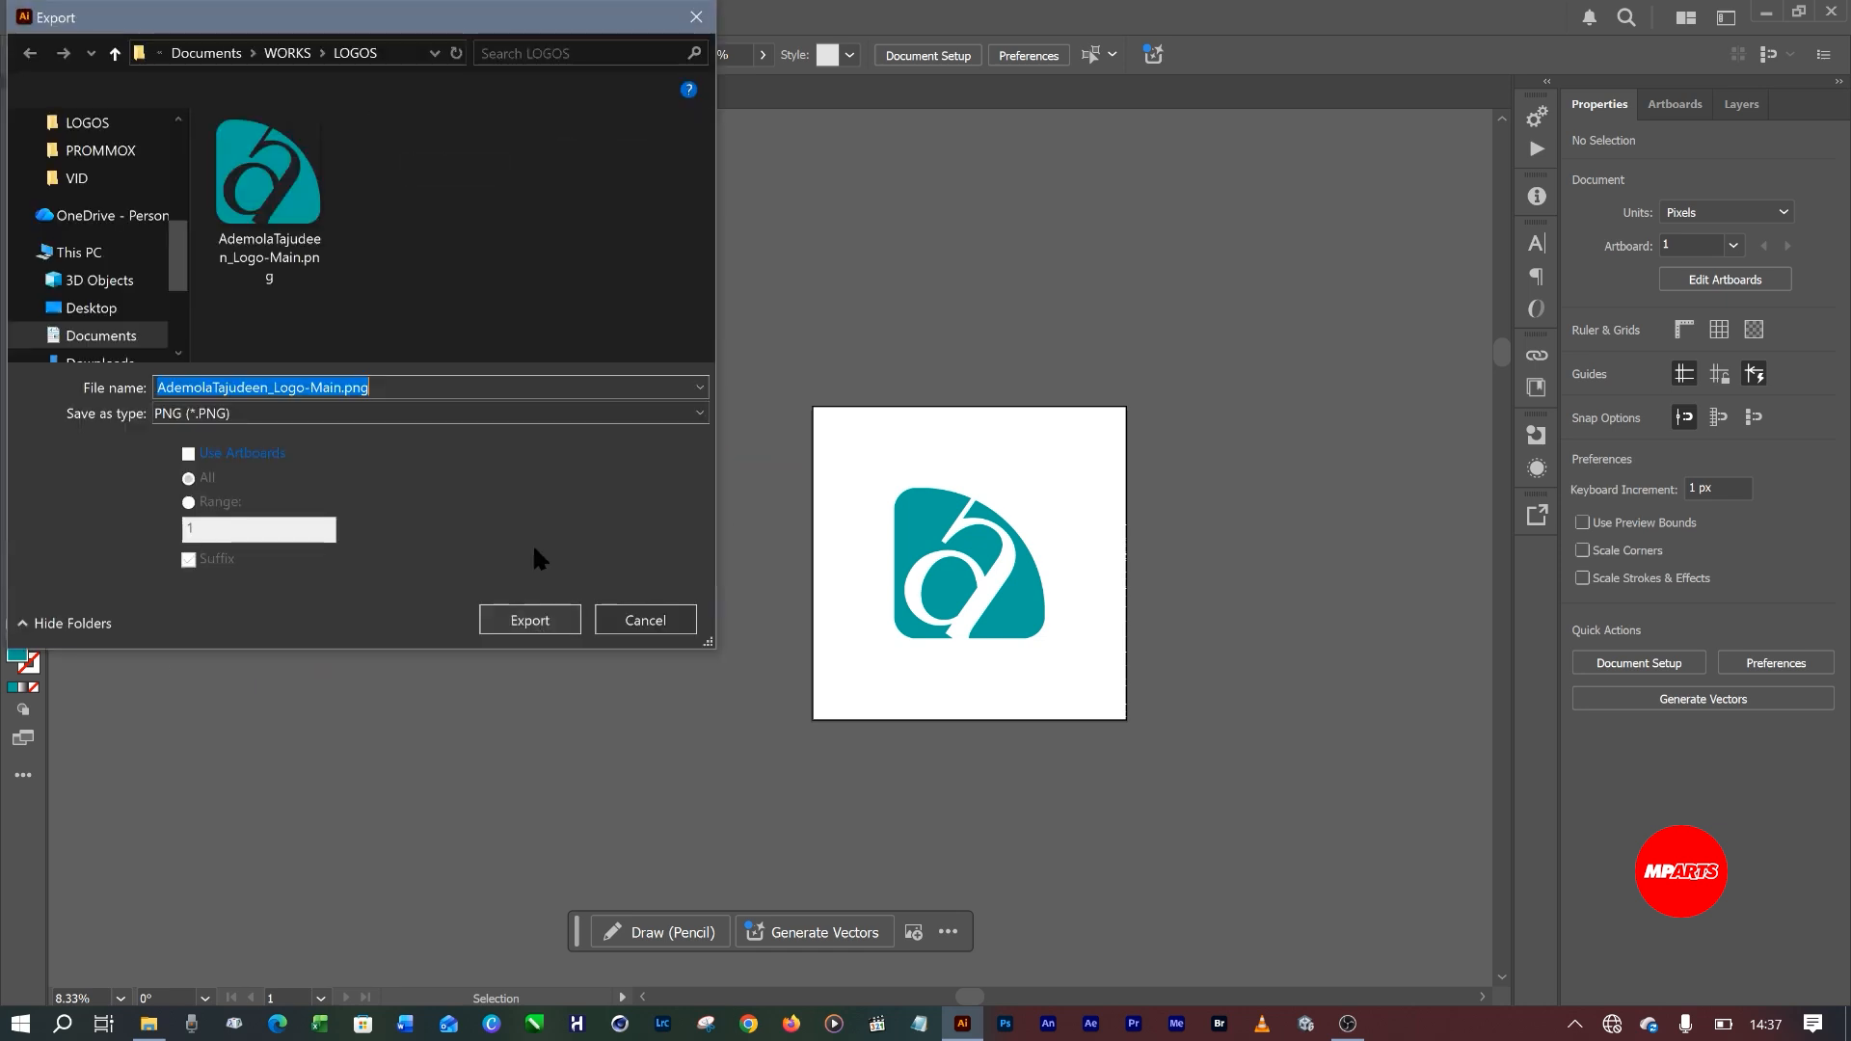
{"action": "left_click", "coordinate": [188, 455]}
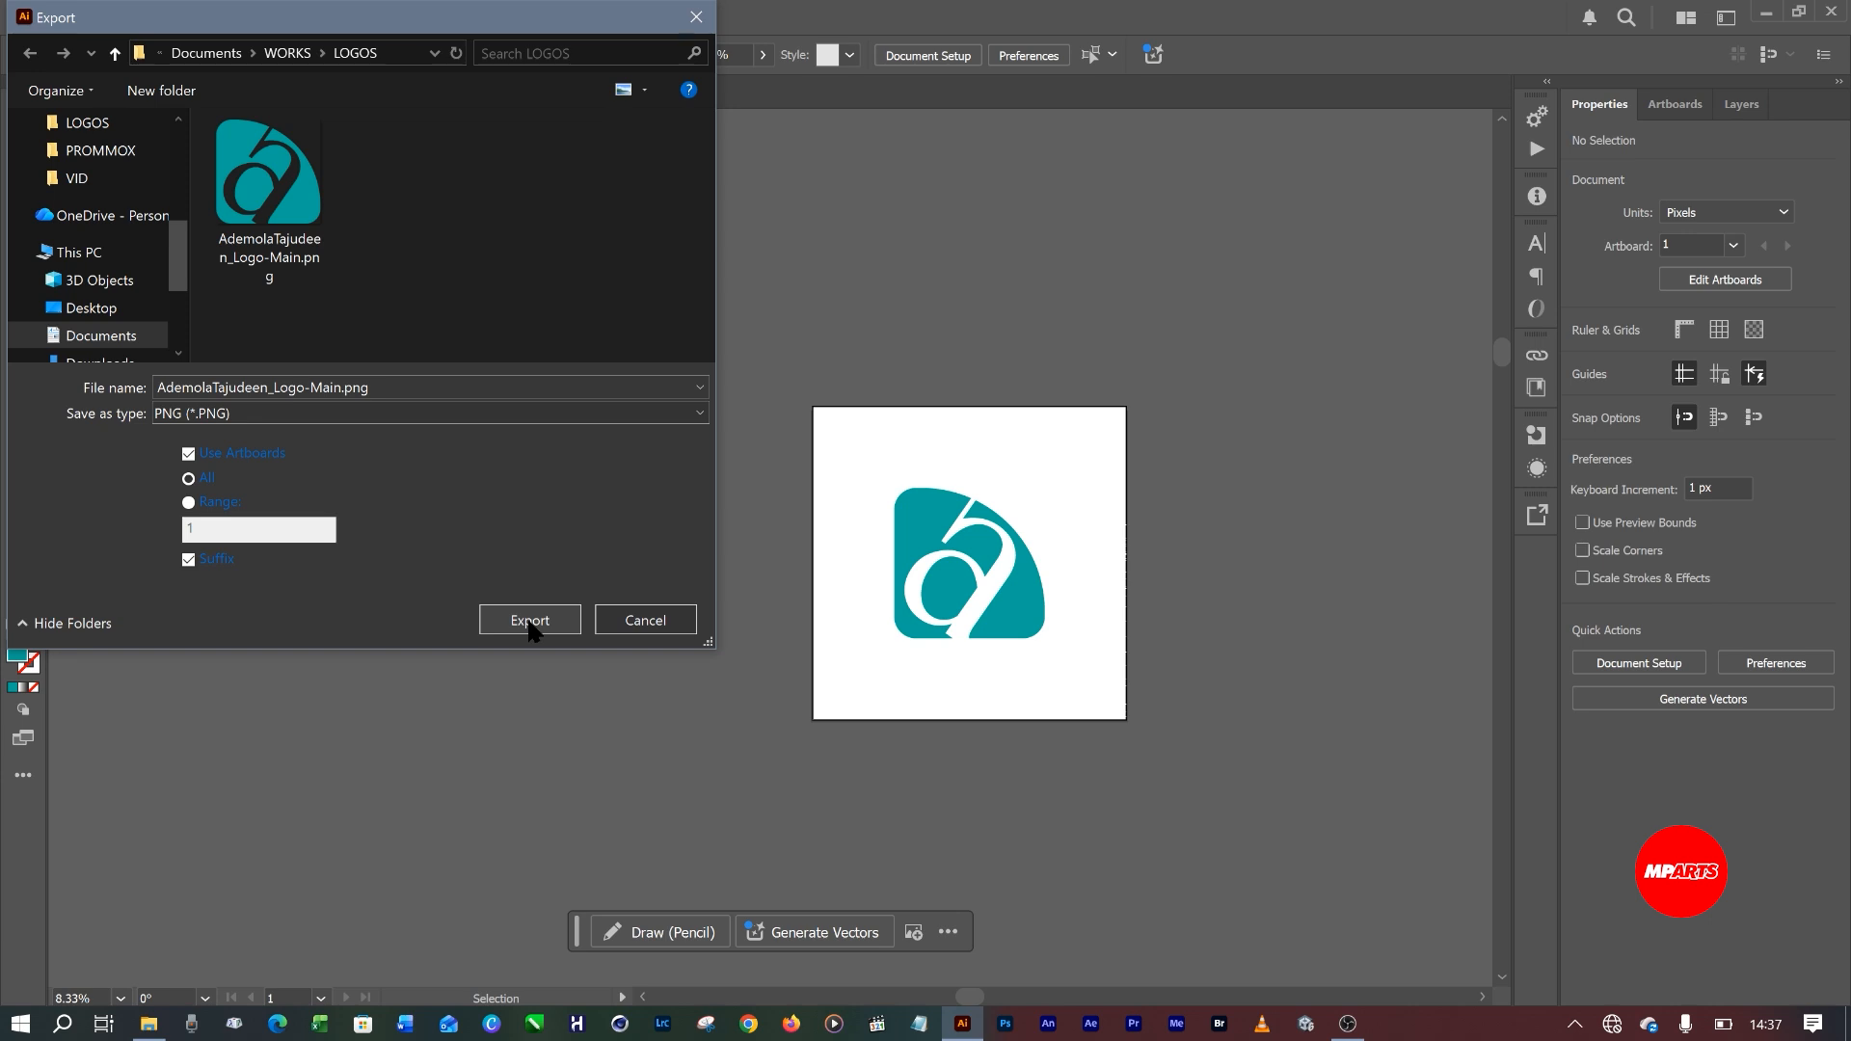
Name the file ending in Logo-Main-B and export it as a 300 ppi transparent PNG.
{"action": "double_click", "coordinate": [341, 384]}
{"action": "left_click", "coordinate": [341, 384]}
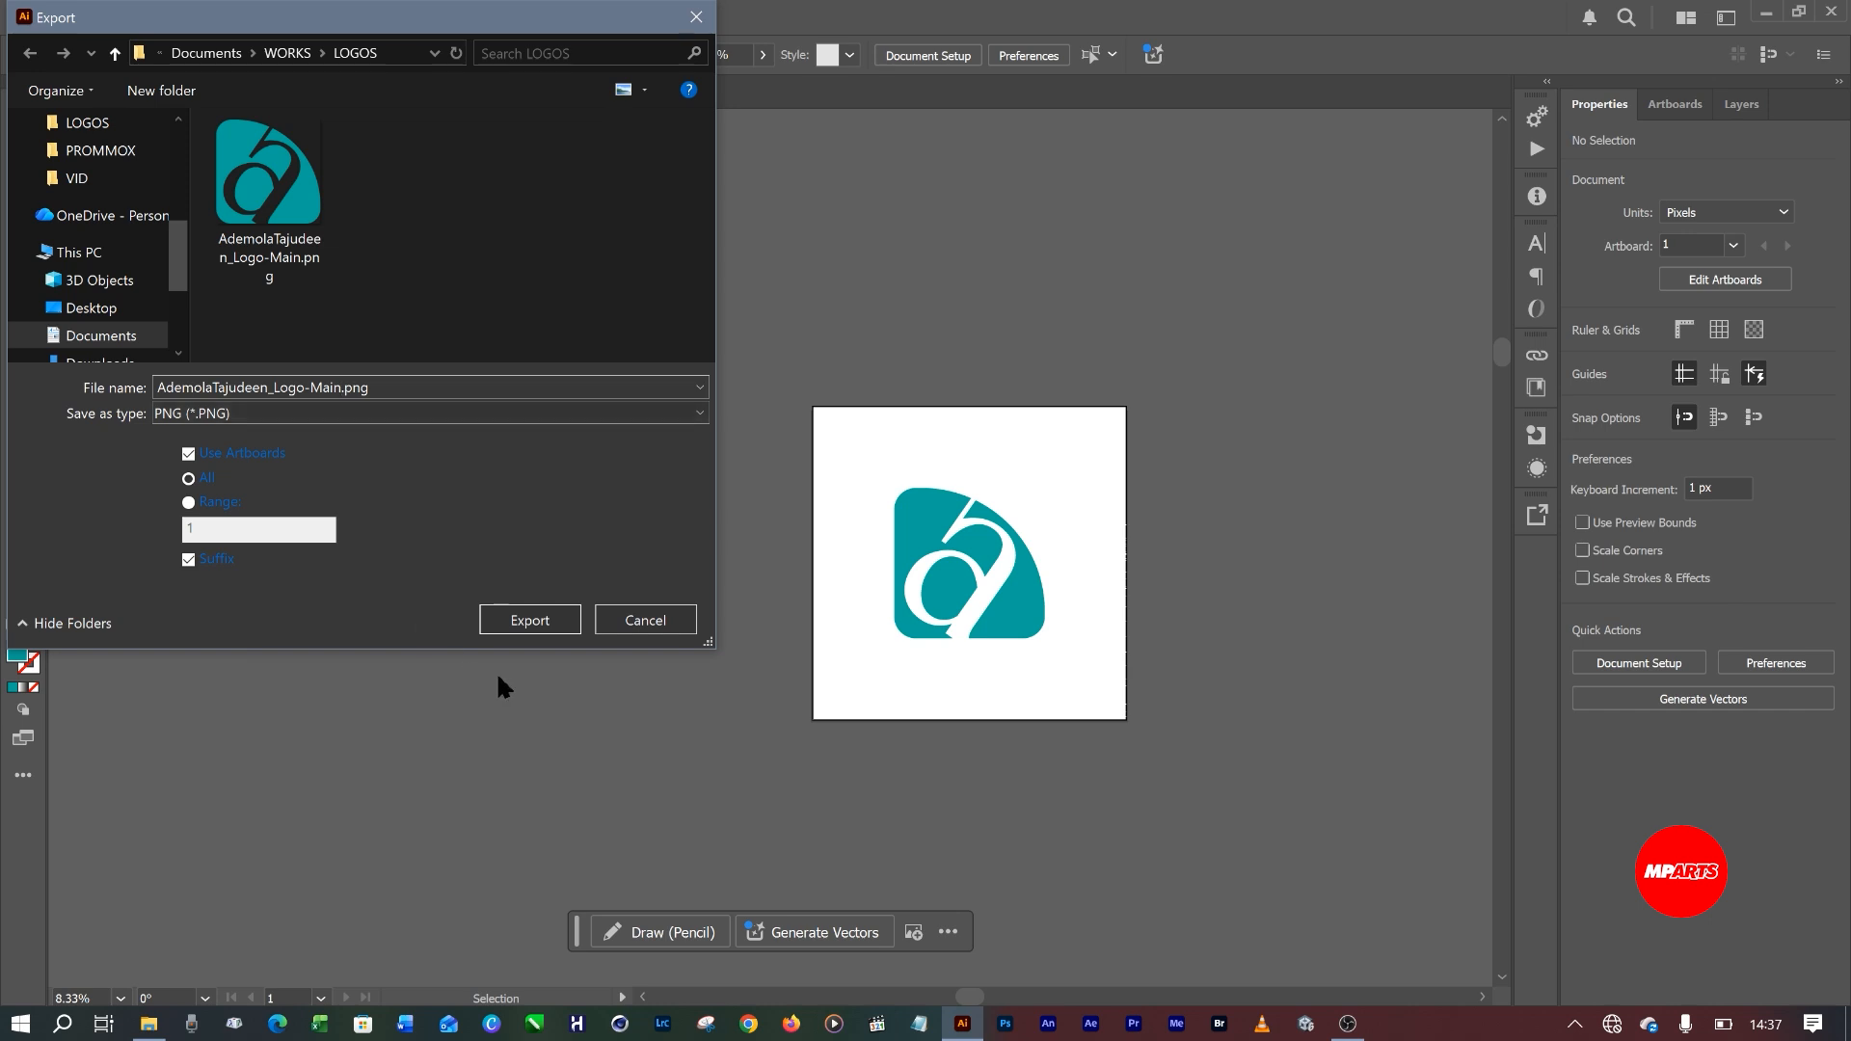
{"action": "type", "text": "-b"}
{"action": "key", "text": "BackSpace"}
{"action": "type", "text": "B"}
{"action": "left_click", "coordinate": [547, 618]}
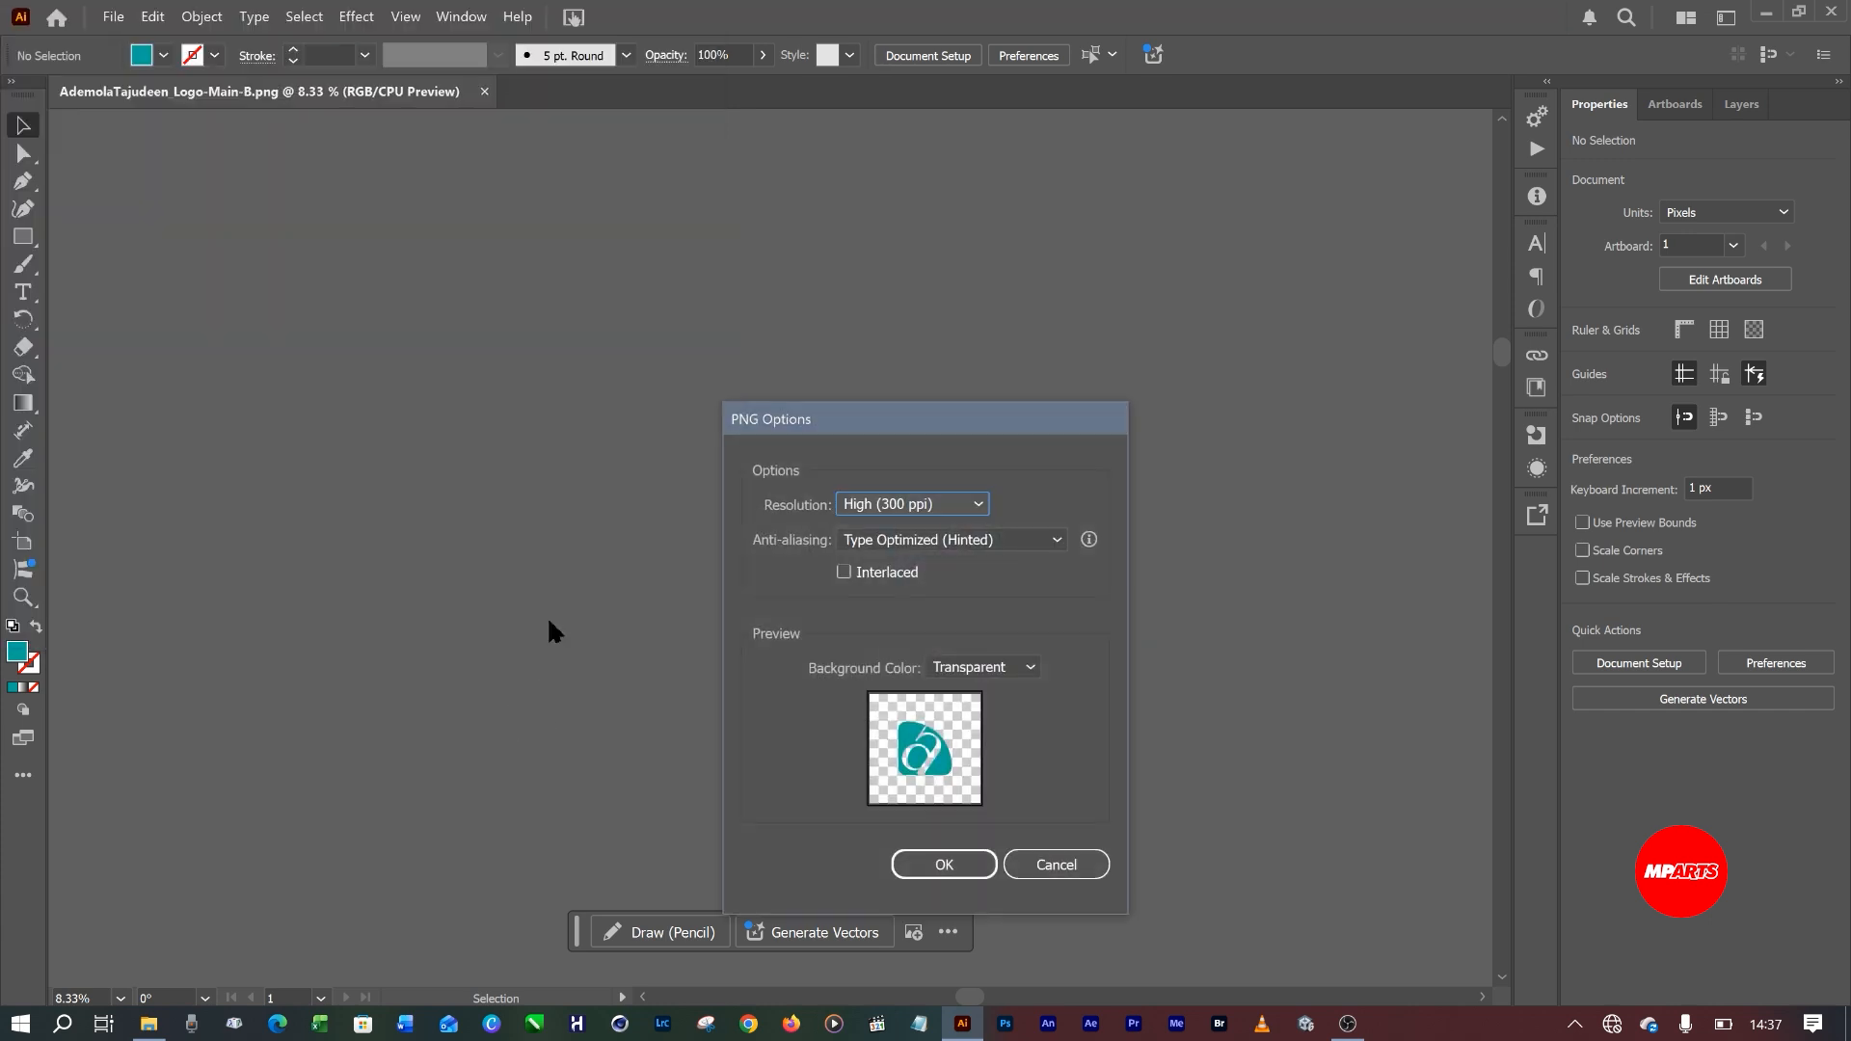
{"action": "left_click", "coordinate": [954, 871]}
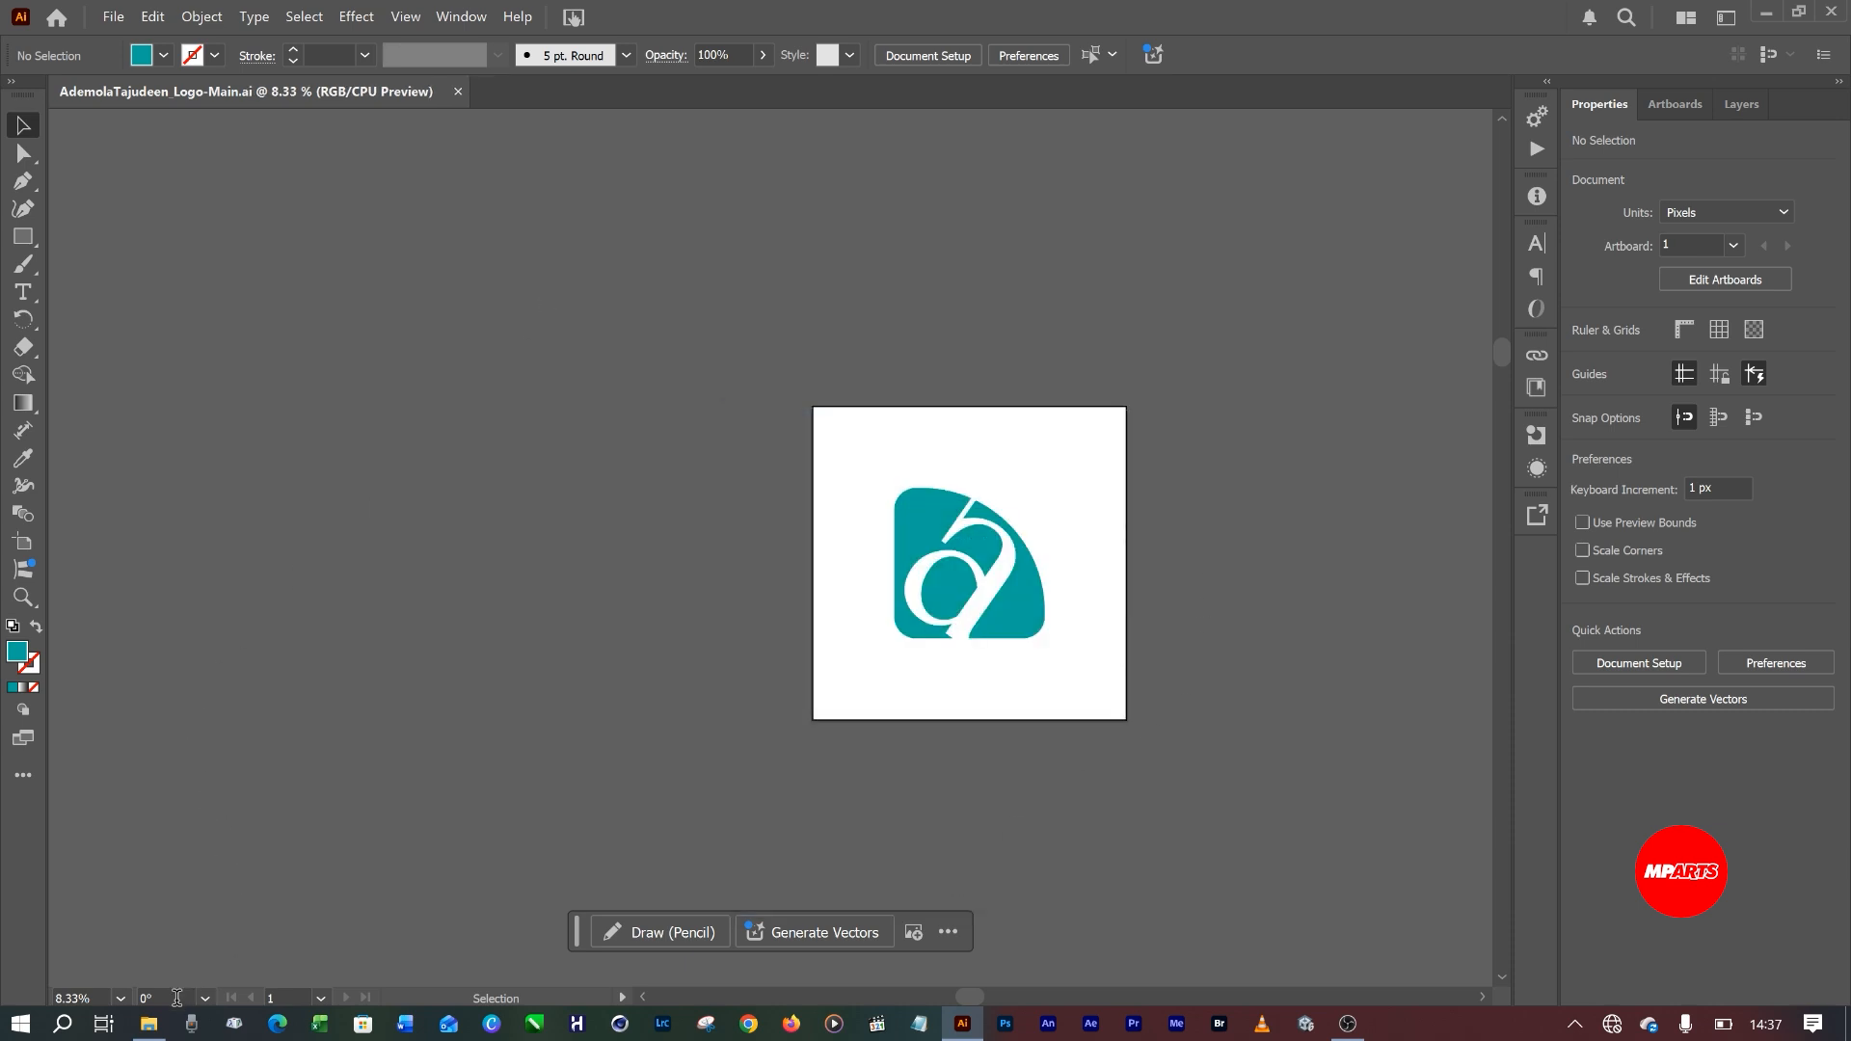
{"action": "left_click", "coordinate": [154, 1023]}
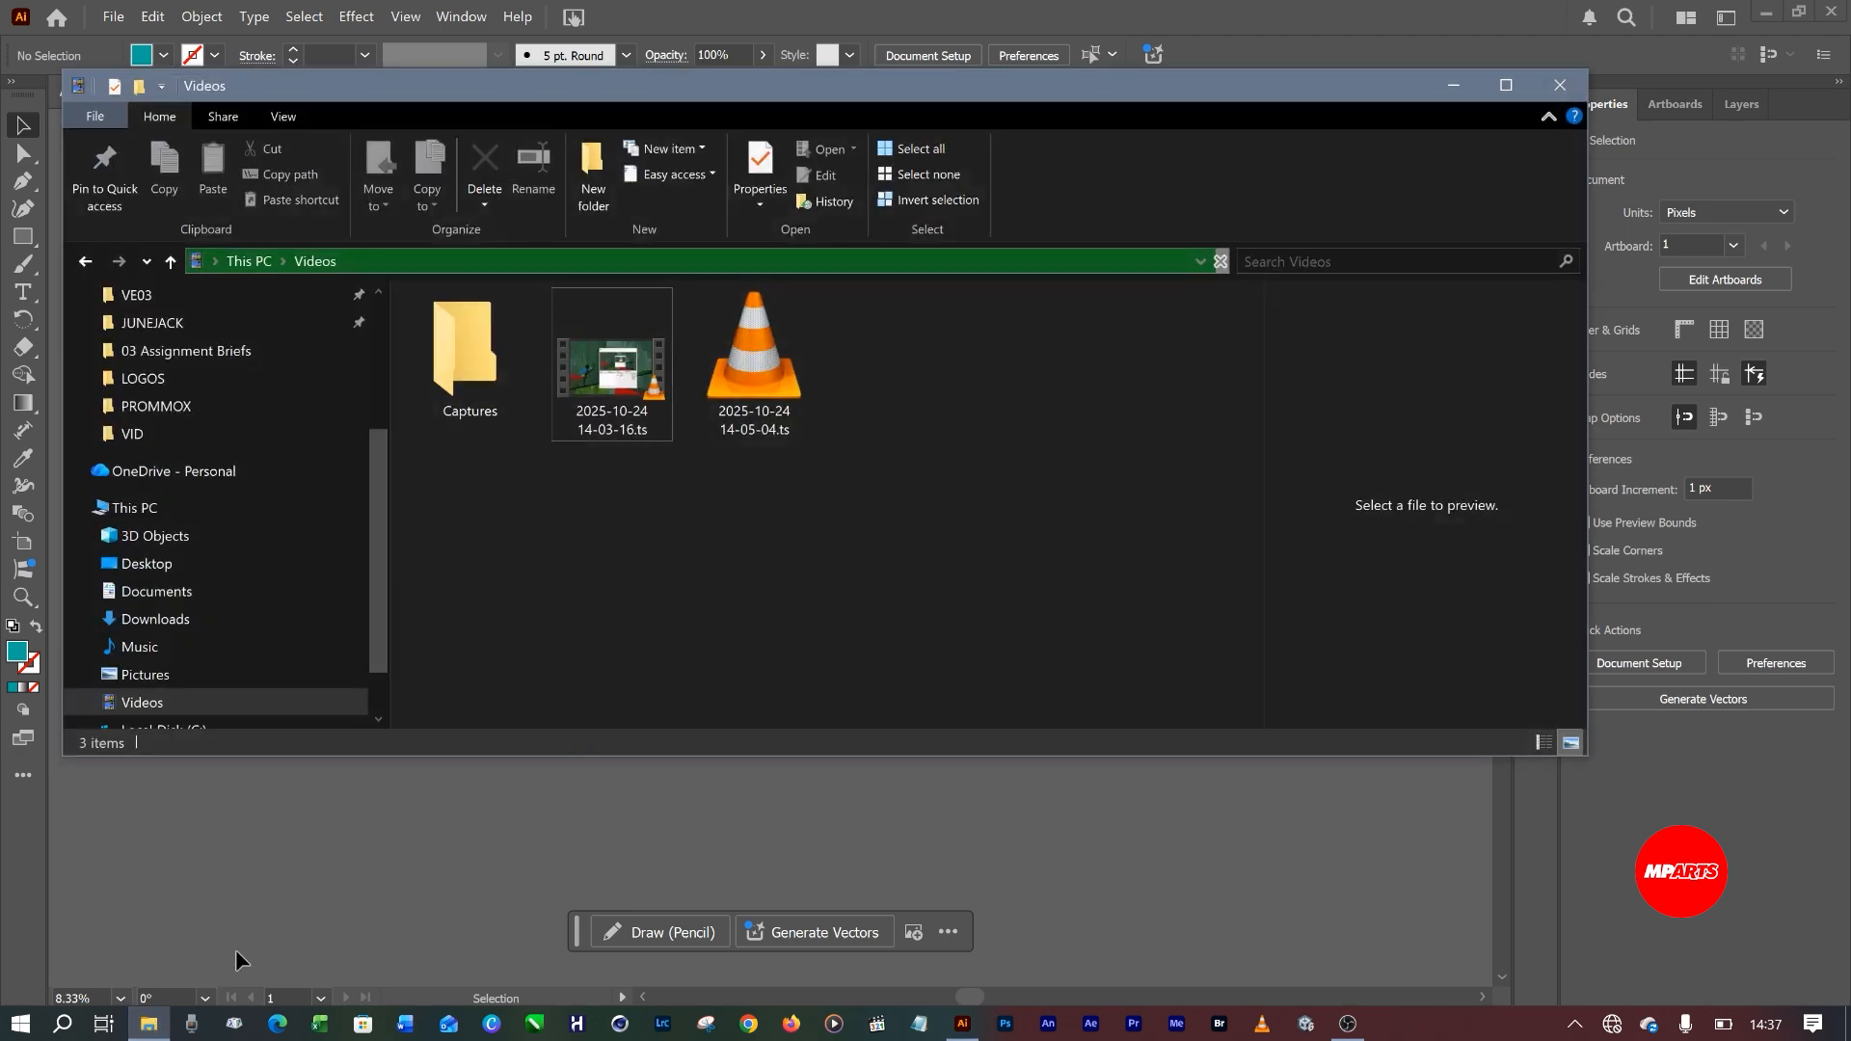
{"action": "key", "text": "alt+Left"}
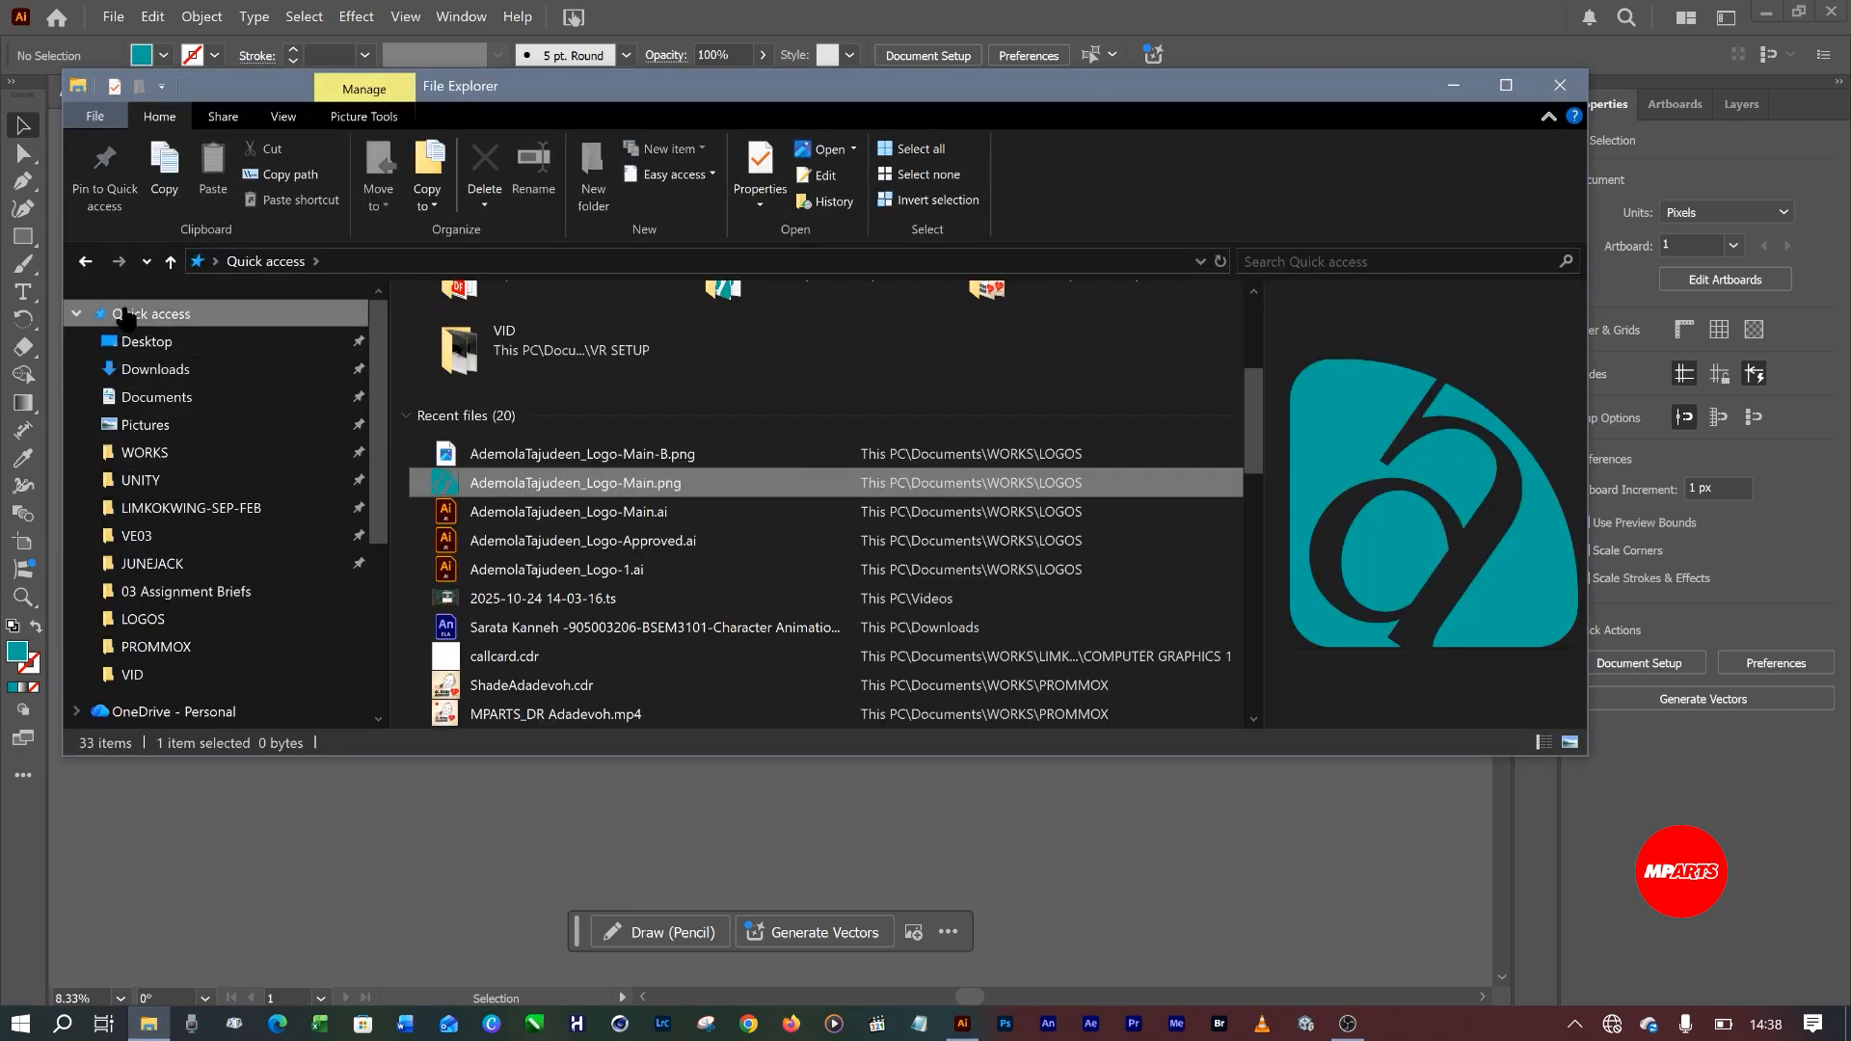
{"action": "left_click", "coordinate": [161, 316]}
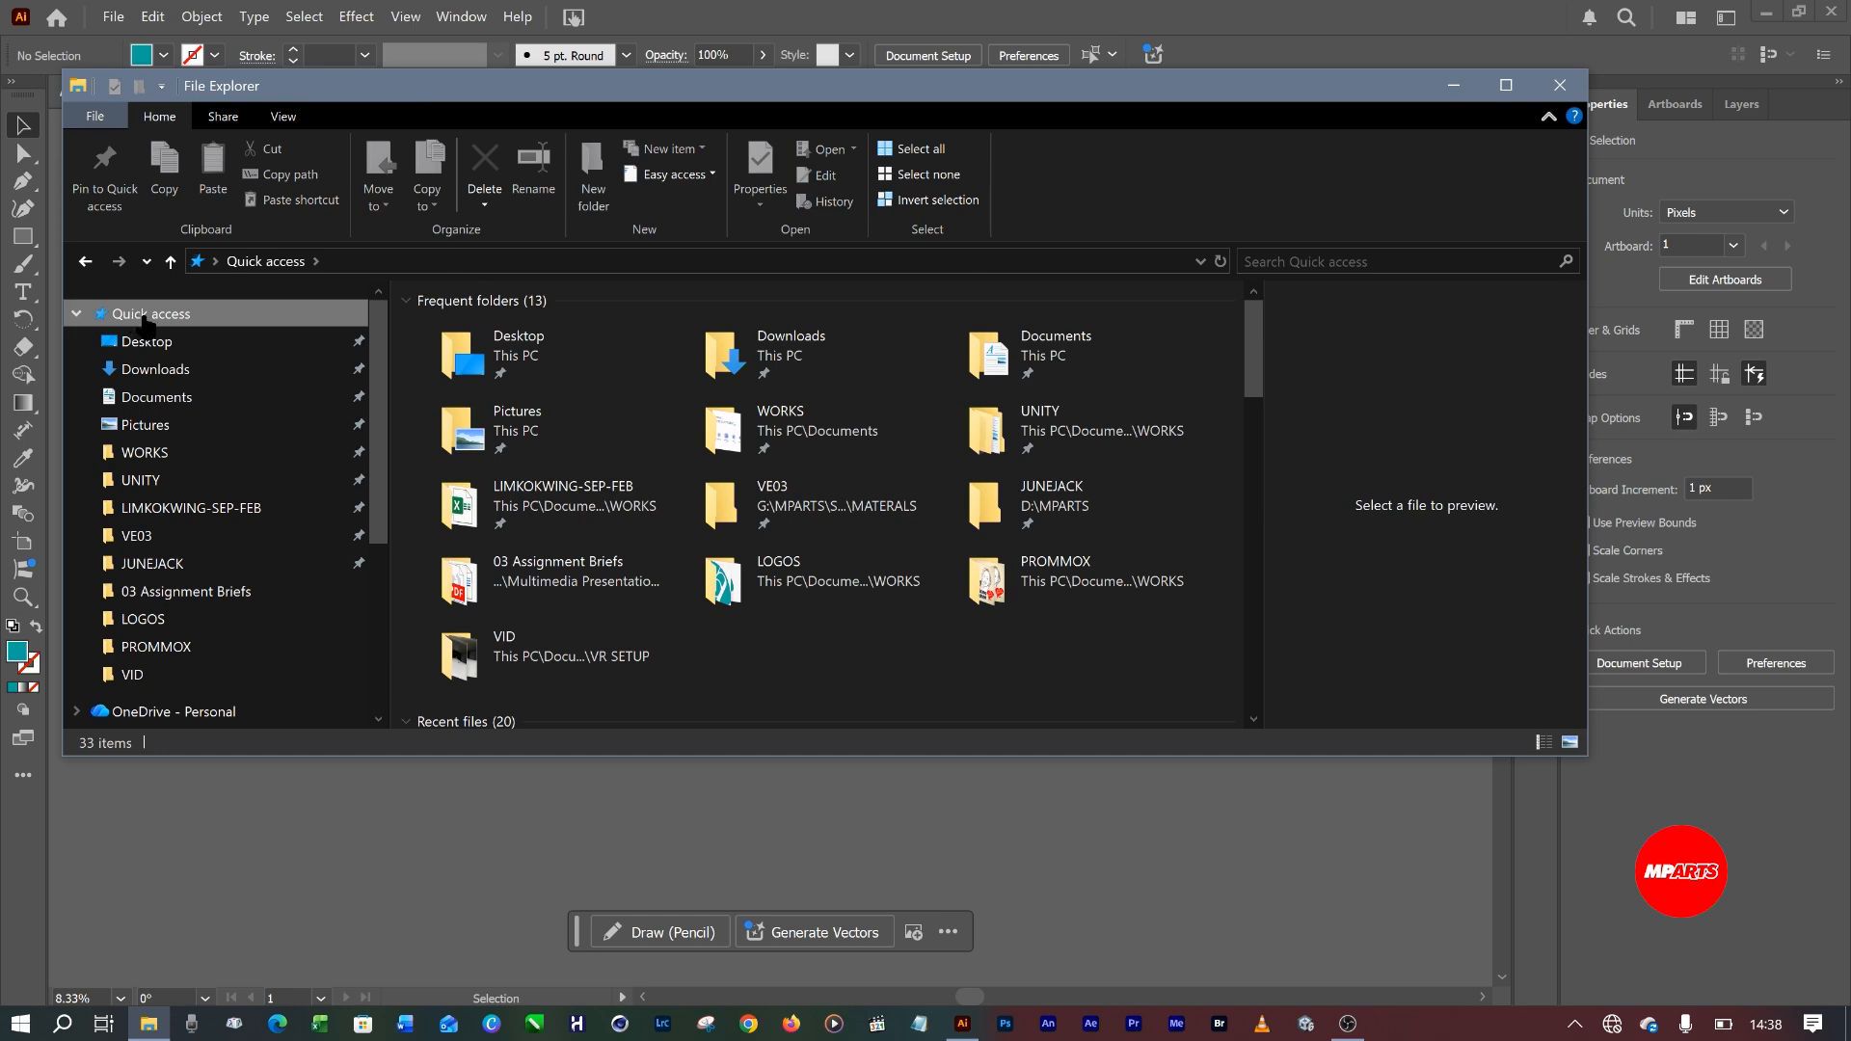
{"action": "scroll", "coordinate": [598, 448], "scroll_direction": "down", "scroll_amount": 5}
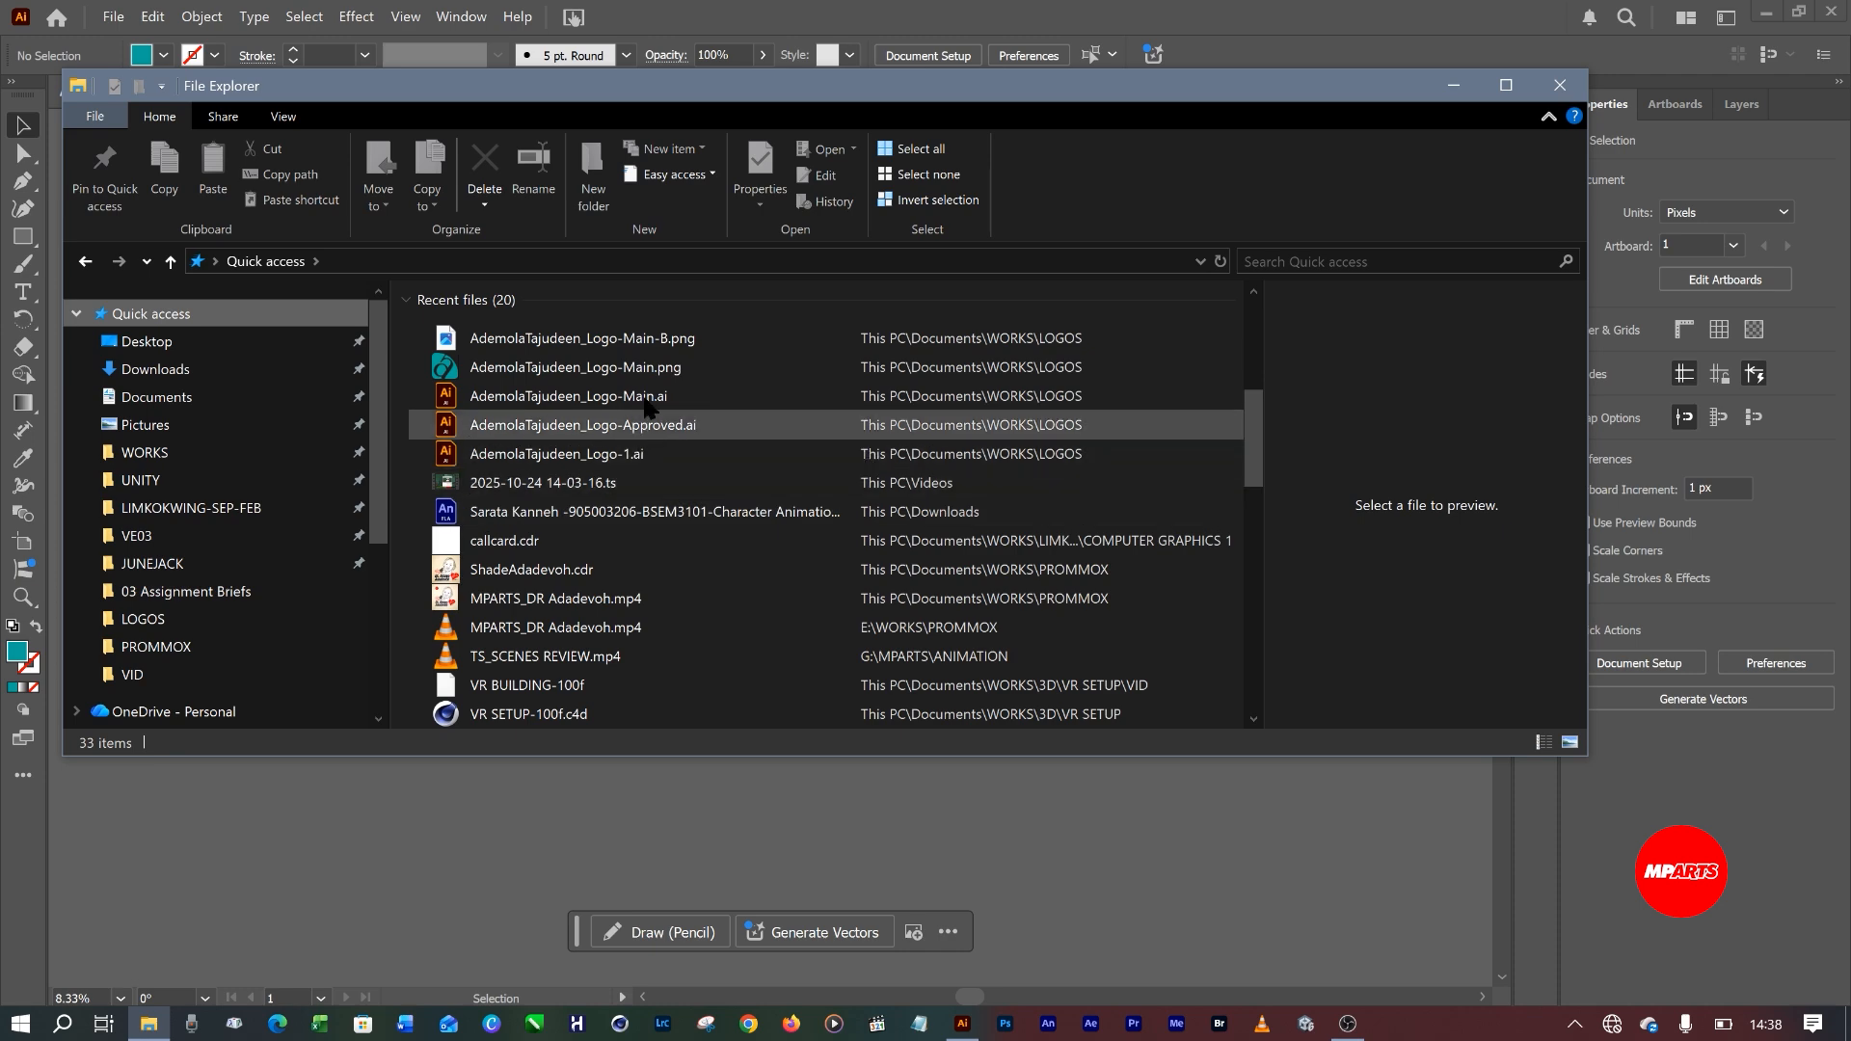
{"action": "left_click", "coordinate": [512, 376]}
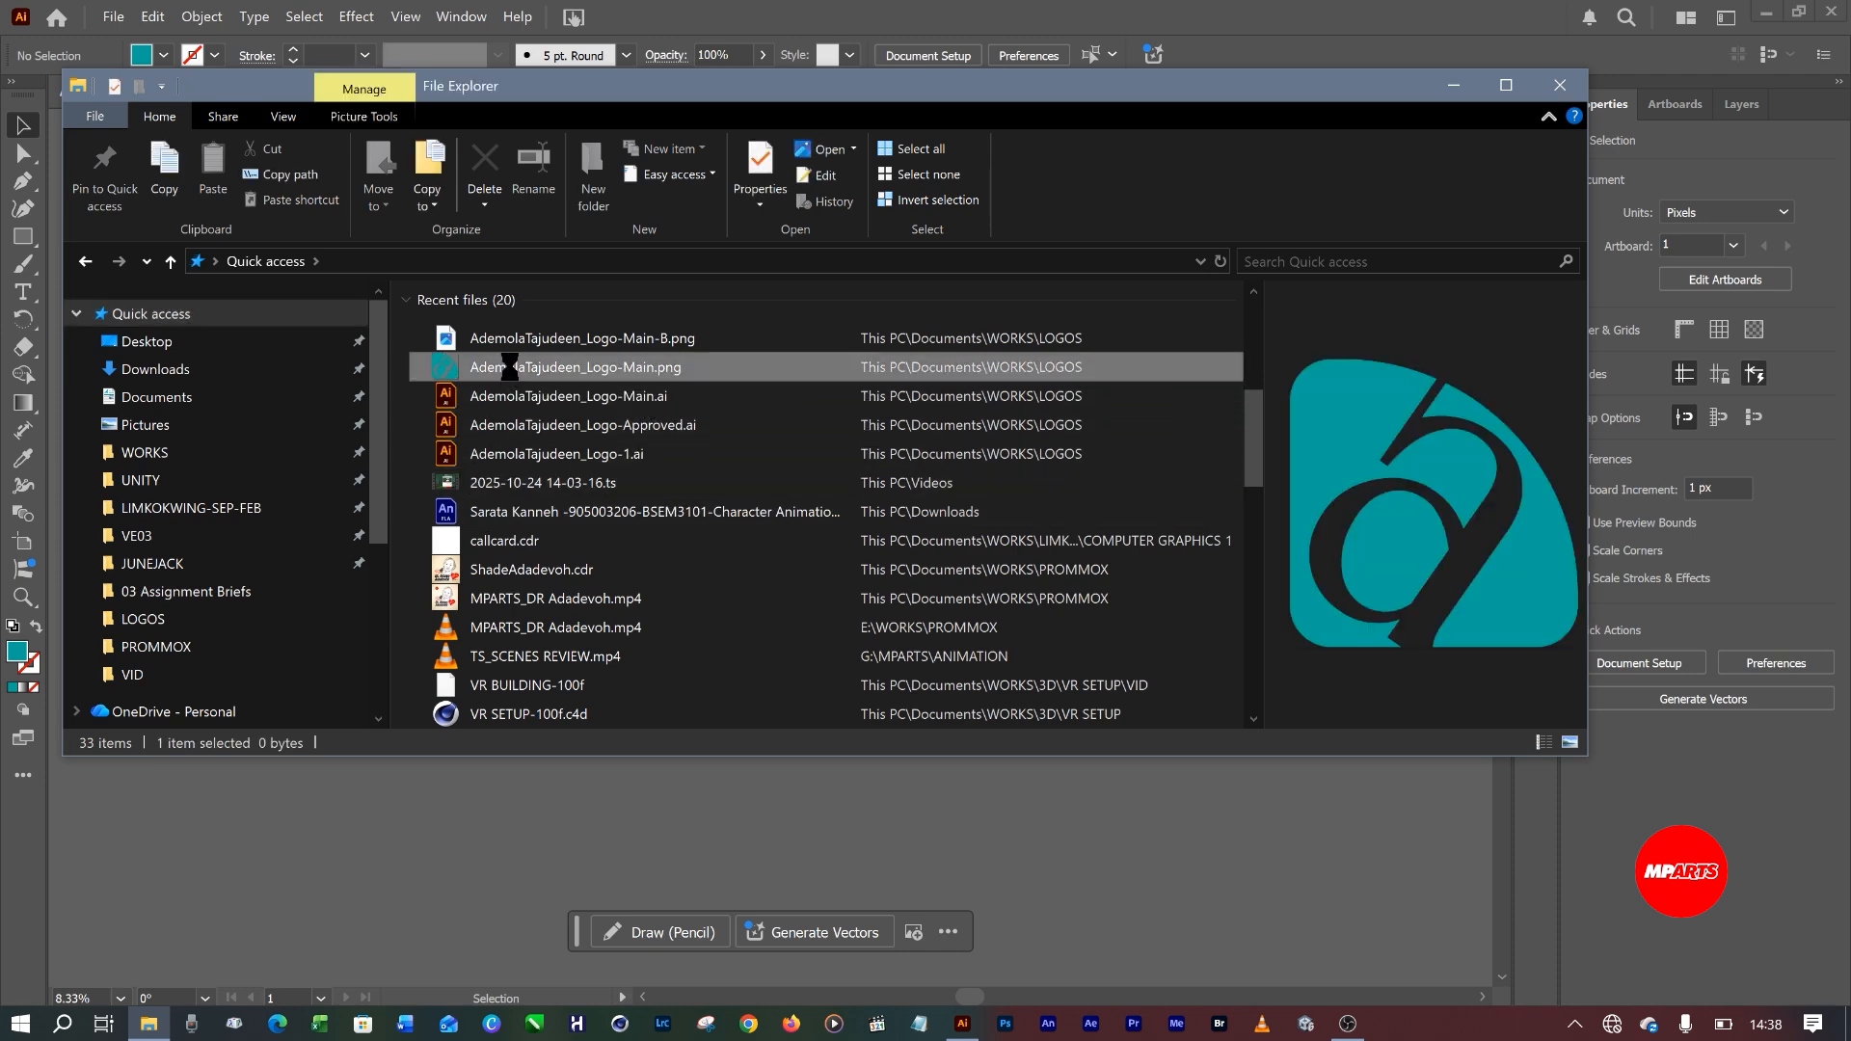
{"action": "right_click", "coordinate": [511, 376]}
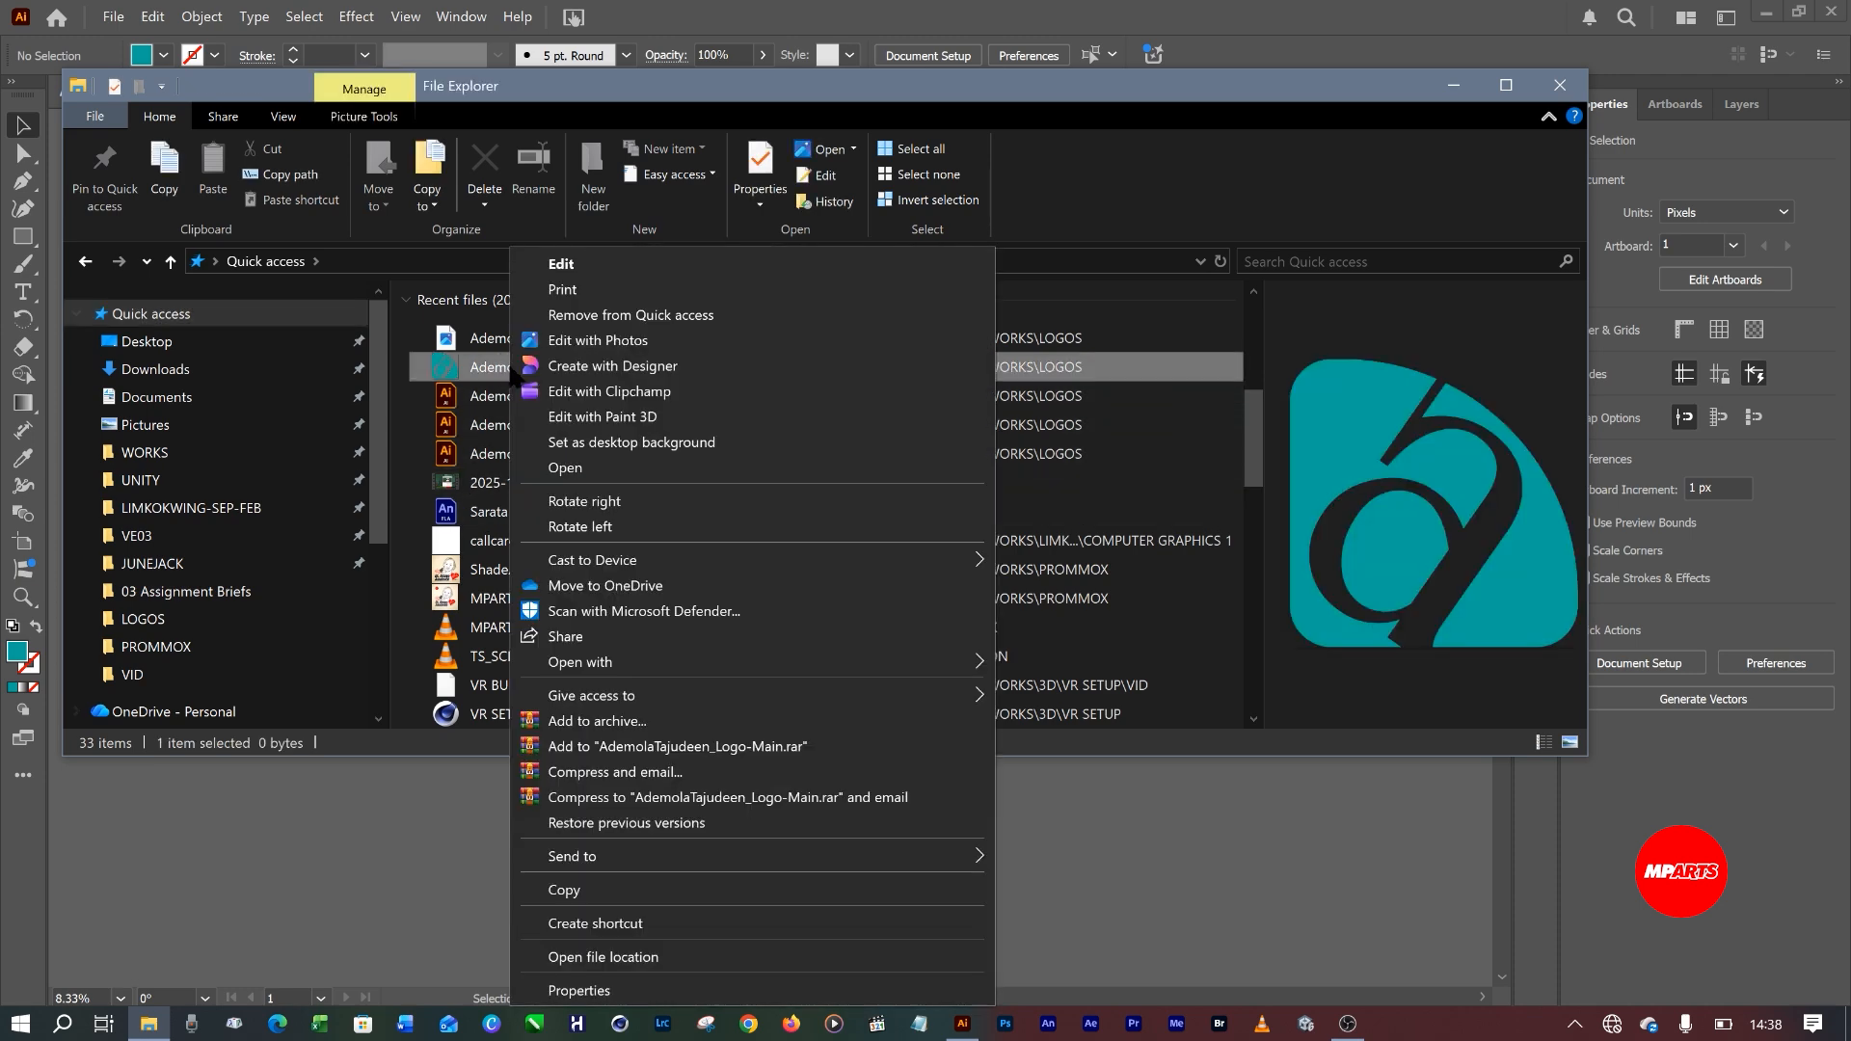
{"action": "left_click", "coordinate": [638, 957]}
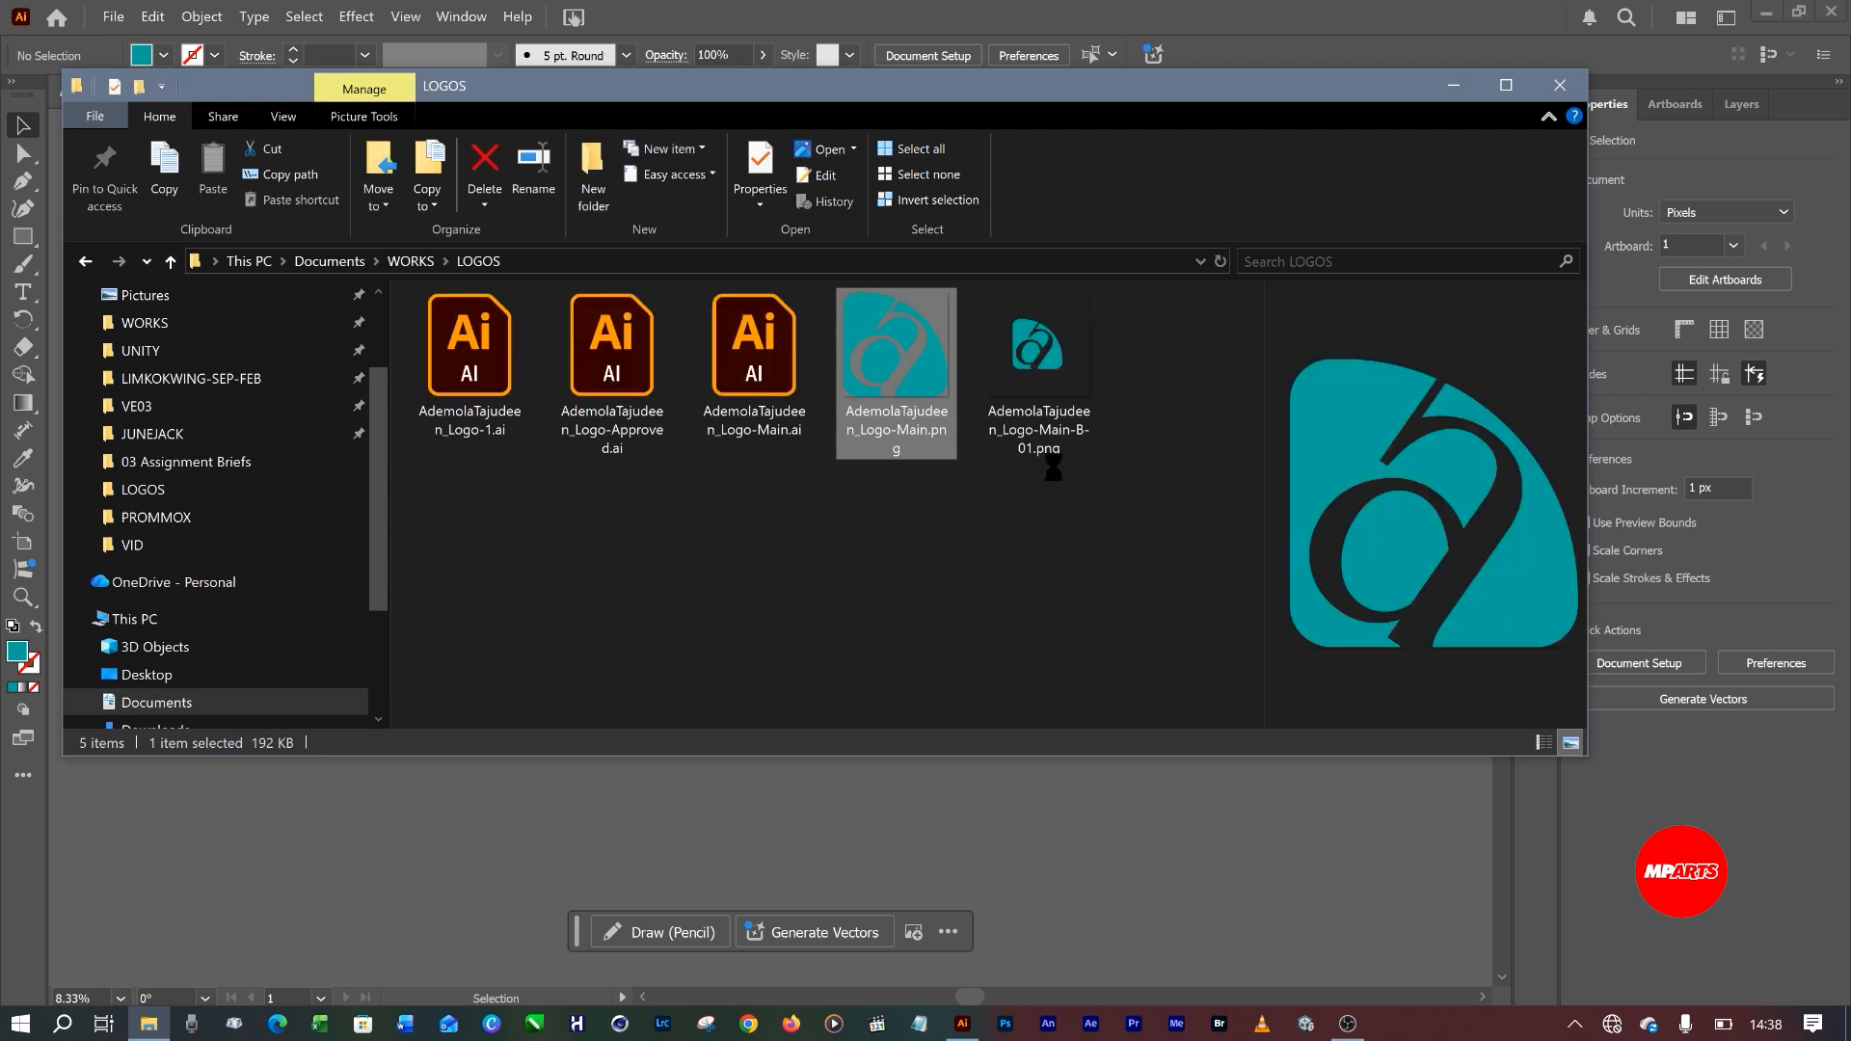
{"action": "left_click", "coordinate": [1036, 544]}
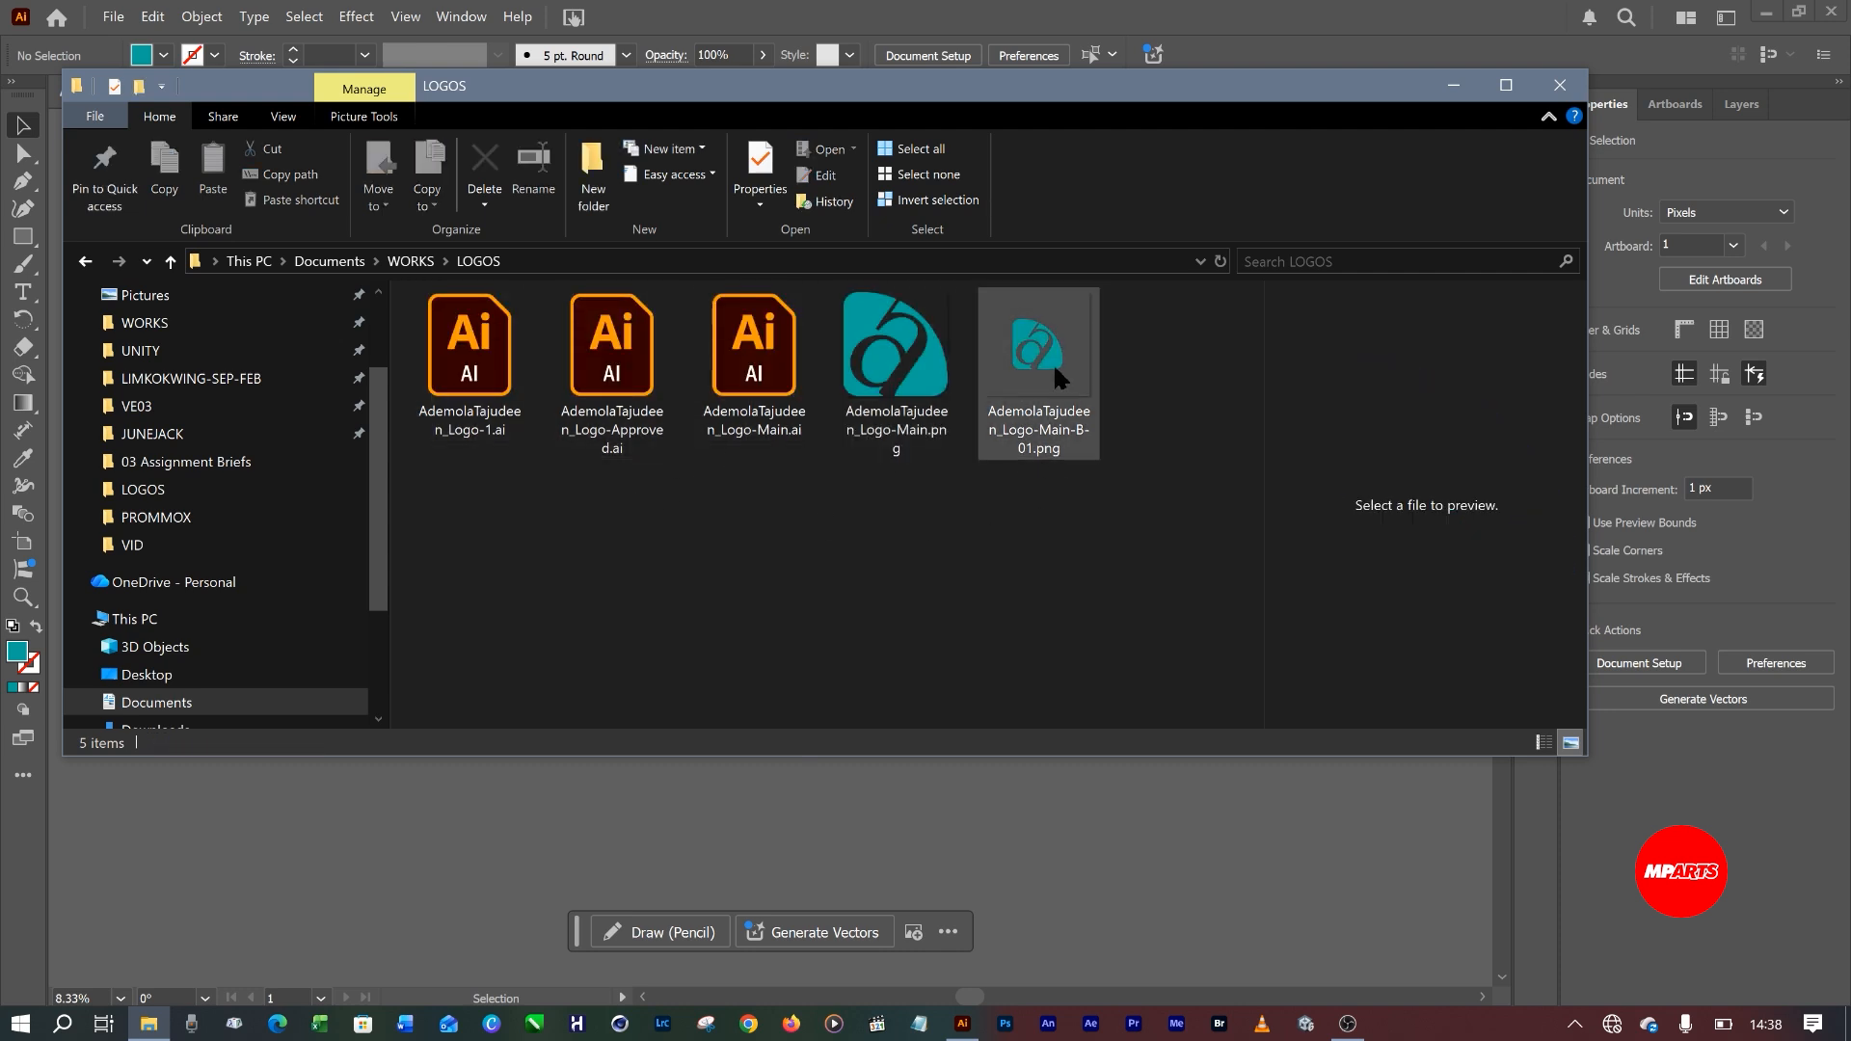
{"action": "left_click", "coordinate": [1065, 348]}
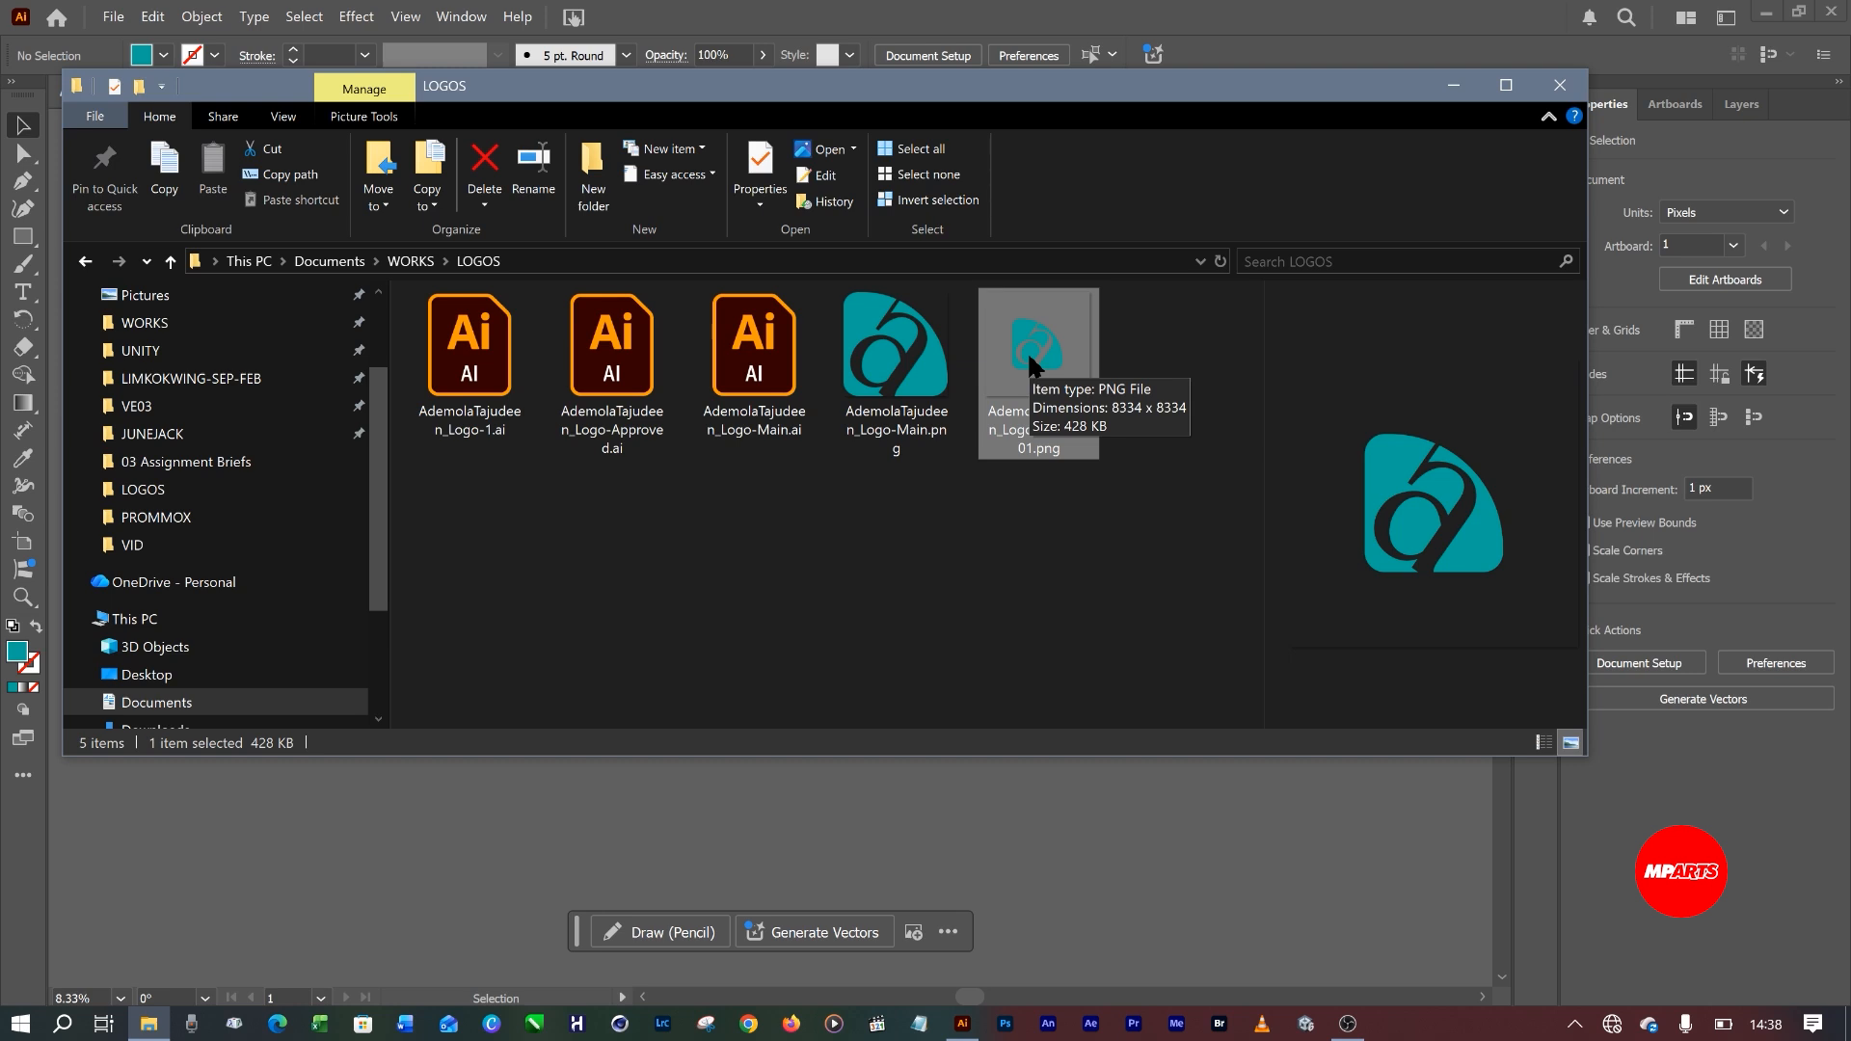
{"action": "left_click", "coordinate": [892, 352]}
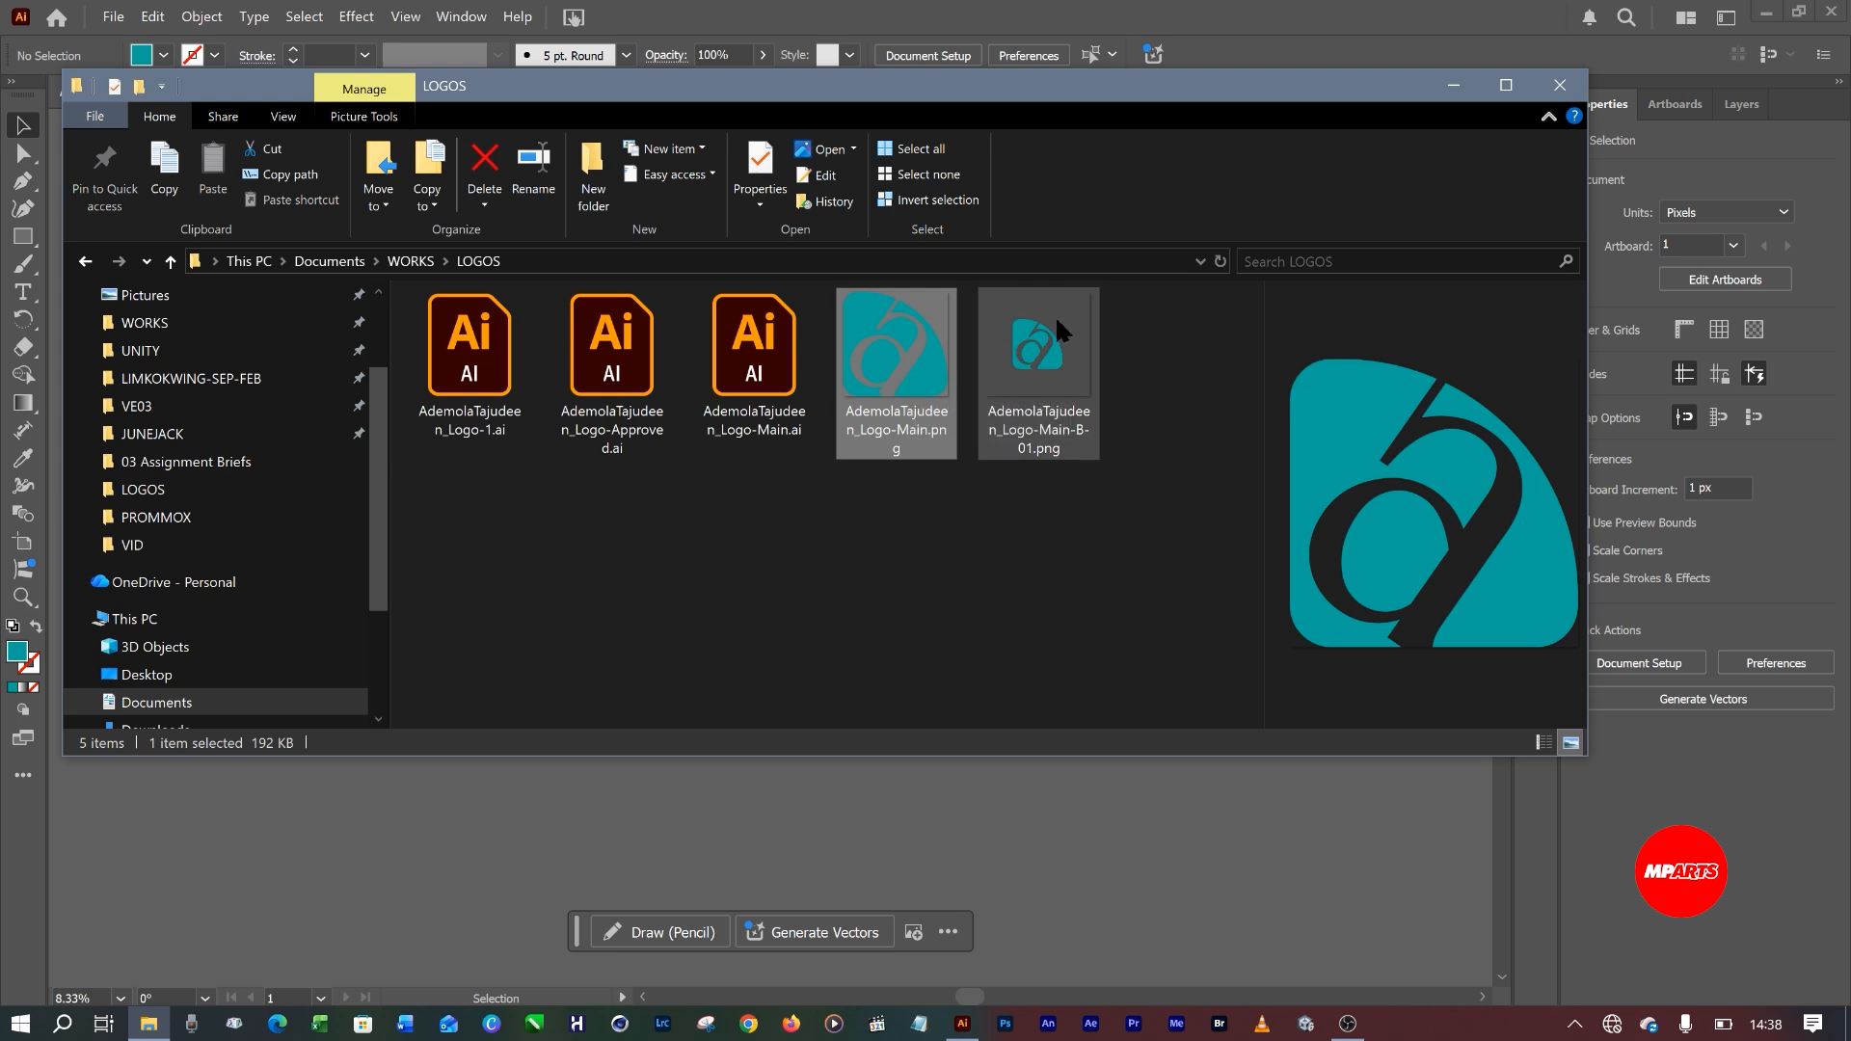
{"action": "left_click", "coordinate": [1453, 86]}
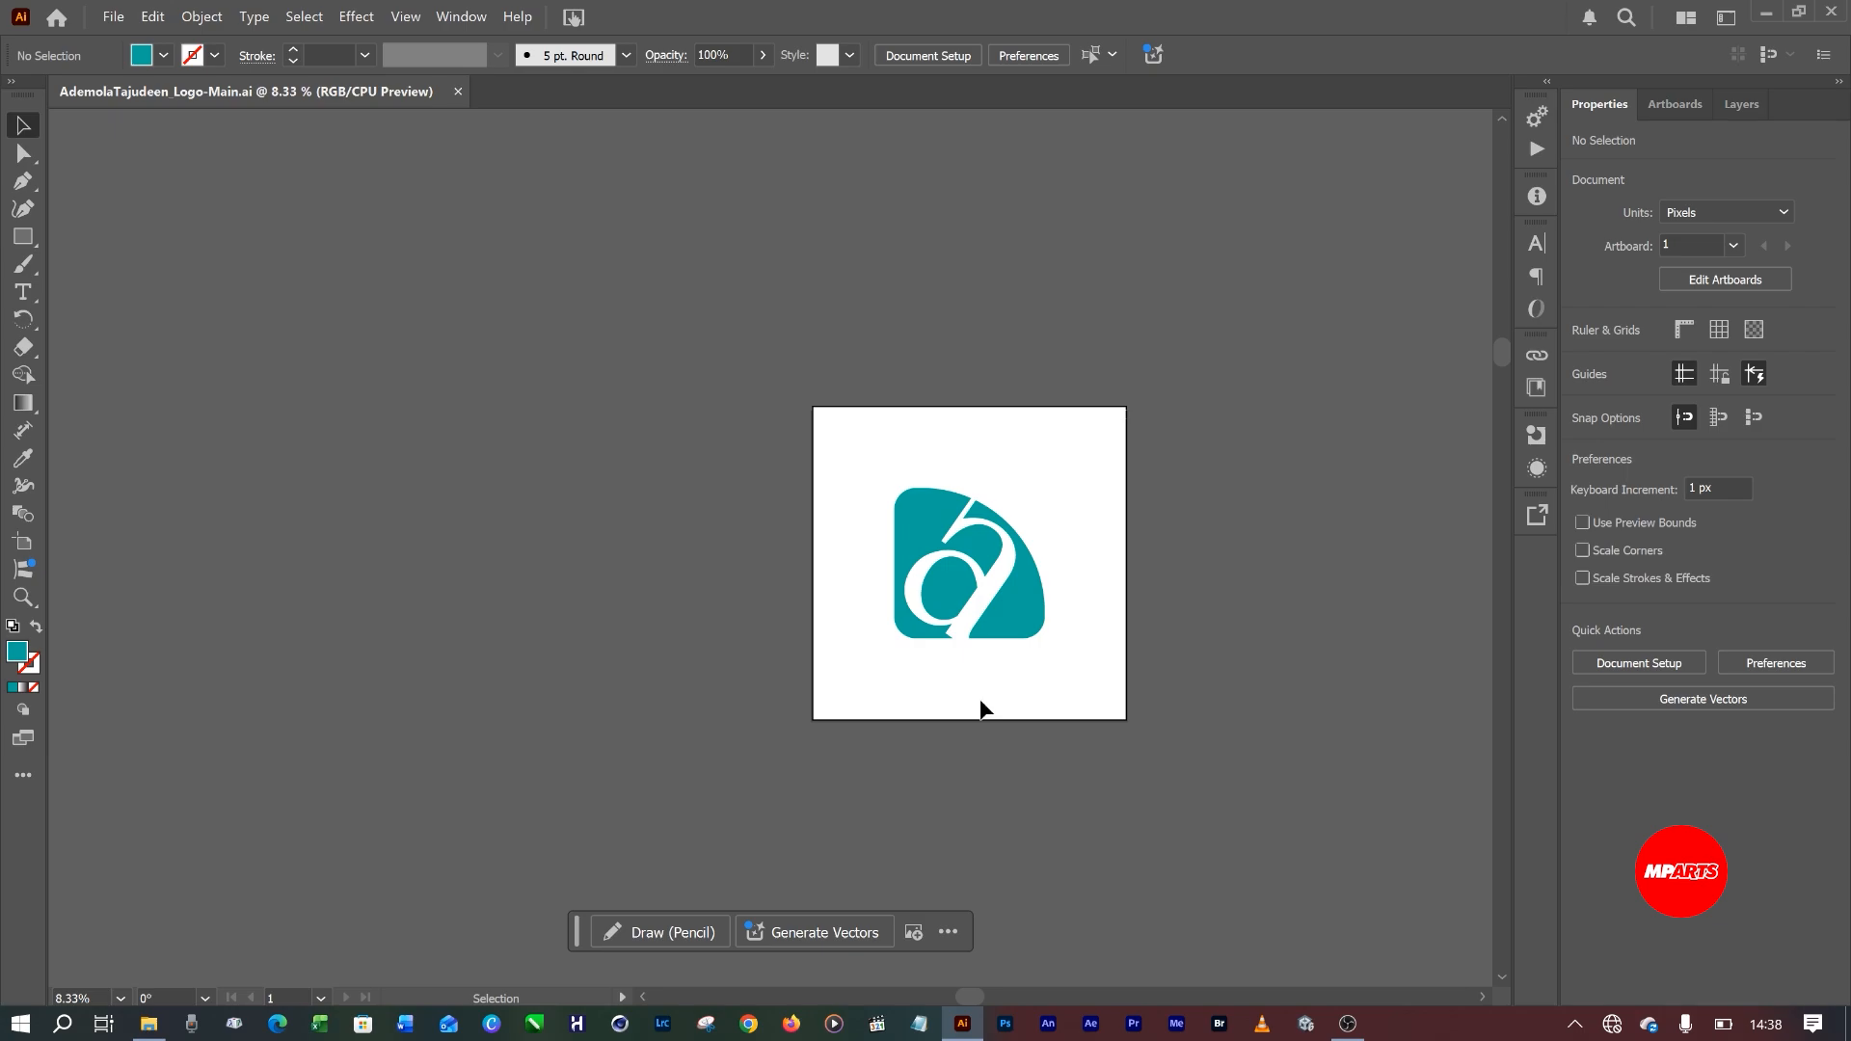